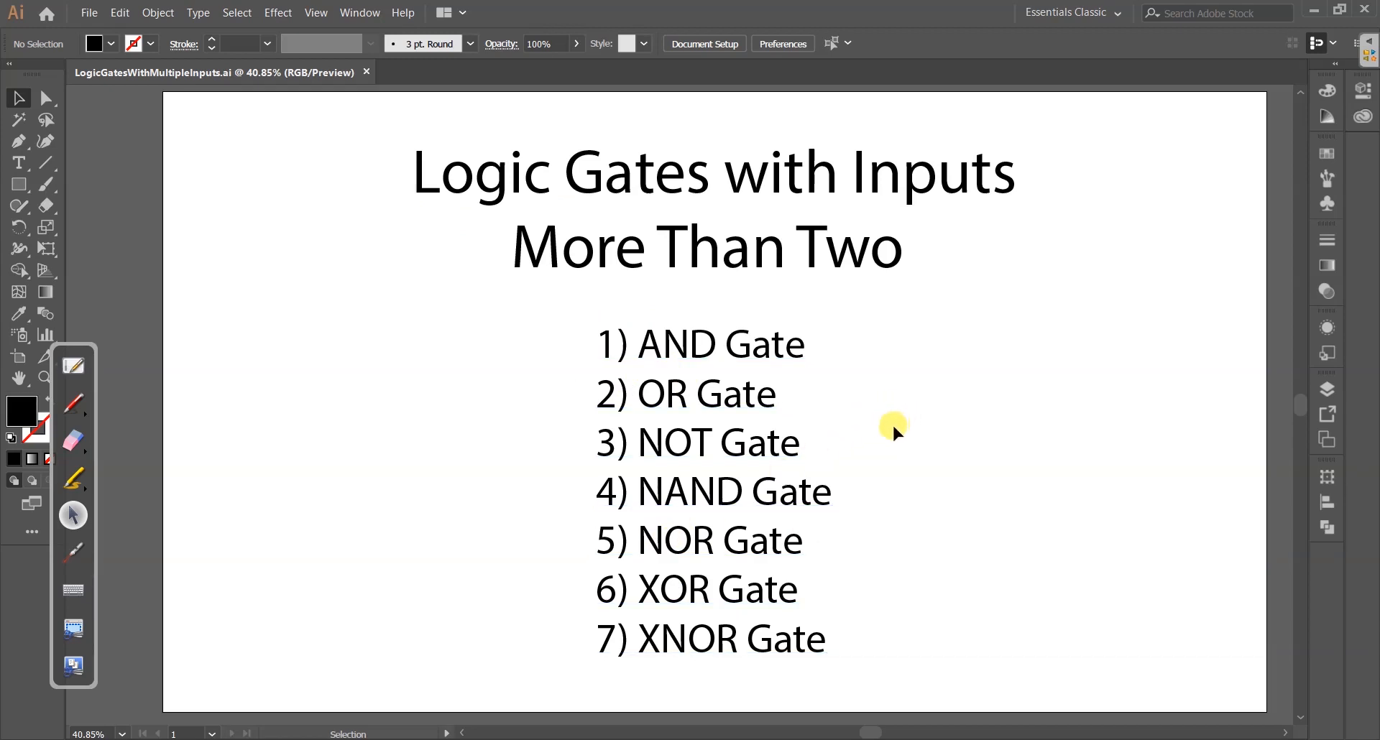
# - Annotate the slide in red: underline "Inputs" and "More Than Two", write an underlined 2, and draw an arrow from NOT Gate to 1
pyautogui.click(73, 403)
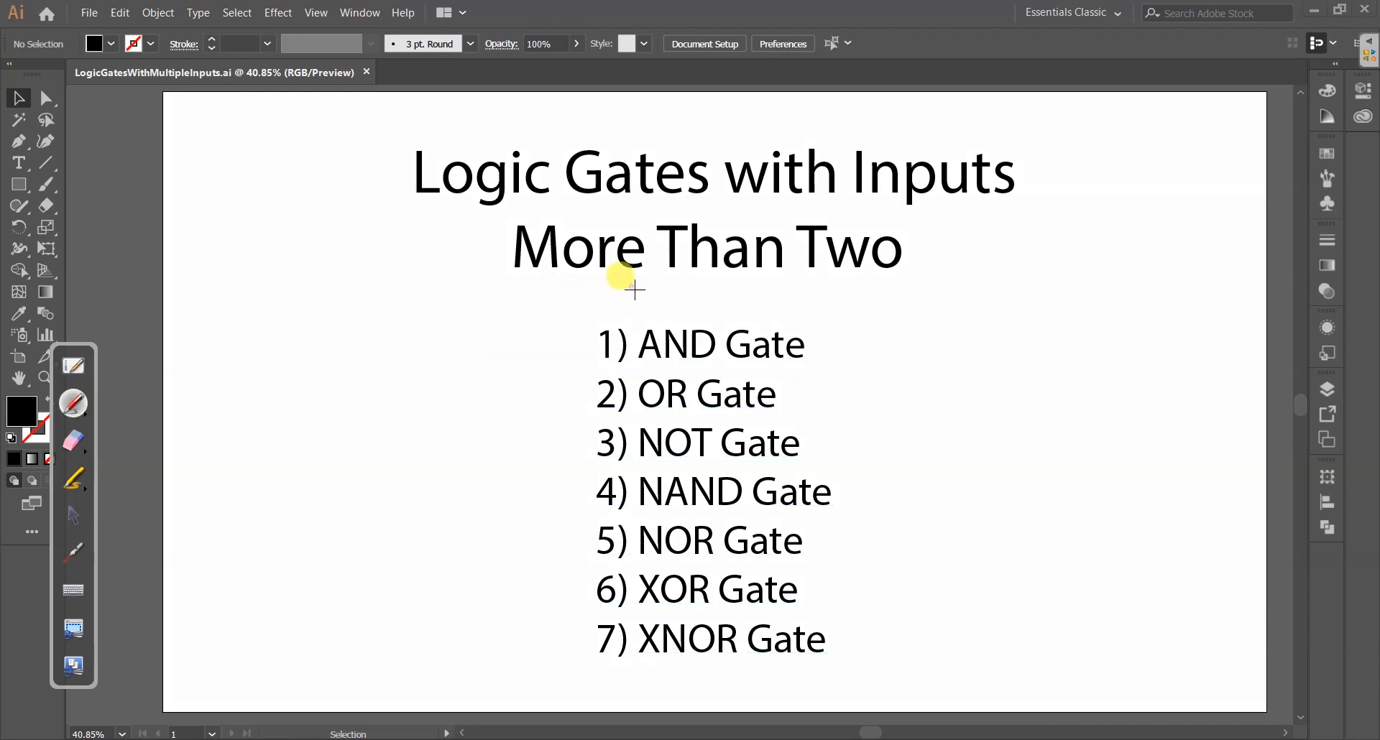
pyautogui.moveTo(882, 211); pyautogui.dragTo(1033, 206)
pyautogui.moveTo(1061, 131); pyautogui.dragTo(1098, 166)
pyautogui.moveTo(812, 443); pyautogui.dragTo(953, 443)
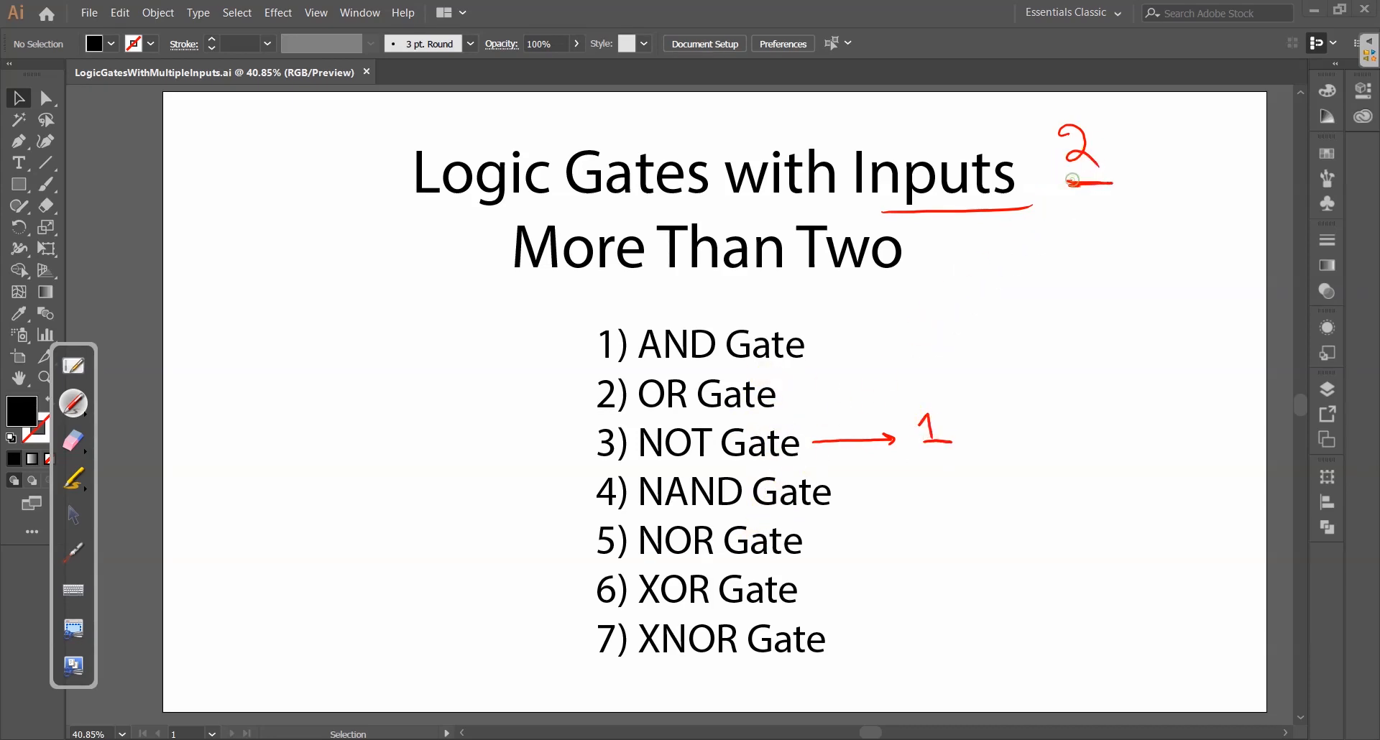
pyautogui.moveTo(1065, 183); pyautogui.dragTo(1112, 182)
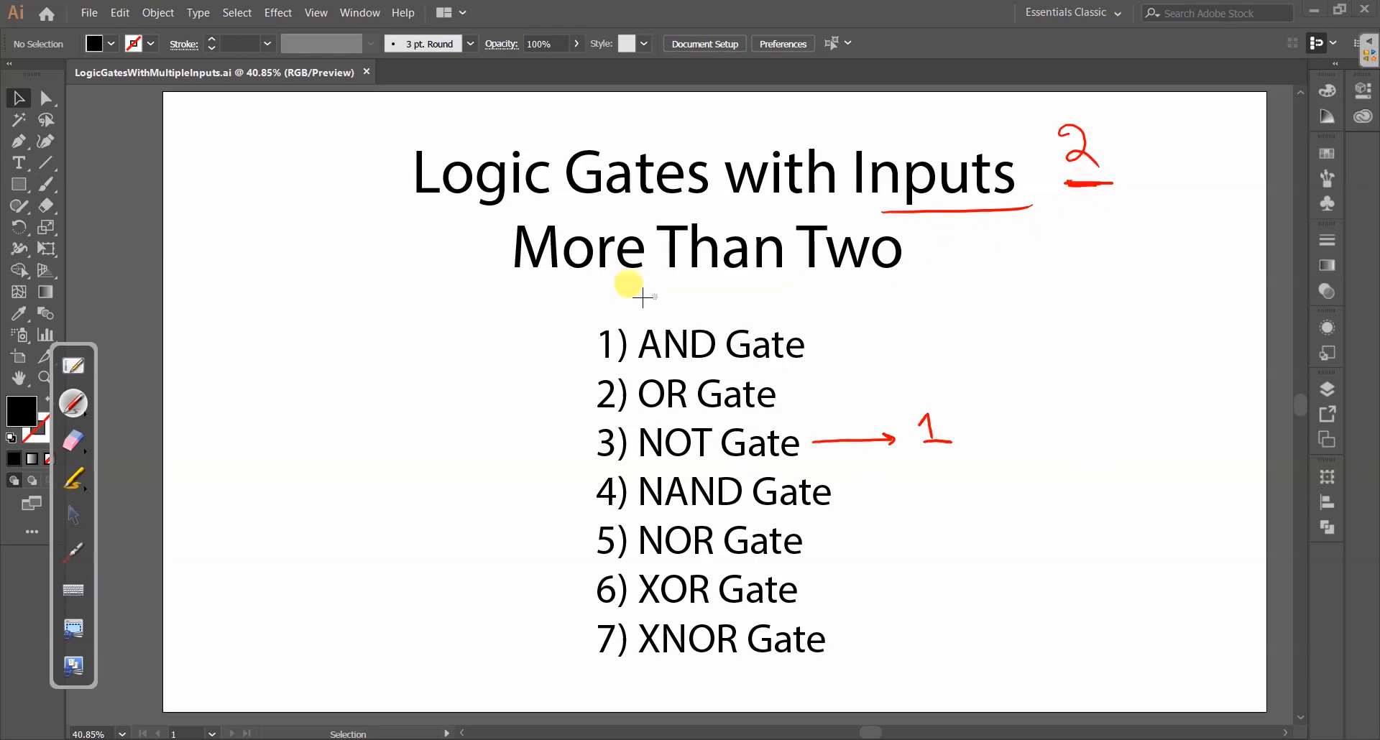
pyautogui.moveTo(529, 282); pyautogui.dragTo(904, 275)
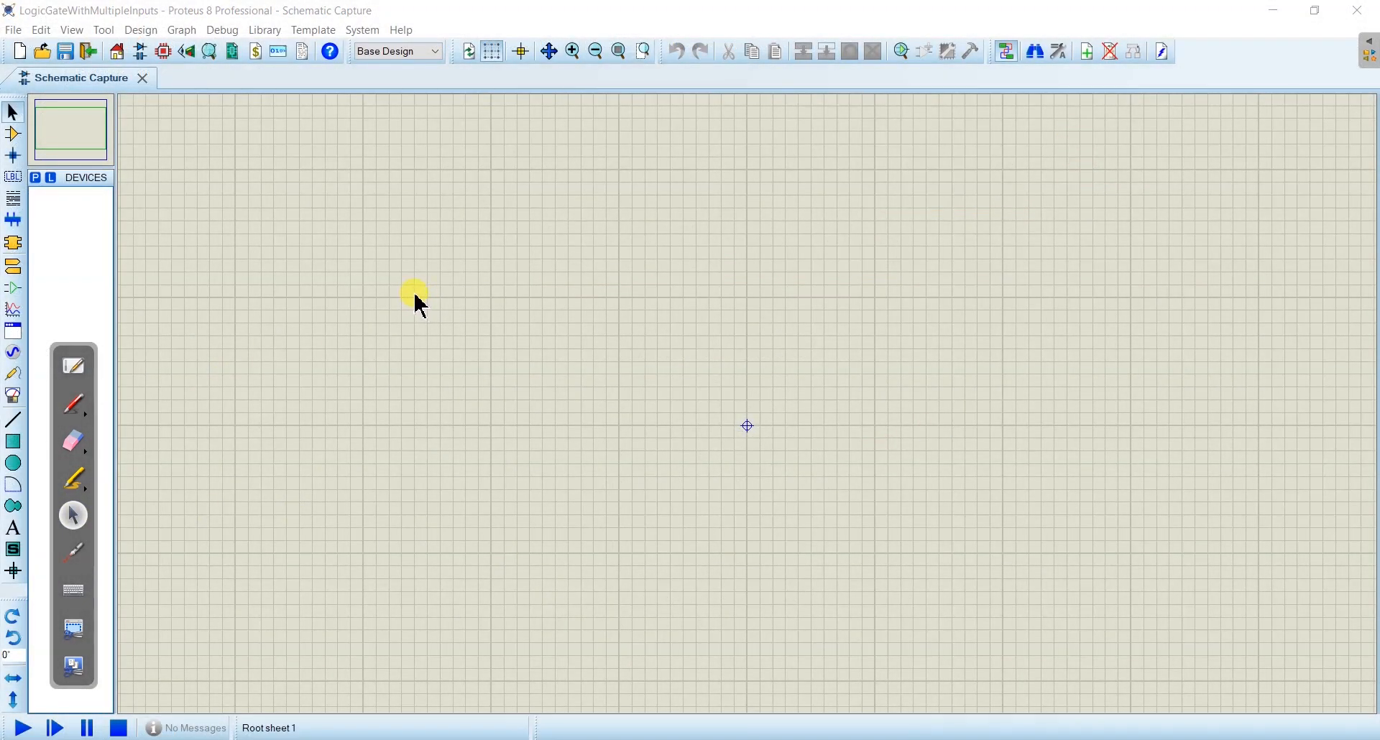
# - In the Proteus schematic, search the device library for "and" and add the three-input AND_3 gate to the device list
pyautogui.click(22, 139)
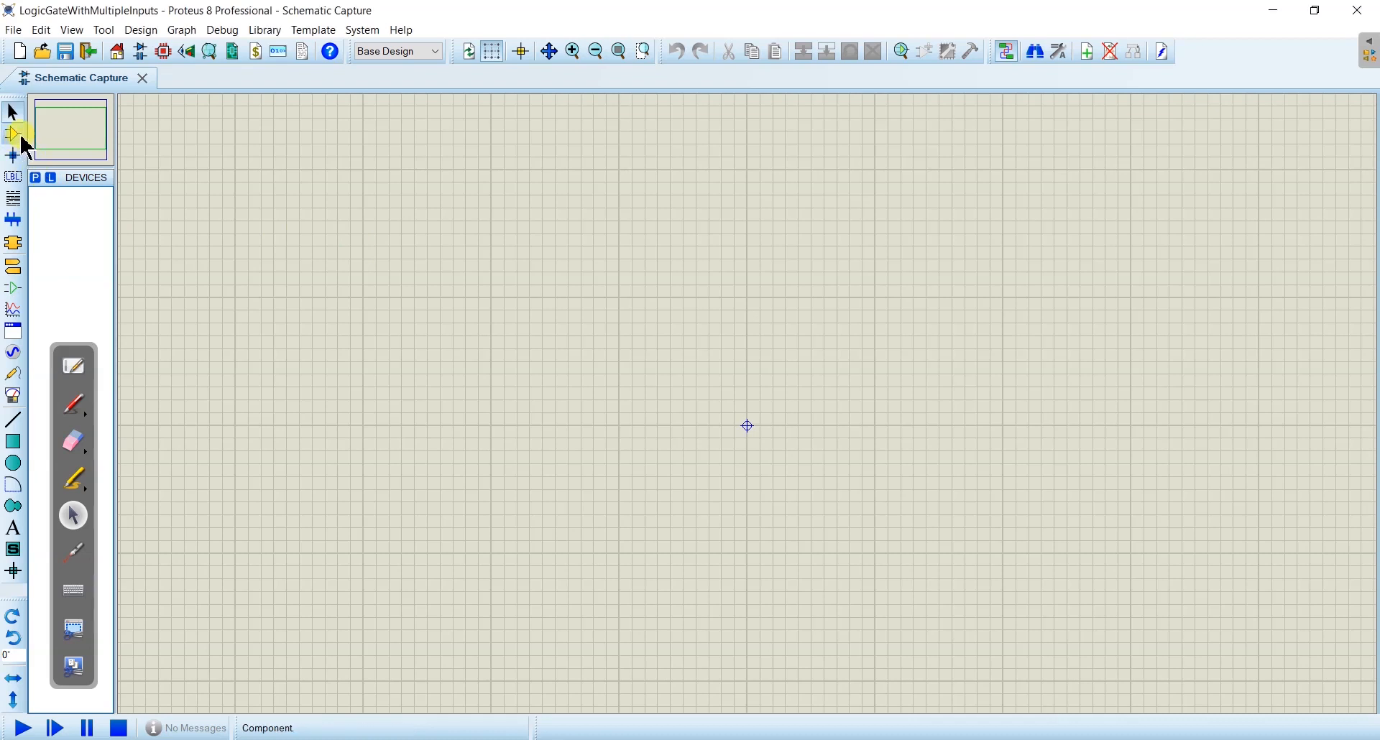
pyautogui.click(36, 178)
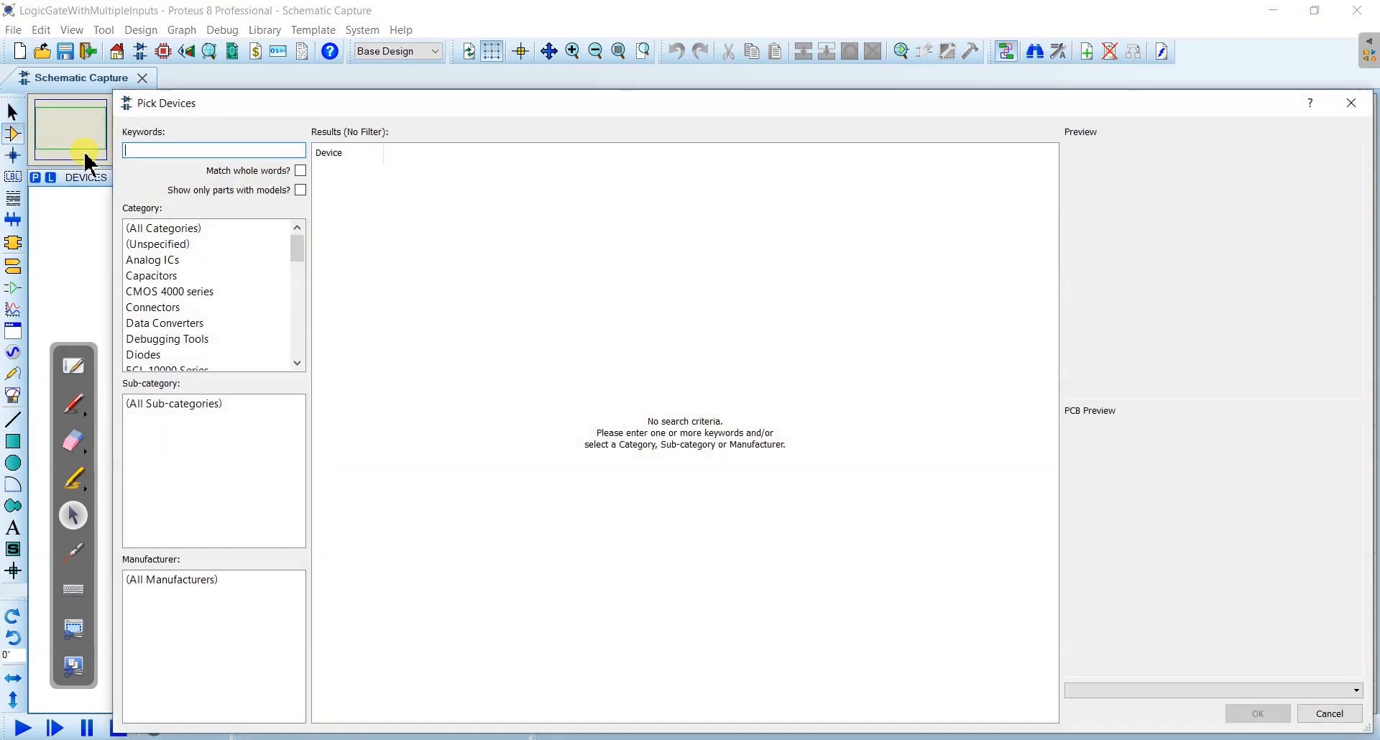
pyautogui.write('and')
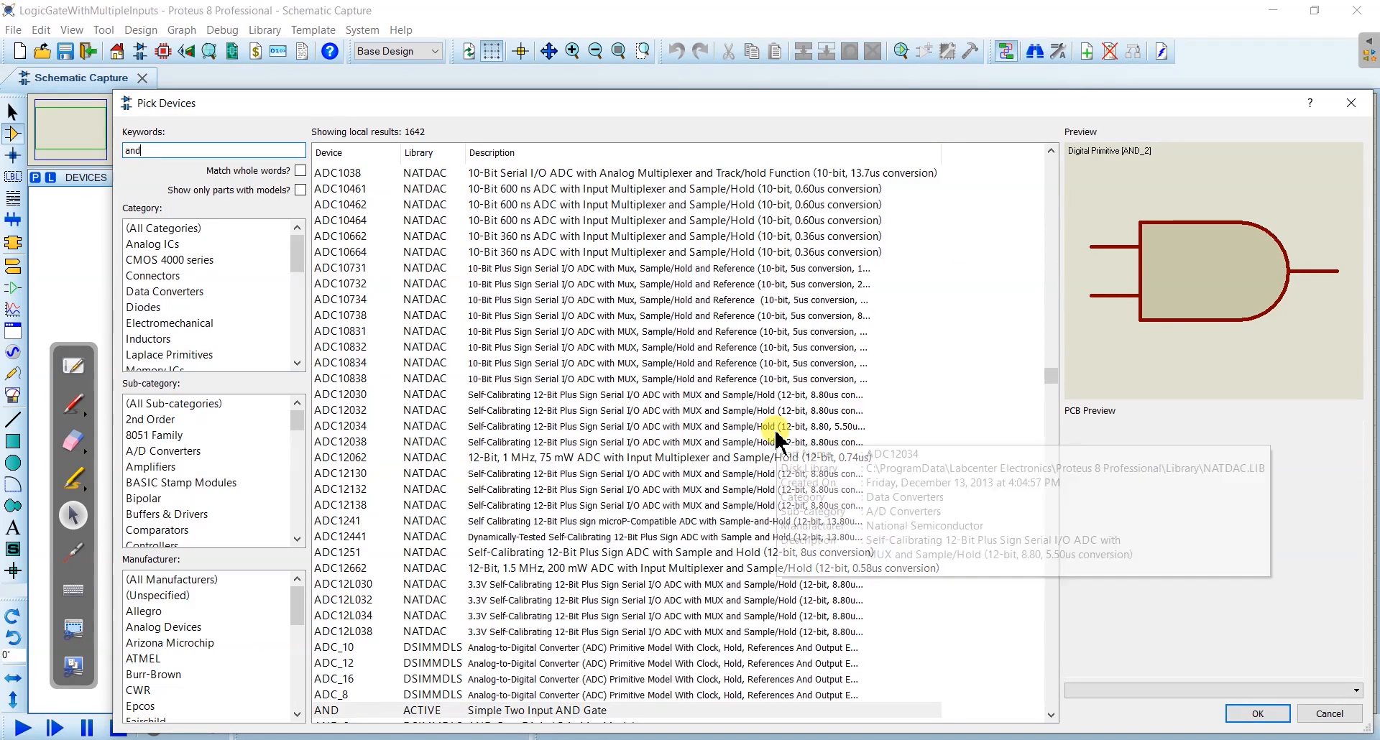
pyautogui.scroll(-4, 776, 438)
pyautogui.scroll(-2, 776, 438)
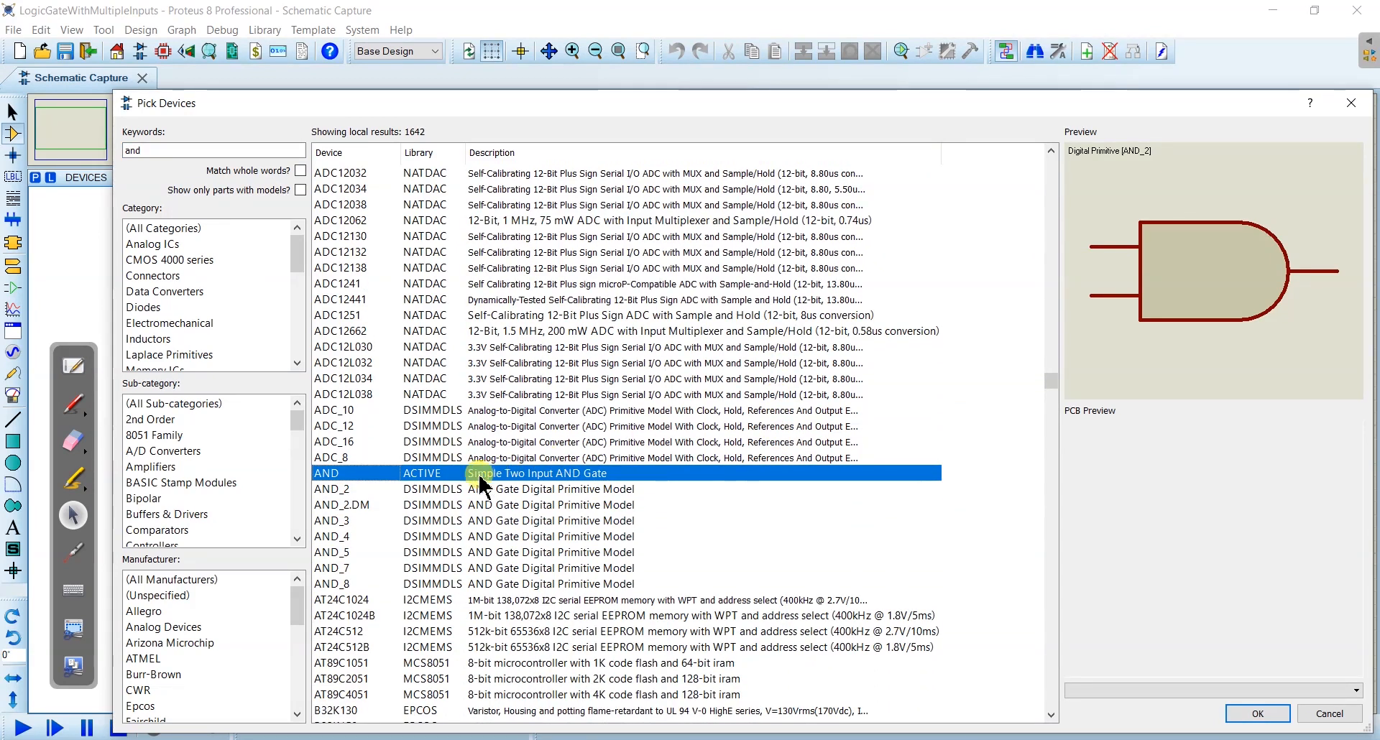
pyautogui.click(407, 490)
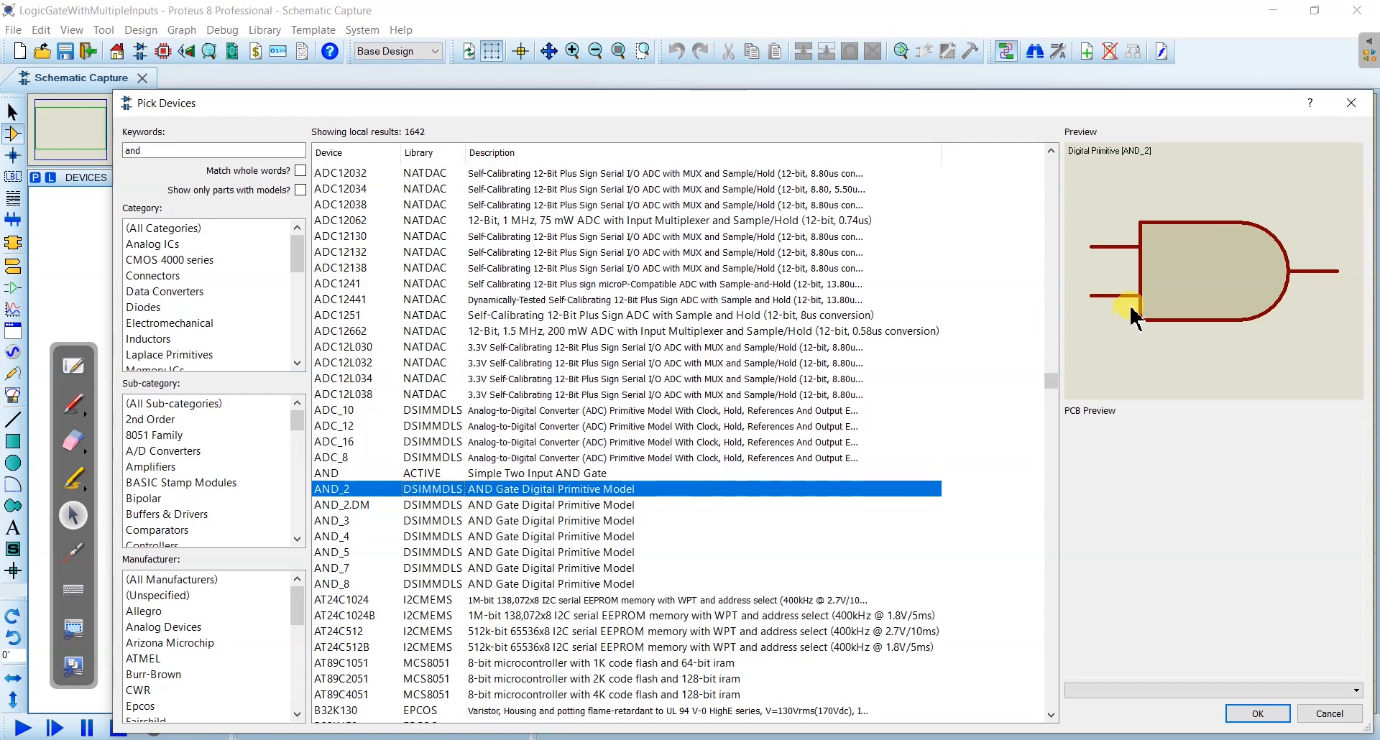
pyautogui.click(591, 474)
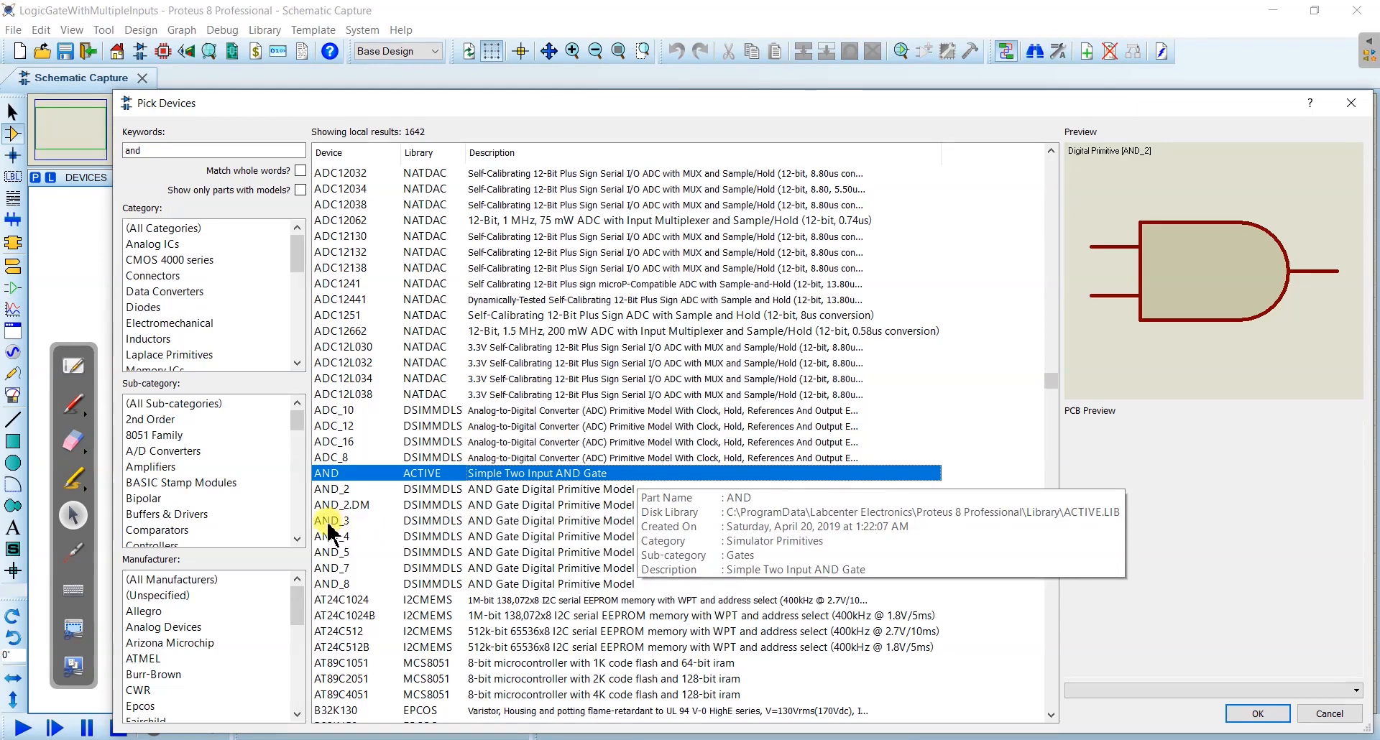
pyautogui.click(385, 522)
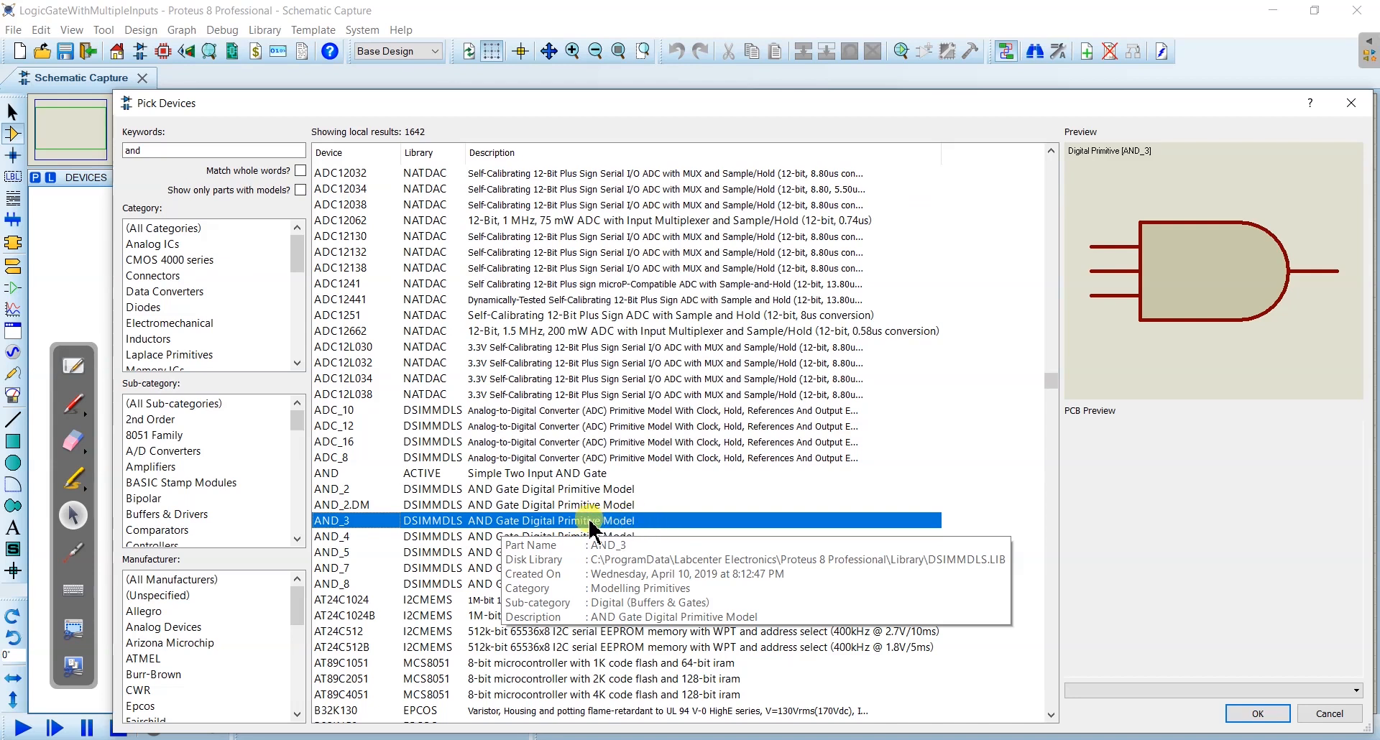
pyautogui.doubleClick(573, 523)
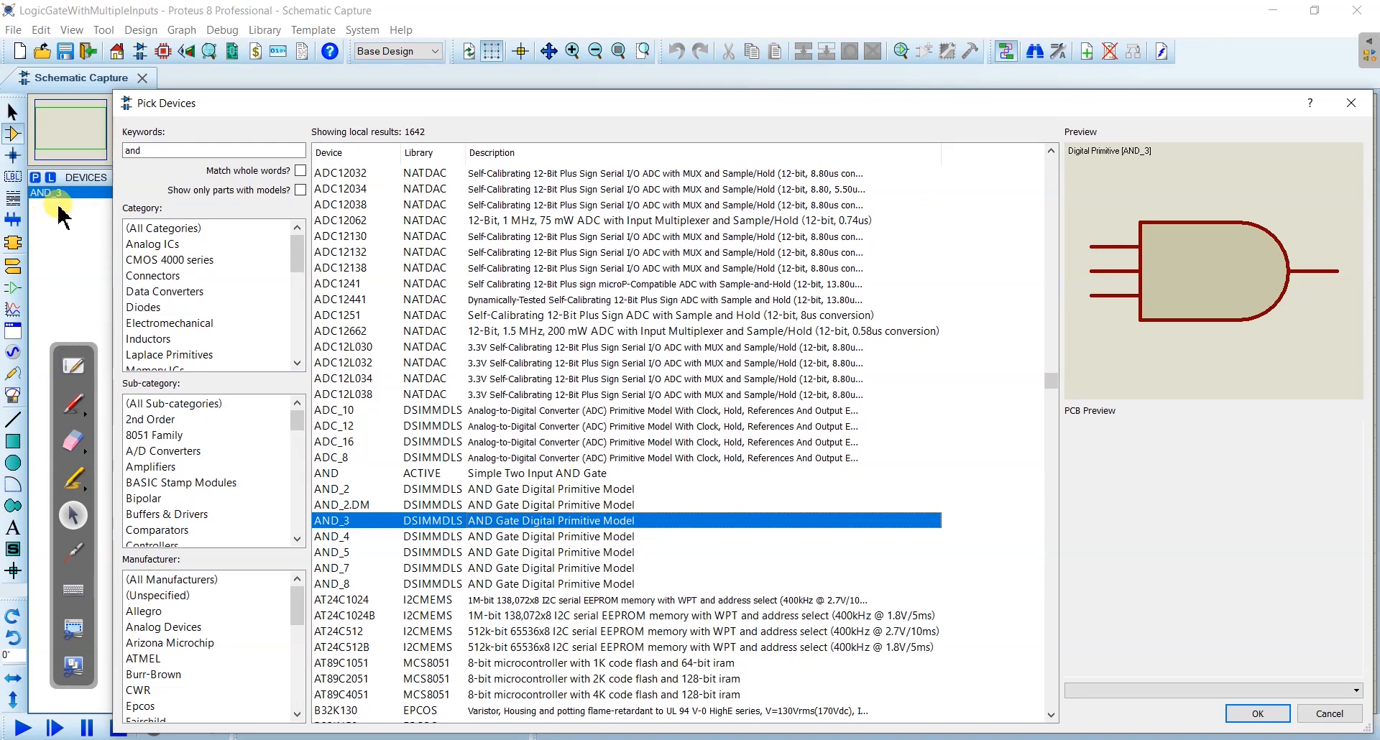
# - Search the device library for "logicstate" and add LOGICSTATE to the device list
pyautogui.click(147, 151)
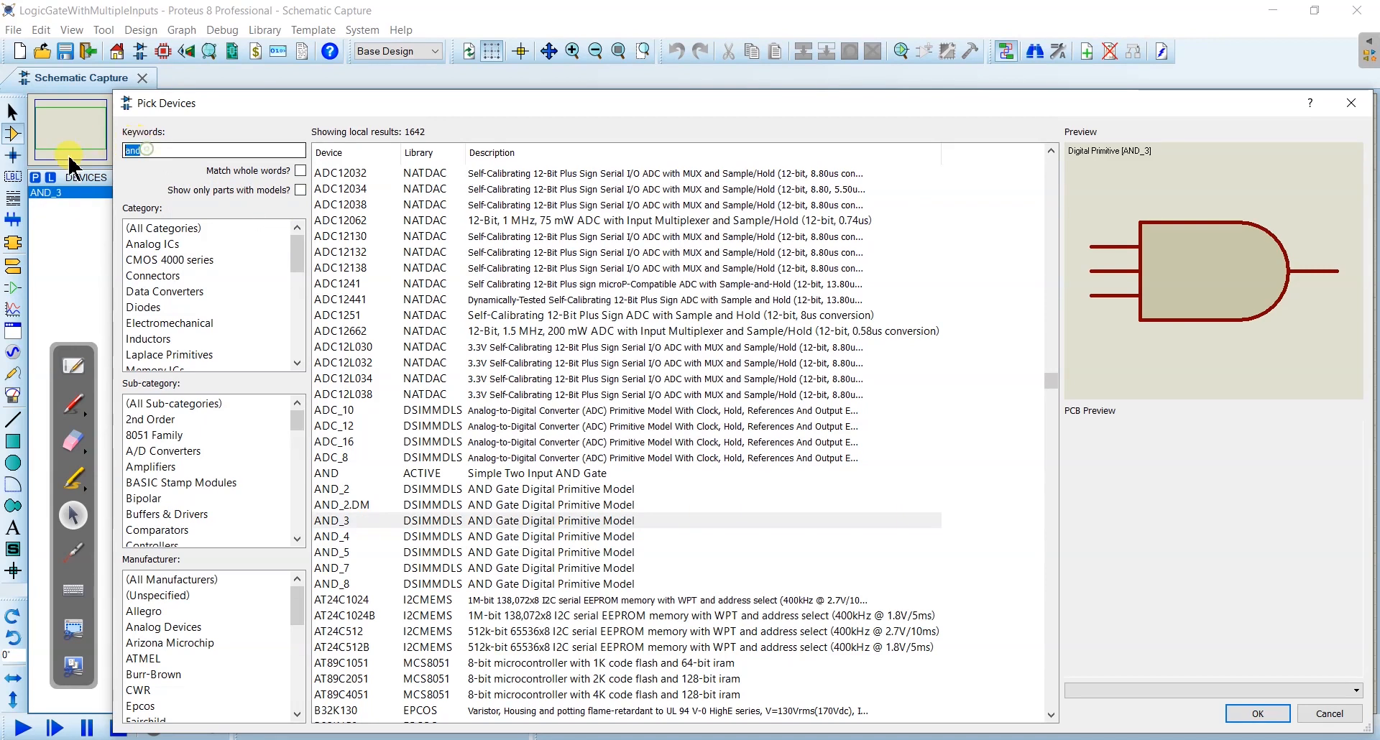
pyautogui.write('logicstate')
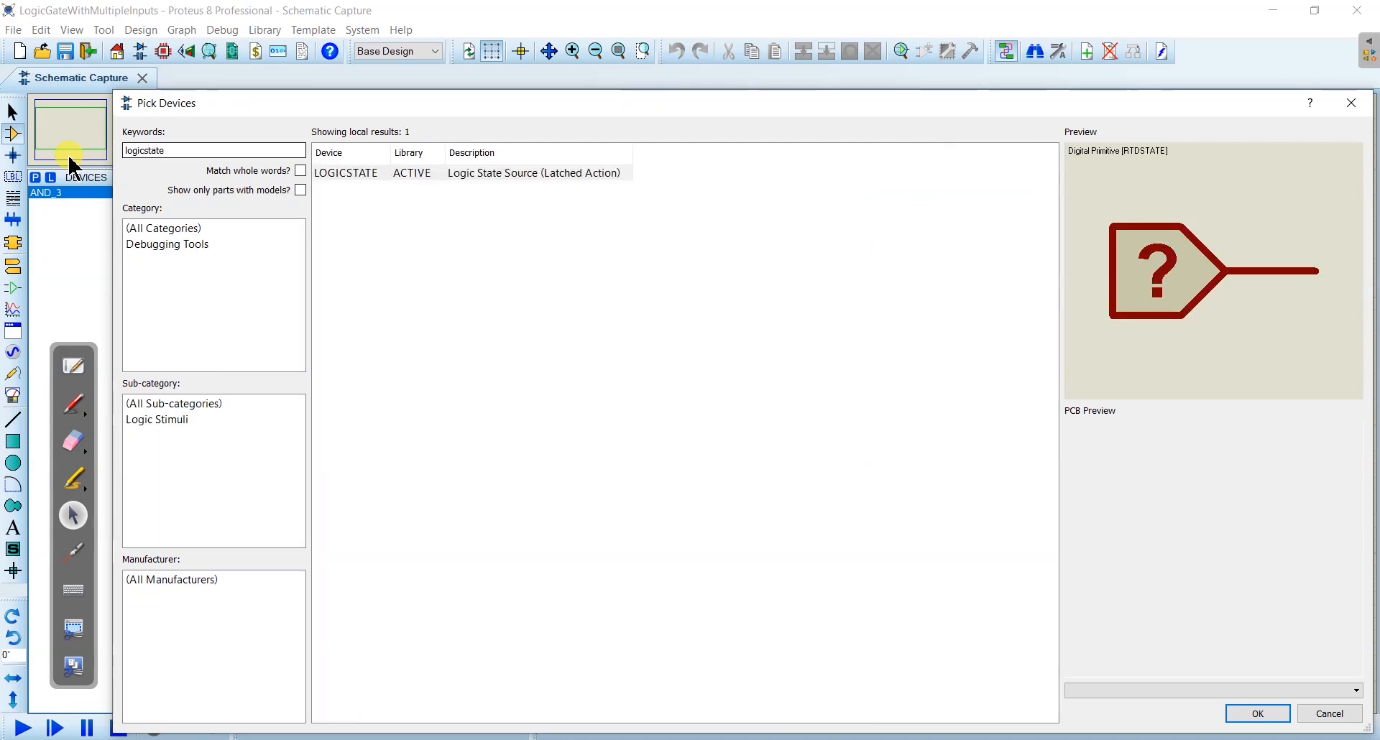
pyautogui.click(440, 179)
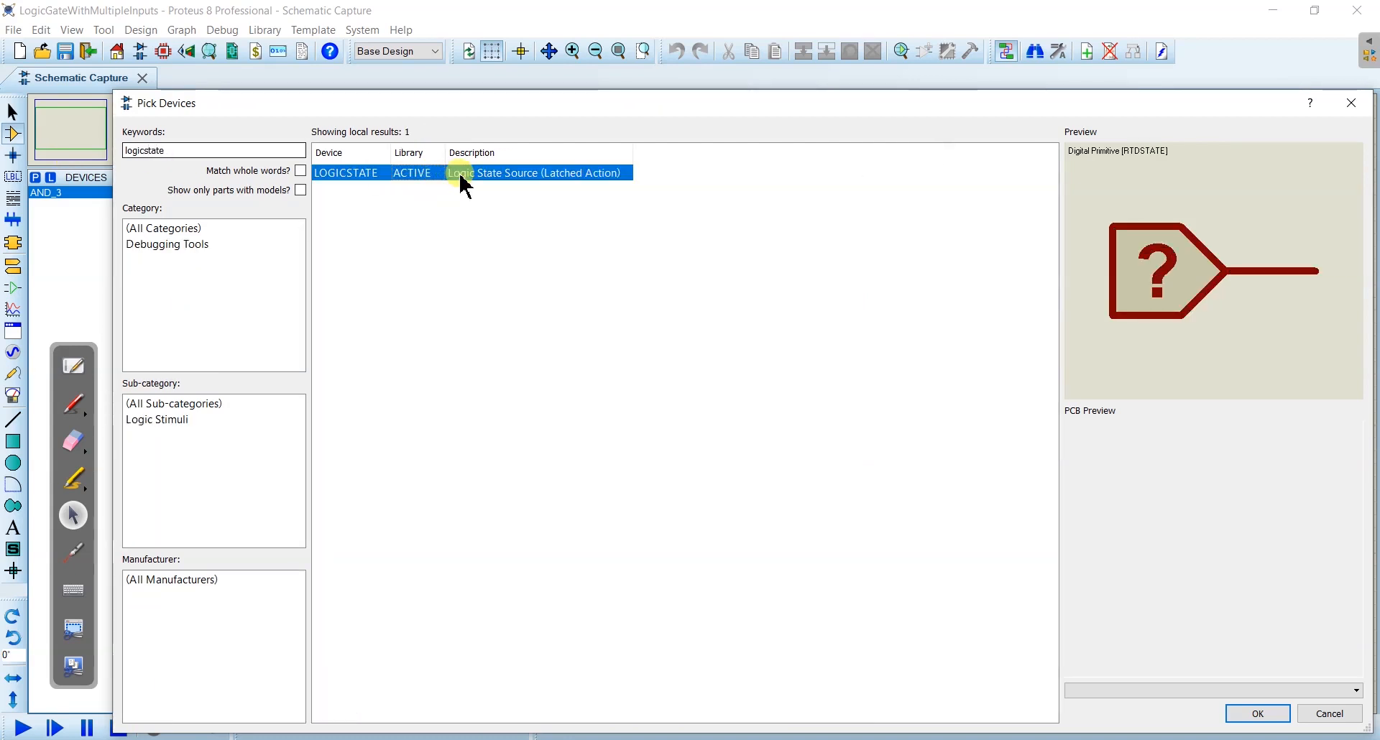
pyautogui.doubleClick(462, 176)
pyautogui.click(60, 206)
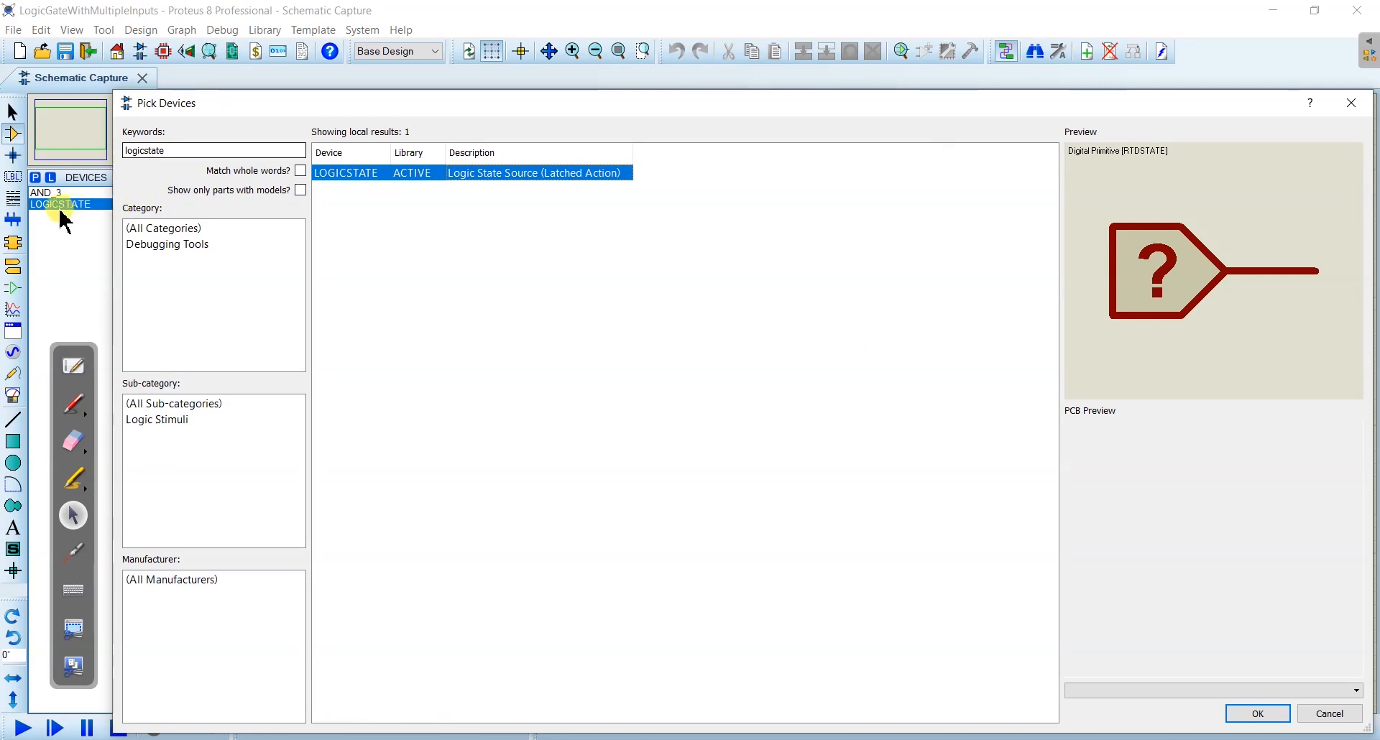
# - Search the library for "led", add the animated LED-RED model to the device list, and close the device picker
pyautogui.doubleClick(169, 150)
pyautogui.press('BackSpace')
pyautogui.write('led')
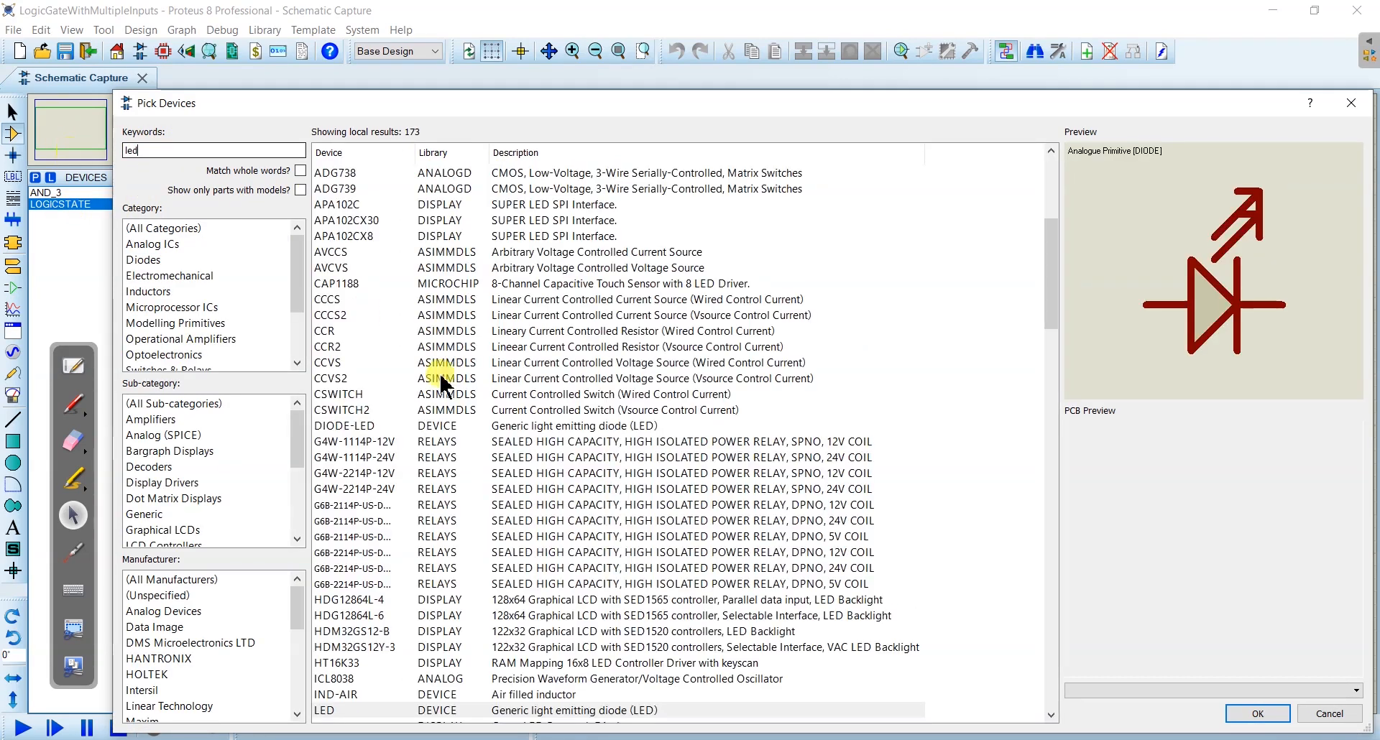
pyautogui.scroll(-7, 479, 424)
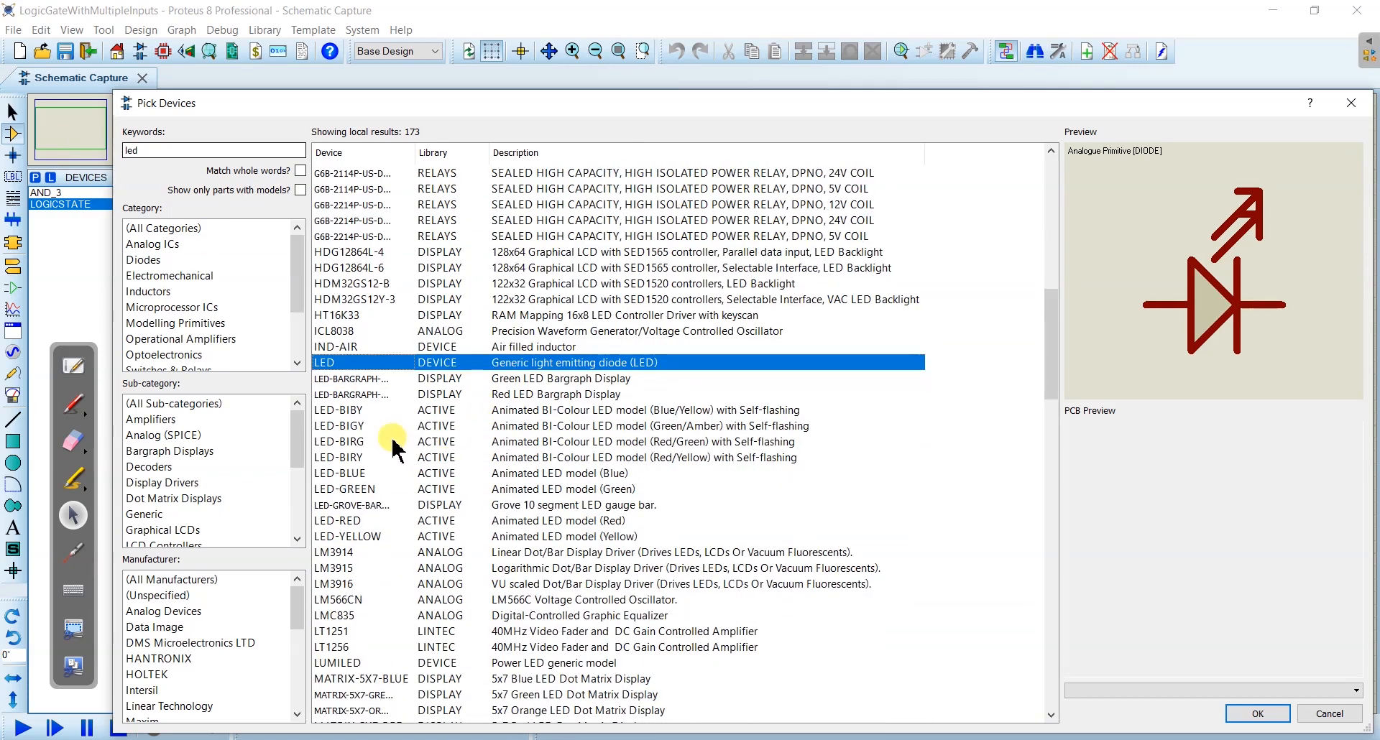
pyautogui.click(347, 520)
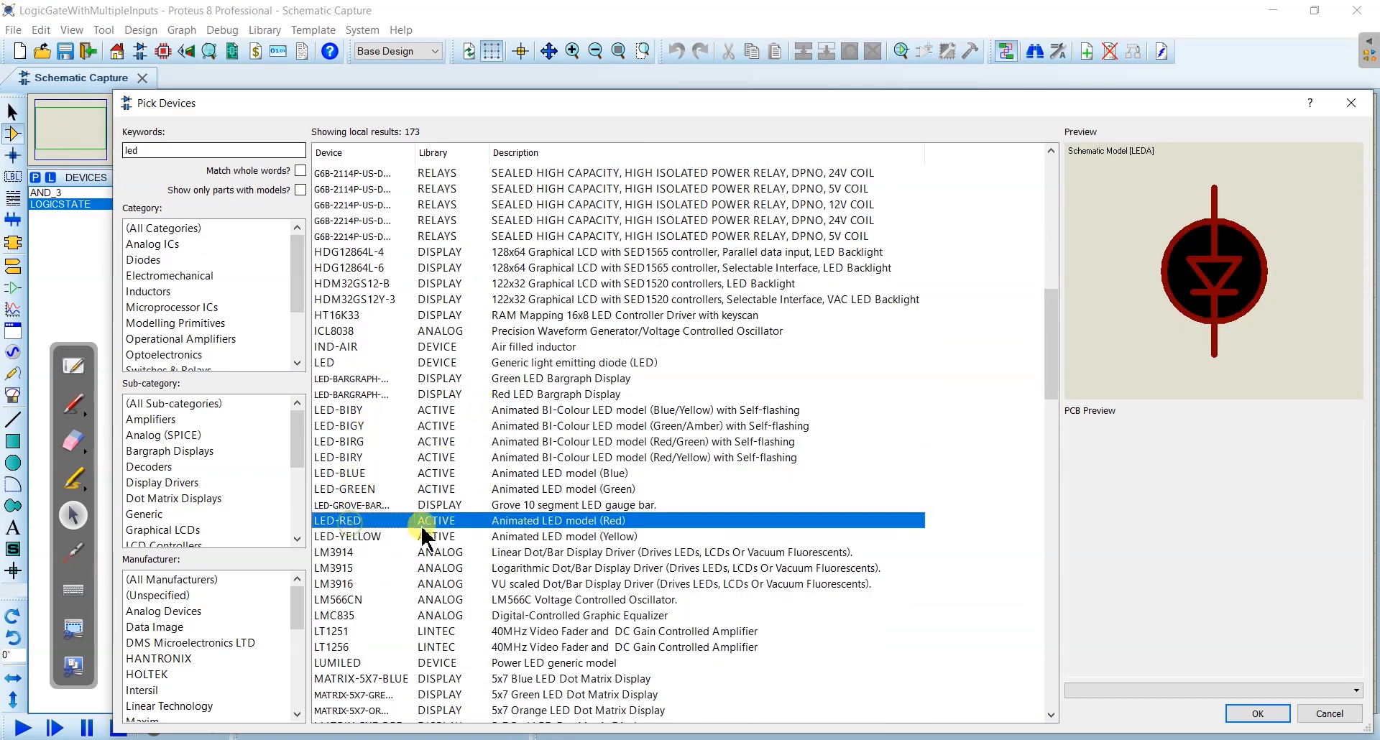
pyautogui.doubleClick(457, 522)
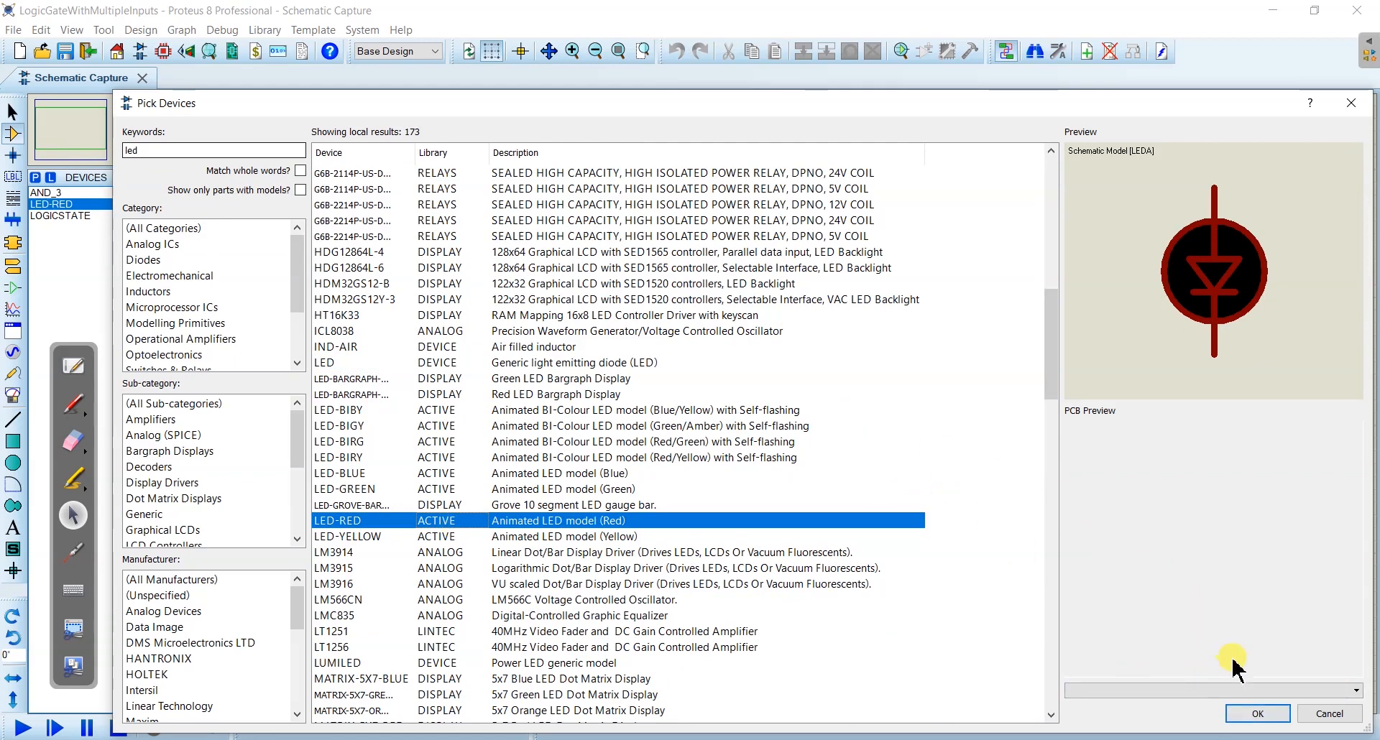
pyautogui.click(1256, 713)
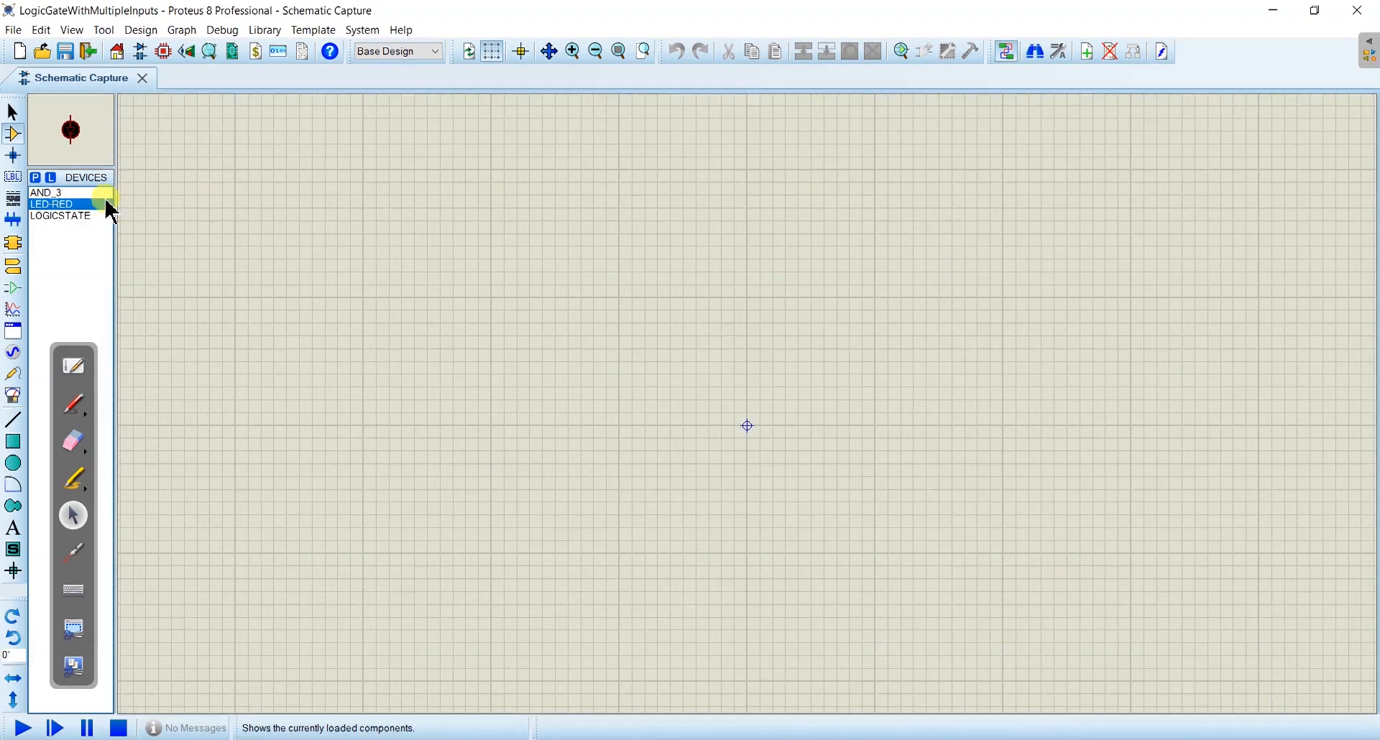
# - Place one AND_3 gate on the empty schematic, above the sheet origin
pyautogui.click(50, 194)
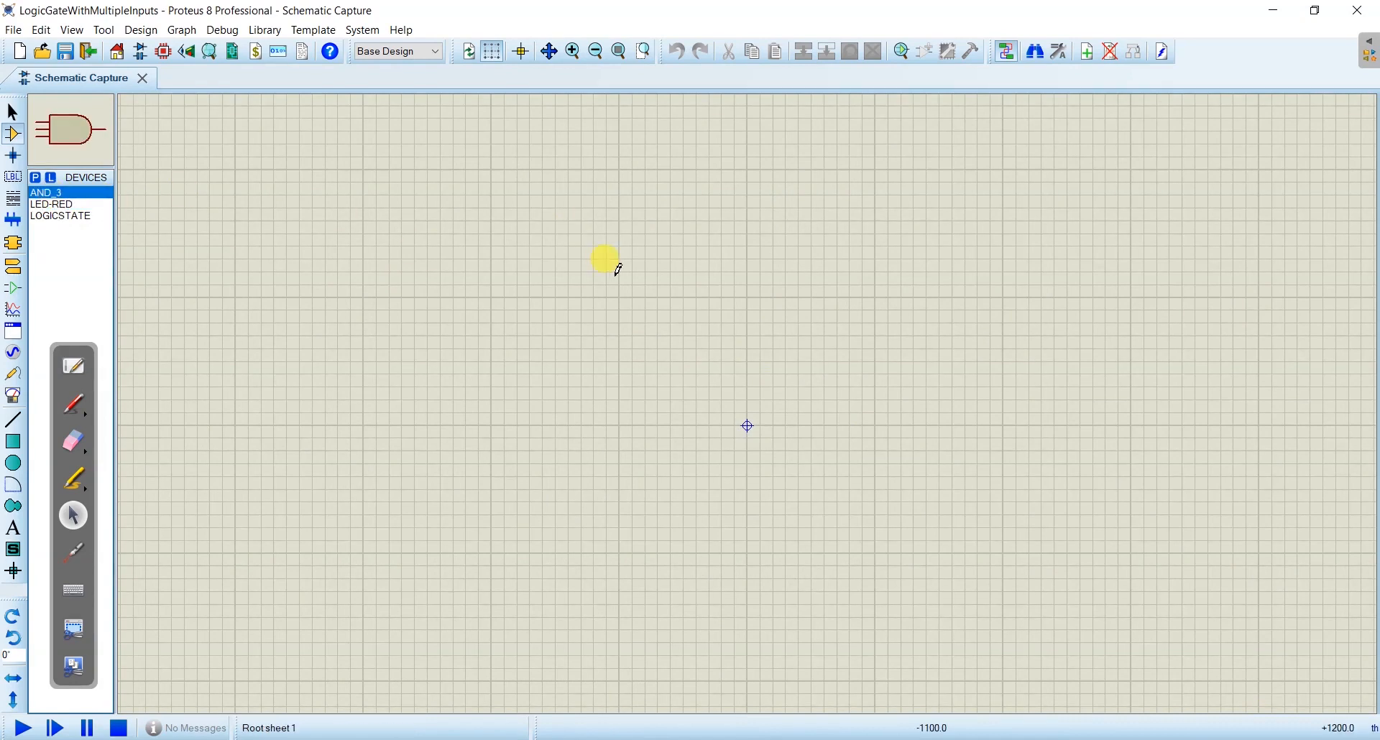
pyautogui.click(616, 269)
pyautogui.click(671, 271)
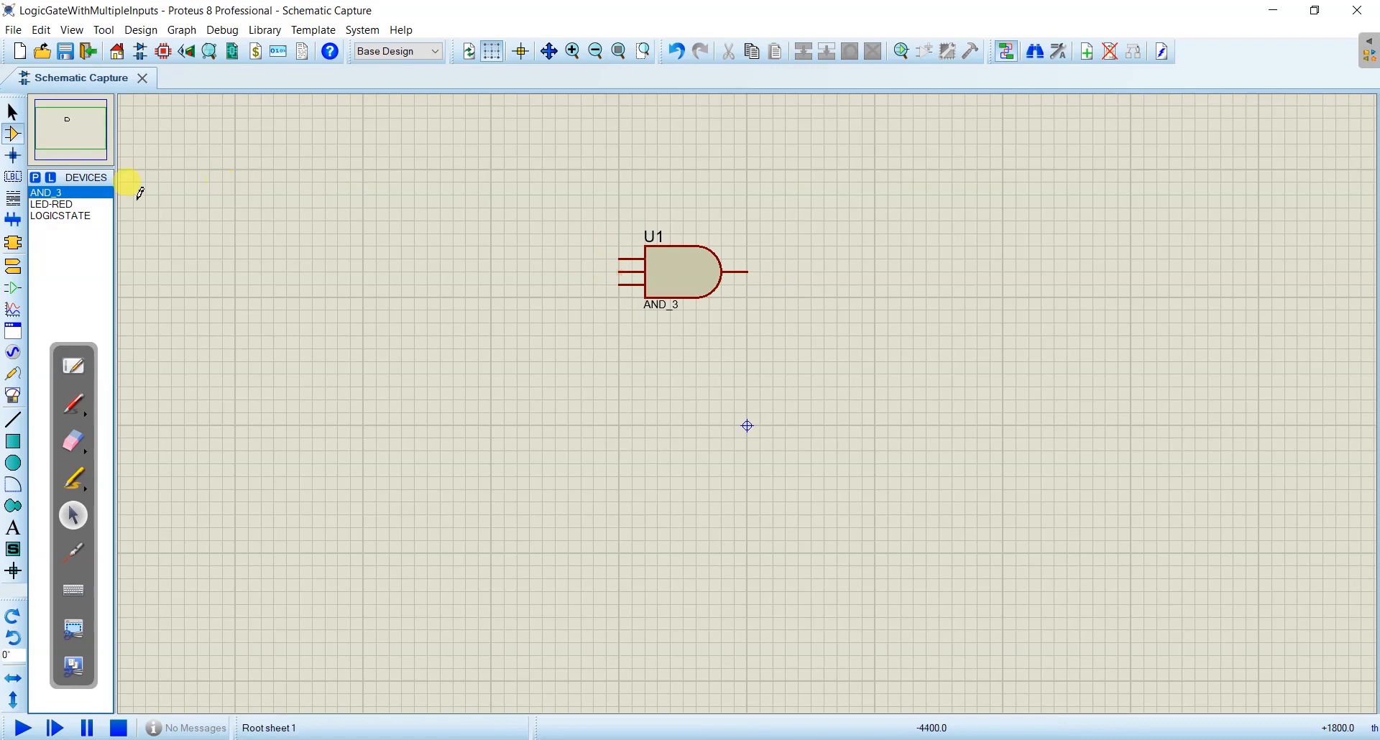
# - Place three LOGICSTATE sources in a vertical stack on the input side of the AND_3 gate
pyautogui.click(57, 216)
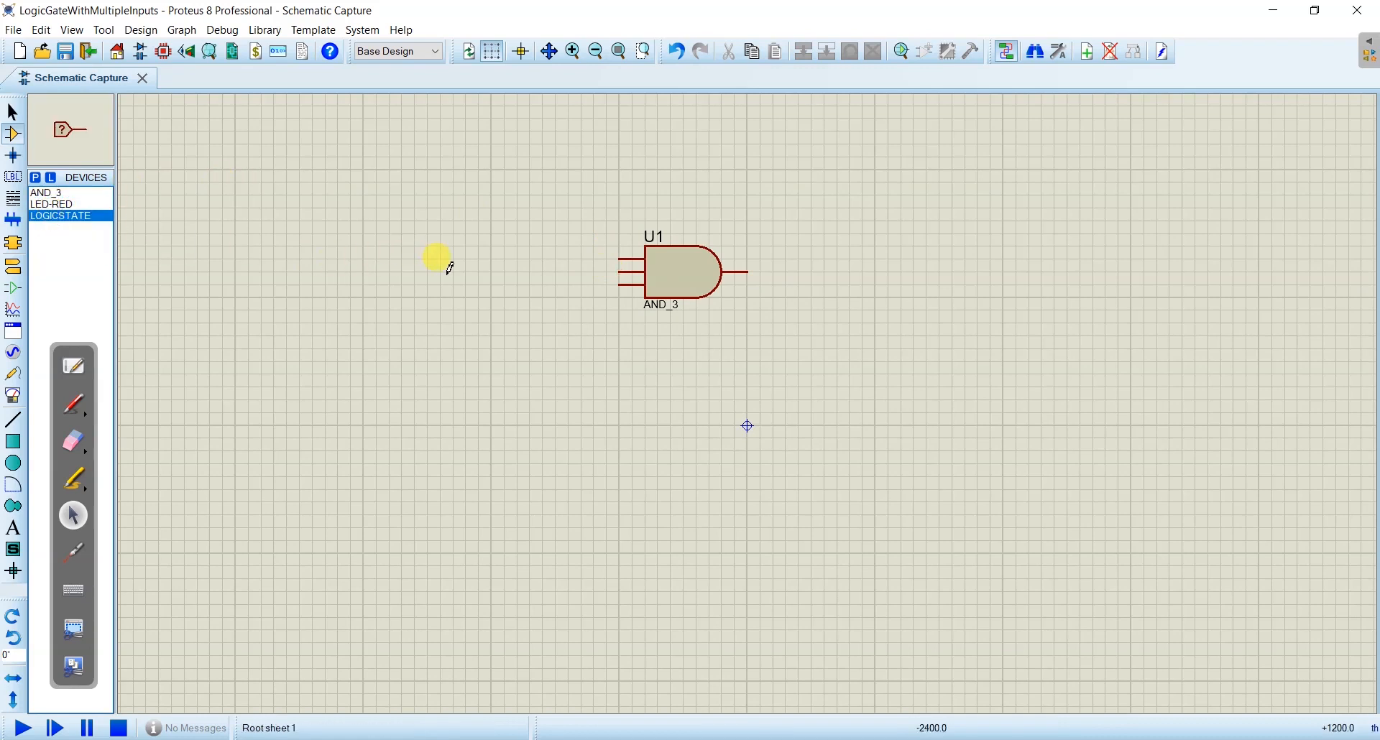
pyautogui.click(474, 265)
pyautogui.click(474, 285)
pyautogui.click(475, 311)
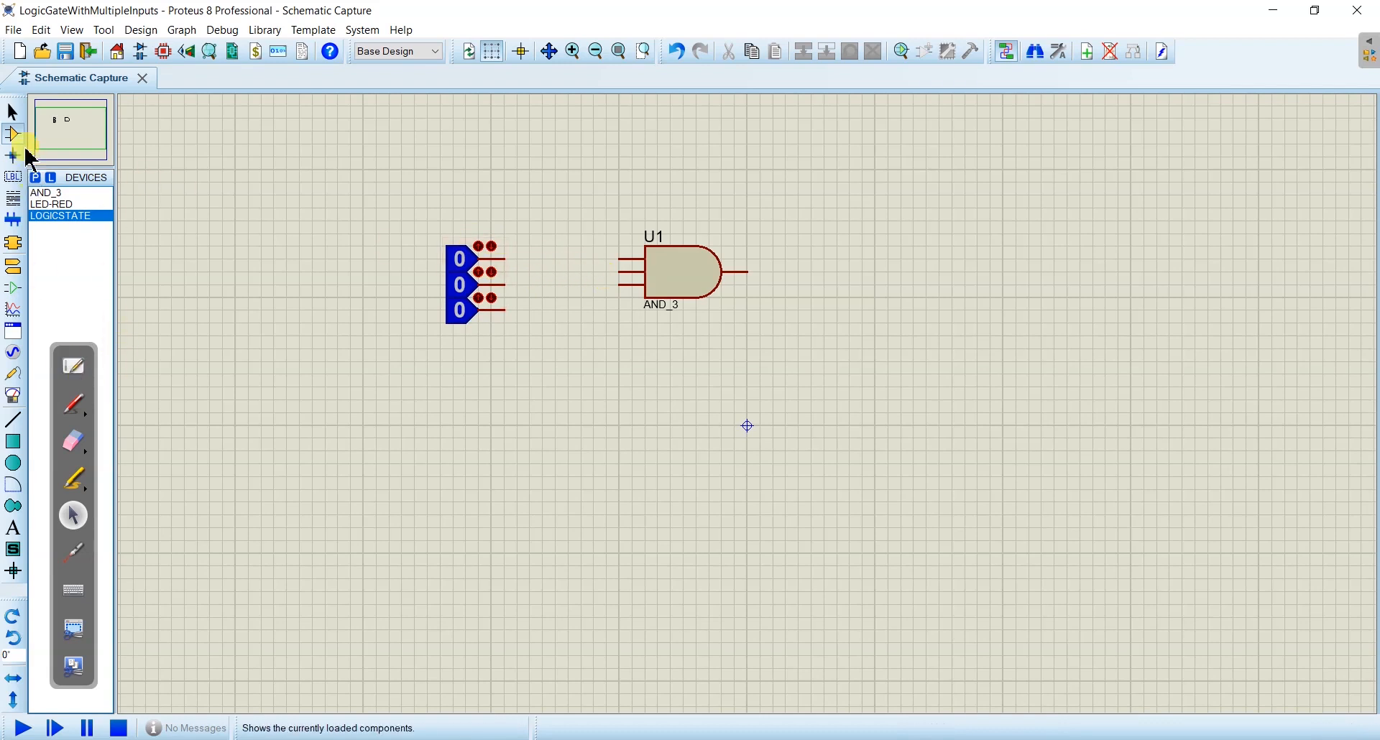
# - Move the three stacked logic states up one grid square so the middle one lines up with the gate's middle input
pyautogui.click(12, 112)
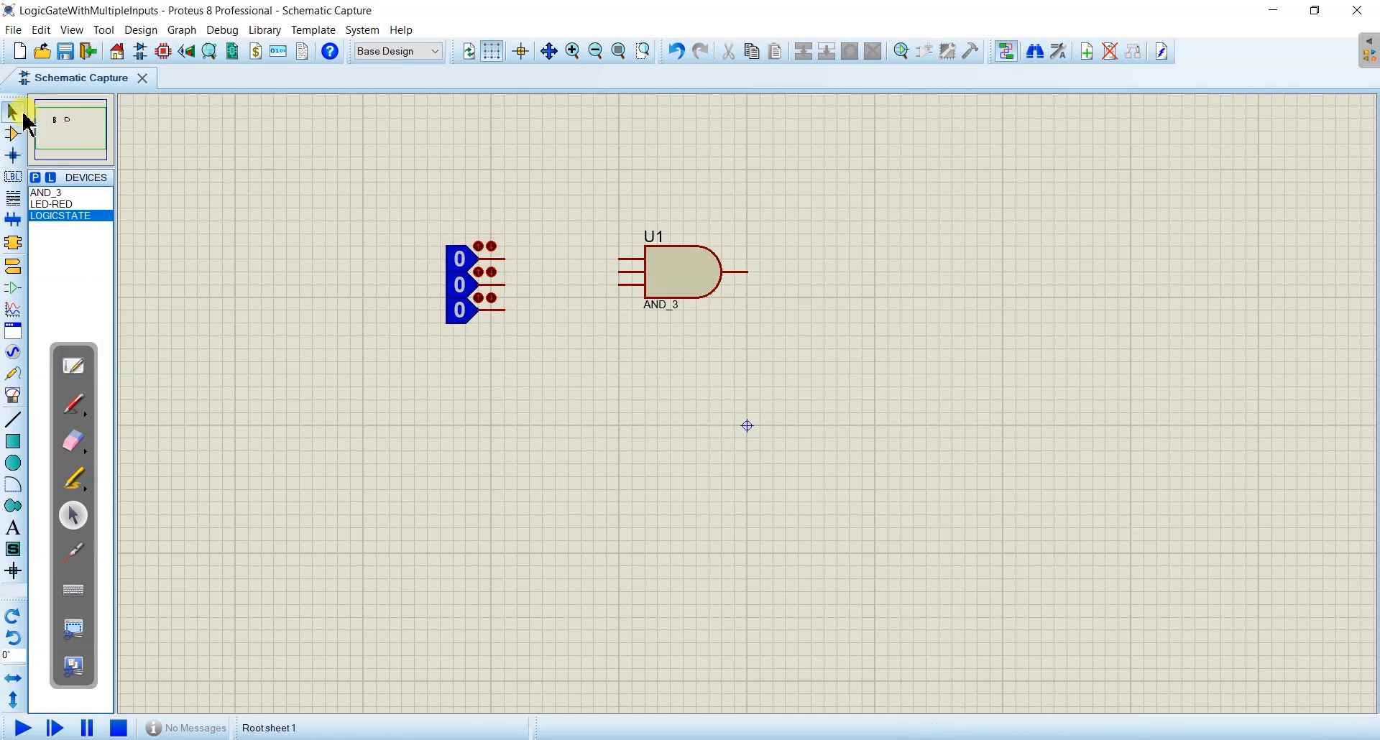
pyautogui.moveTo(436, 215); pyautogui.dragTo(503, 379)
pyautogui.moveTo(468, 259); pyautogui.dragTo(469, 248)
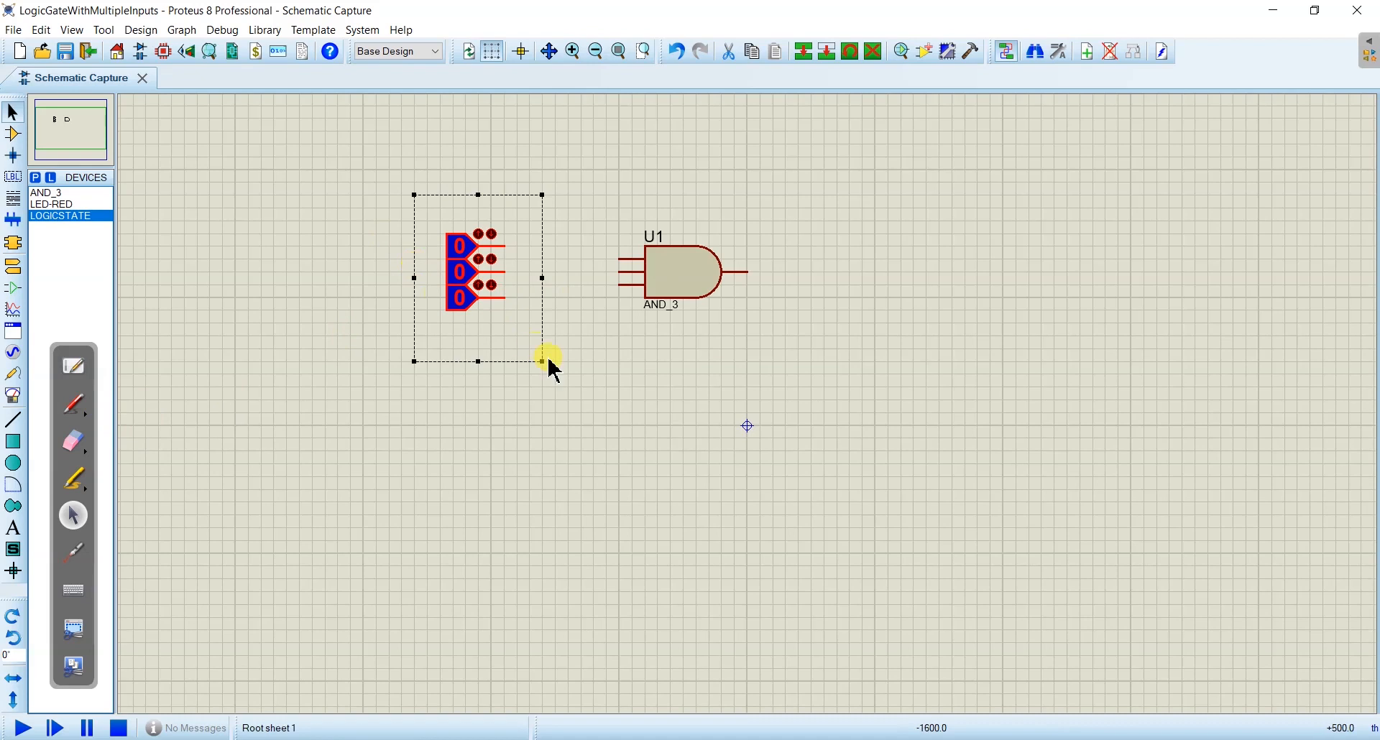
pyautogui.click(580, 377)
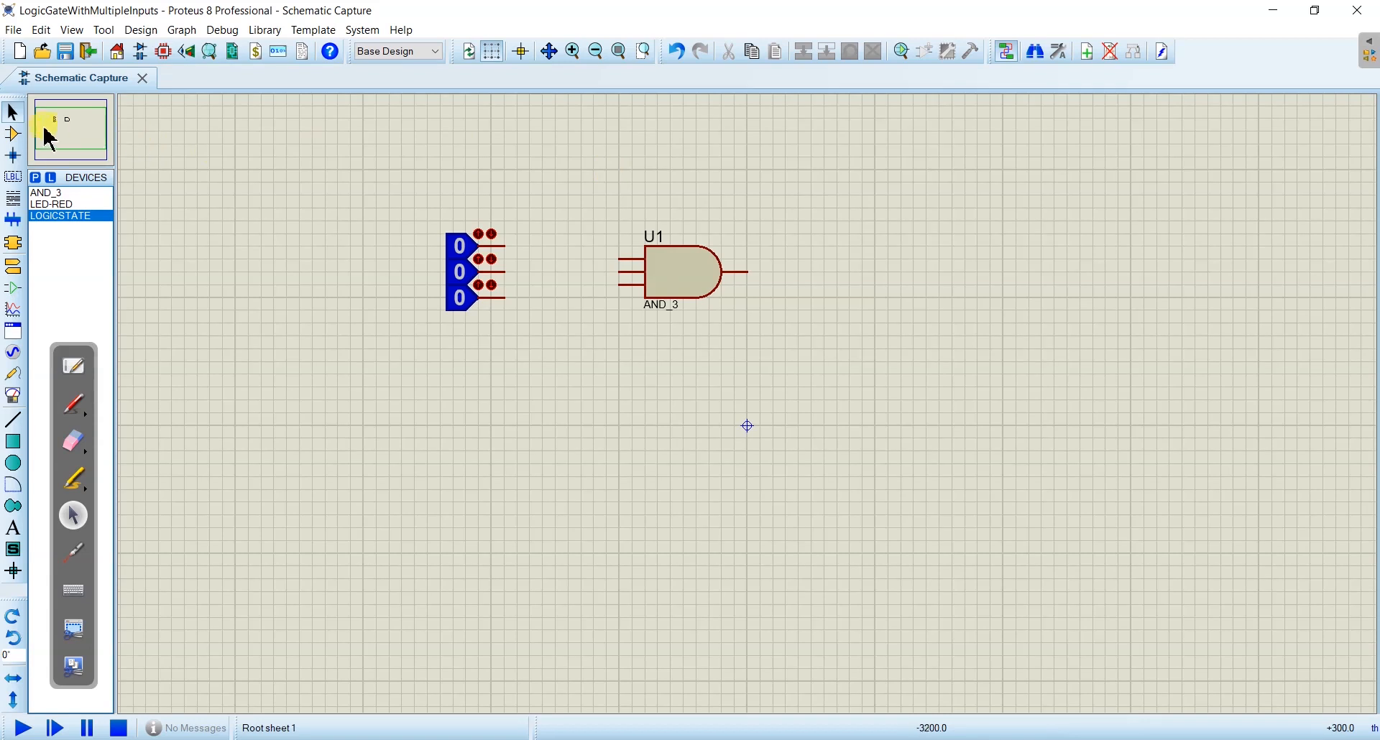
# - Wire the middle, upper and lower logic states to the corresponding three inputs of AND gate U1
pyautogui.click(12, 133)
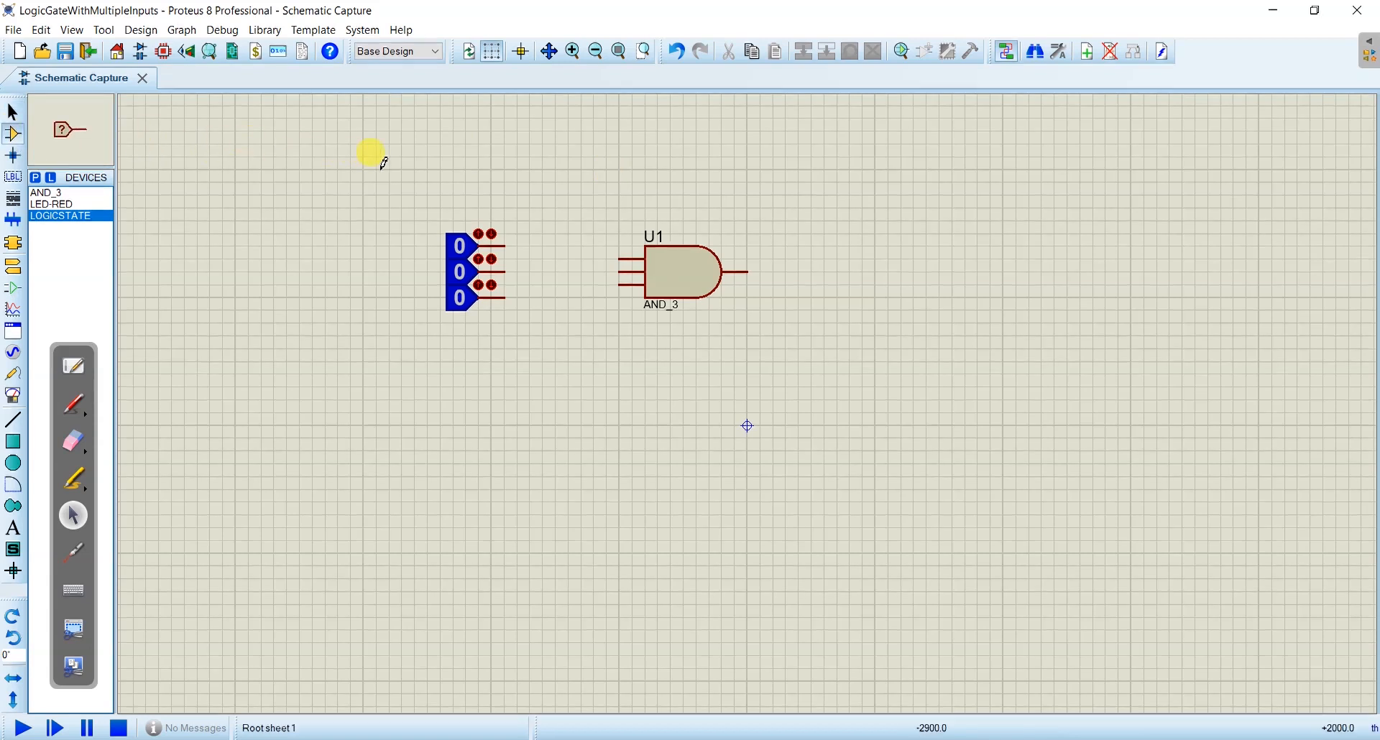
pyautogui.click(12, 113)
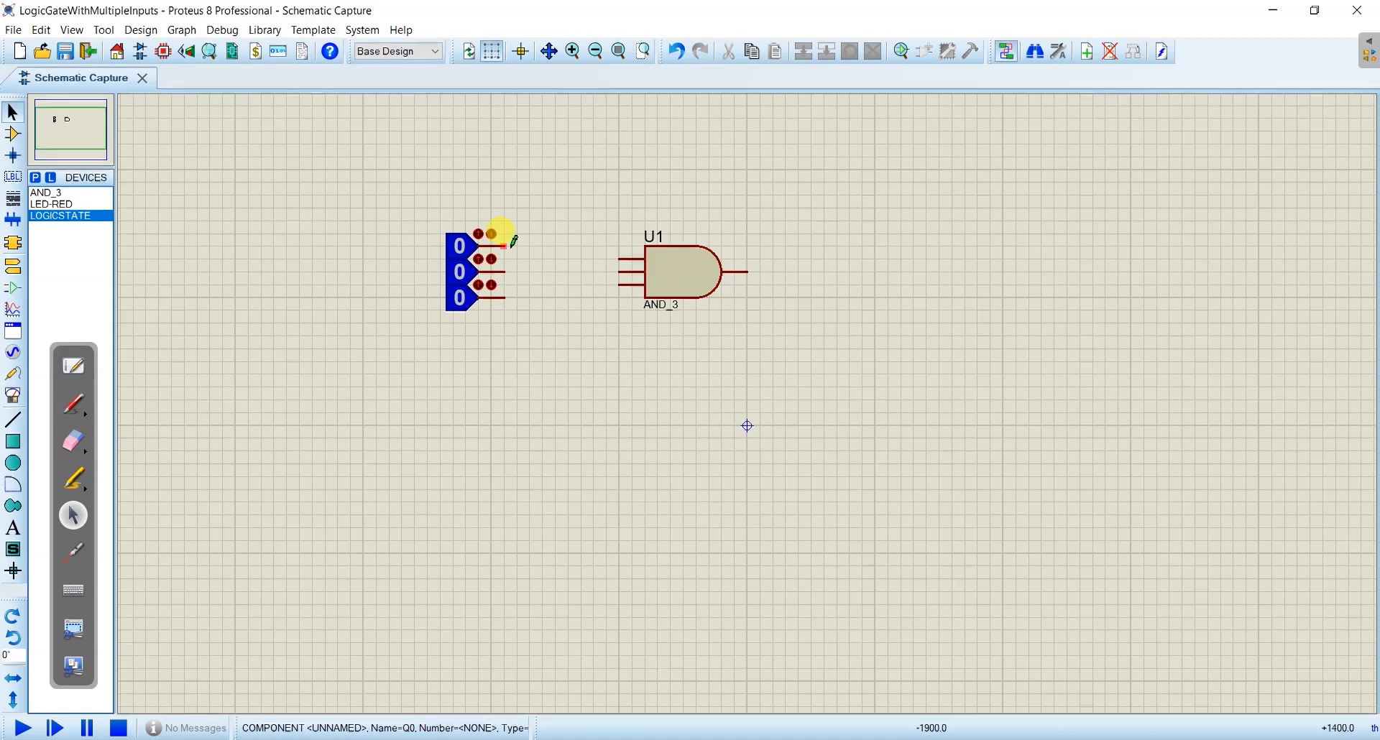
pyautogui.click(12, 135)
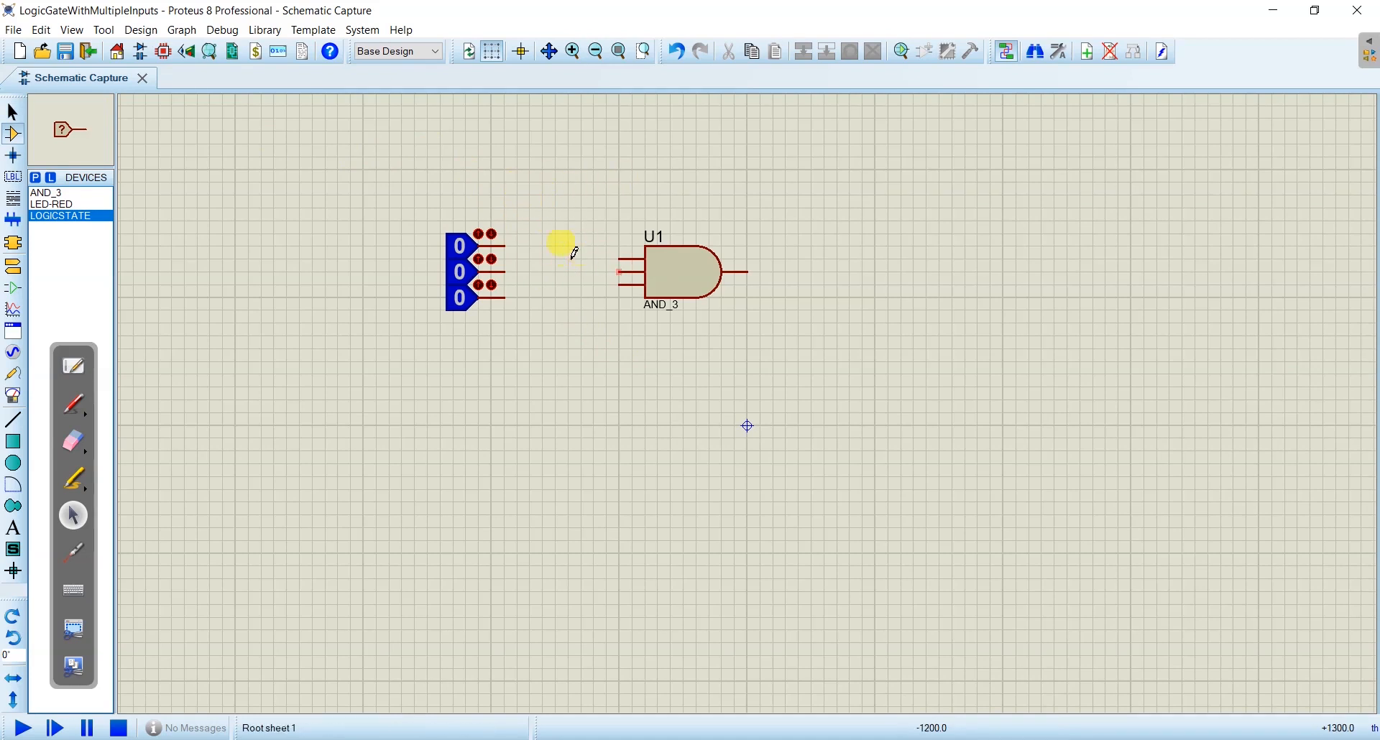
pyautogui.click(505, 272)
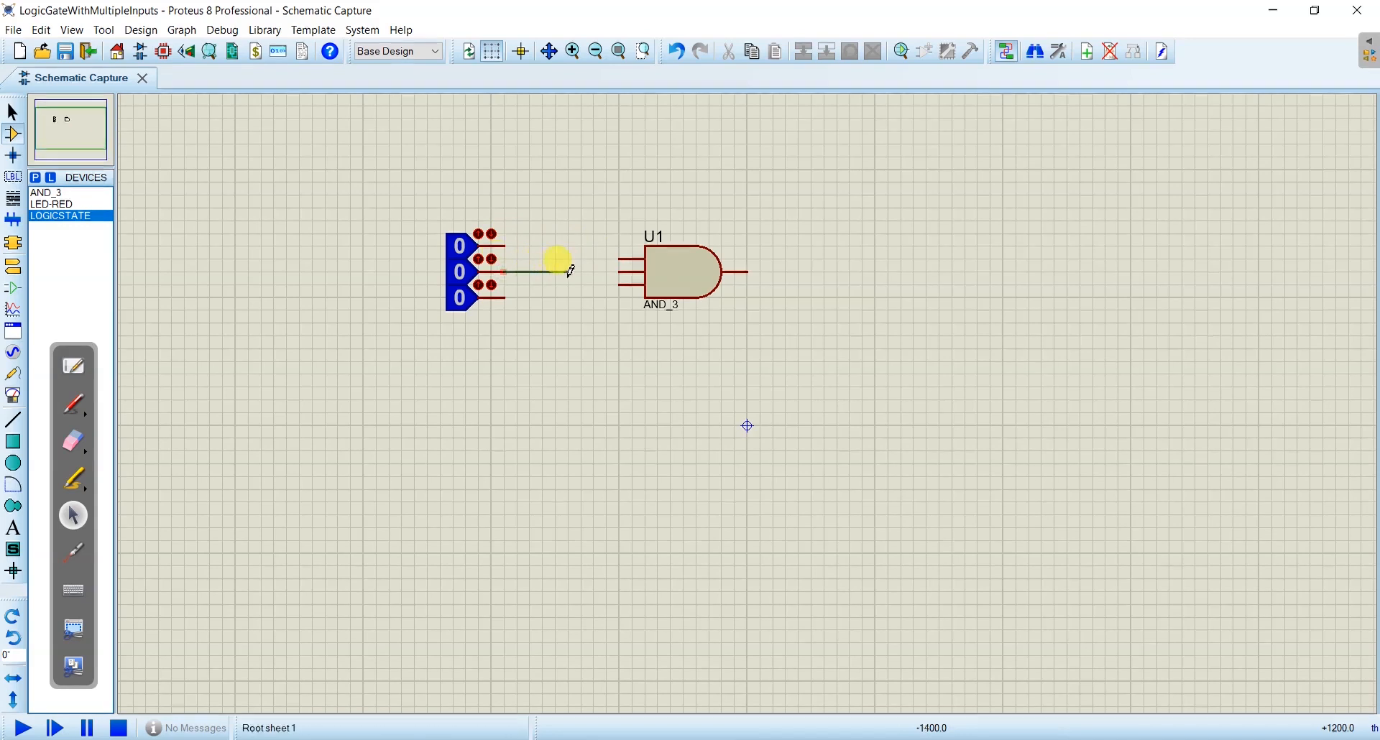
pyautogui.click(615, 271)
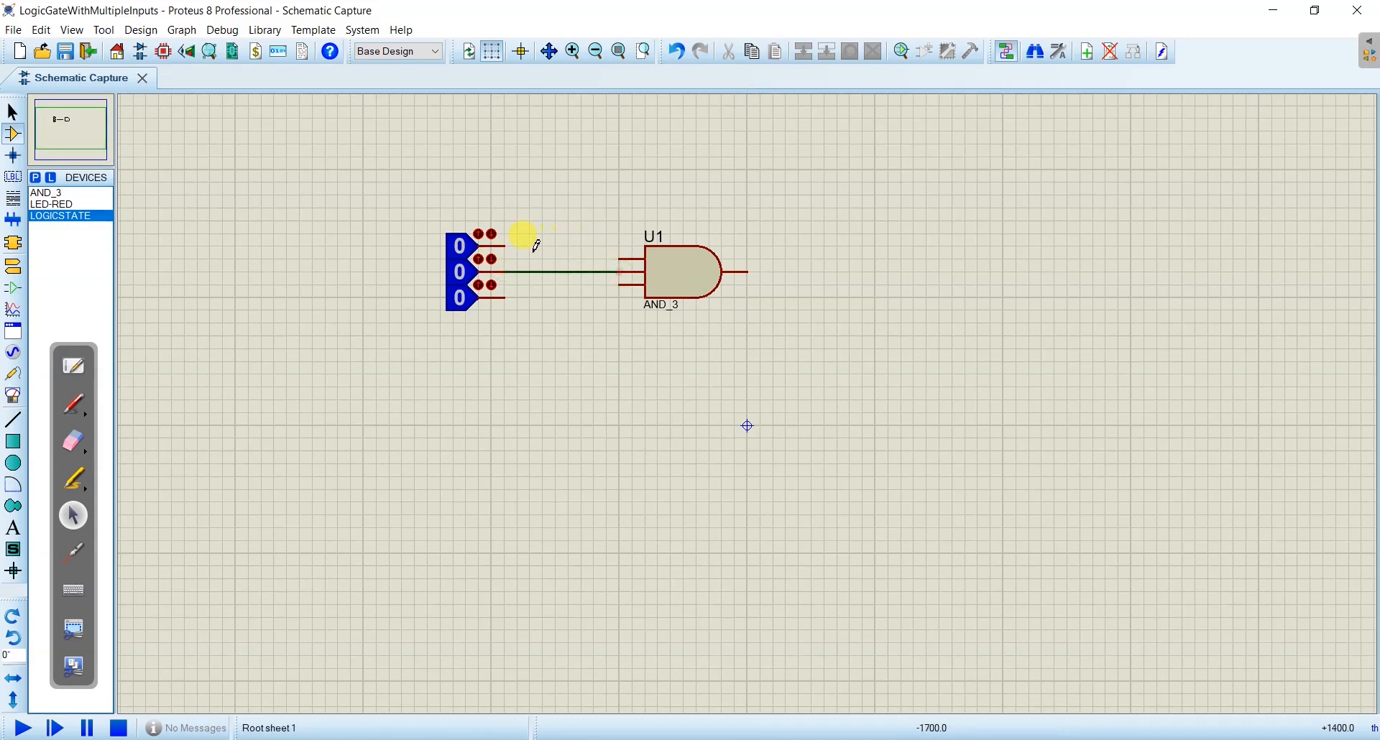
pyautogui.click(507, 245)
pyautogui.click(622, 253)
pyautogui.click(508, 296)
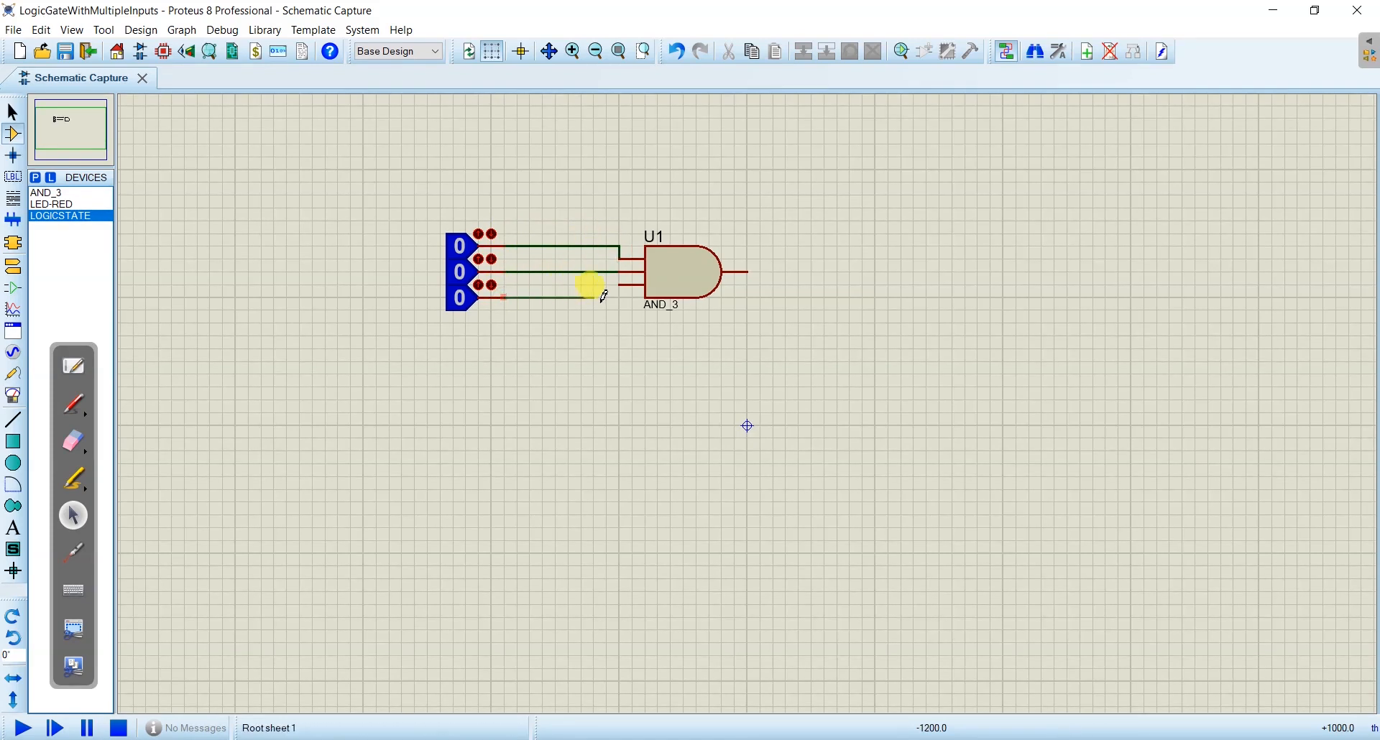
pyautogui.click(624, 286)
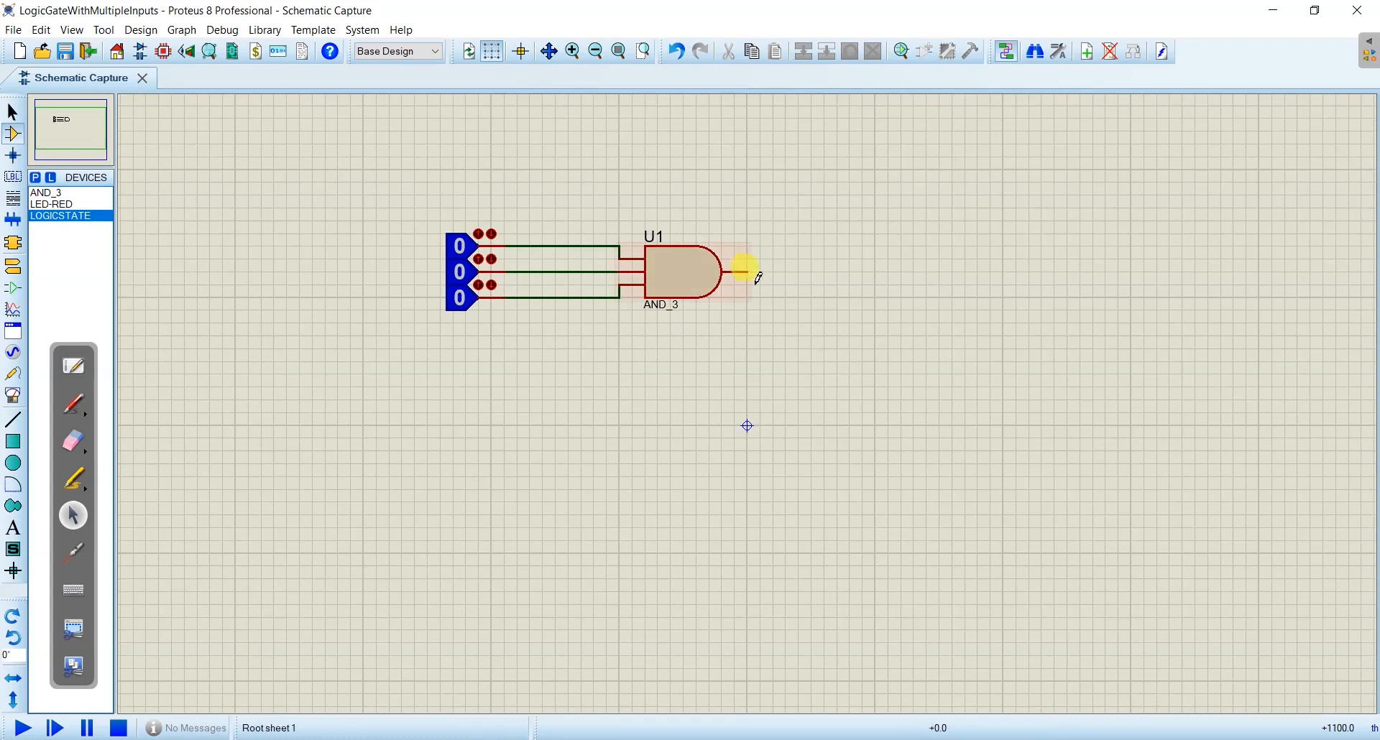
# - Place one LED-RED on the output side of AND gate U1 and rotate it 90 degrees anti-clockwise
pyautogui.click(62, 204)
pyautogui.click(808, 296)
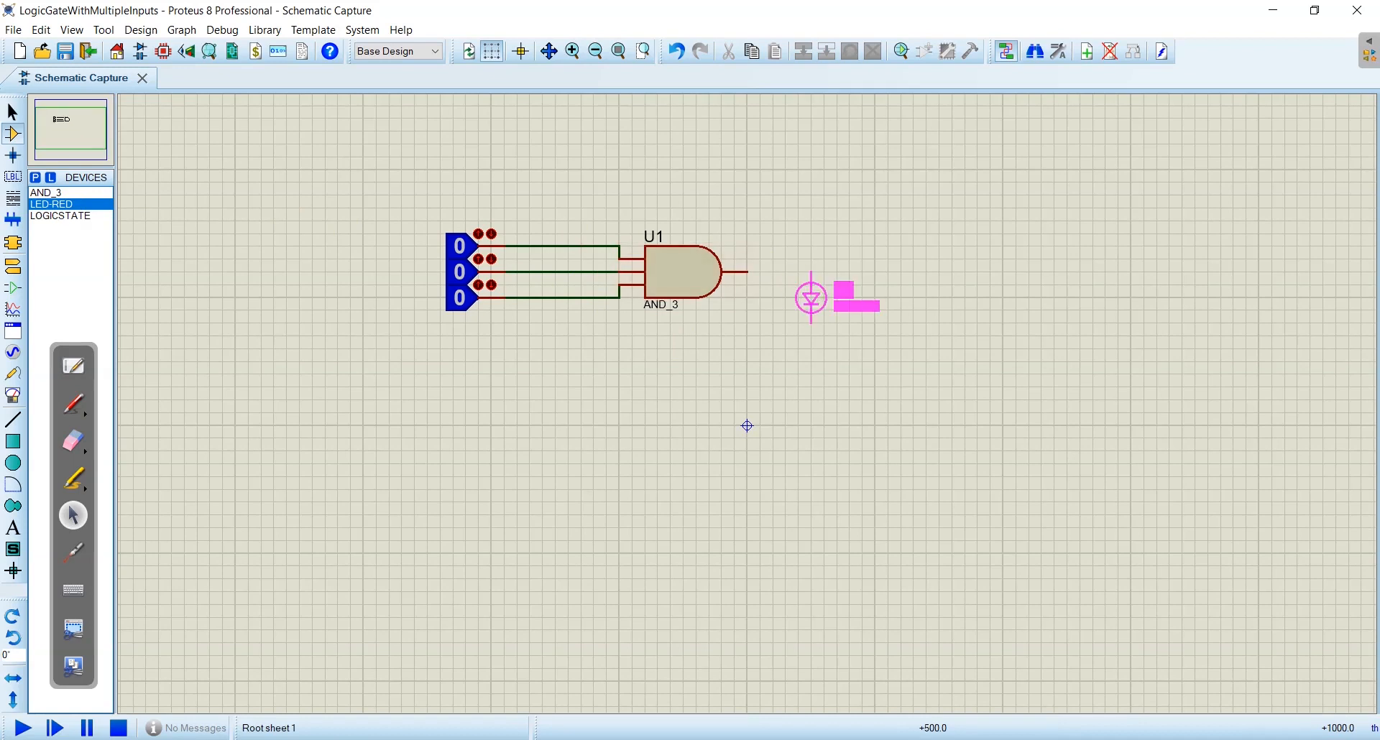
pyautogui.click(824, 298)
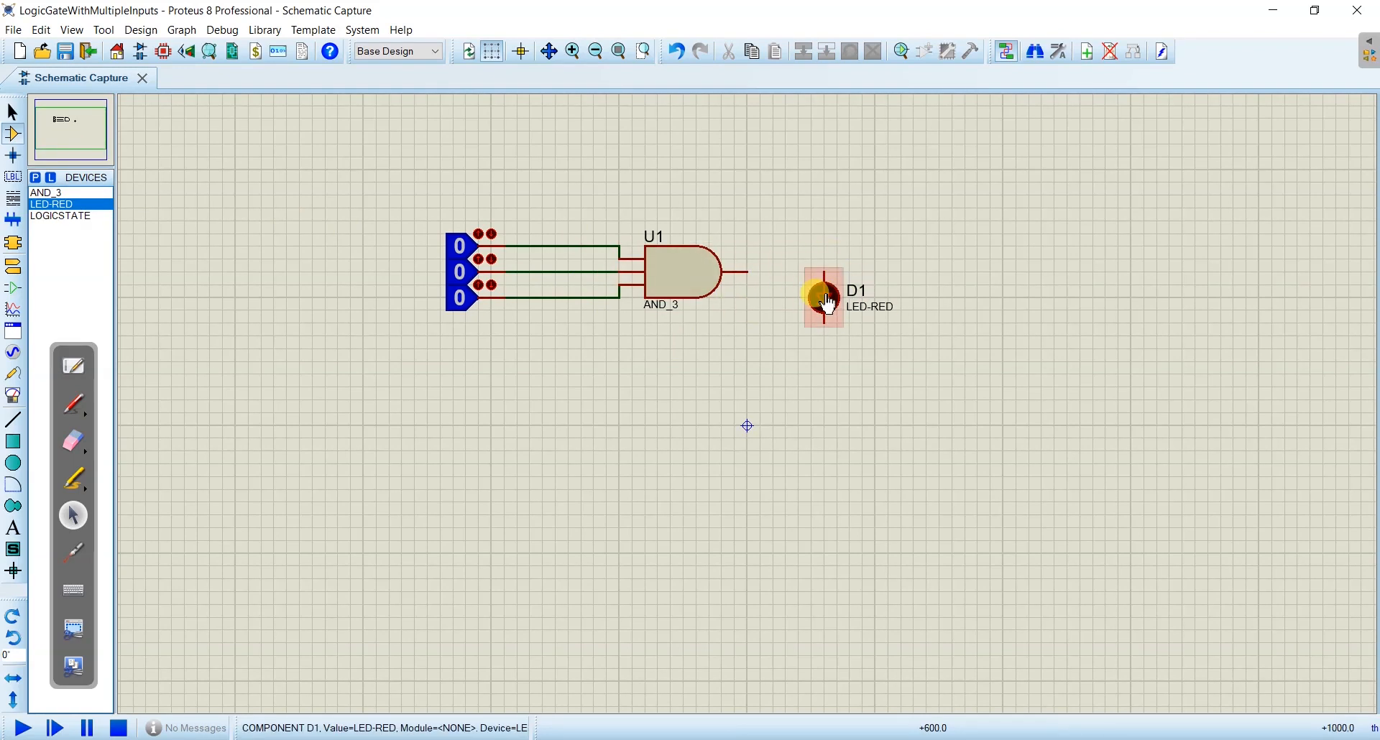
pyautogui.rightClick(827, 305)
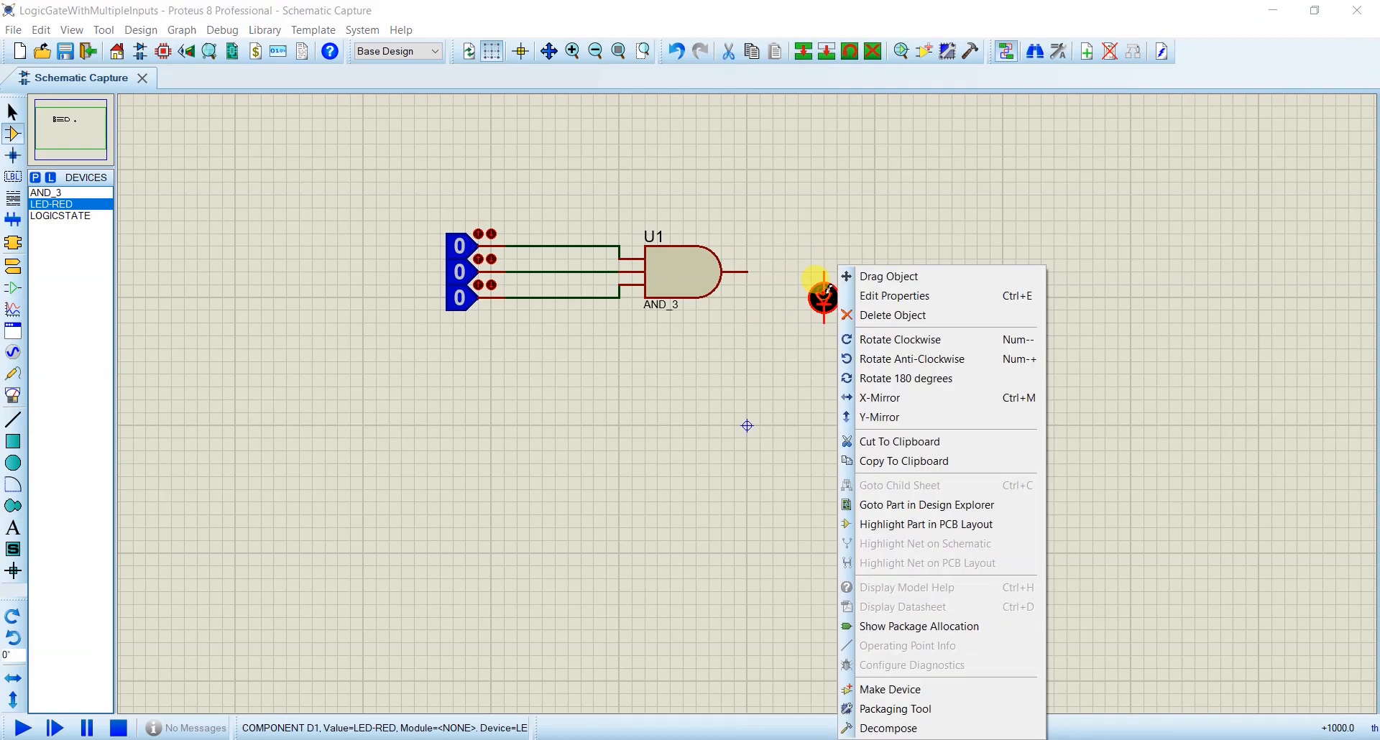
pyautogui.click(876, 359)
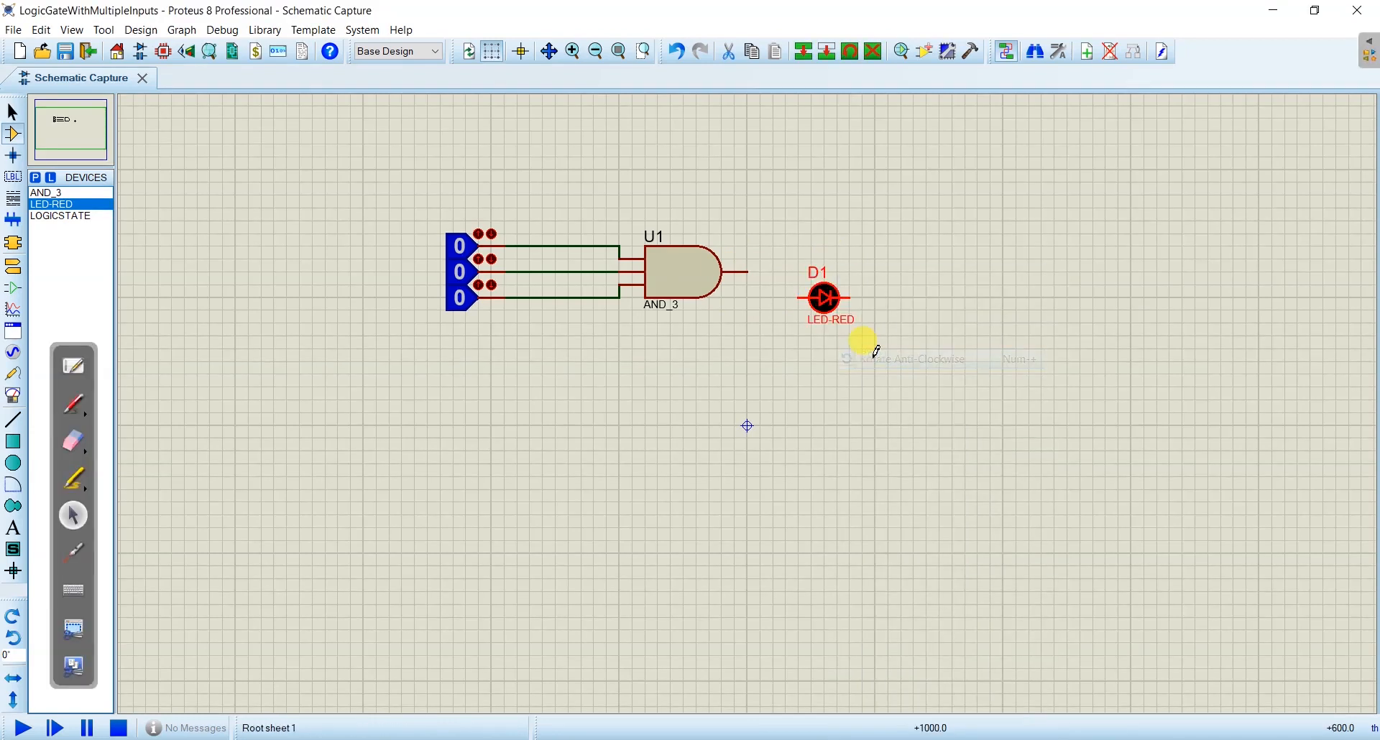
# - Move LED D1 into line with the output of AND gate U1 and wire the gate output to it
pyautogui.rightClick(838, 292)
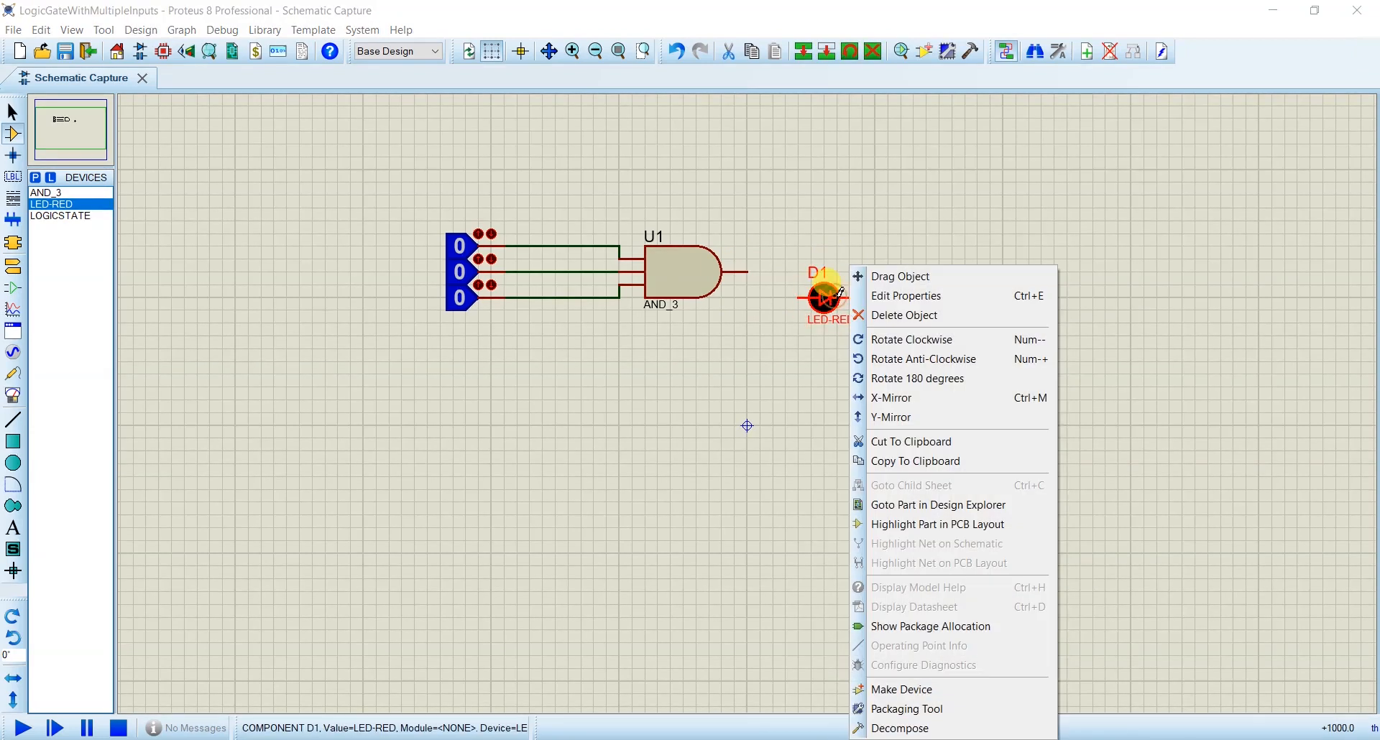
pyautogui.click(894, 280)
pyautogui.click(812, 272)
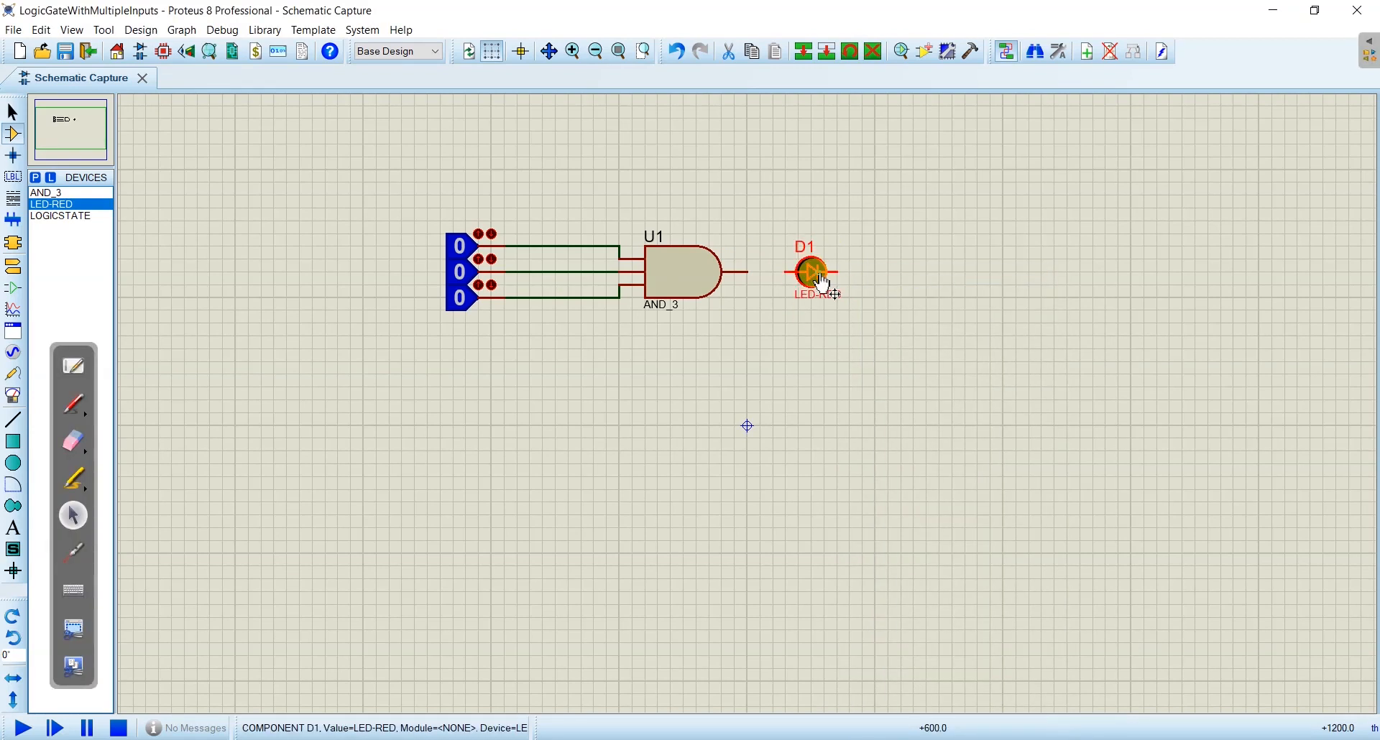
pyautogui.click(751, 271)
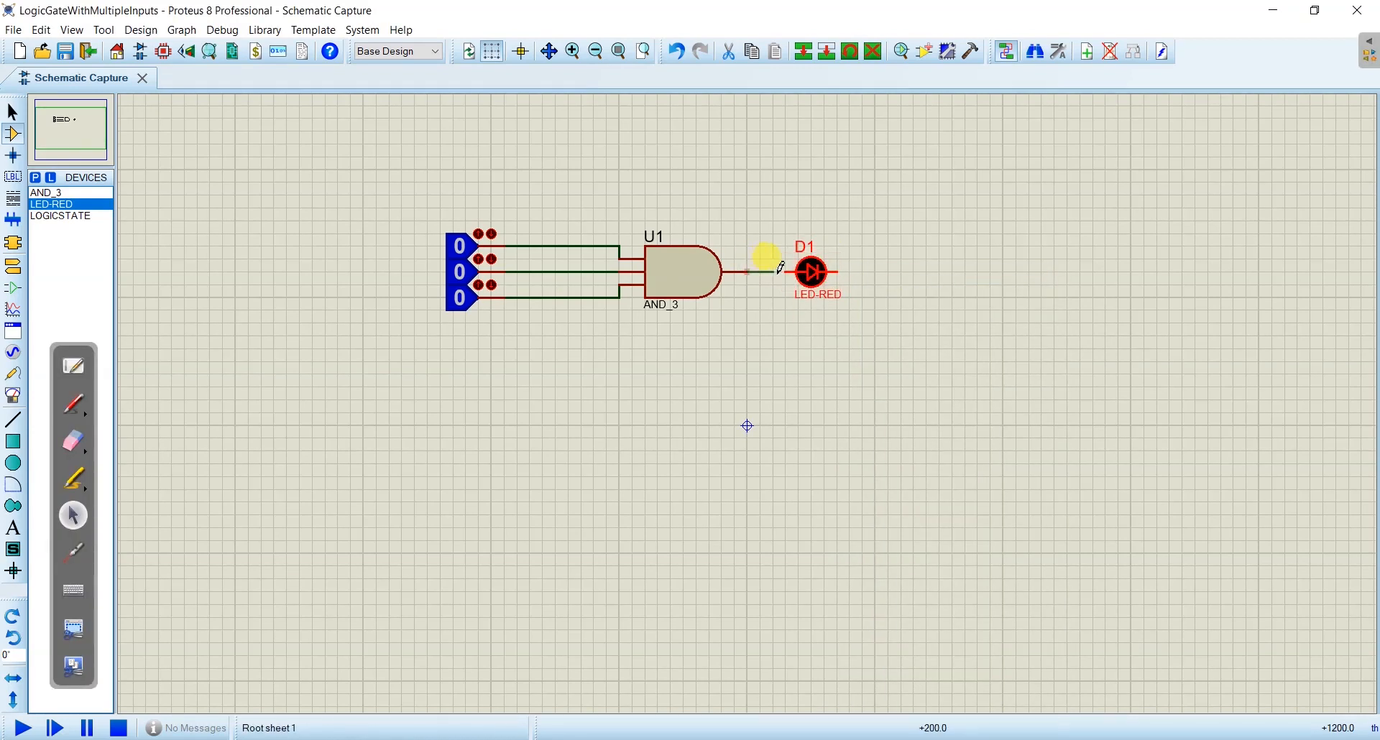
pyautogui.click(787, 271)
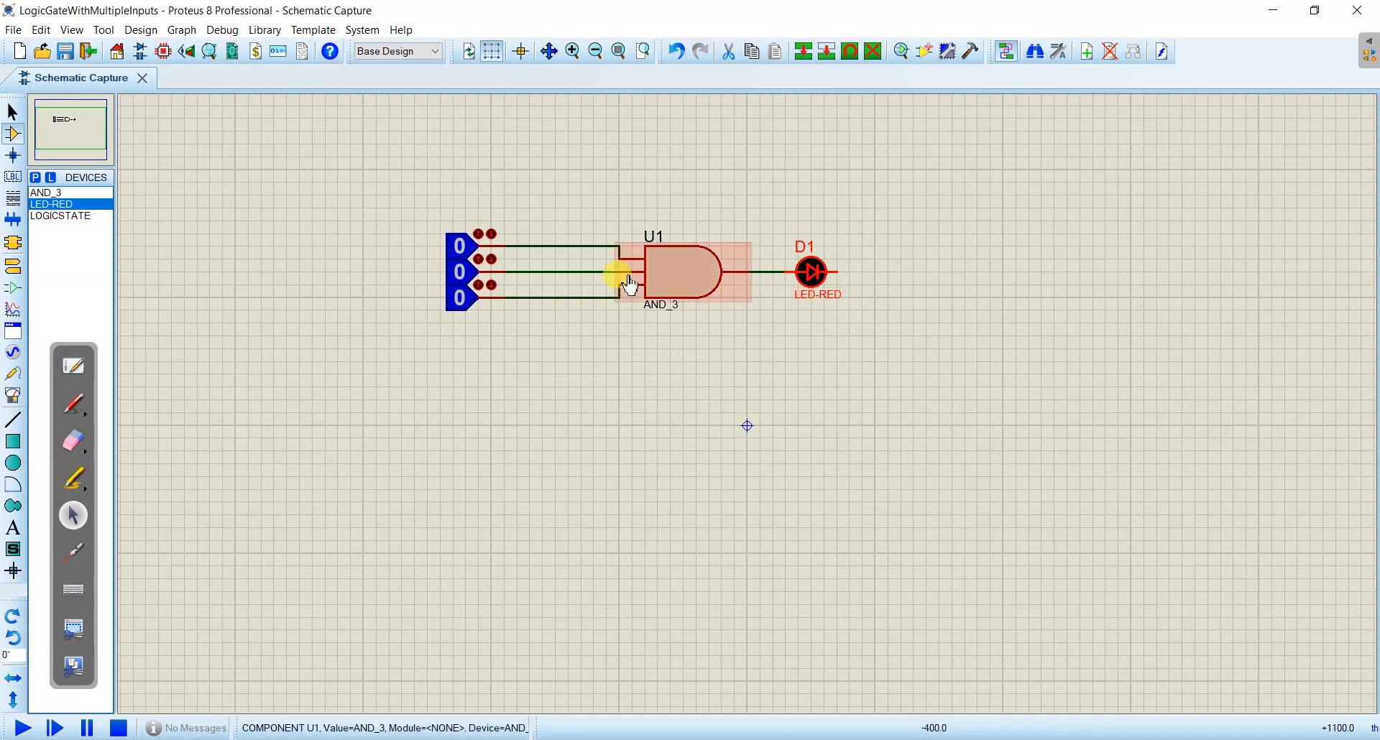
# - Place a GROUND terminal well below and beyond LED D1 and wire the LED's free end to it with one right-angle bend
pyautogui.click(16, 273)
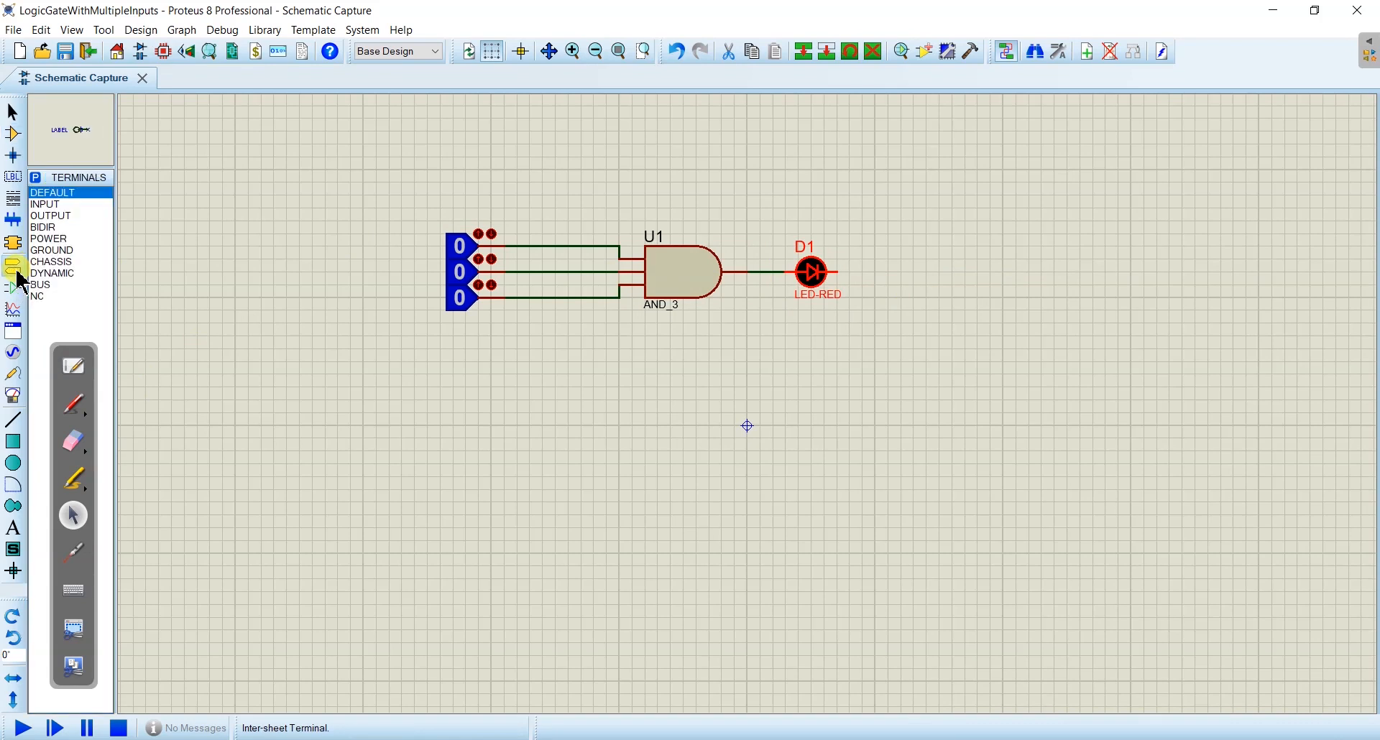
pyautogui.click(72, 251)
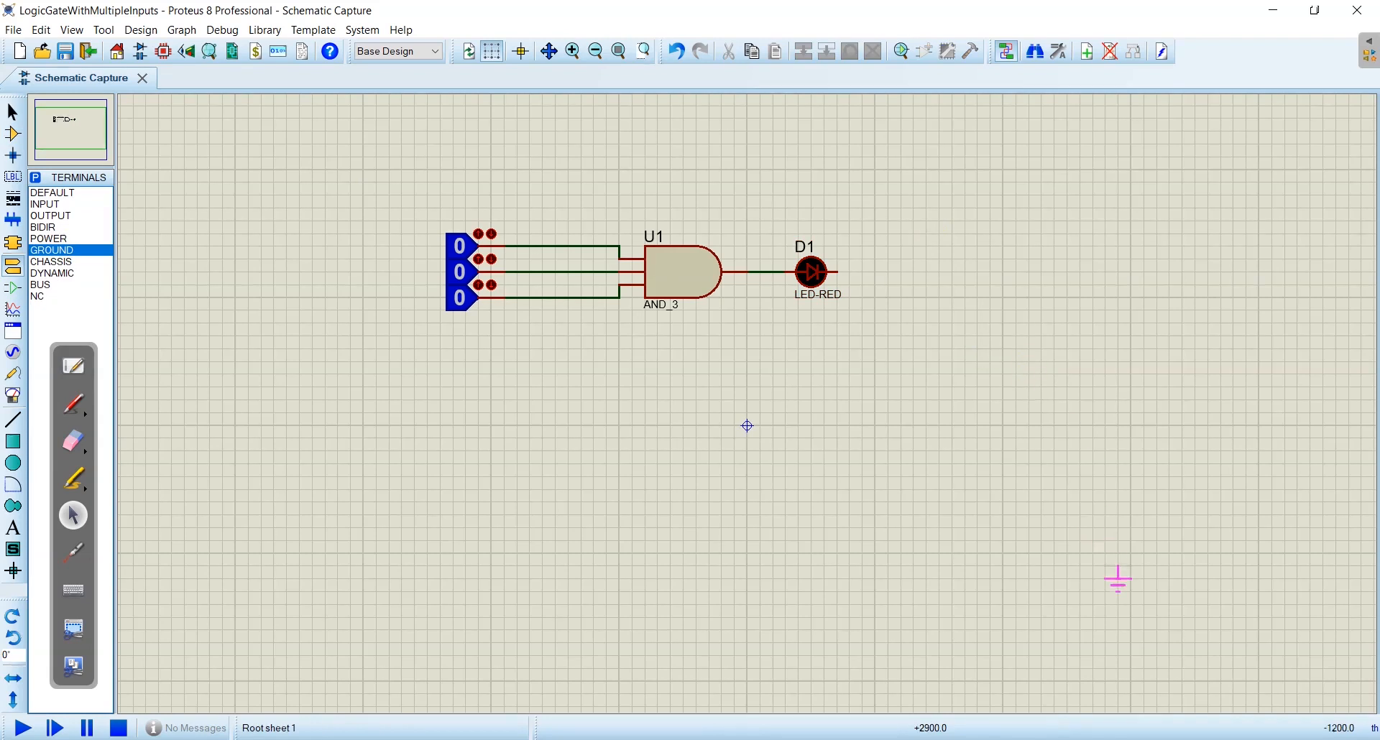
pyautogui.click(1117, 605)
pyautogui.click(842, 272)
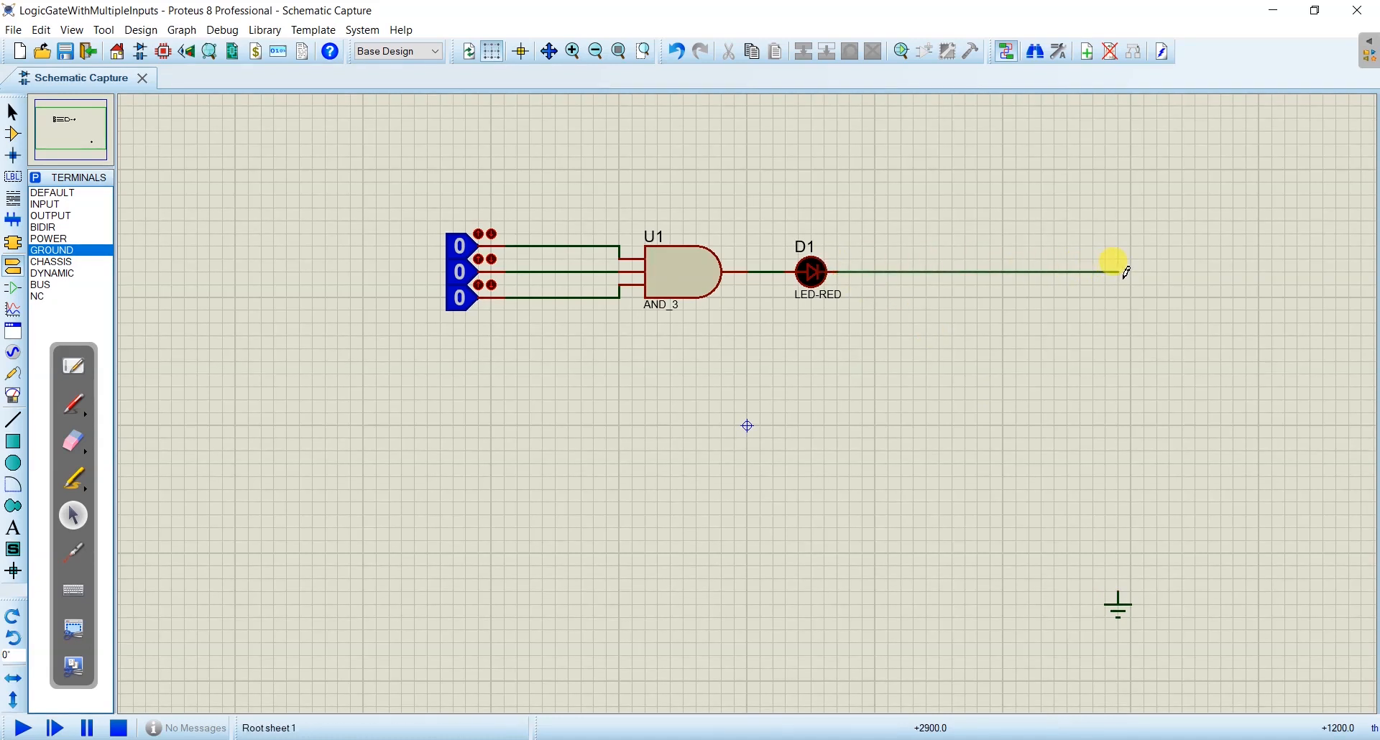
pyautogui.click(1122, 272)
pyautogui.click(1117, 591)
# - Annotate the three logic states A, B and C and the gate output X with the red pen
pyautogui.click(74, 404)
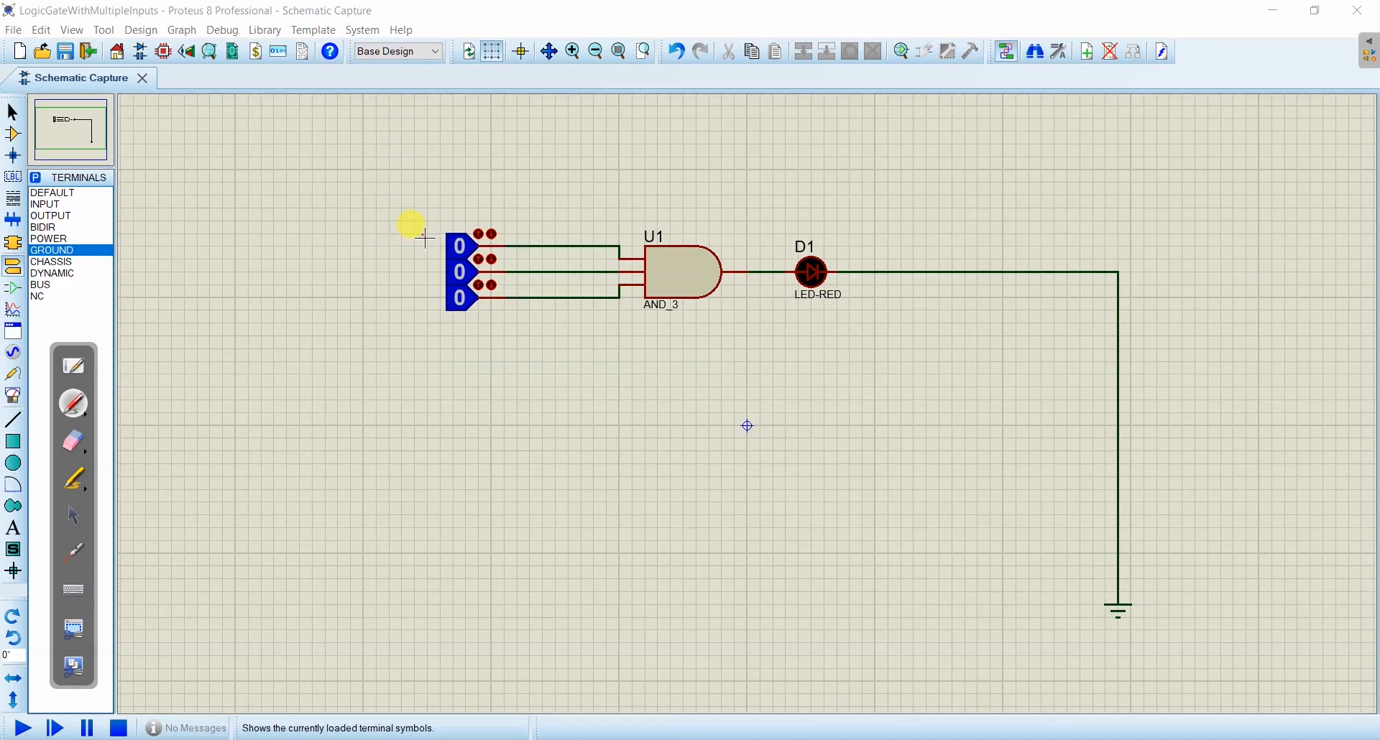
pyautogui.moveTo(420, 249); pyautogui.dragTo(432, 309)
pyautogui.moveTo(728, 244); pyautogui.dragTo(743, 258)
pyautogui.click(73, 515)
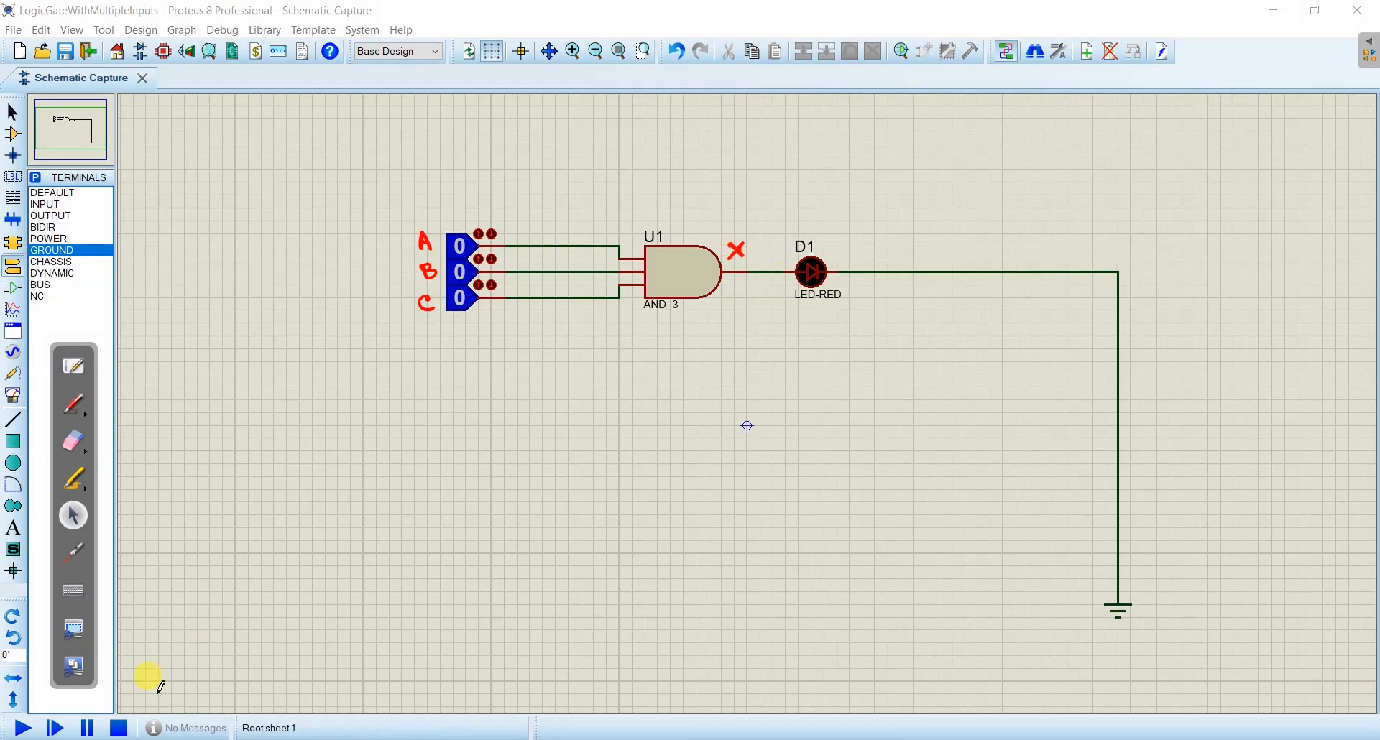
# - Run the simulation and switch the logic states A, B and C to 1
pyautogui.click(30, 728)
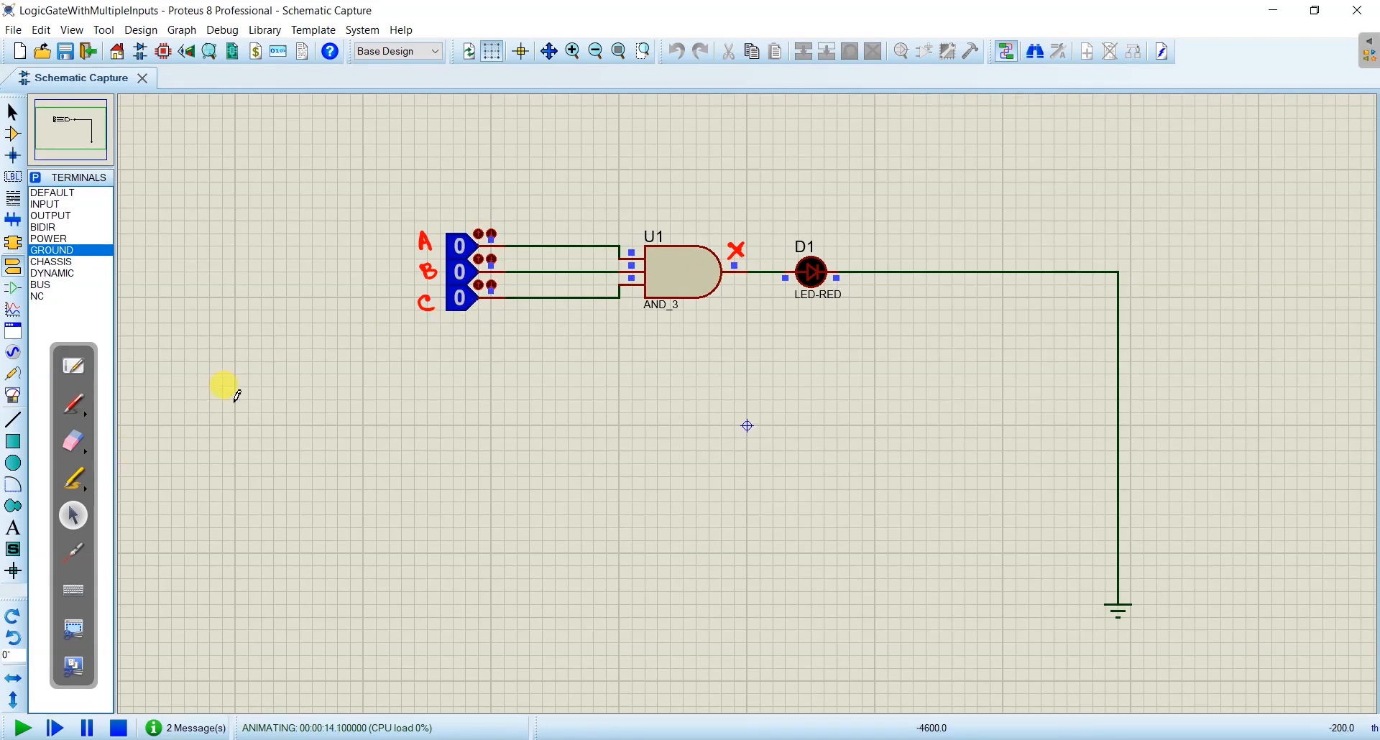
pyautogui.click(462, 248)
pyautogui.click(462, 272)
pyautogui.click(464, 296)
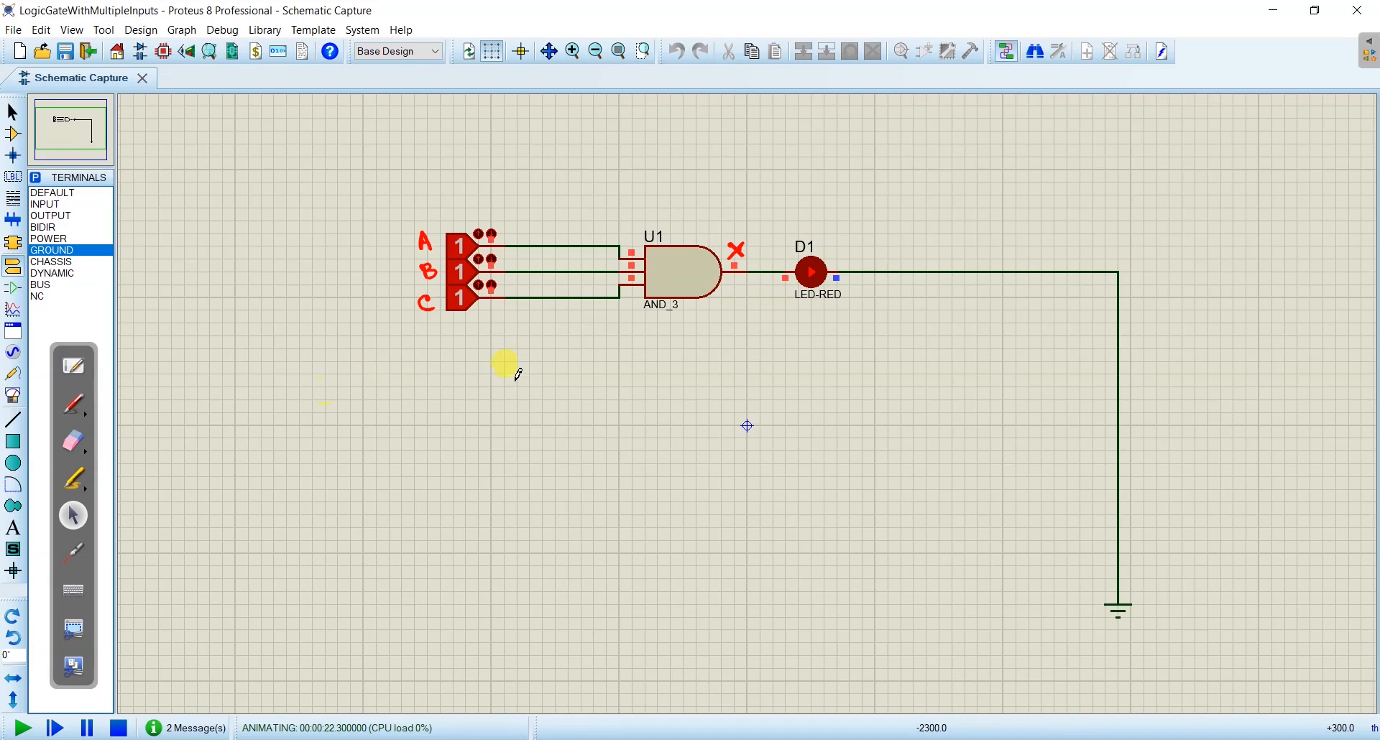
# - Write the note 2³ = 8 in red pen in the empty area above the logic states
pyautogui.click(74, 403)
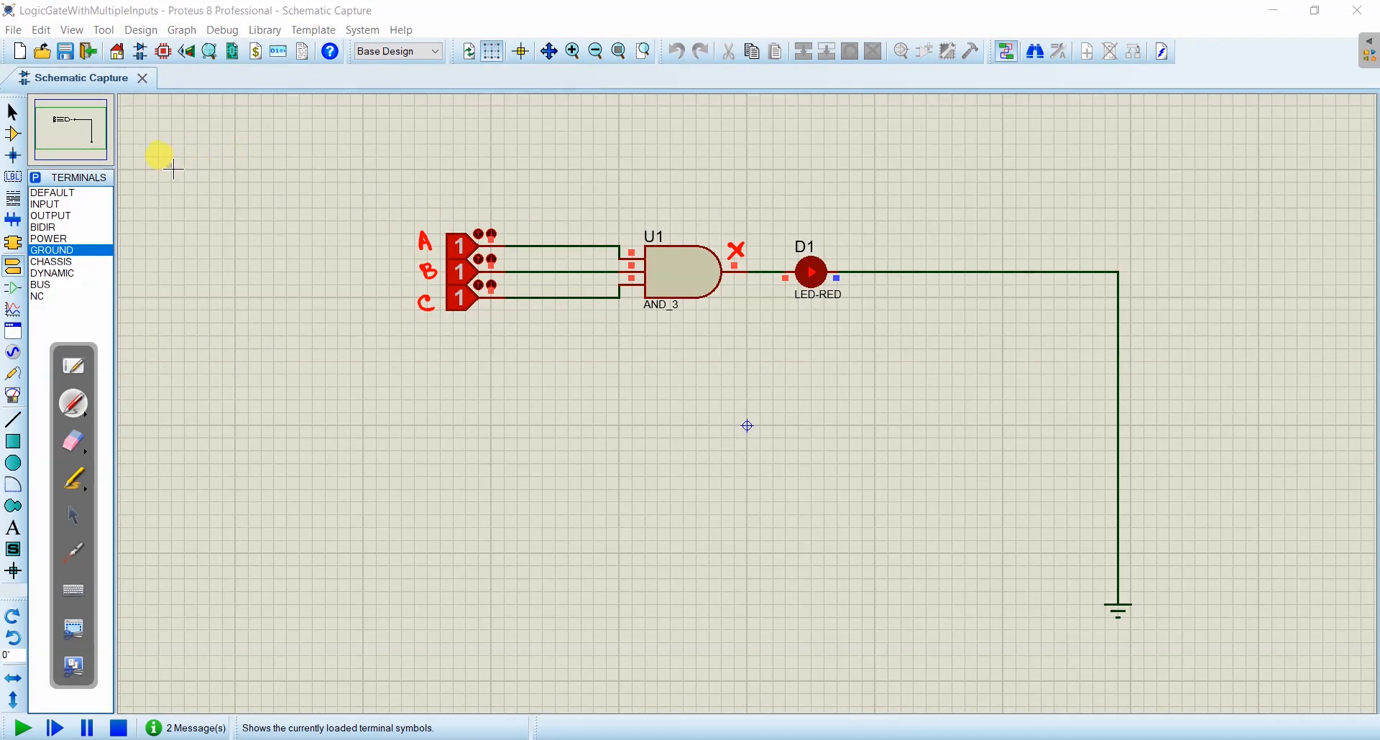
pyautogui.moveTo(169, 171); pyautogui.dragTo(184, 179)
pyautogui.moveTo(157, 133); pyautogui.dragTo(160, 147)
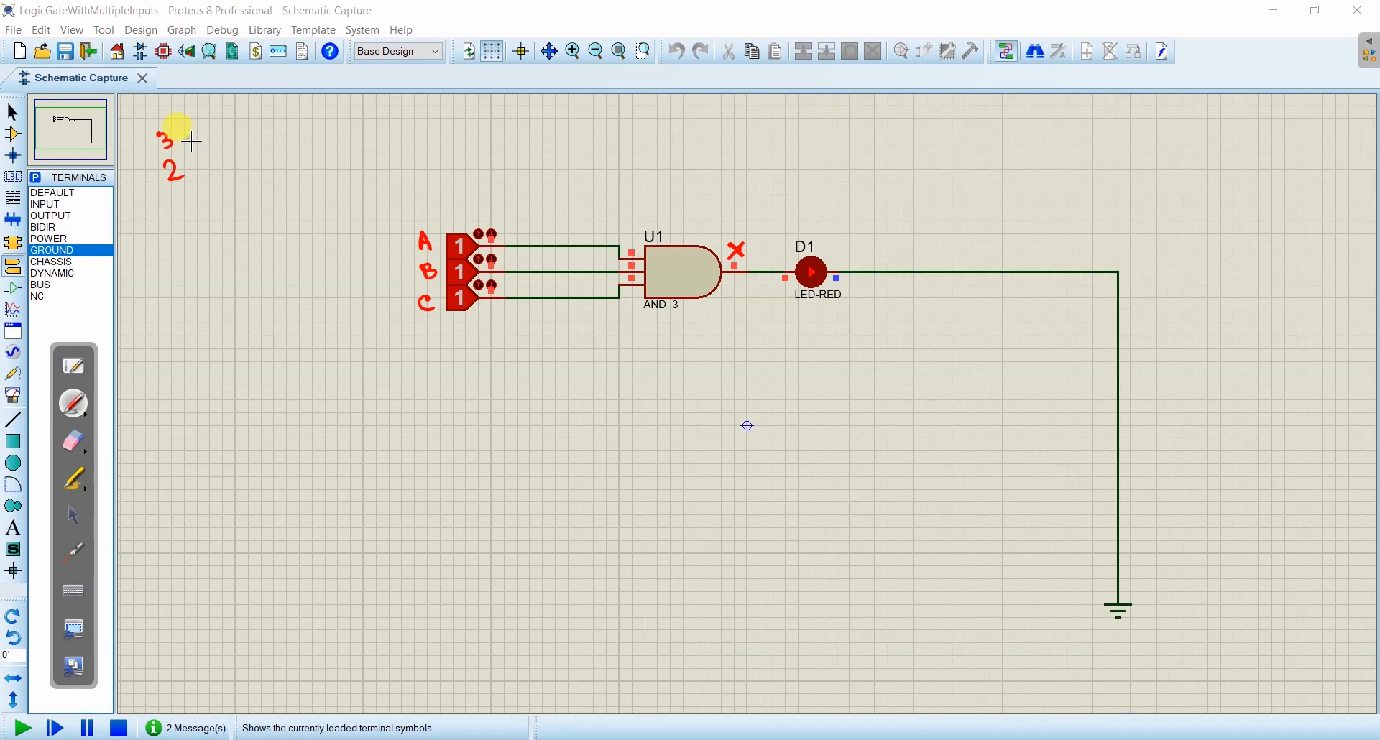
pyautogui.moveTo(192, 165); pyautogui.dragTo(230, 141)
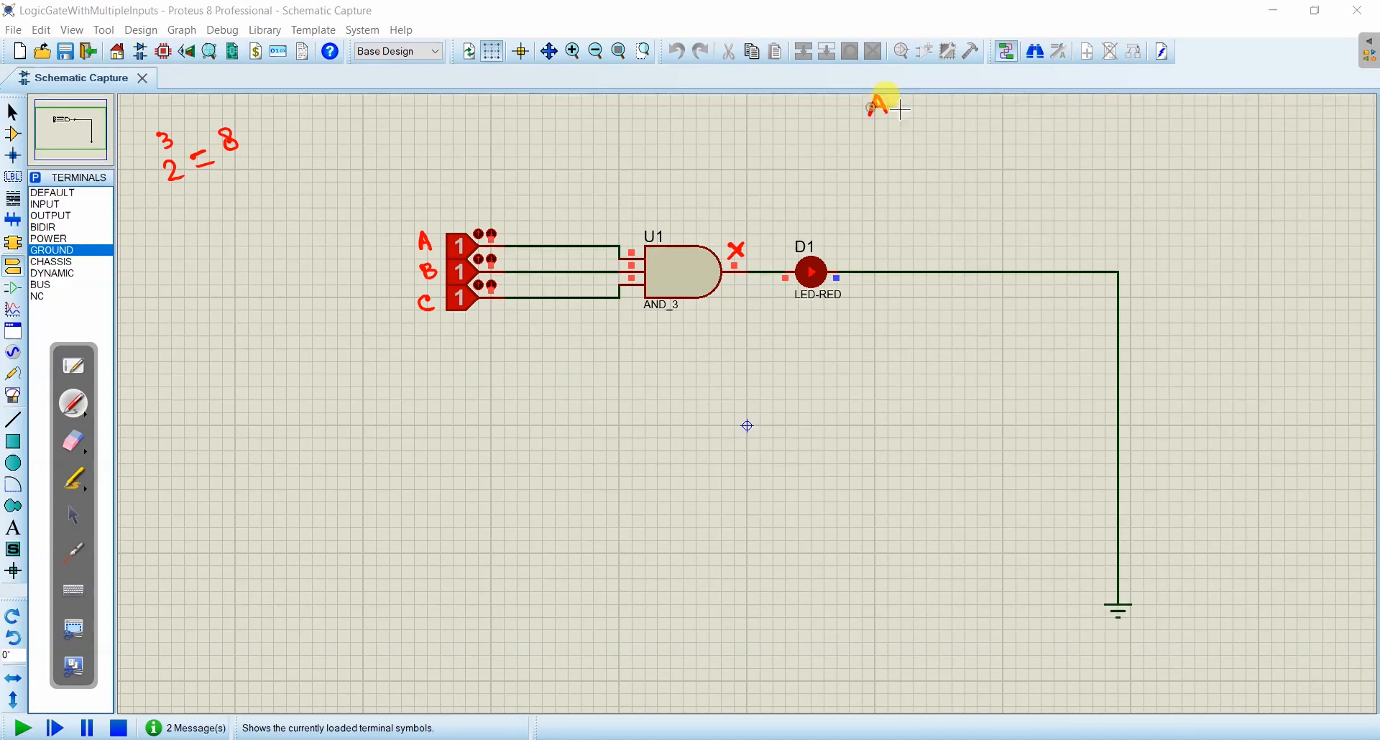
# - Draw a red truth-table grid above the LED with columns A, B and C and eight rows
pyautogui.moveTo(927, 97); pyautogui.dragTo(947, 108)
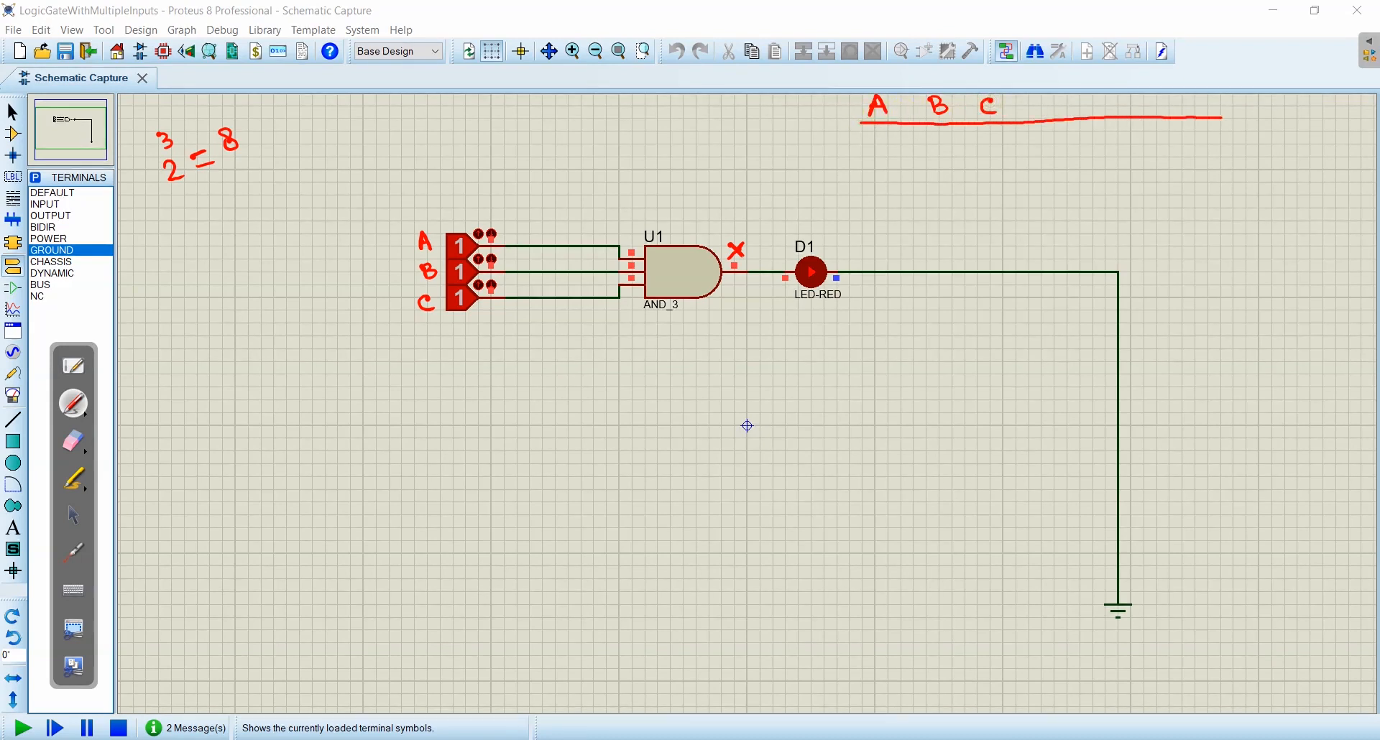
pyautogui.moveTo(1003, 96); pyautogui.dragTo(1004, 127)
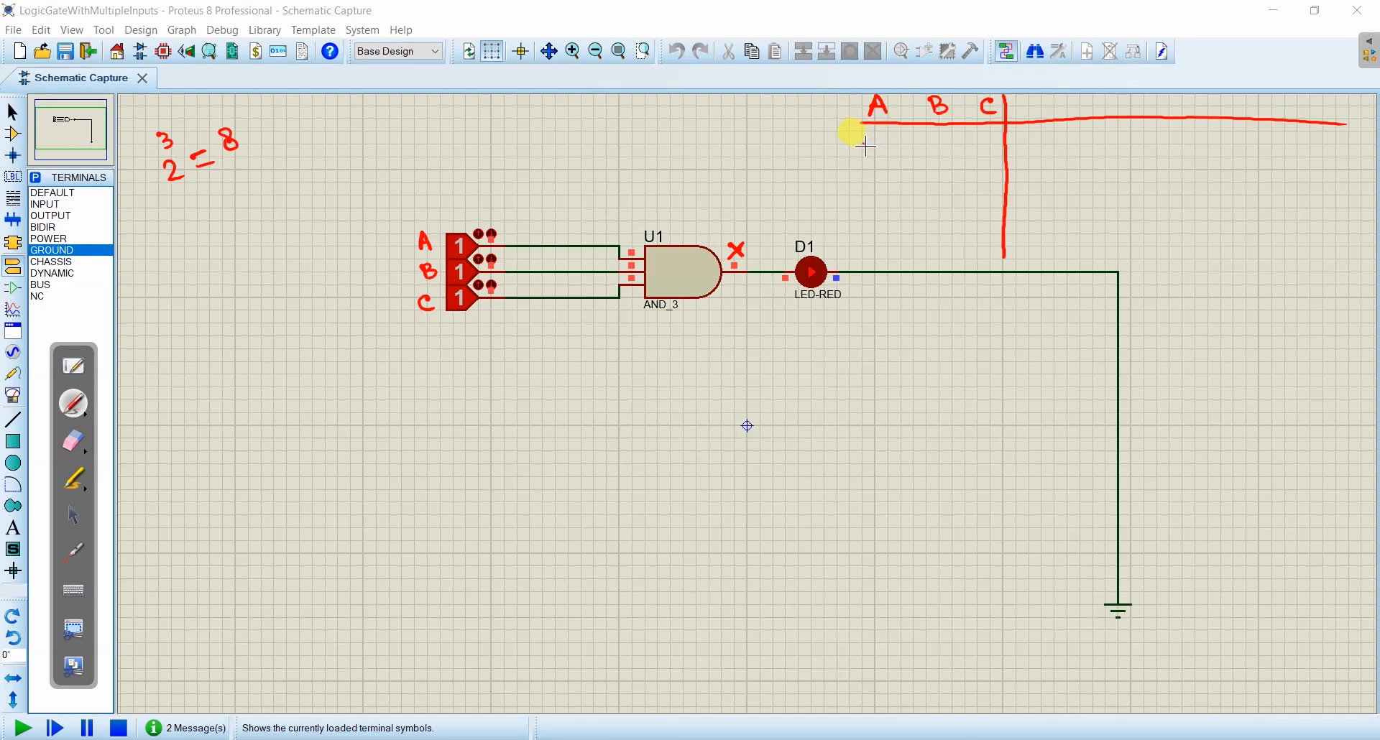
pyautogui.moveTo(928, 141); pyautogui.dragTo(1003, 142)
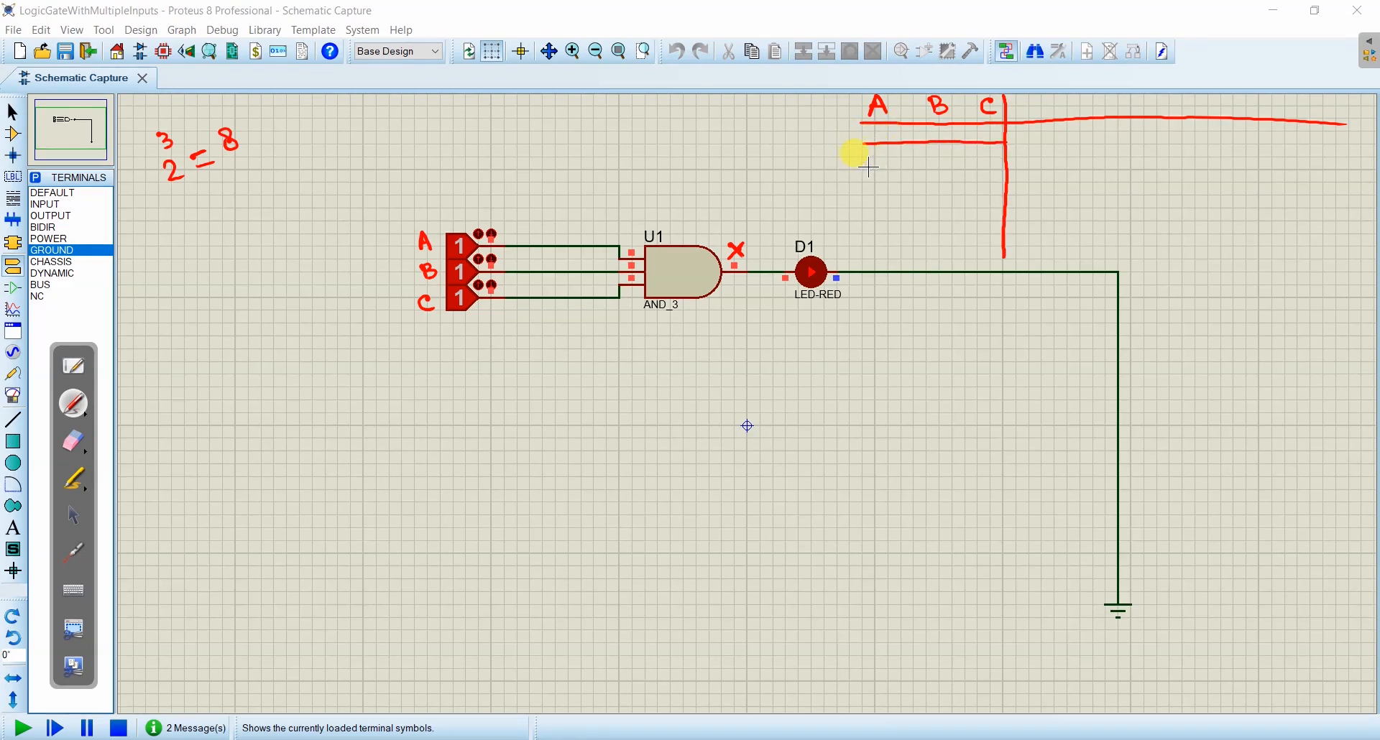
pyautogui.moveTo(866, 184); pyautogui.dragTo(994, 183)
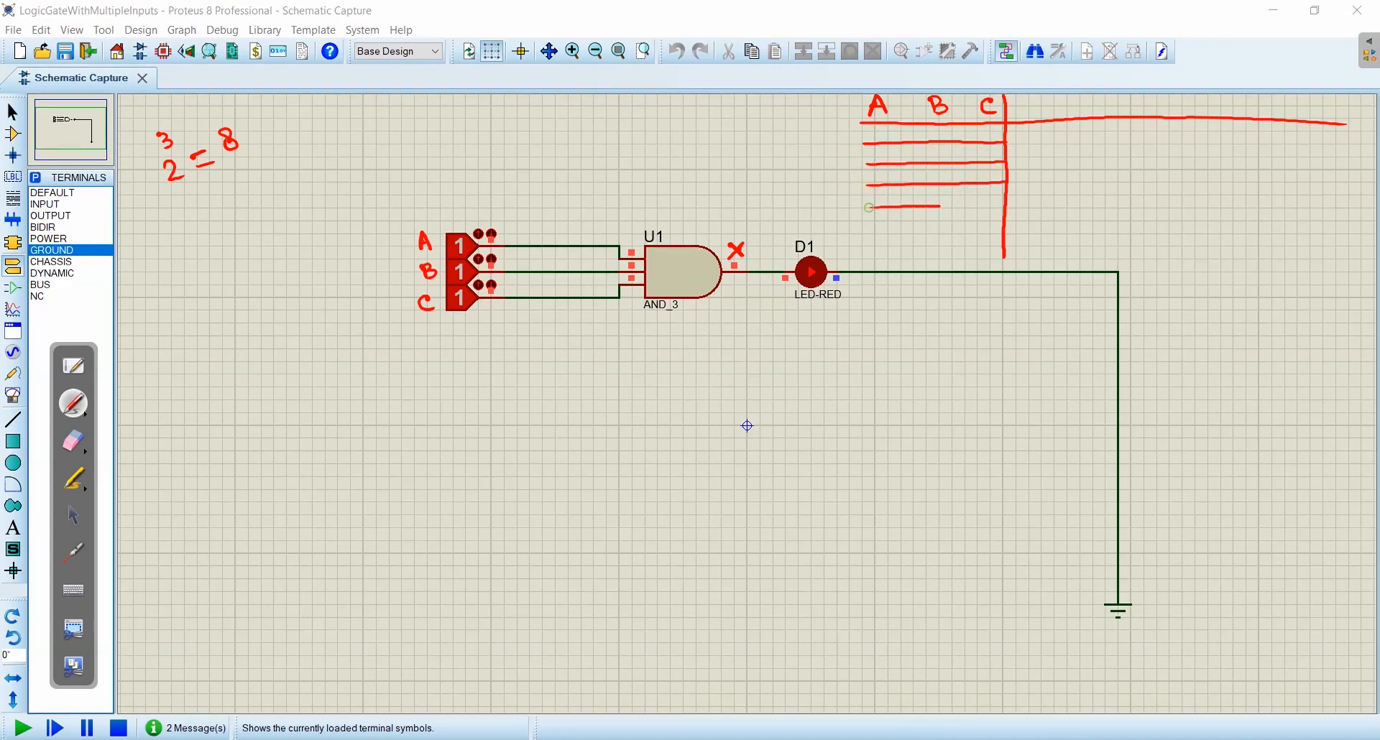
pyautogui.moveTo(872, 230); pyautogui.dragTo(1001, 227)
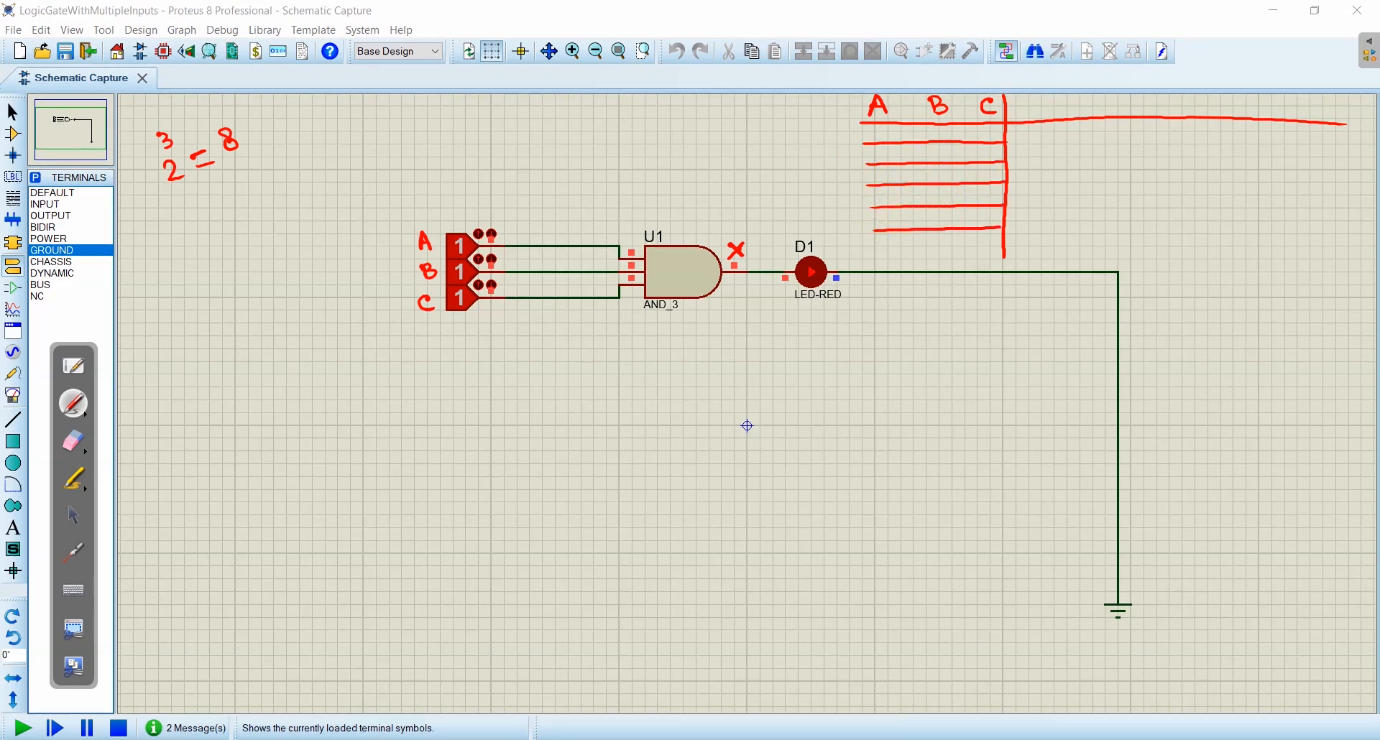
pyautogui.moveTo(869, 254); pyautogui.dragTo(983, 254)
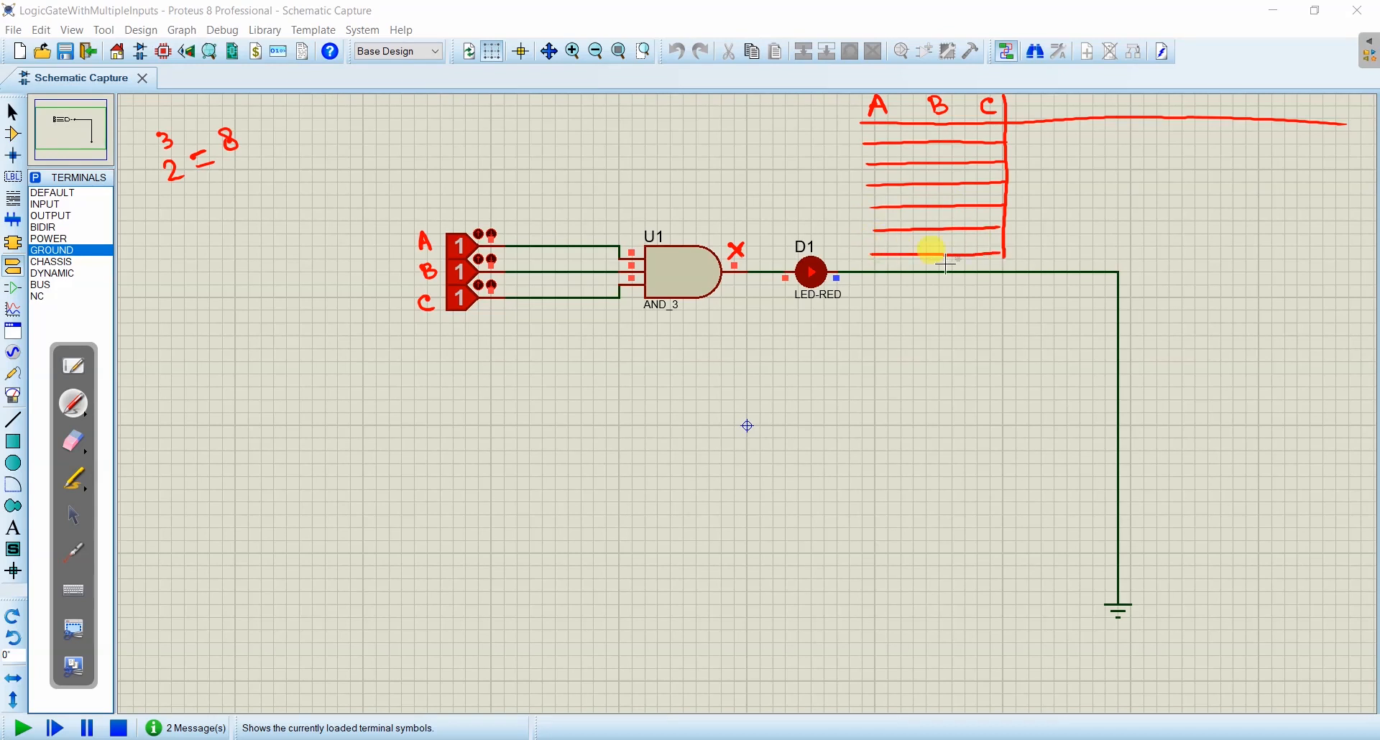
pyautogui.moveTo(878, 273); pyautogui.dragTo(974, 271)
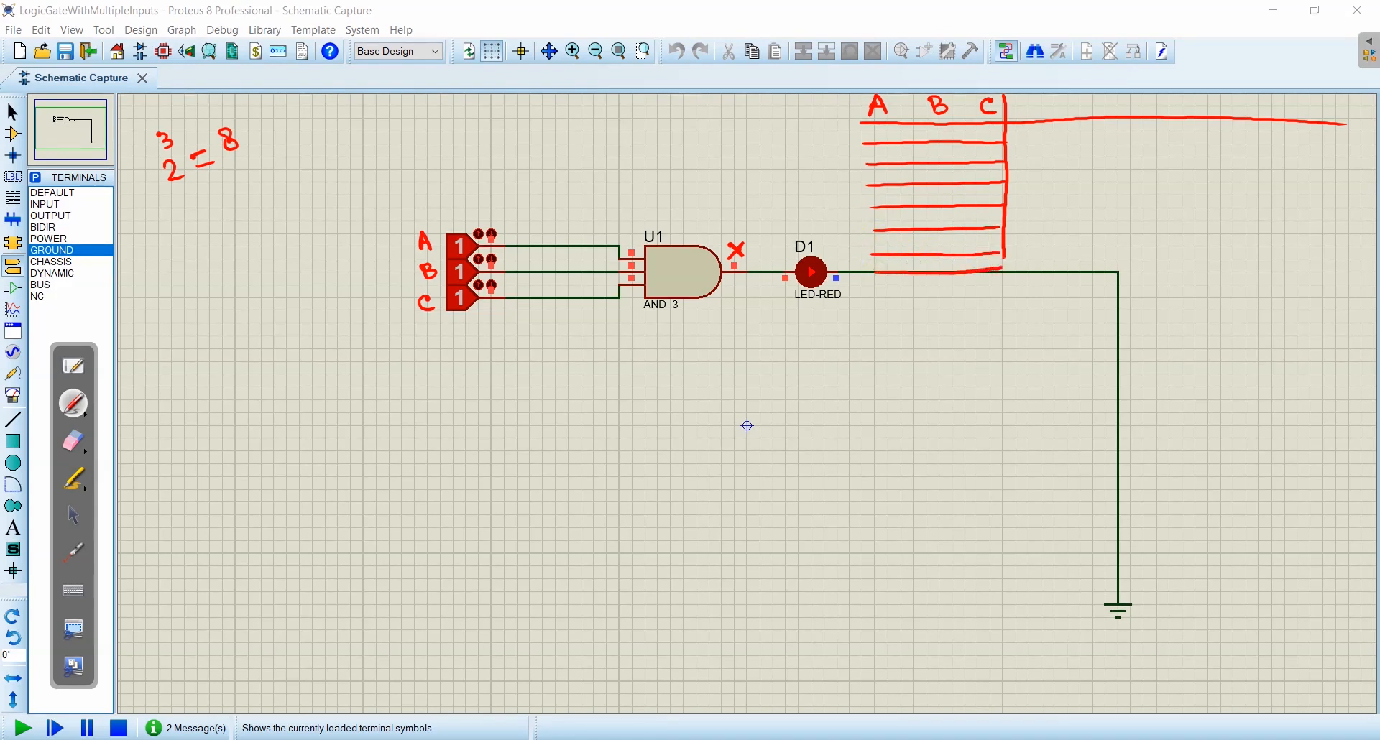
pyautogui.moveTo(876, 291); pyautogui.dragTo(975, 292)
pyautogui.moveTo(1006, 248); pyautogui.dragTo(1010, 261)
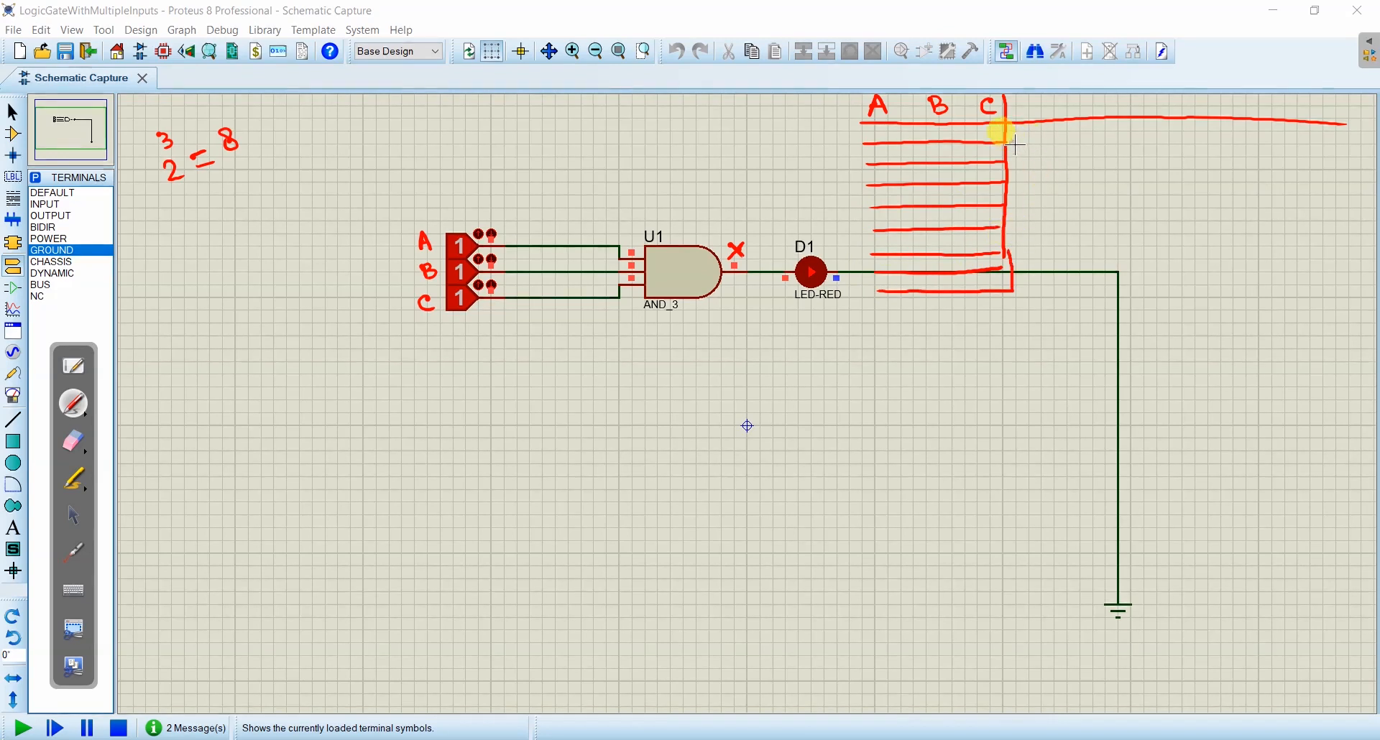
pyautogui.moveTo(903, 94); pyautogui.dragTo(904, 180)
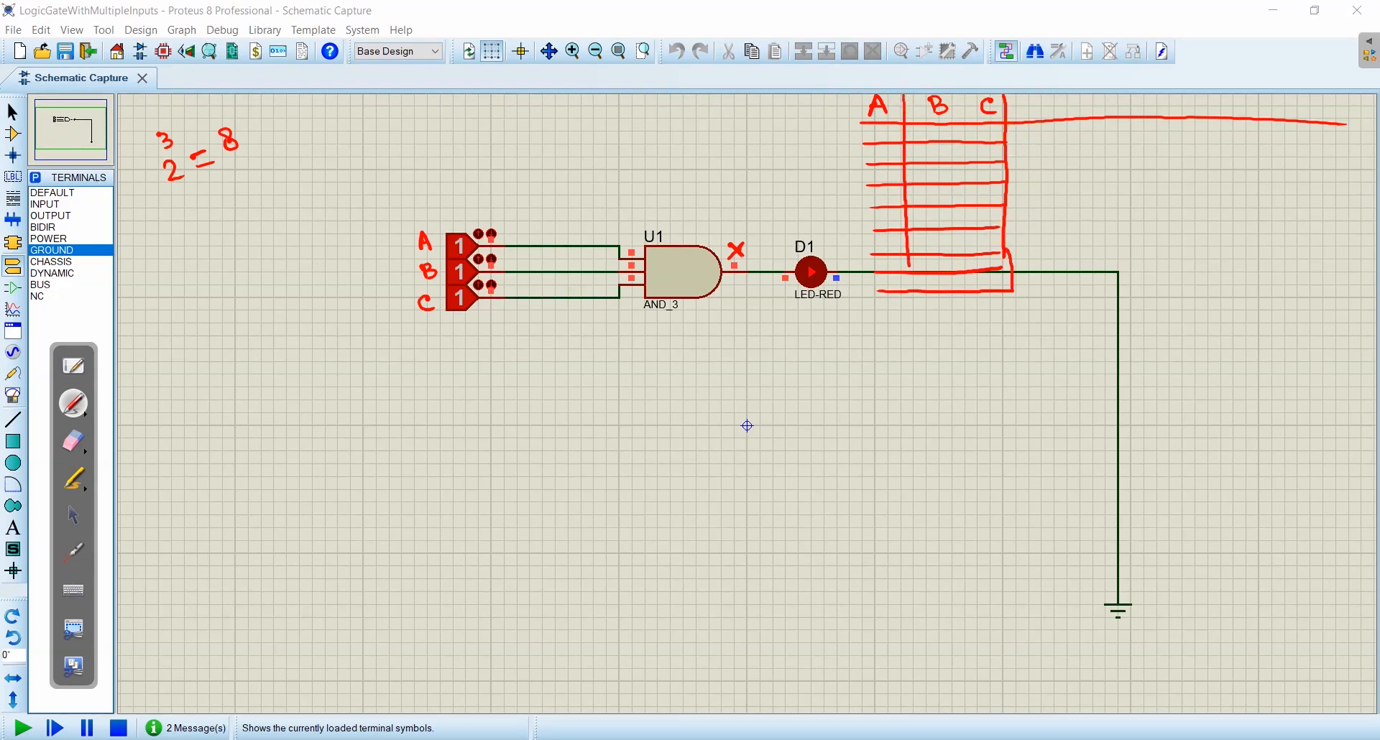
pyautogui.moveTo(963, 93); pyautogui.dragTo(964, 133)
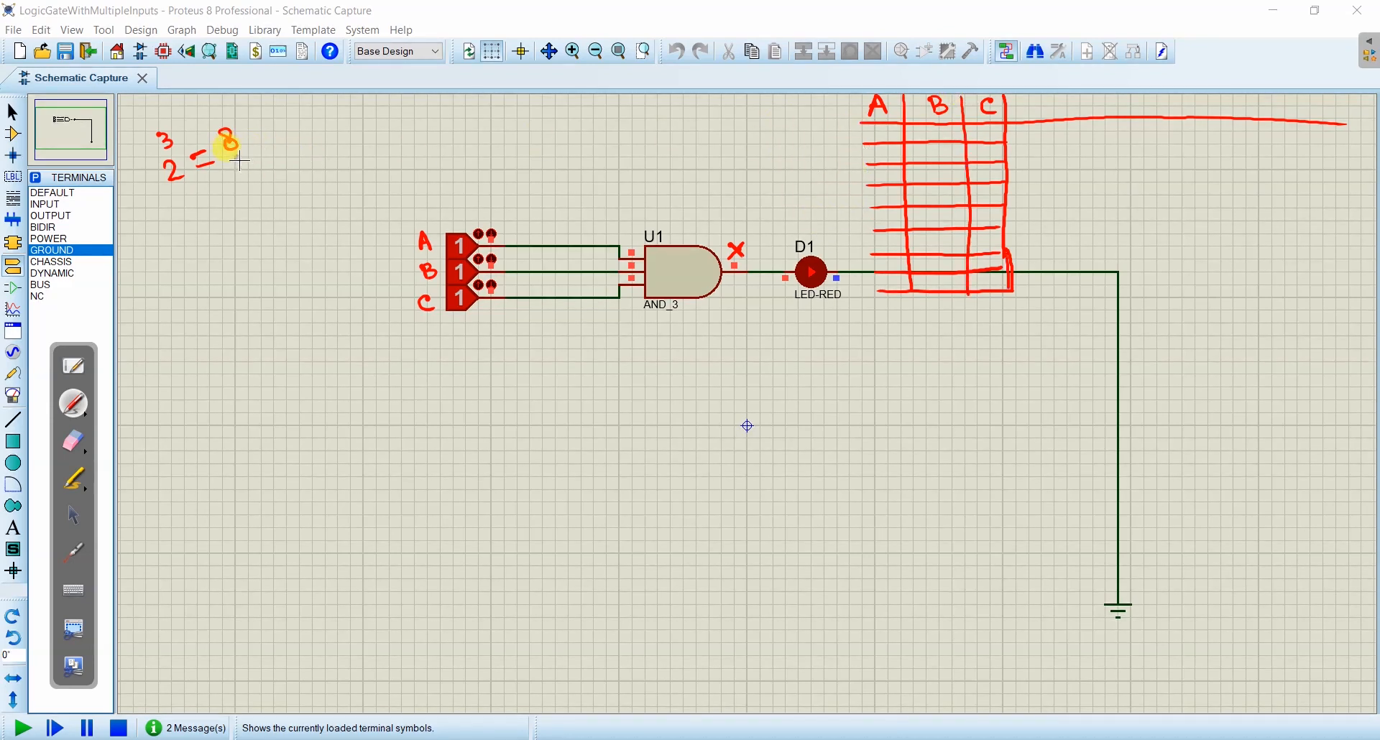
# - Write 8/2 = 4 and the underlined values 0, 1, and fill column A with four 0s followed by four 1s
pyautogui.moveTo(238, 161)
pyautogui.mouseDown()
pyautogui.moveTo(230, 207)
pyautogui.moveTo(185, 241)
pyautogui.moveTo(232, 233)
pyautogui.mouseUp()
pyautogui.moveTo(233, 223); pyautogui.dragTo(235, 241)
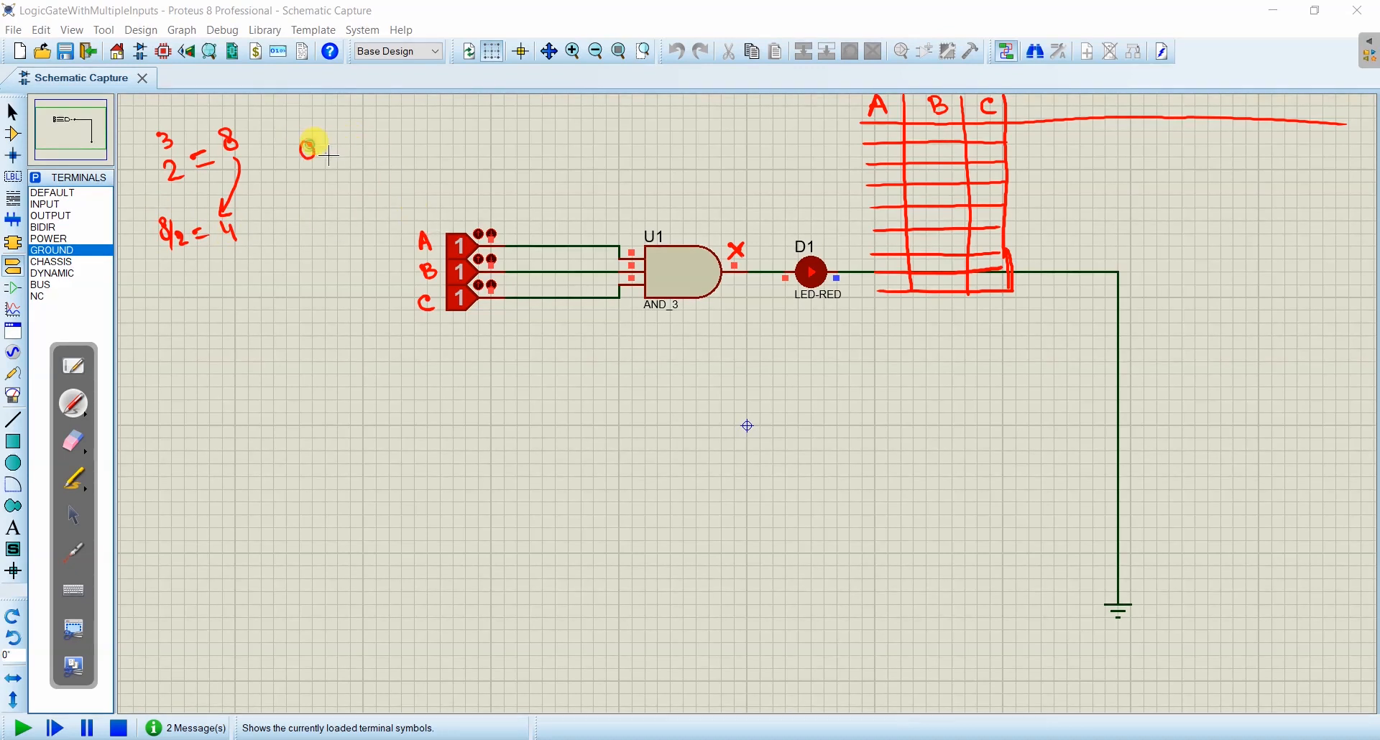
pyautogui.moveTo(327, 152); pyautogui.dragTo(324, 161)
pyautogui.moveTo(343, 134); pyautogui.dragTo(339, 158)
pyautogui.click(343, 166)
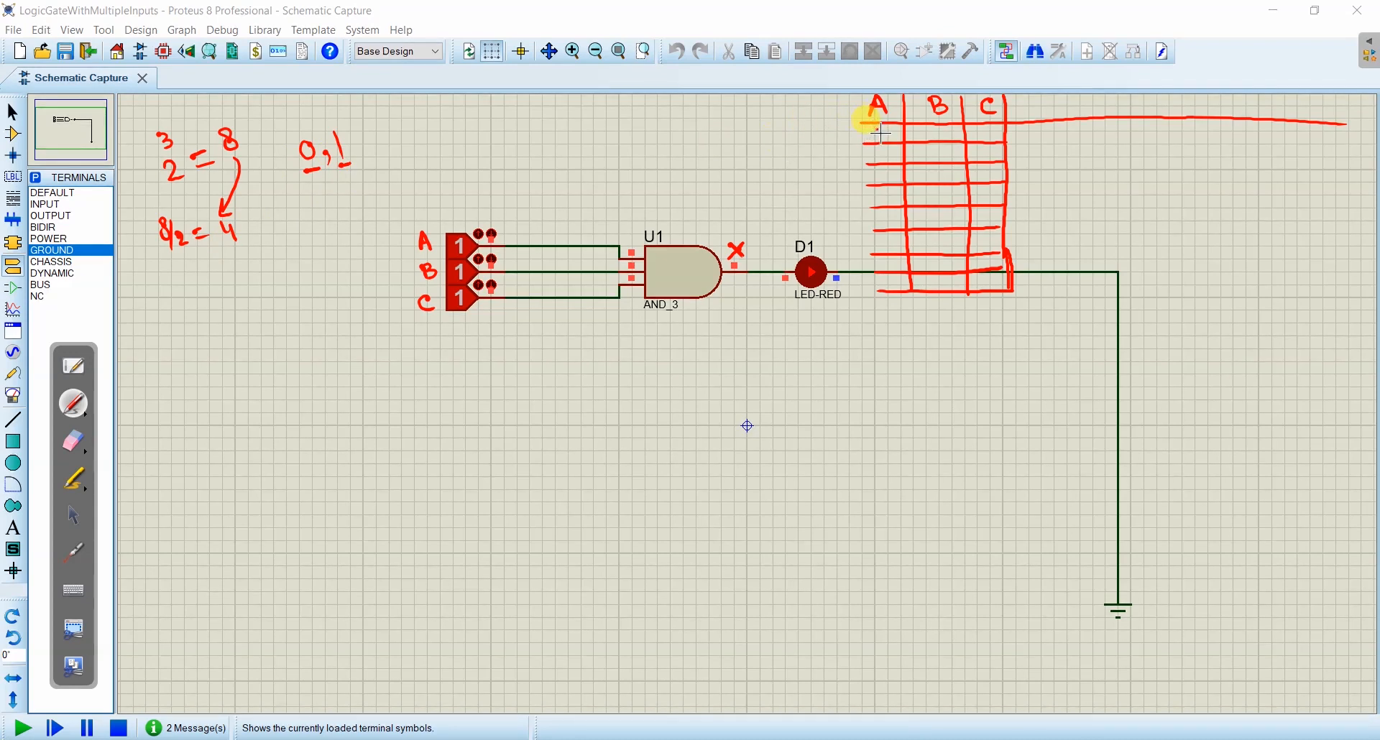
pyautogui.moveTo(881, 133); pyautogui.dragTo(886, 289)
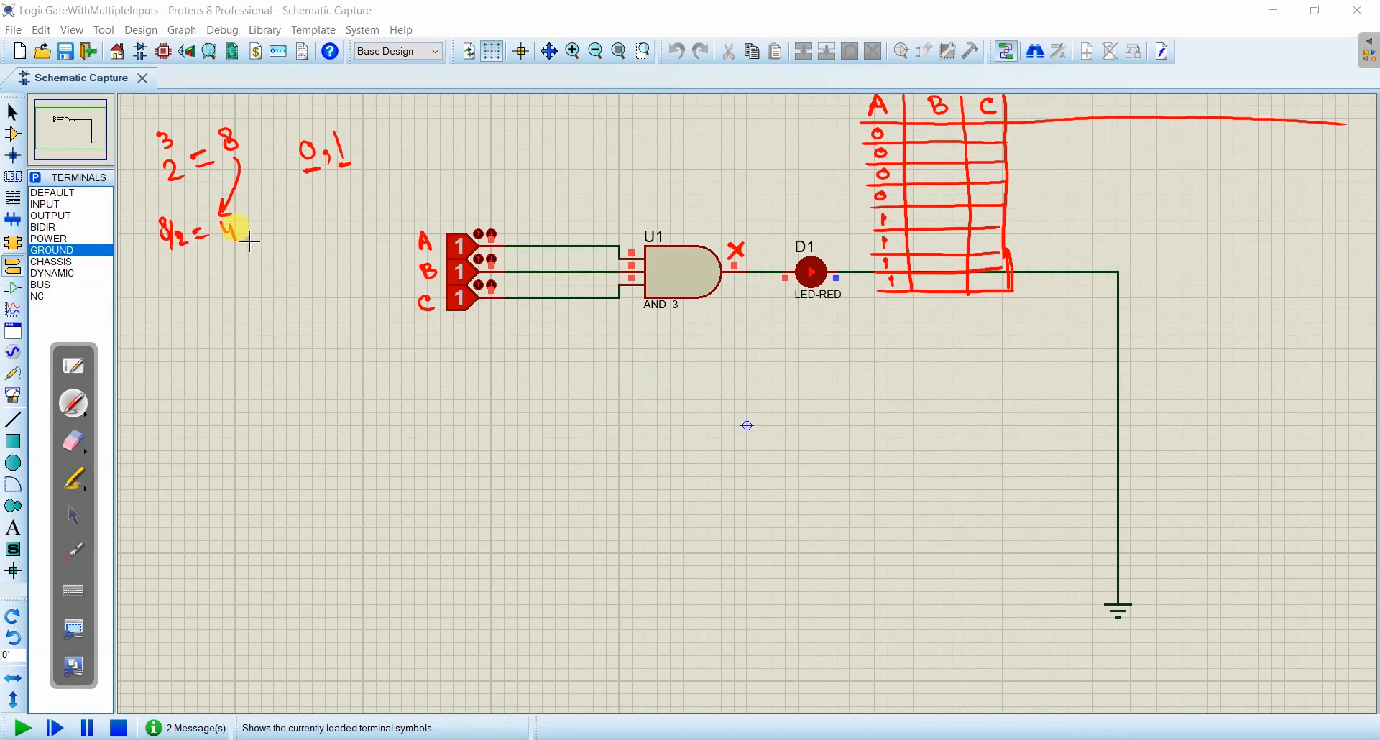
# - Circle the 4, write 4/2 = 2 and fill column B with 0, 0, 1, 1, 0, 0, 1, 1
pyautogui.moveTo(249, 240); pyautogui.dragTo(269, 275)
pyautogui.moveTo(269, 271)
pyautogui.mouseDown()
pyautogui.moveTo(277, 293)
pyautogui.moveTo(330, 265)
pyautogui.mouseUp()
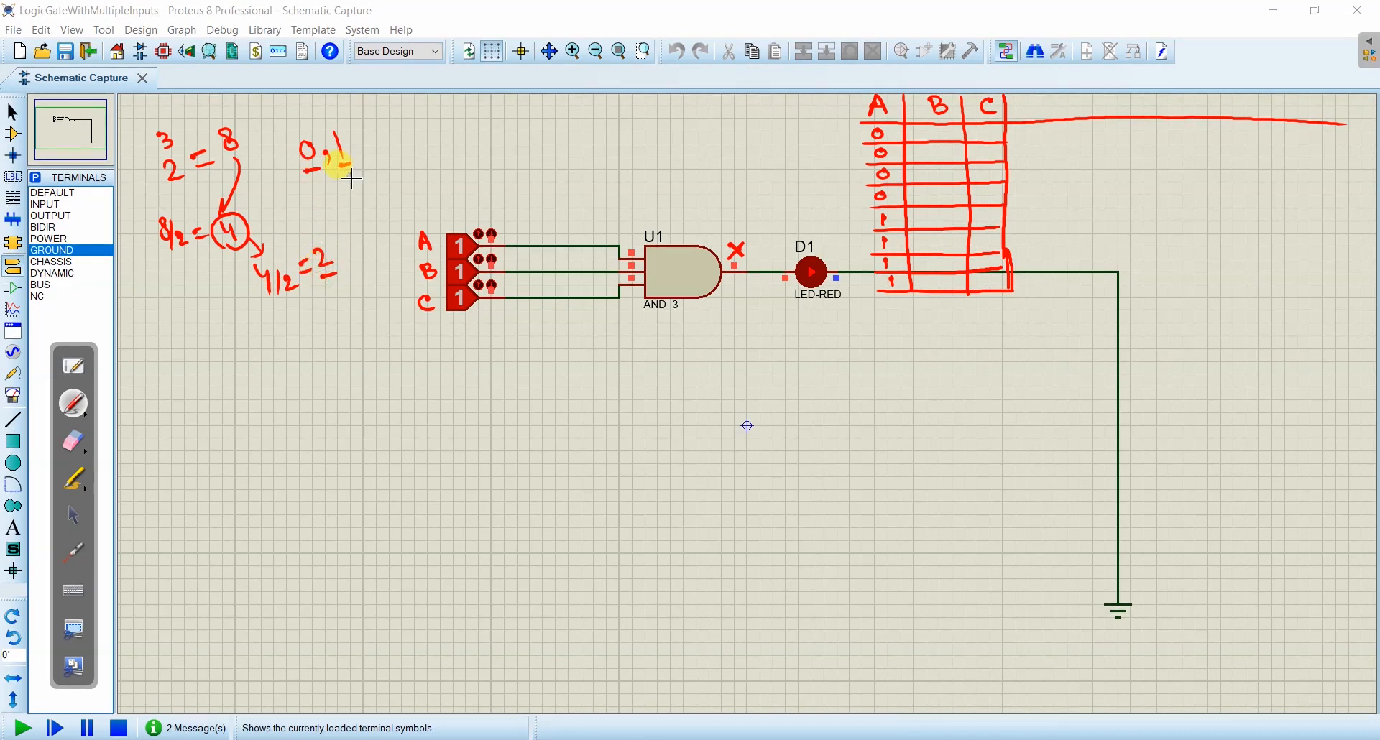
pyautogui.moveTo(940, 135); pyautogui.dragTo(937, 202)
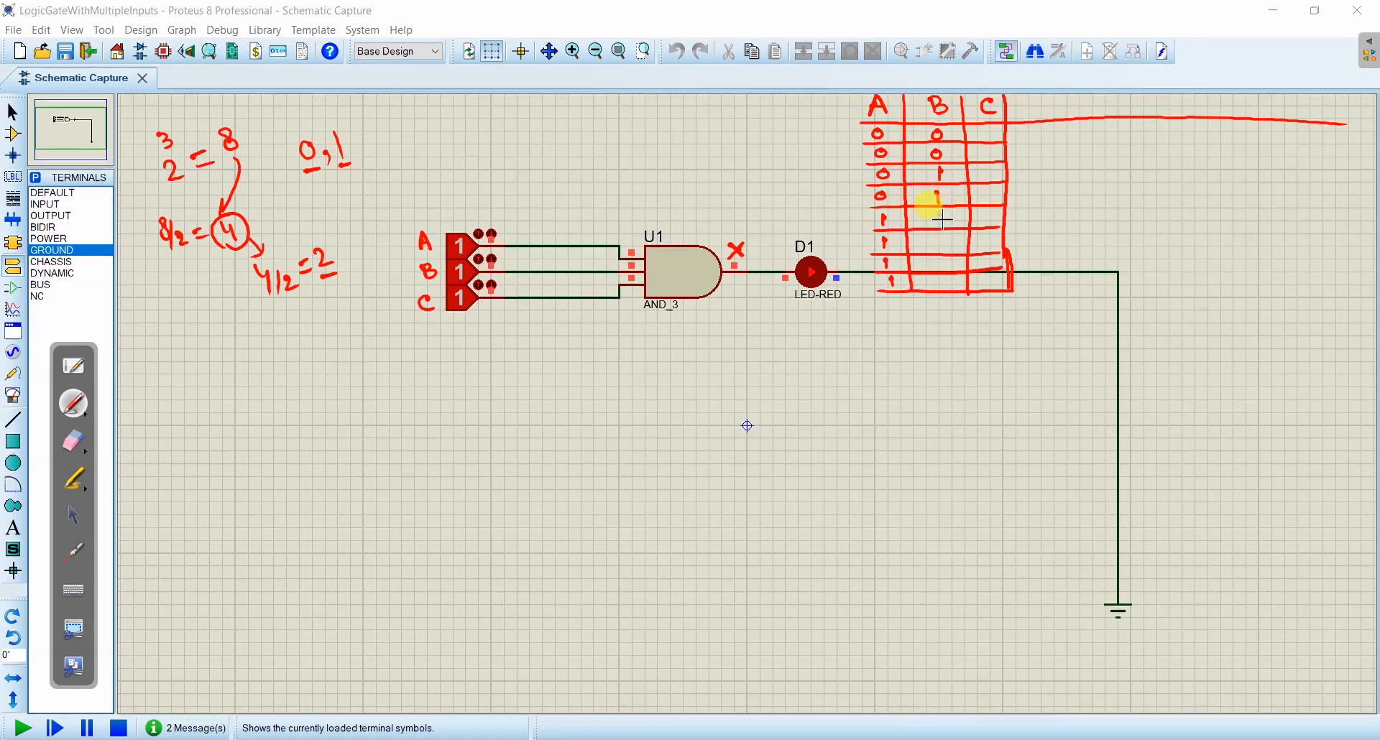
pyautogui.moveTo(942, 215); pyautogui.dragTo(938, 238)
pyautogui.moveTo(940, 274); pyautogui.dragTo(942, 286)
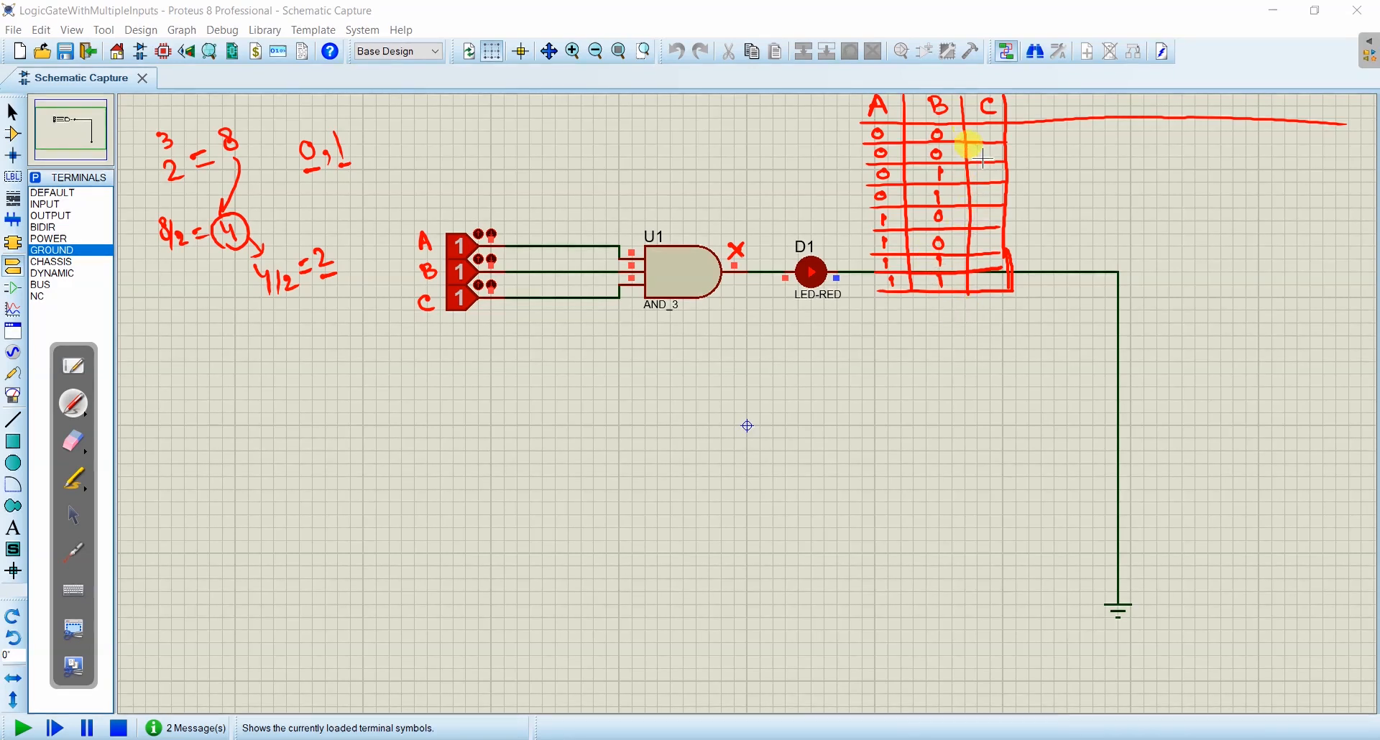
# - Circle the 2, write 2/2 = 1 below it and fill column C with alternating 0s and 1s starting from 0
pyautogui.moveTo(335, 287); pyautogui.dragTo(332, 314)
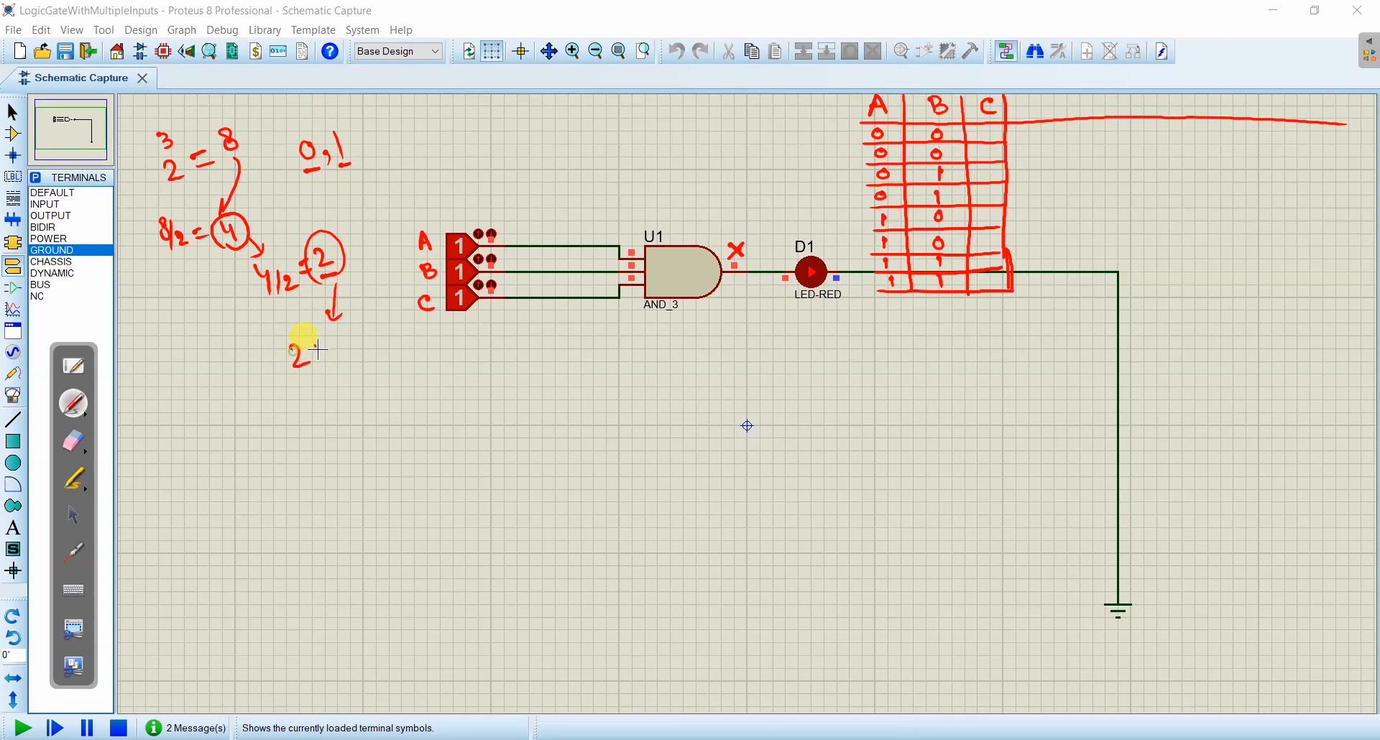
pyautogui.moveTo(323, 360); pyautogui.dragTo(371, 367)
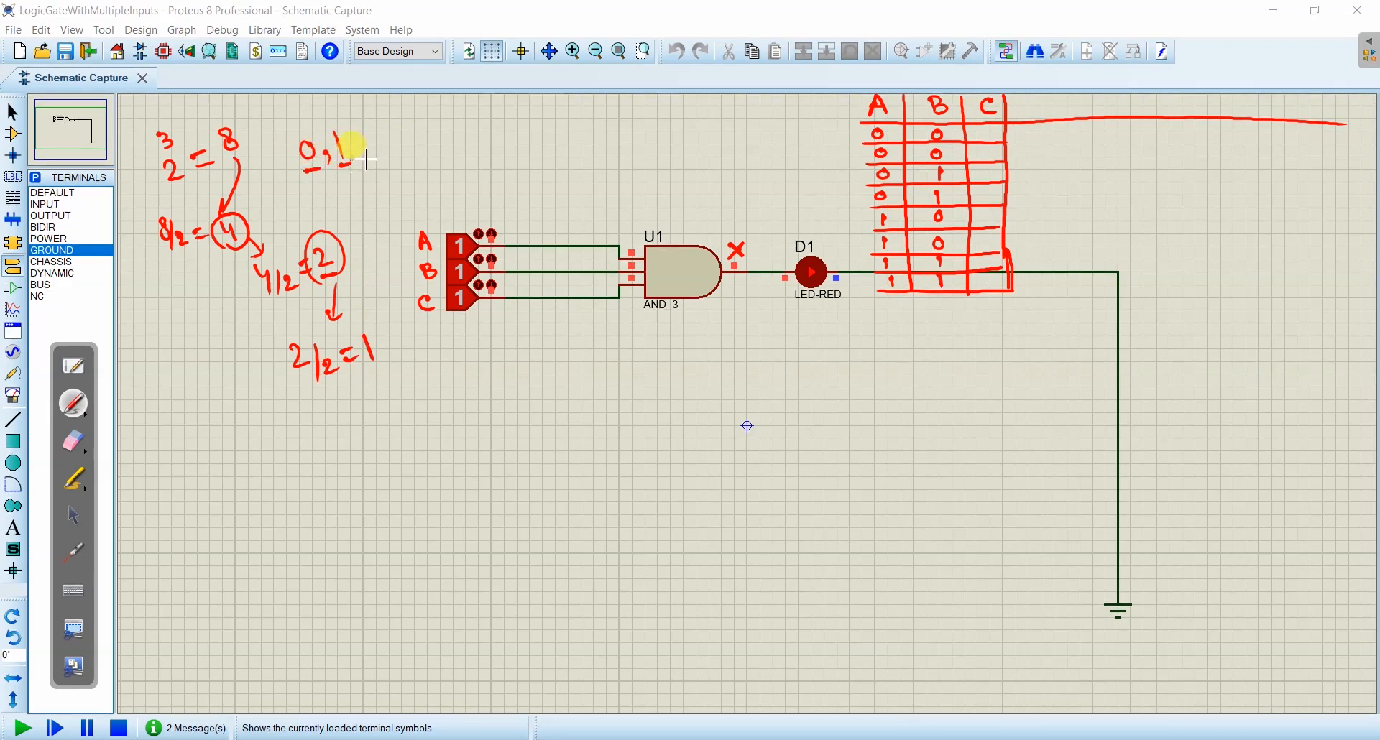
pyautogui.moveTo(989, 129); pyautogui.dragTo(985, 130)
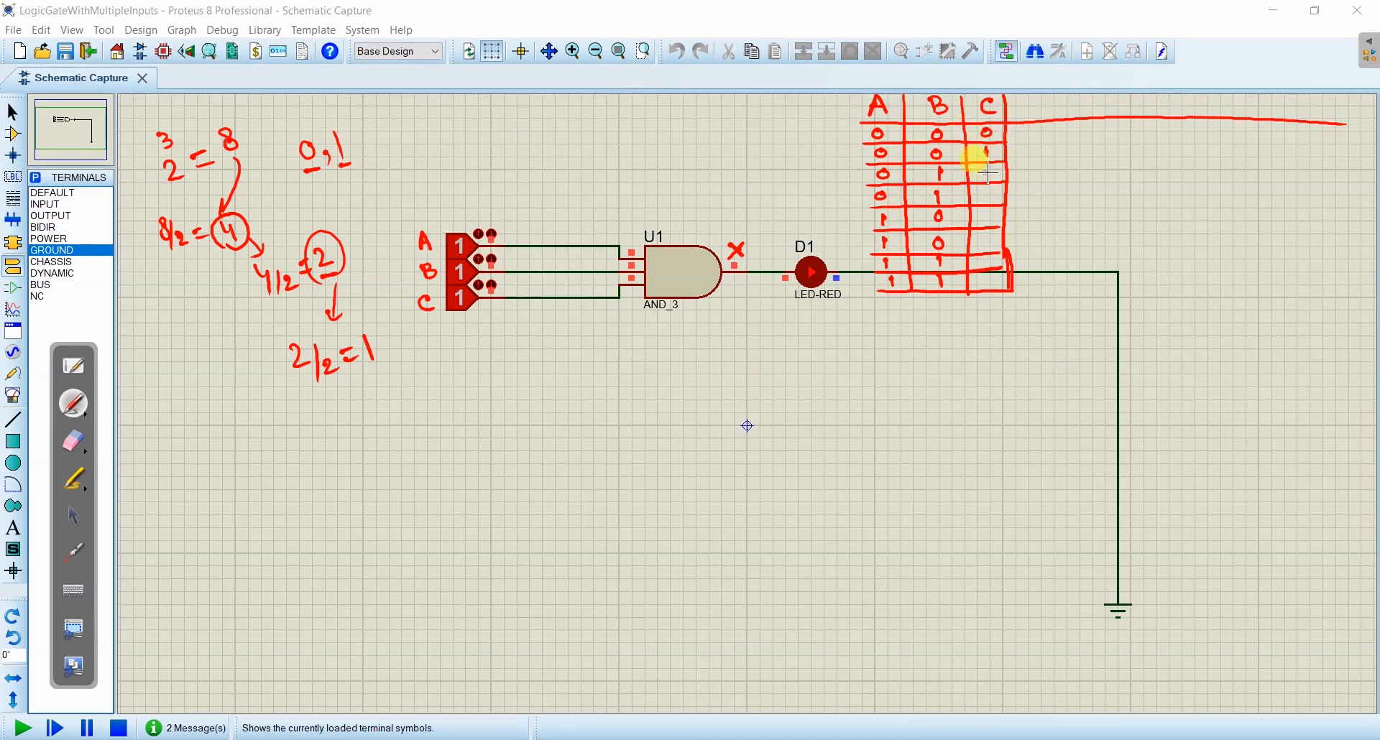
pyautogui.moveTo(986, 147); pyautogui.dragTo(987, 280)
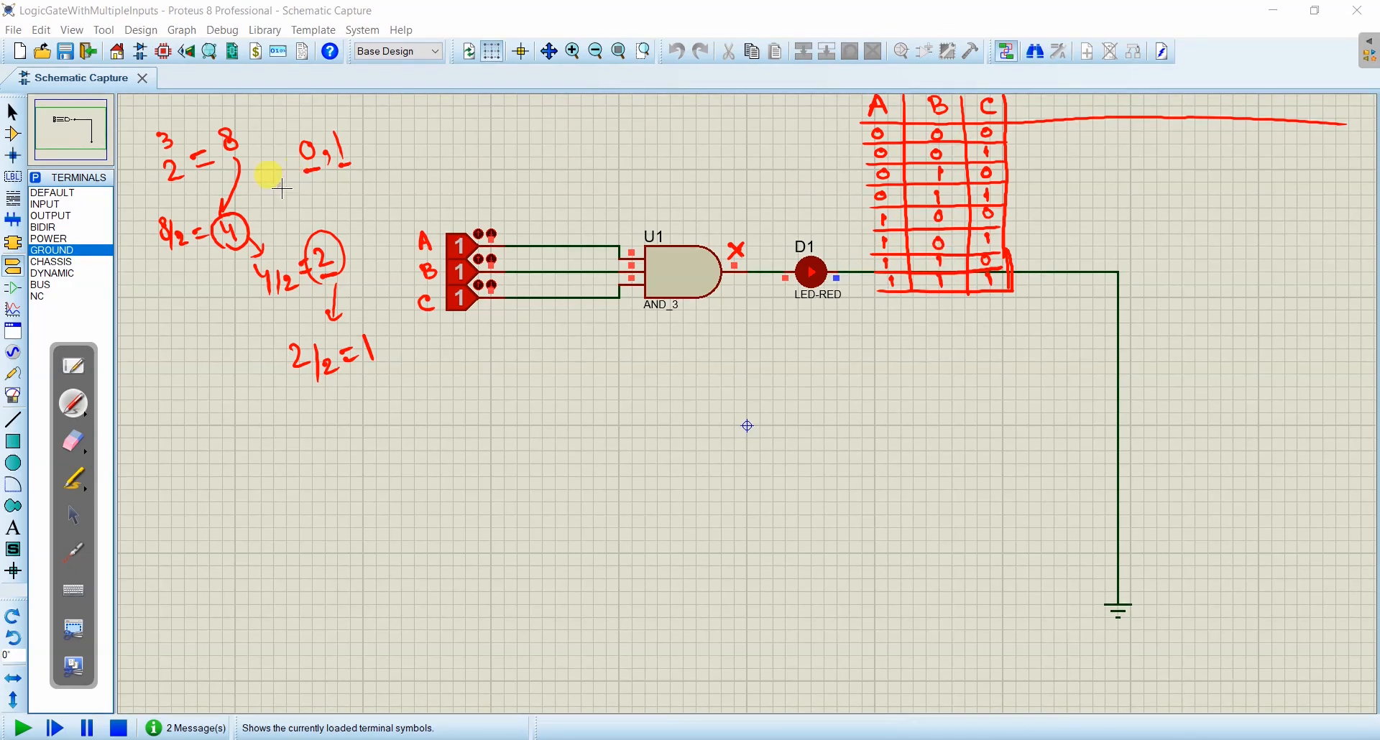
# - Circle the 8 in the combinations note and extend the gate's output label to X = ABC
pyautogui.moveTo(223, 160); pyautogui.dragTo(221, 139)
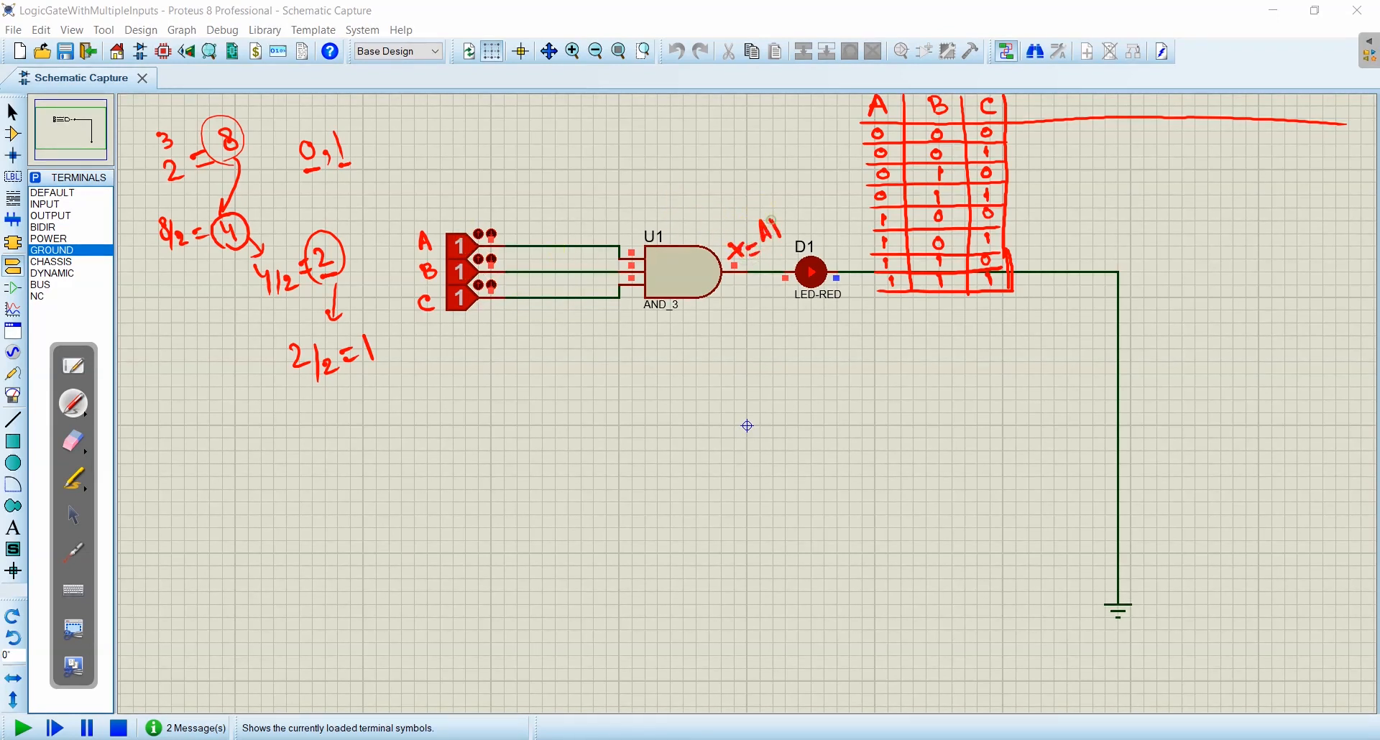
pyautogui.moveTo(796, 214); pyautogui.dragTo(789, 234)
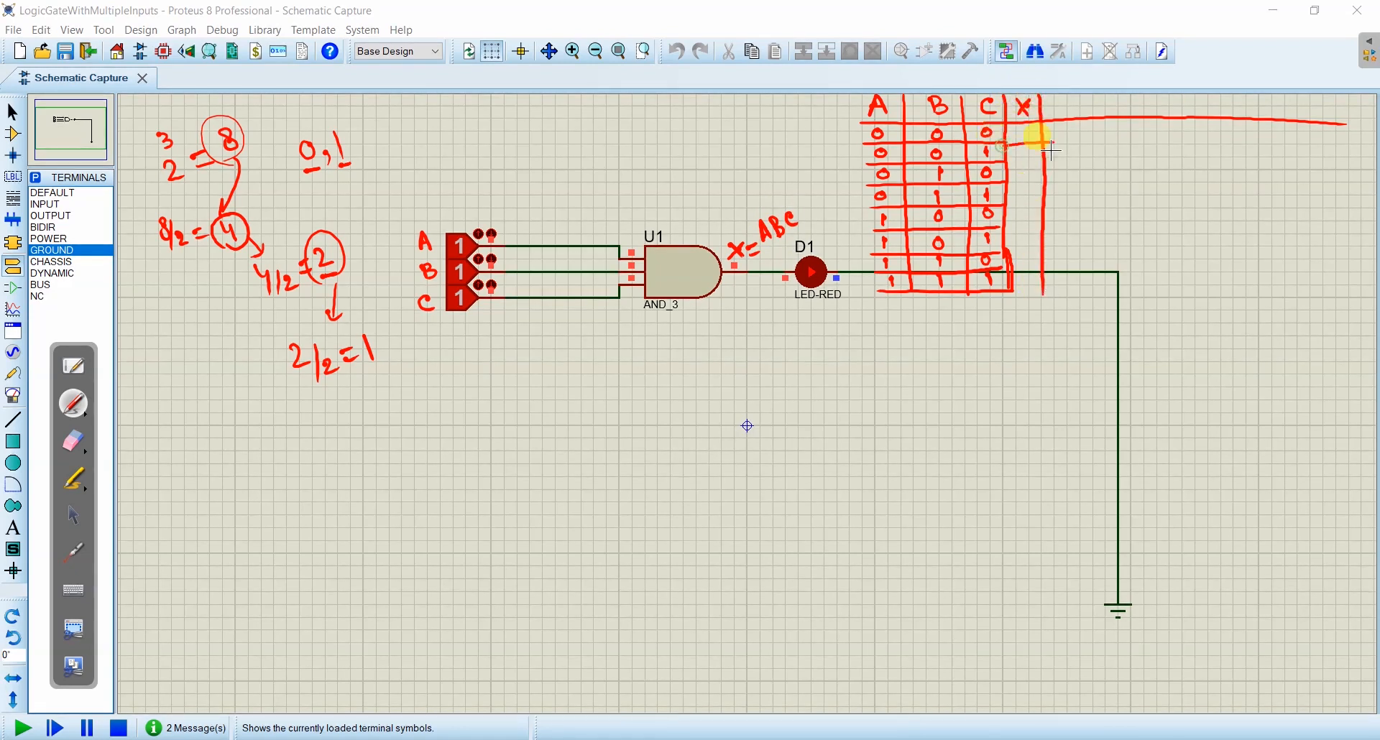
# - Finish the row lines under column X of the truth table and fill the column with seven 0s and a final 1
pyautogui.moveTo(1048, 160)
pyautogui.mouseDown()
pyautogui.moveTo(1006, 159)
pyautogui.moveTo(1004, 203)
pyautogui.mouseUp()
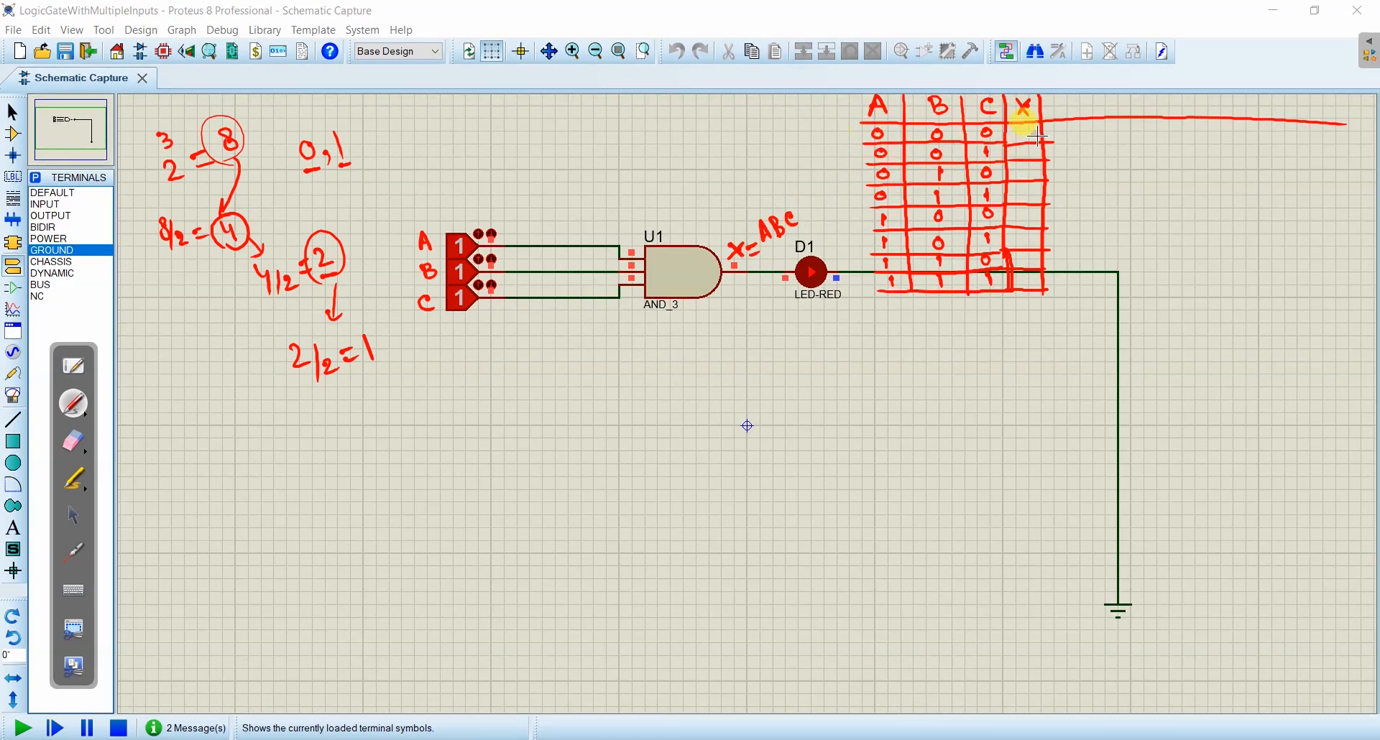
pyautogui.moveTo(1024, 130); pyautogui.dragTo(1025, 194)
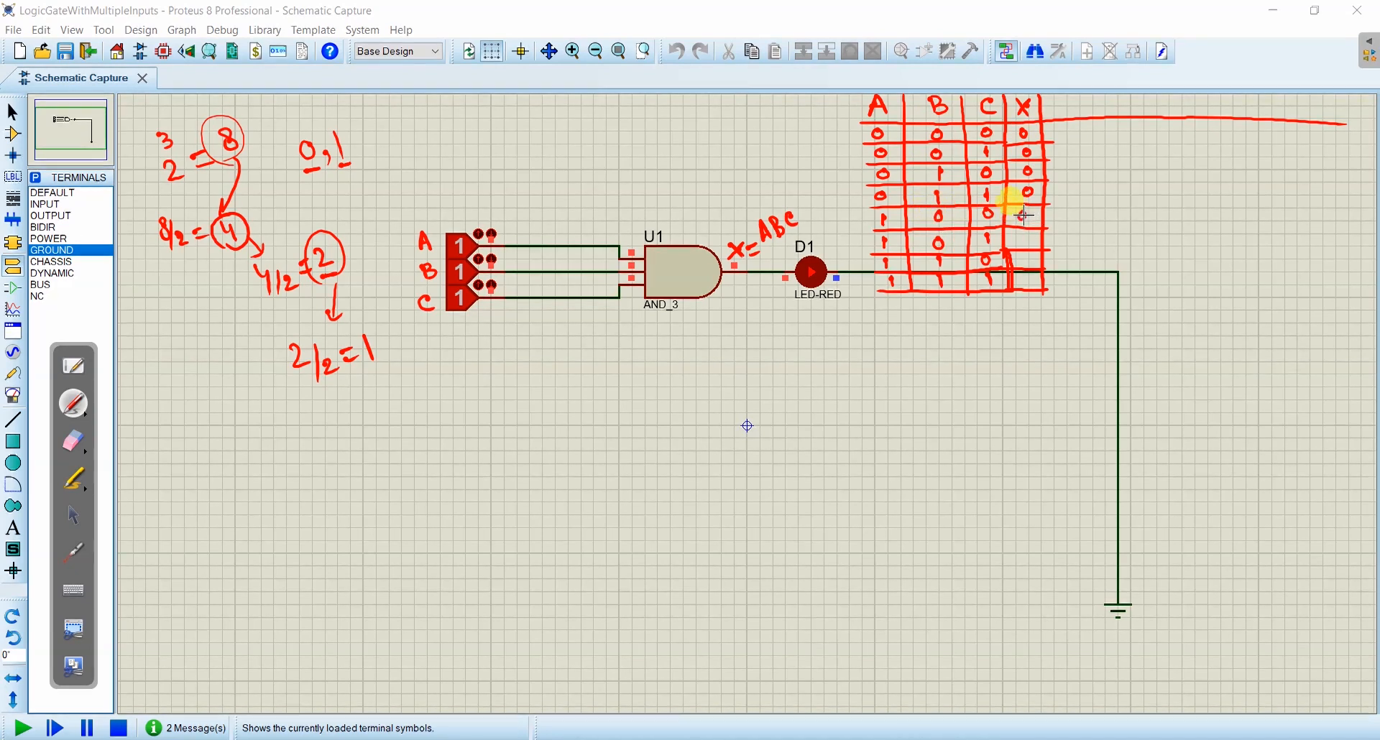
pyautogui.moveTo(1027, 233); pyautogui.dragTo(1023, 238)
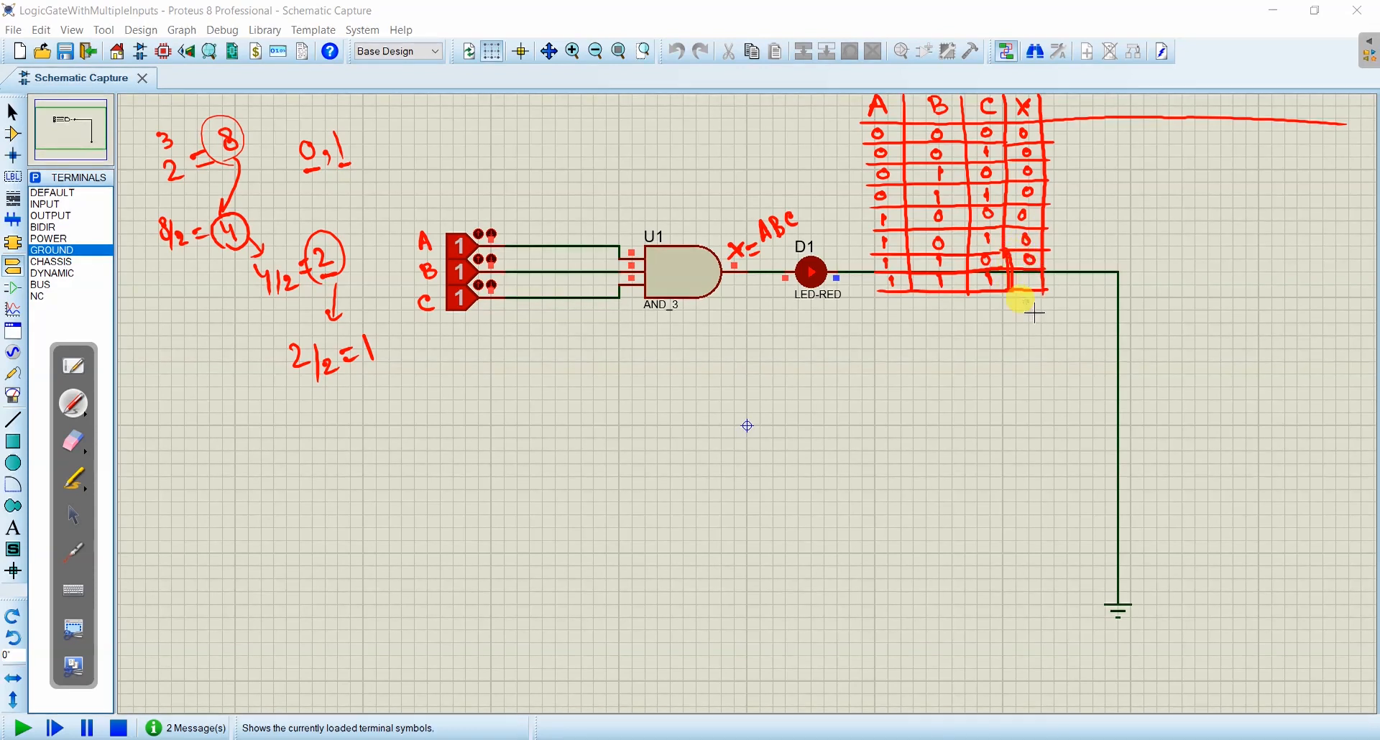
pyautogui.moveTo(1028, 283); pyautogui.dragTo(1027, 288)
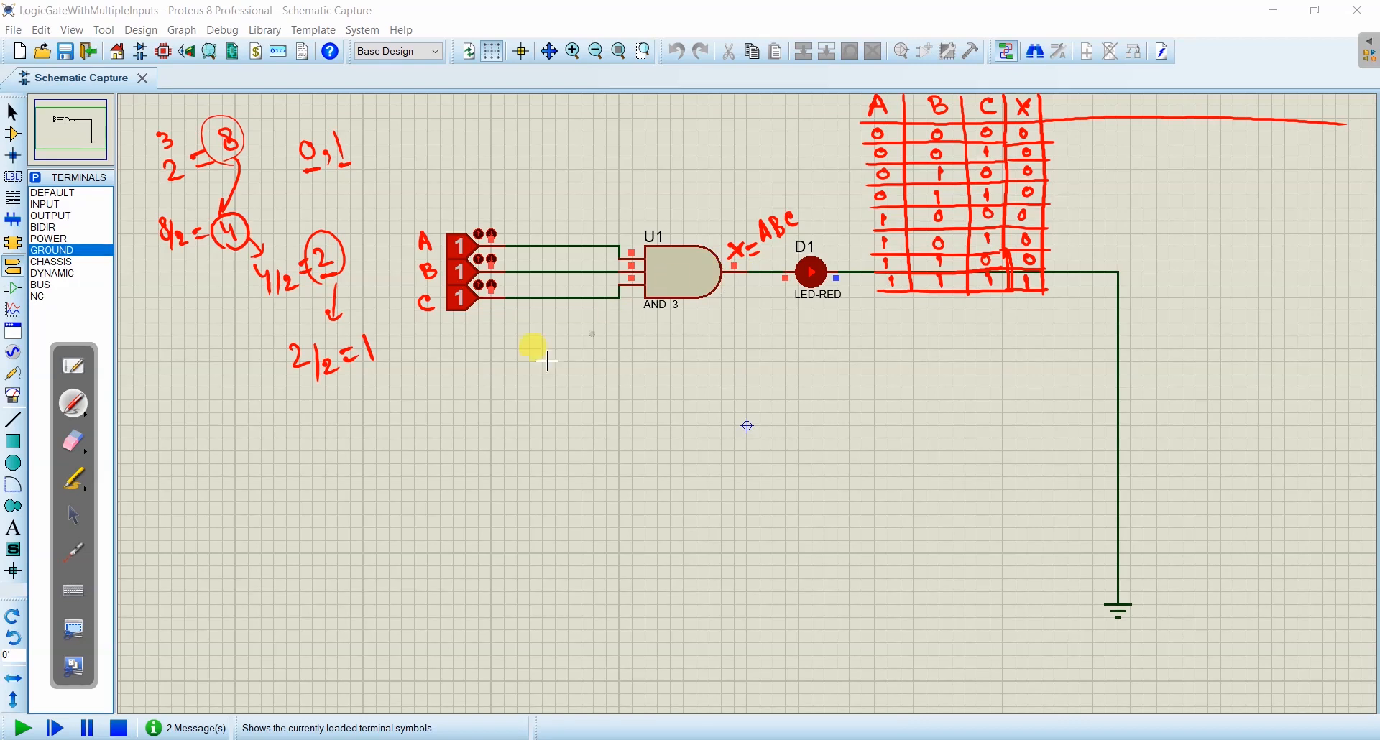
# - Test the AND gate by switching input A to 0 and back to 1, followed by input B to 0 and back to 1
pyautogui.click(73, 516)
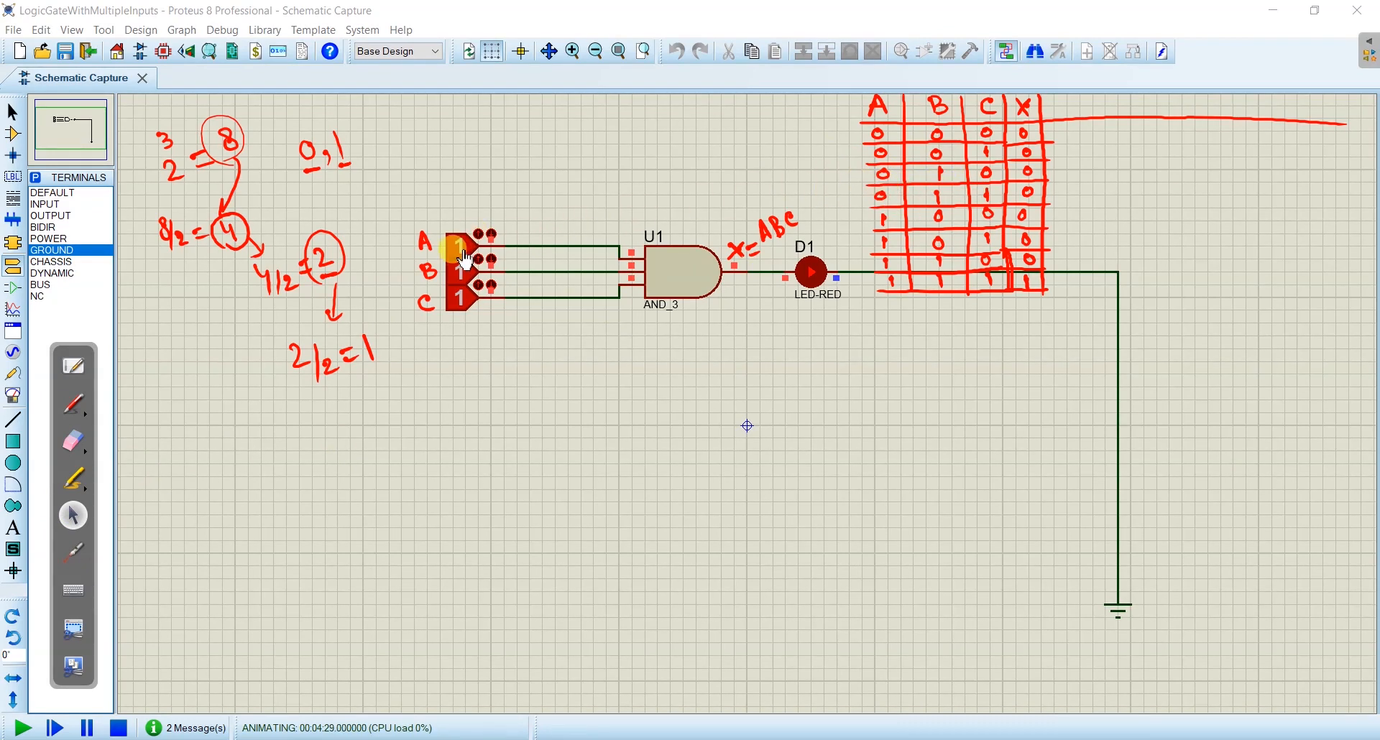
pyautogui.click(480, 234)
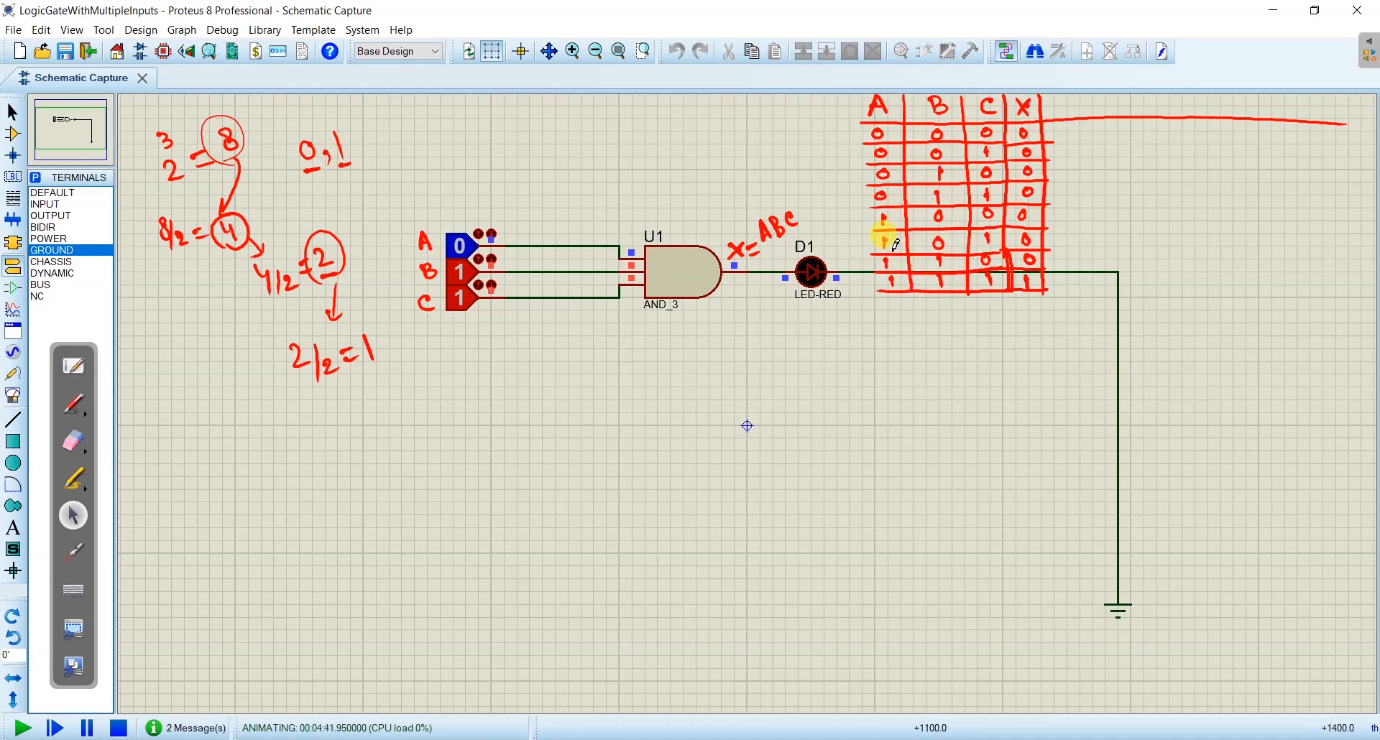
pyautogui.click(459, 246)
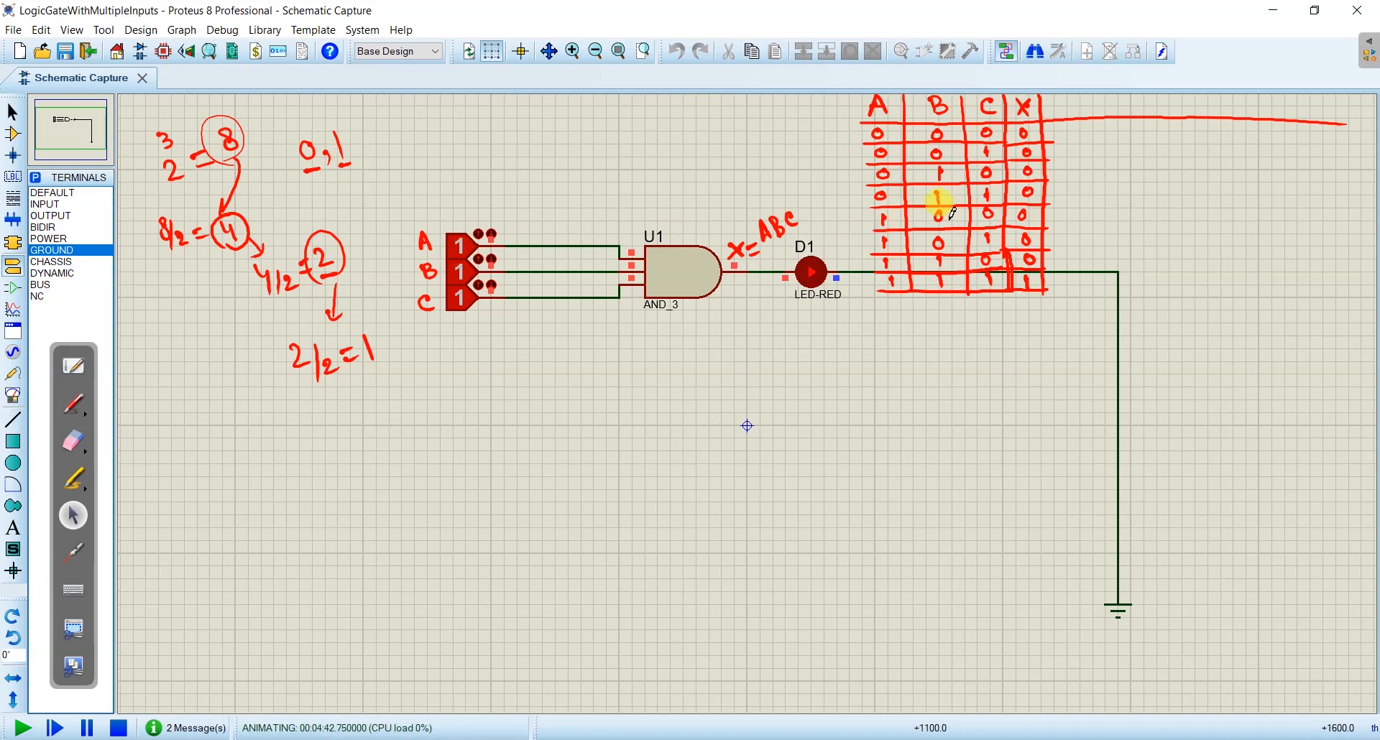
pyautogui.click(460, 272)
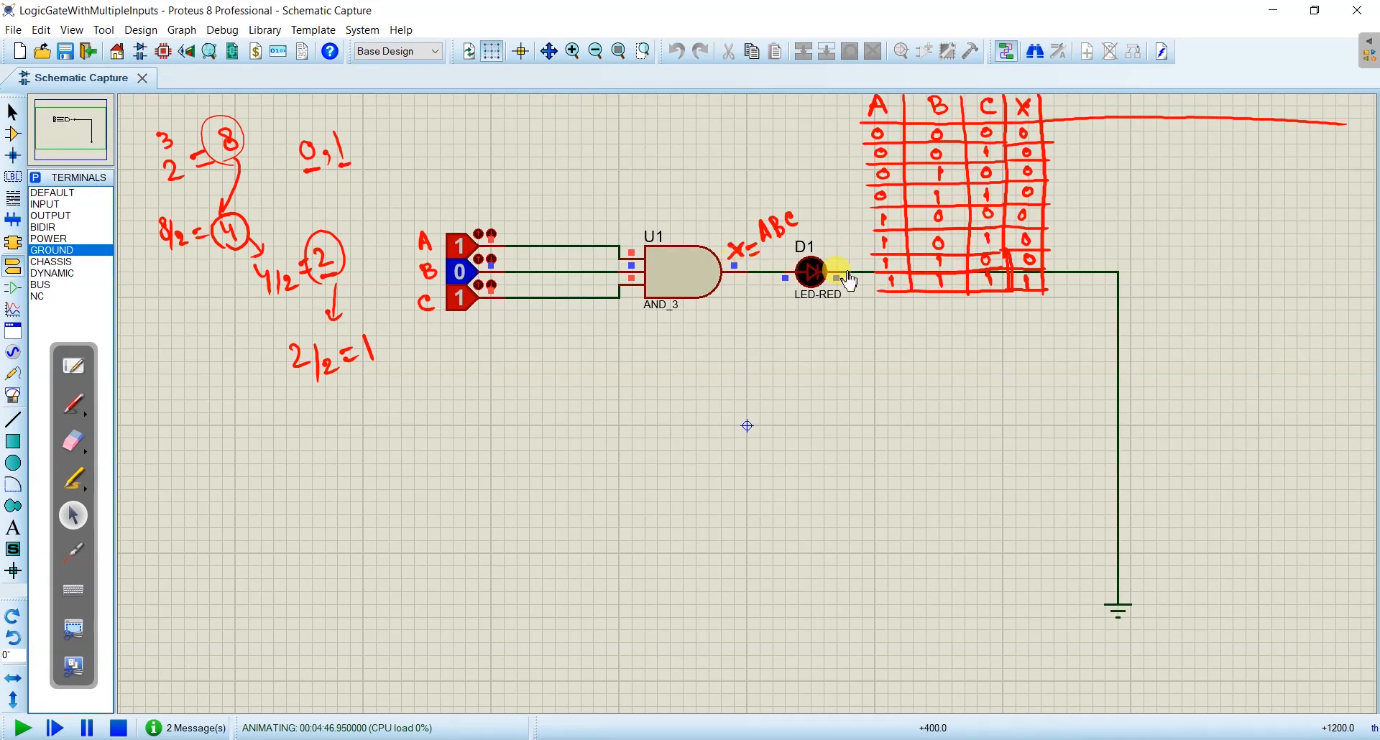
pyautogui.click(466, 278)
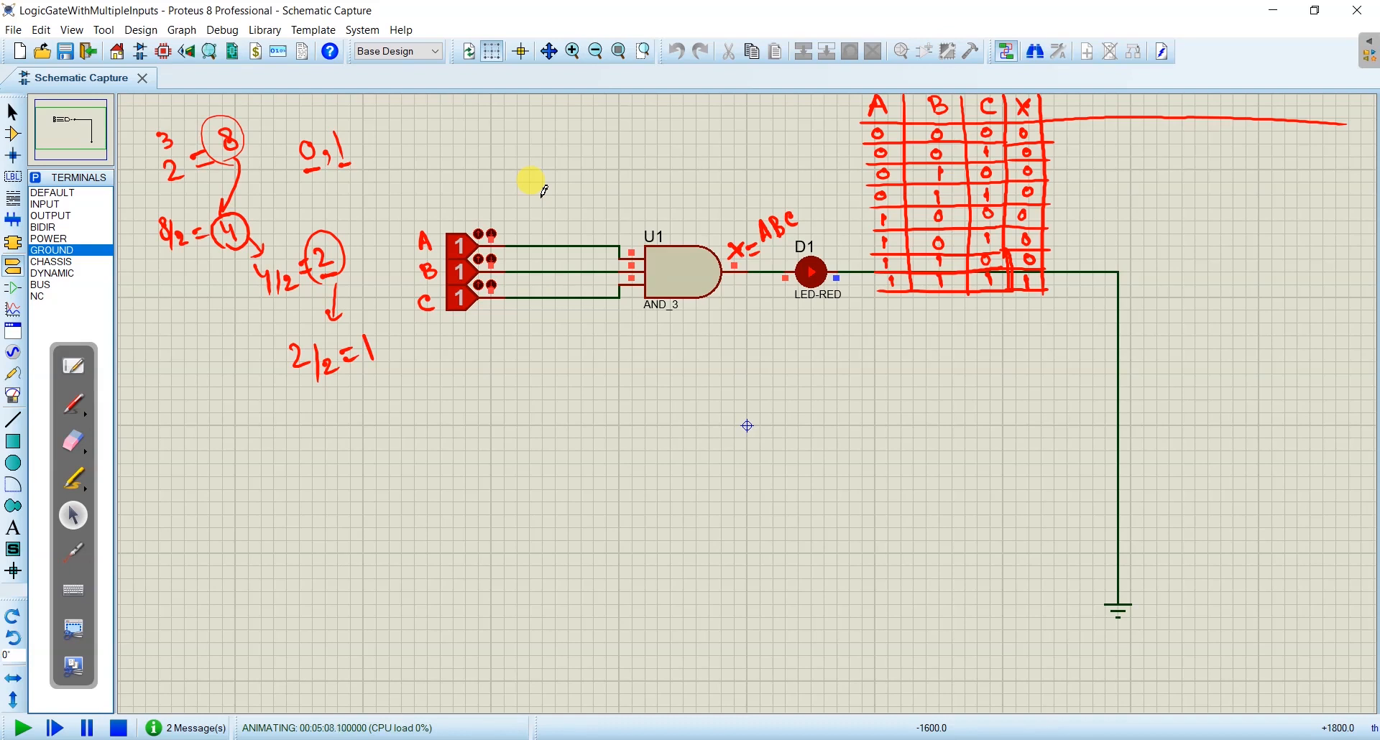
# - Erase the handwritten power and division calculations beside the inputs, leaving the labels and truth table in place
pyautogui.click(73, 440)
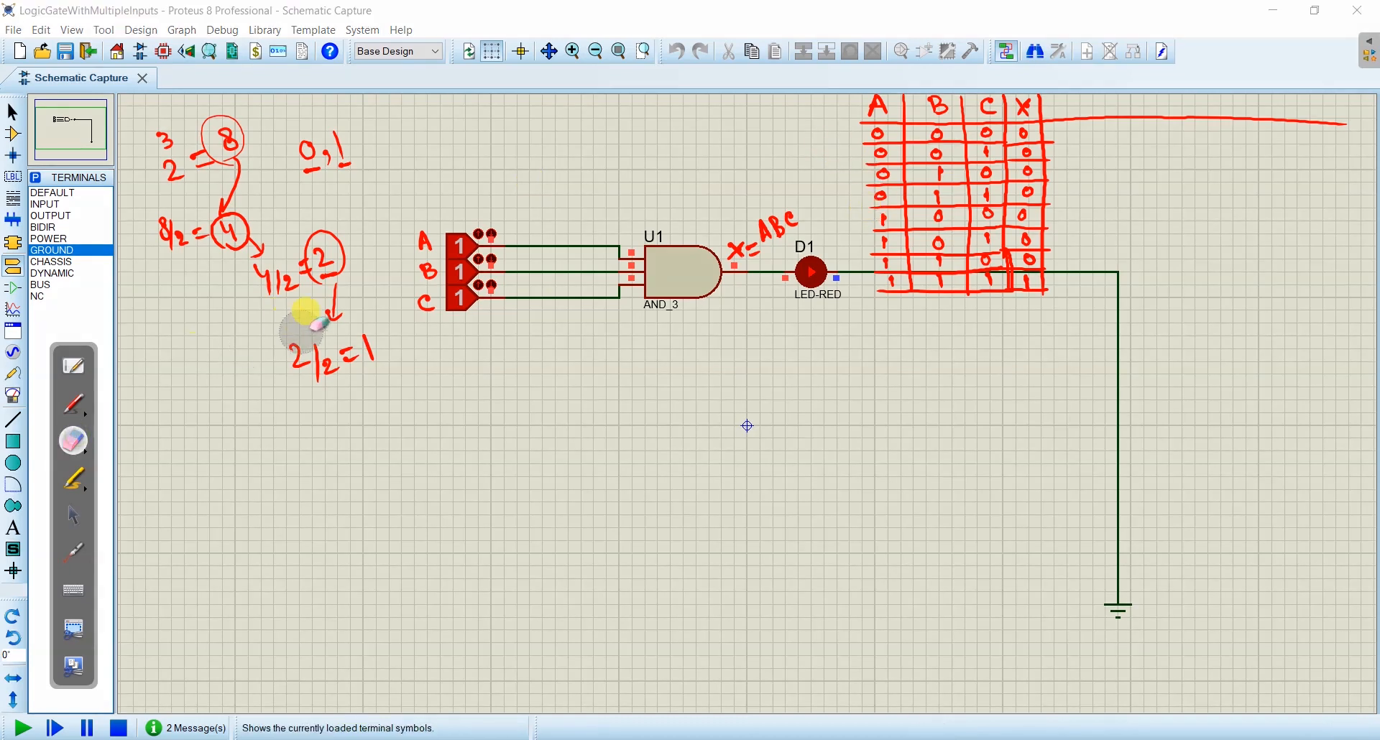
pyautogui.moveTo(307, 333)
pyautogui.mouseDown()
pyautogui.moveTo(324, 277)
pyautogui.moveTo(306, 176)
pyautogui.moveTo(175, 148)
pyautogui.moveTo(228, 206)
pyautogui.moveTo(270, 217)
pyautogui.moveTo(232, 317)
pyautogui.mouseUp()
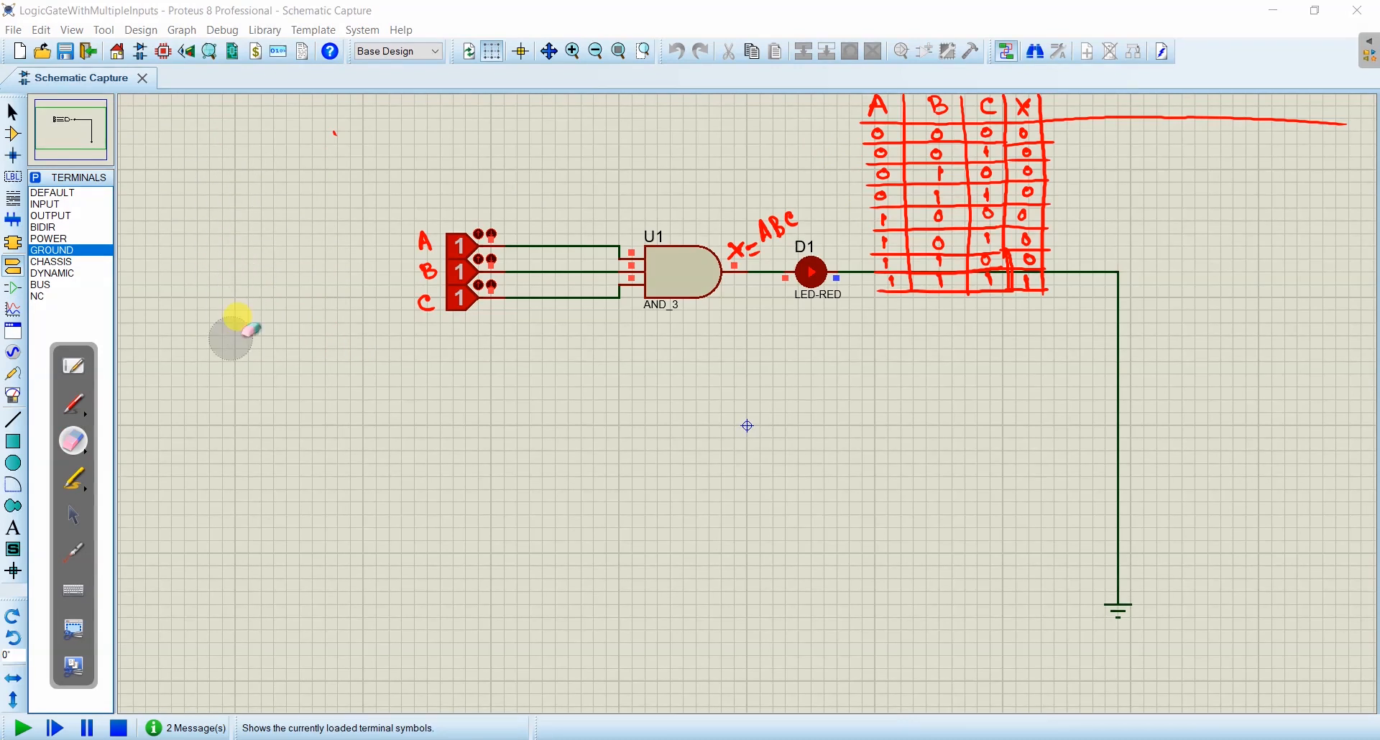
pyautogui.click(73, 515)
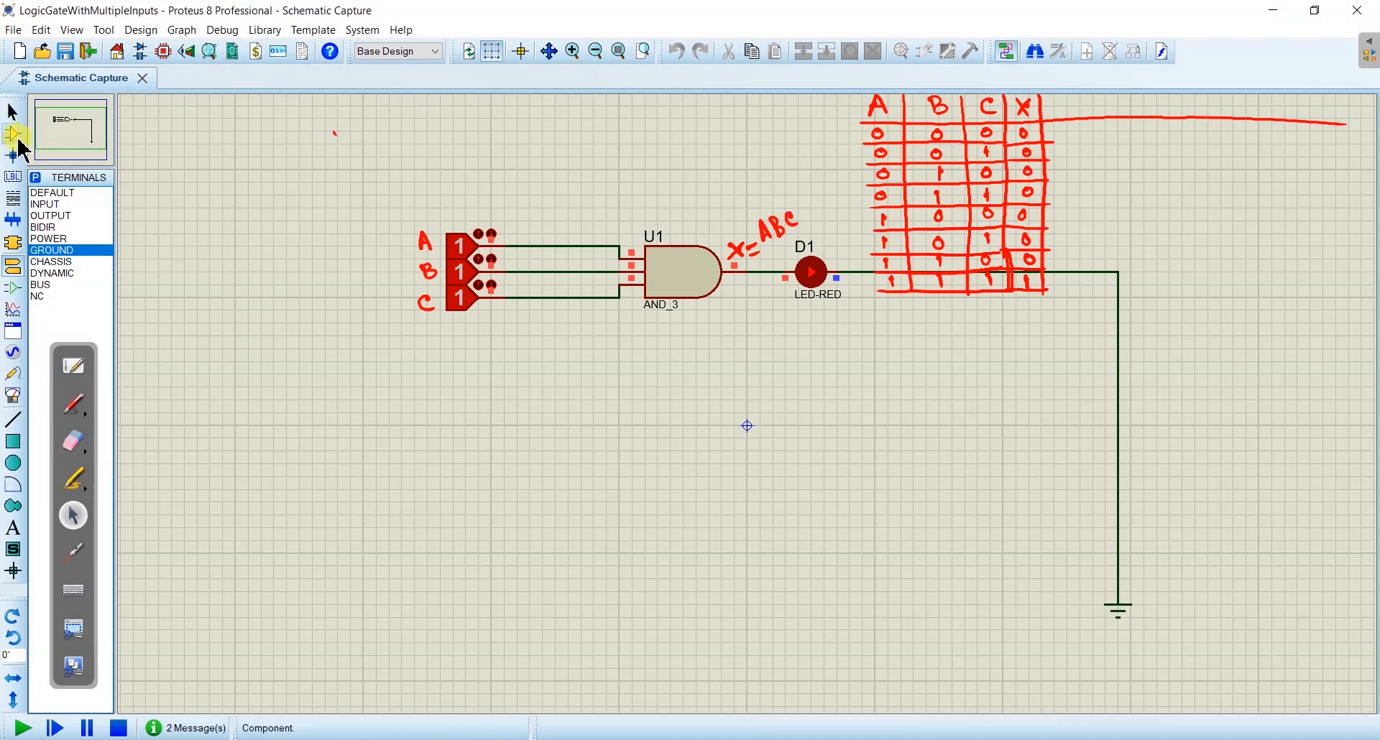
# - Find OR gates in the device library with the keyword "or" and add OR_3 to the device list
pyautogui.click(13, 135)
pyautogui.click(36, 177)
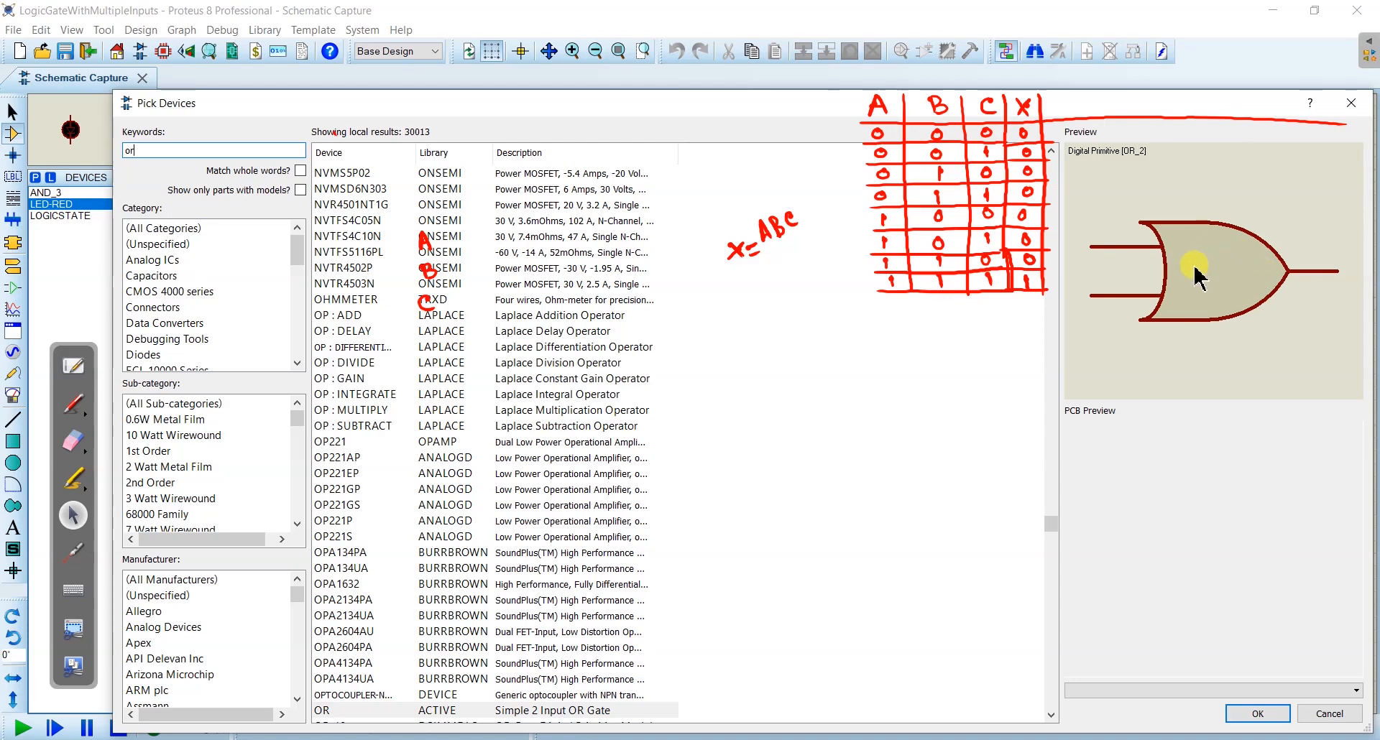
pyautogui.scroll(-5, 654, 491)
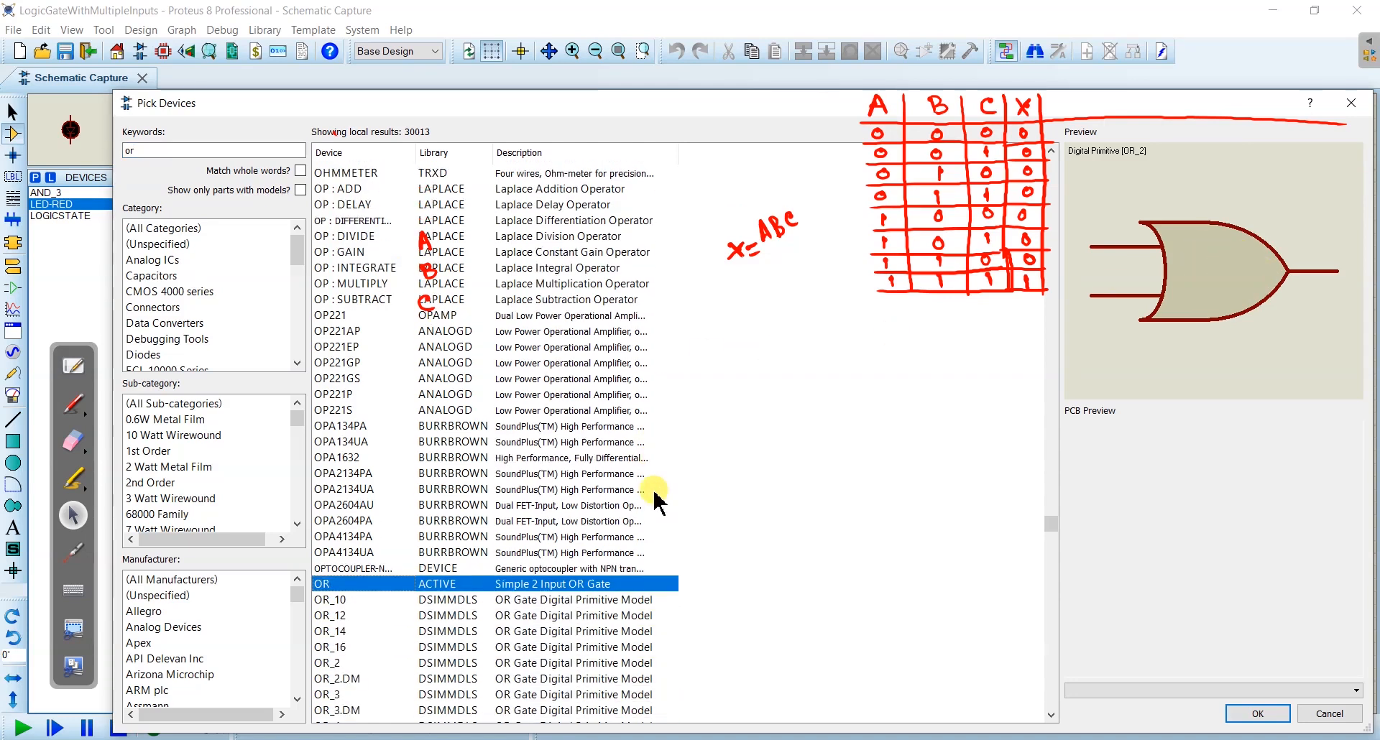
pyautogui.scroll(-1, 653, 491)
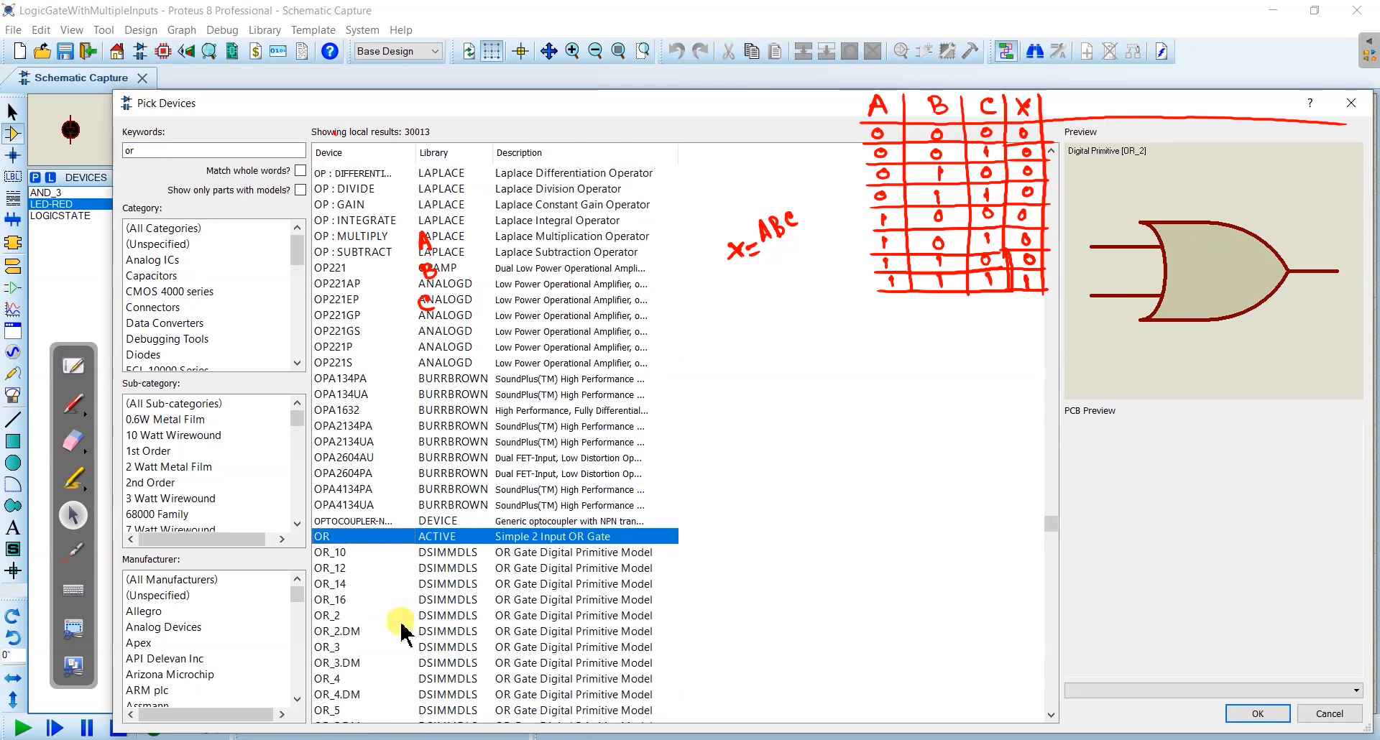
pyautogui.click(338, 648)
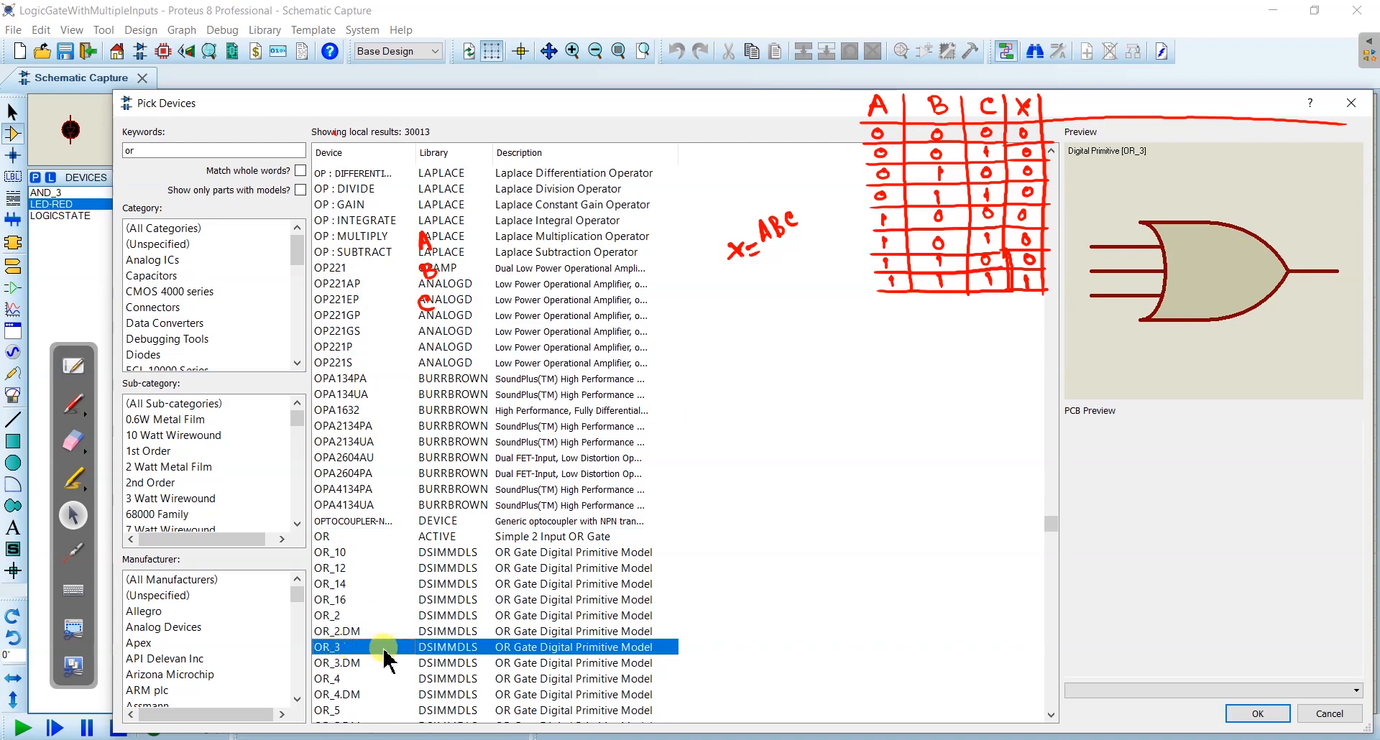
pyautogui.doubleClick(373, 648)
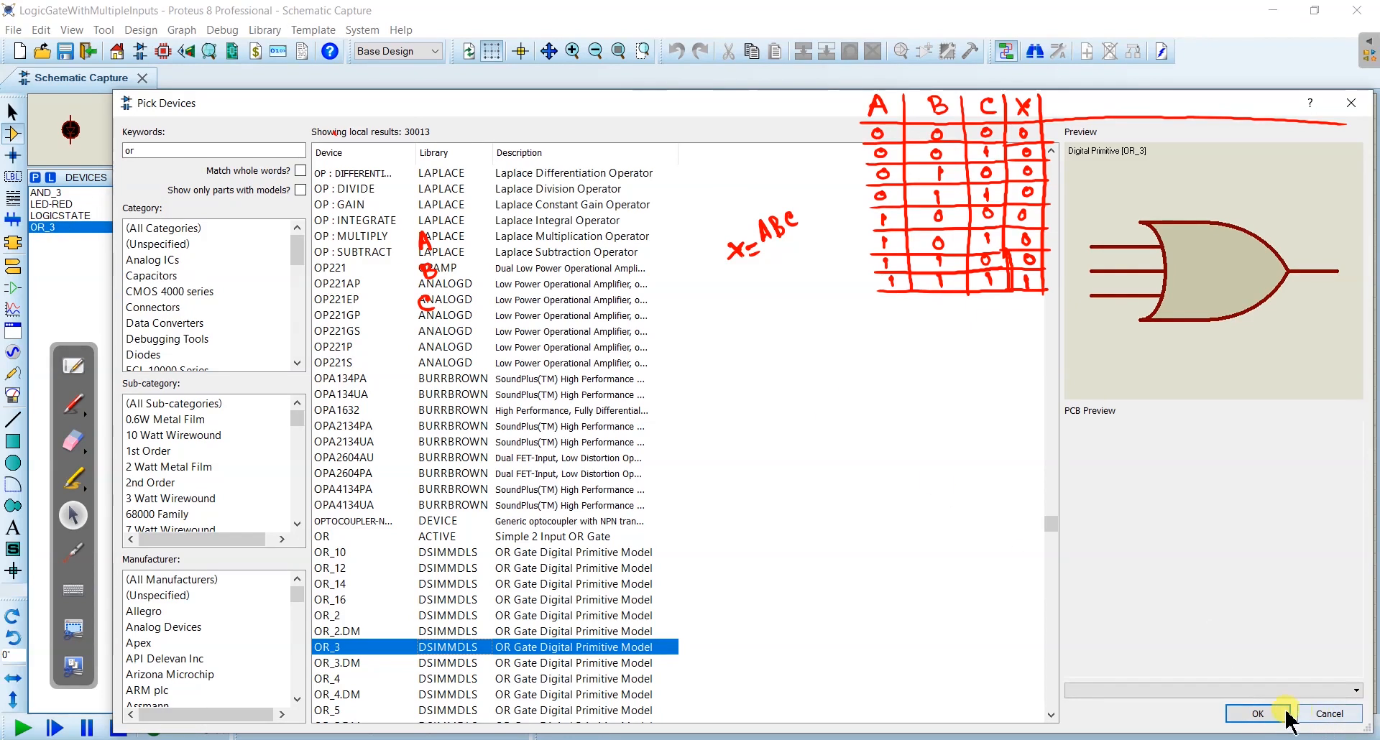
pyautogui.click(1259, 711)
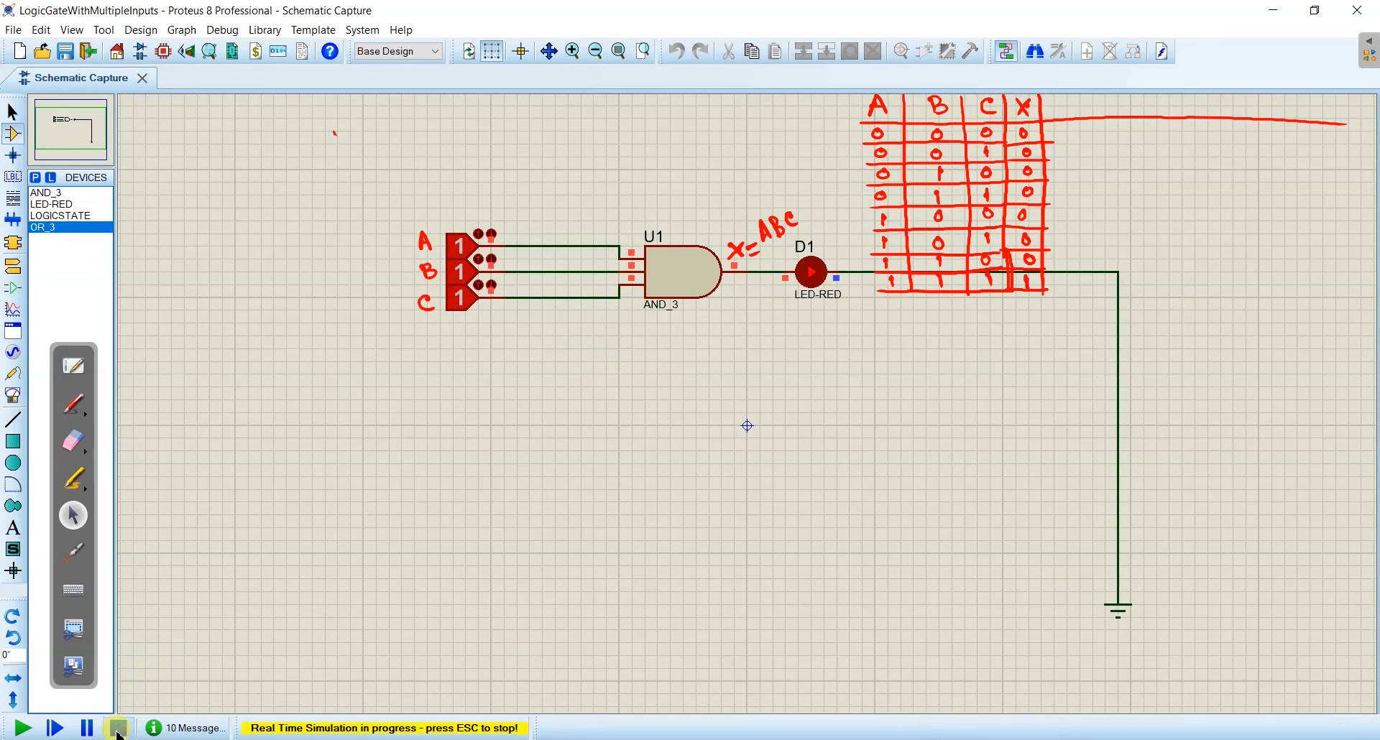
# - Stop the simulation and place an OR_3 gate directly below the AND gate
pyautogui.click(117, 727)
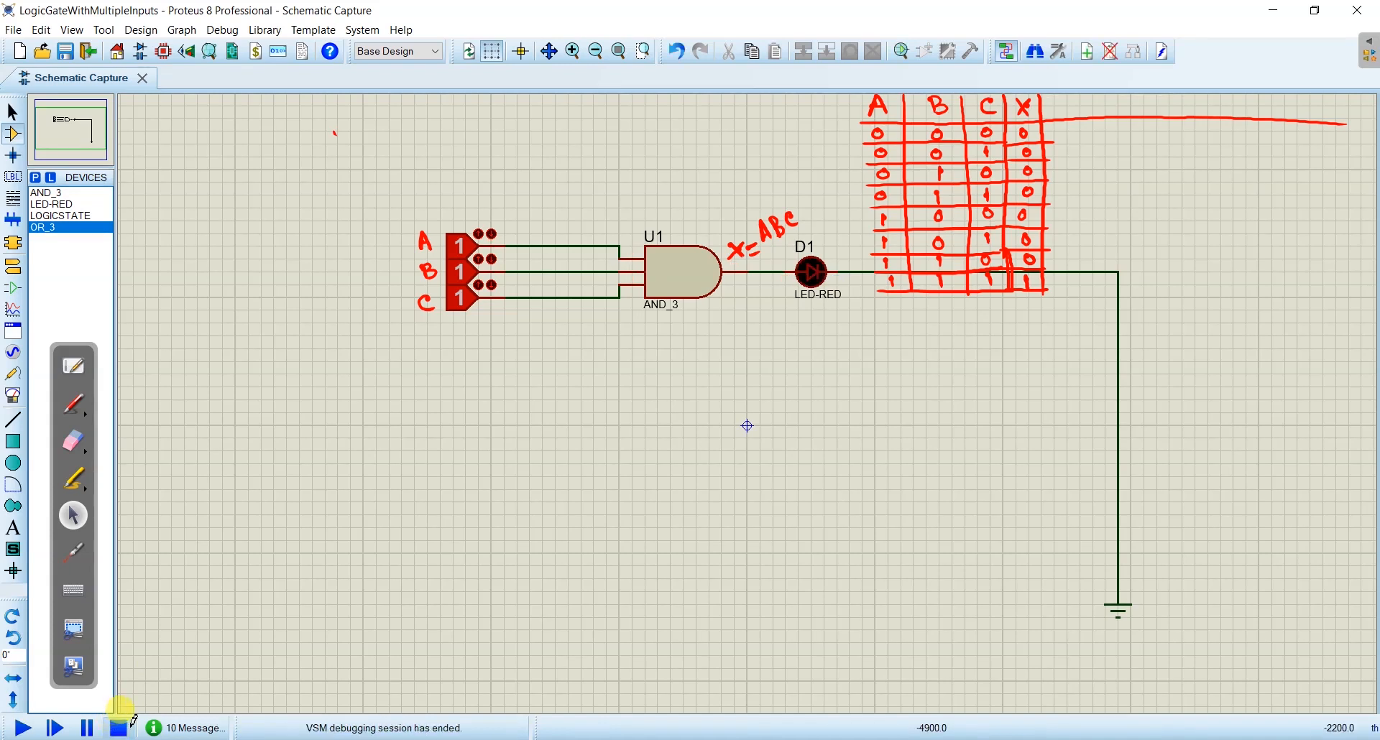
pyautogui.click(45, 230)
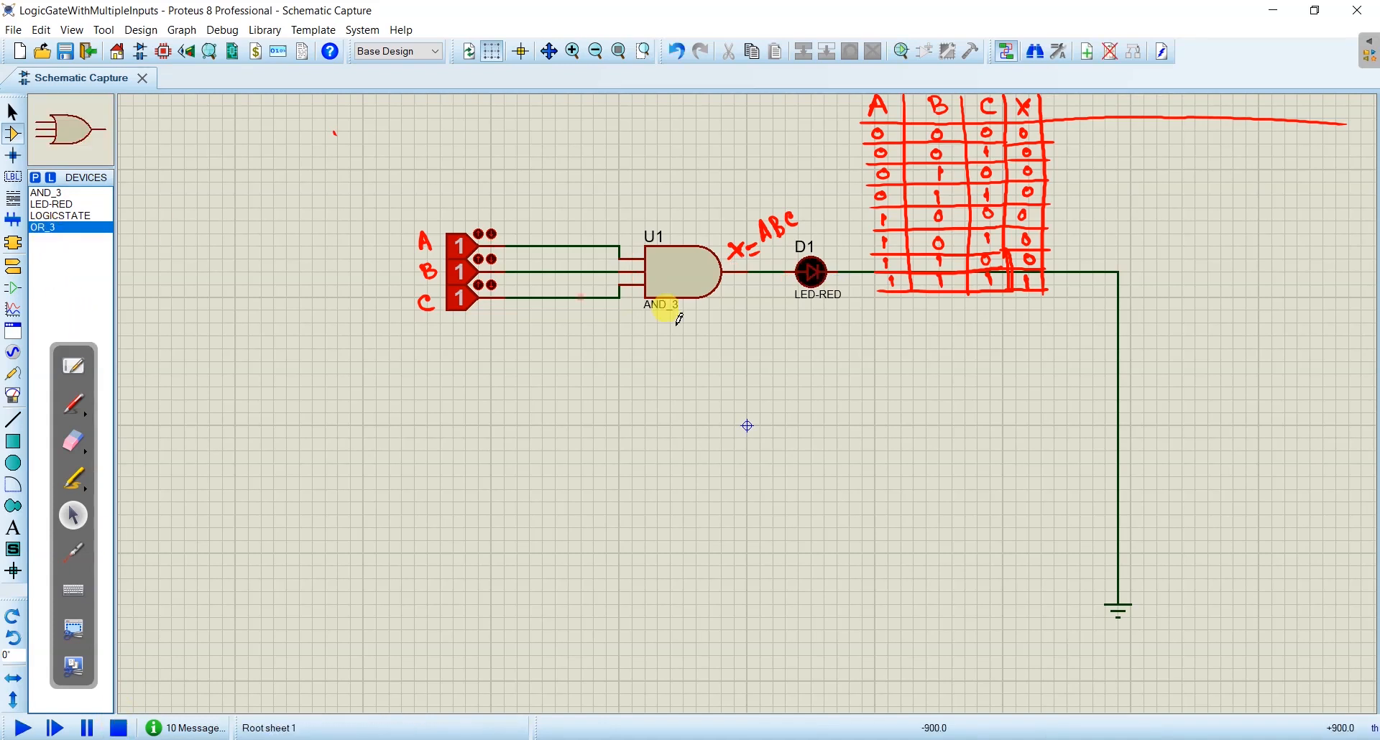
pyautogui.click(659, 365)
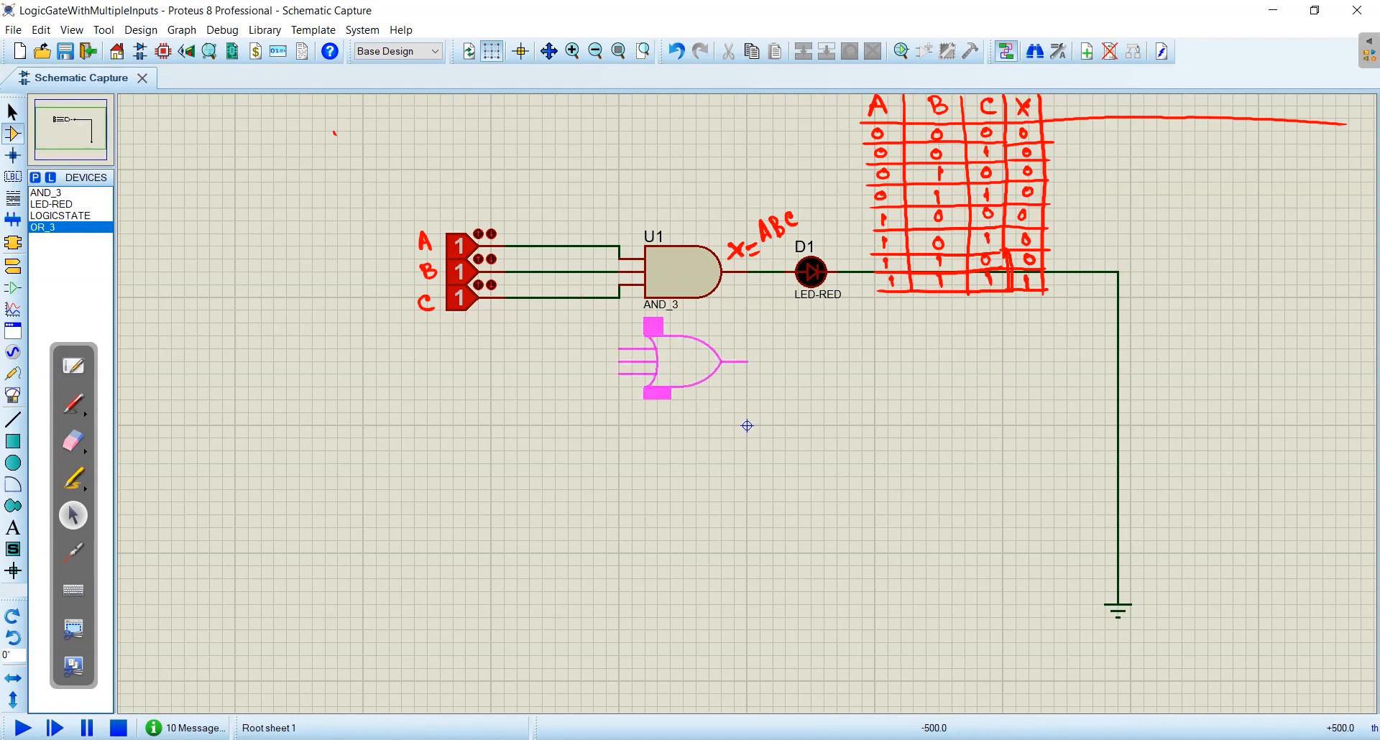
pyautogui.click(676, 365)
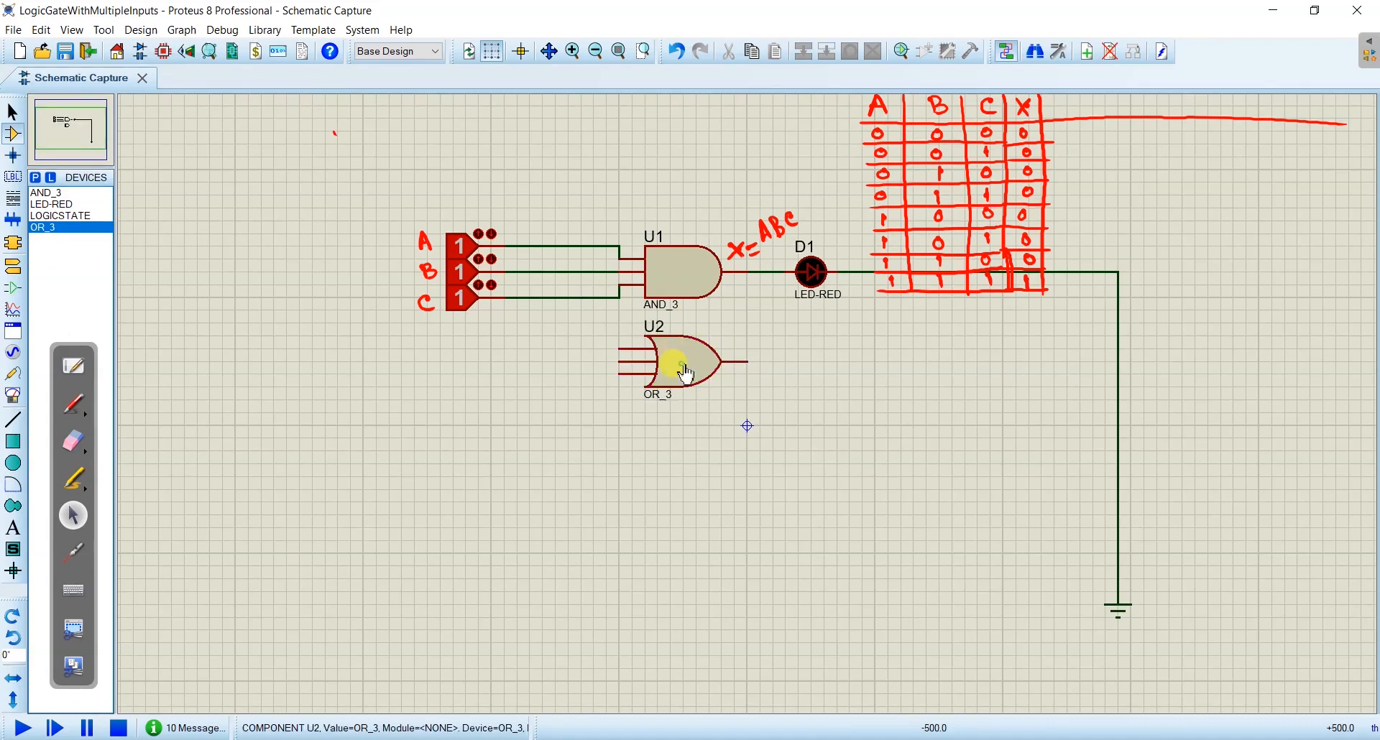
# - Branch wires from the input A and input B lines to the OR gate's upper and middle inputs
pyautogui.click(530, 246)
pyautogui.click(530, 349)
pyautogui.click(622, 347)
pyautogui.click(542, 272)
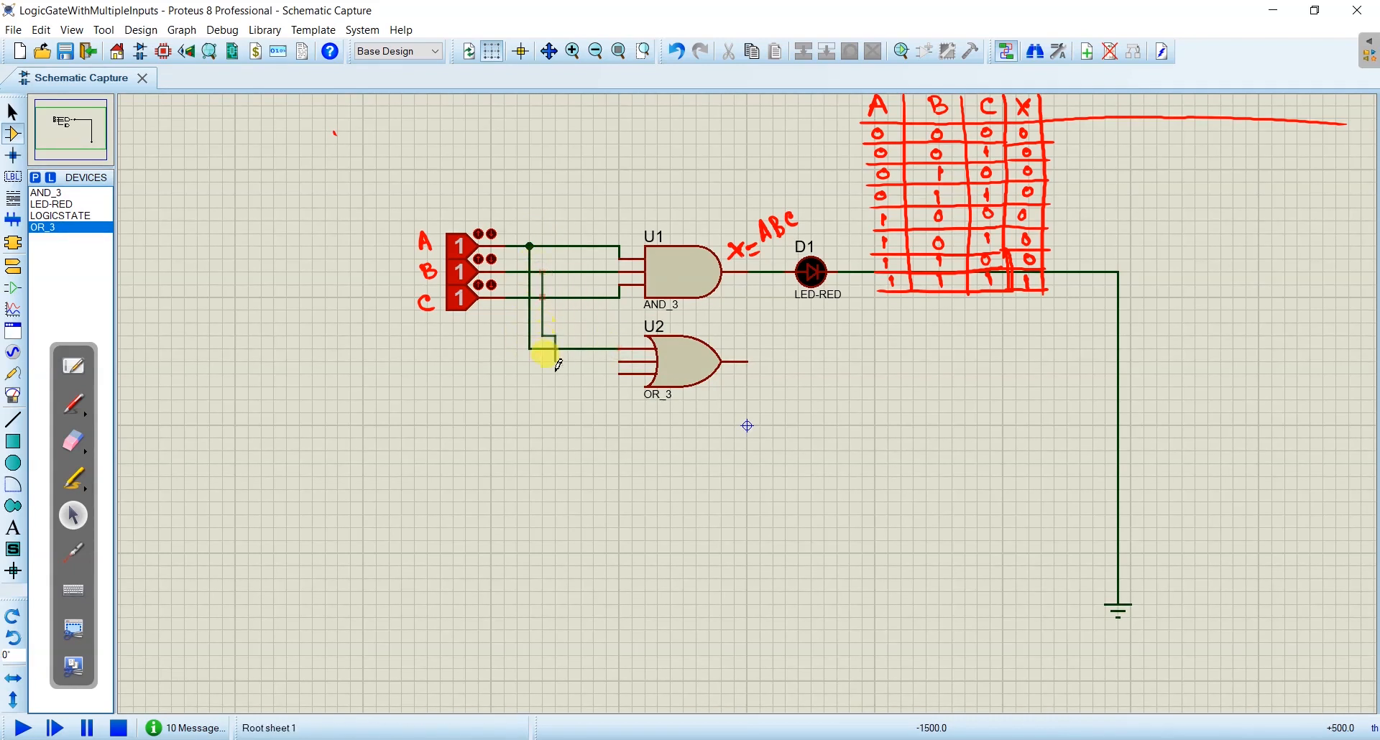
pyautogui.click(622, 361)
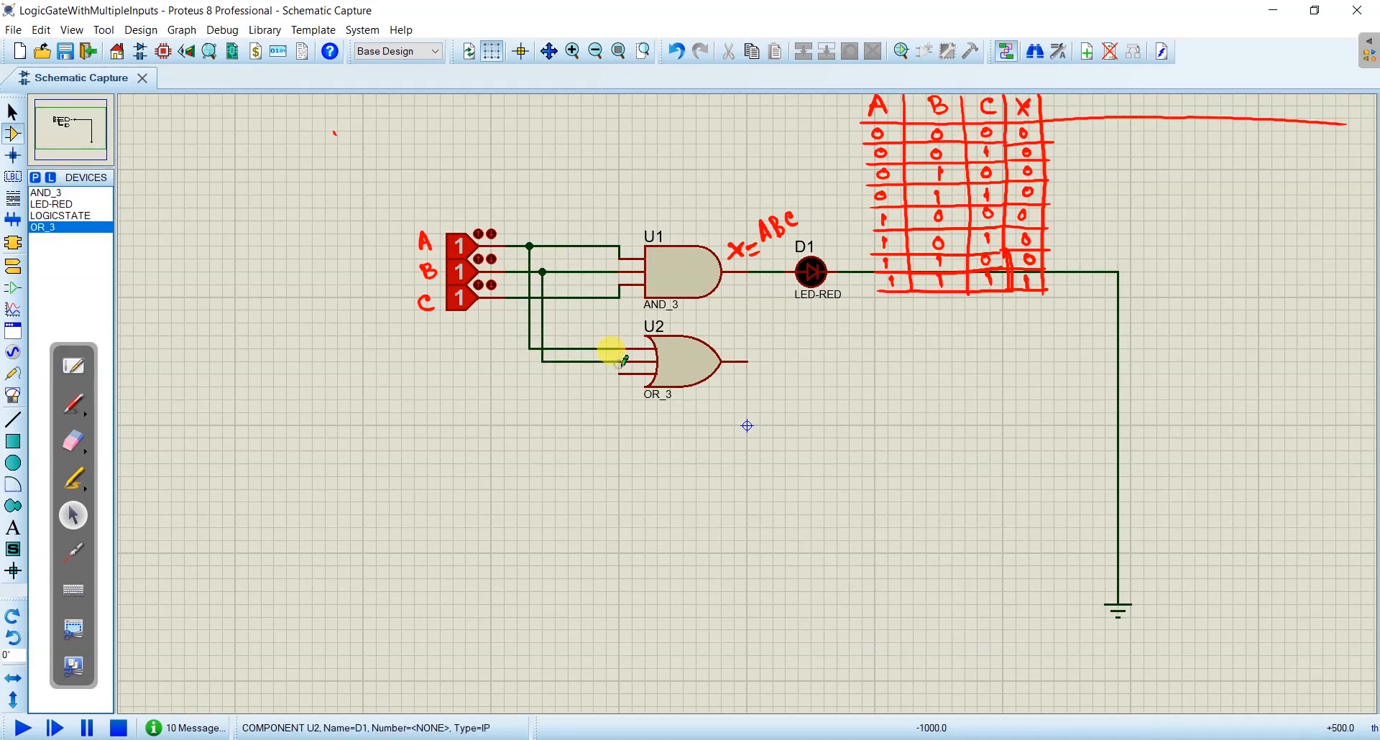
# - Branch another wire from the input B line down to the OR gate's lowest input
pyautogui.click(560, 298)
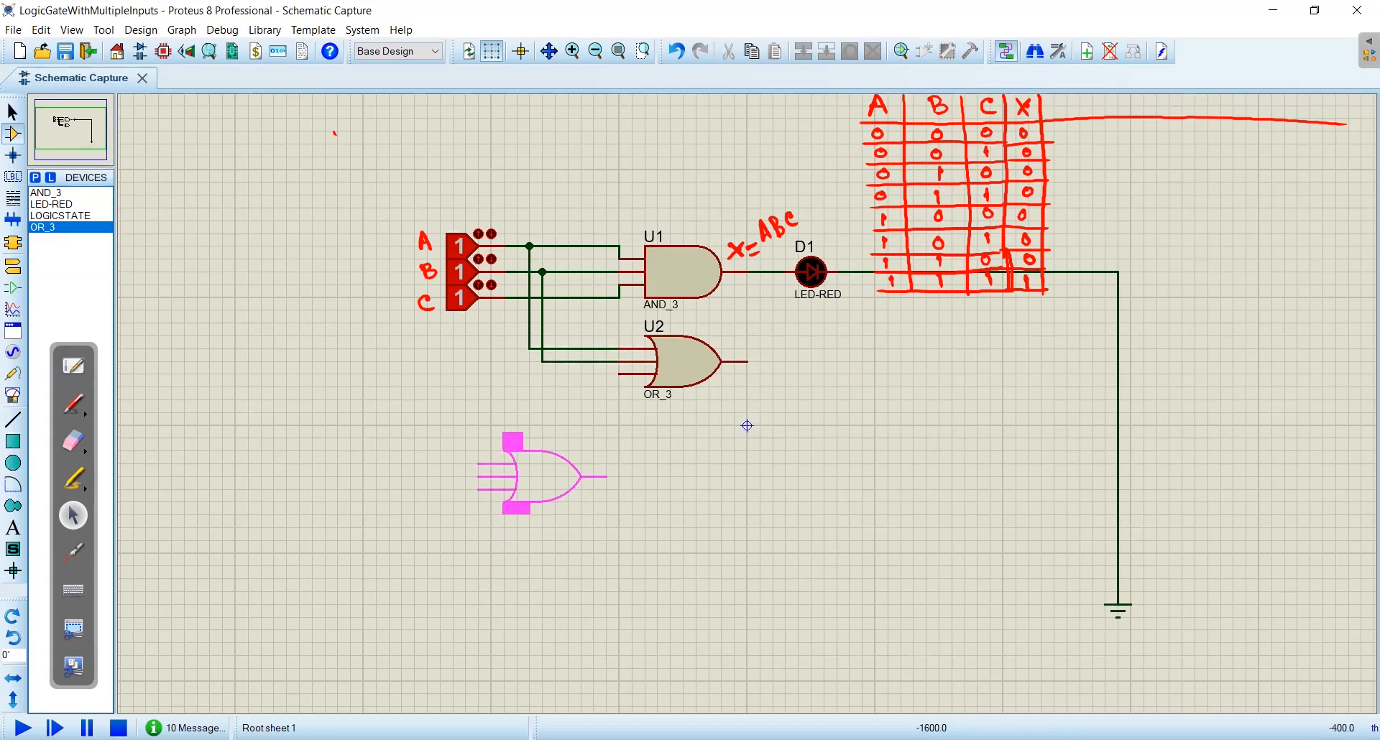
pyautogui.click(553, 271)
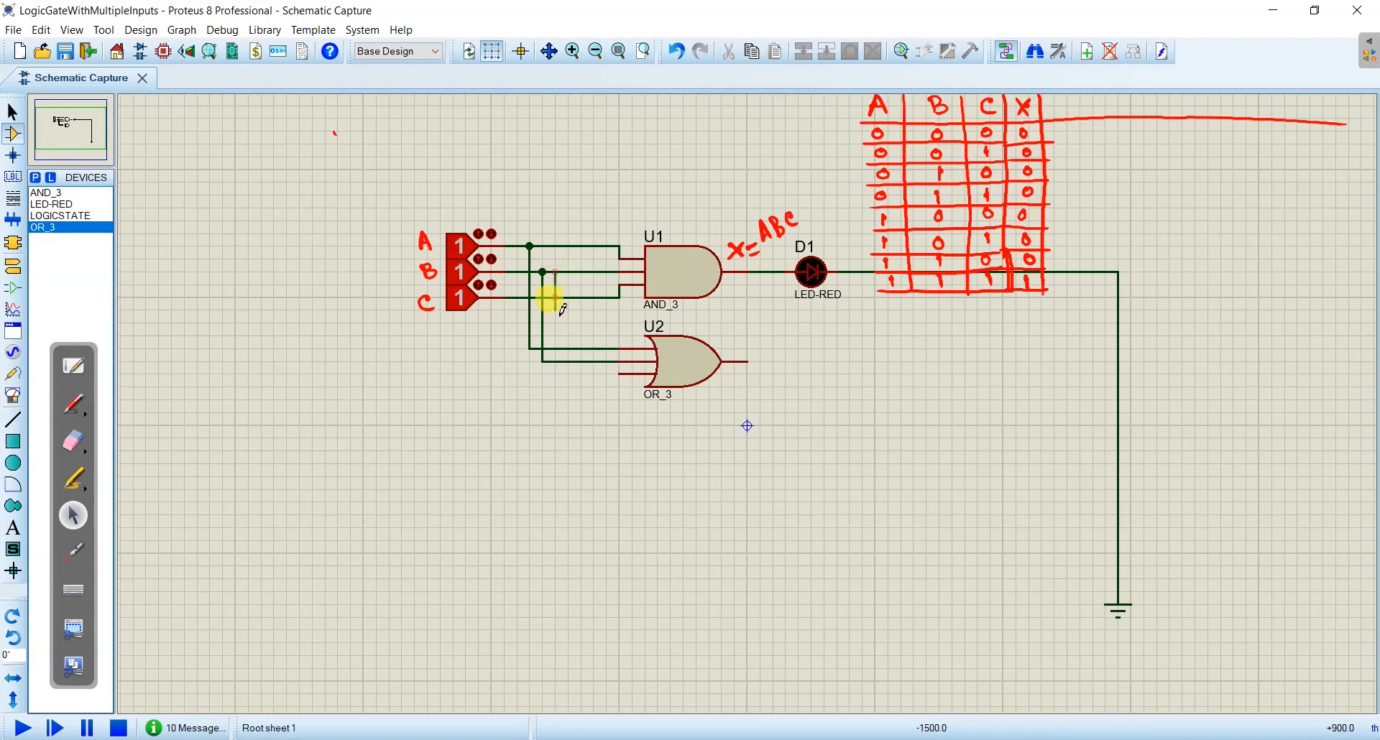
pyautogui.click(586, 371)
pyautogui.moveTo(585, 372); pyautogui.dragTo(559, 371)
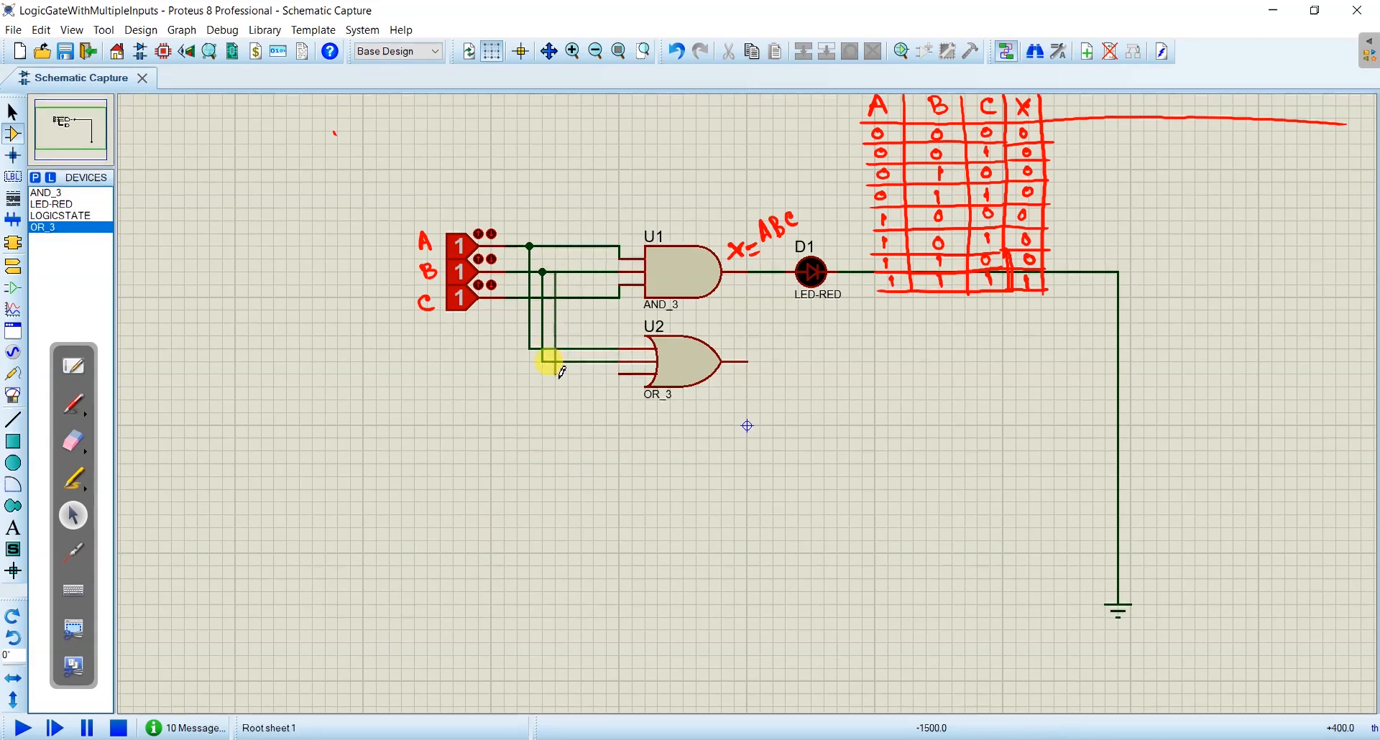
pyautogui.click(556, 373)
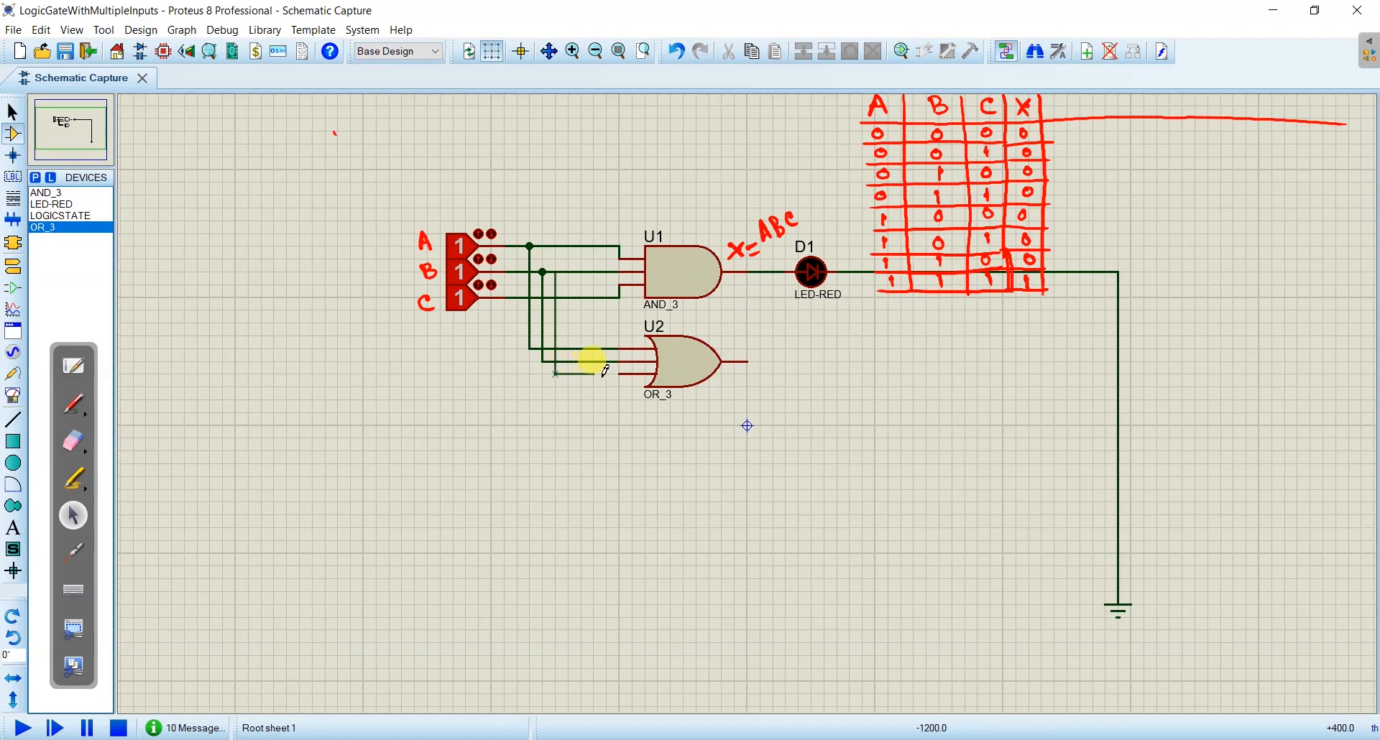
pyautogui.click(623, 370)
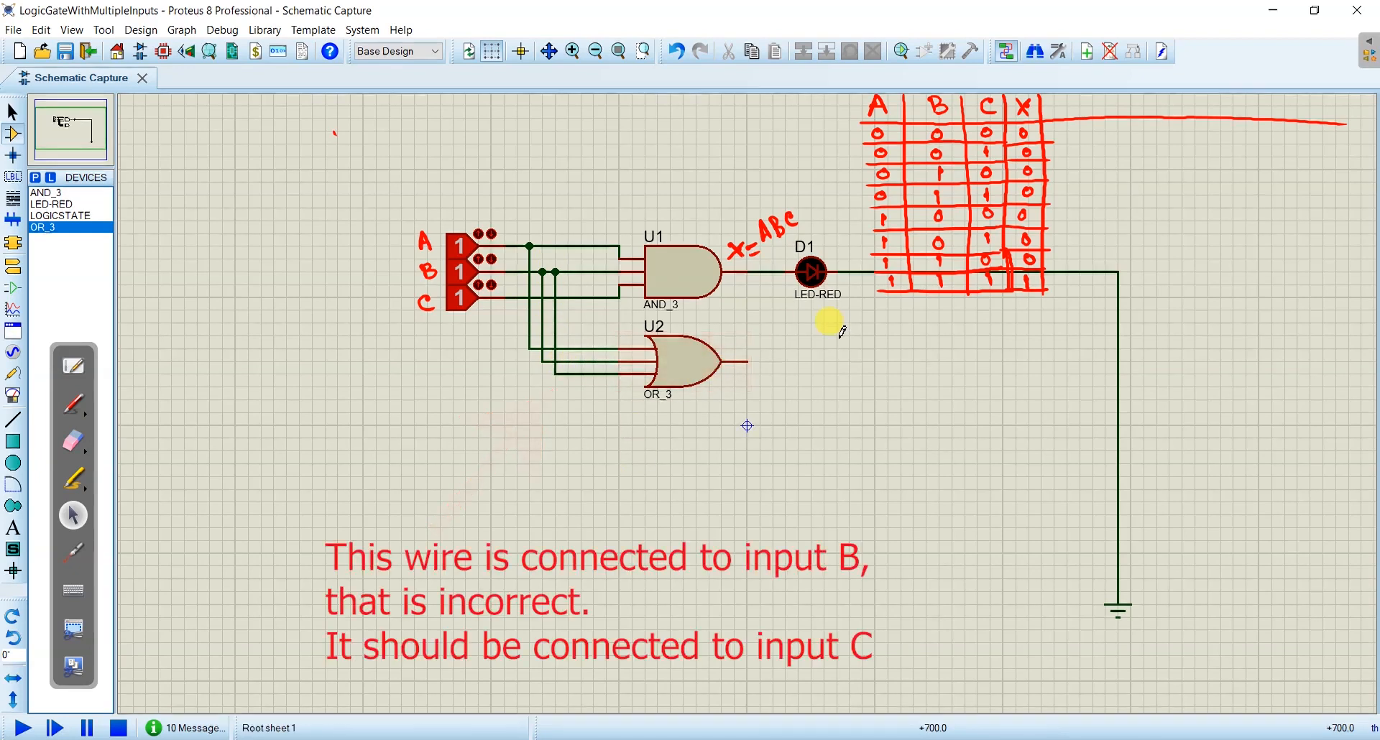
# - Place a second LED-RED below D1, rotate it anti-clockwise and move it in line with the OR gate's output
pyautogui.click(55, 205)
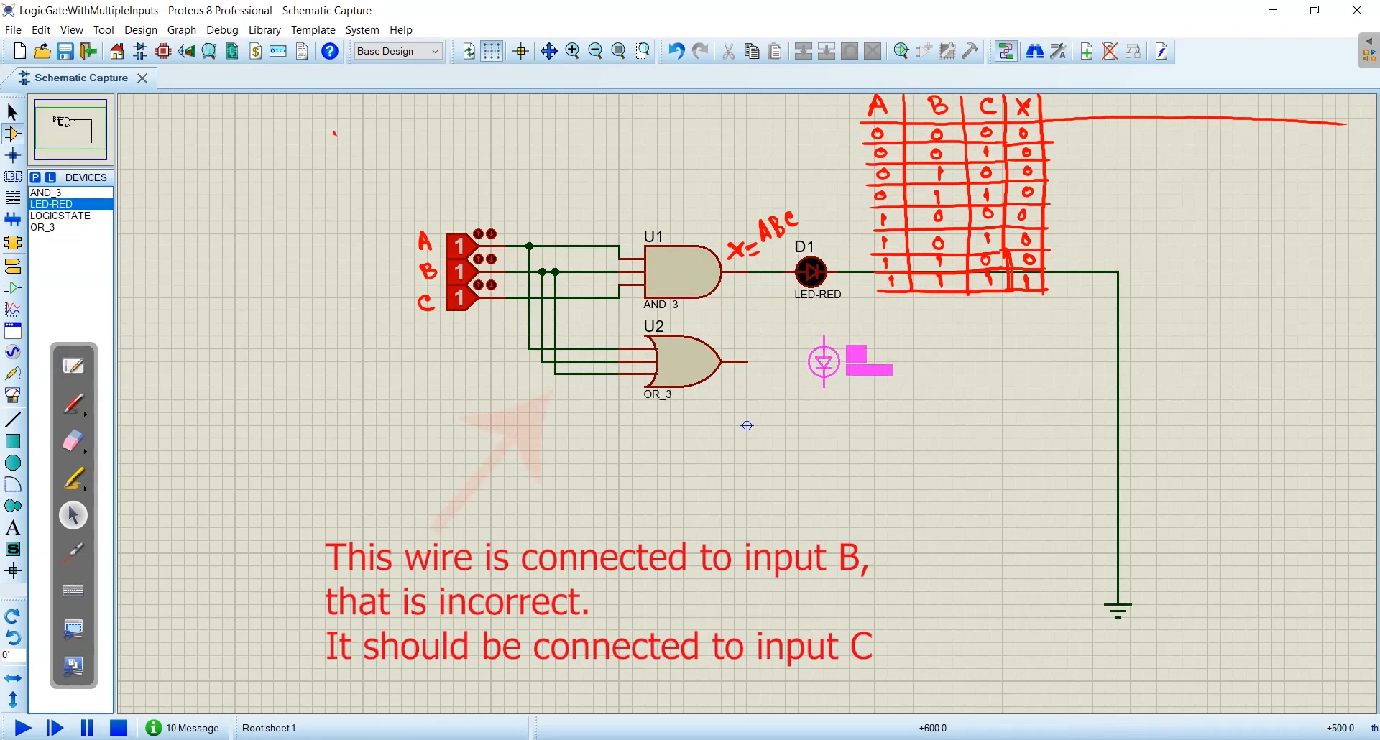
pyautogui.click(810, 373)
pyautogui.rightClick(817, 379)
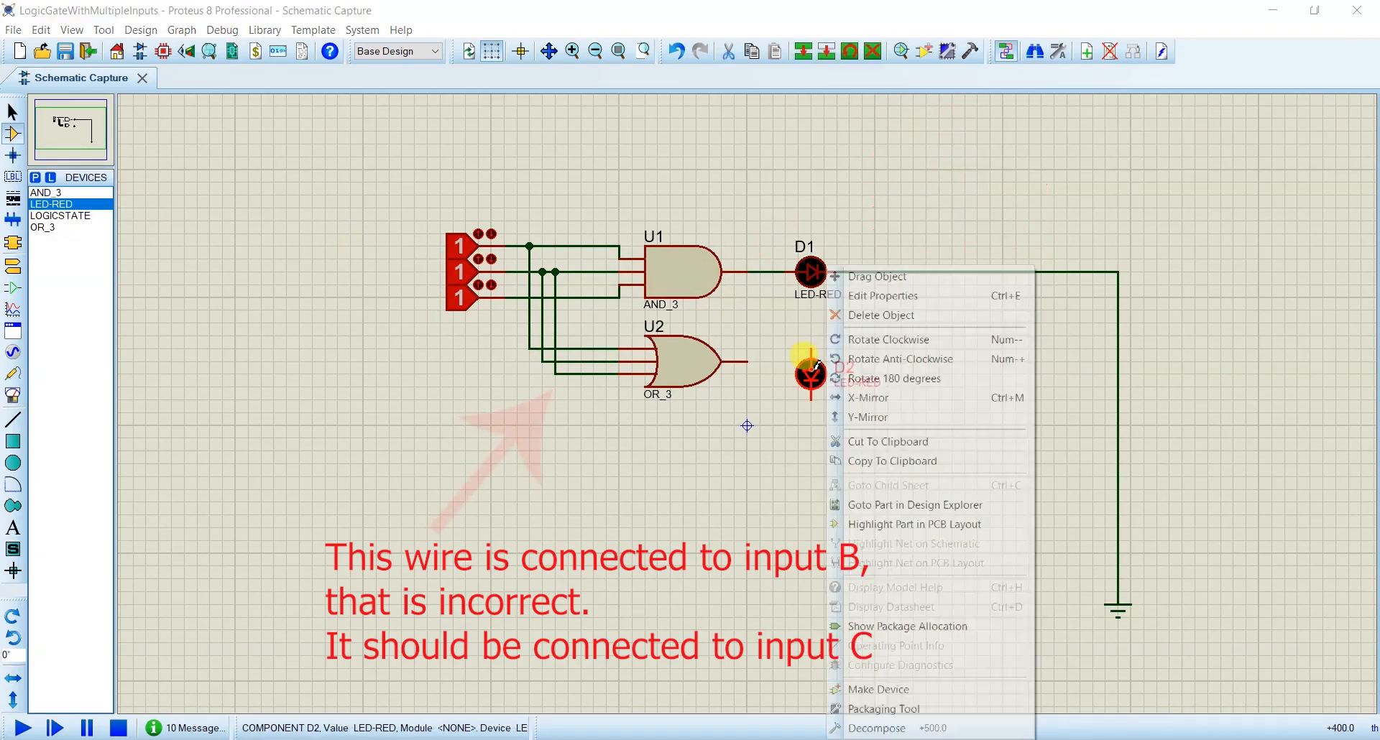
pyautogui.click(875, 358)
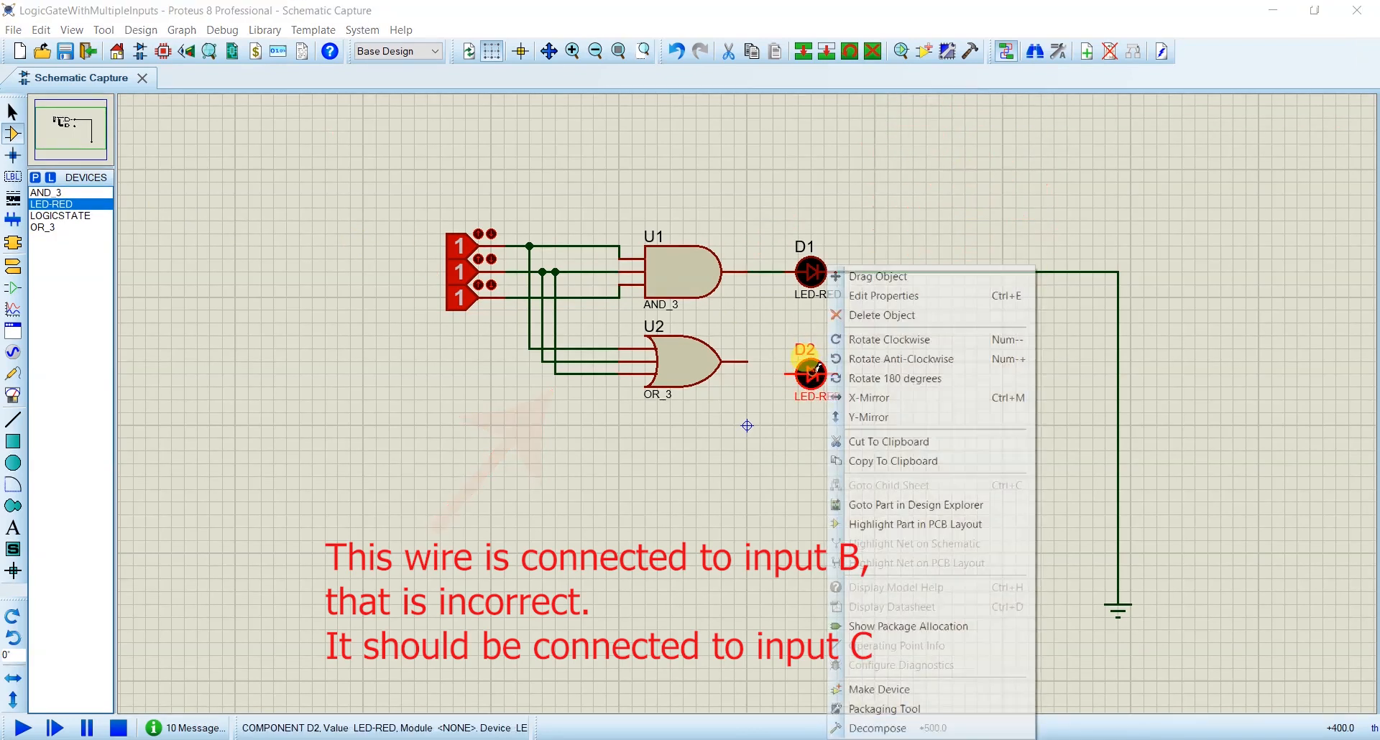
pyautogui.click(873, 277)
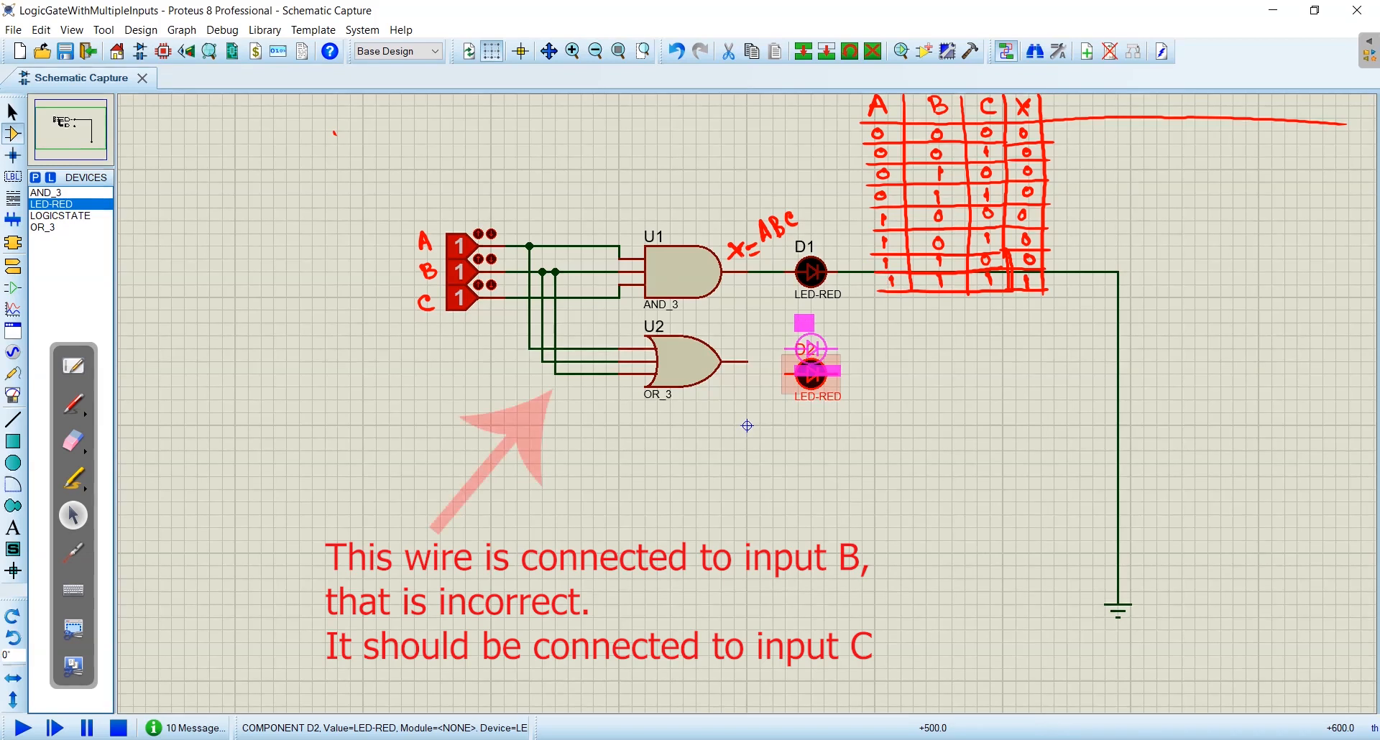
pyautogui.click(810, 361)
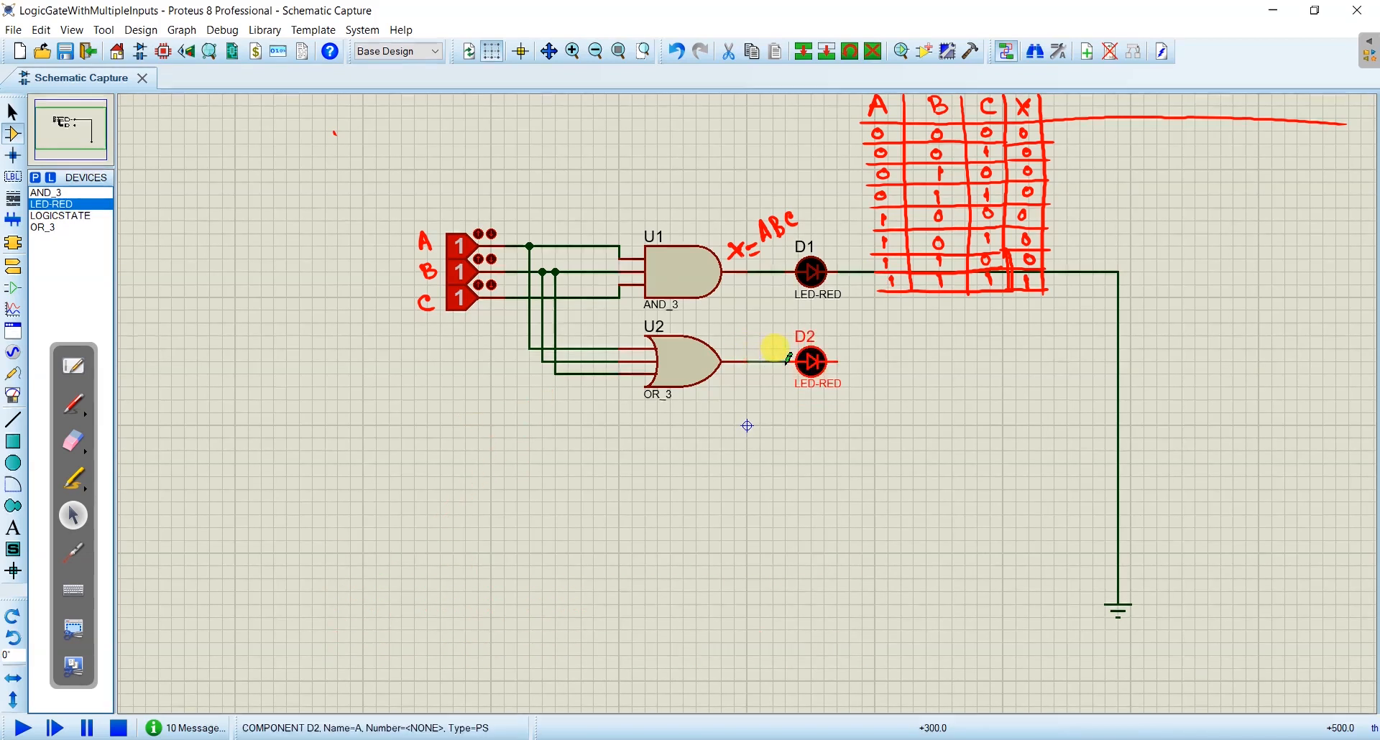
# - Wire the OR gate's output to LED D2 and connect the LED's other end to the vertical ground line
pyautogui.click(837, 361)
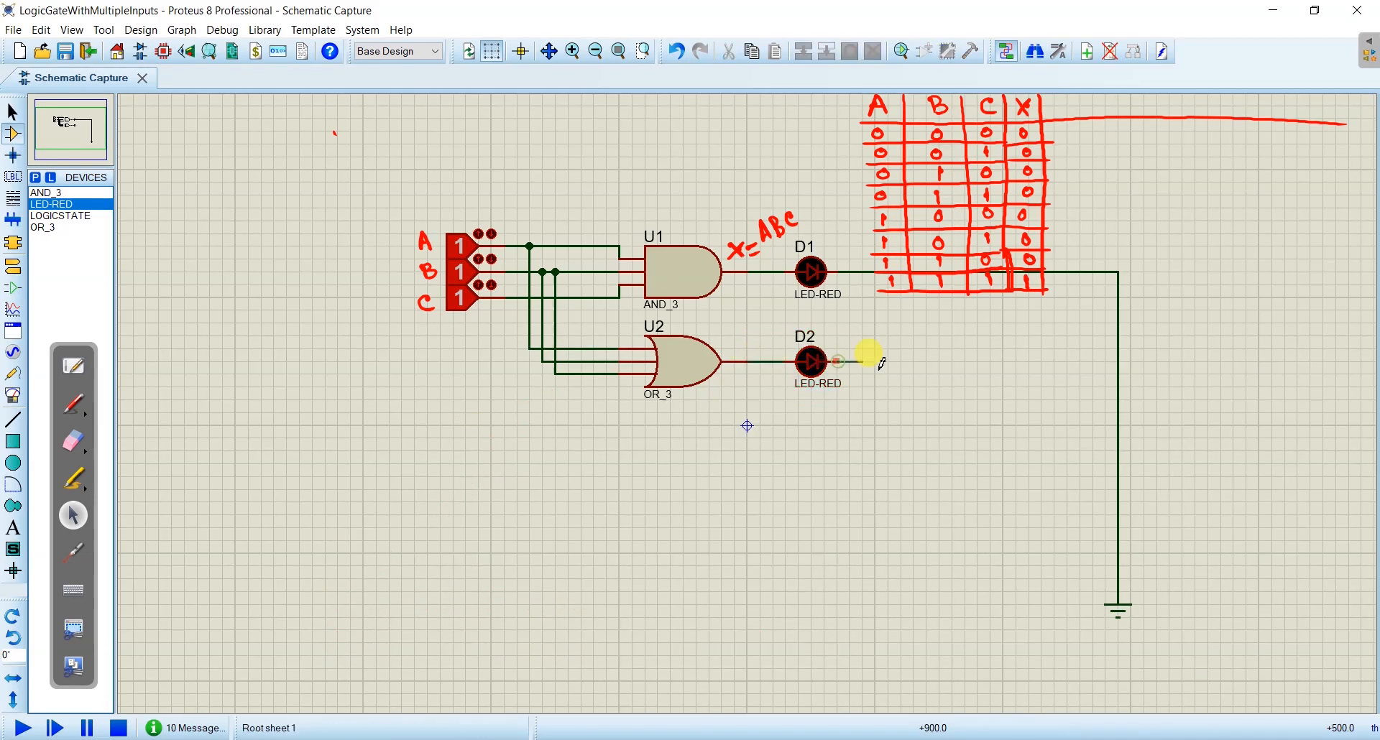
pyautogui.click(1117, 359)
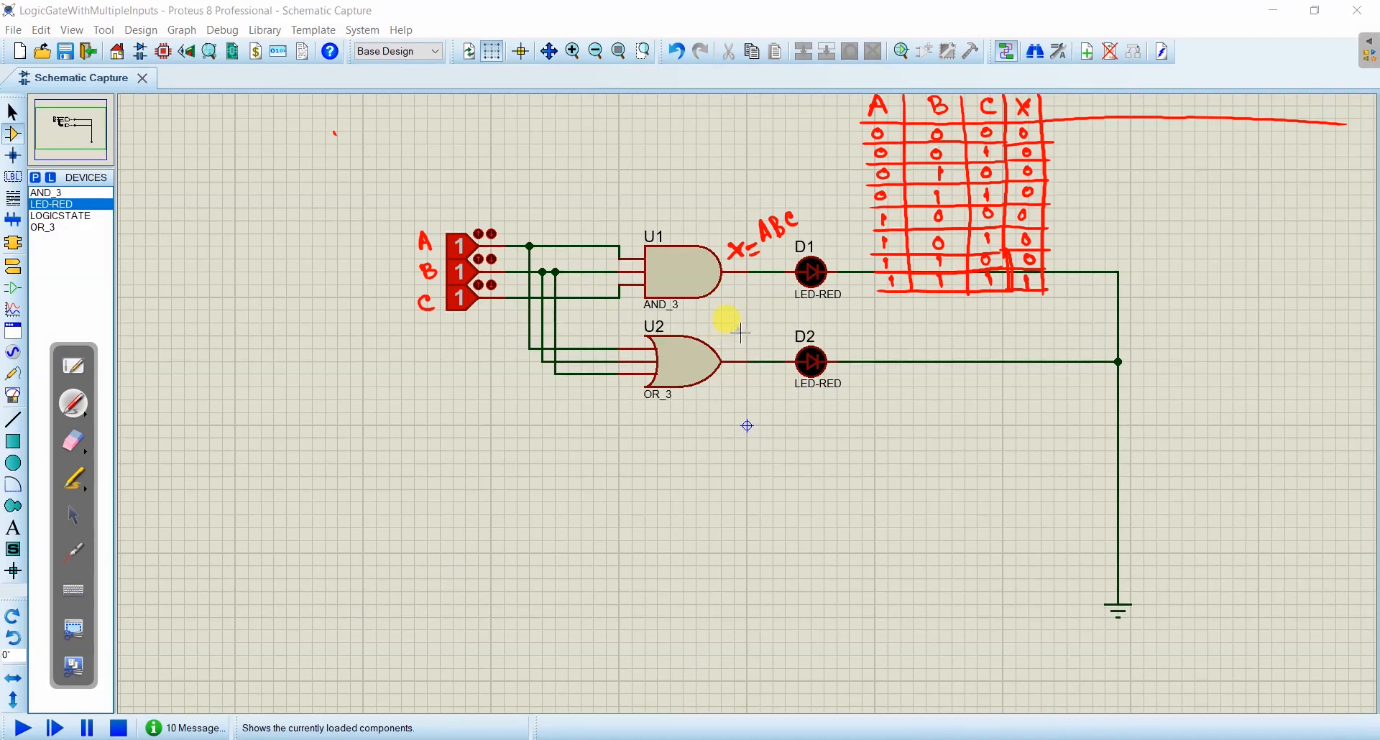
# - Annotate the OR gate's output with the handwritten expression Y=A+B+C
pyautogui.moveTo(731, 324)
pyautogui.mouseDown()
pyautogui.moveTo(721, 344)
pyautogui.moveTo(745, 339)
pyautogui.mouseUp()
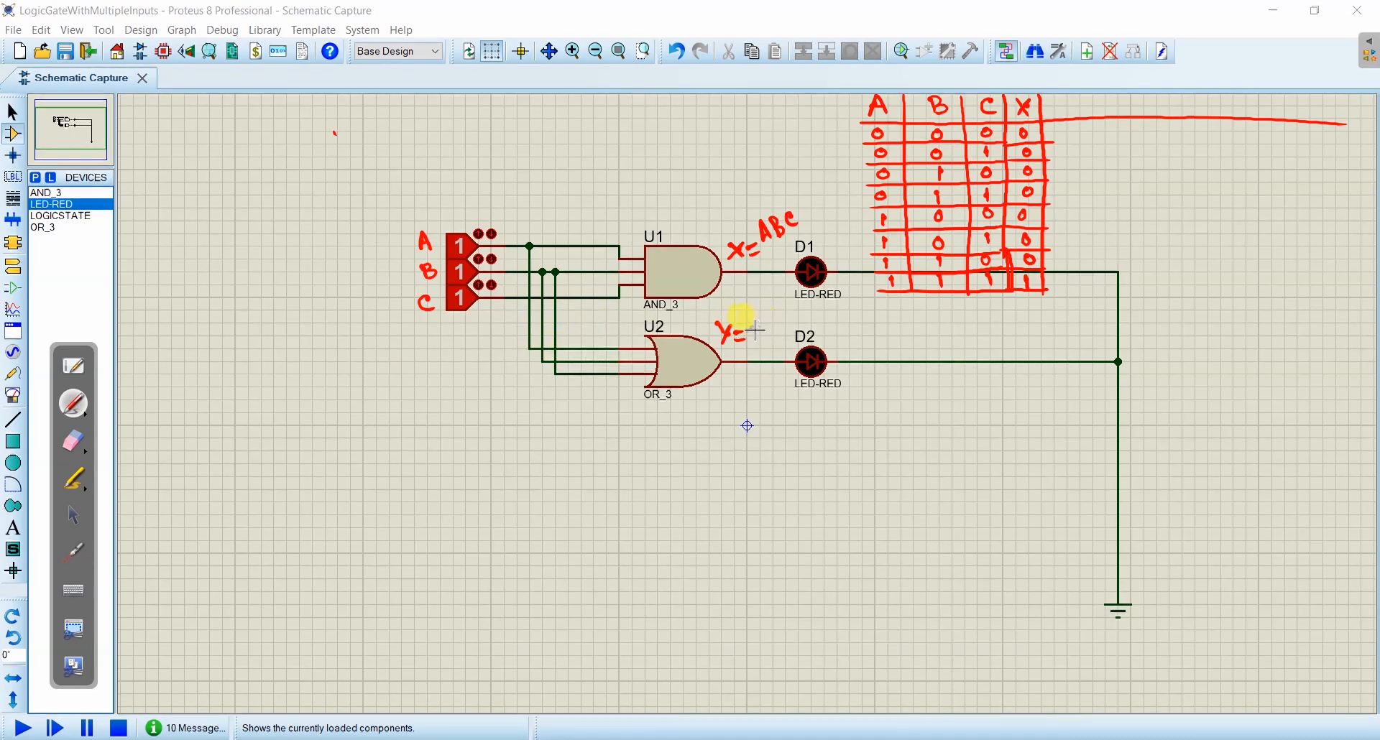
pyautogui.moveTo(750, 330); pyautogui.dragTo(758, 329)
pyautogui.moveTo(767, 321); pyautogui.dragTo(779, 329)
pyautogui.moveTo(795, 316); pyautogui.dragTo(796, 328)
pyautogui.moveTo(791, 322); pyautogui.dragTo(817, 326)
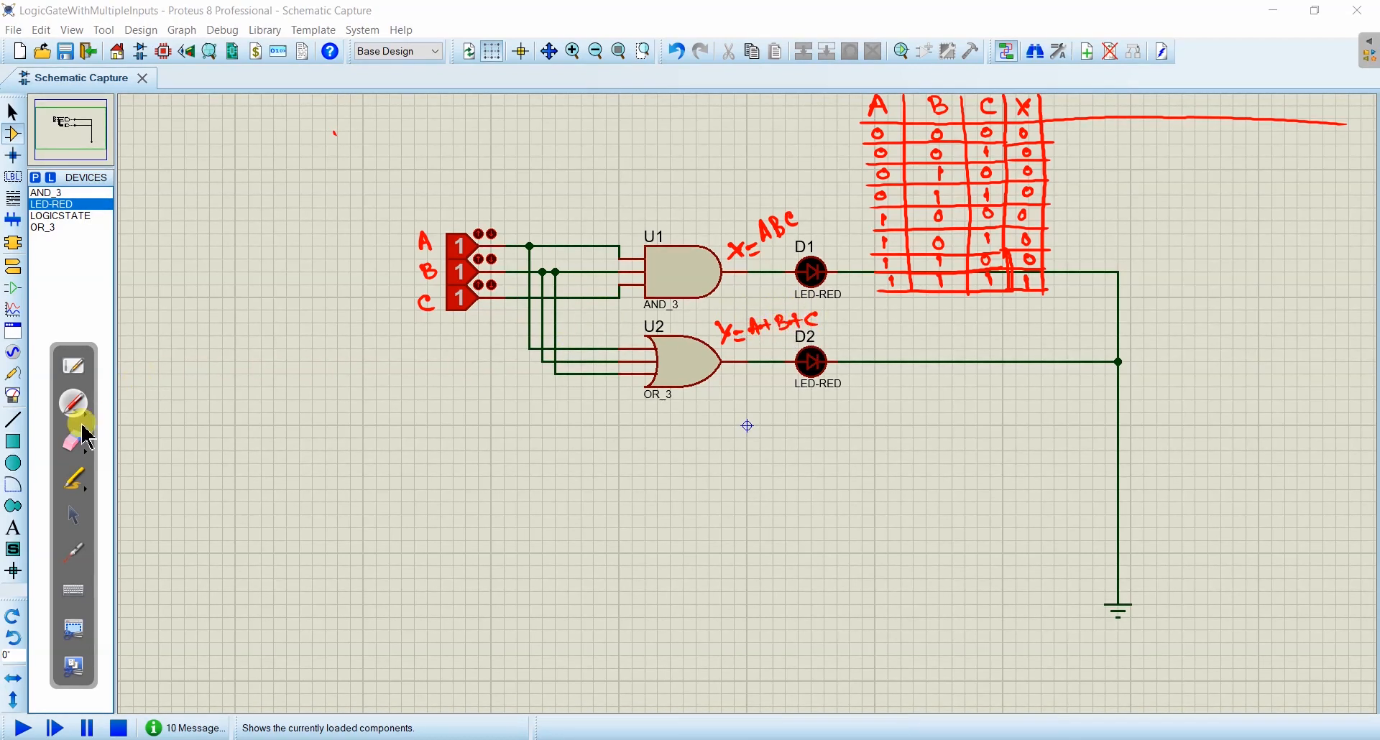
# - Add a blue Y column beside the truth table's X column and fill its rows with 0, 1, 1, 1, 1, 1, 1, 1
pyautogui.moveTo(1054, 96); pyautogui.dragTo(1058, 111)
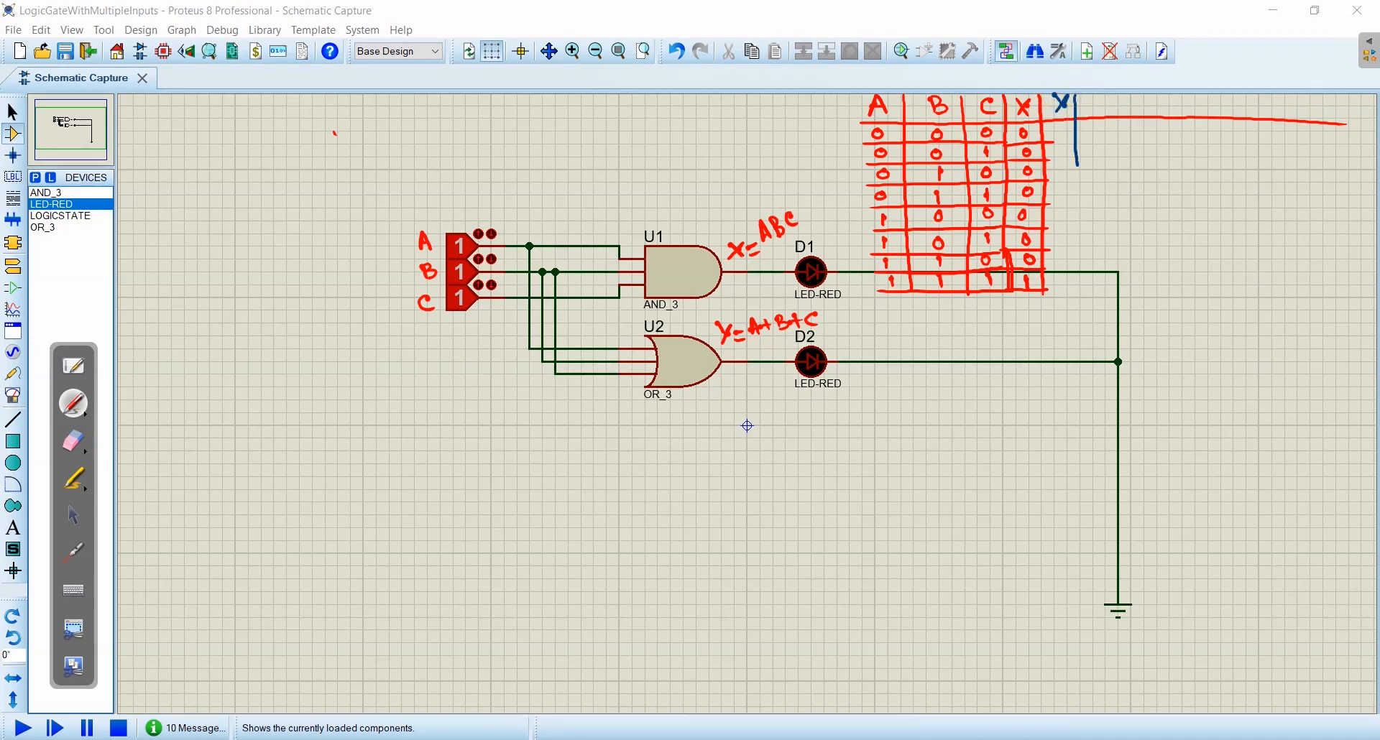
pyautogui.moveTo(1045, 144)
pyautogui.mouseDown()
pyautogui.moveTo(1092, 143)
pyautogui.moveTo(1077, 179)
pyautogui.moveTo(1085, 250)
pyautogui.moveTo(1055, 268)
pyautogui.moveTo(1085, 269)
pyautogui.moveTo(1080, 291)
pyautogui.mouseUp()
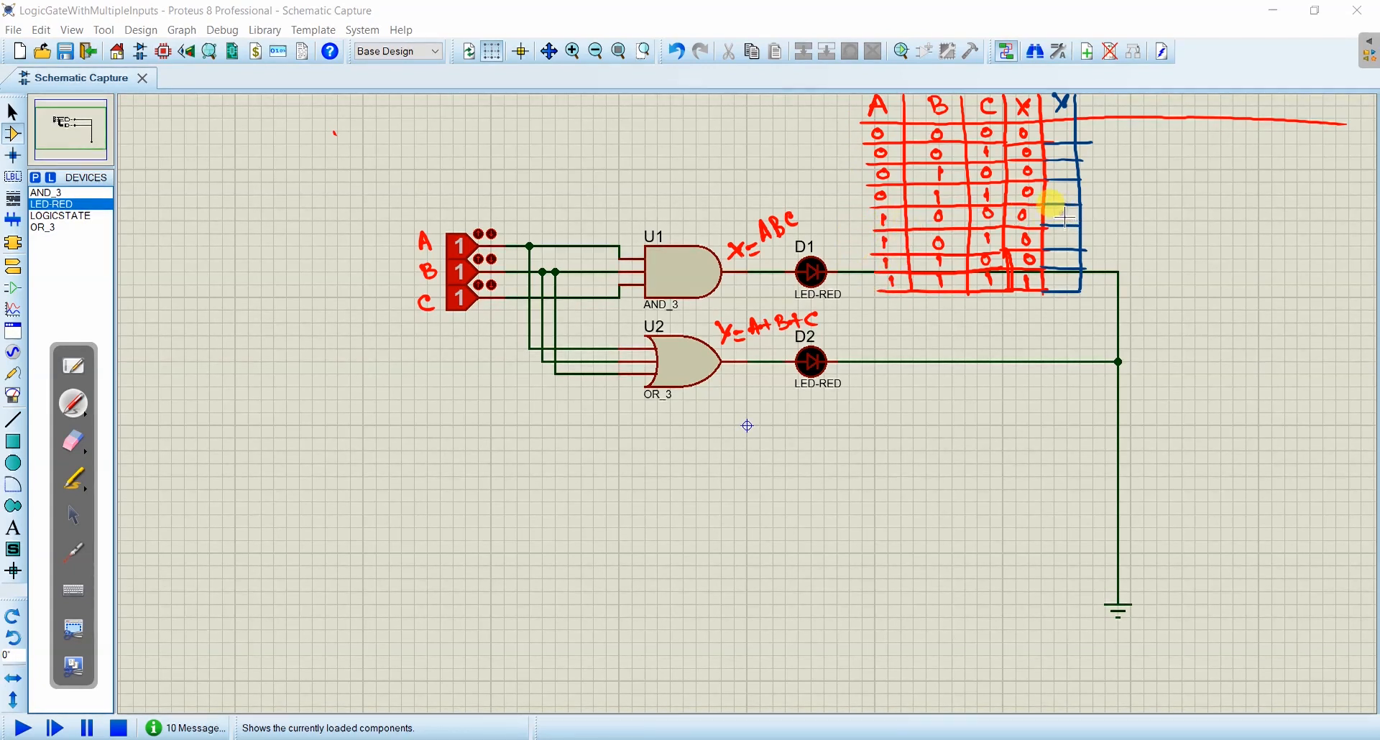
pyautogui.moveTo(1059, 209); pyautogui.dragTo(1061, 264)
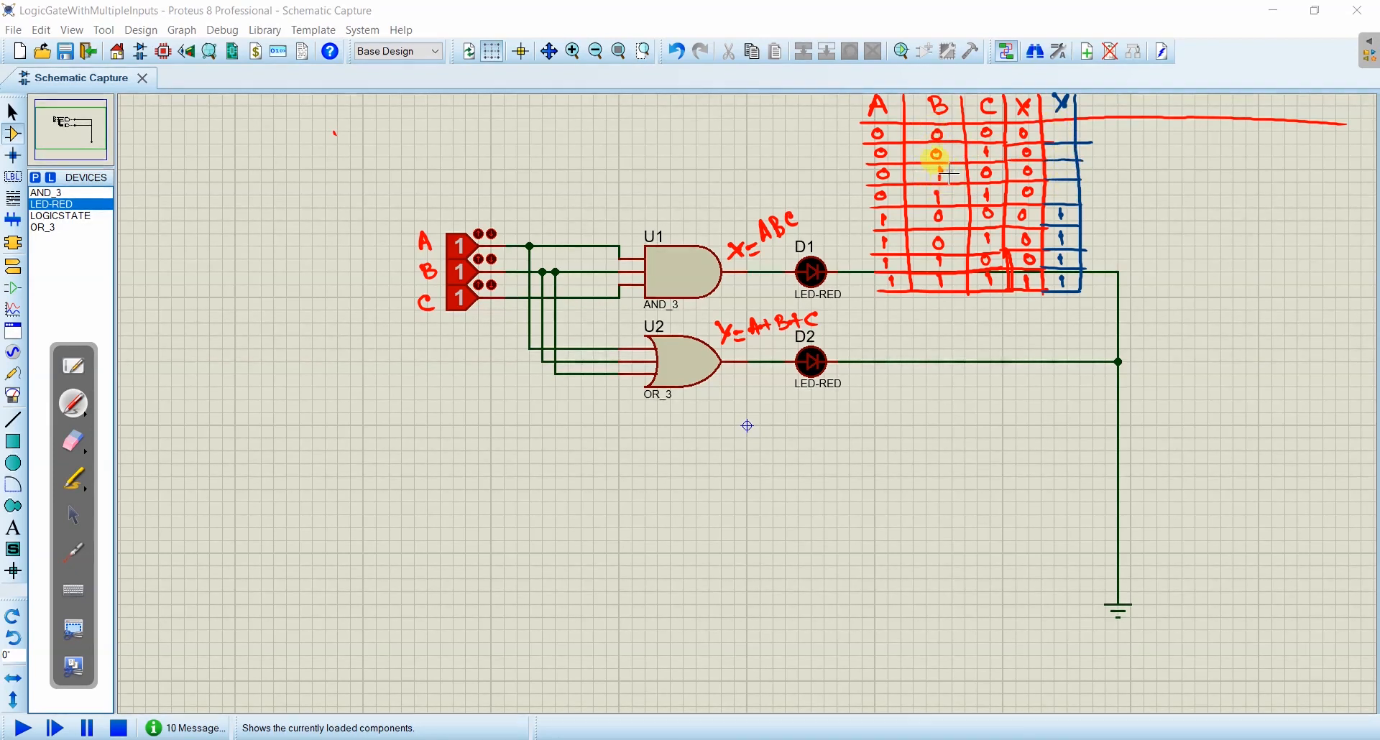
pyautogui.moveTo(1060, 174); pyautogui.dragTo(1062, 188)
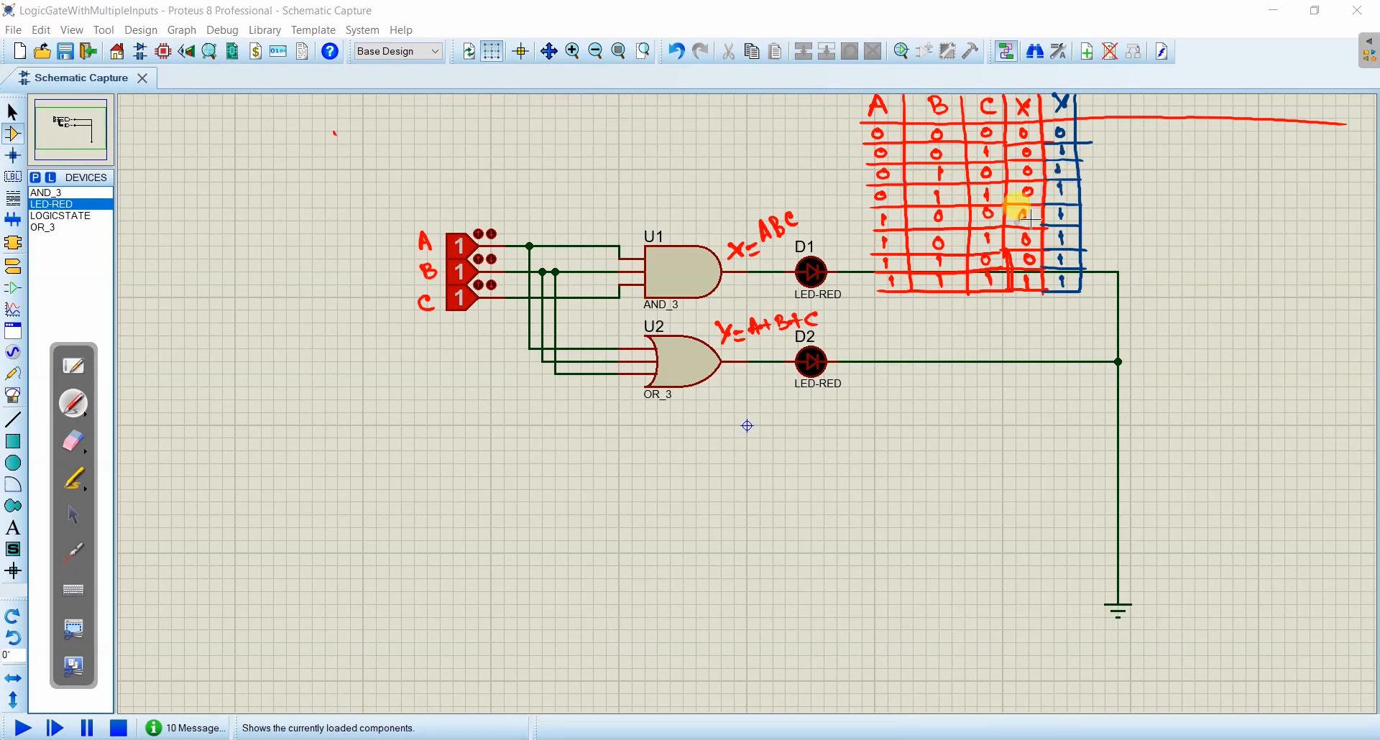
# - Test the gates in the running simulation by setting all inputs to 0, then raising B and C to 1
pyautogui.click(74, 515)
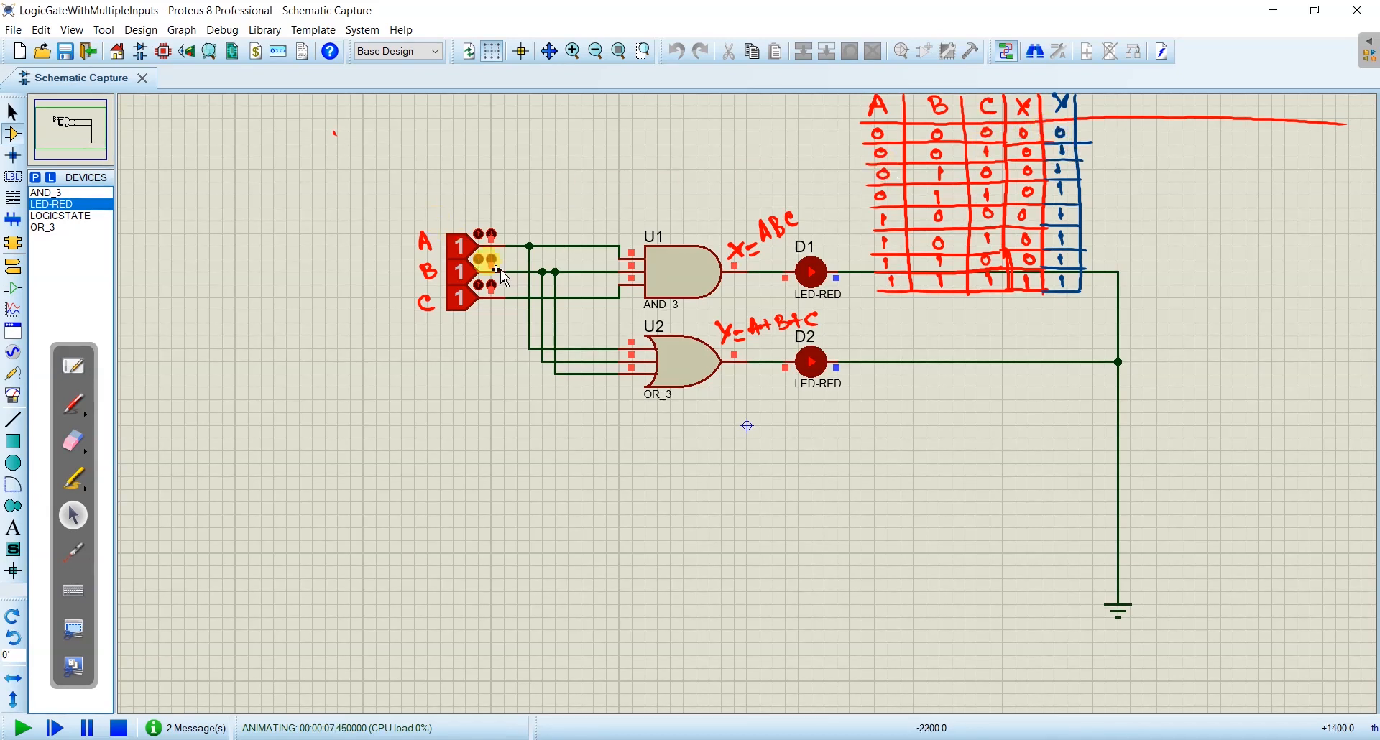
pyautogui.click(460, 246)
pyautogui.click(460, 272)
pyautogui.click(460, 297)
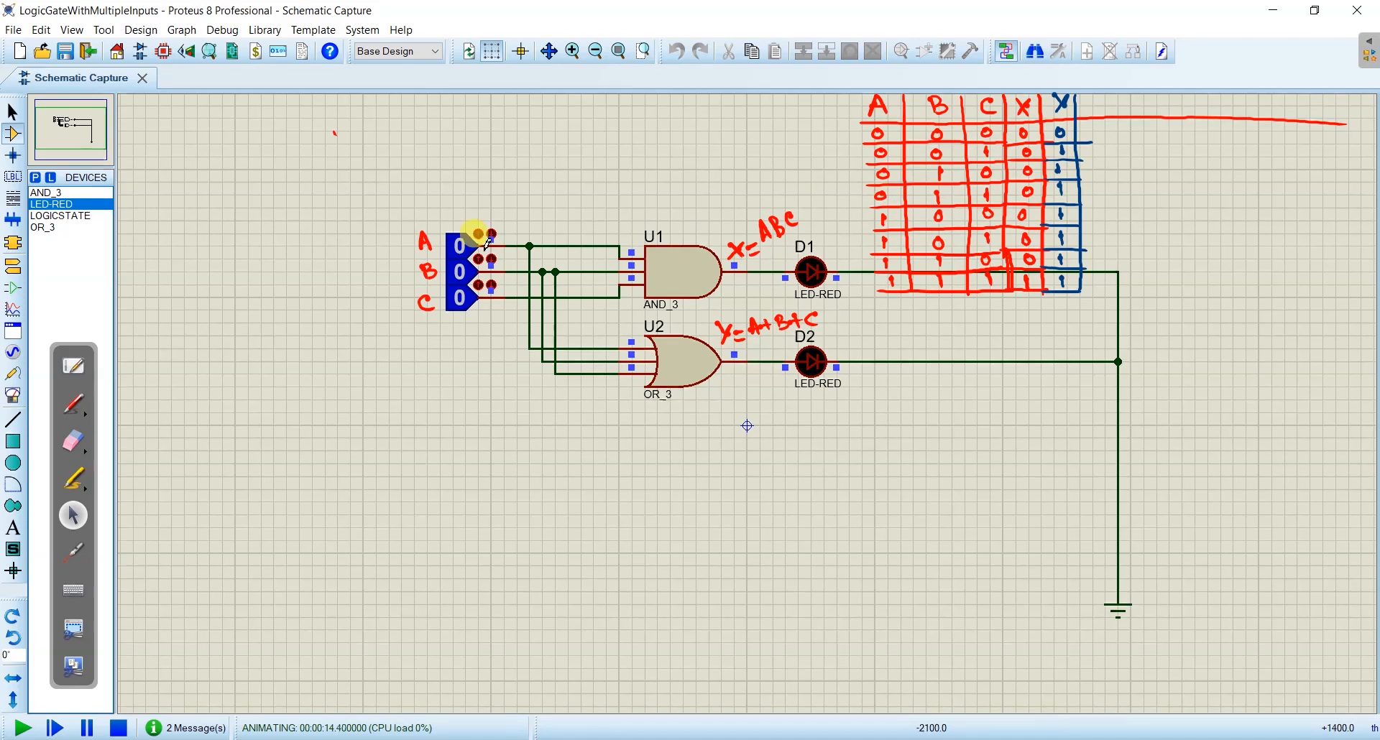
pyautogui.click(460, 271)
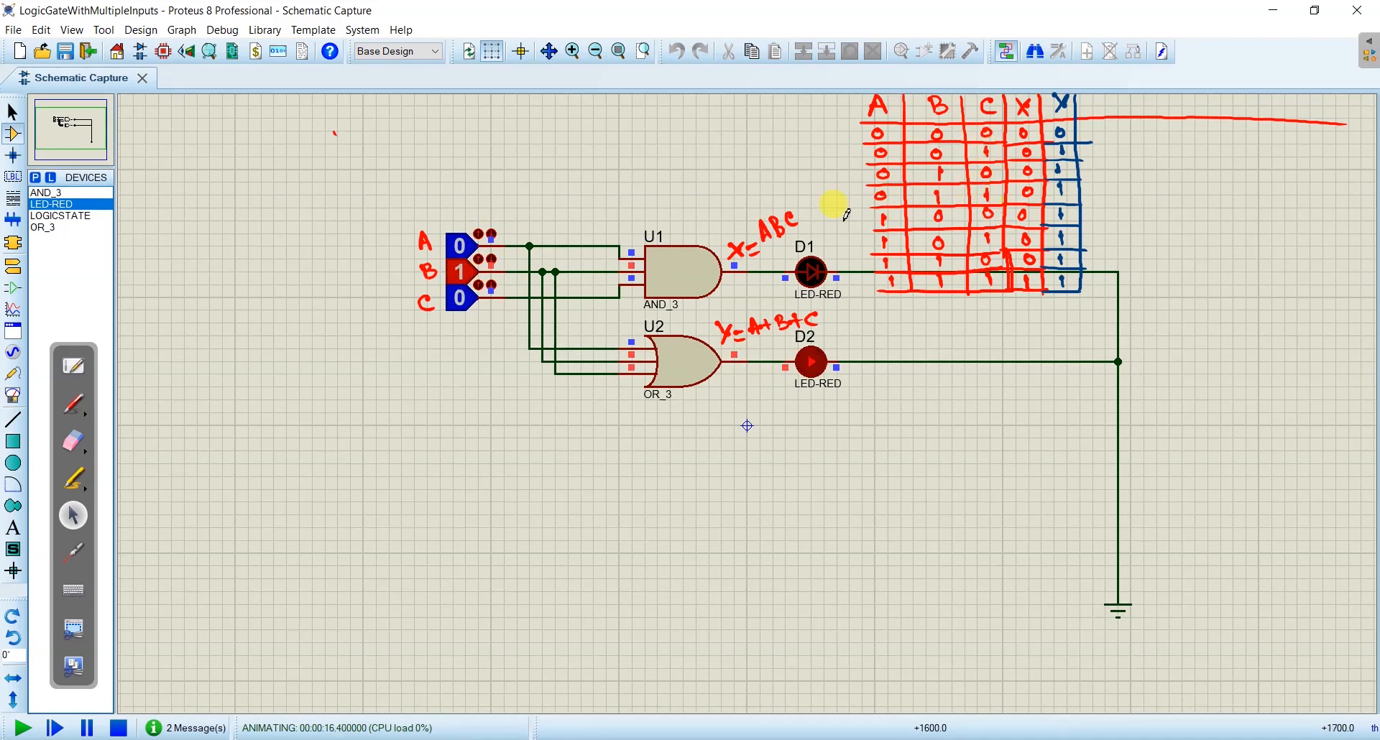
pyautogui.click(460, 298)
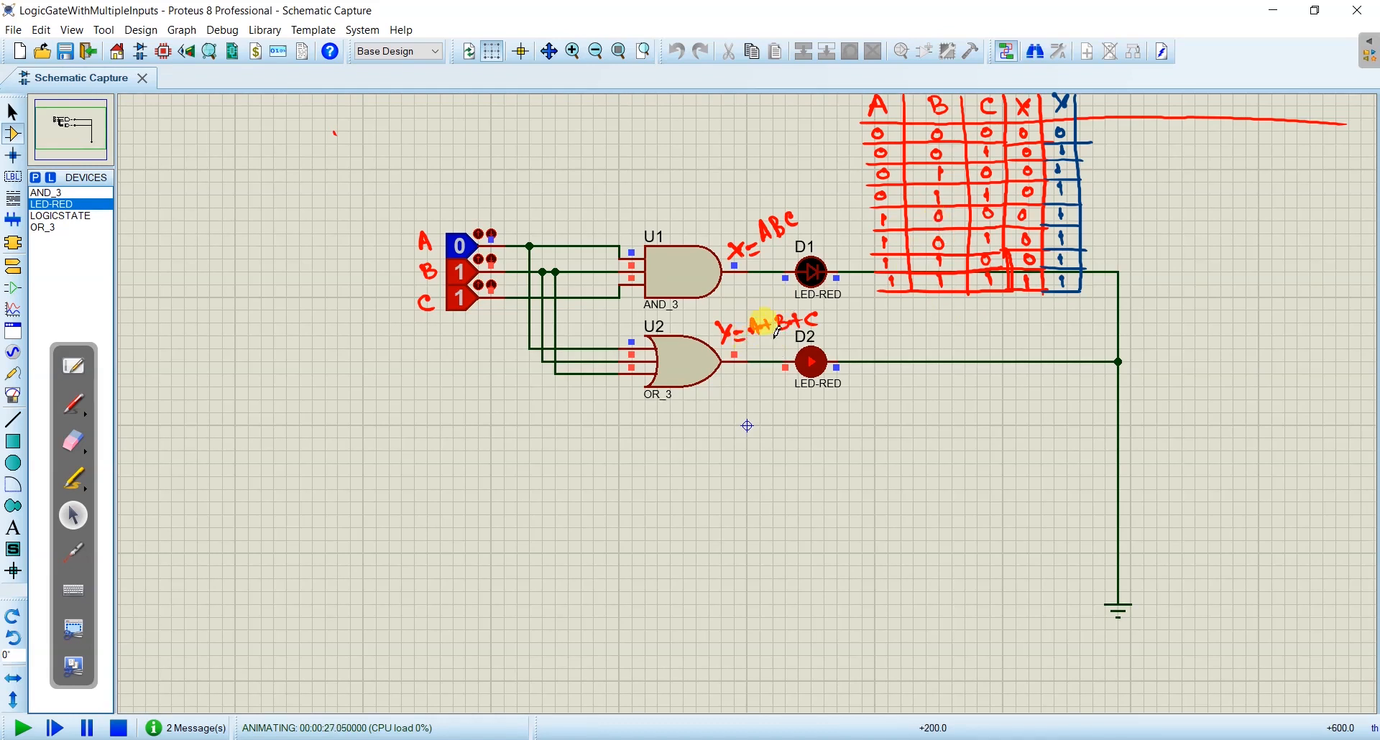
# - Search the device library for nand and add the three-input NAND_3 primitive to the device list
pyautogui.hotkey('alt', 'Tab')
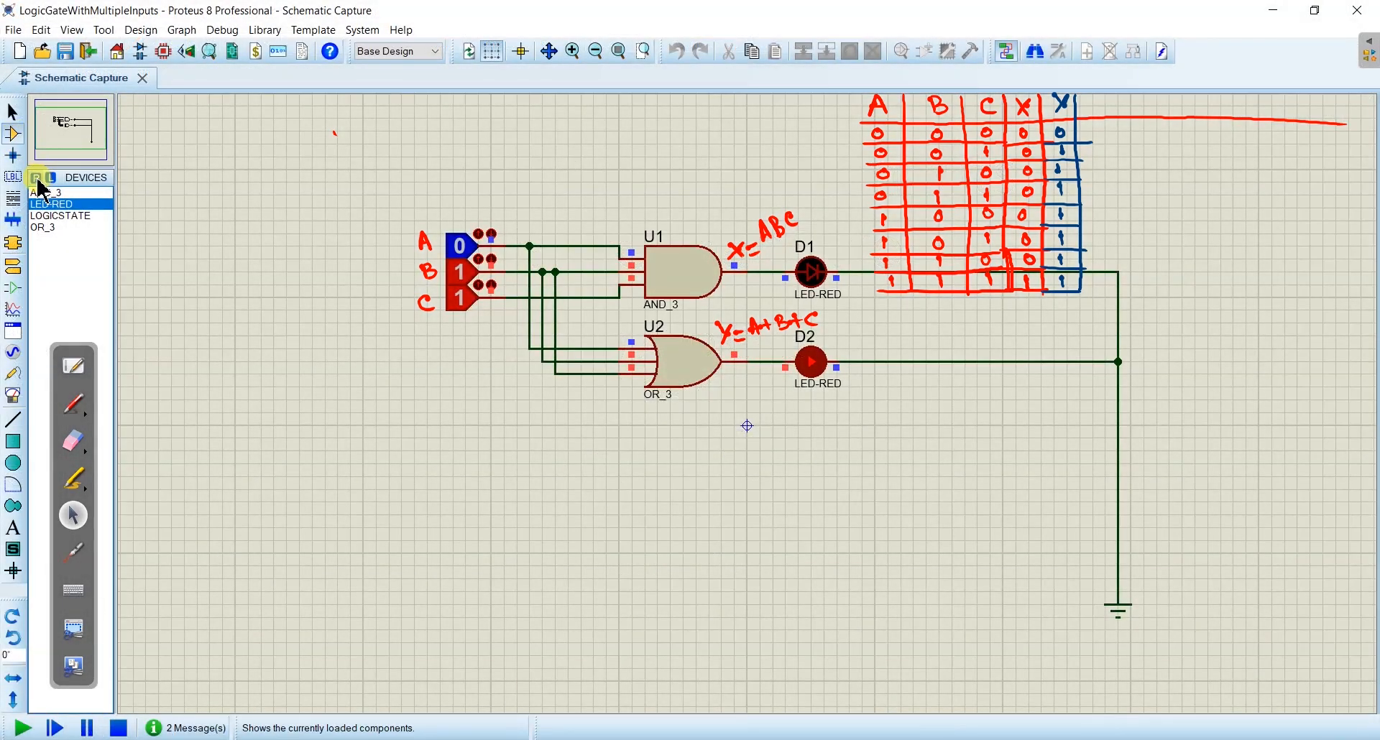
pyautogui.click(36, 178)
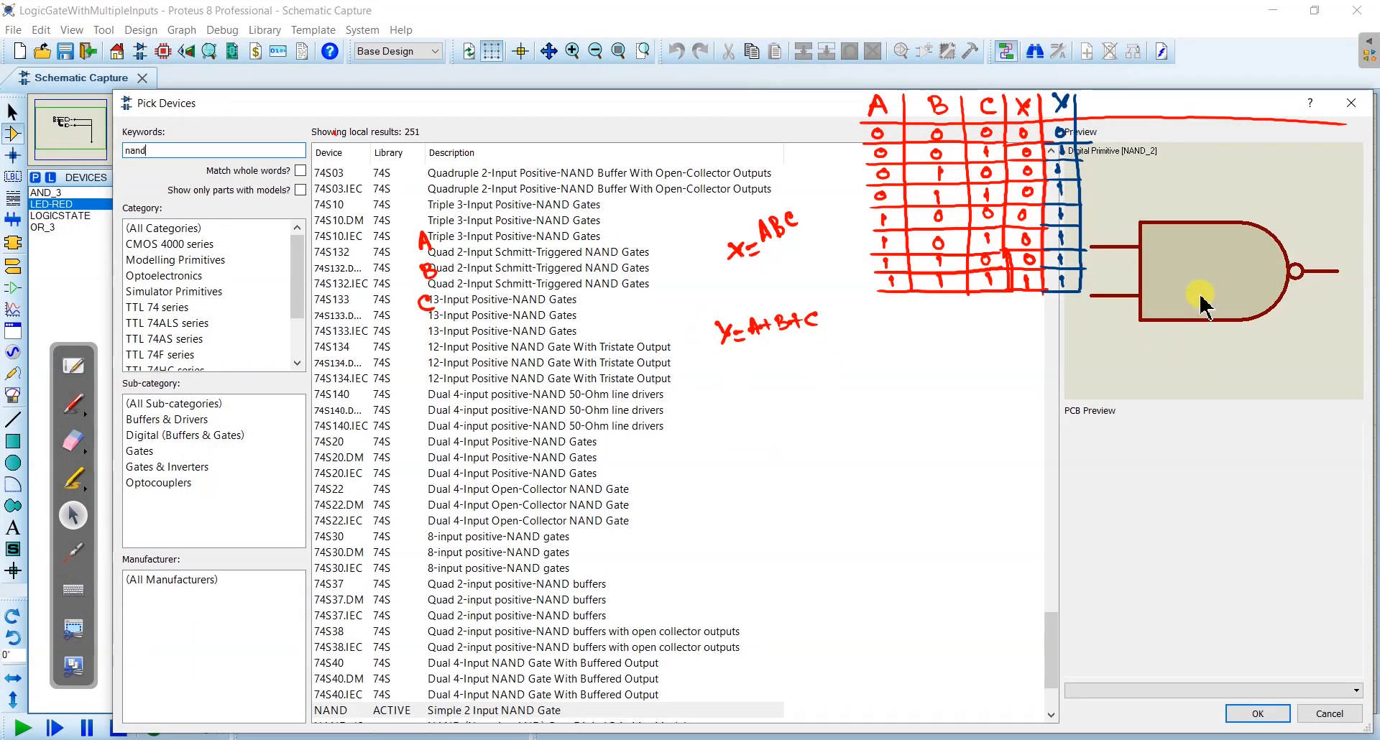
pyautogui.scroll(-3, 780, 528)
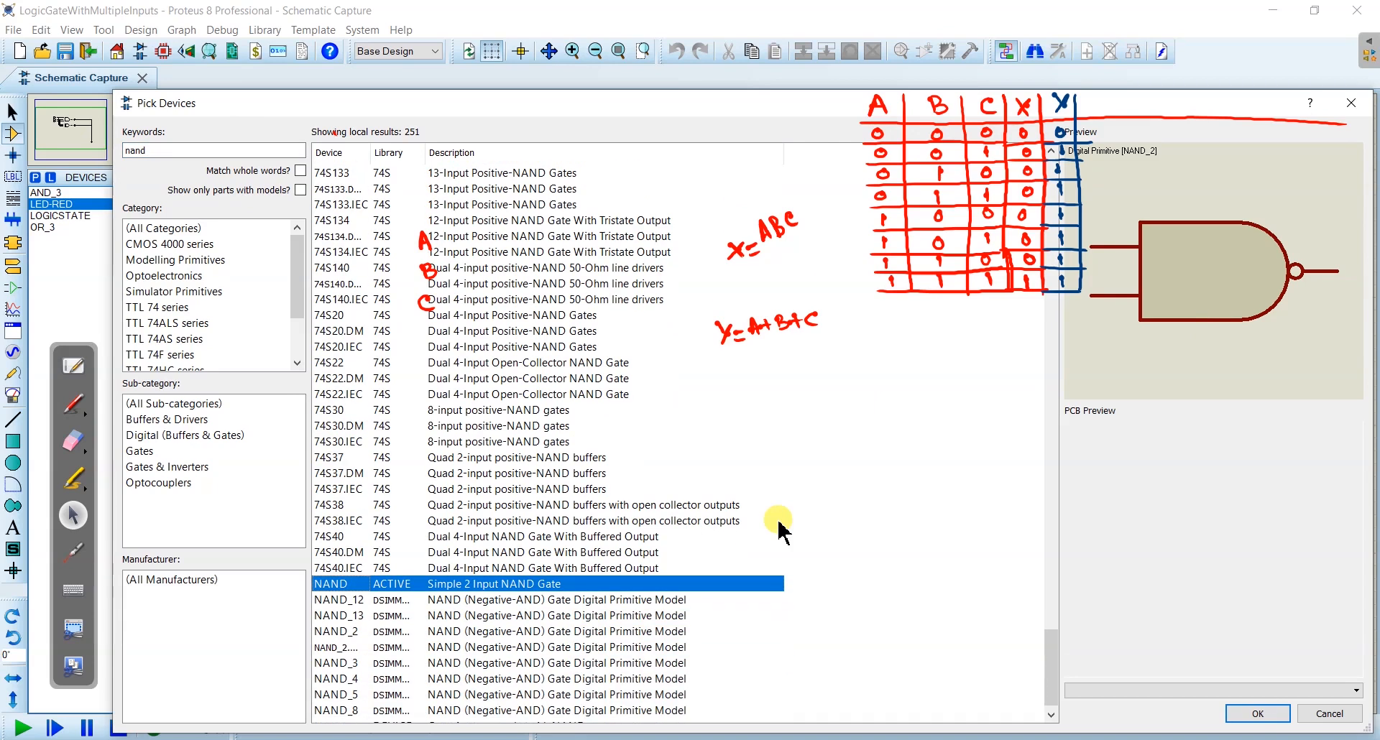
pyautogui.scroll(-1, 508, 617)
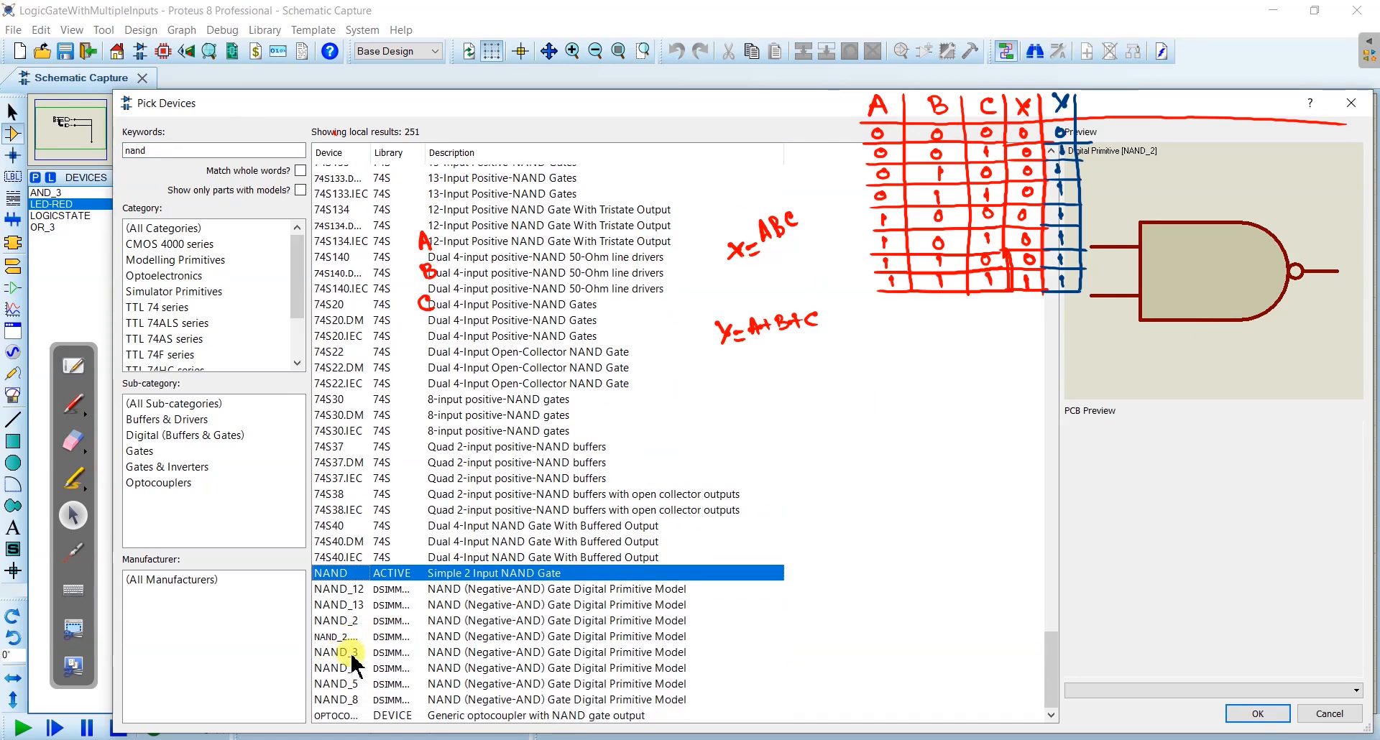
pyautogui.click(388, 652)
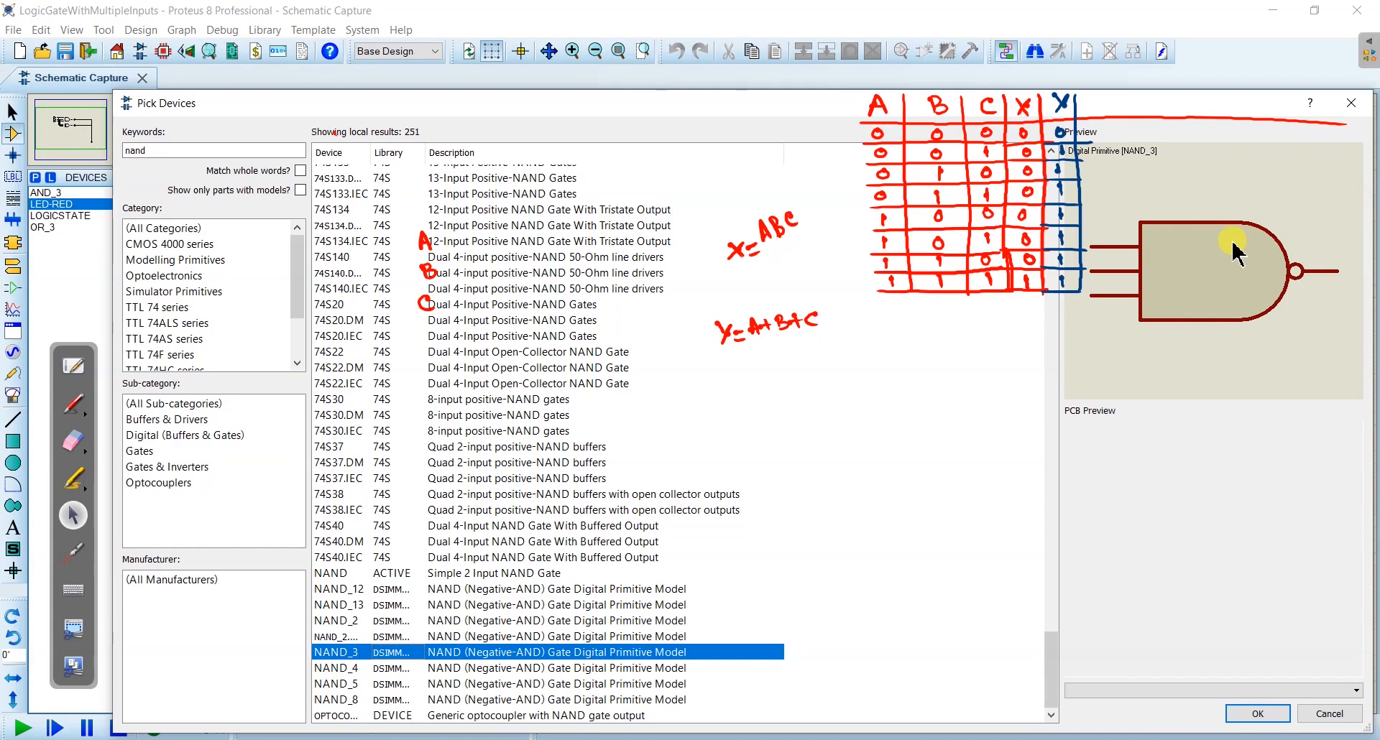
pyautogui.doubleClick(467, 654)
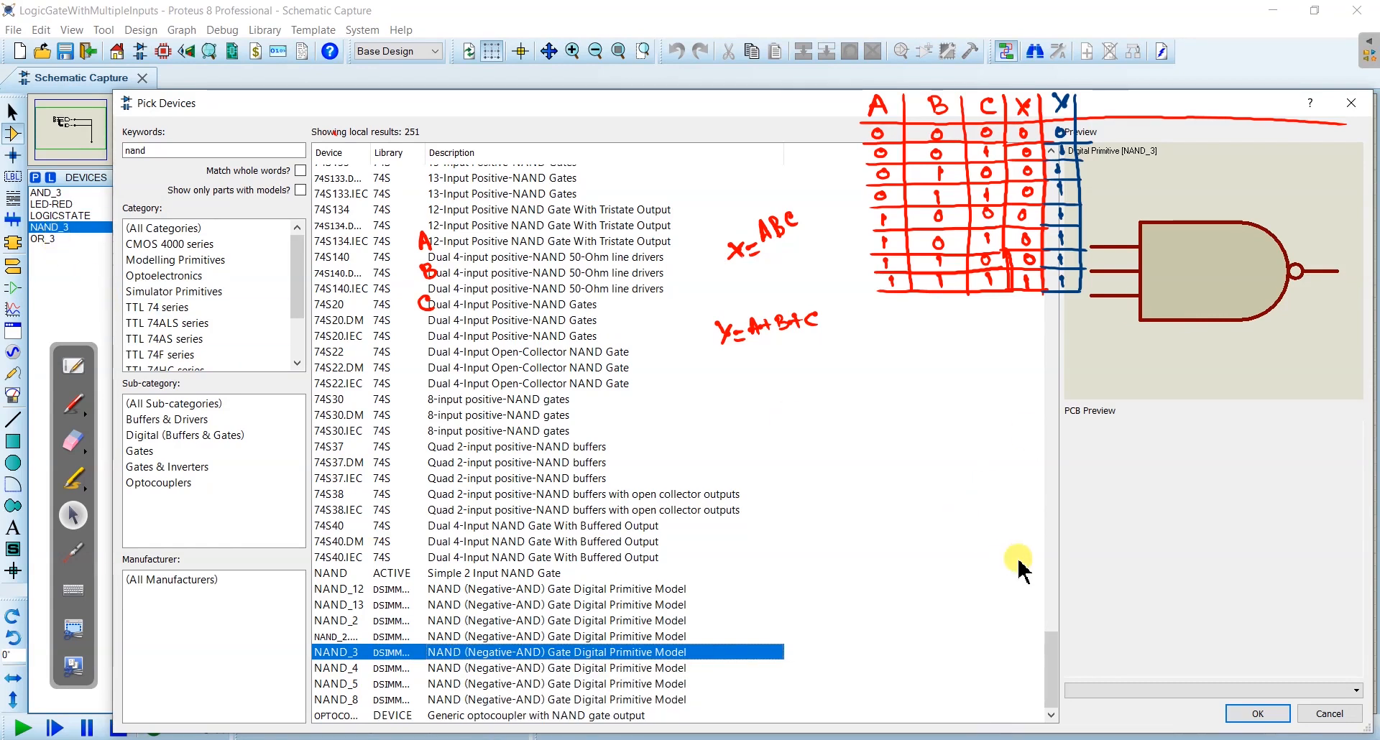
pyautogui.click(1254, 708)
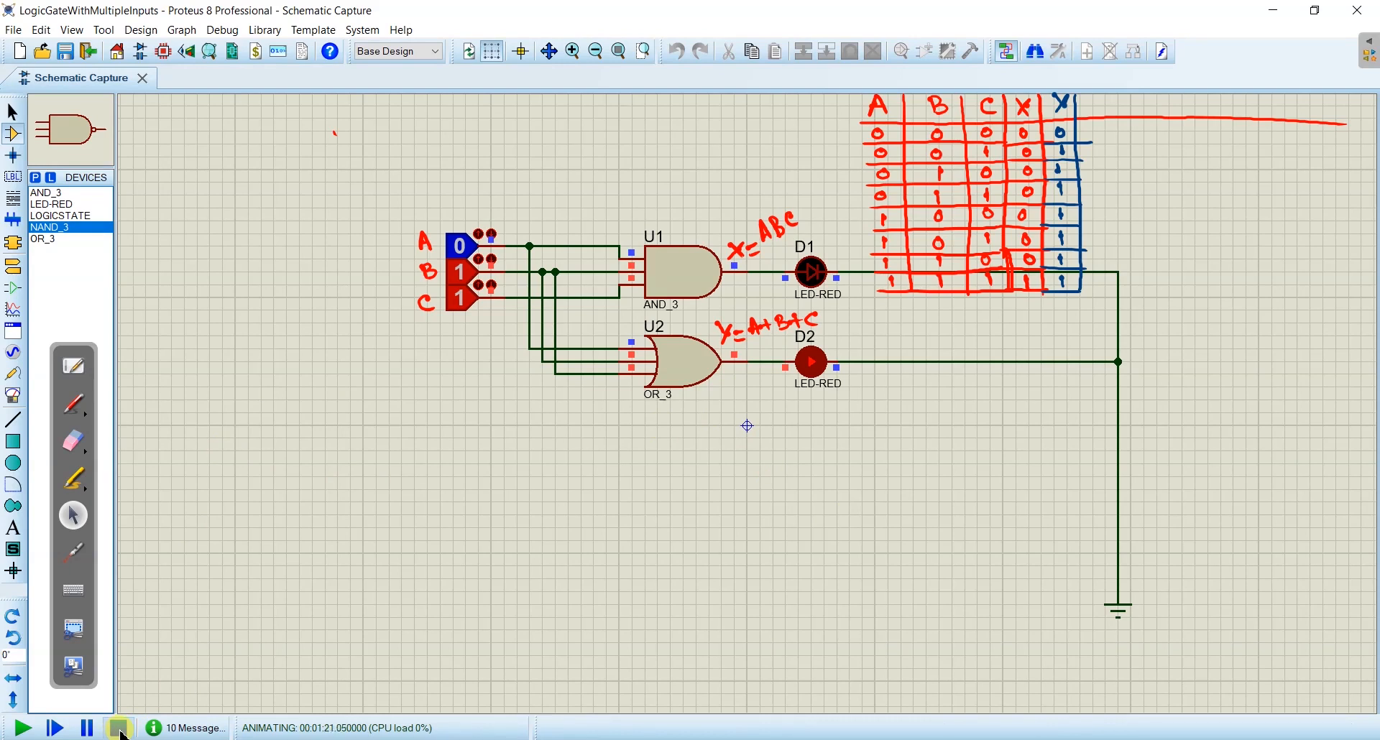
# - Stop the simulation and place the NAND_3 gate directly below the OR gate
pyautogui.click(120, 727)
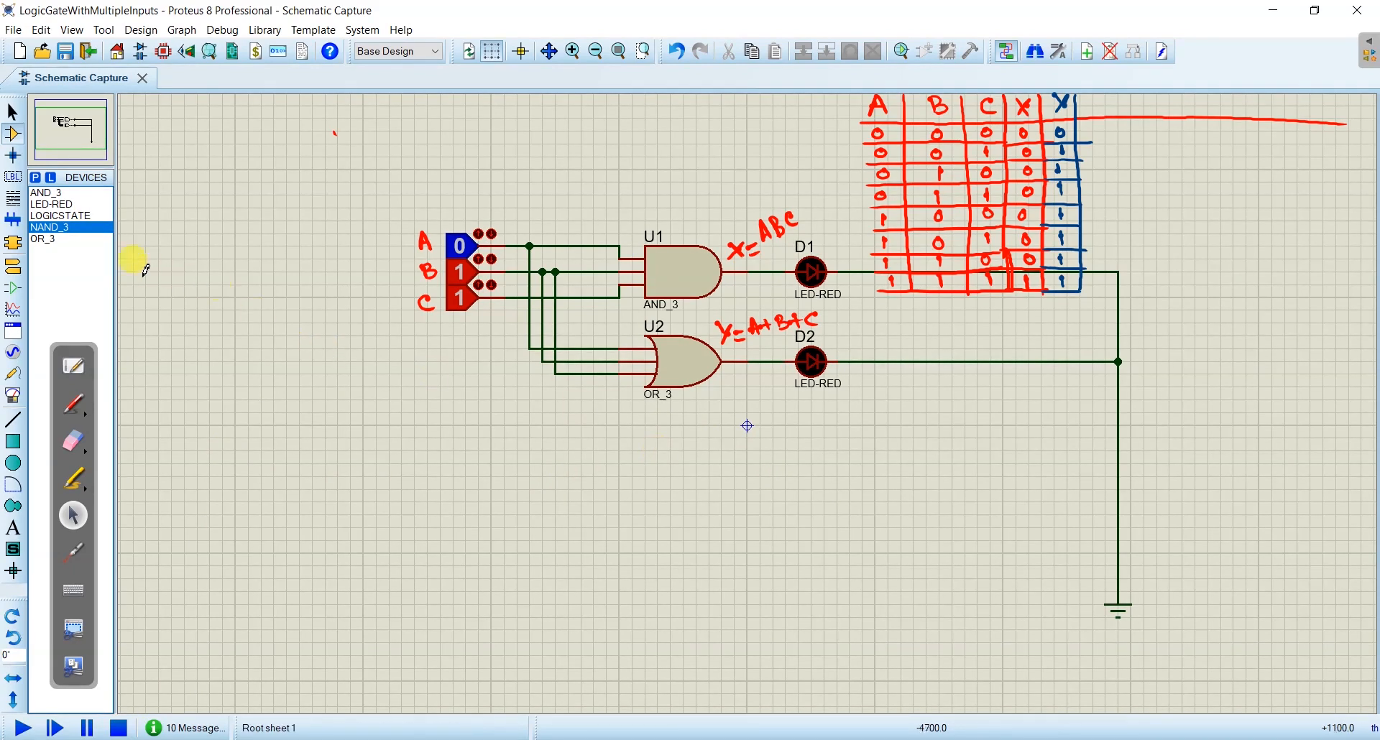
pyautogui.click(686, 449)
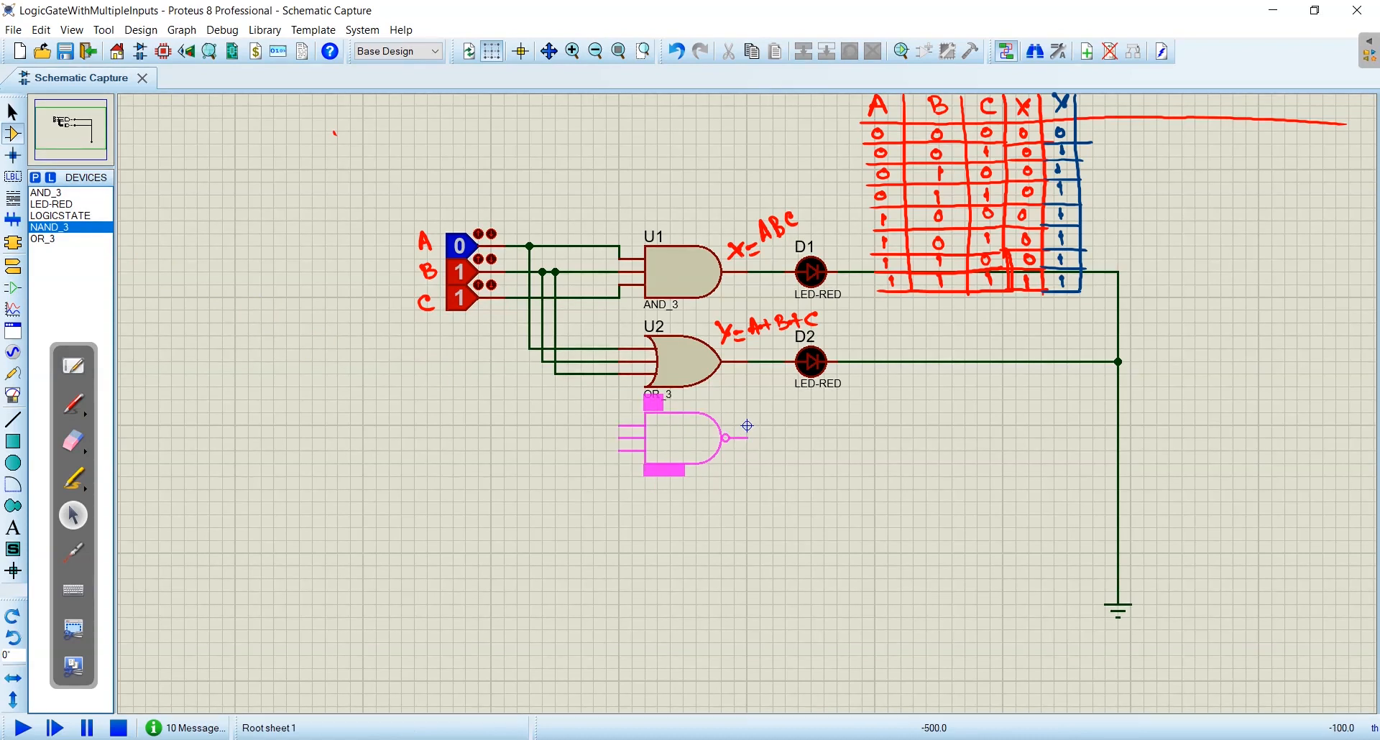
pyautogui.click(683, 450)
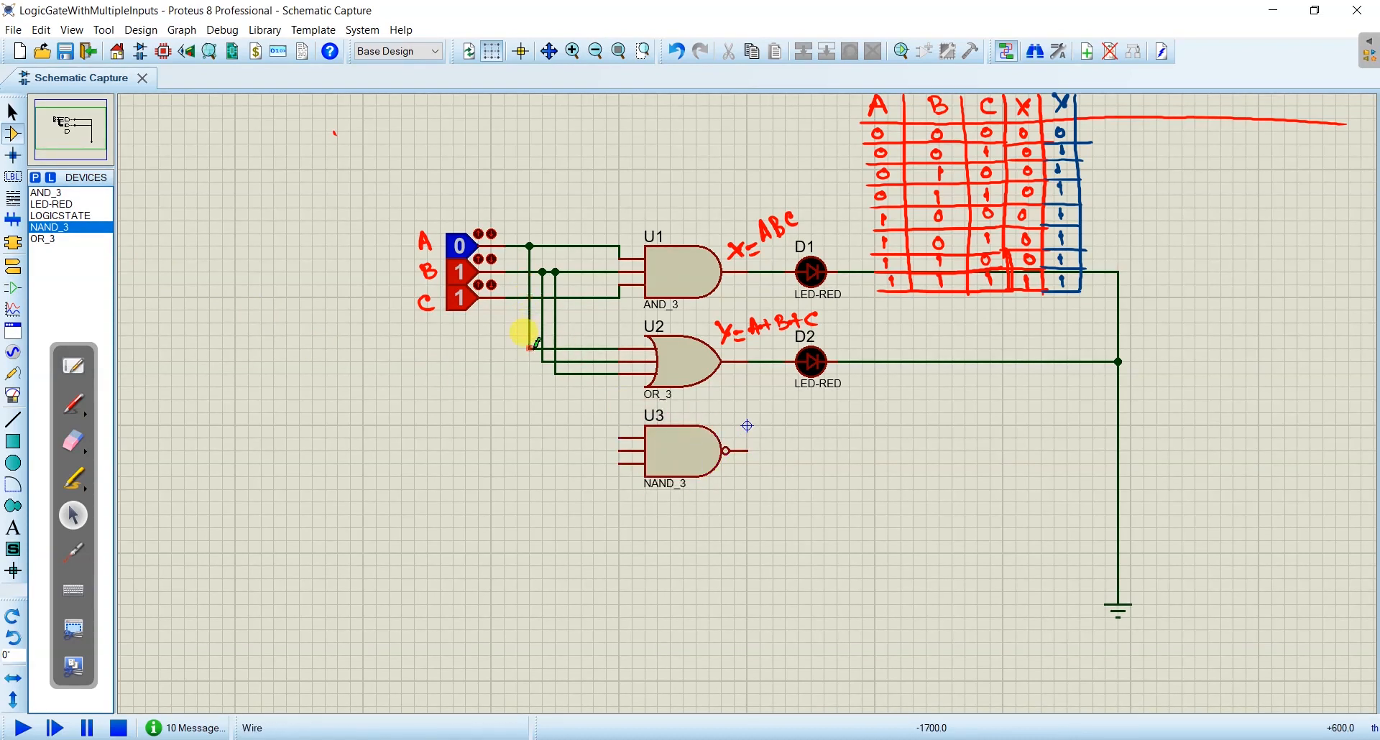
# - Branch wires from the OR gate's three input lines down to the corresponding inputs of the NAND gate
pyautogui.click(532, 348)
pyautogui.click(620, 436)
pyautogui.click(542, 357)
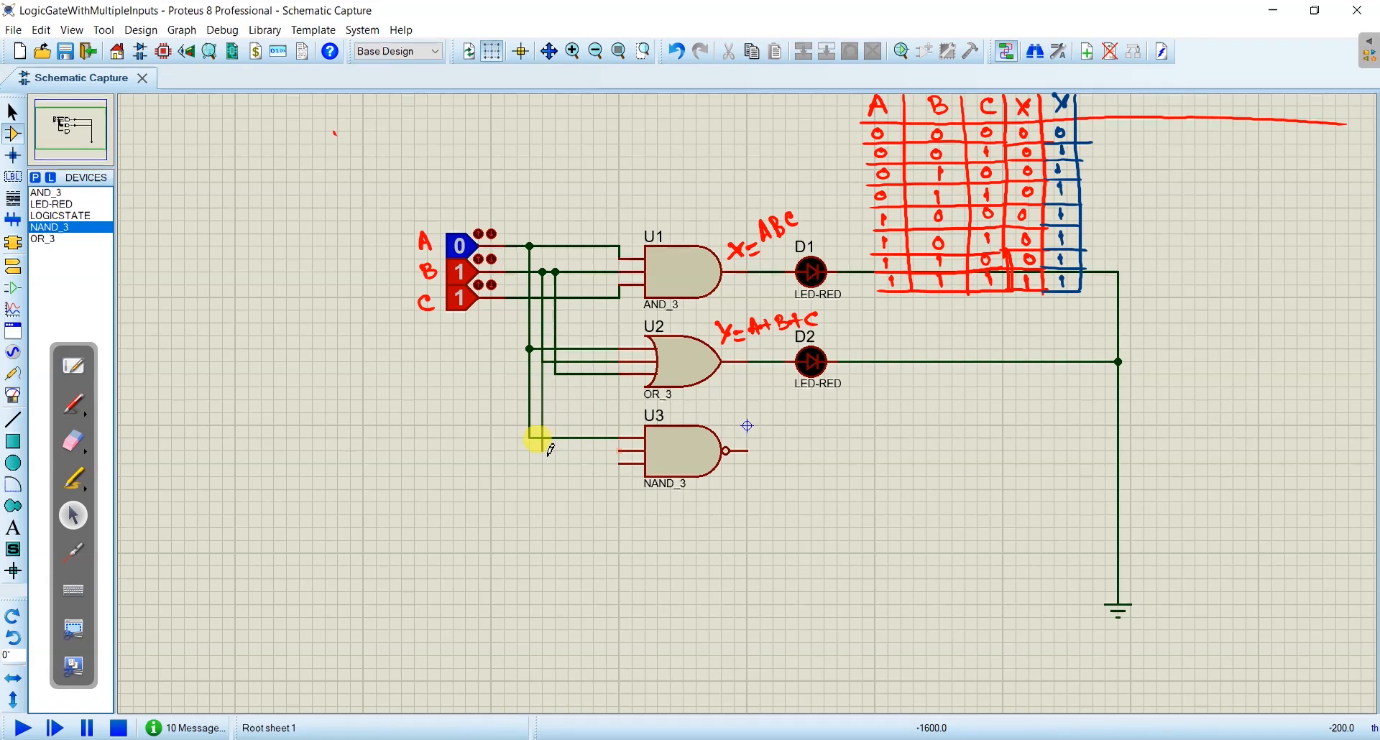
pyautogui.click(621, 450)
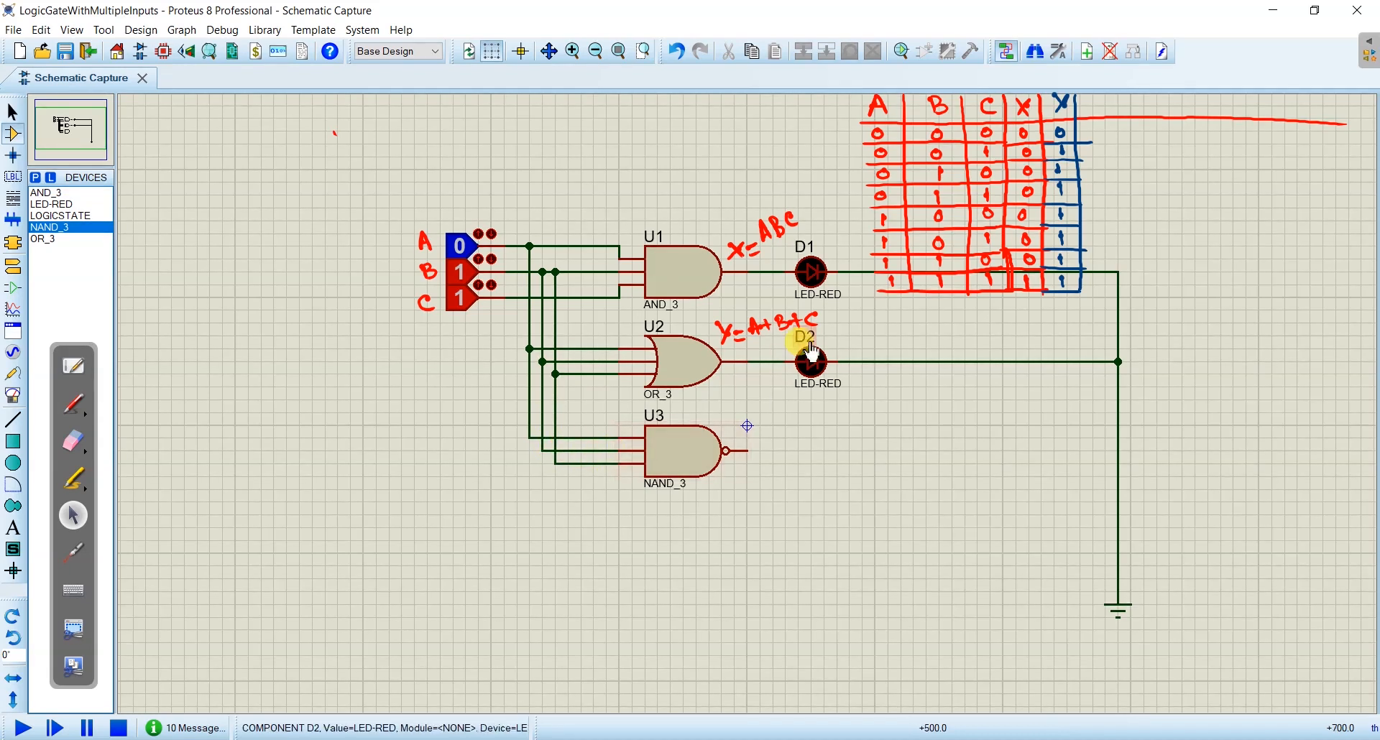
# - Place a third LED-RED below D2, rotate it anti-clockwise and connect it in line with the NAND gate's output
pyautogui.click(59, 204)
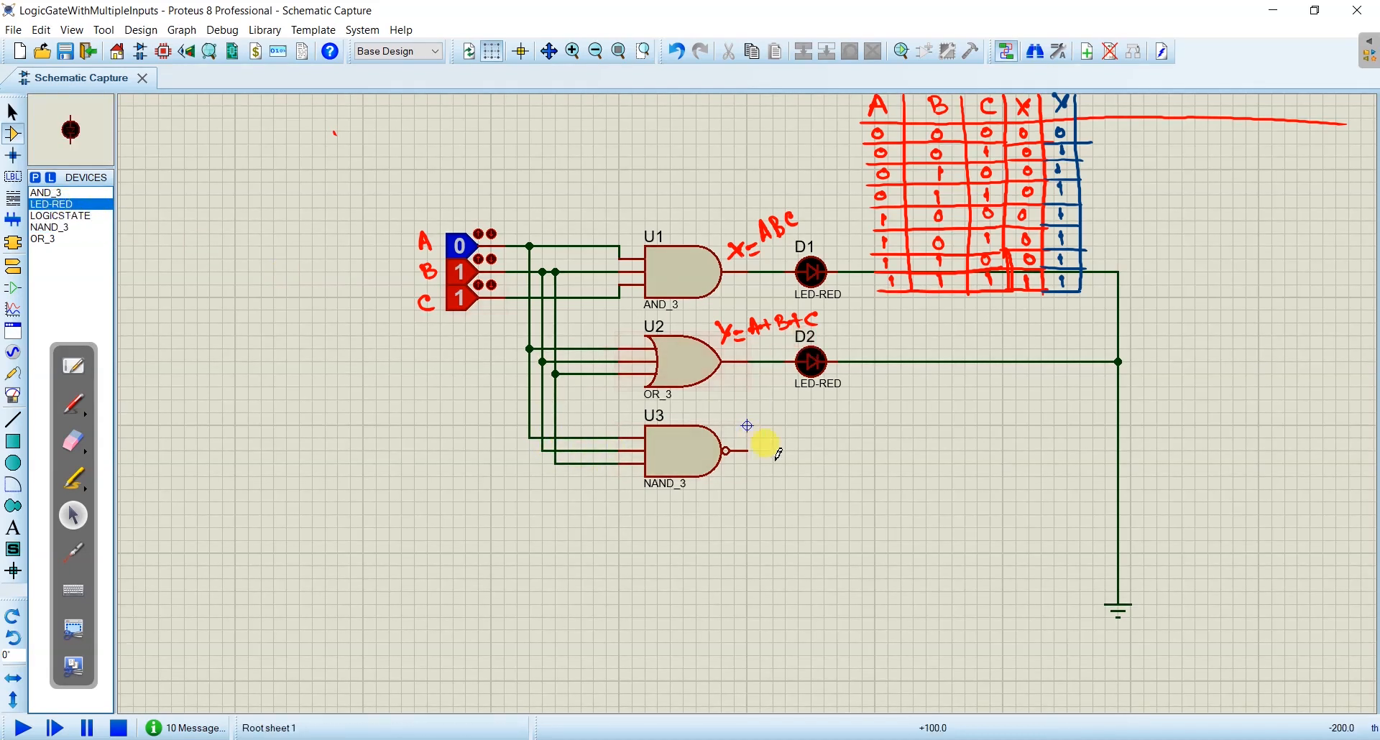
pyautogui.click(810, 462)
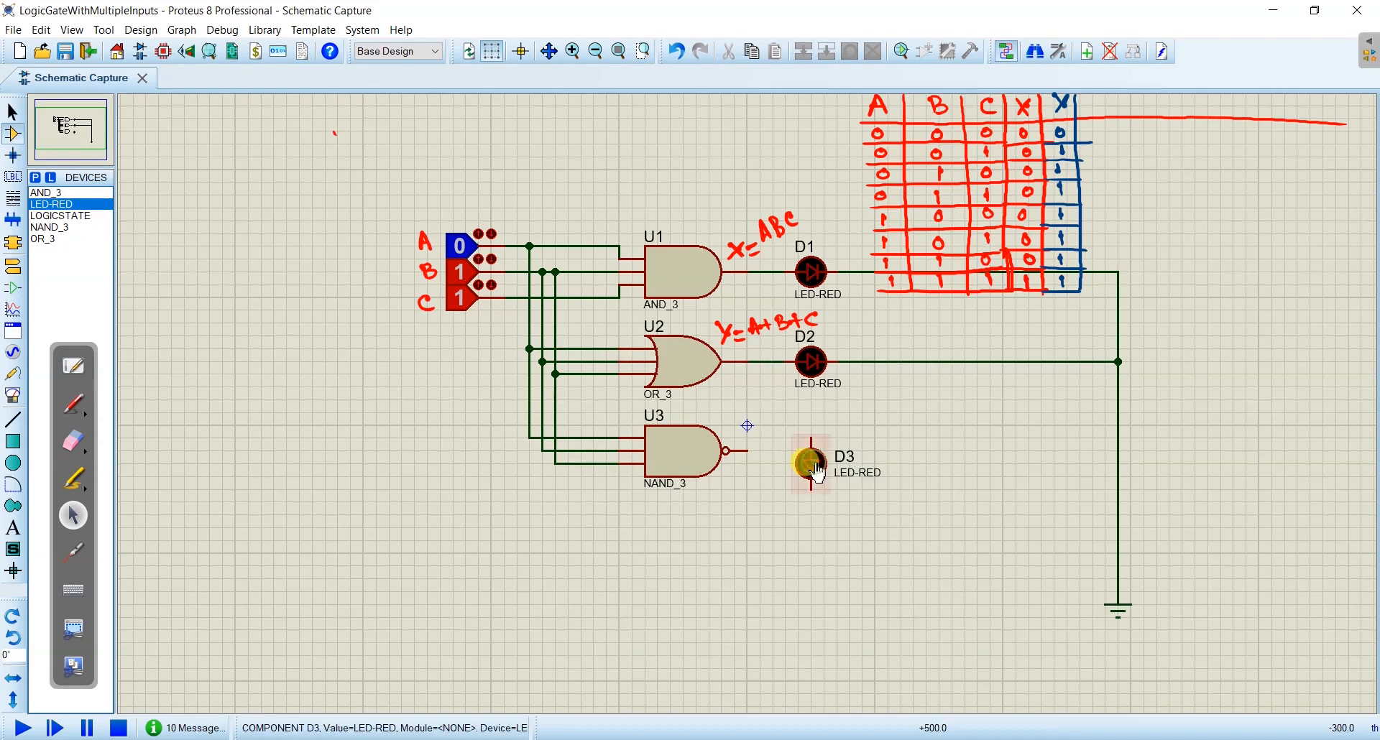
pyautogui.rightClick(812, 459)
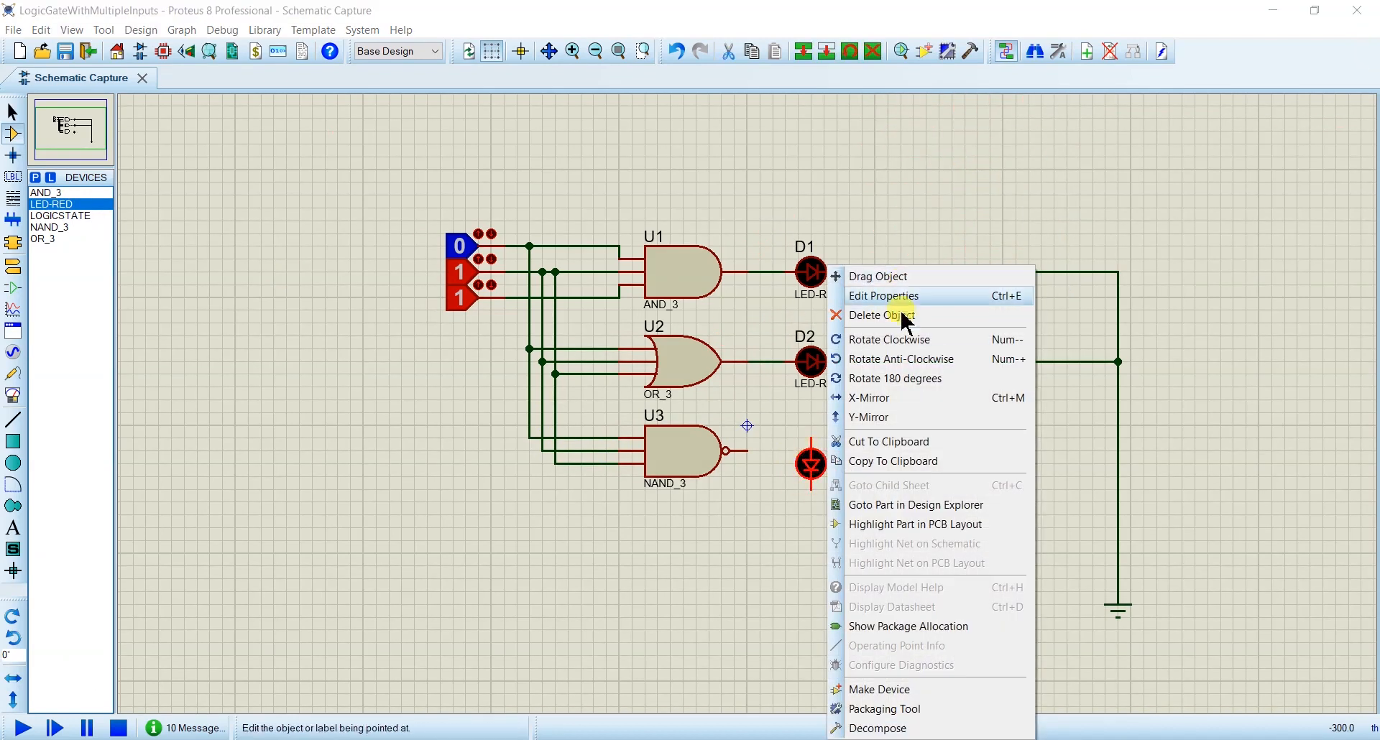
pyautogui.click(884, 363)
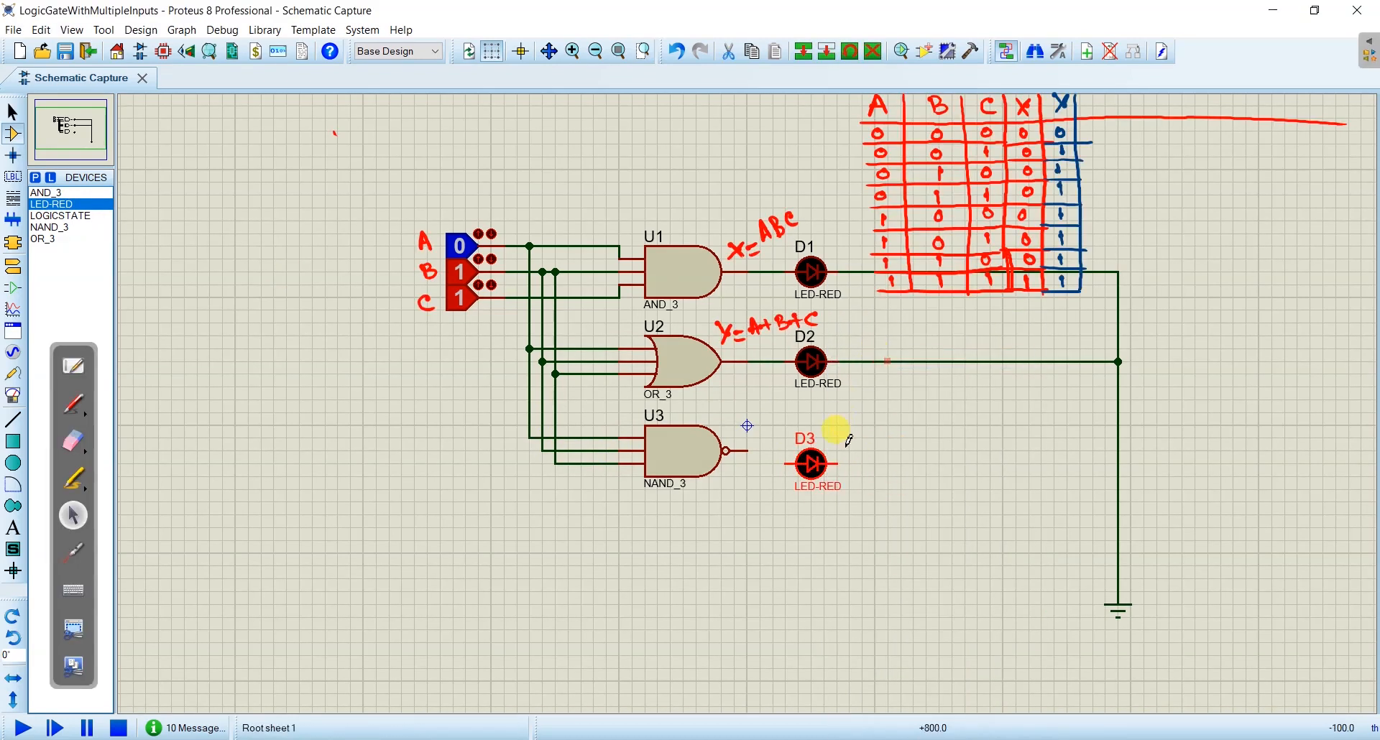
pyautogui.rightClick(812, 462)
pyautogui.moveTo(810, 460); pyautogui.dragTo(810, 447)
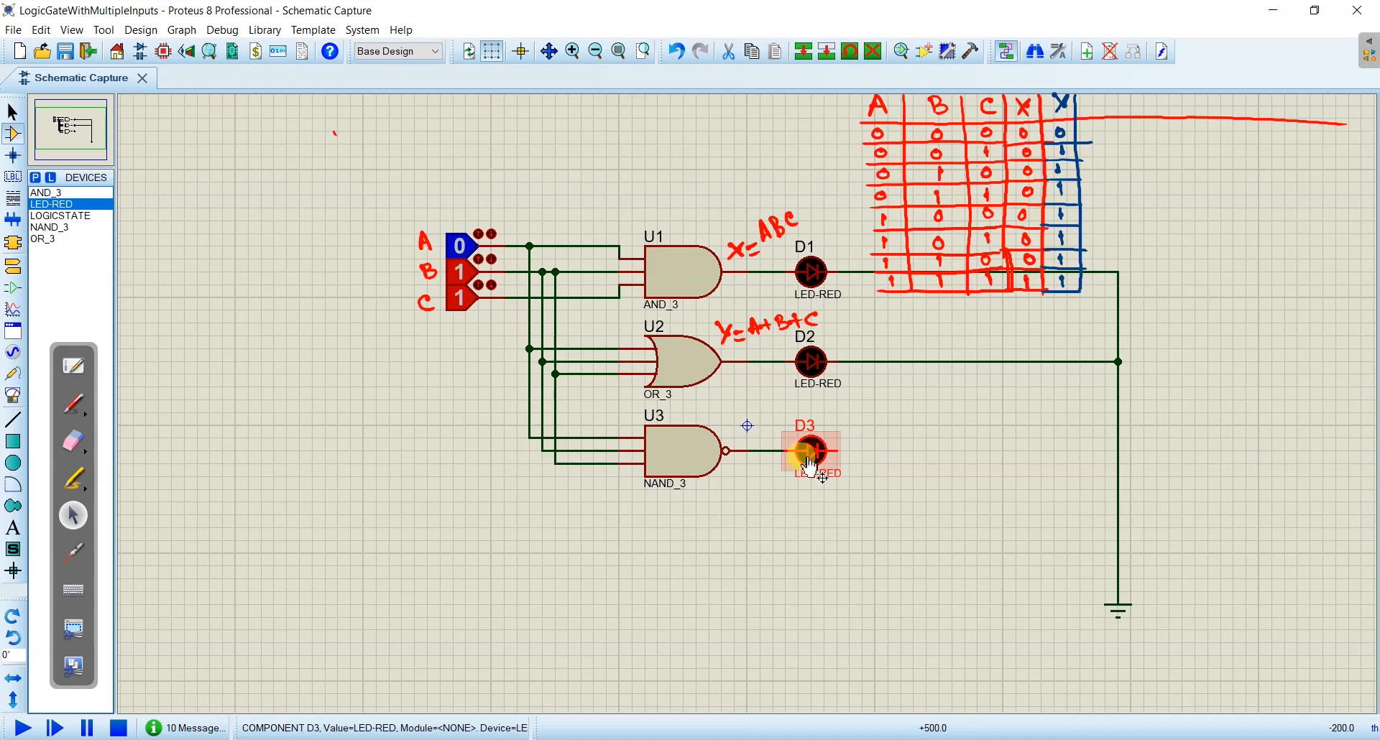
# - Wire the free end of LED D3 to the vertical ground line
pyautogui.click(868, 450)
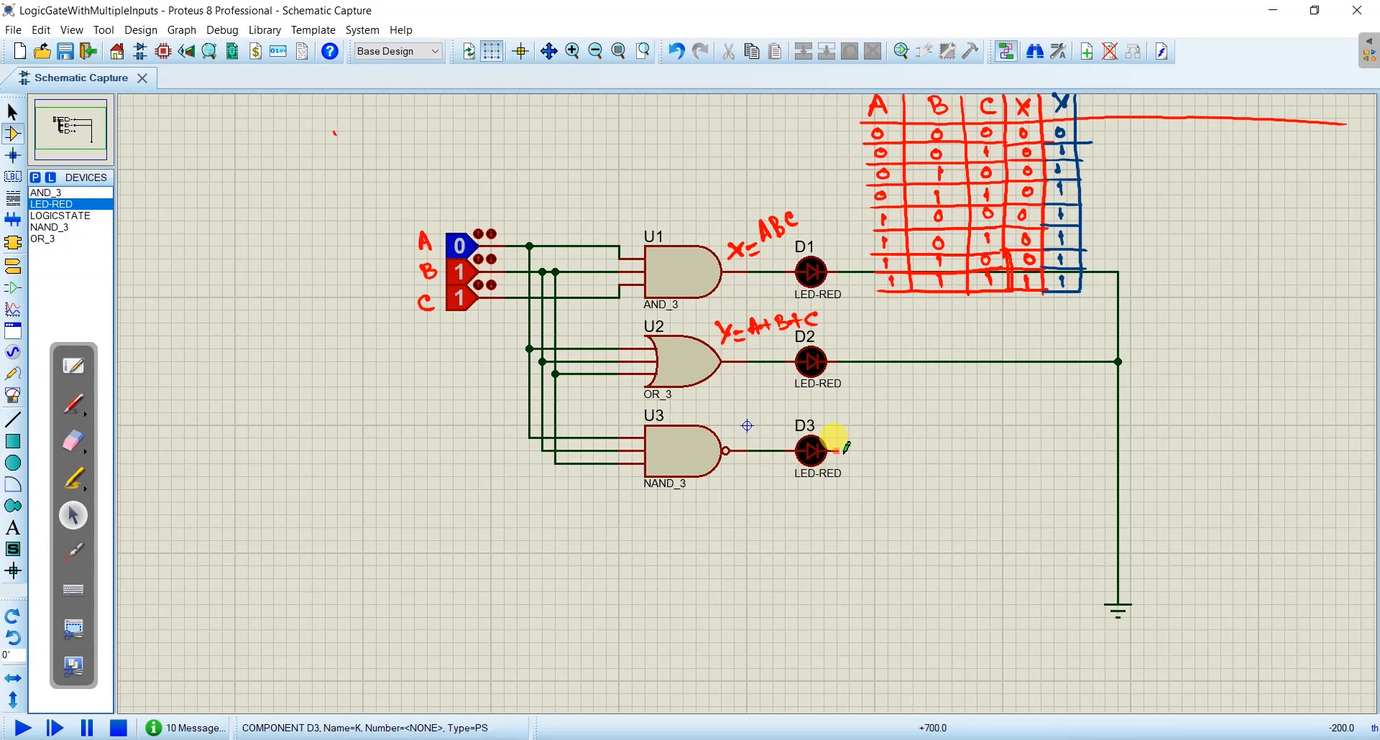
pyautogui.click(846, 448)
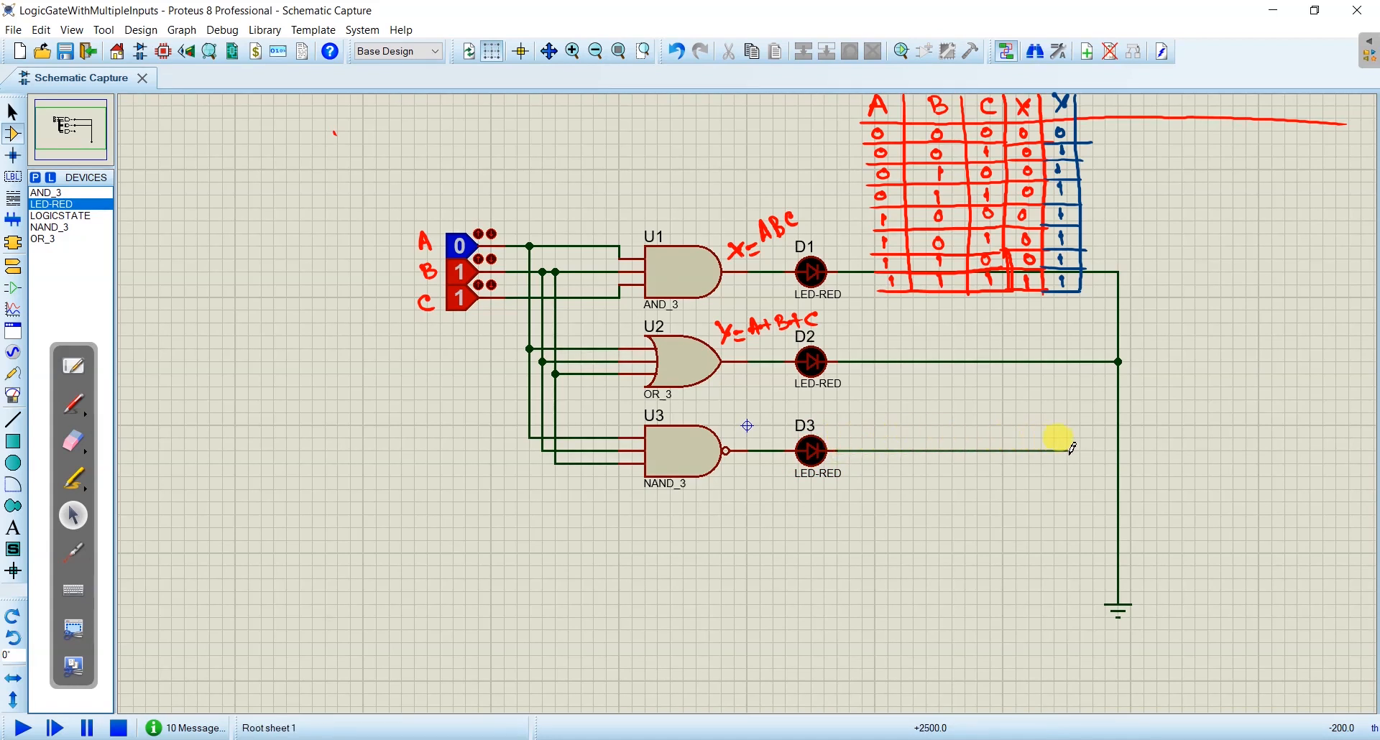
pyautogui.click(1118, 449)
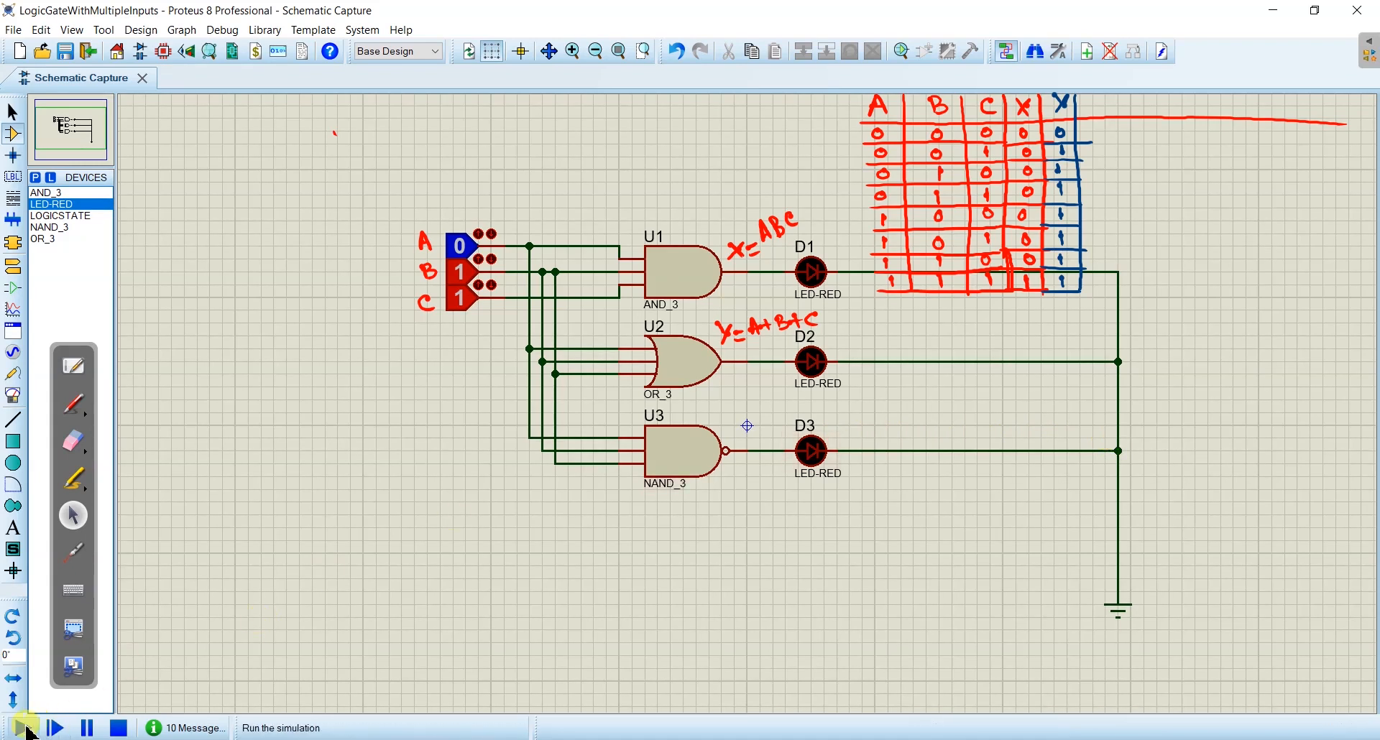
# - Run the simulation and annotate the NAND gate's output with the handwritten green expression Z=(ABC)'
pyautogui.click(25, 730)
pyautogui.click(73, 403)
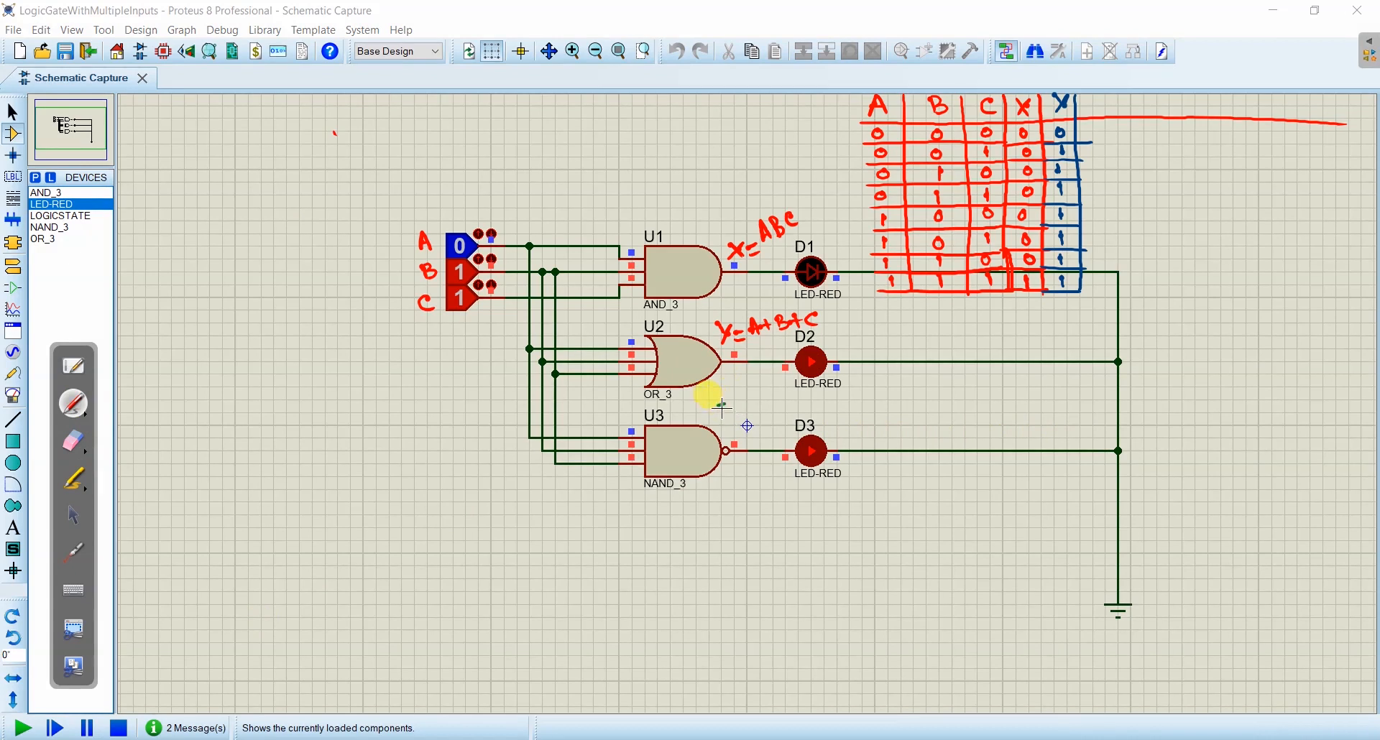
pyautogui.moveTo(739, 410); pyautogui.dragTo(753, 415)
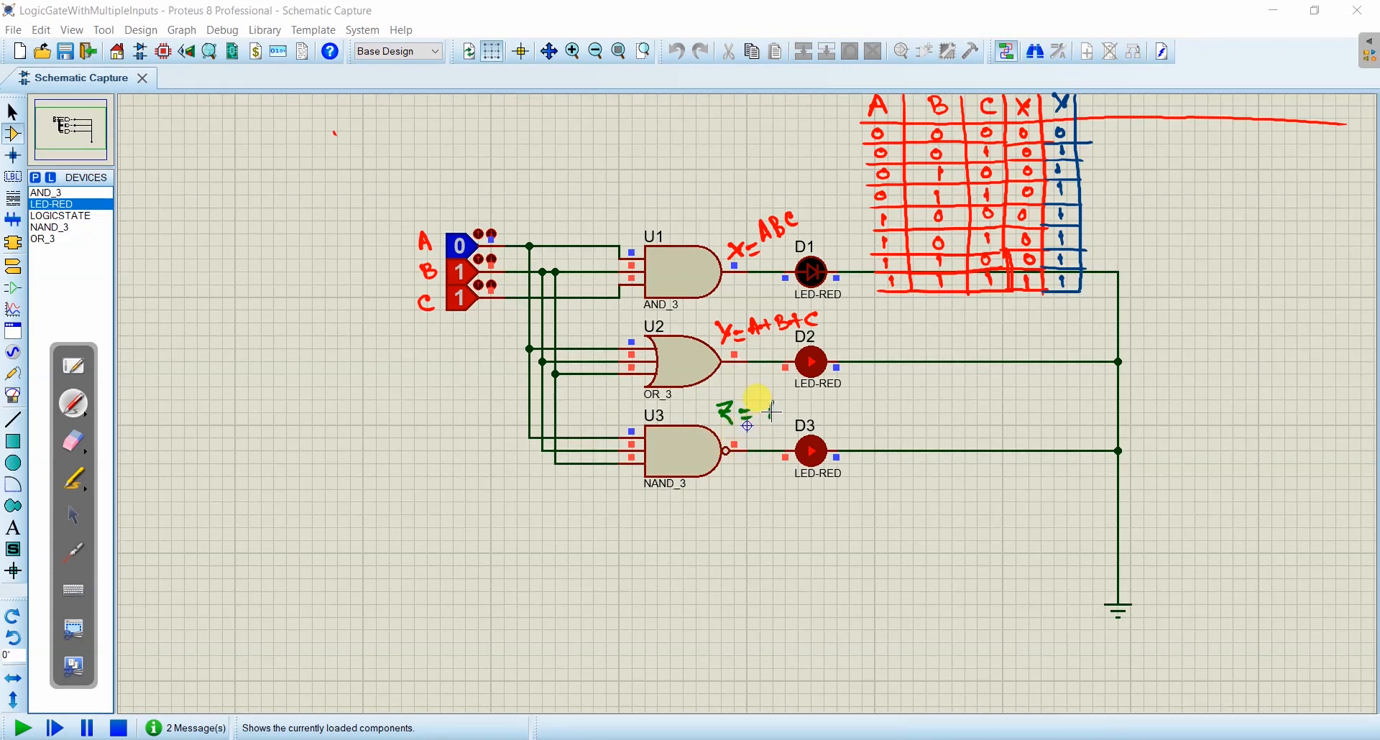
pyautogui.moveTo(772, 413)
pyautogui.mouseDown()
pyautogui.moveTo(811, 418)
pyautogui.moveTo(823, 395)
pyautogui.mouseUp()
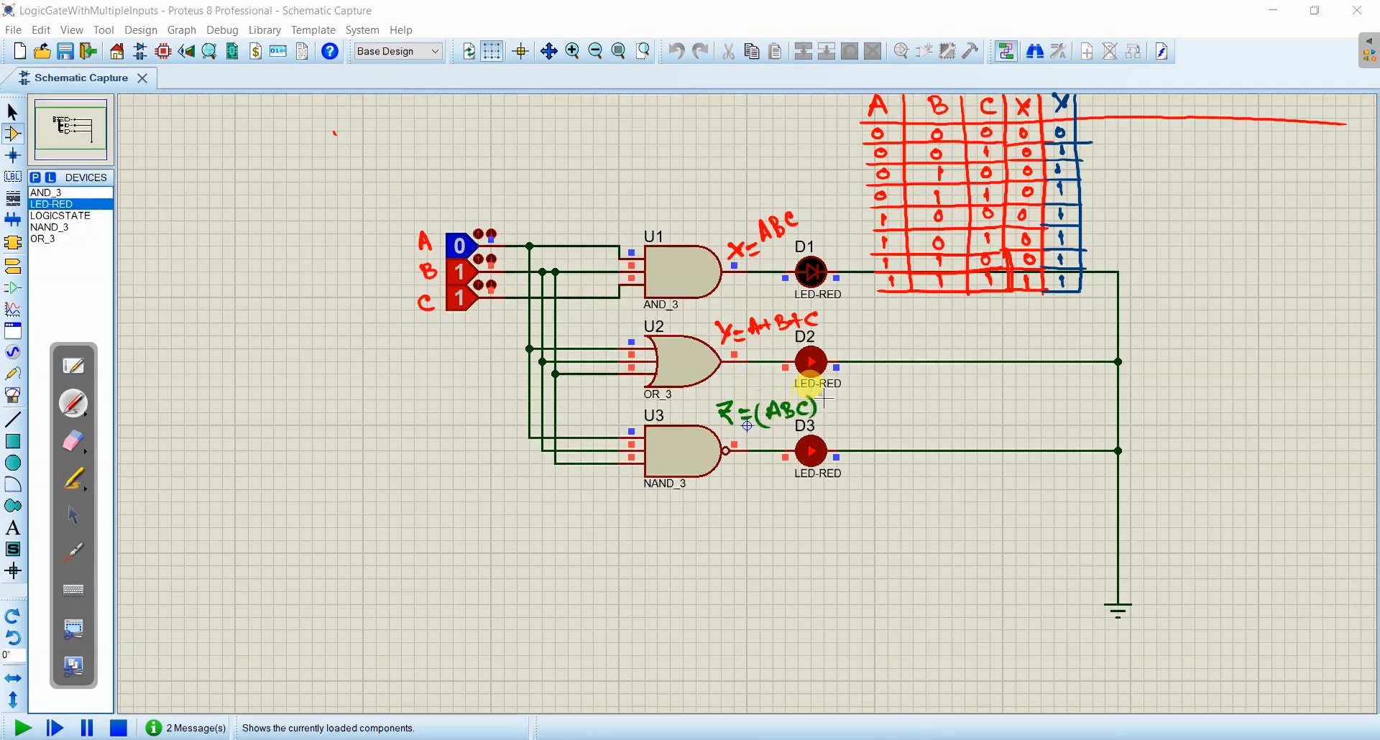
# - Draw a green column headed Z beside the Y column of the handwritten truth table, with ruled rows
pyautogui.moveTo(1093, 104); pyautogui.dragTo(1105, 110)
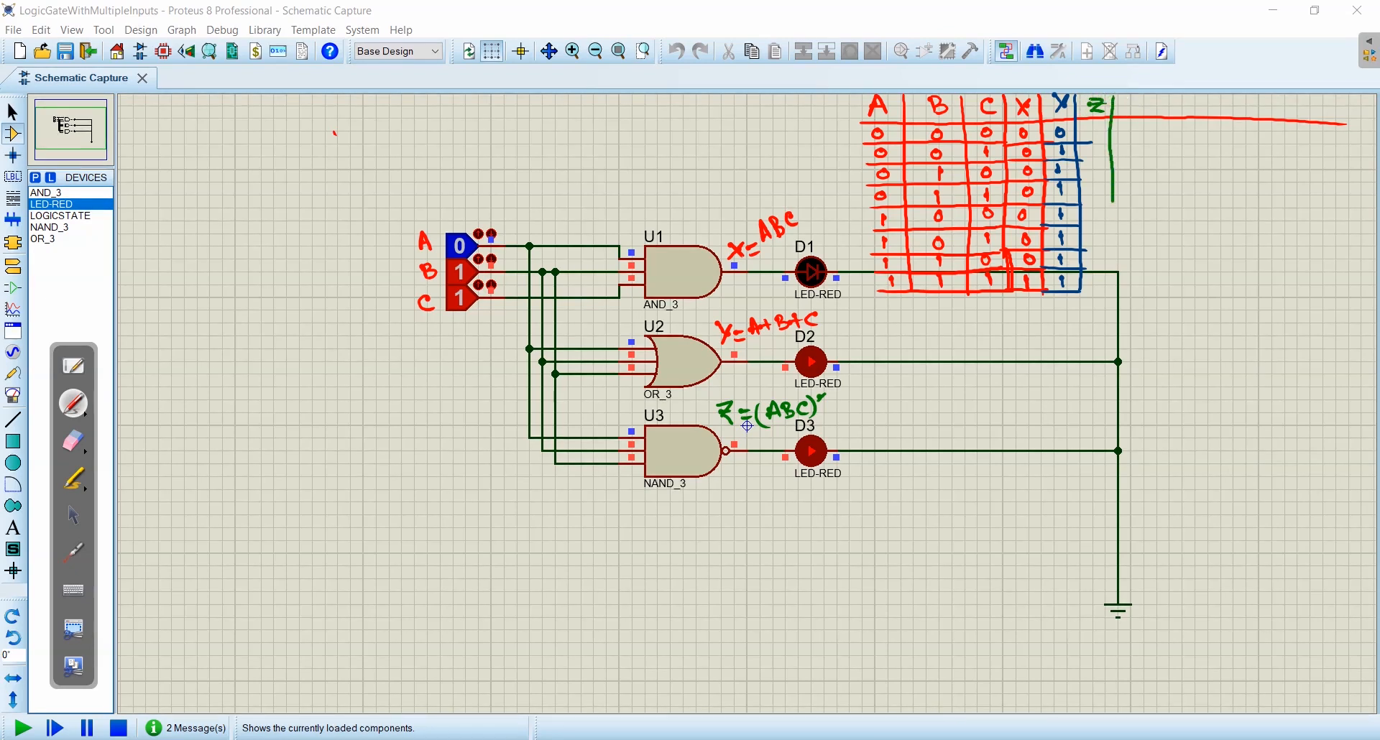
pyautogui.moveTo(1090, 143)
pyautogui.mouseDown()
pyautogui.moveTo(1113, 143)
pyautogui.moveTo(1113, 176)
pyautogui.mouseUp()
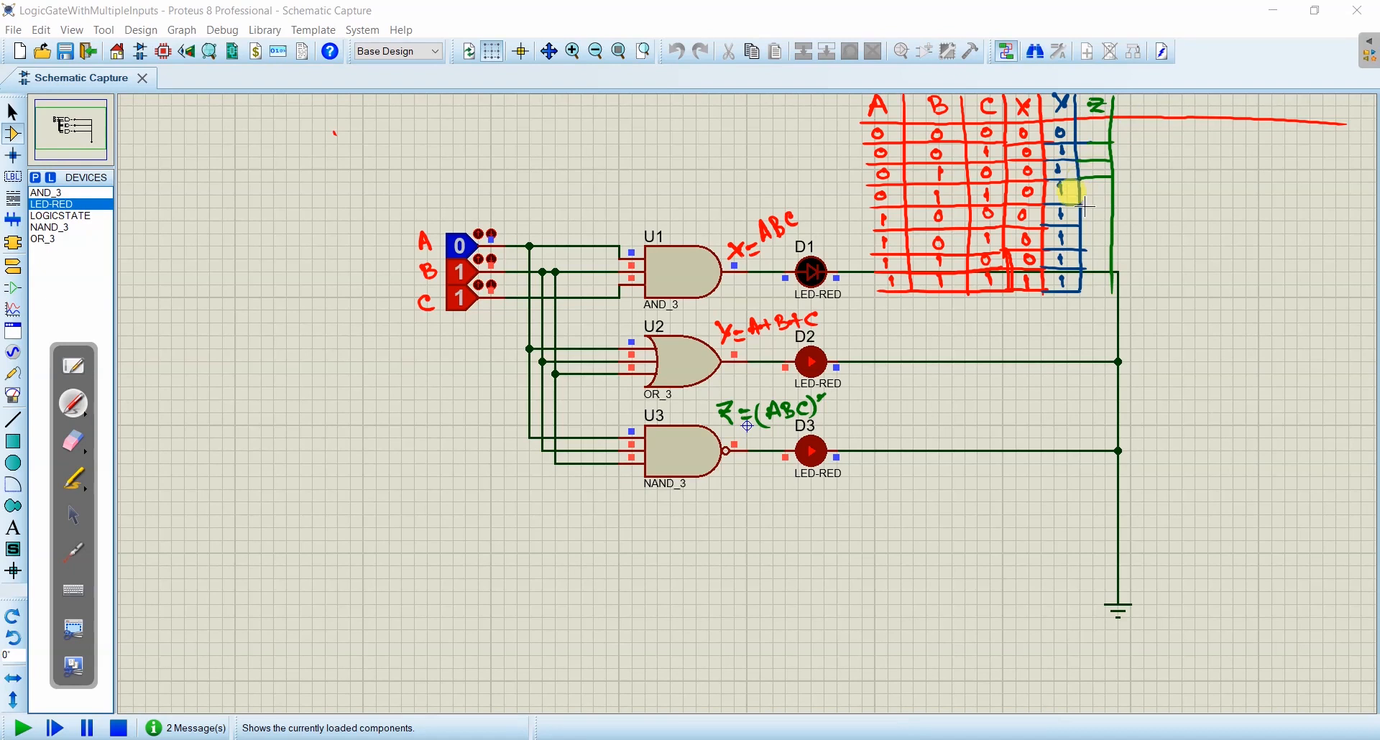
pyautogui.moveTo(1077, 227); pyautogui.dragTo(1113, 227)
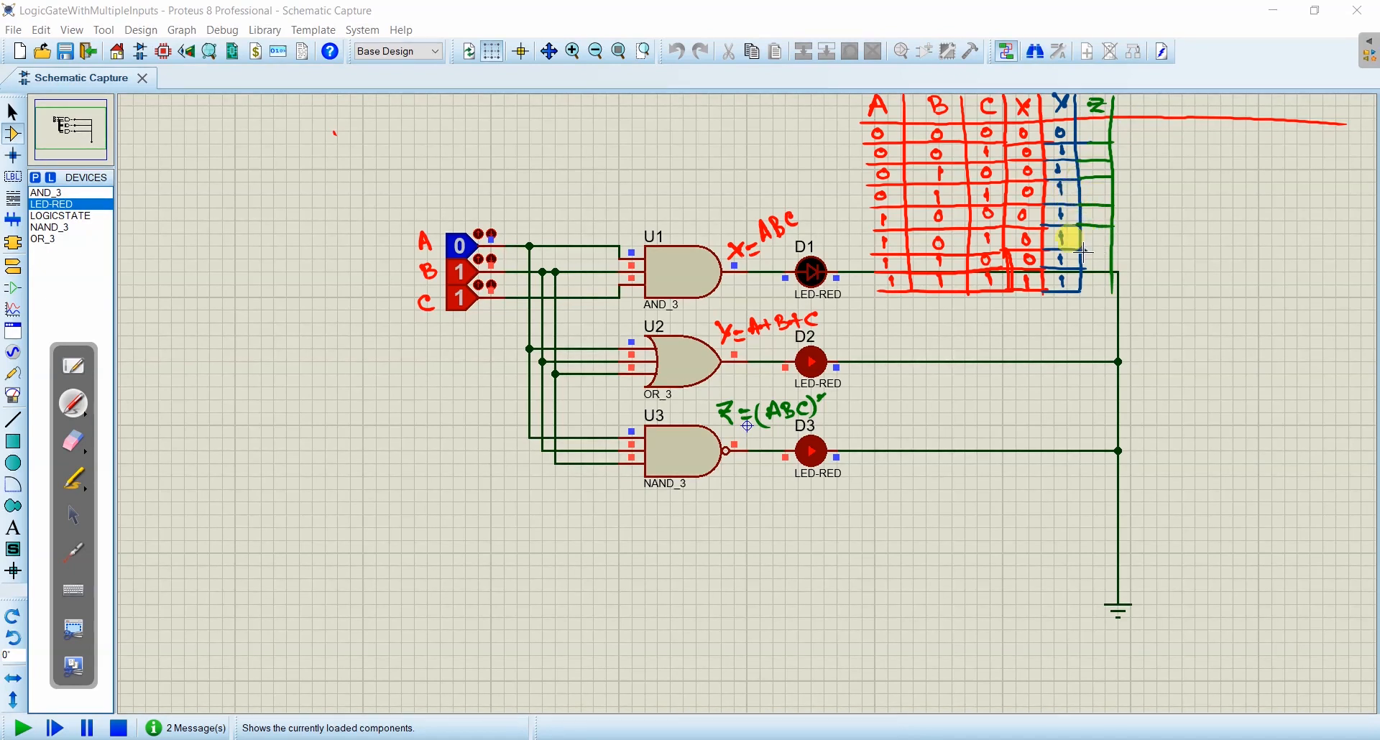
pyautogui.moveTo(1071, 291); pyautogui.dragTo(1114, 291)
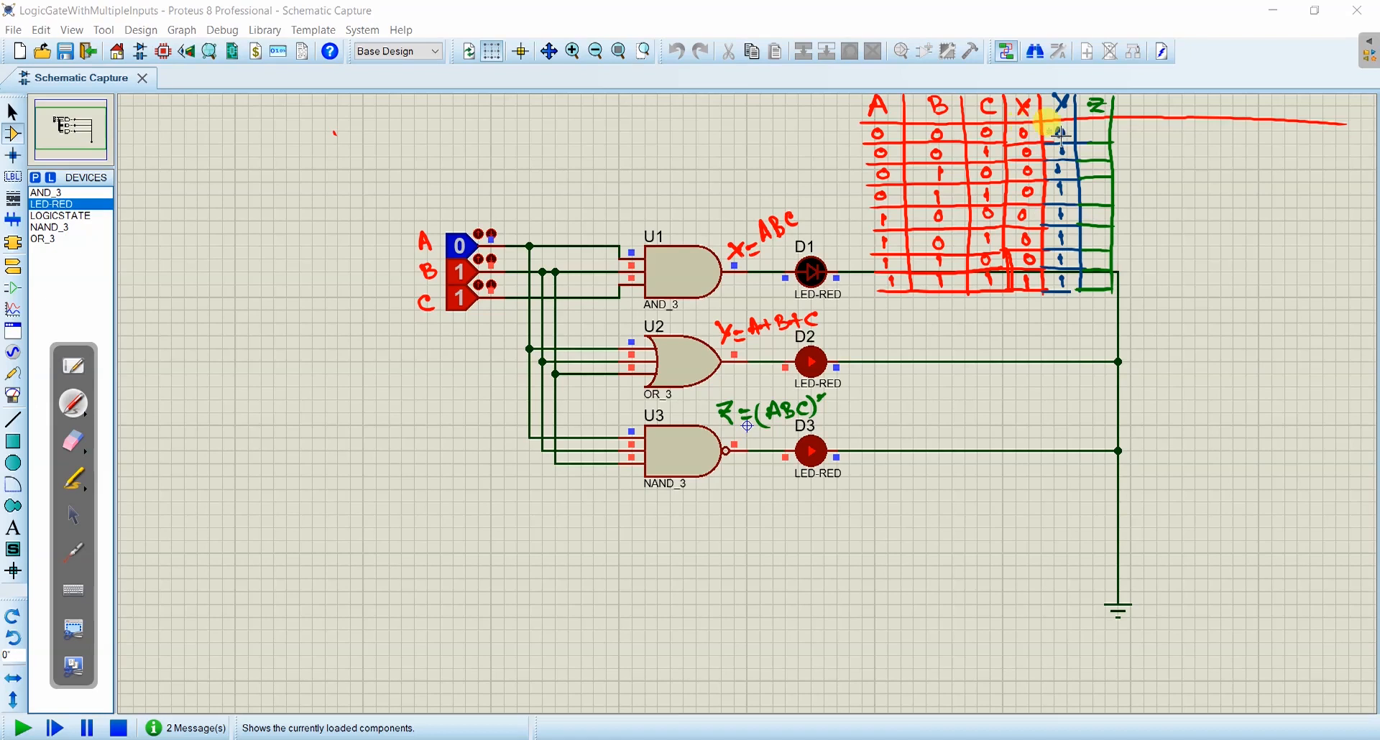
# - Fill the Z column with 1 for the first seven rows and 0 for the 111 row, and put the pen away
pyautogui.moveTo(1094, 131); pyautogui.dragTo(1095, 140)
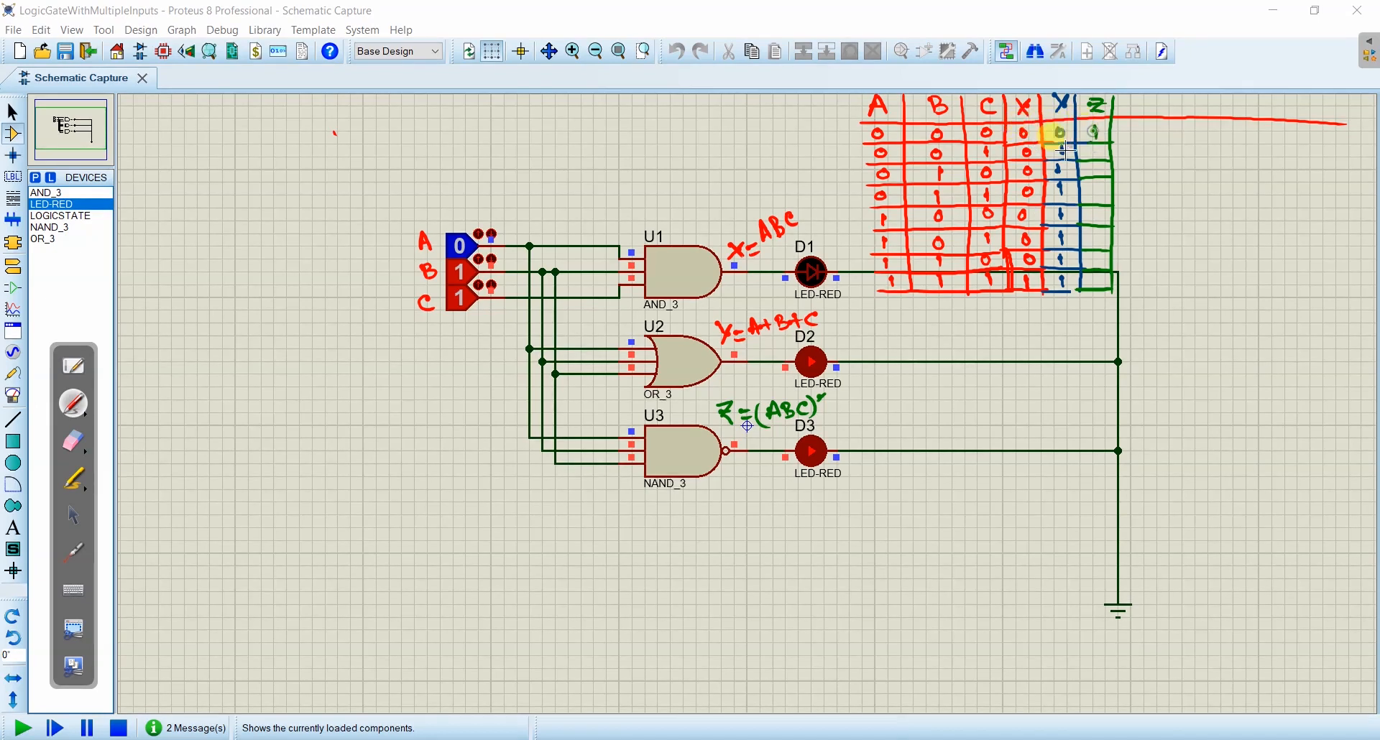
pyautogui.moveTo(1097, 147); pyautogui.dragTo(1098, 217)
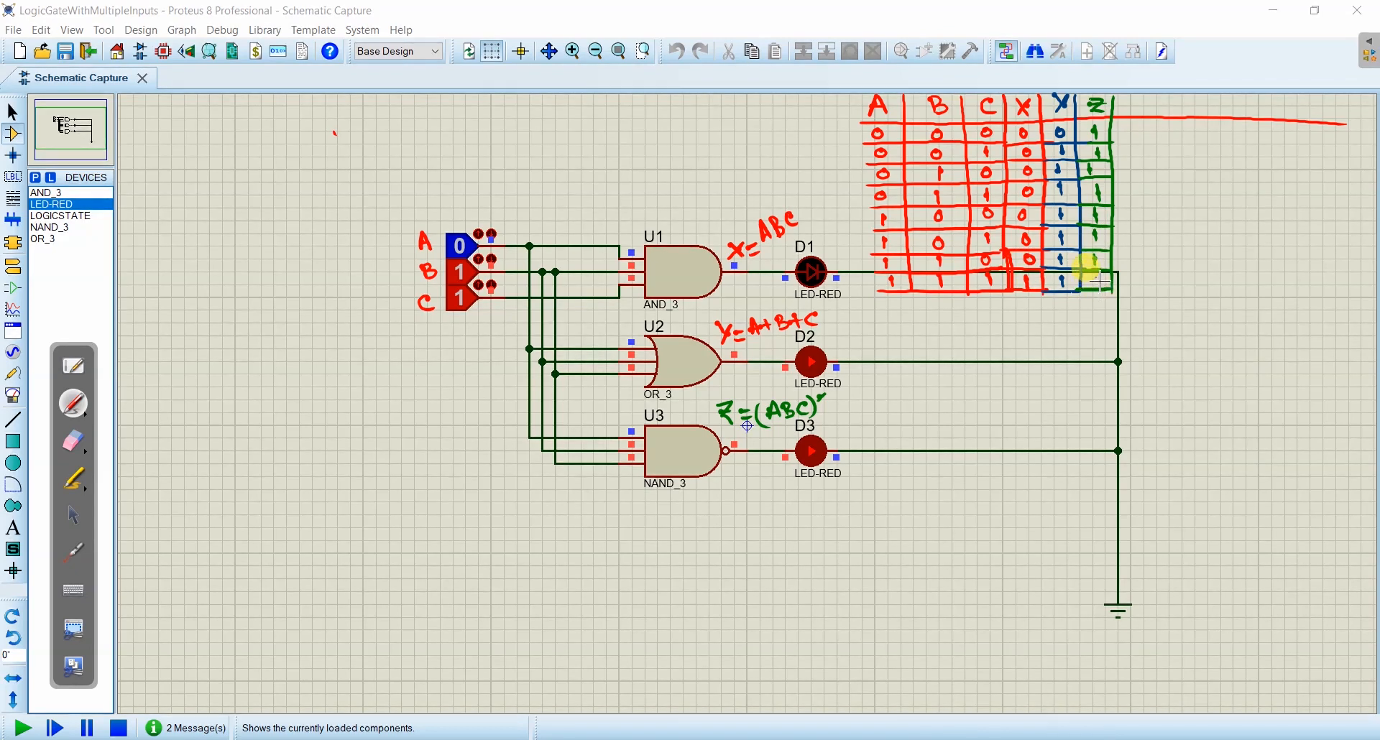
pyautogui.moveTo(1101, 281); pyautogui.dragTo(1101, 278)
pyautogui.click(73, 515)
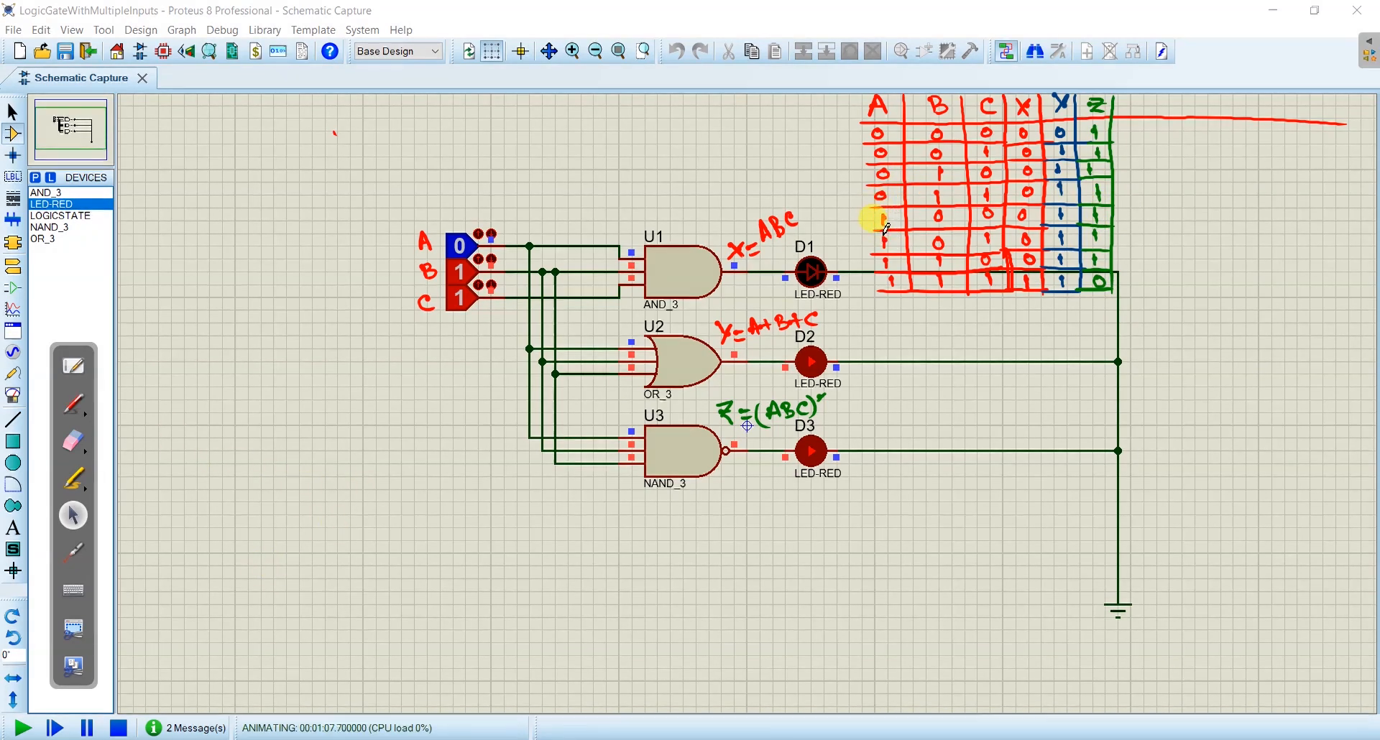
# - Test the running gates by setting inputs A, B and C to 111, 100, 110 and again 111
pyautogui.click(454, 262)
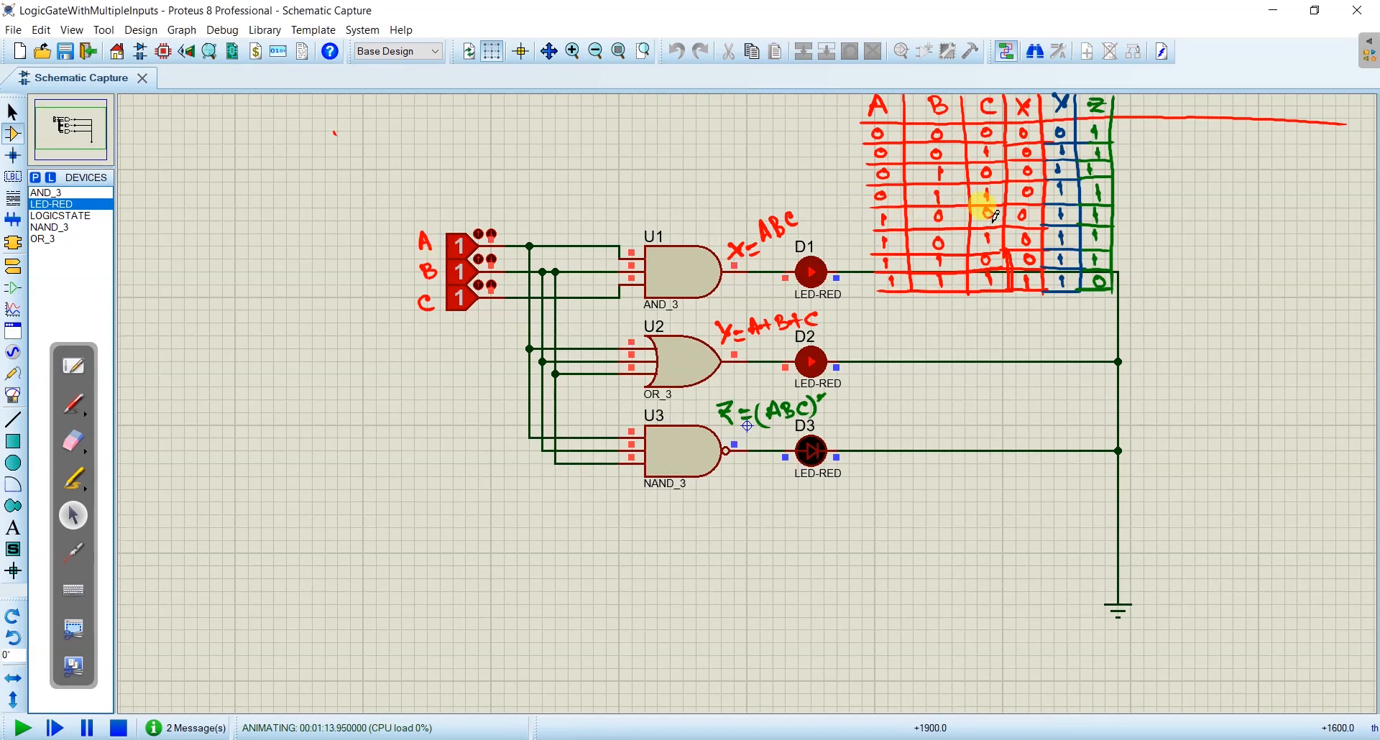
pyautogui.click(459, 271)
pyautogui.click(470, 300)
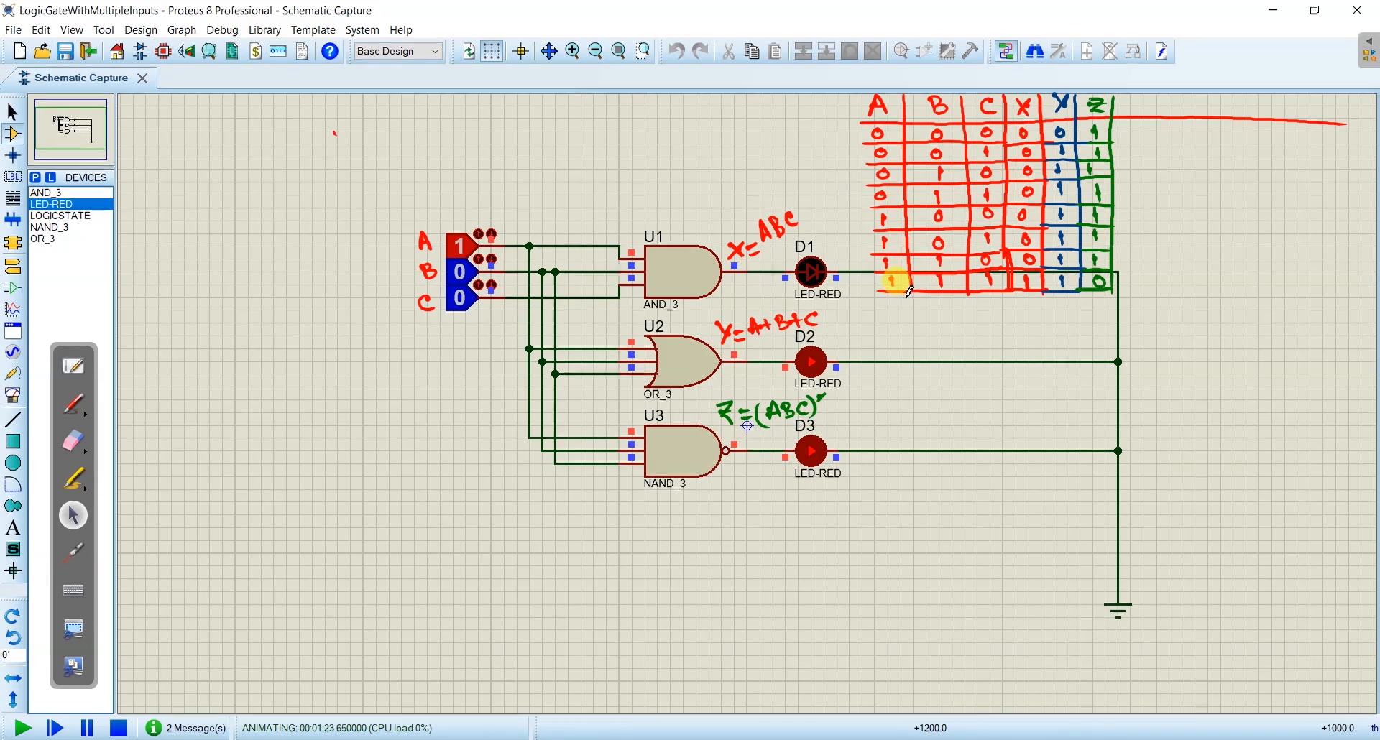
pyautogui.click(460, 286)
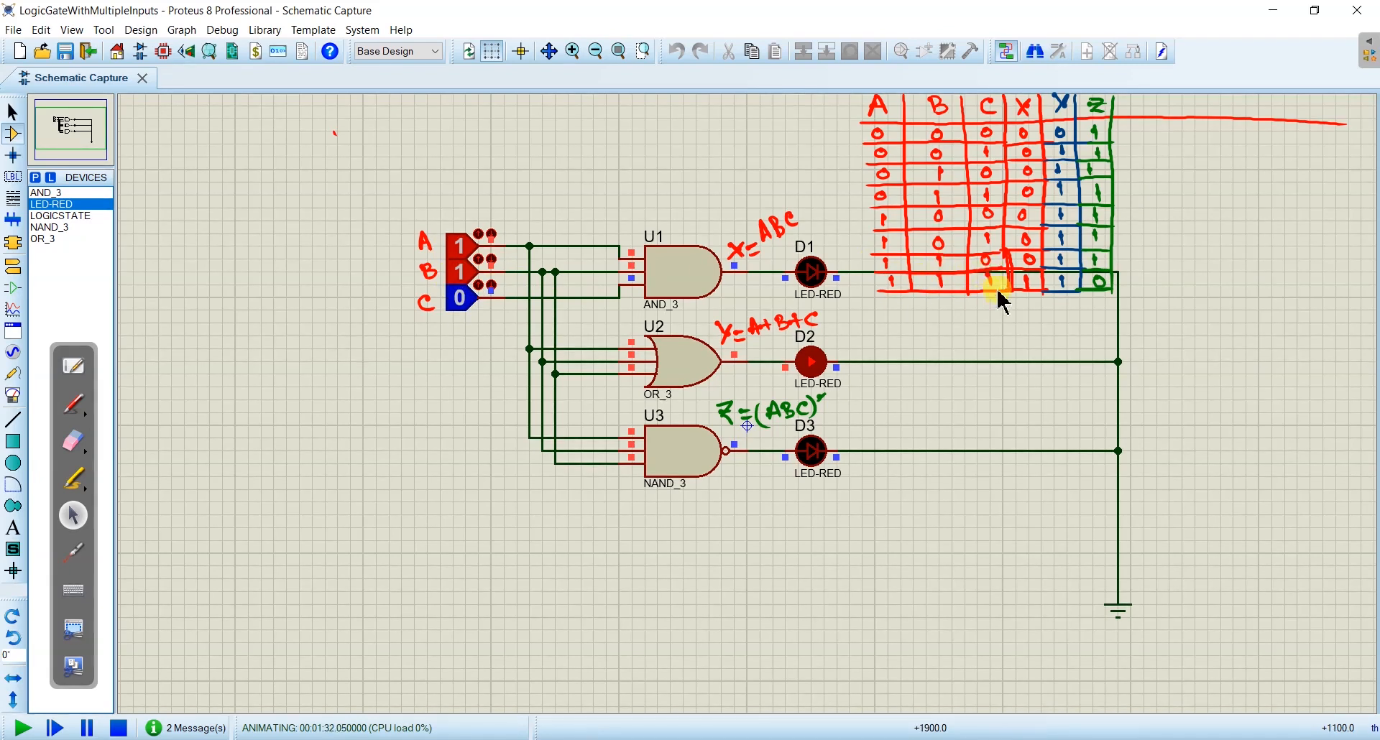
pyautogui.click(460, 302)
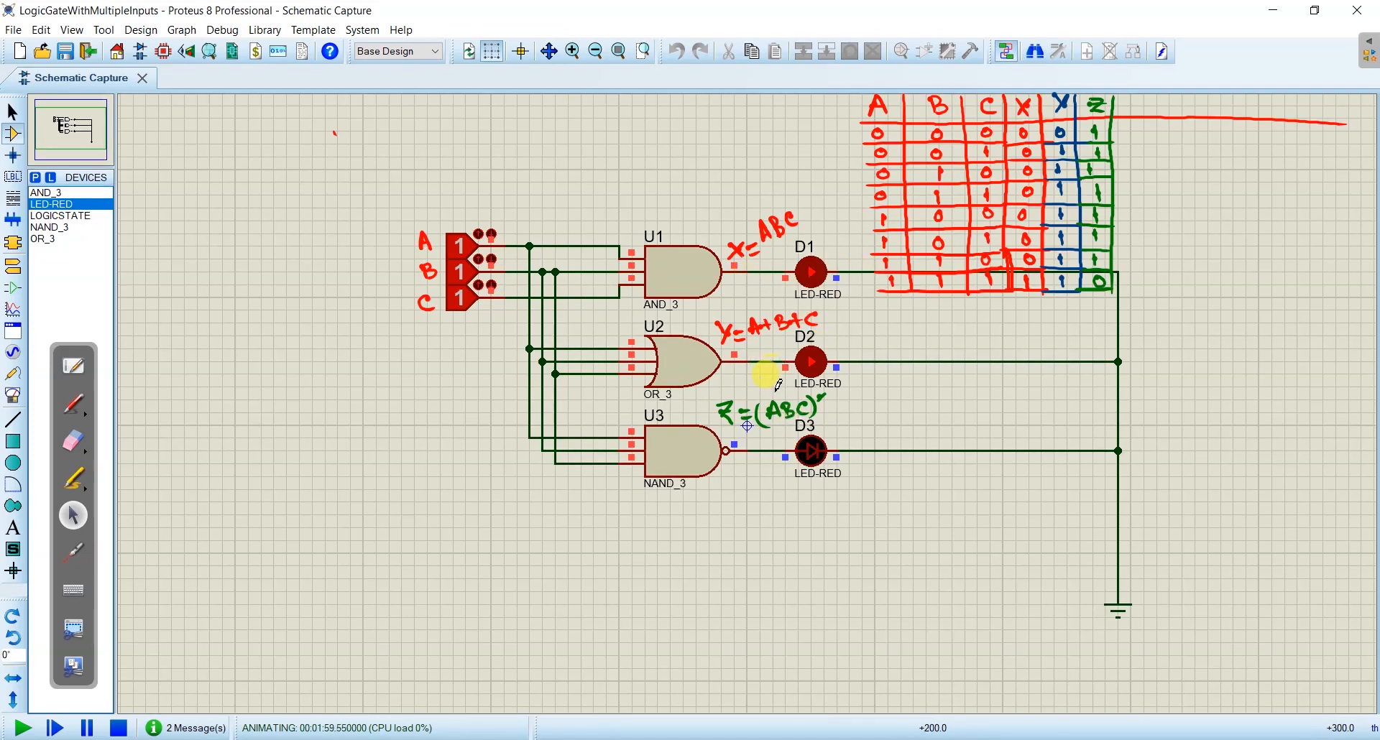
# - Check the gate list in Illustrator, return to Proteus, search the device library for nor and add NOR_3 after comparing it with NOR_3.DM
pyautogui.hotkey('alt', 'Tab')
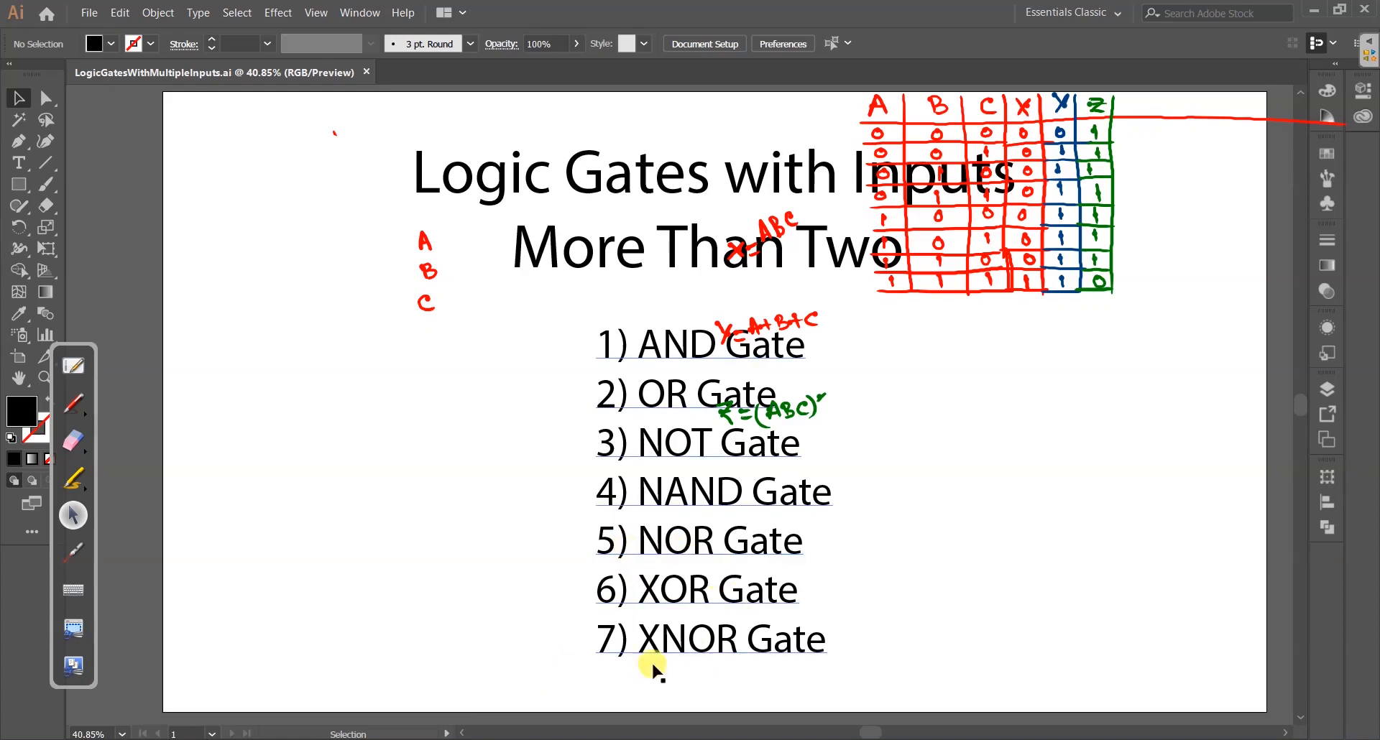
pyautogui.hotkey('alt', 'Tab')
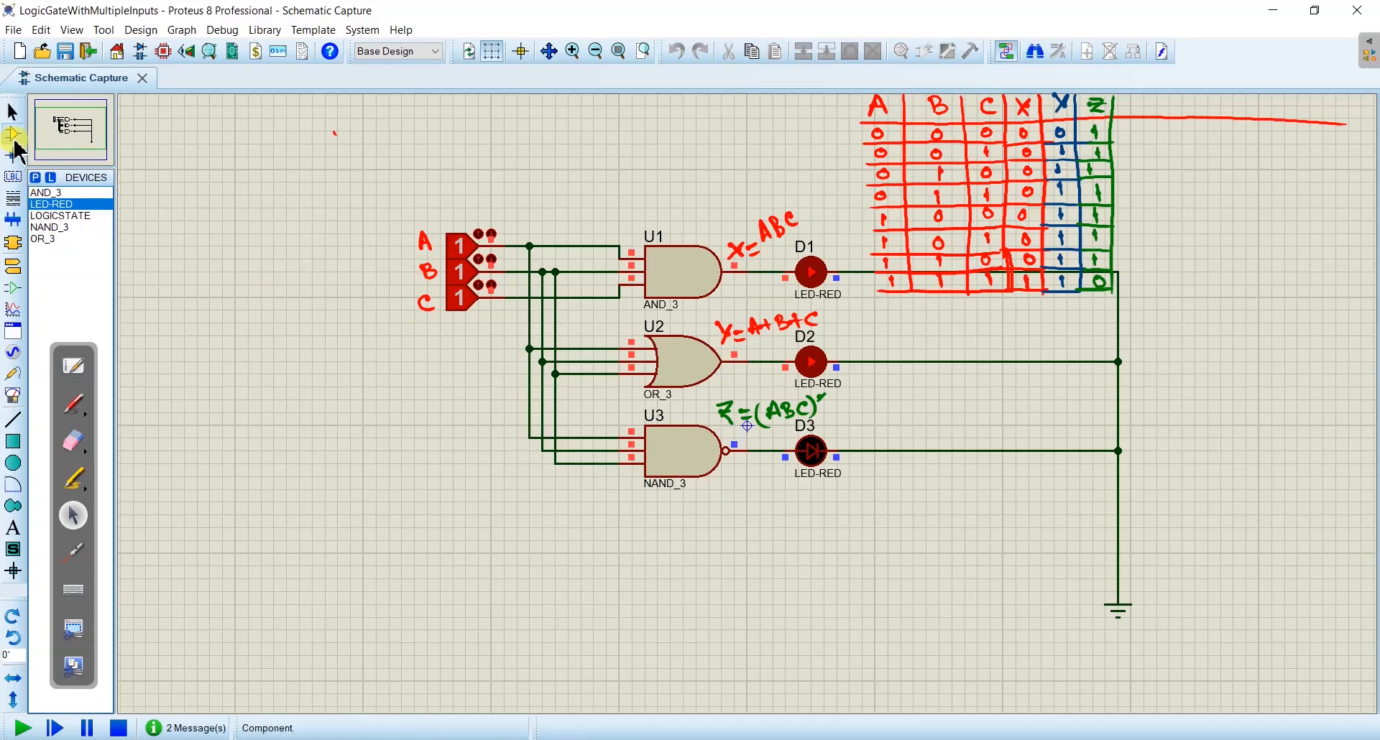
pyautogui.click(35, 178)
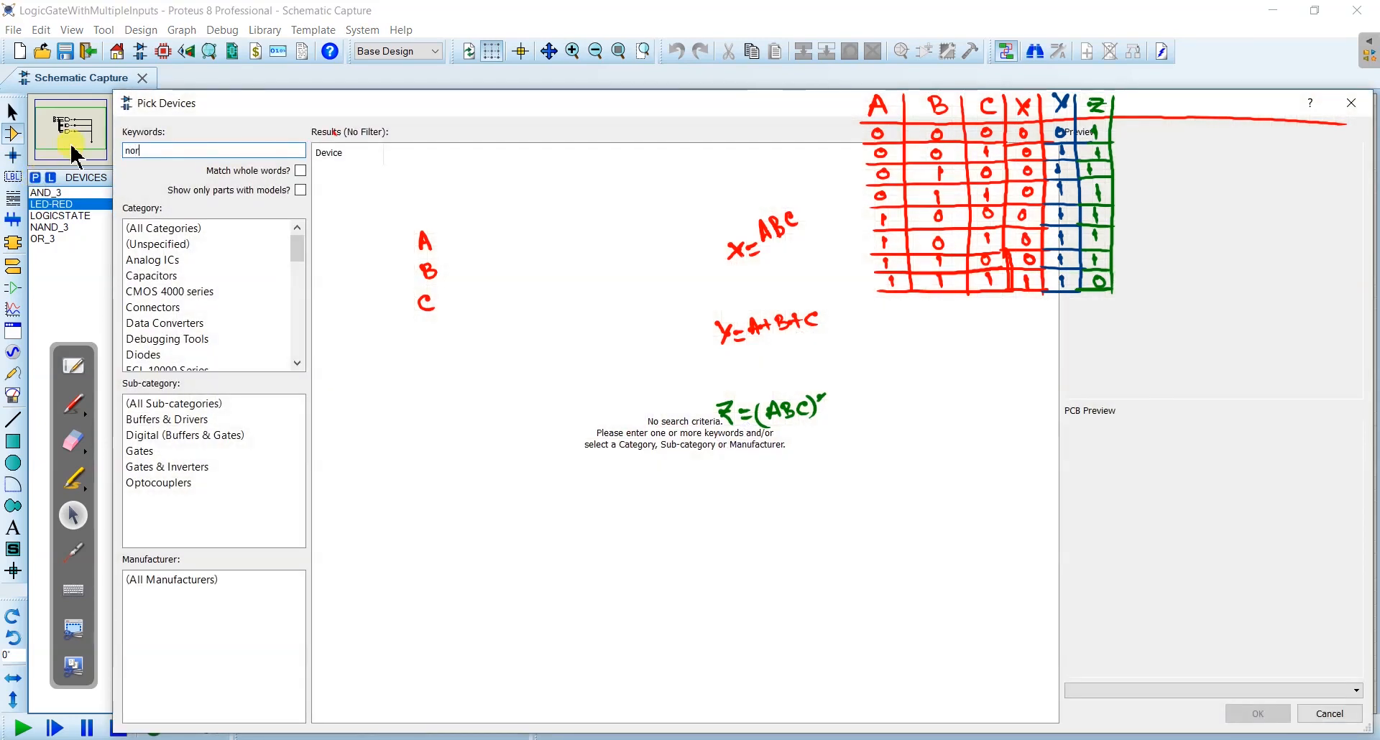
pyautogui.scroll(-3, 660, 523)
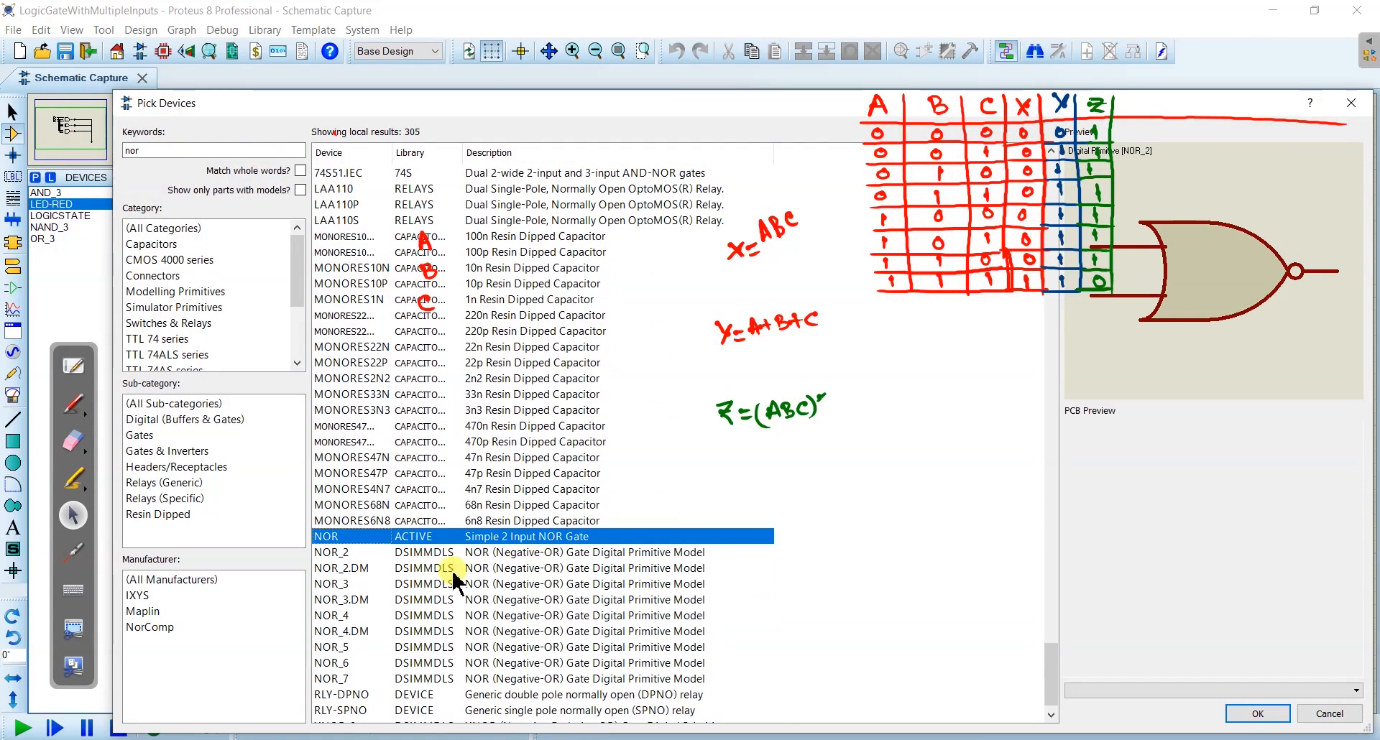
pyautogui.click(372, 583)
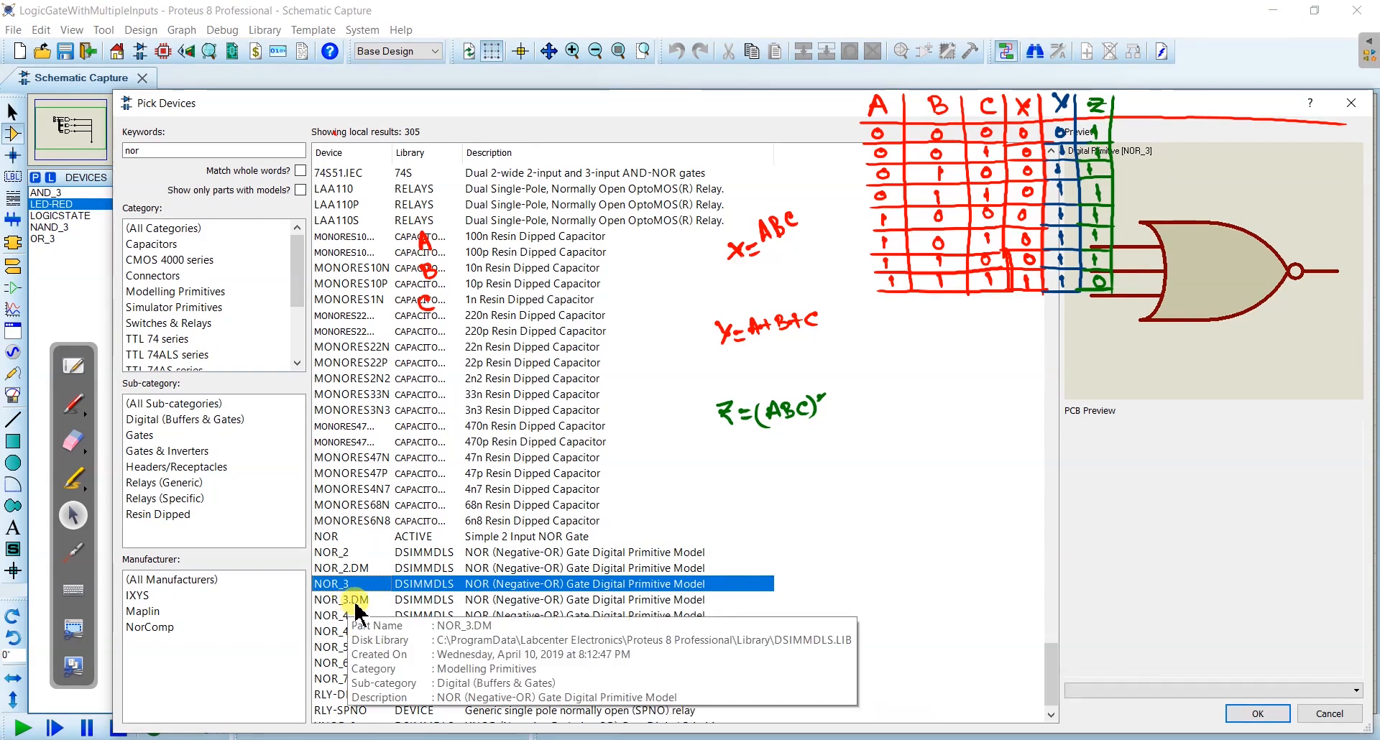
pyautogui.click(362, 603)
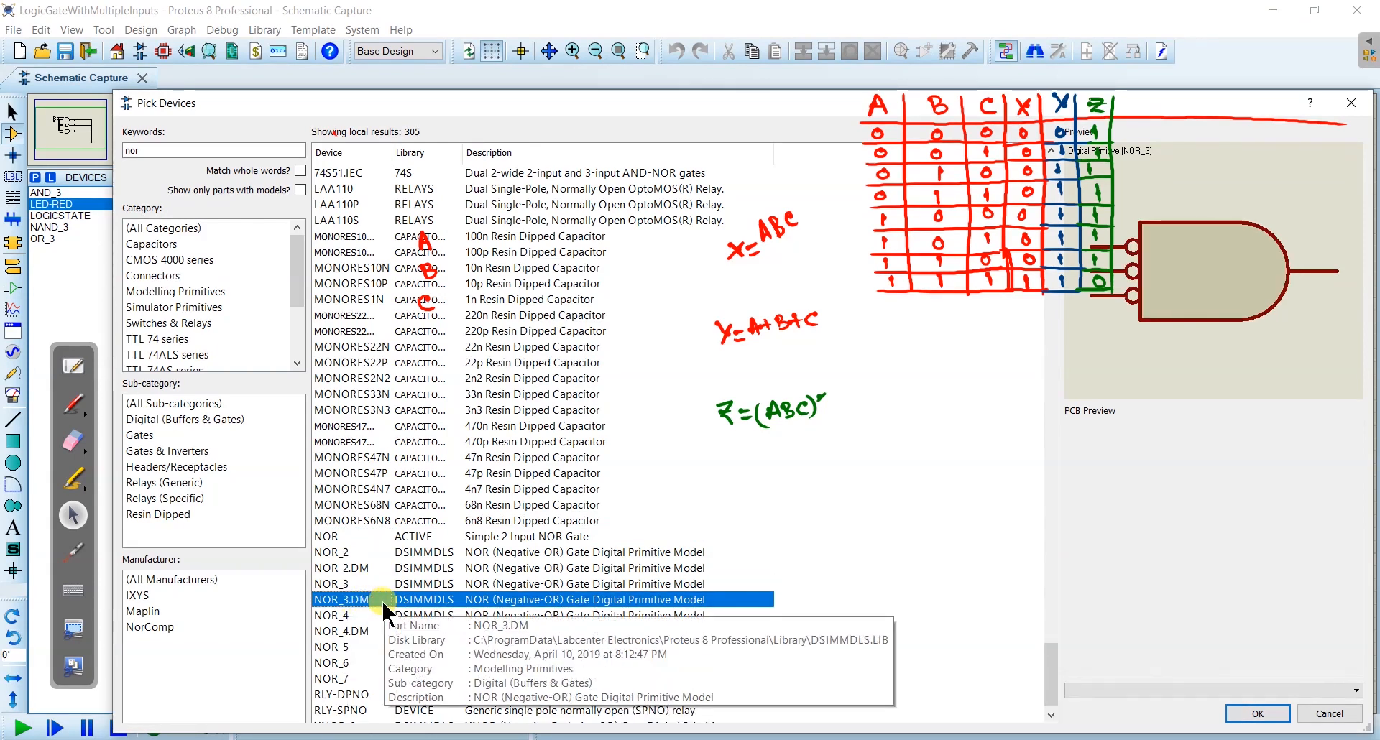
pyautogui.click(428, 584)
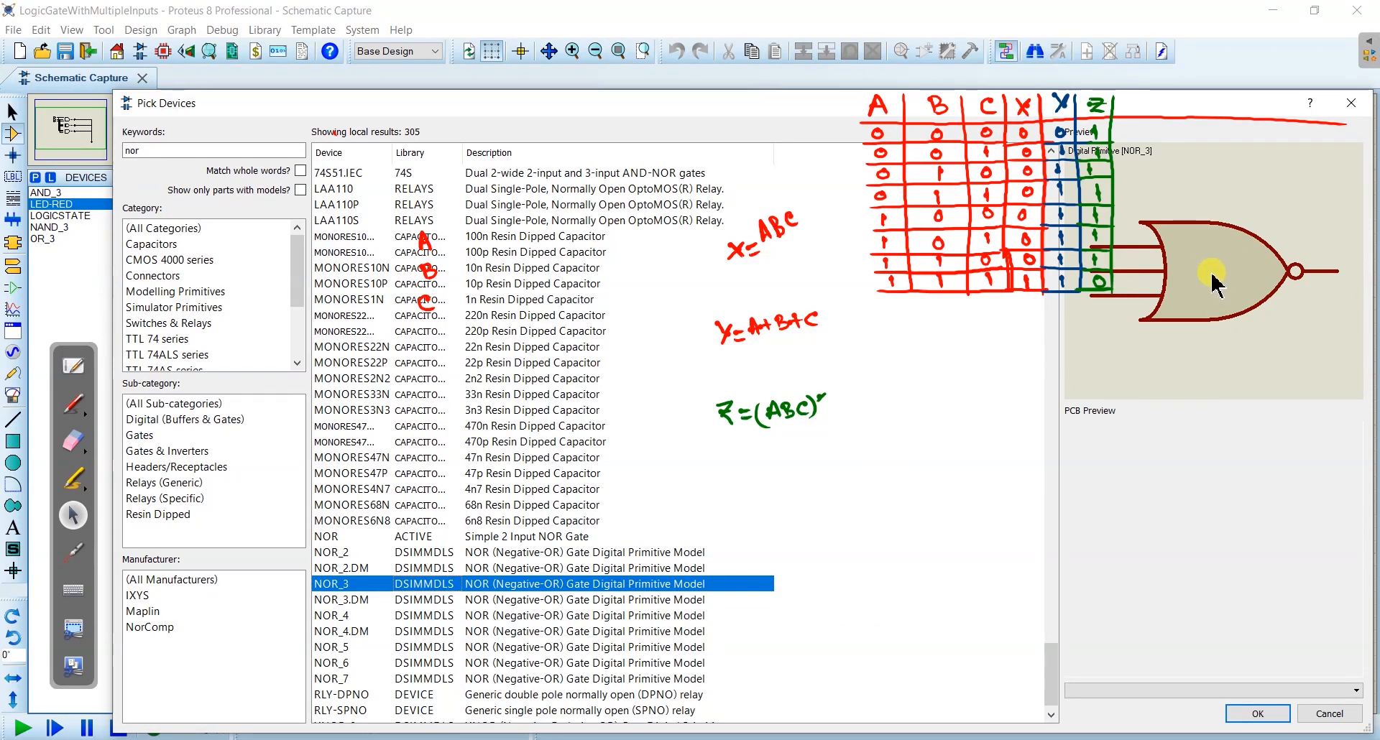
pyautogui.click(406, 600)
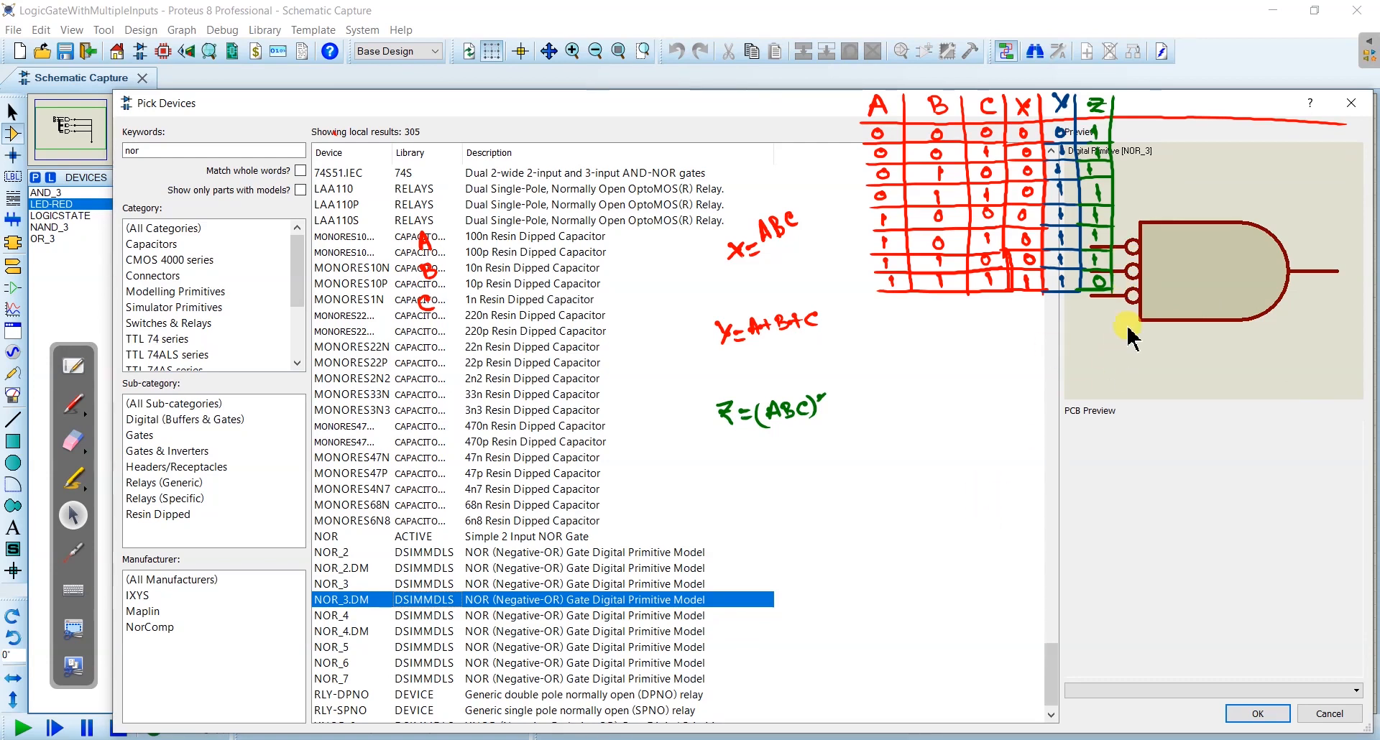
pyautogui.click(399, 583)
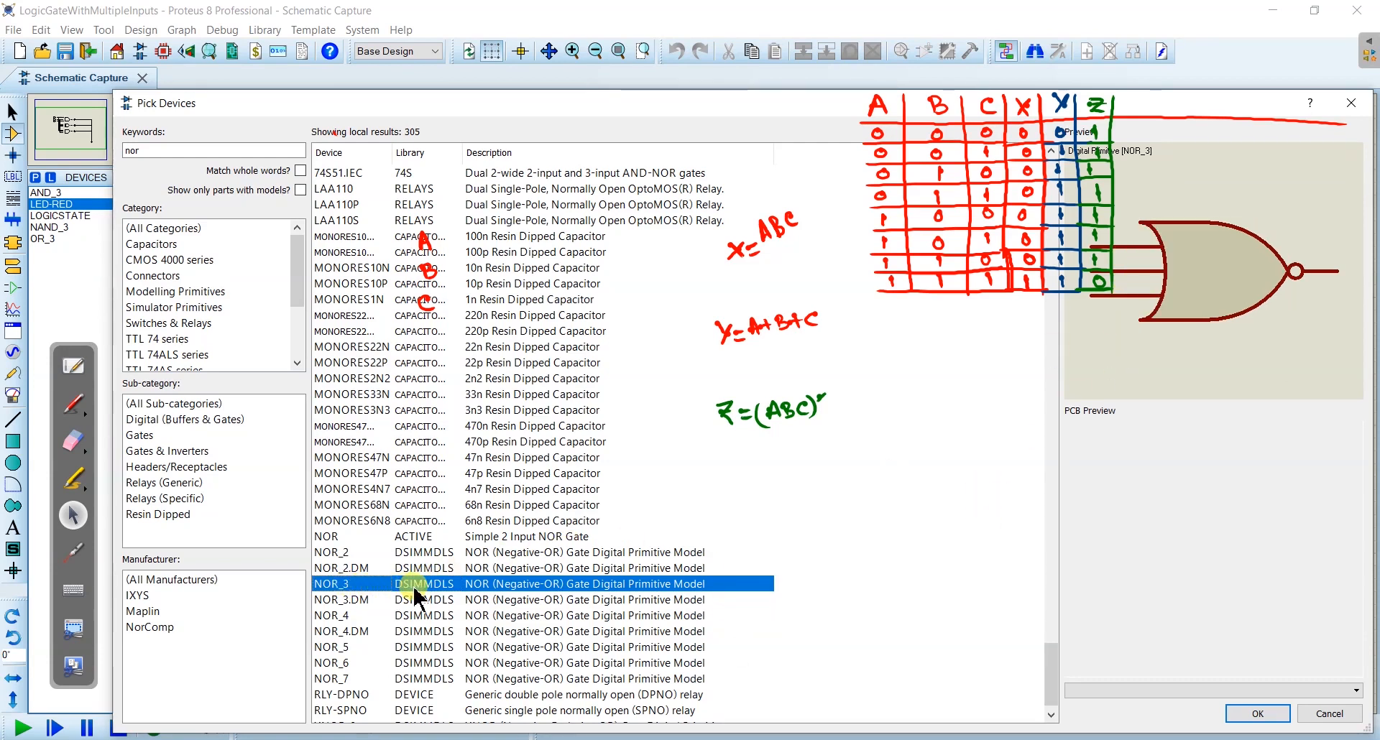
pyautogui.doubleClick(447, 584)
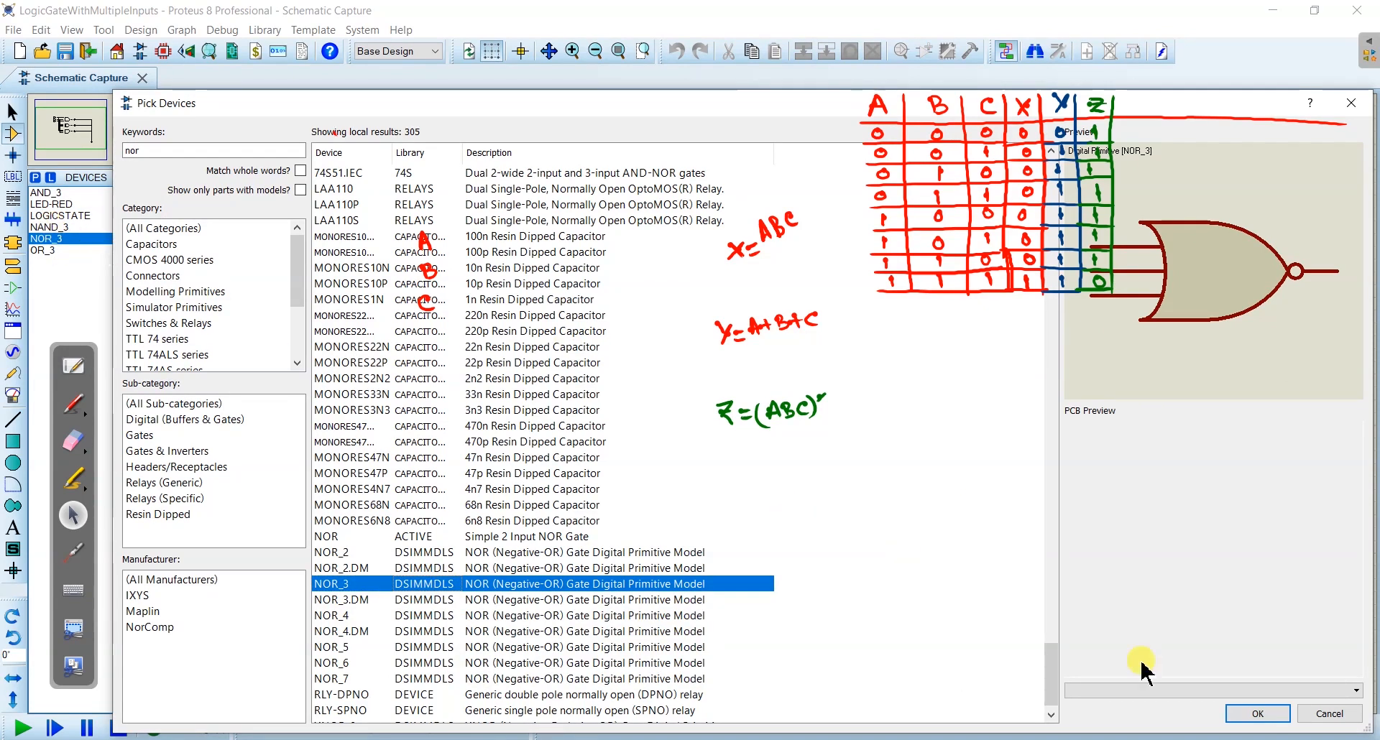
pyautogui.click(1255, 716)
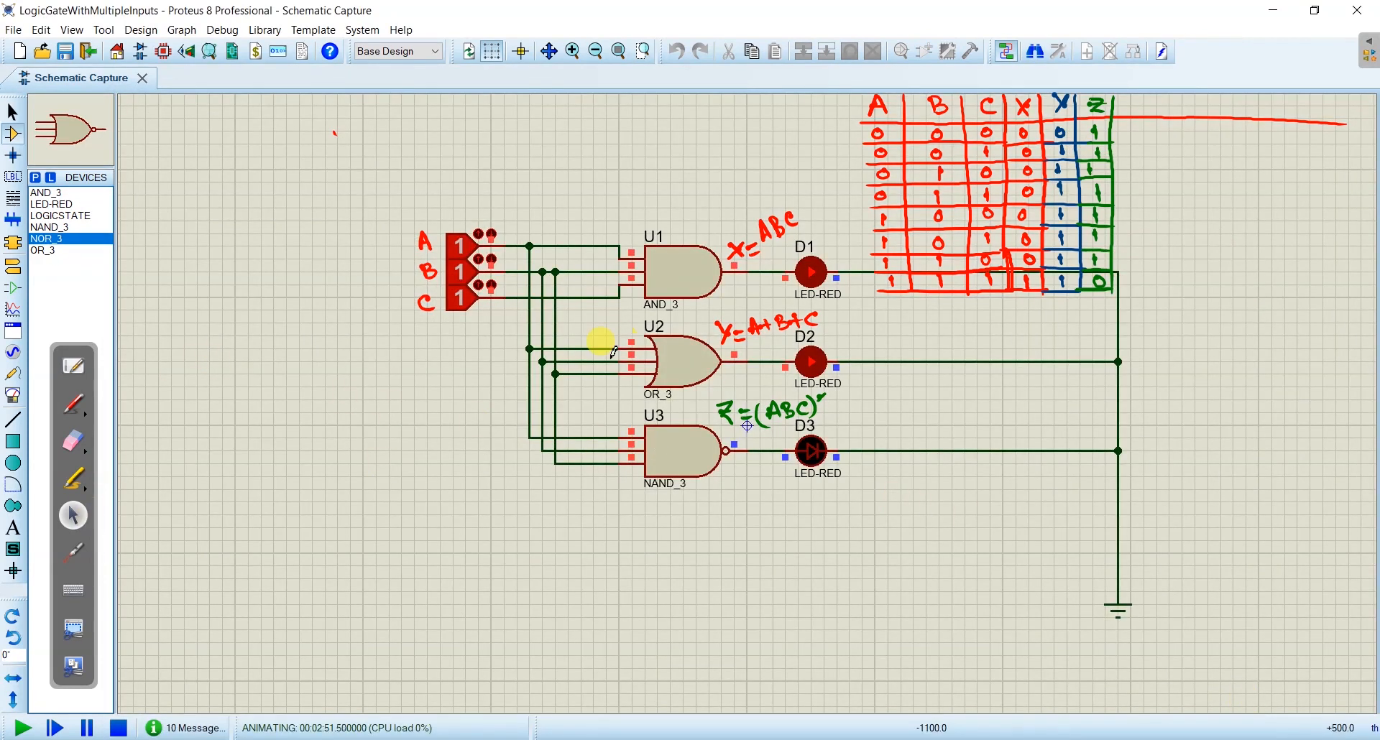
# - Stop the simulation and place a NOR_3 gate directly below the NAND gate
pyautogui.click(118, 728)
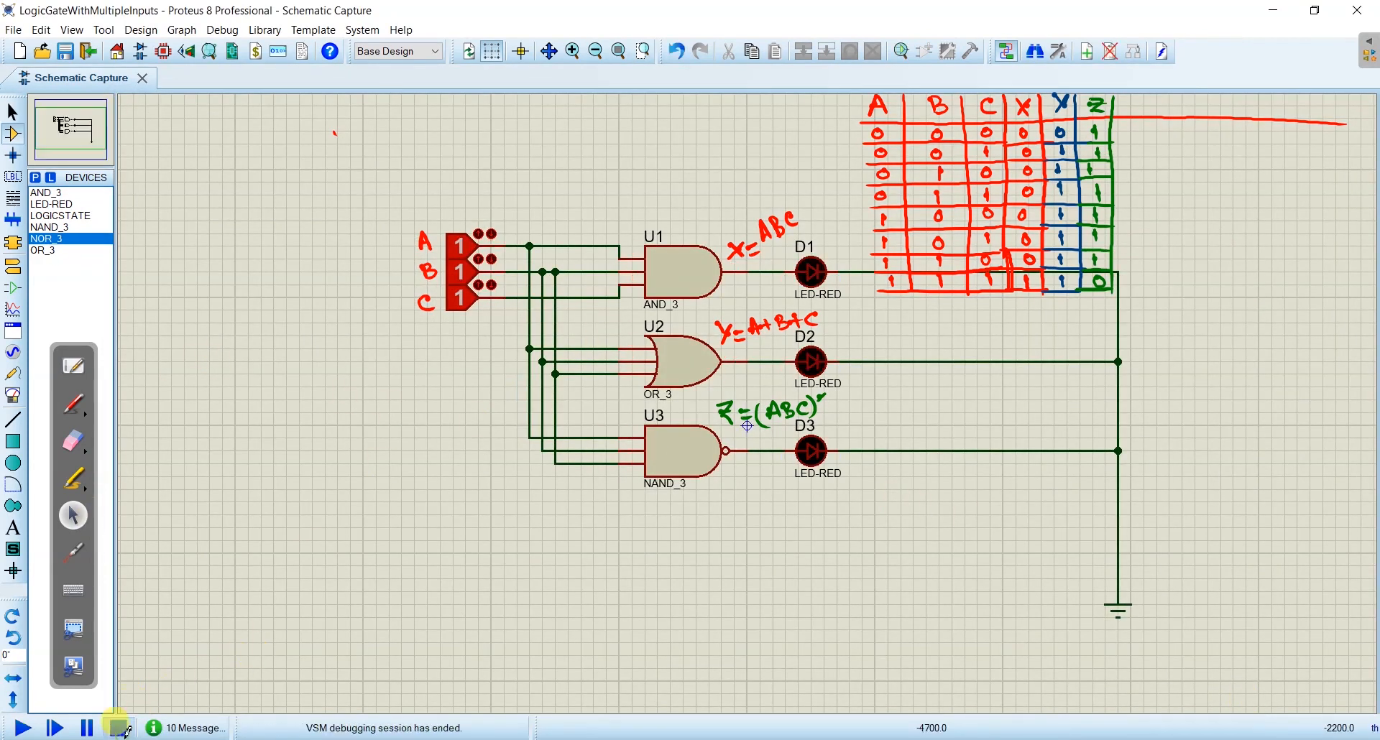
pyautogui.click(52, 239)
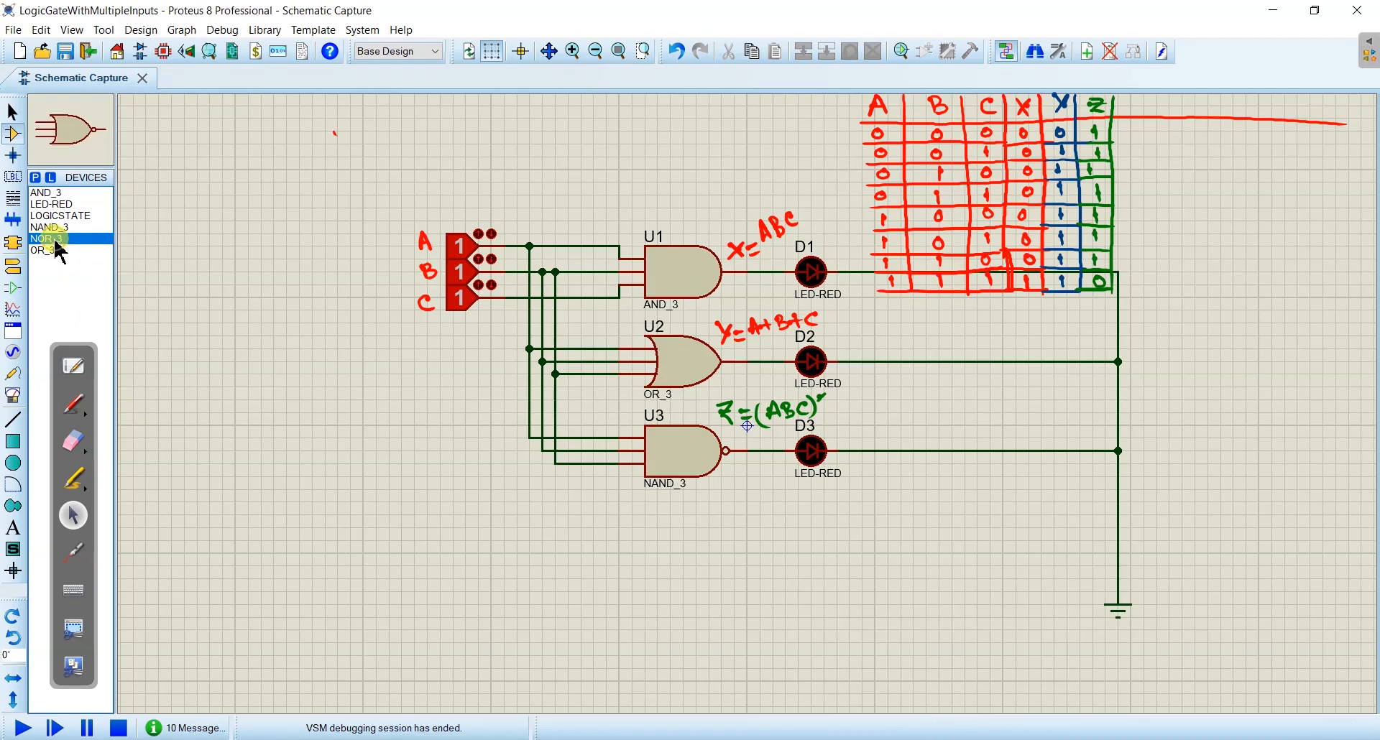
pyautogui.click(683, 567)
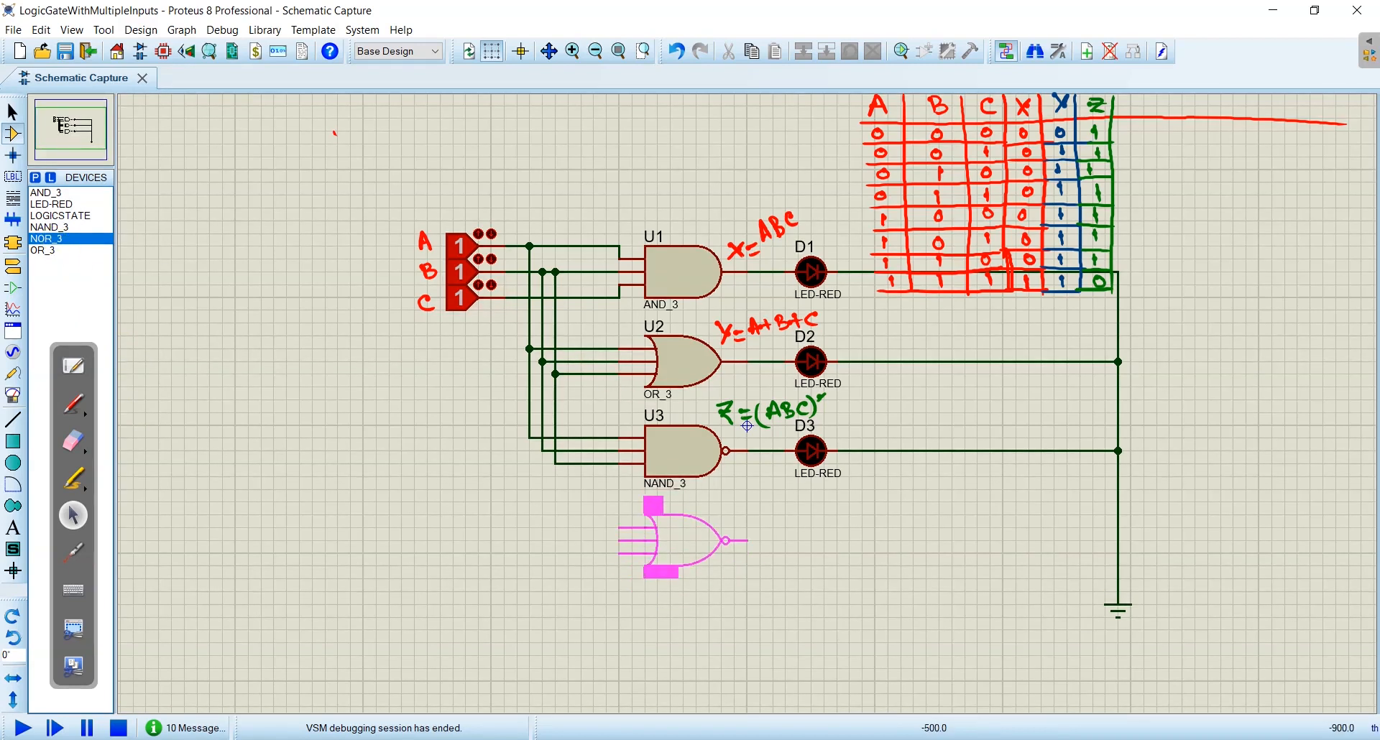
pyautogui.click(682, 537)
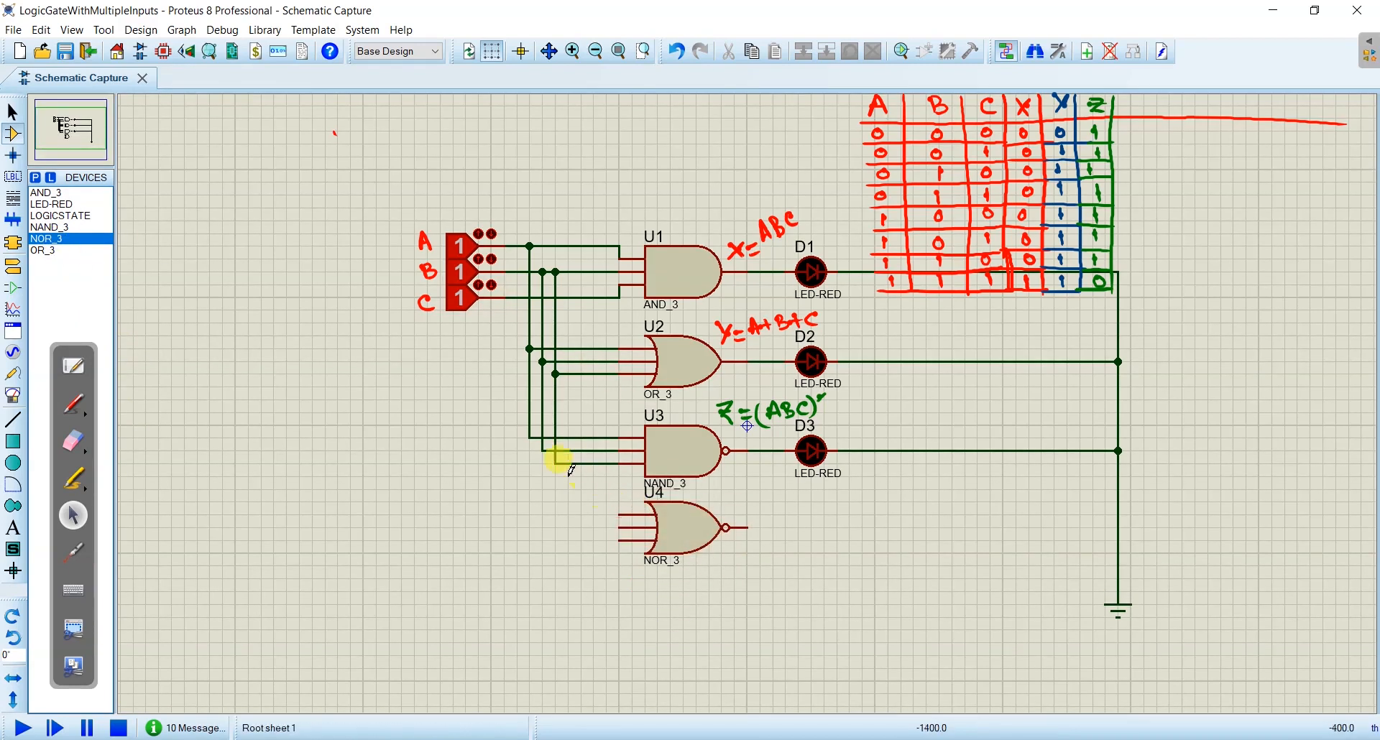
# - Branch wires from the NAND gate's three input lines down to the corresponding inputs of the NOR gate
pyautogui.click(529, 437)
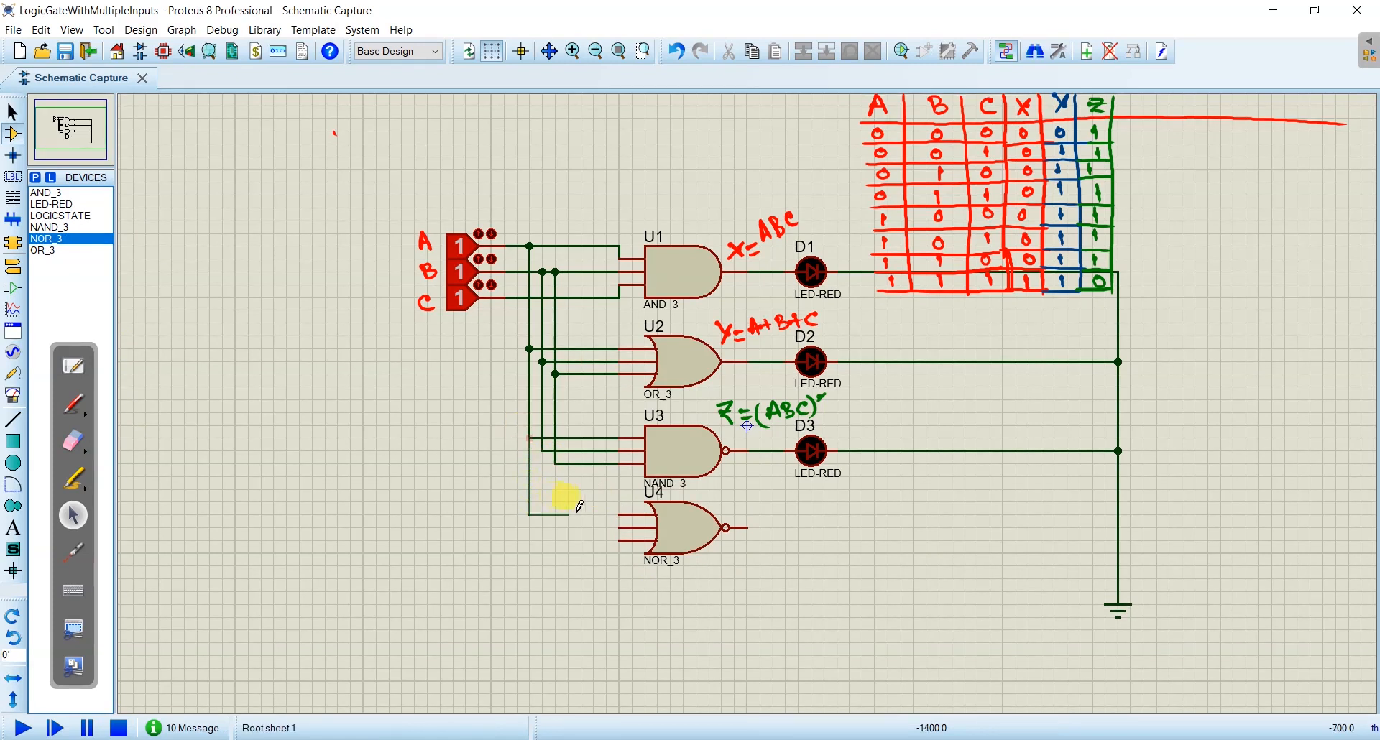
pyautogui.click(618, 515)
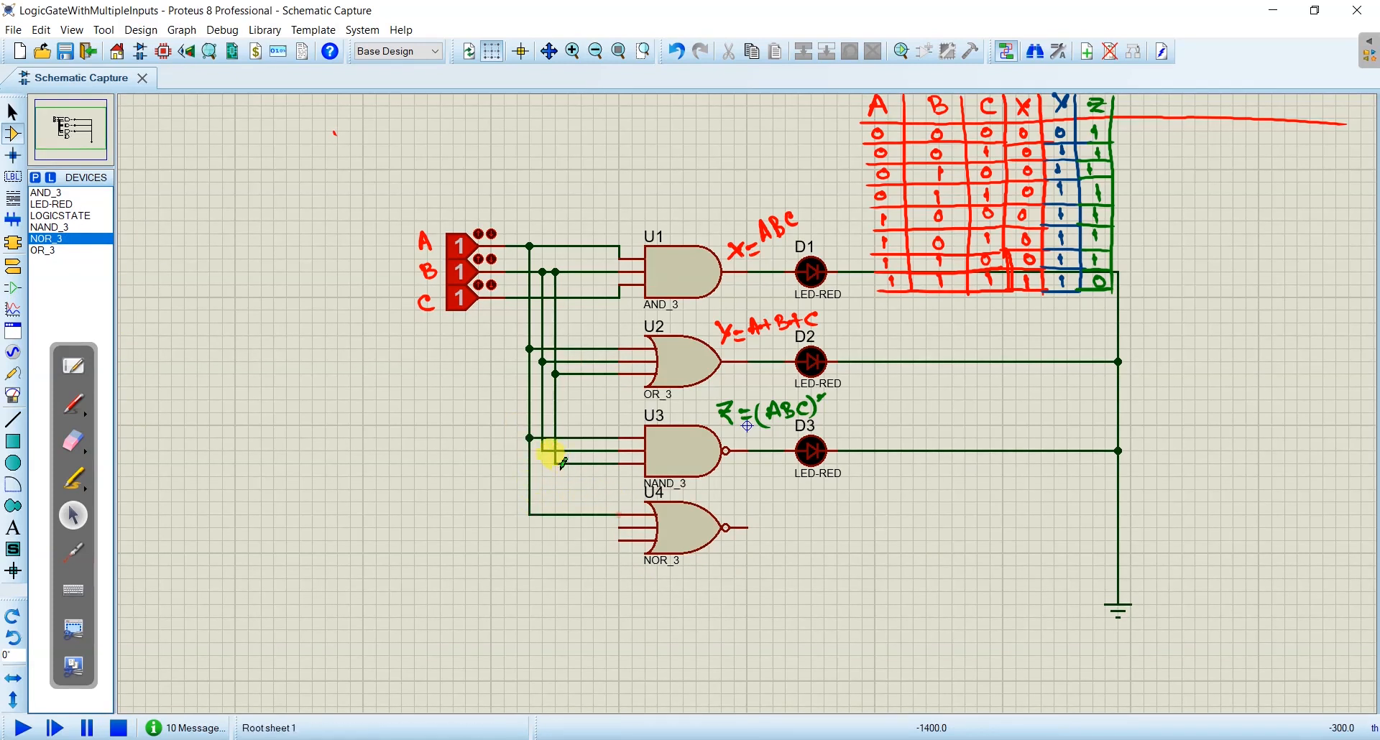
pyautogui.click(543, 450)
pyautogui.click(542, 527)
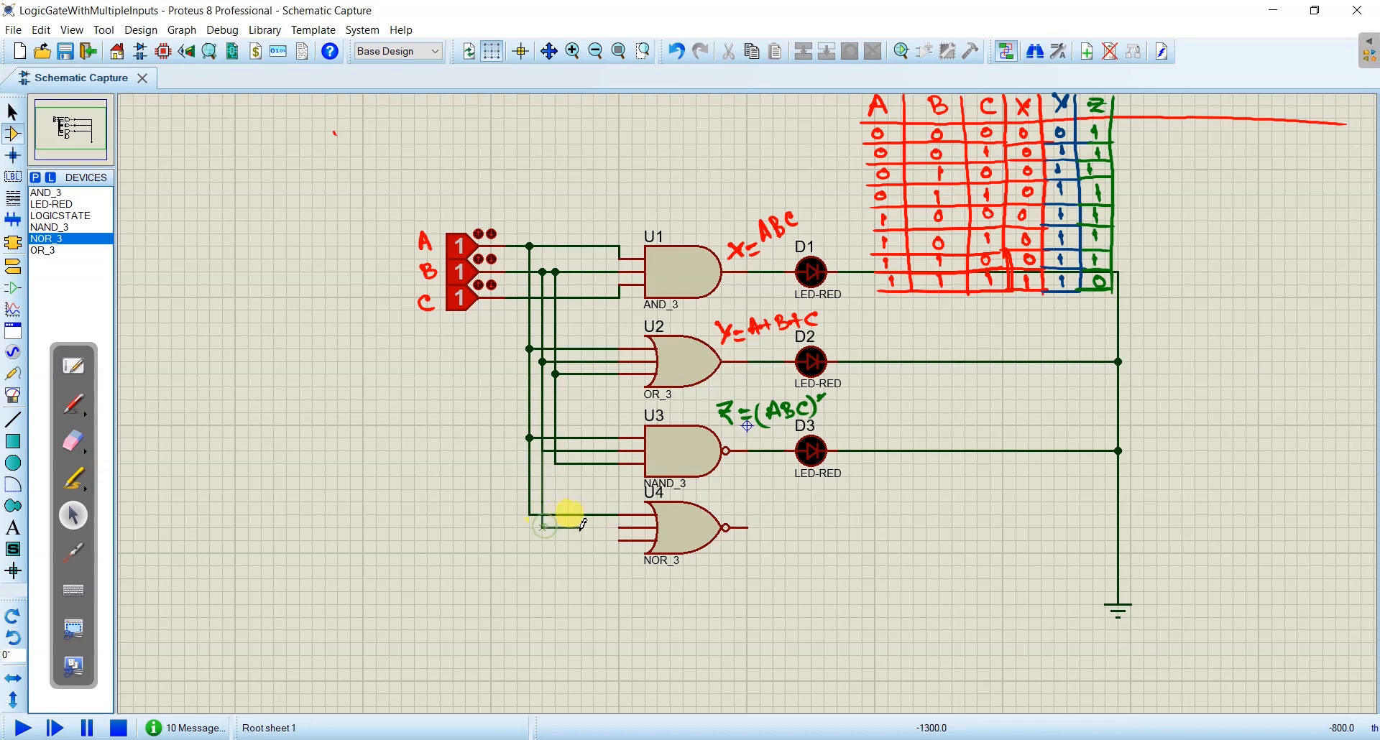
pyautogui.click(623, 527)
pyautogui.click(554, 463)
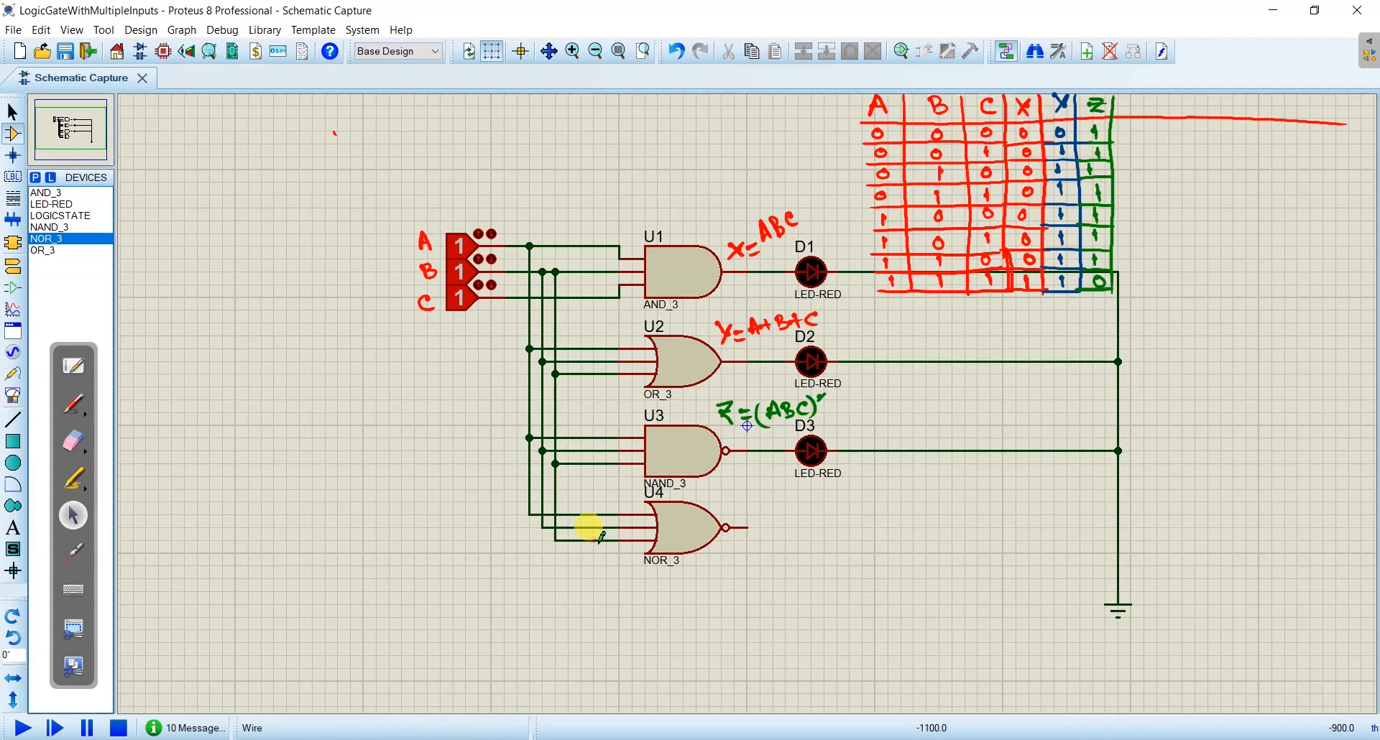
pyautogui.click(556, 538)
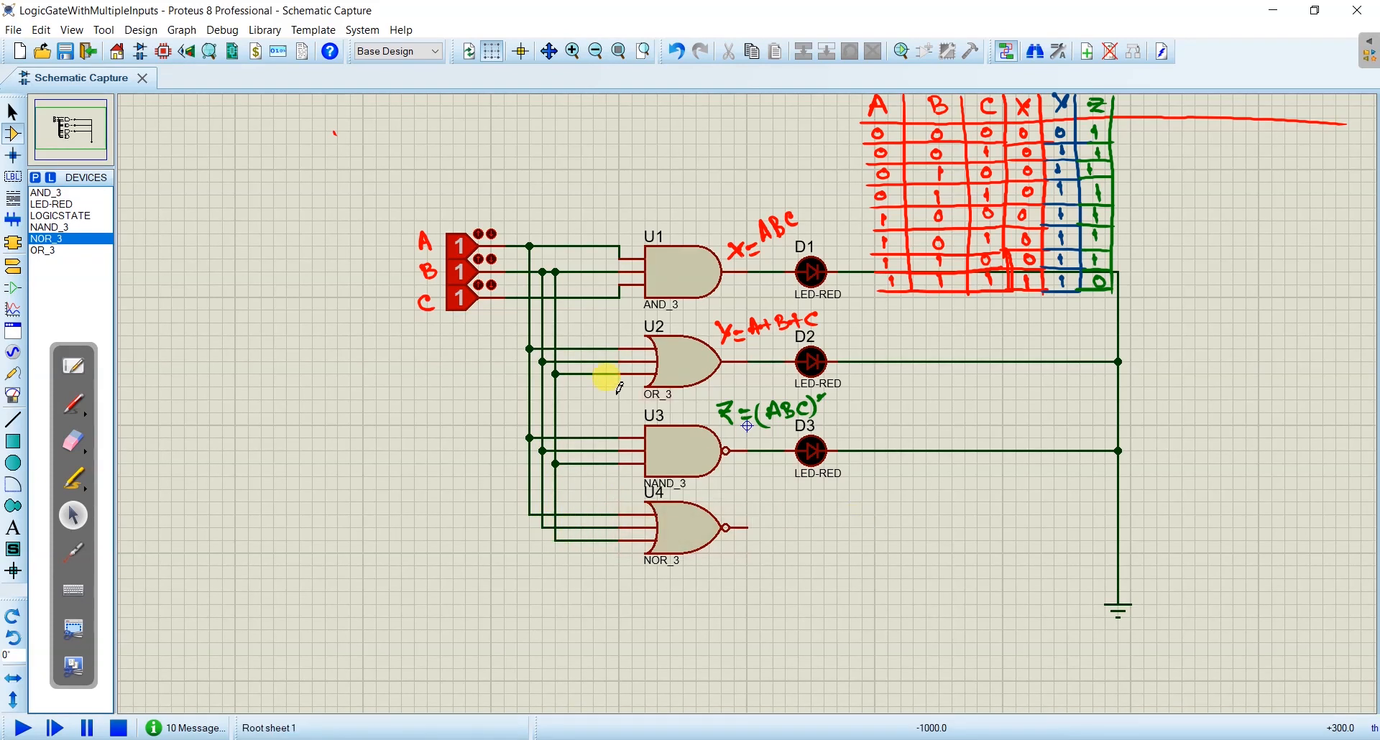
# - Place a LED-RED beside the NOR gate, rotate it anti-clockwise and align it with the gate's output
pyautogui.click(56, 205)
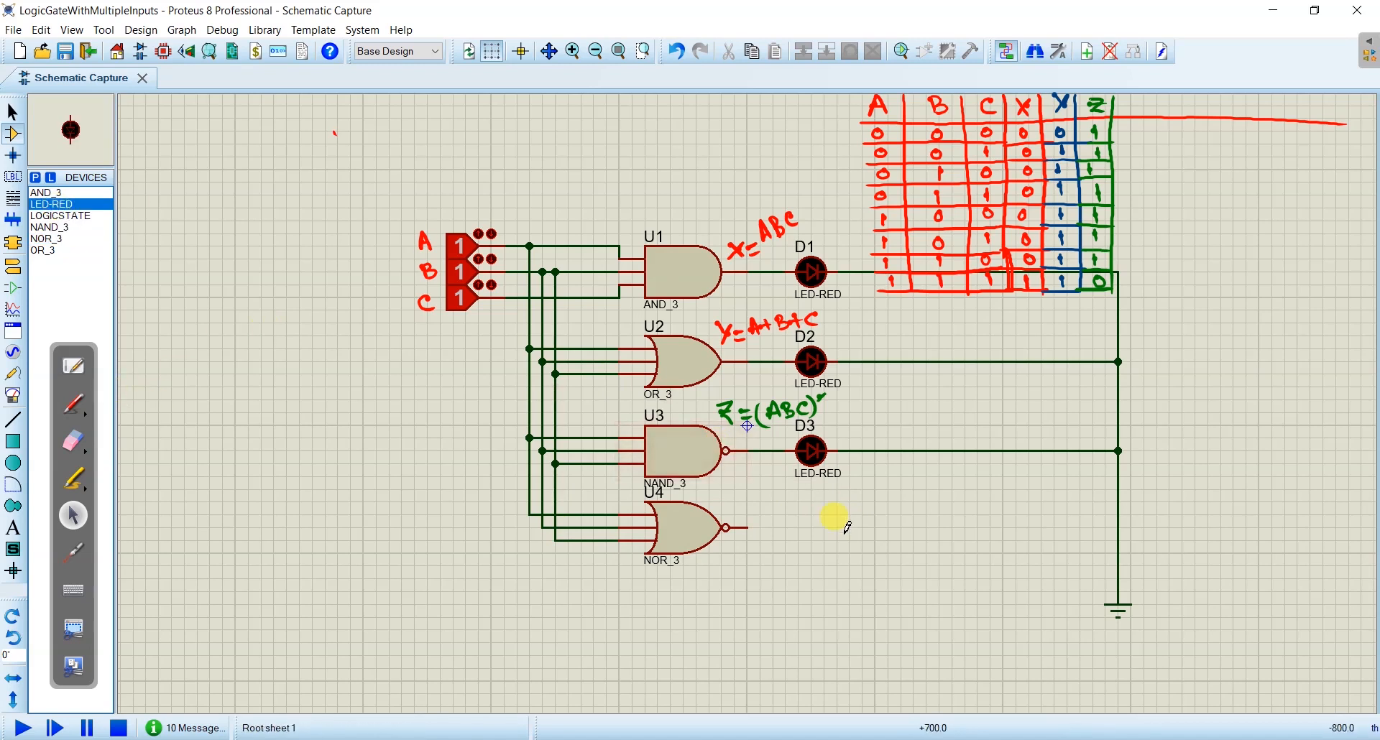
pyautogui.click(811, 540)
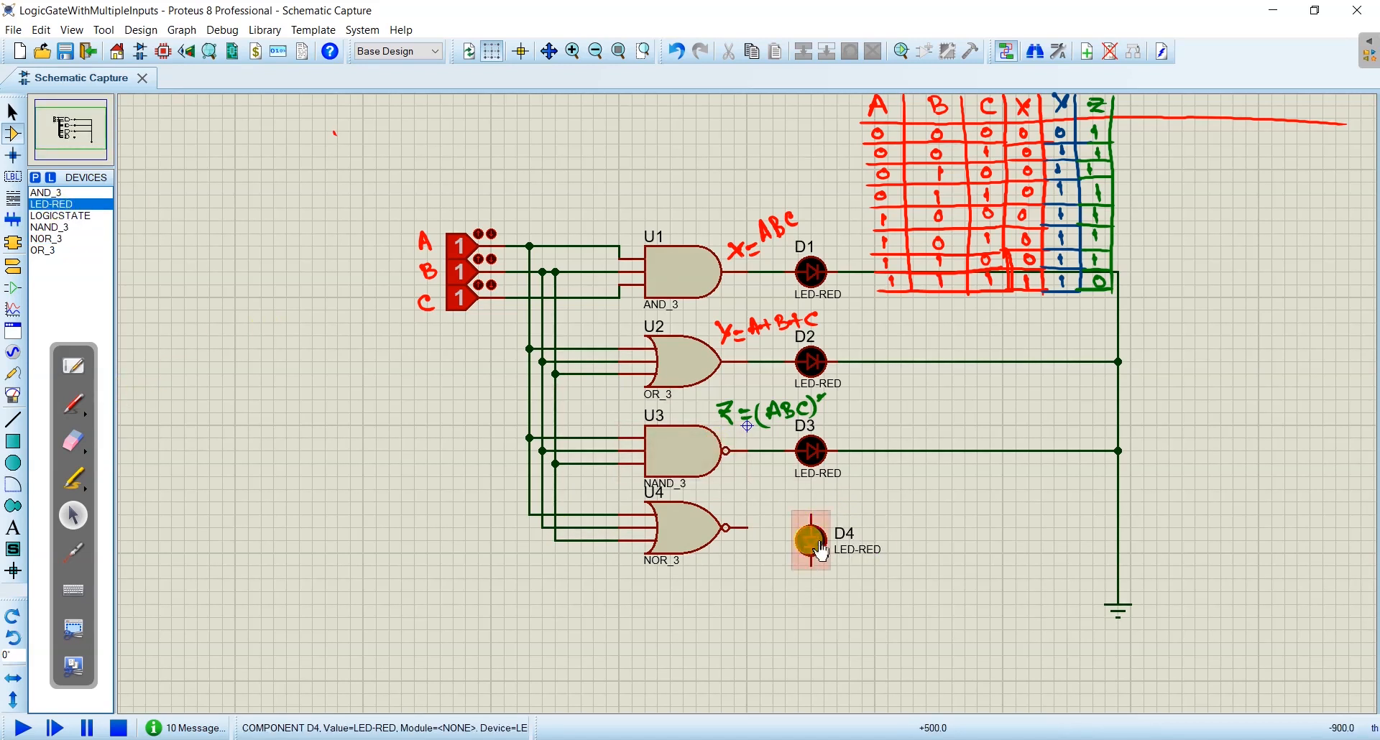
pyautogui.rightClick(819, 548)
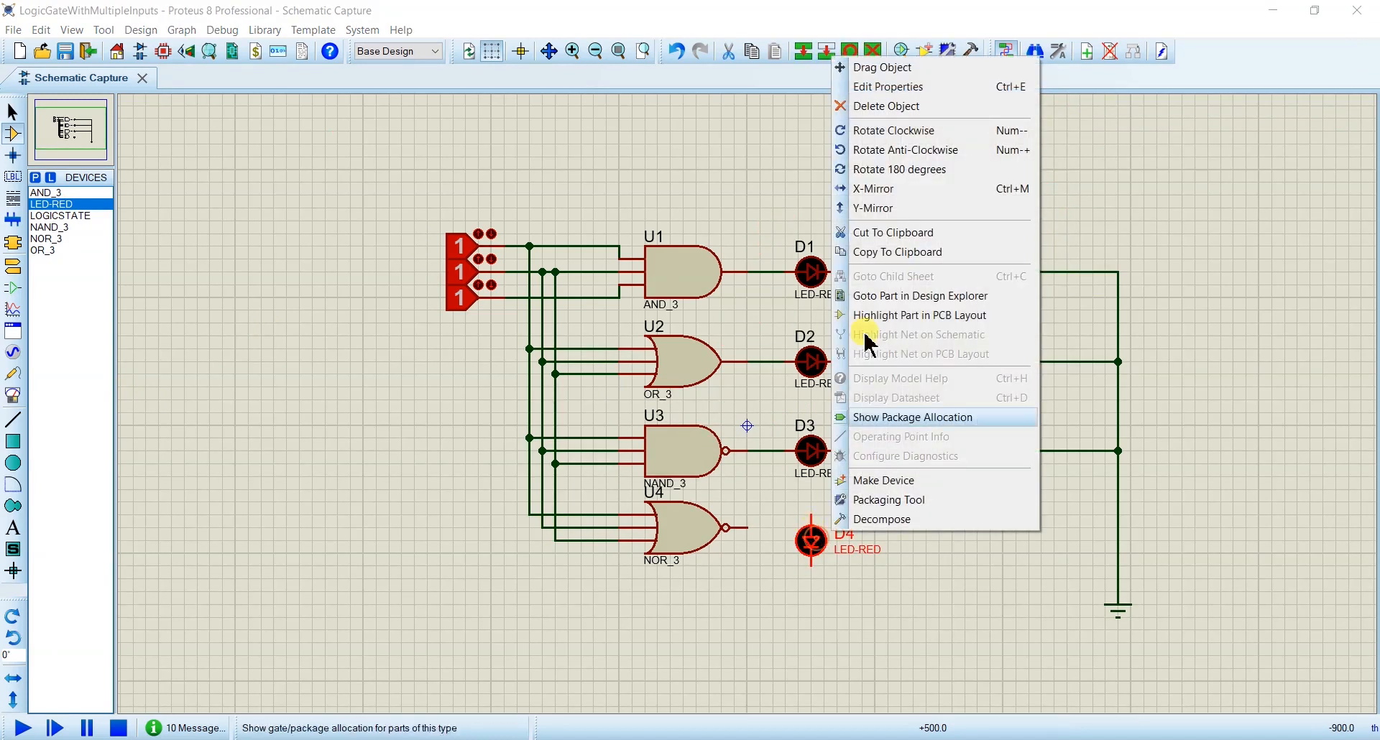
pyautogui.click(900, 149)
pyautogui.rightClick(810, 541)
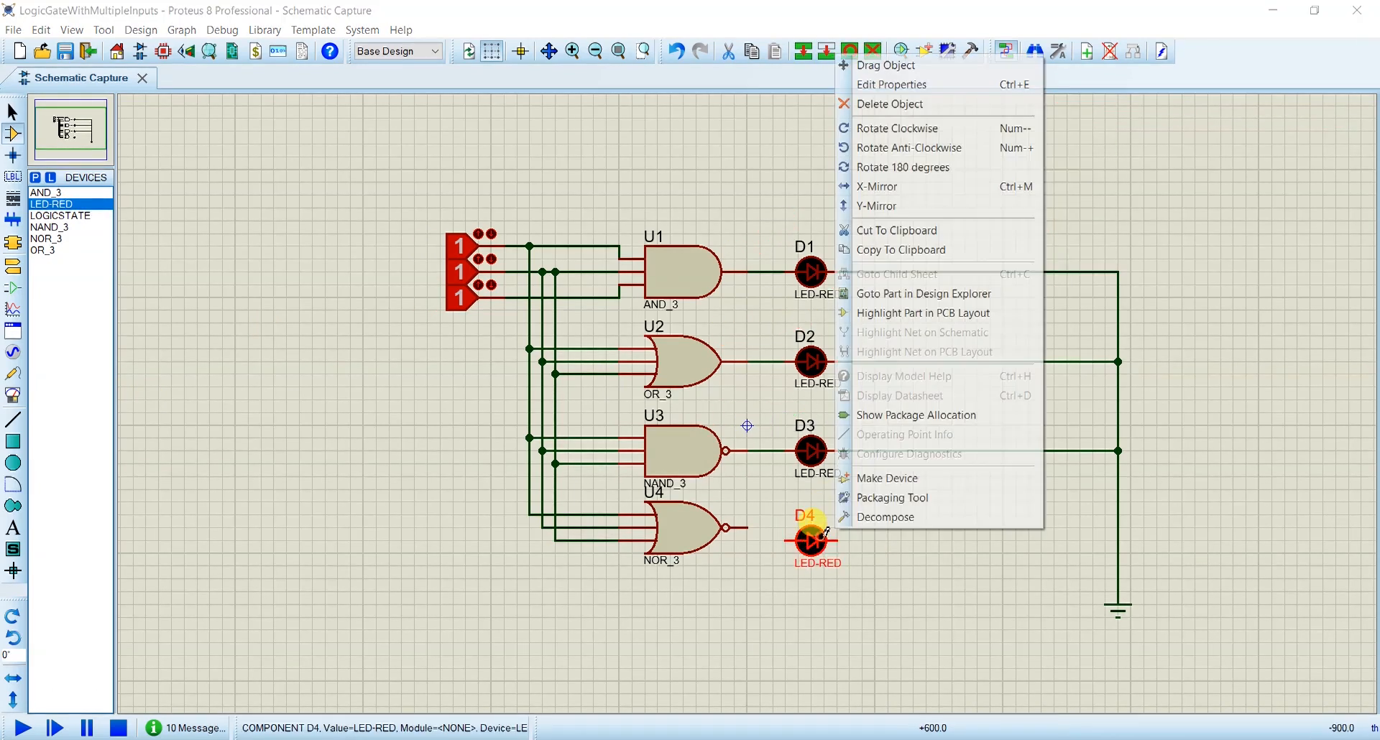
pyautogui.click(869, 65)
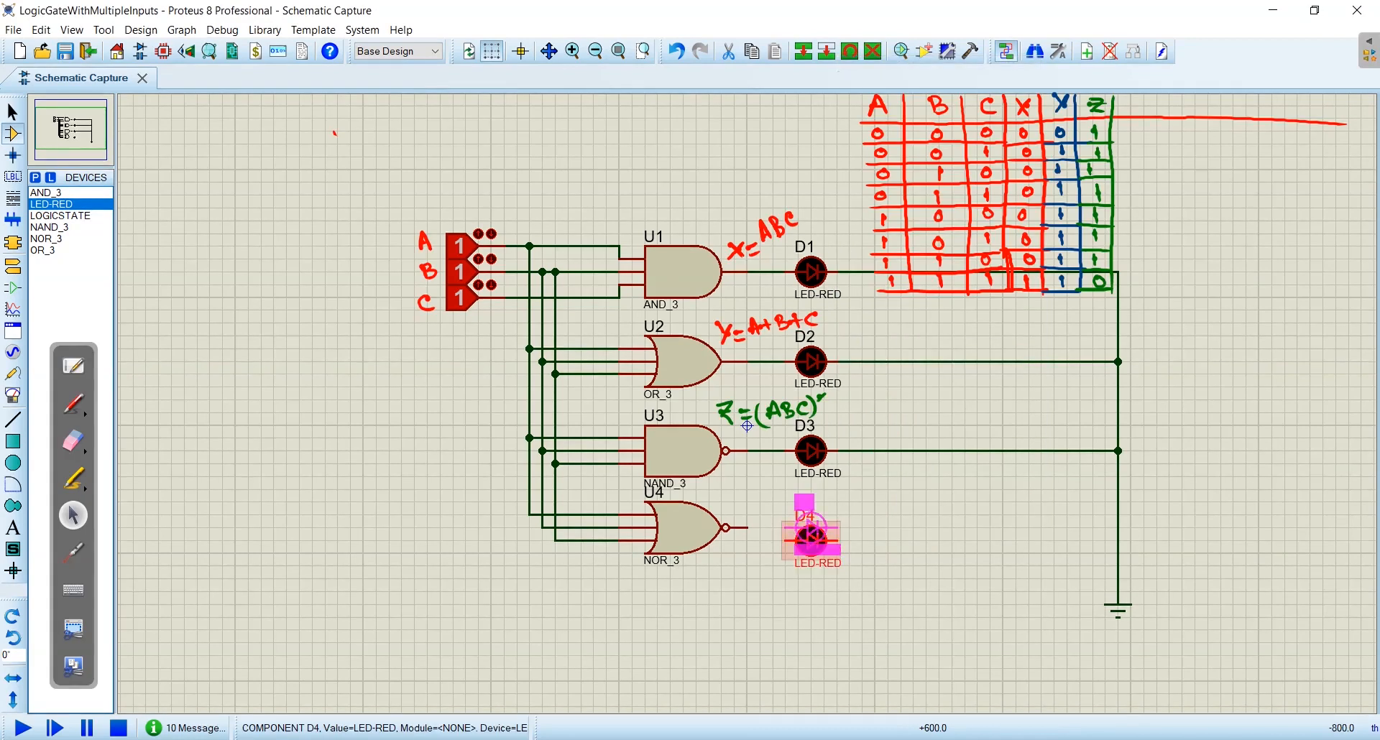
pyautogui.click(812, 527)
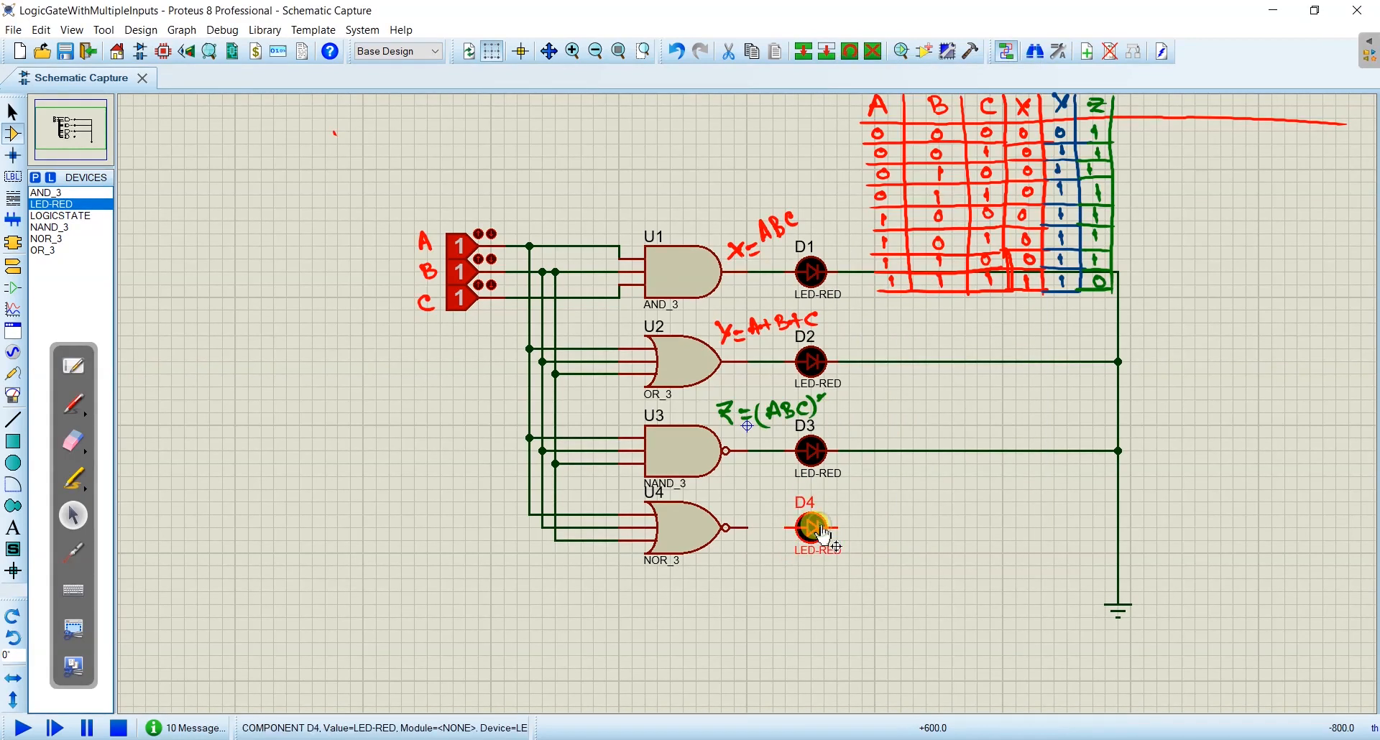
# - Wire the NOR gate's output to the new LED and the LED's other end to the common ground line
pyautogui.click(751, 527)
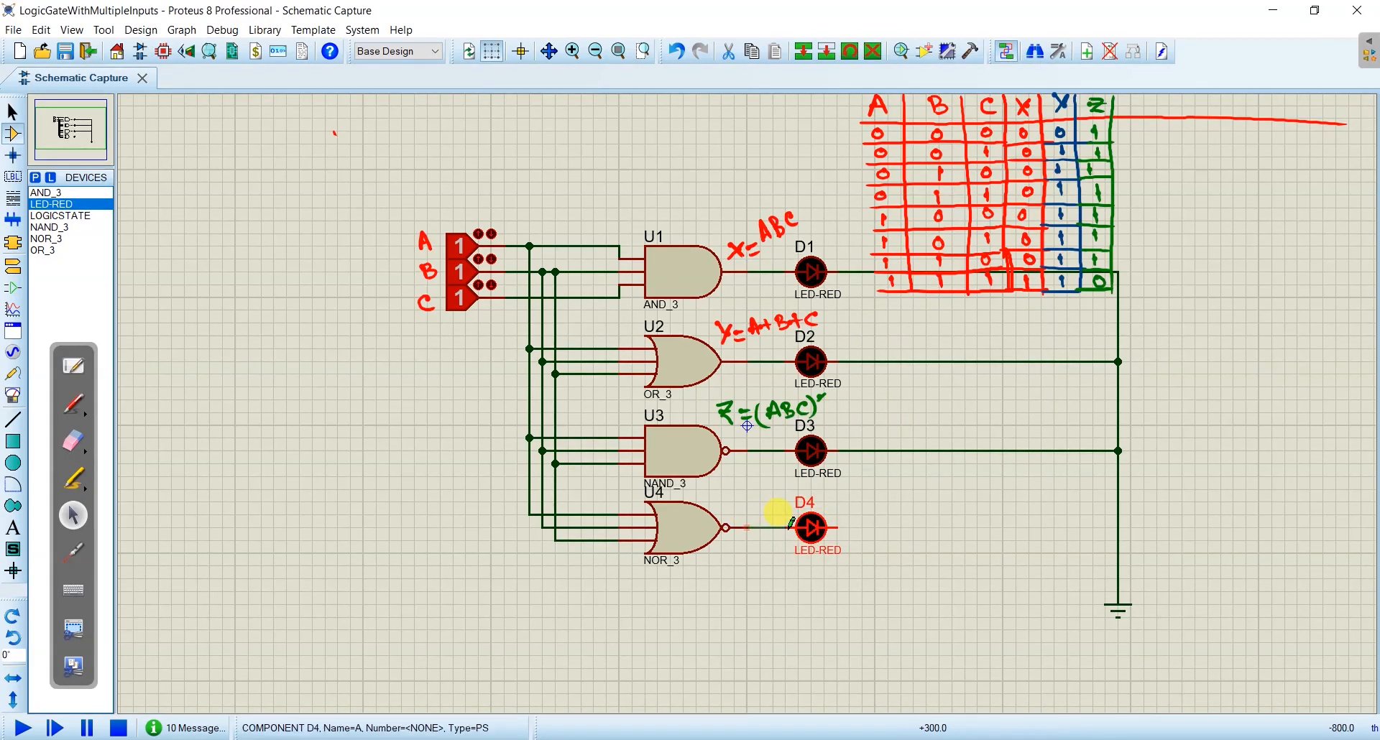
pyautogui.click(787, 528)
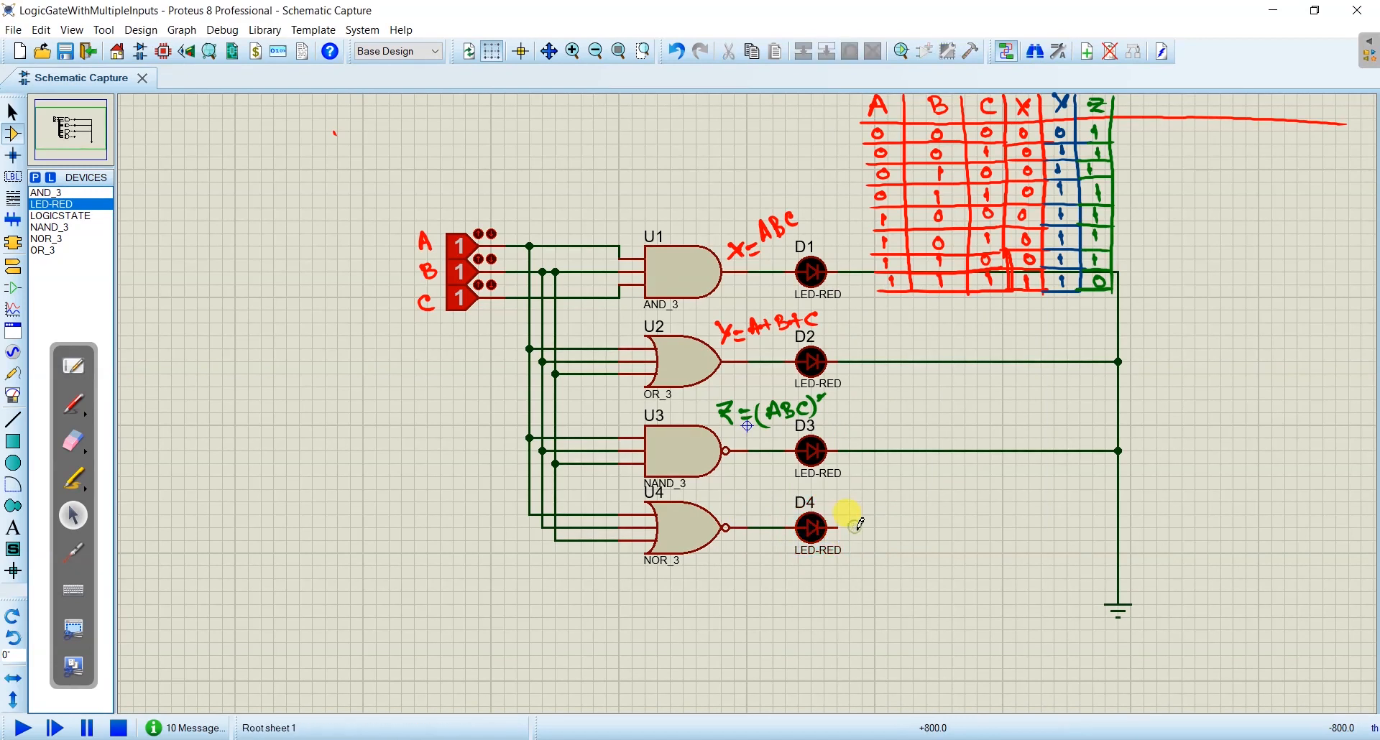
pyautogui.click(842, 527)
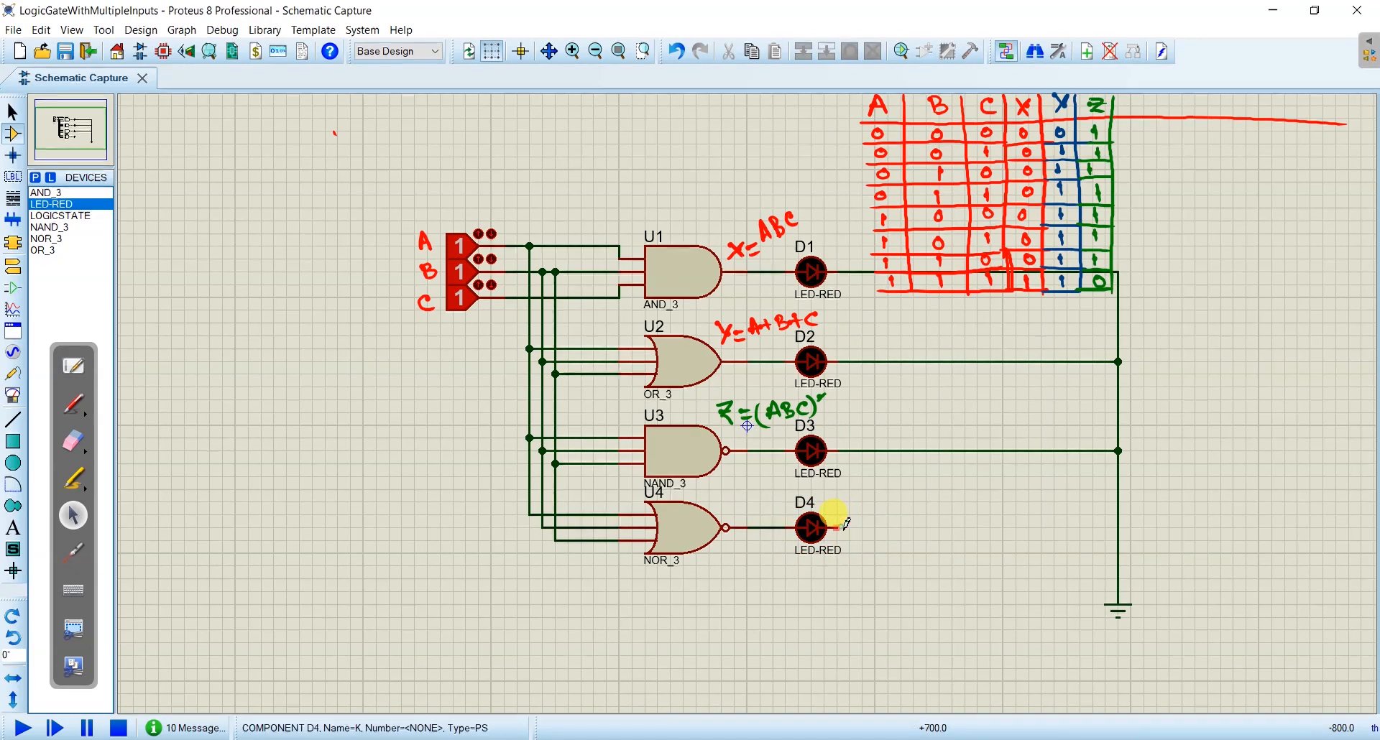
pyautogui.click(1118, 527)
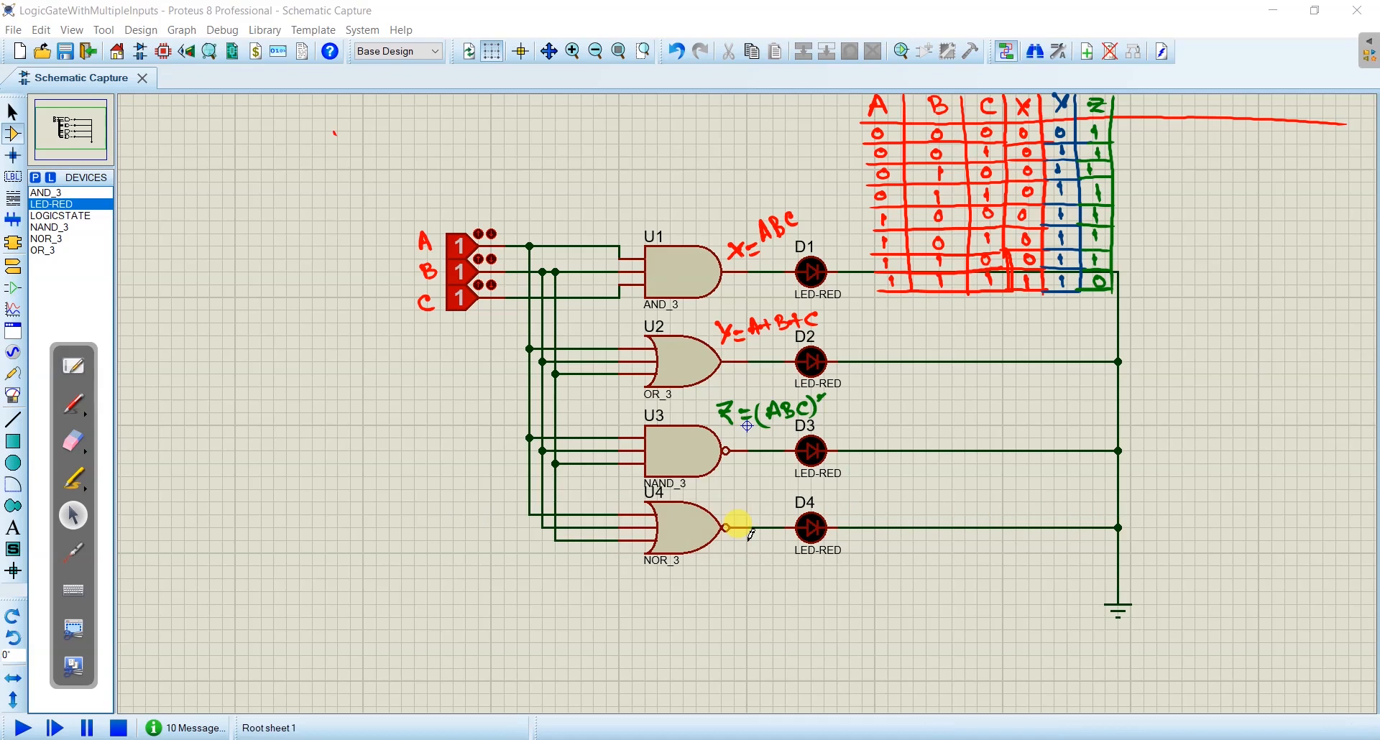
# - Run the simulation and handwrite the equation S=(A+B+C)' in black above the NOR gate's output
pyautogui.click(24, 727)
pyautogui.click(73, 404)
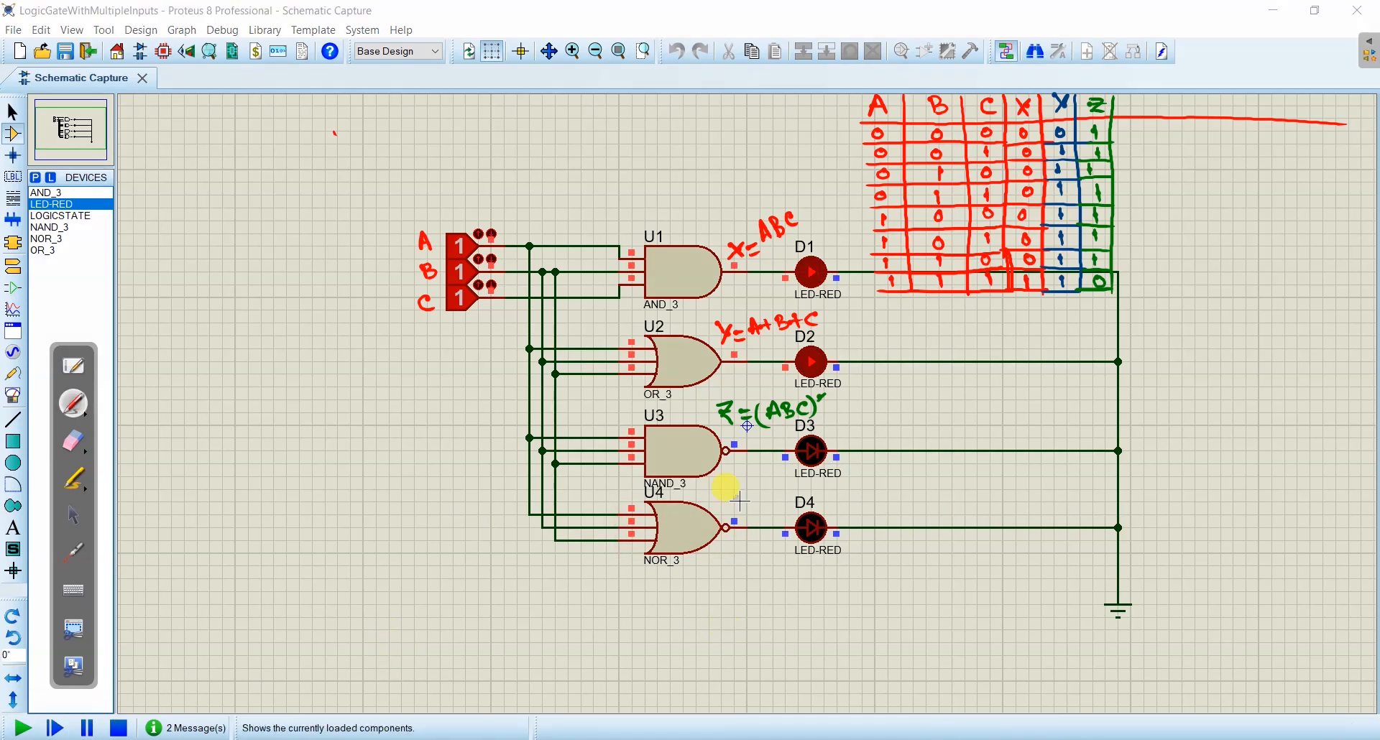
pyautogui.moveTo(731, 495); pyautogui.dragTo(740, 497)
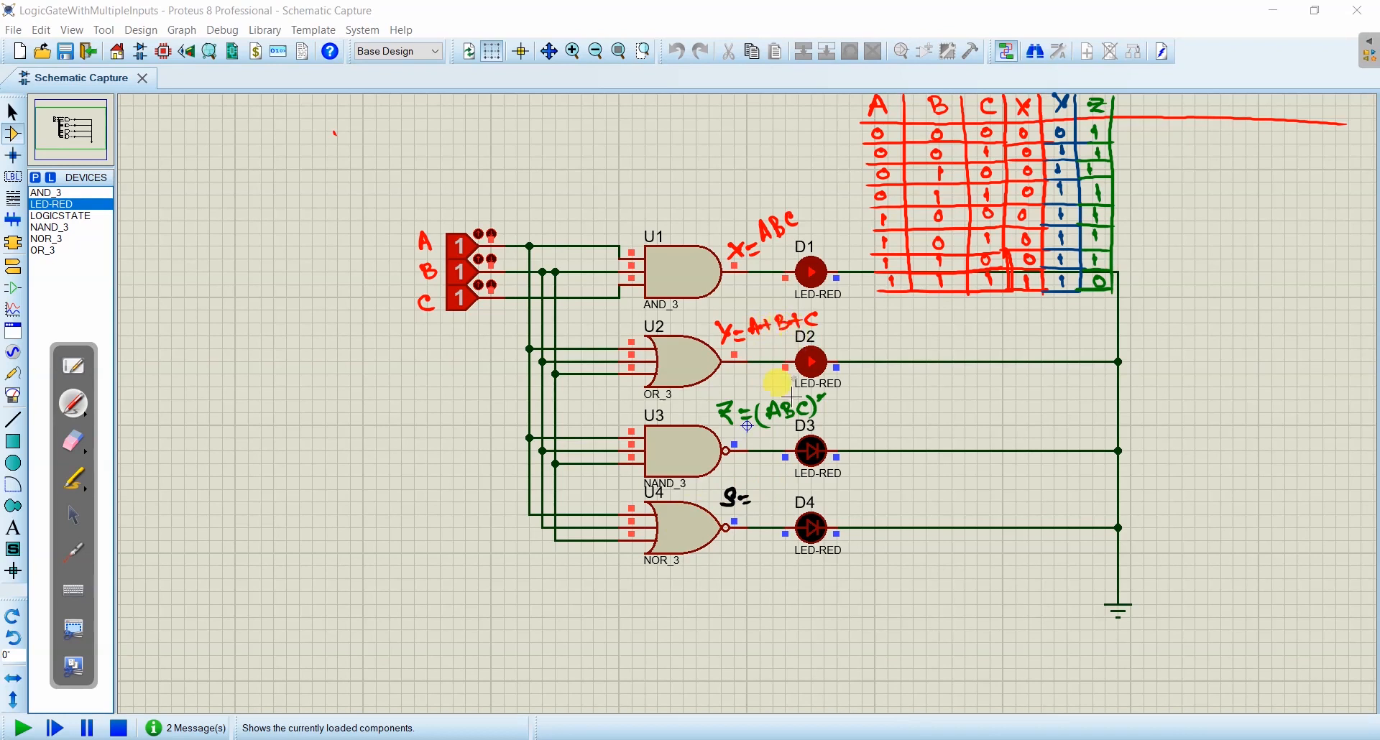
pyautogui.moveTo(771, 498)
pyautogui.mouseDown()
pyautogui.moveTo(796, 480)
pyautogui.moveTo(850, 497)
pyautogui.mouseUp()
pyautogui.moveTo(766, 482); pyautogui.dragTo(754, 511)
pyautogui.moveTo(859, 480); pyautogui.dragTo(866, 468)
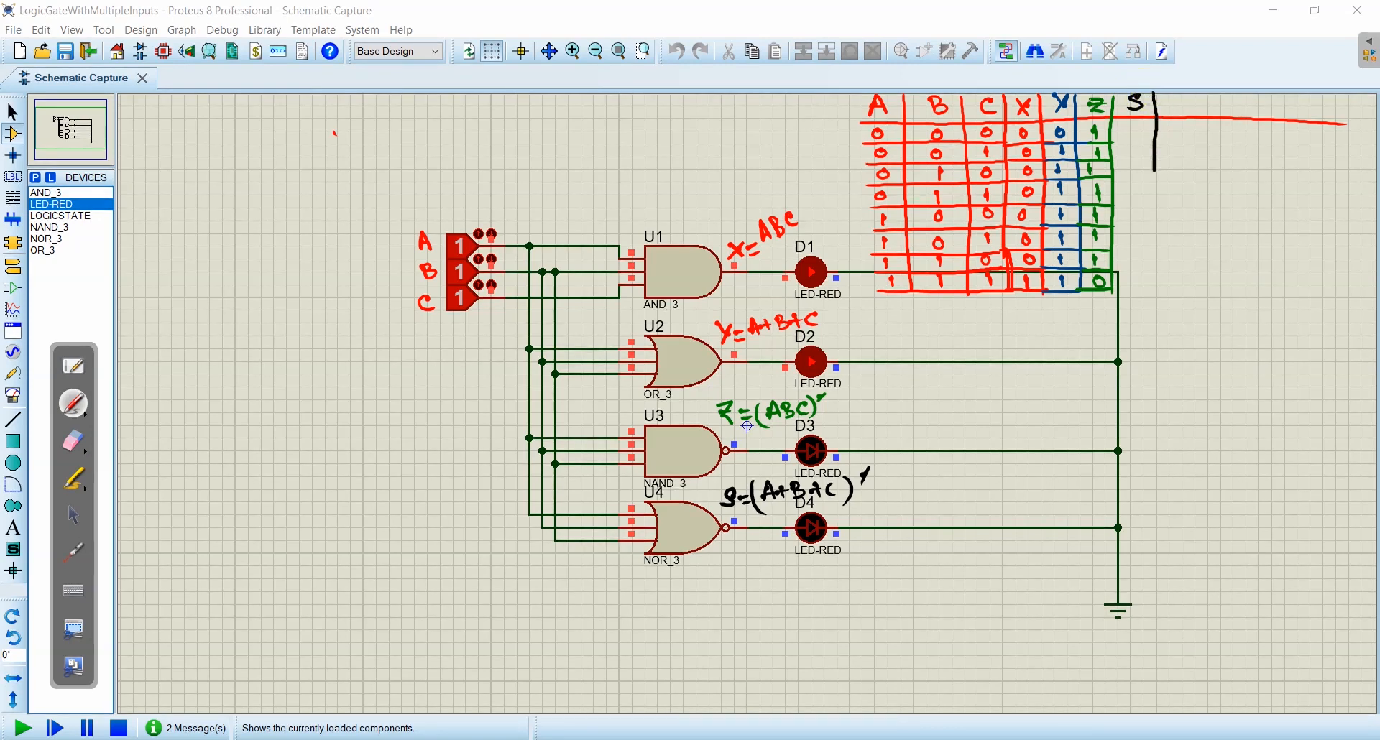
# - Draw a black S column beside Z in the truth table and fill it downward with 1, 0, 0, 0, 0, 0, 0, 0
pyautogui.moveTo(1158, 141)
pyautogui.mouseDown()
pyautogui.moveTo(1111, 141)
pyautogui.moveTo(1139, 178)
pyautogui.moveTo(1159, 178)
pyautogui.mouseUp()
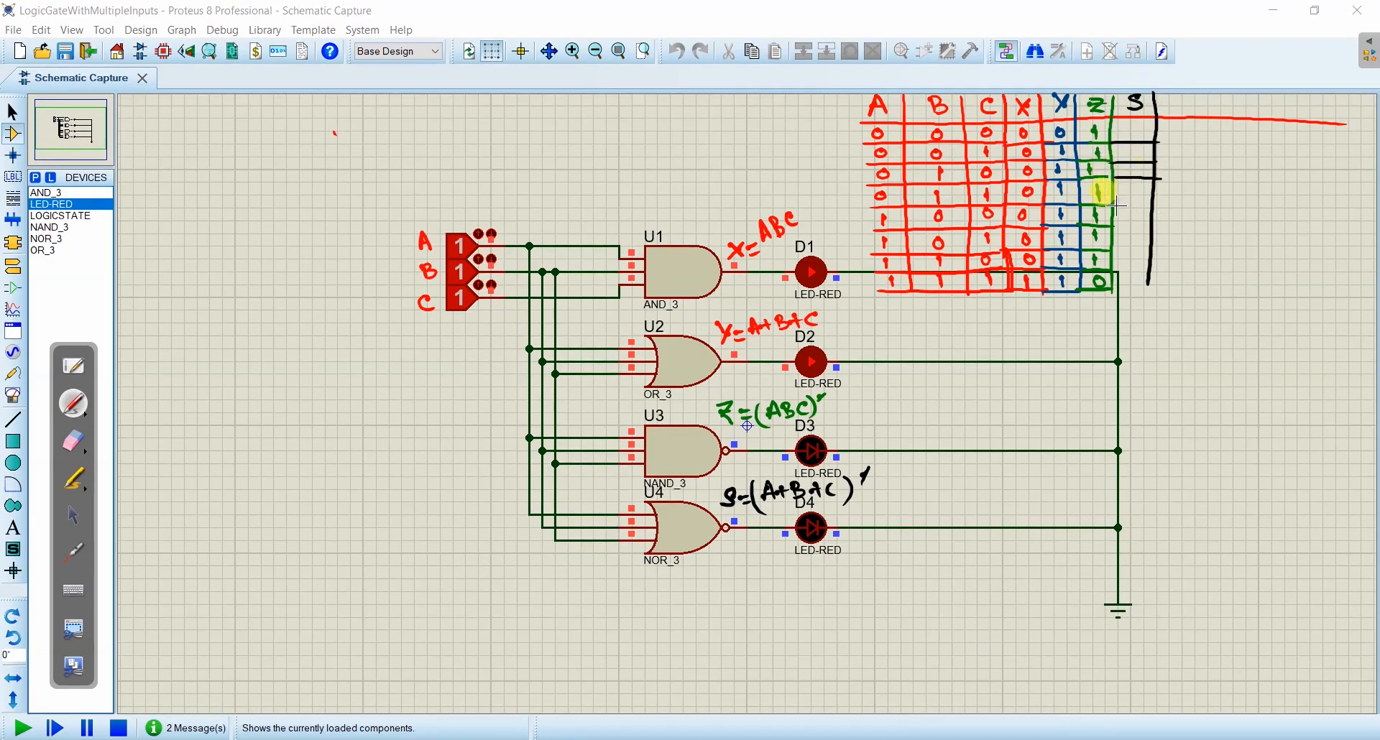
pyautogui.moveTo(1111, 251)
pyautogui.mouseDown()
pyautogui.moveTo(1154, 253)
pyautogui.moveTo(1151, 287)
pyautogui.mouseUp()
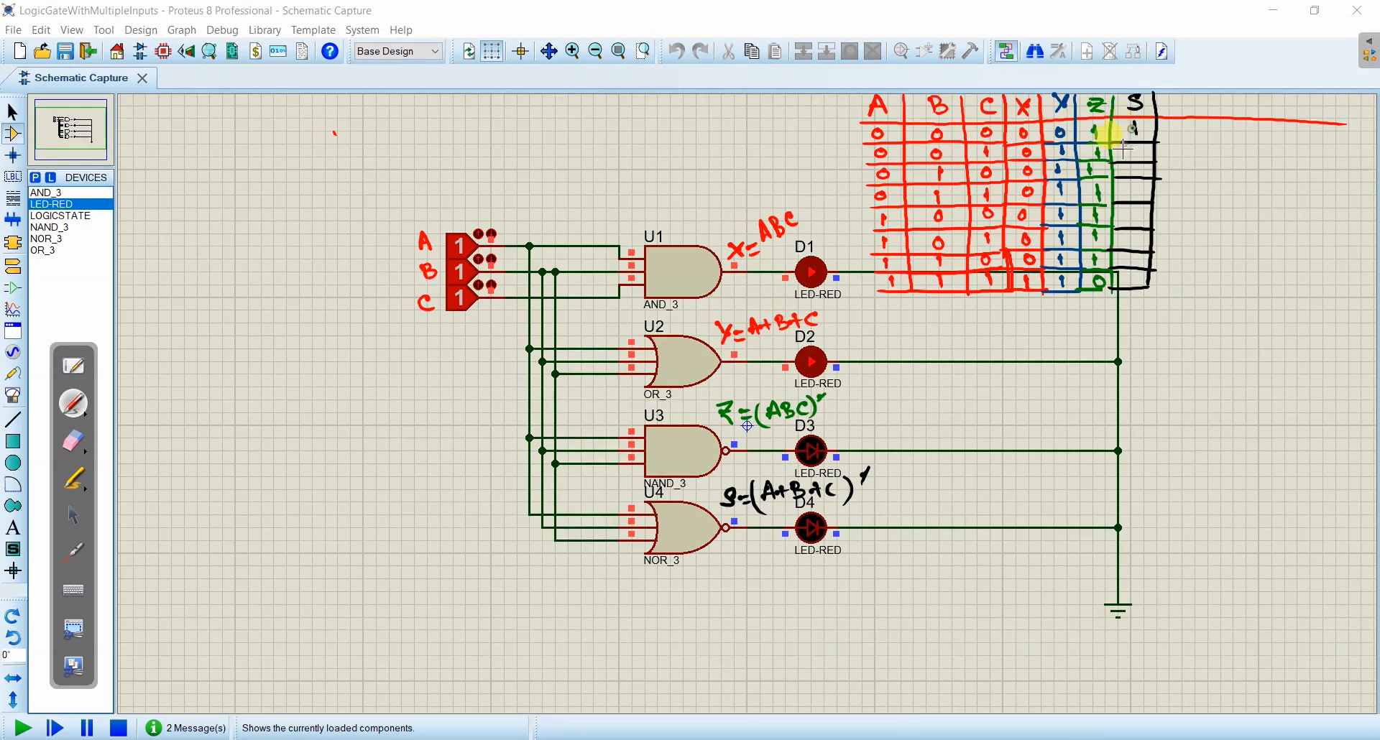
pyautogui.moveTo(1134, 122); pyautogui.dragTo(1134, 135)
pyautogui.moveTo(1141, 167); pyautogui.dragTo(1133, 282)
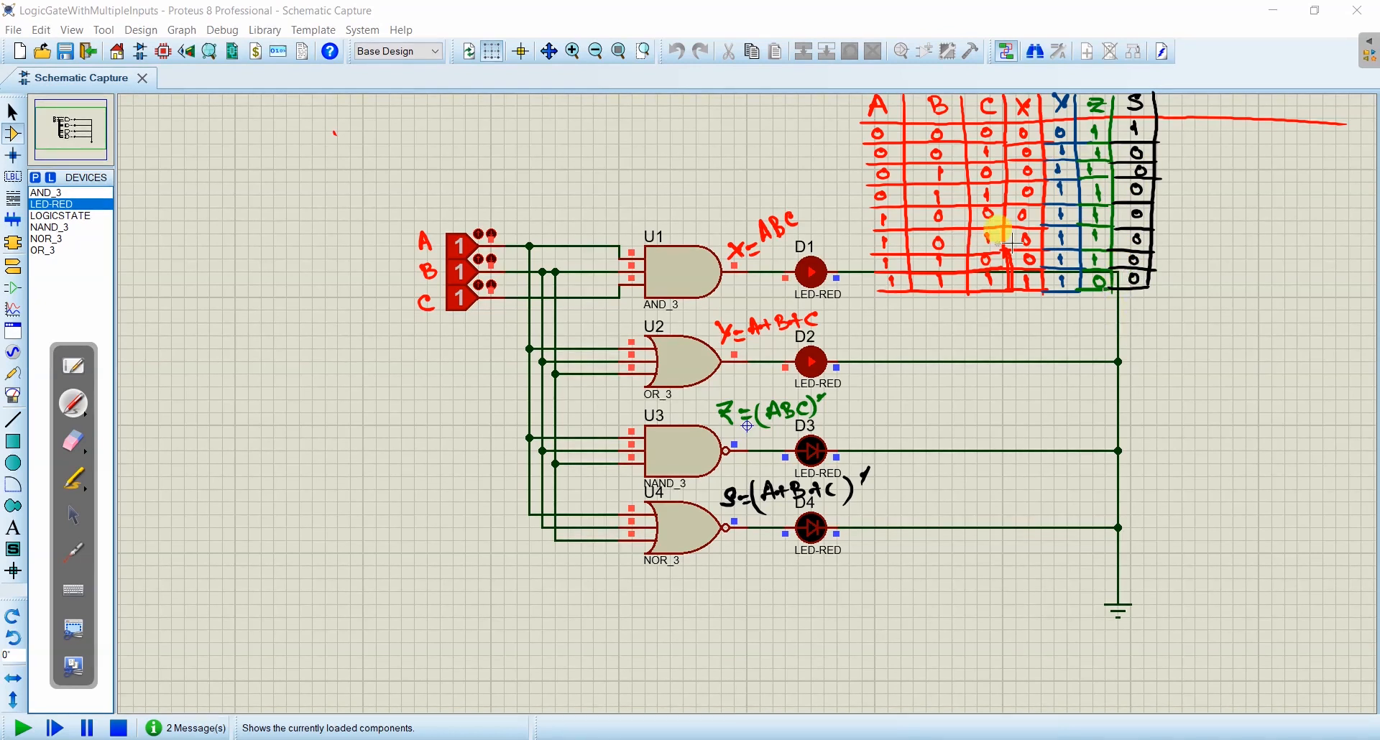
# - Test the running gates by setting inputs A, B and C to 001, 000 and 100
pyautogui.click(72, 514)
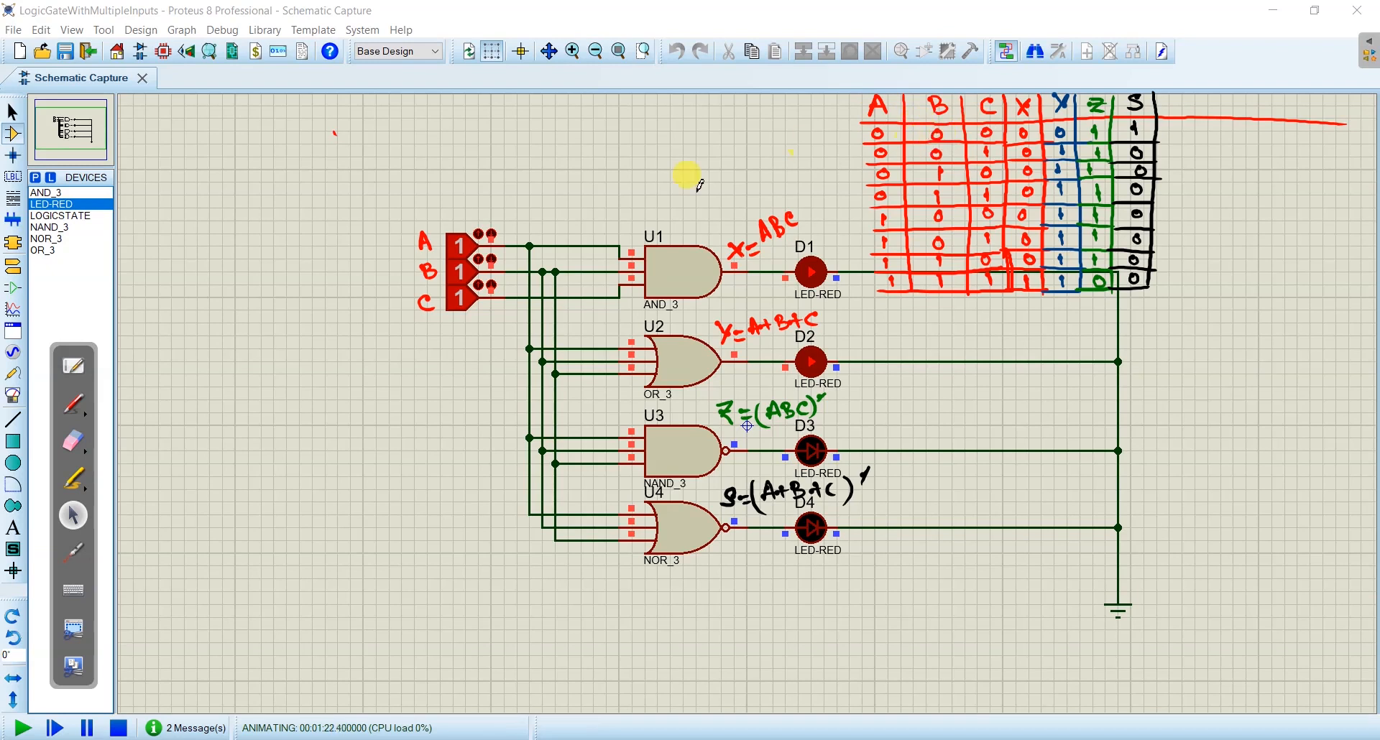
pyautogui.click(460, 246)
pyautogui.click(461, 273)
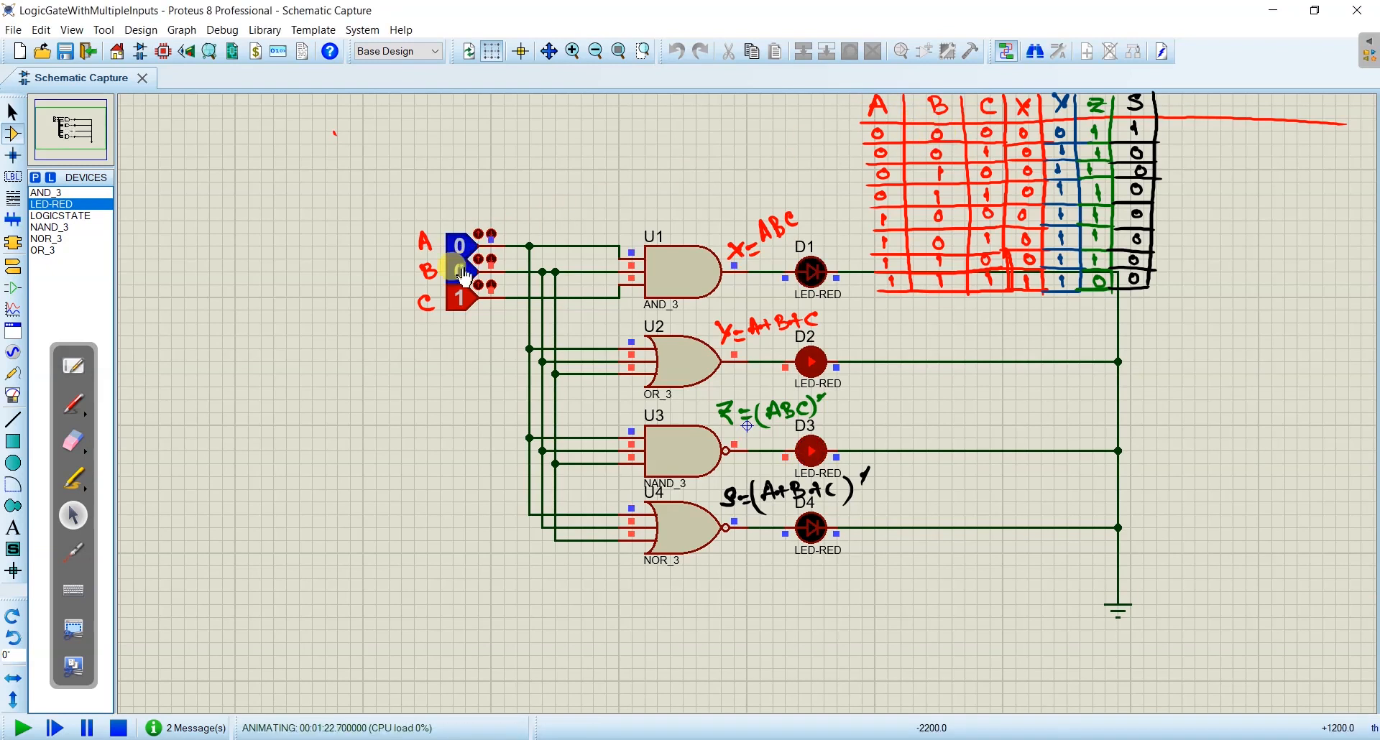
pyautogui.click(460, 298)
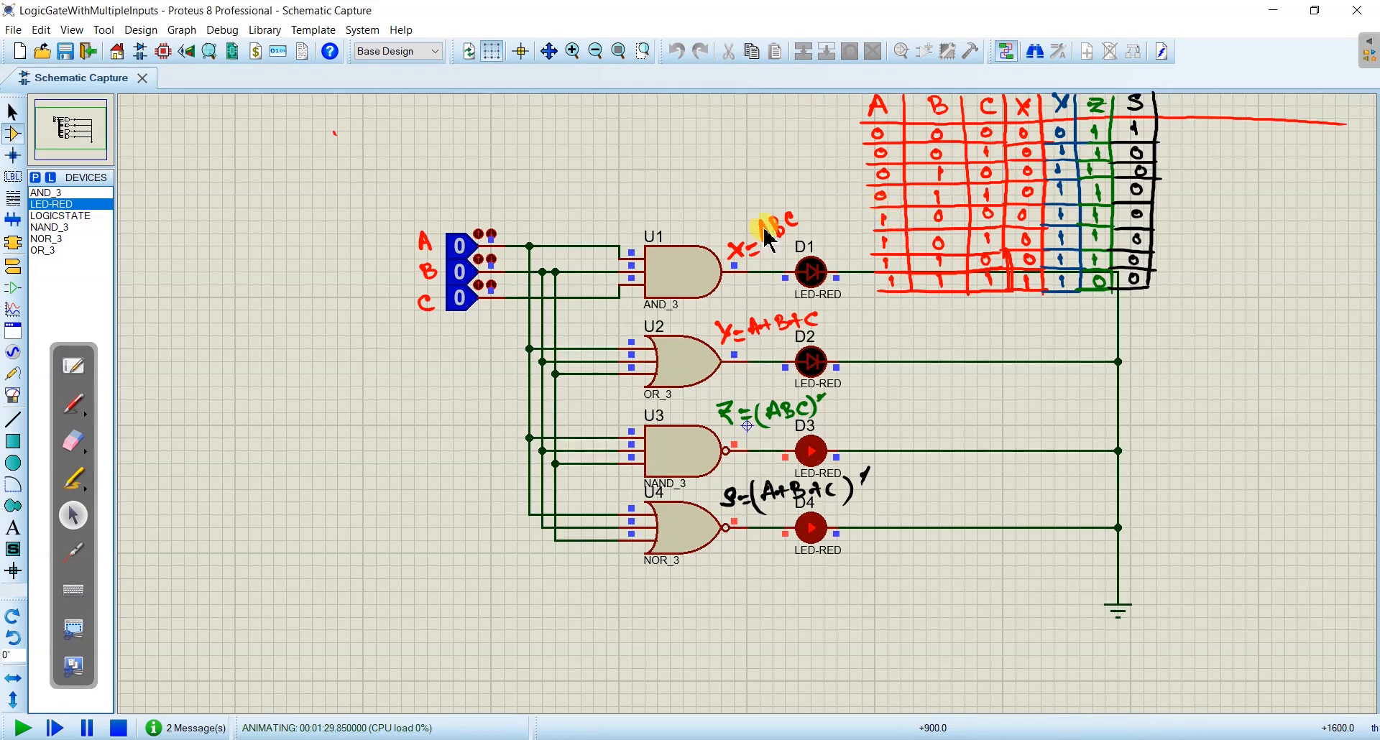
pyautogui.click(460, 248)
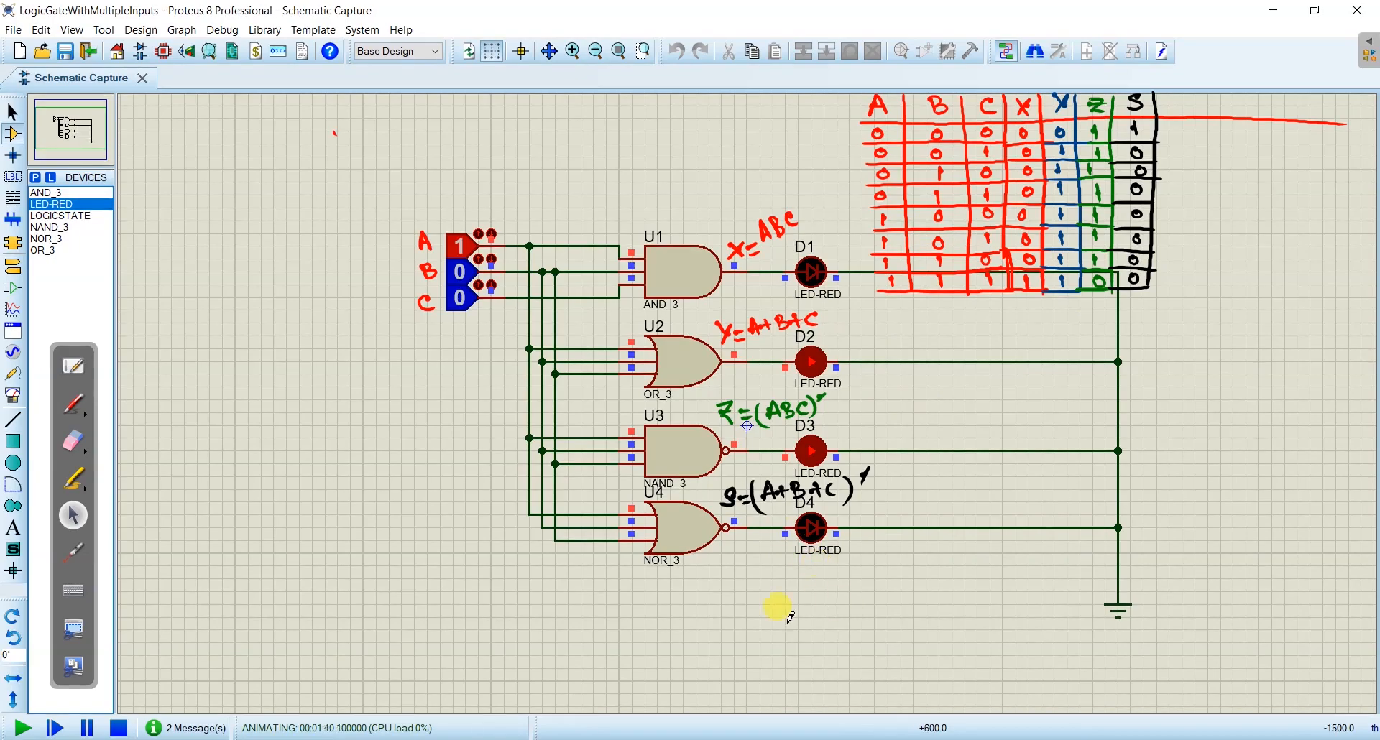
# - Check the gate list in Illustrator, return to Proteus and search the device library for xor
pyautogui.click(496, 739)
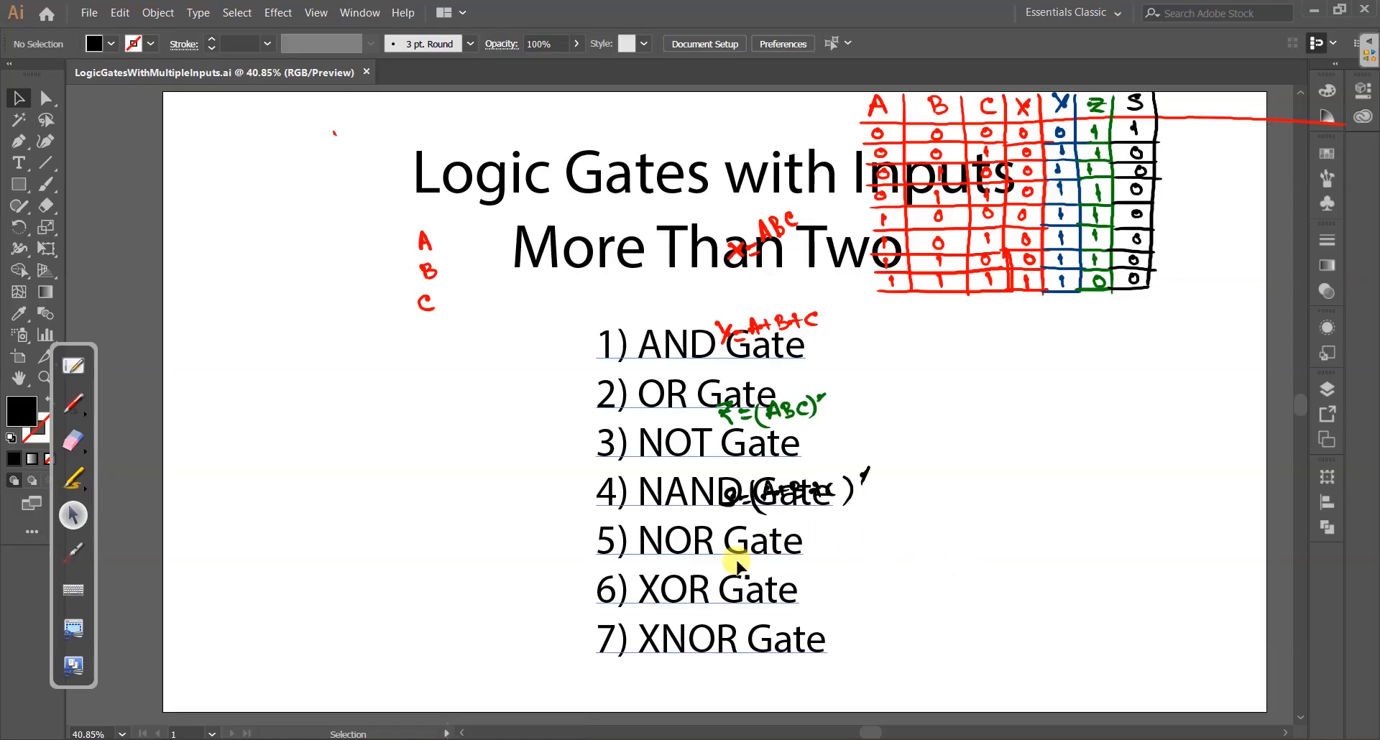
pyautogui.hotkey('alt', 'Tab')
pyautogui.click(34, 177)
pyautogui.write('xor')
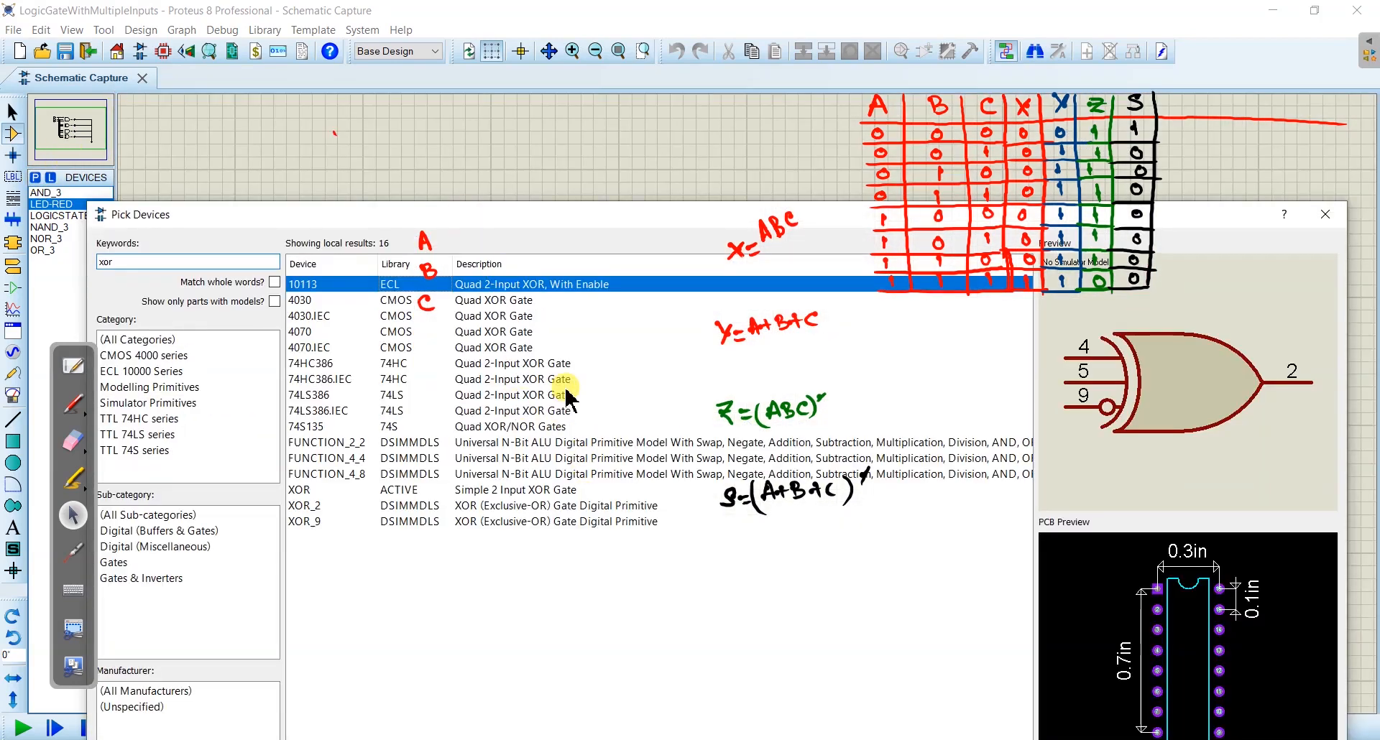
# - Examine the previews of the listed XOR devices, from 10113 to XOR_9, for their input counts and close the library without adding one
pyautogui.click(337, 490)
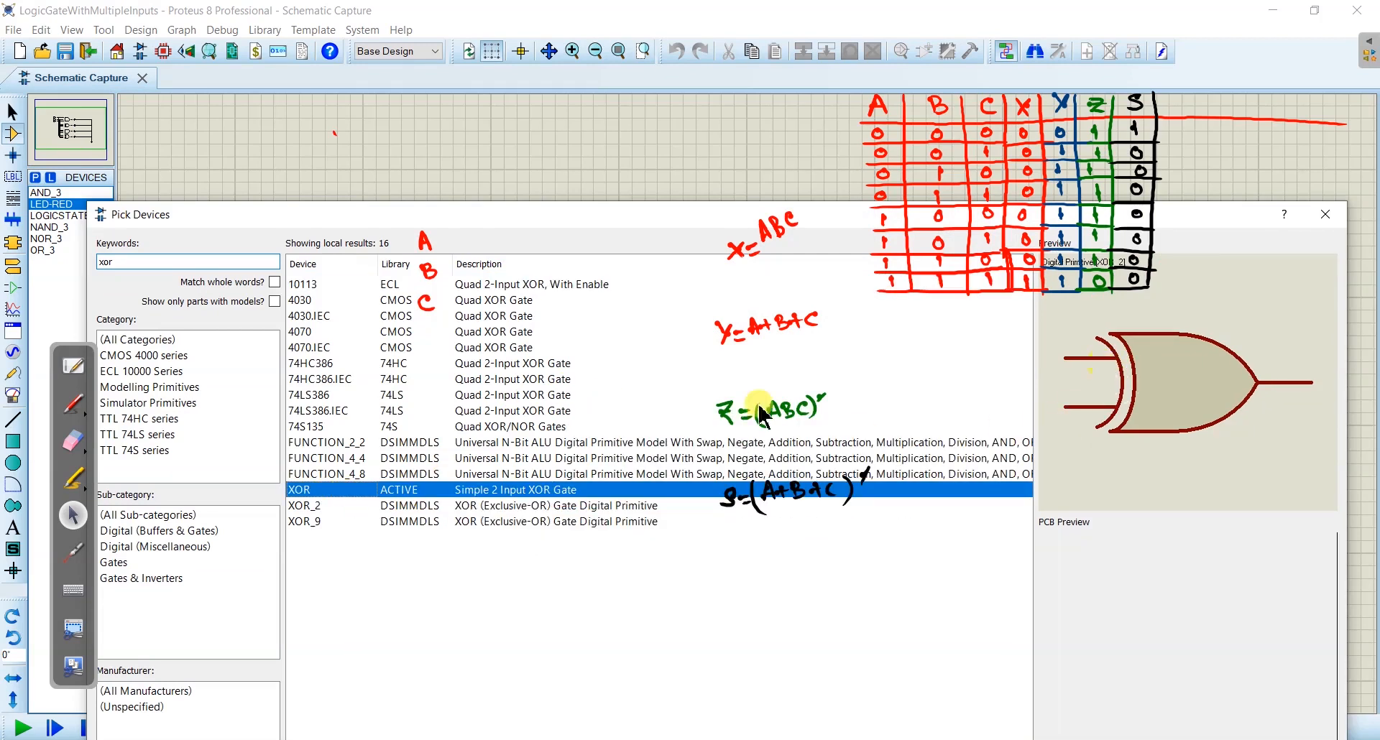
pyautogui.click(347, 507)
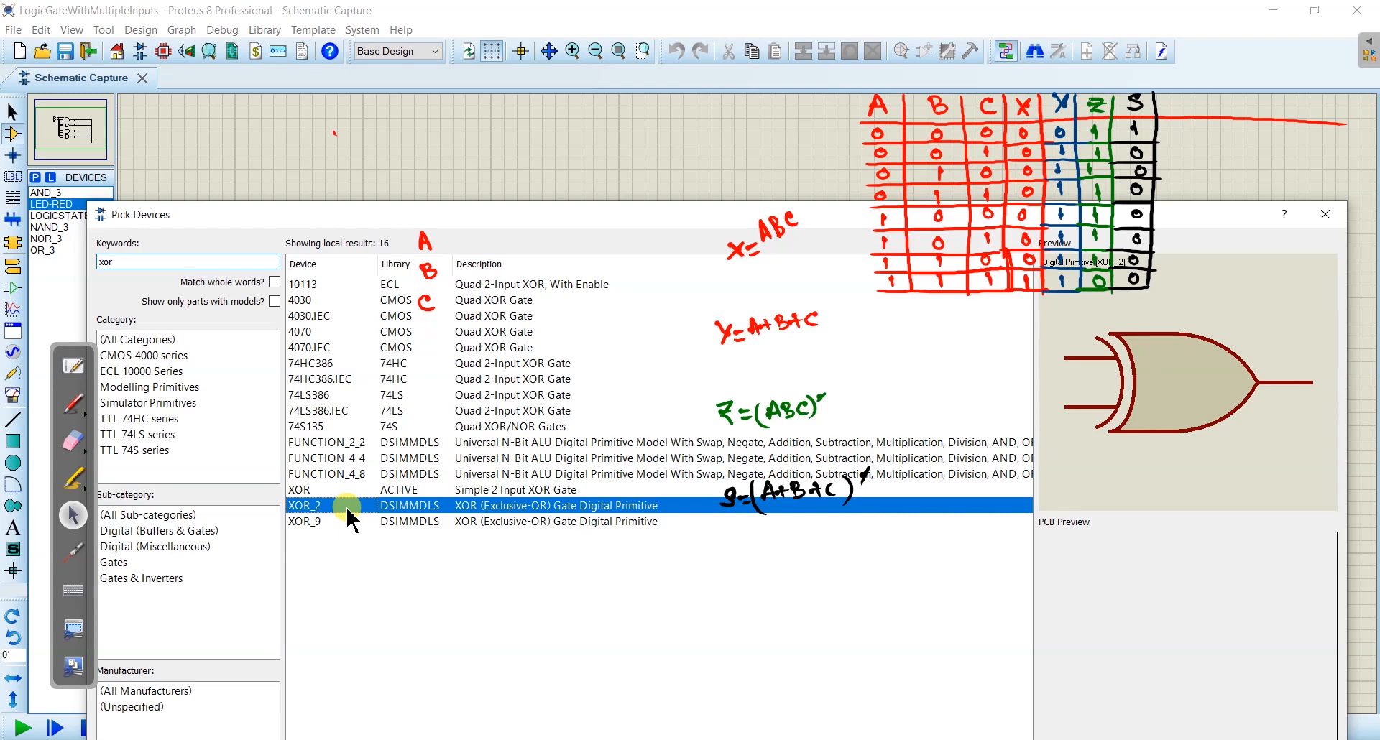
pyautogui.click(347, 522)
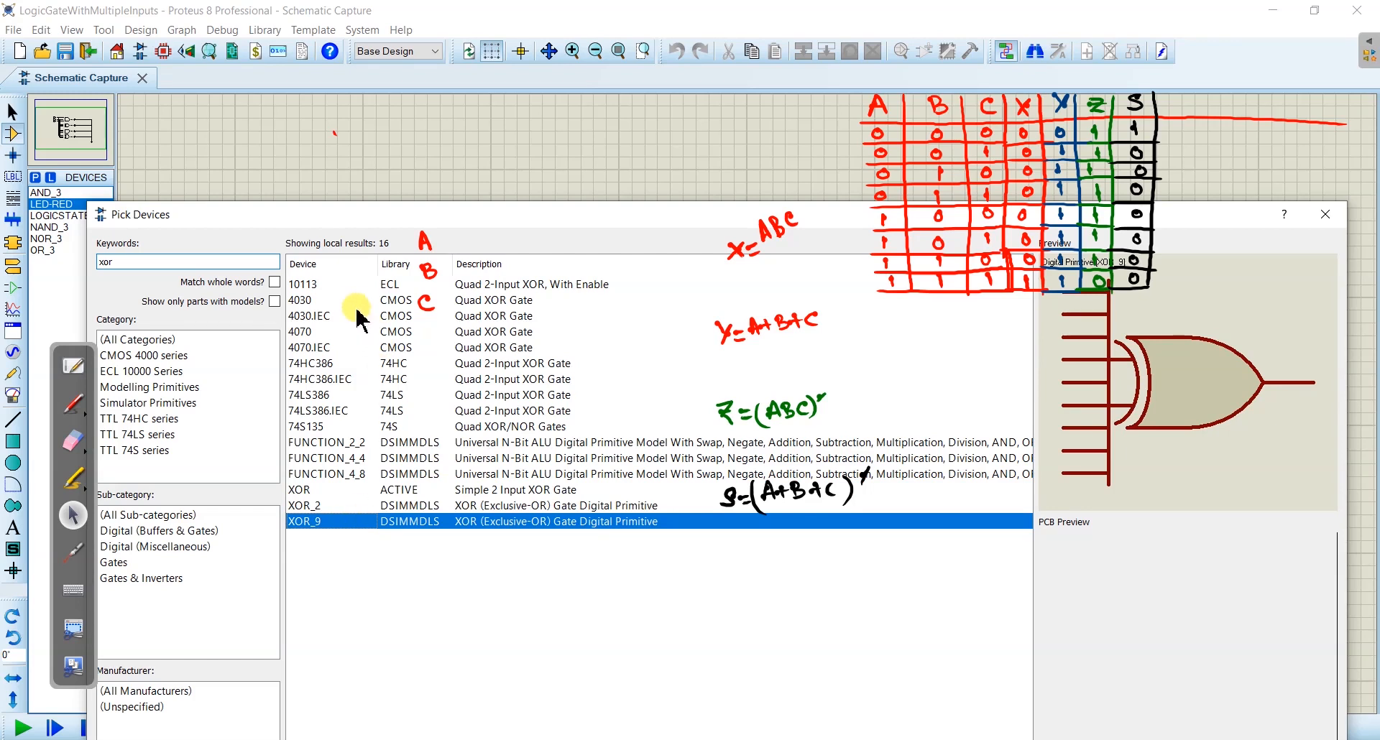
pyautogui.click(392, 286)
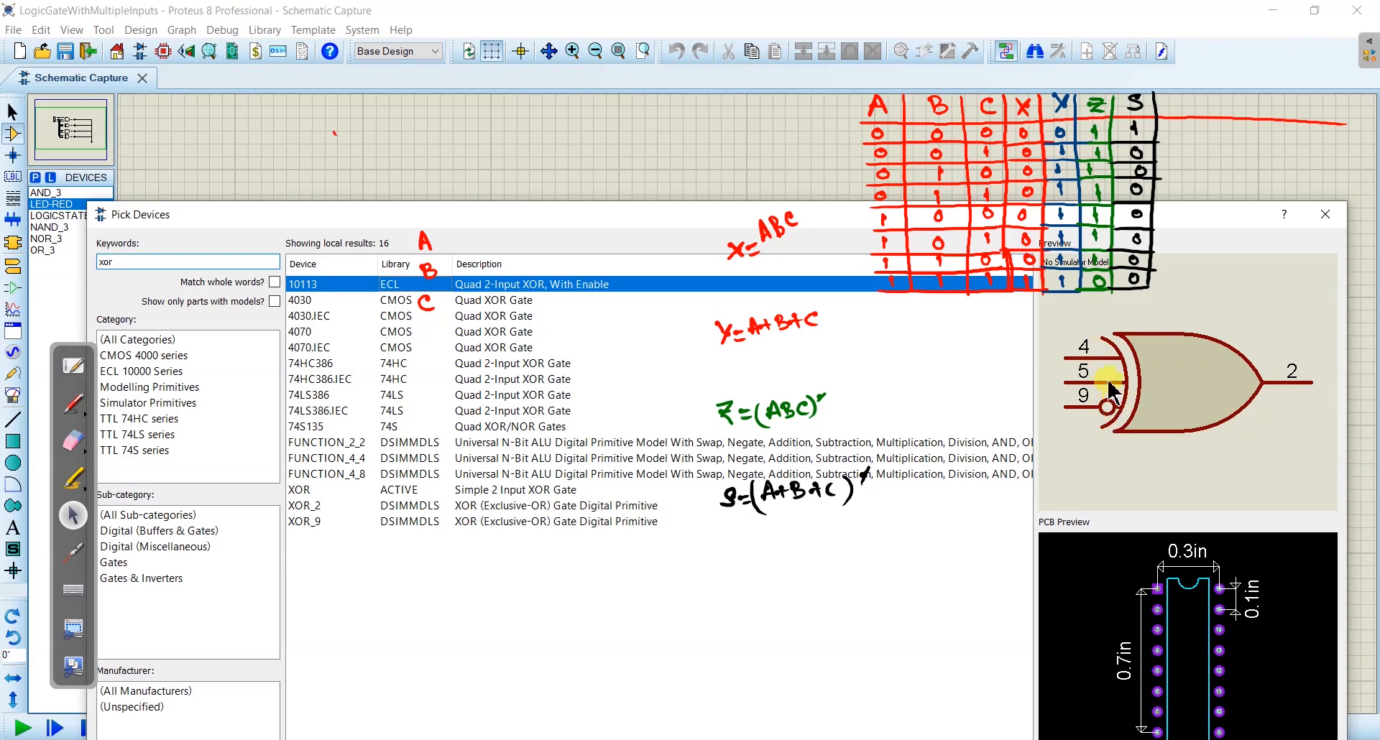
pyautogui.click(357, 300)
pyautogui.click(353, 316)
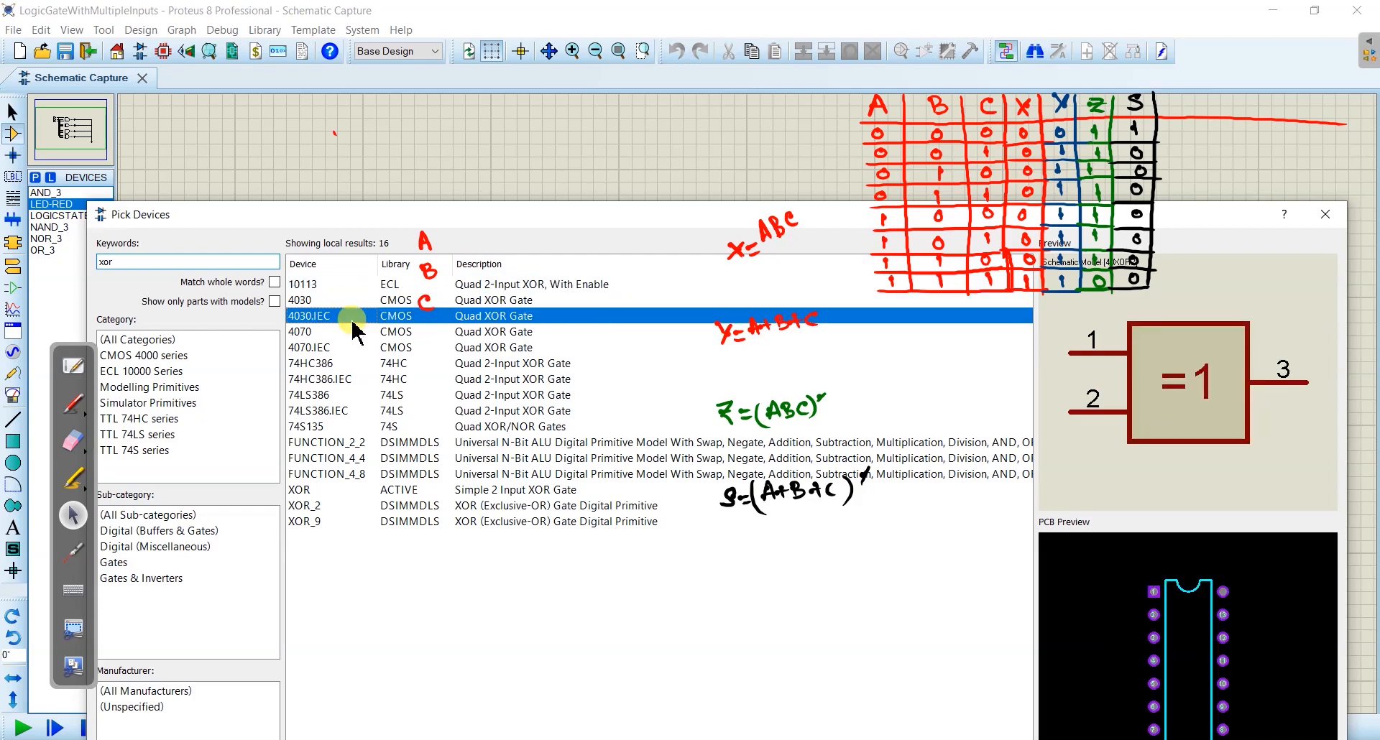
pyautogui.click(352, 332)
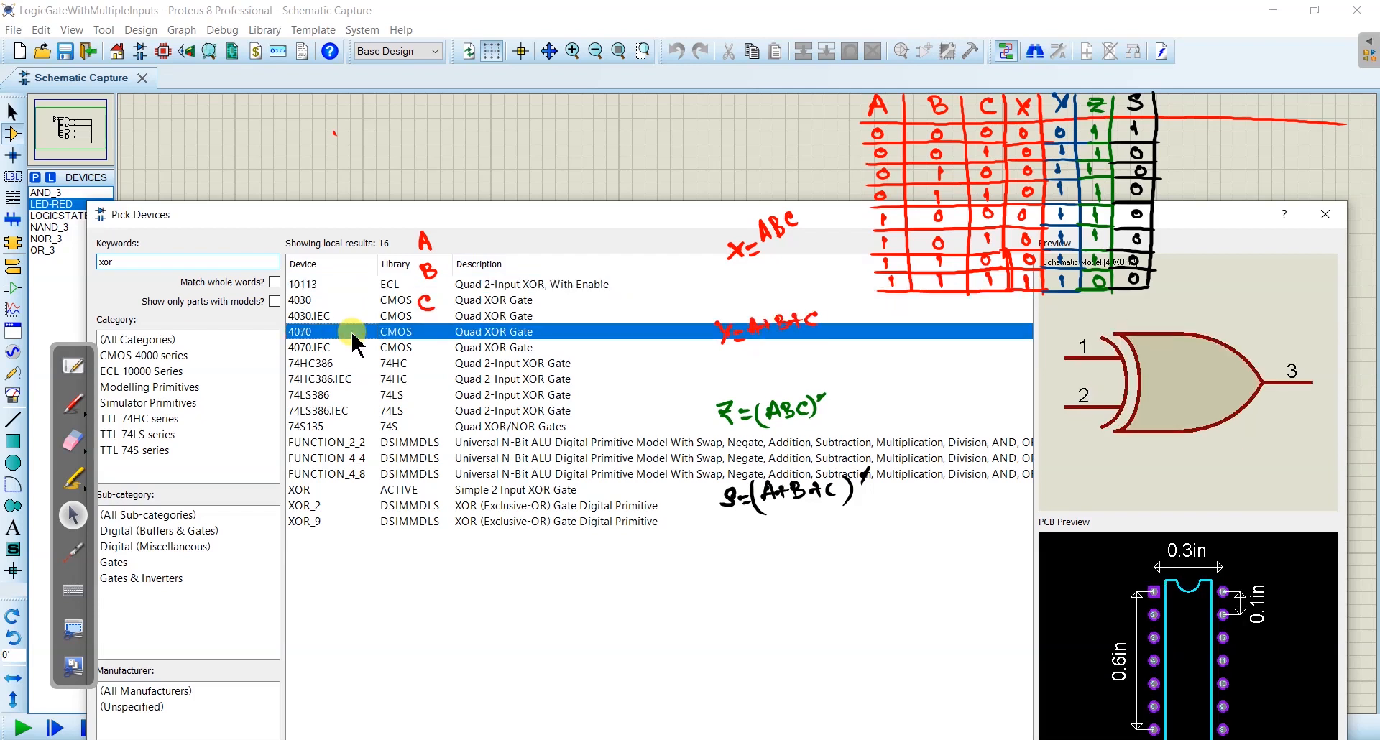
pyautogui.press('Down')
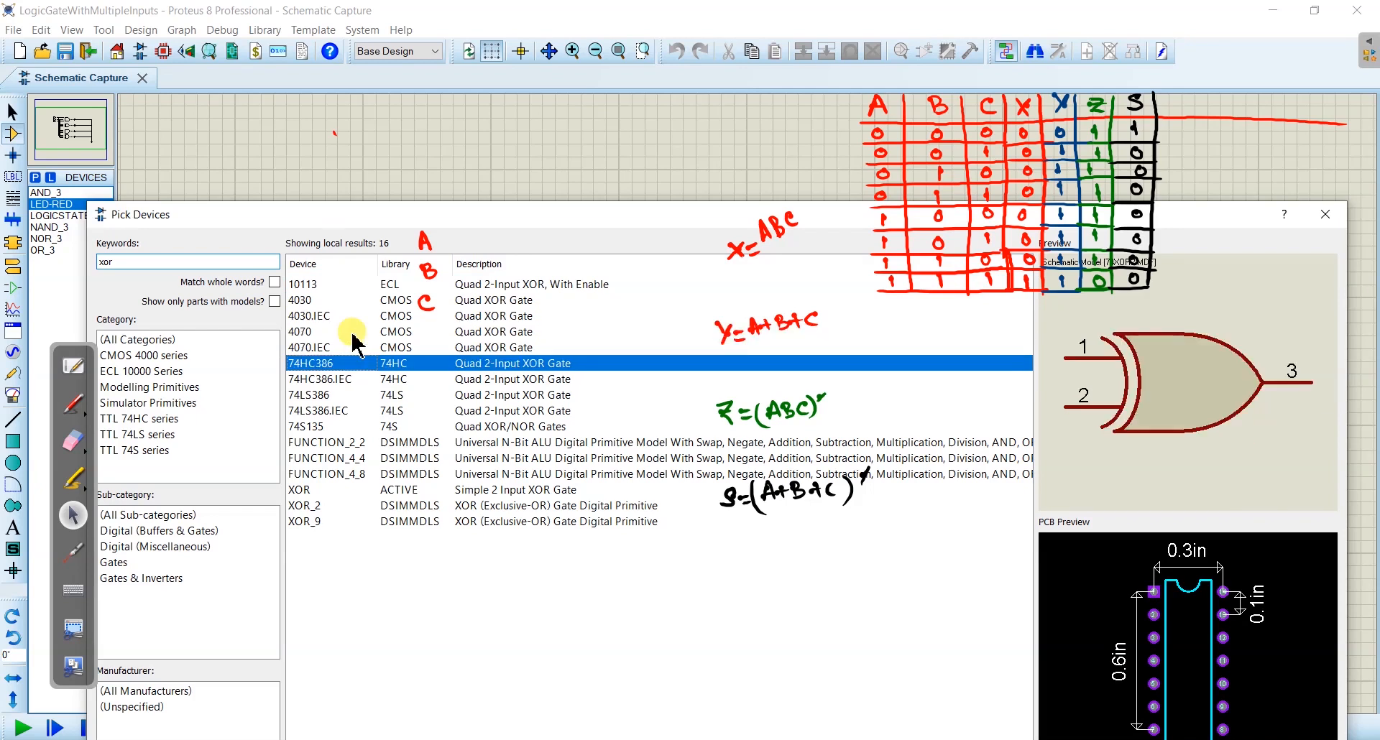
pyautogui.press('Down')
pyautogui.press('Down')
pyautogui.press('Down')
pyautogui.press('Down')
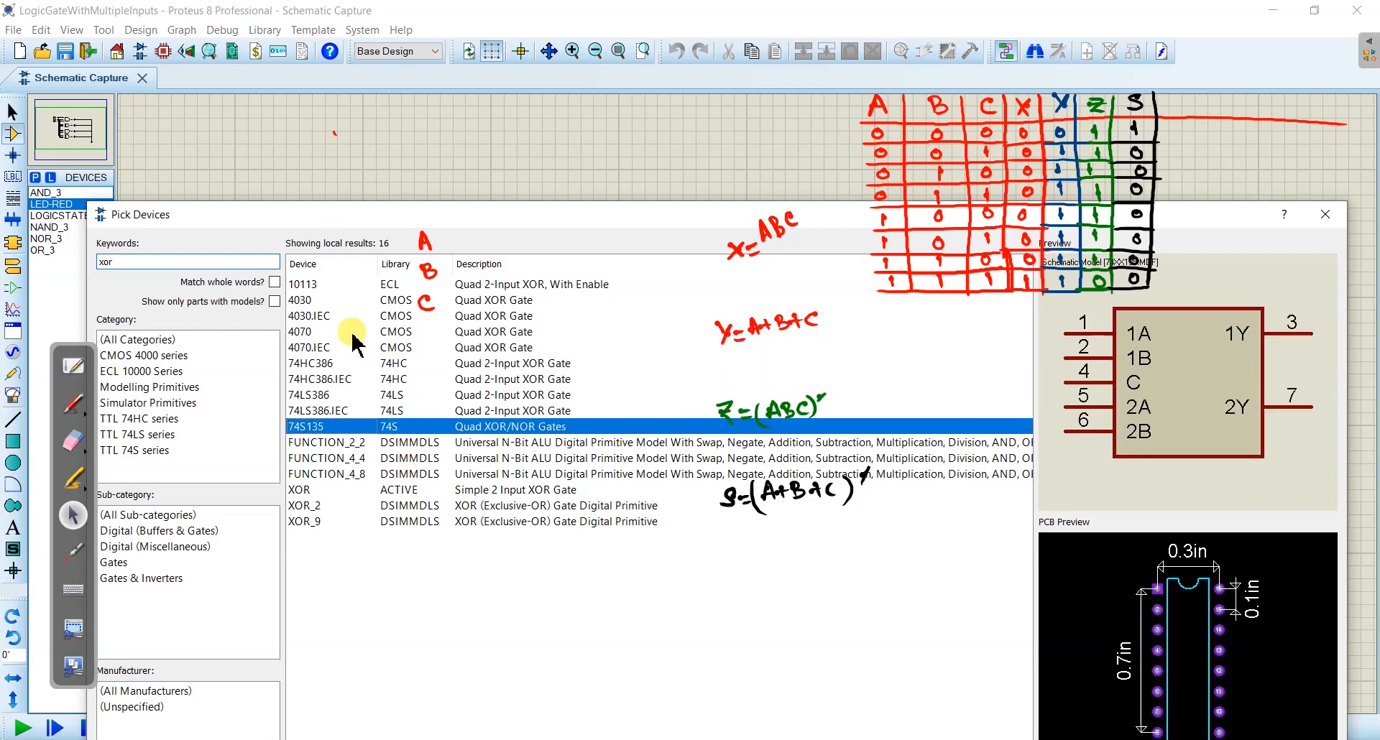
pyautogui.press('Down')
pyautogui.press('Down')
pyautogui.press('Down')
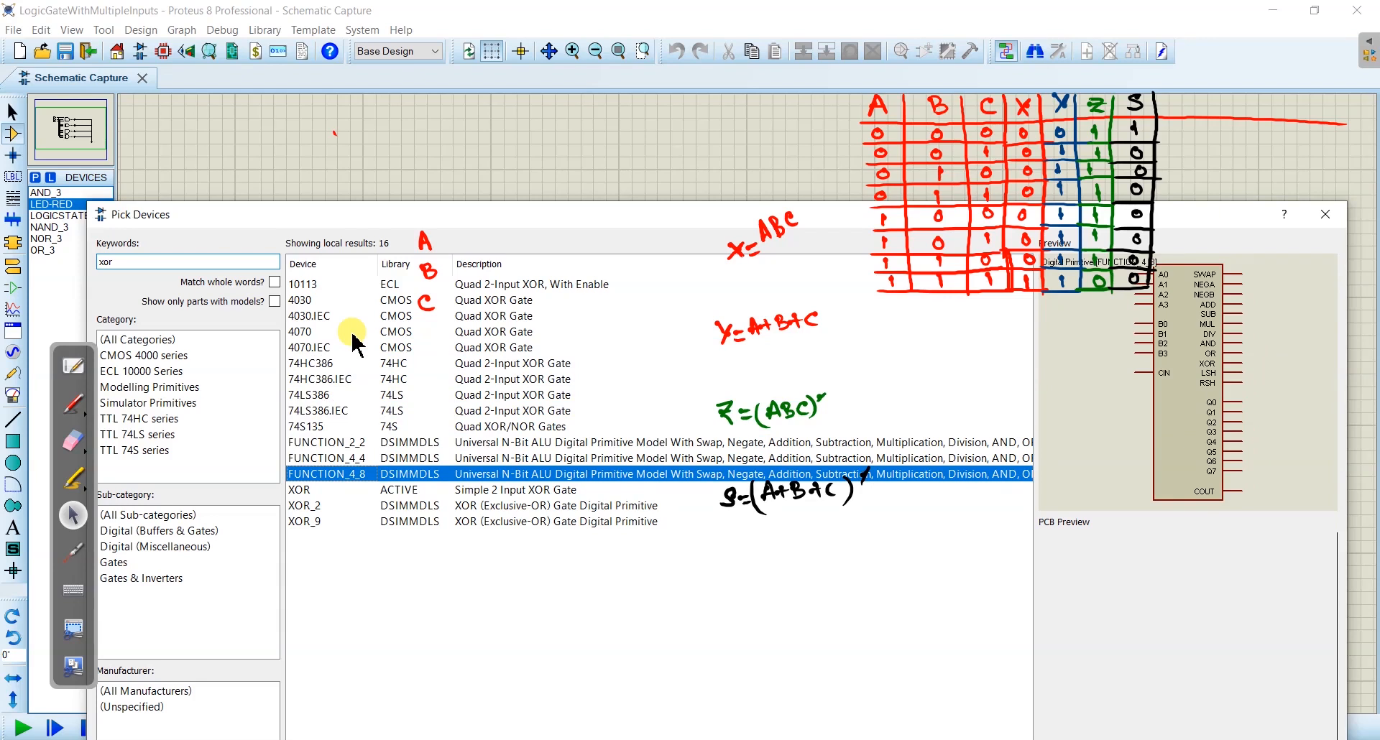
pyautogui.press('Down')
pyautogui.press('Up')
pyautogui.press('Up')
pyautogui.press('Up')
pyautogui.press('Up')
pyautogui.press('Up')
pyautogui.press('Up')
pyautogui.press('Up')
pyautogui.press('Up')
pyautogui.press('Up')
pyautogui.press('Up')
pyautogui.press('Up')
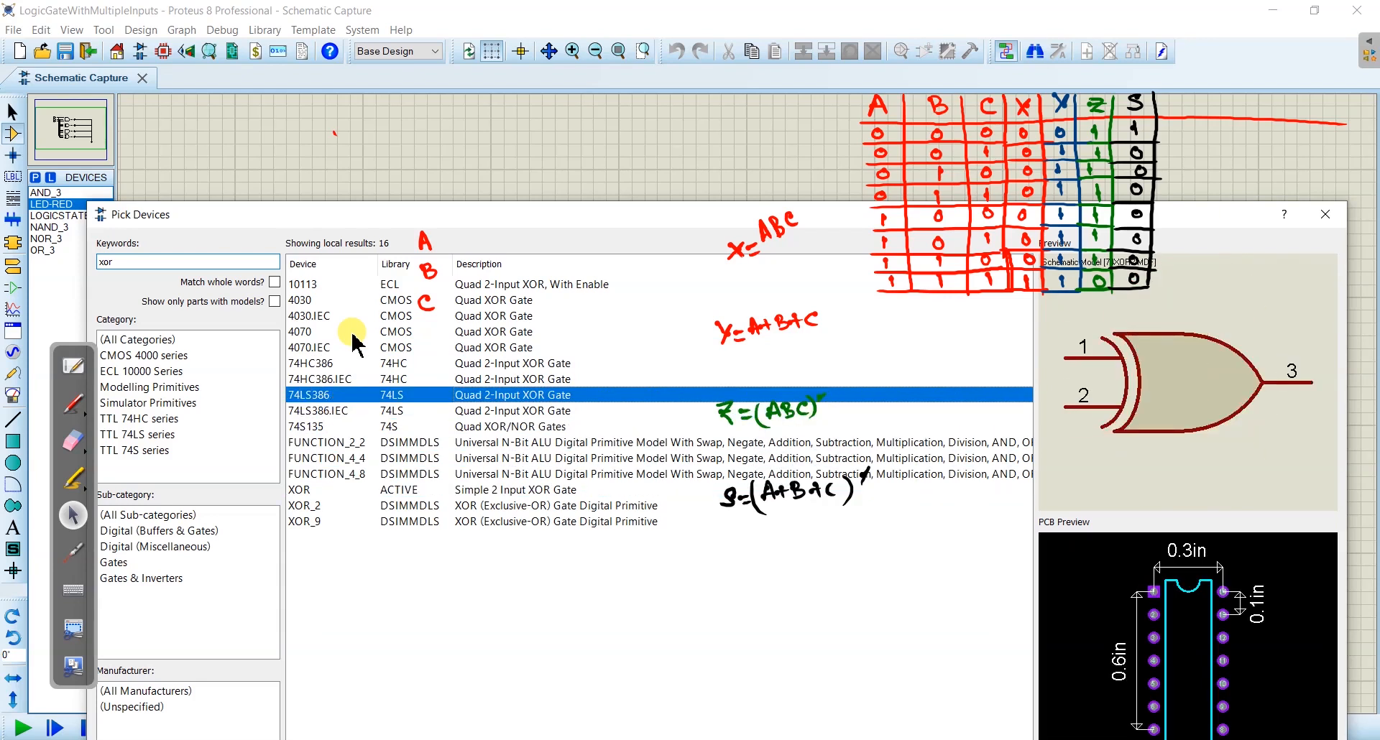
pyautogui.press('Up')
pyautogui.press('Up')
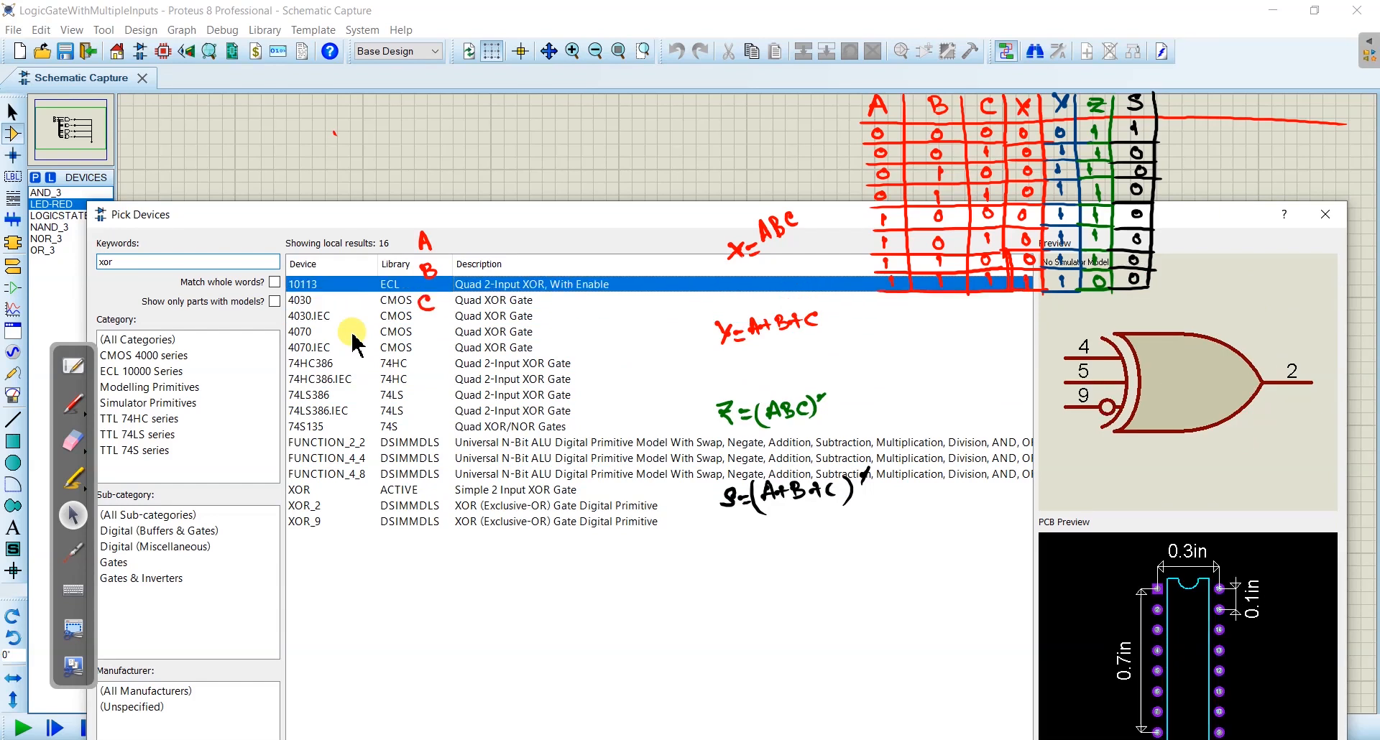
pyautogui.moveTo(567, 483)
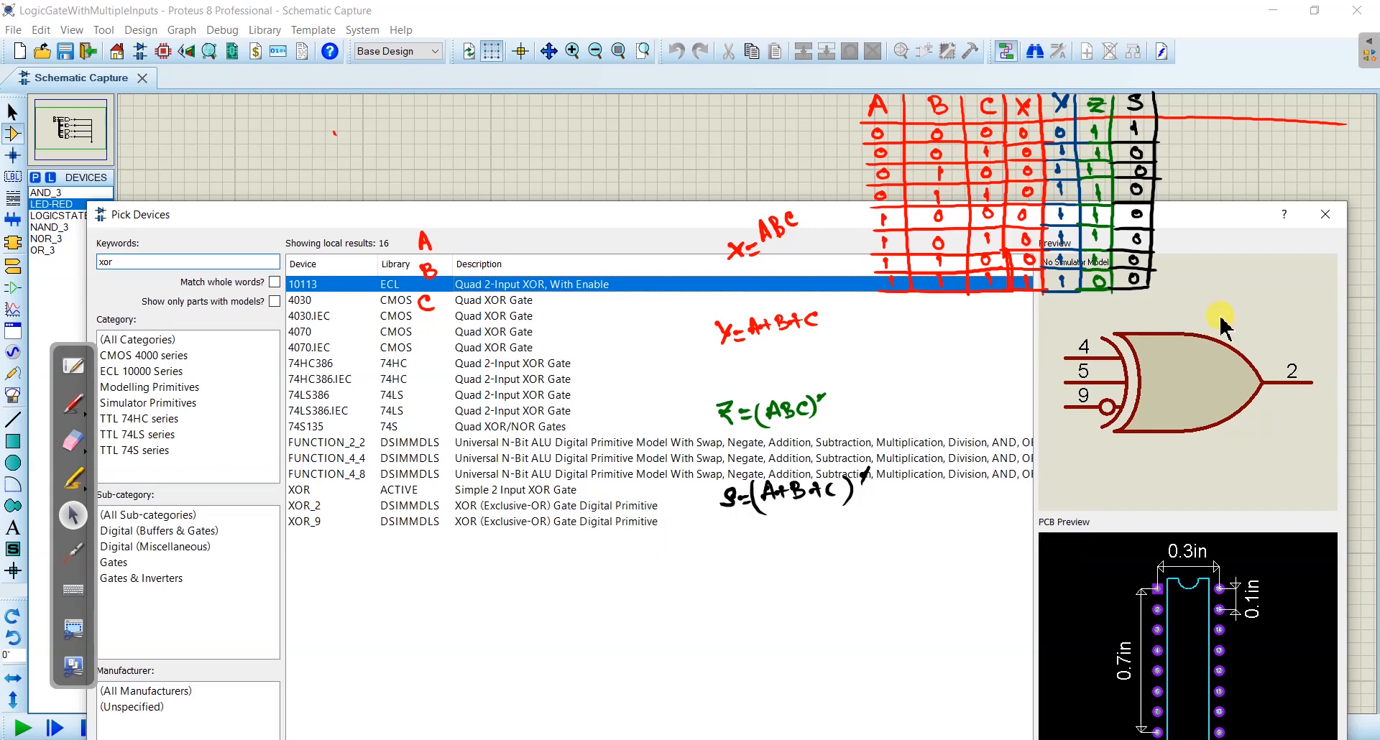
pyautogui.click(1325, 214)
# - Sketch a two-input XOR gate symbol in red above the circuit, with its inputs labelled A and B
pyautogui.click(75, 406)
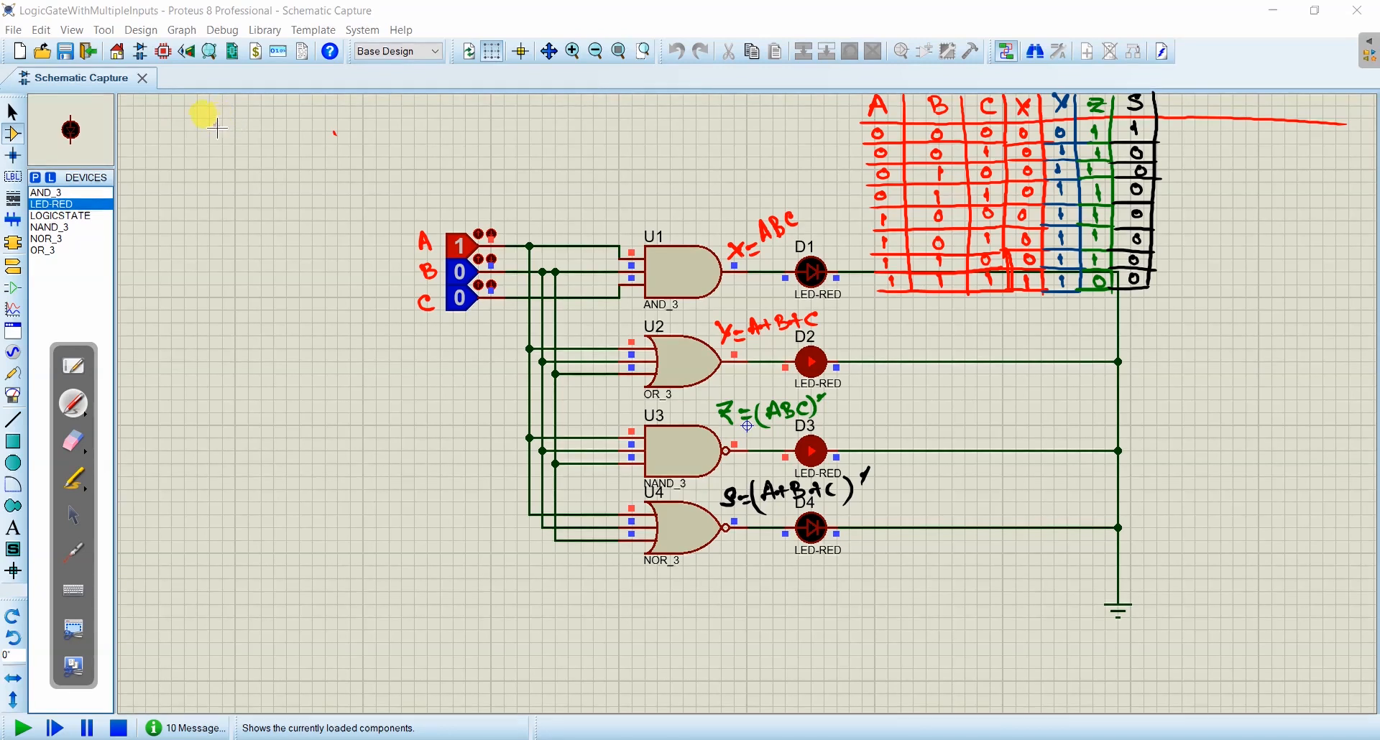
pyautogui.moveTo(515, 120); pyautogui.dragTo(525, 177)
pyautogui.moveTo(528, 113)
pyautogui.mouseDown()
pyautogui.moveTo(542, 178)
pyautogui.moveTo(597, 137)
pyautogui.mouseUp()
pyautogui.moveTo(541, 179)
pyautogui.mouseDown()
pyautogui.moveTo(599, 137)
pyautogui.moveTo(472, 149)
pyautogui.mouseUp()
pyautogui.moveTo(457, 142)
pyautogui.mouseDown()
pyautogui.moveTo(482, 176)
pyautogui.moveTo(461, 189)
pyautogui.mouseUp()
pyautogui.moveTo(458, 173); pyautogui.dragTo(459, 192)
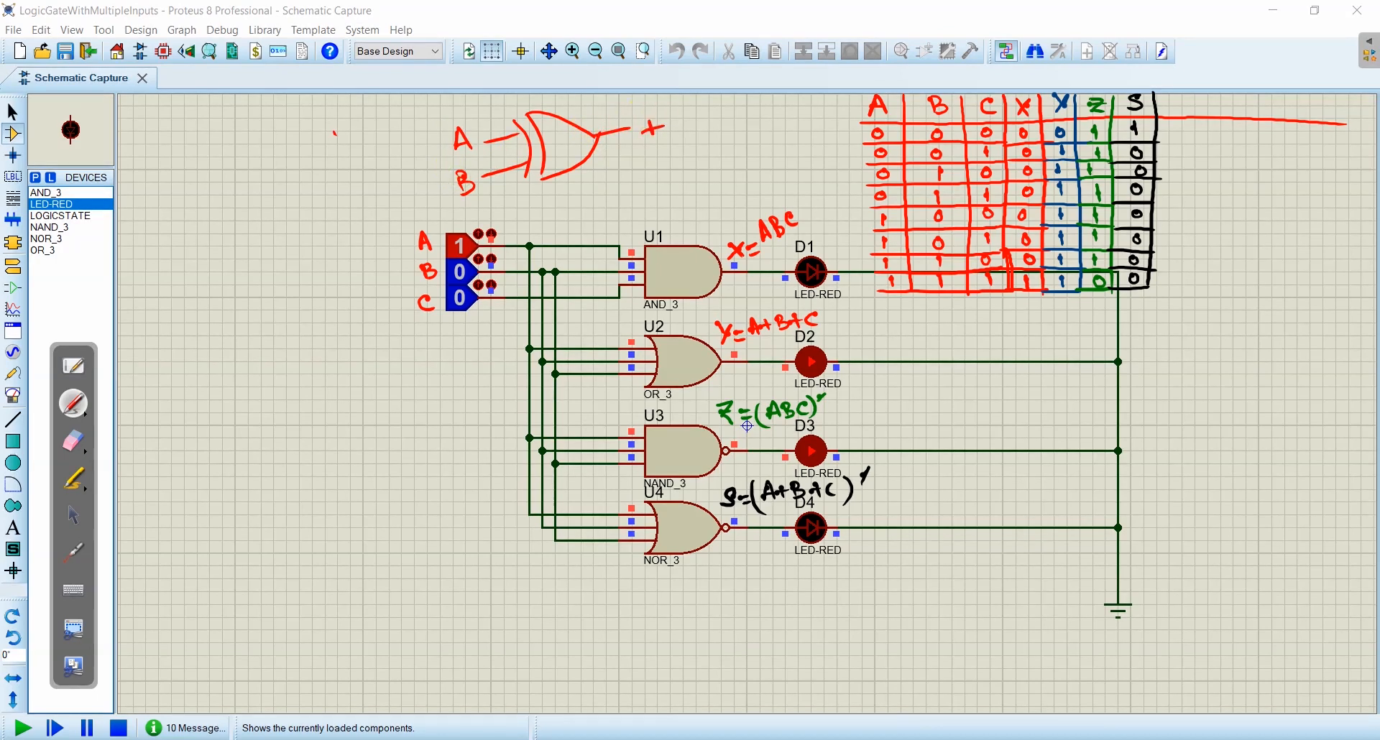
# - Label the two-input XOR sketch's output t and handwrite its expression t = A'B + AB' in red beside it
pyautogui.moveTo(136, 114)
pyautogui.mouseDown()
pyautogui.moveTo(143, 147)
pyautogui.moveTo(220, 125)
pyautogui.mouseUp()
pyautogui.moveTo(228, 114)
pyautogui.mouseDown()
pyautogui.moveTo(229, 134)
pyautogui.moveTo(278, 120)
pyautogui.mouseUp()
pyautogui.moveTo(289, 108)
pyautogui.mouseDown()
pyautogui.moveTo(287, 126)
pyautogui.moveTo(304, 127)
pyautogui.mouseUp()
pyautogui.moveTo(287, 124); pyautogui.dragTo(311, 130)
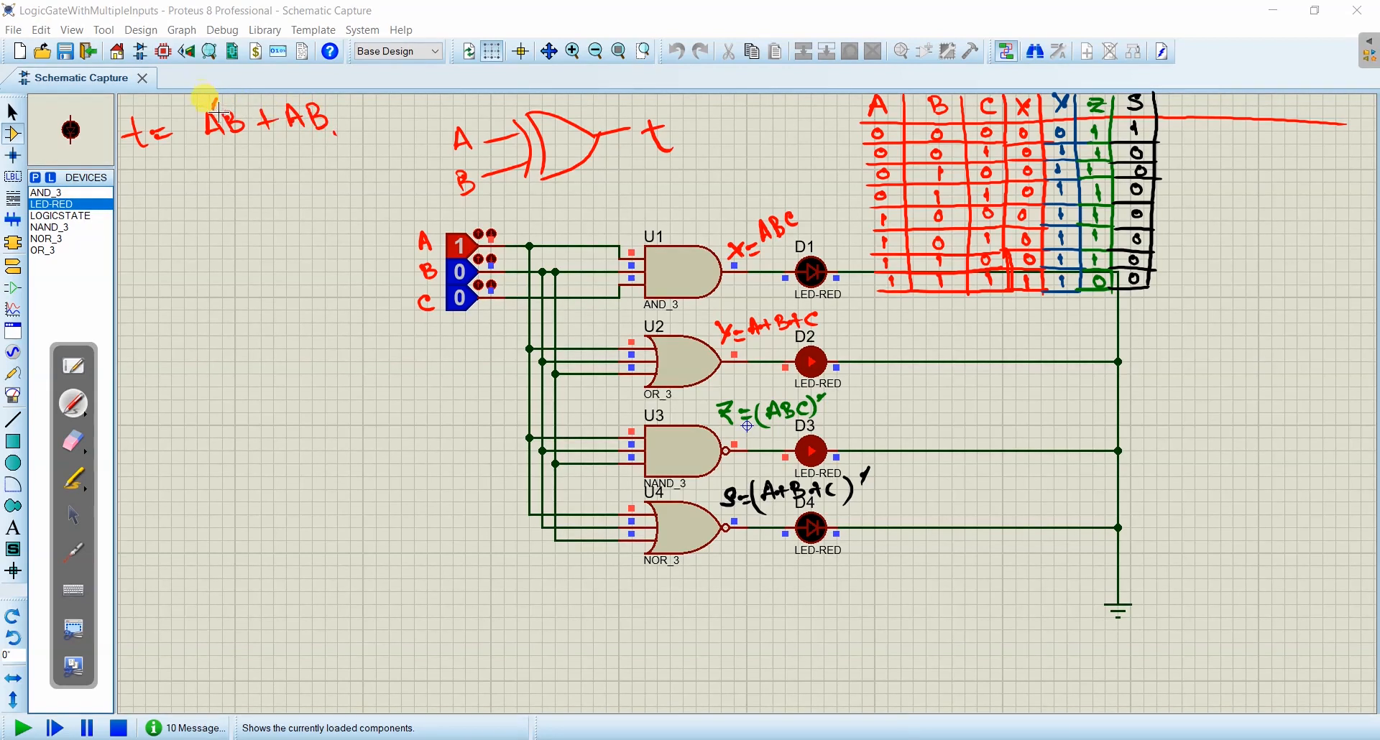
pyautogui.moveTo(328, 96); pyautogui.dragTo(324, 106)
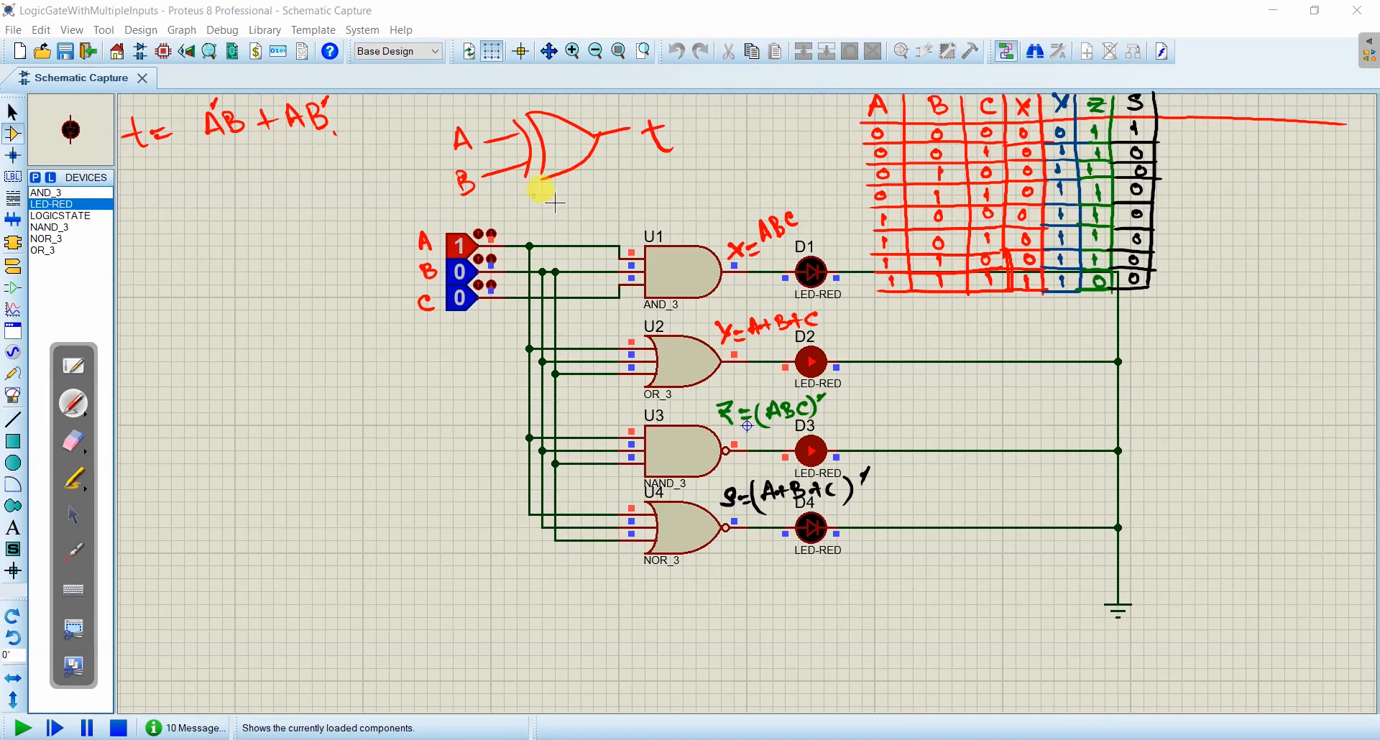
# - Sketch a three-input XOR gate symbol in red below the truth table, with inputs A, B, C and output W
pyautogui.moveTo(1147, 336); pyautogui.dragTo(1151, 413)
pyautogui.moveTo(1158, 327); pyautogui.dragTo(1250, 357)
pyautogui.moveTo(1161, 400); pyautogui.dragTo(1252, 356)
pyautogui.moveTo(1101, 350)
pyautogui.mouseDown()
pyautogui.moveTo(1148, 351)
pyautogui.moveTo(1084, 396)
pyautogui.mouseUp()
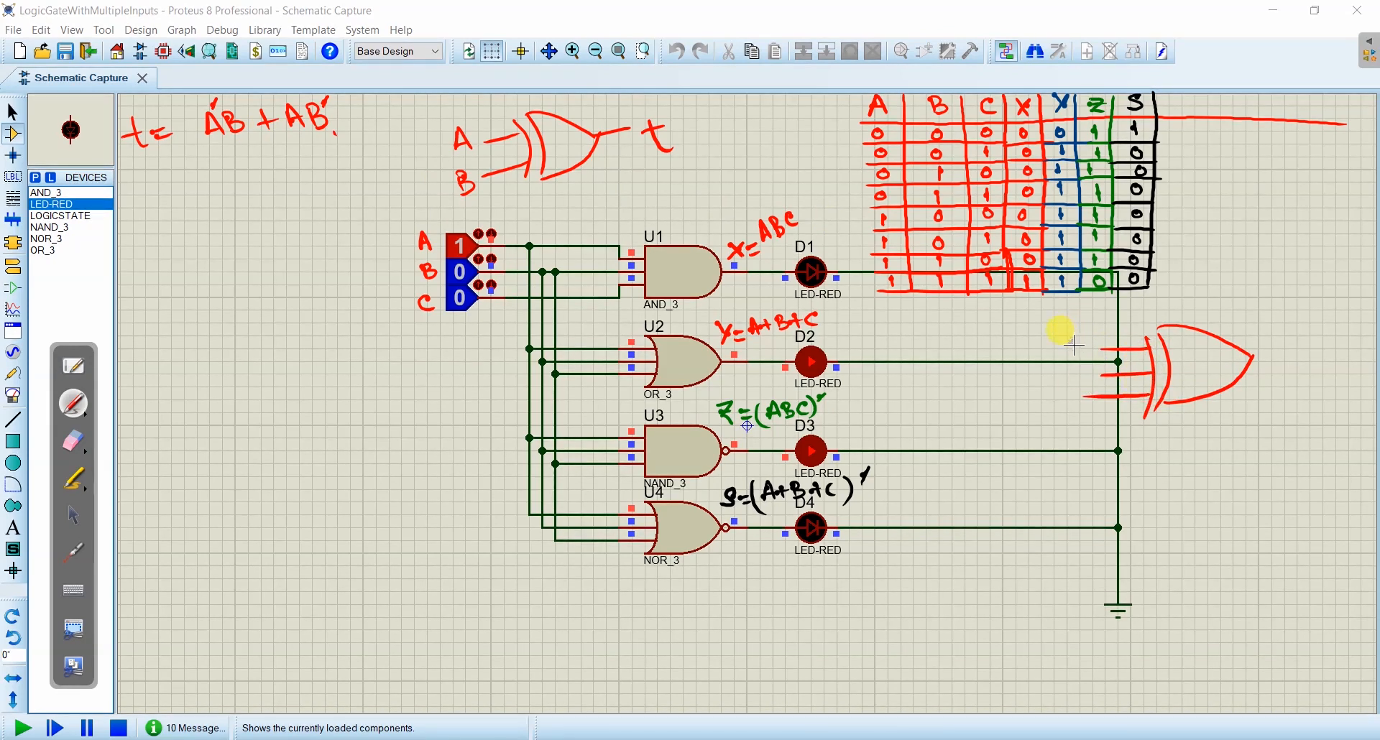
pyautogui.moveTo(1066, 336)
pyautogui.mouseDown()
pyautogui.moveTo(1078, 346)
pyautogui.moveTo(1056, 400)
pyautogui.moveTo(1070, 414)
pyautogui.mouseUp()
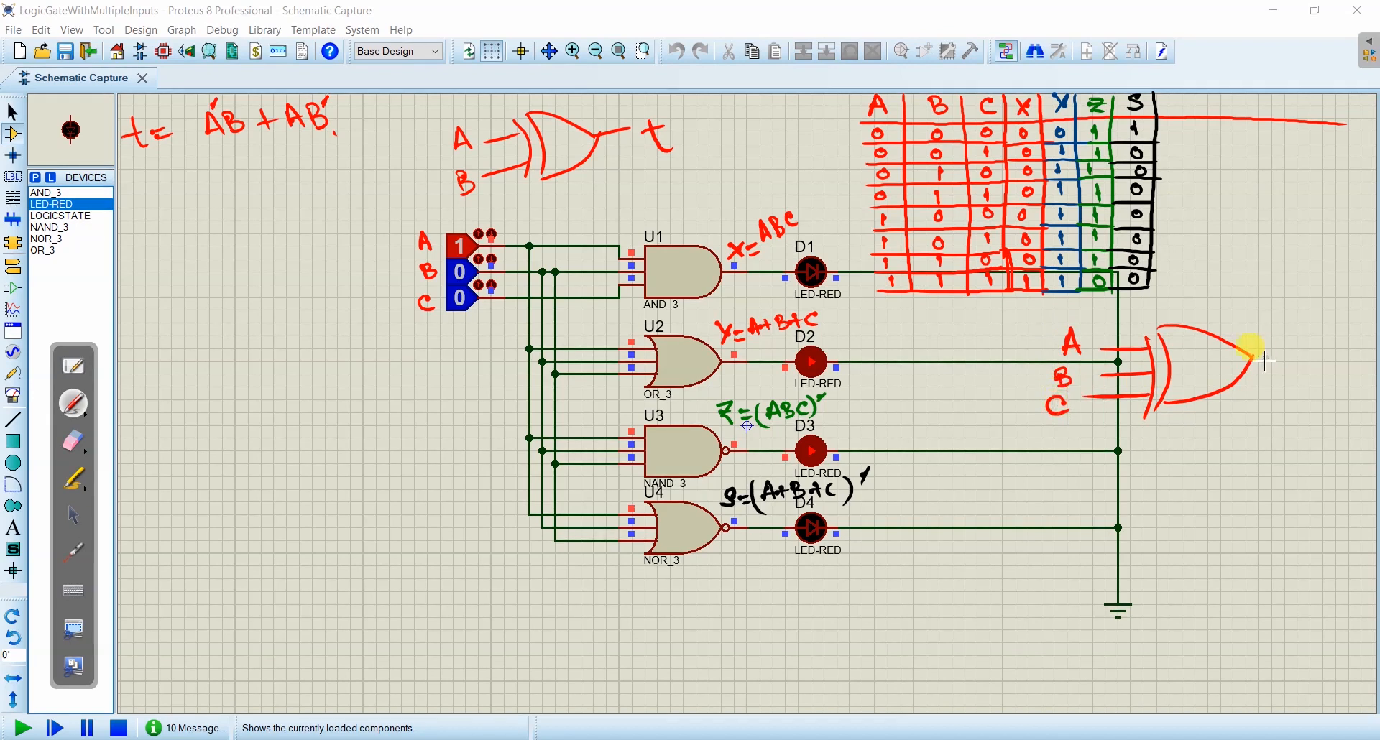
pyautogui.moveTo(1259, 359); pyautogui.dragTo(1298, 355)
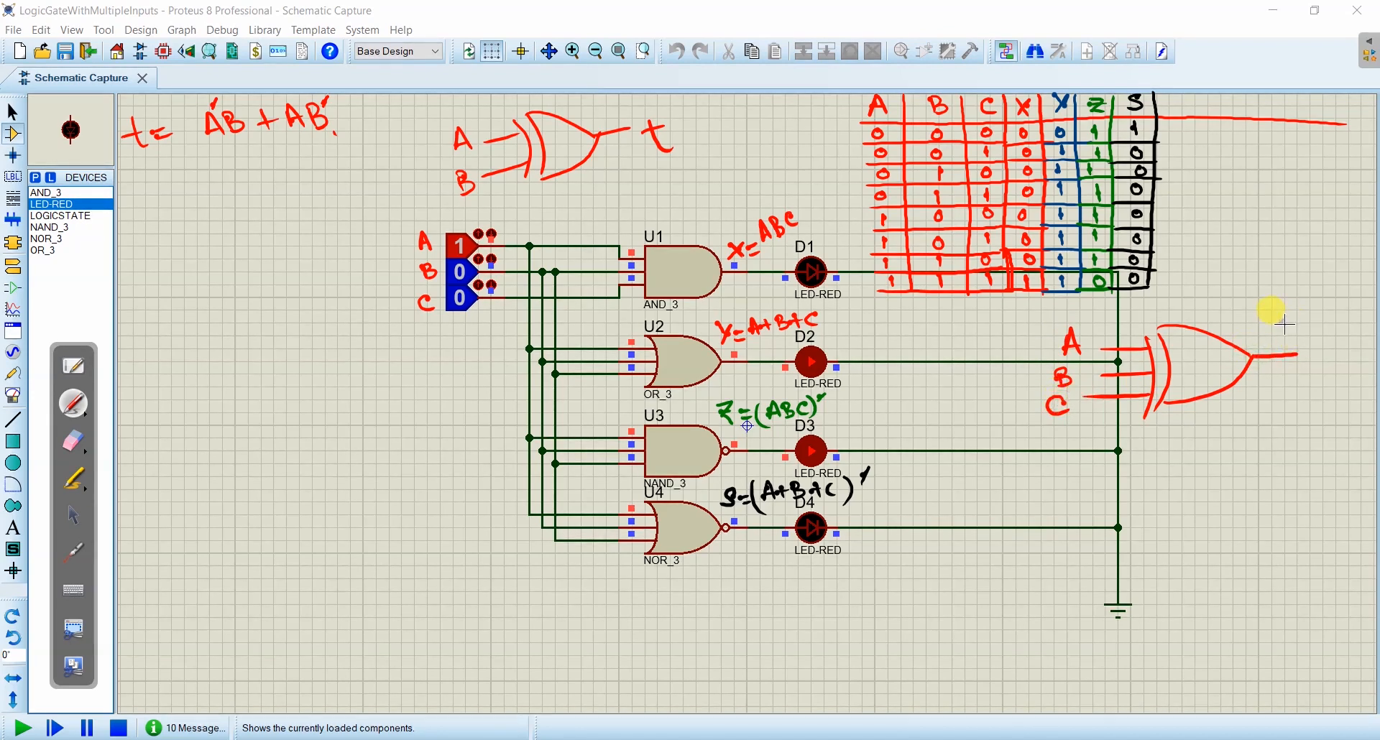
pyautogui.moveTo(1290, 338); pyautogui.dragTo(1299, 307)
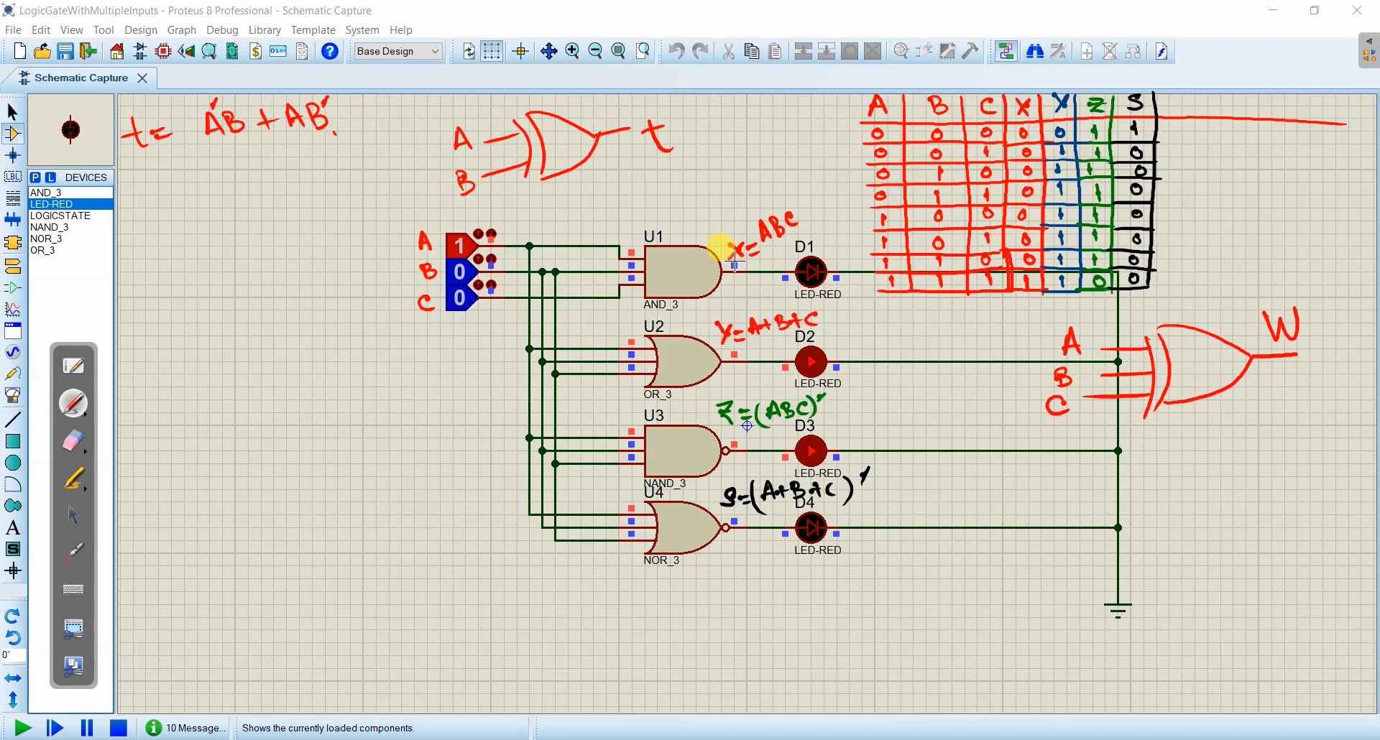
# - Handwrite W = A ⊕ B ⊕ C below the circuit and add = A ⊕ B under the expression for t
pyautogui.moveTo(154, 583)
pyautogui.mouseDown()
pyautogui.moveTo(176, 574)
pyautogui.moveTo(190, 595)
pyautogui.moveTo(245, 564)
pyautogui.moveTo(294, 577)
pyautogui.mouseUp()
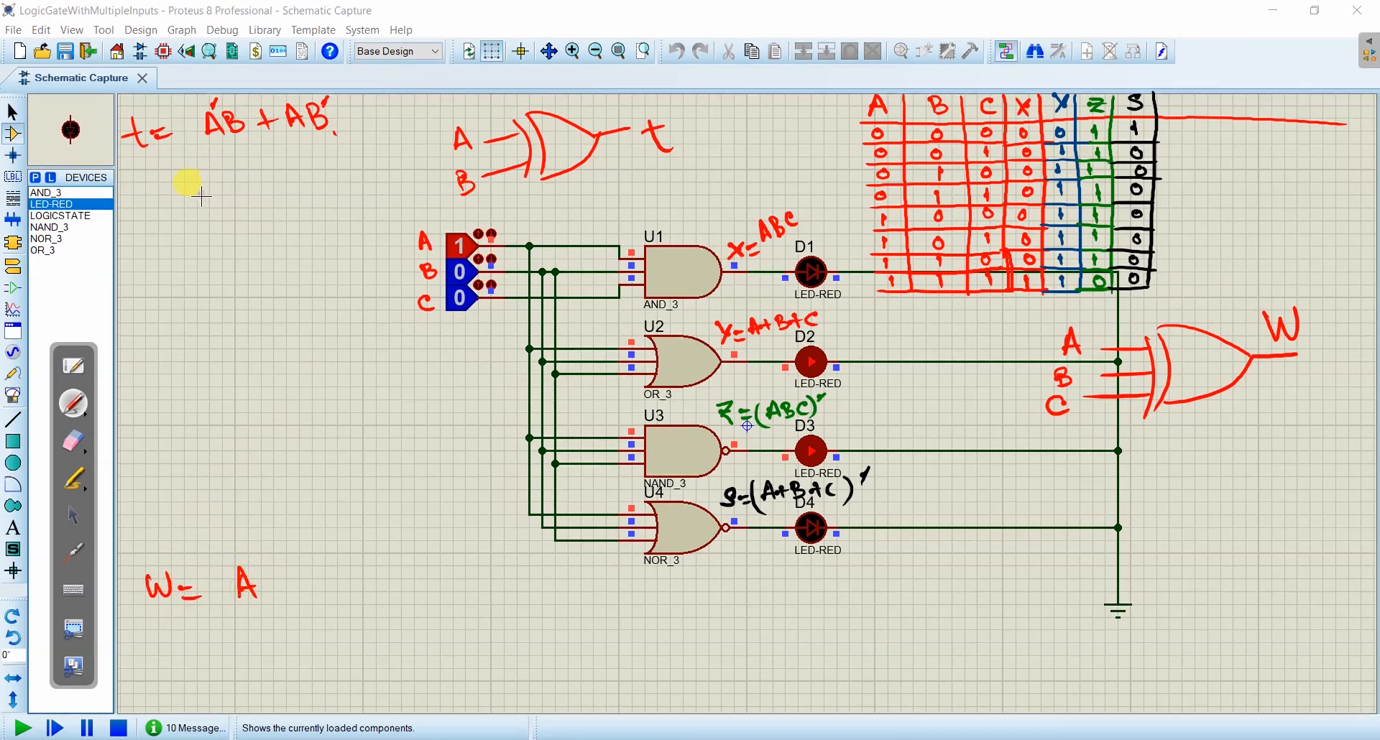
pyautogui.moveTo(163, 186); pyautogui.dragTo(254, 187)
pyautogui.moveTo(247, 179)
pyautogui.mouseDown()
pyautogui.moveTo(262, 179)
pyautogui.moveTo(257, 191)
pyautogui.mouseUp()
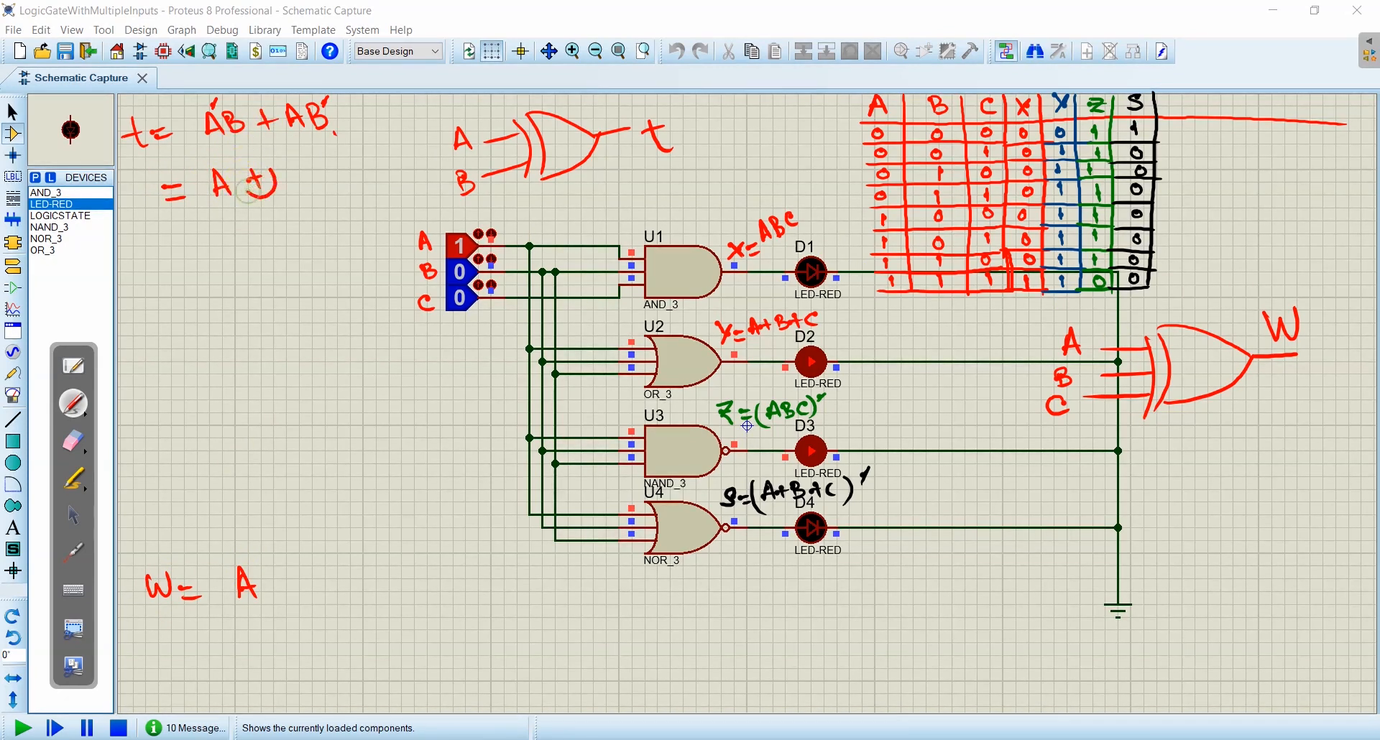
pyautogui.moveTo(283, 167); pyautogui.dragTo(284, 188)
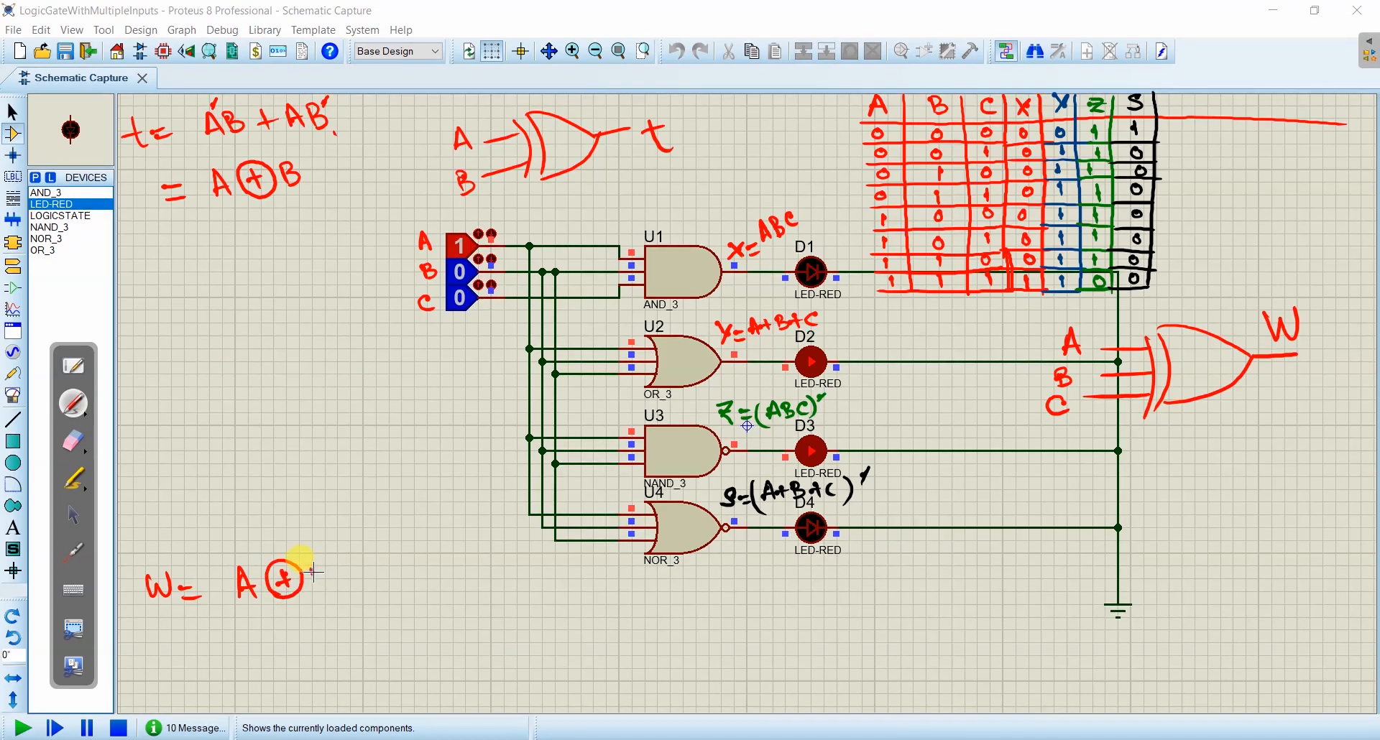
pyautogui.moveTo(316, 575)
pyautogui.mouseDown()
pyautogui.moveTo(313, 586)
pyautogui.moveTo(364, 572)
pyautogui.mouseUp()
pyautogui.moveTo(352, 557); pyautogui.dragTo(396, 576)
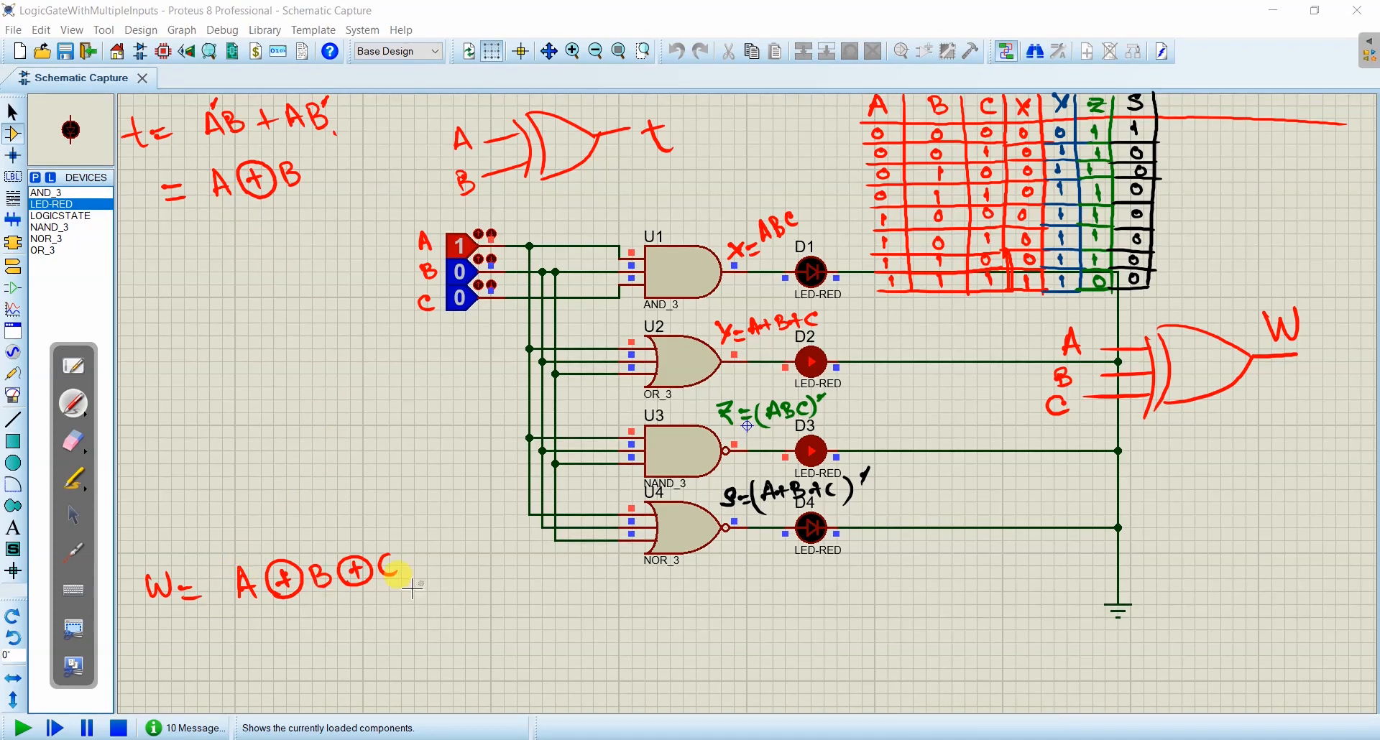
# - Bracket A ⊕ B in black and write = (A'B + AB') ⊕ C in red under the W equation
pyautogui.moveTo(190, 633); pyautogui.dragTo(212, 635)
pyautogui.moveTo(194, 646); pyautogui.dragTo(221, 643)
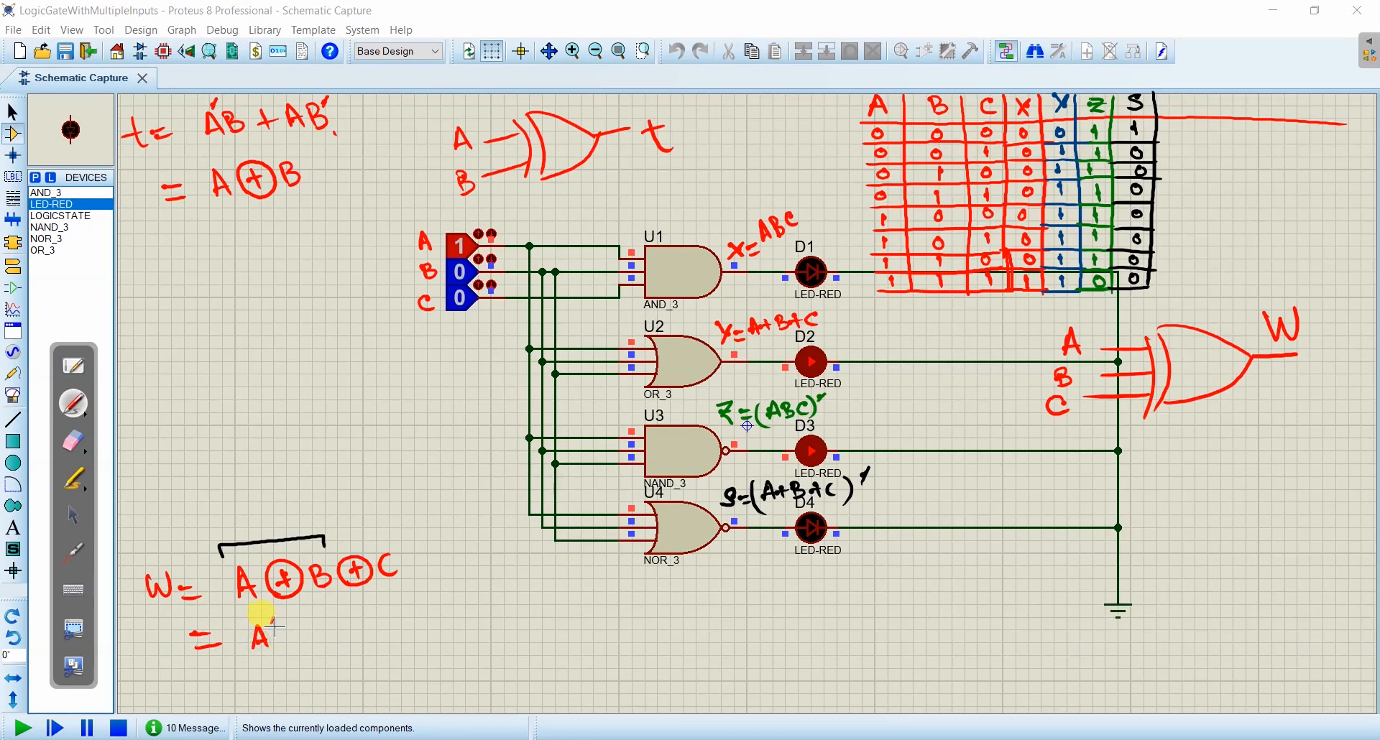
pyautogui.moveTo(273, 617)
pyautogui.mouseDown()
pyautogui.moveTo(291, 641)
pyautogui.moveTo(321, 626)
pyautogui.moveTo(367, 635)
pyautogui.moveTo(378, 617)
pyautogui.mouseUp()
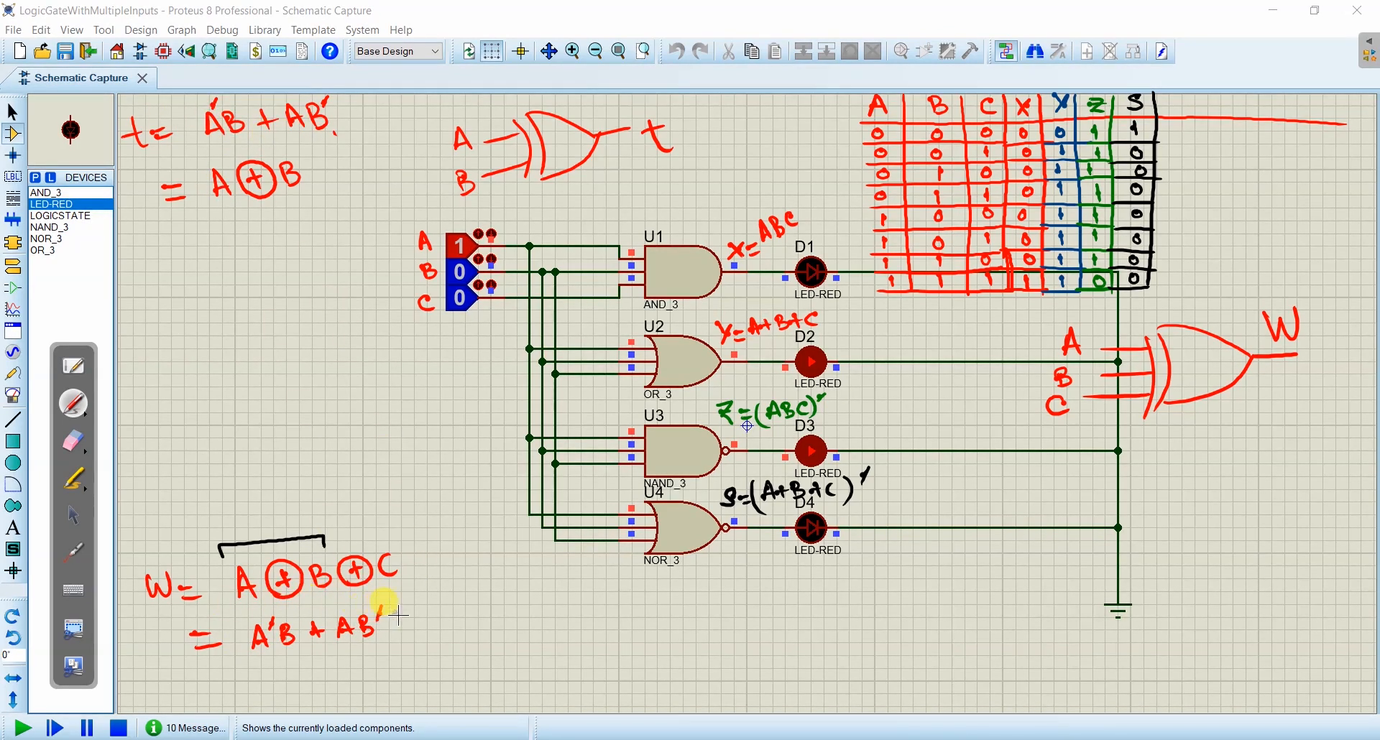
pyautogui.moveTo(388, 600); pyautogui.dragTo(390, 650)
pyautogui.moveTo(245, 610); pyautogui.dragTo(248, 665)
pyautogui.moveTo(410, 622); pyautogui.dragTo(438, 625)
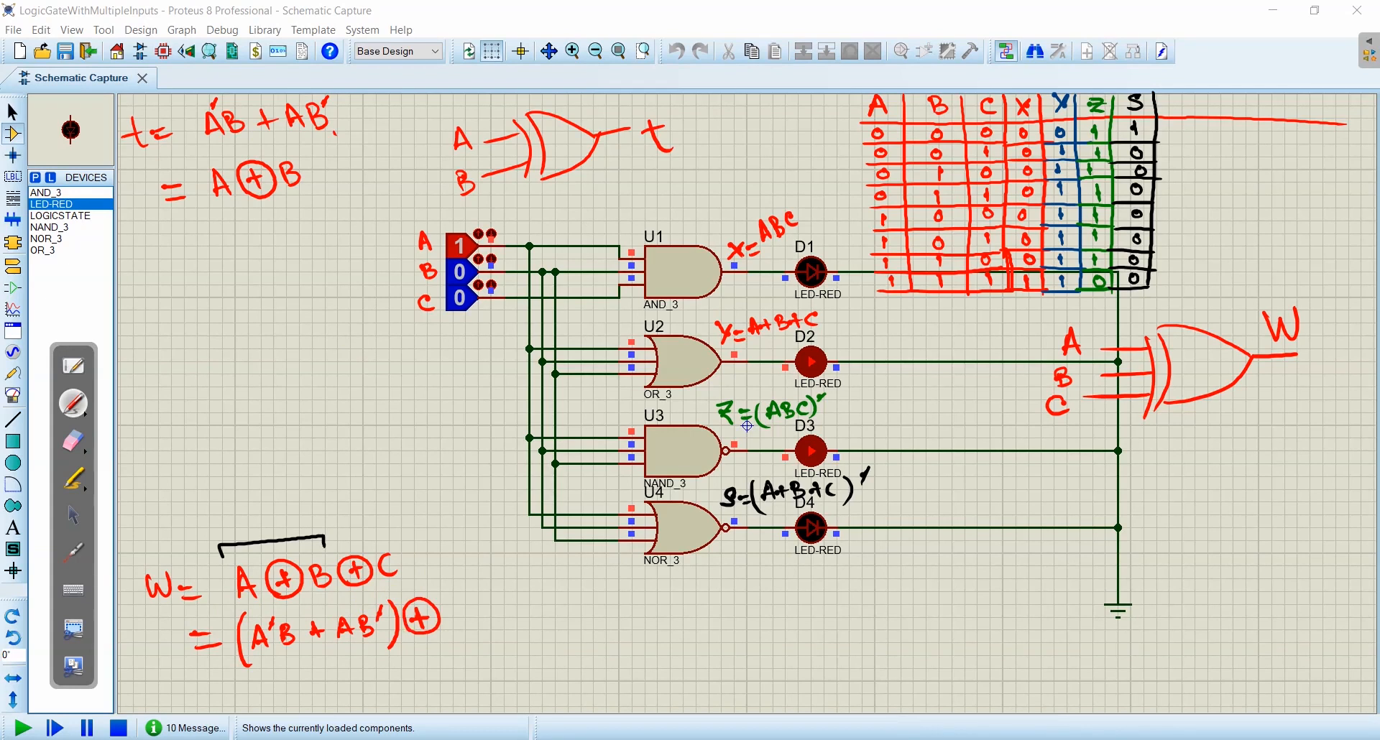
pyautogui.moveTo(464, 608); pyautogui.dragTo(466, 631)
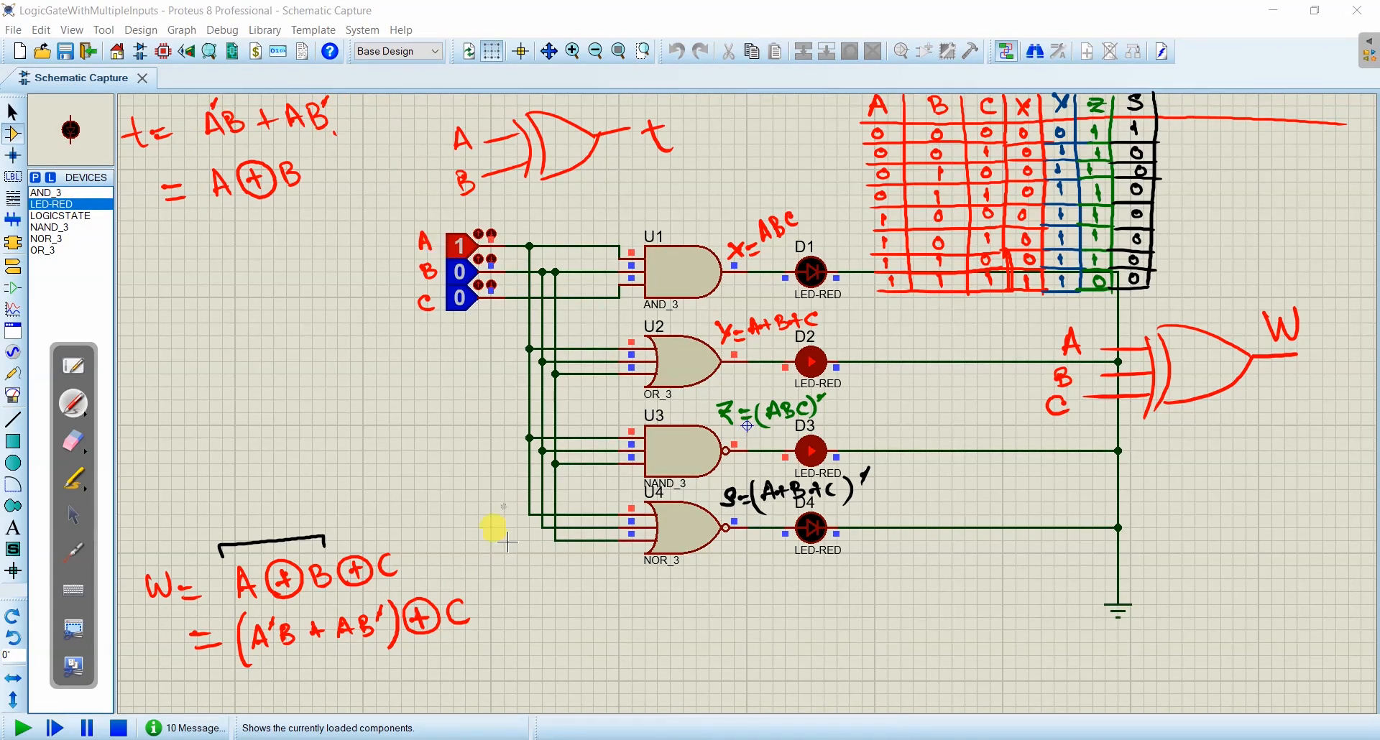
# - Write the full expansion = (A'B + AB')'C + (A'B + AB')C' in green as the third line of the W equation
pyautogui.moveTo(196, 693); pyautogui.dragTo(224, 689)
pyautogui.moveTo(196, 707); pyautogui.dragTo(228, 702)
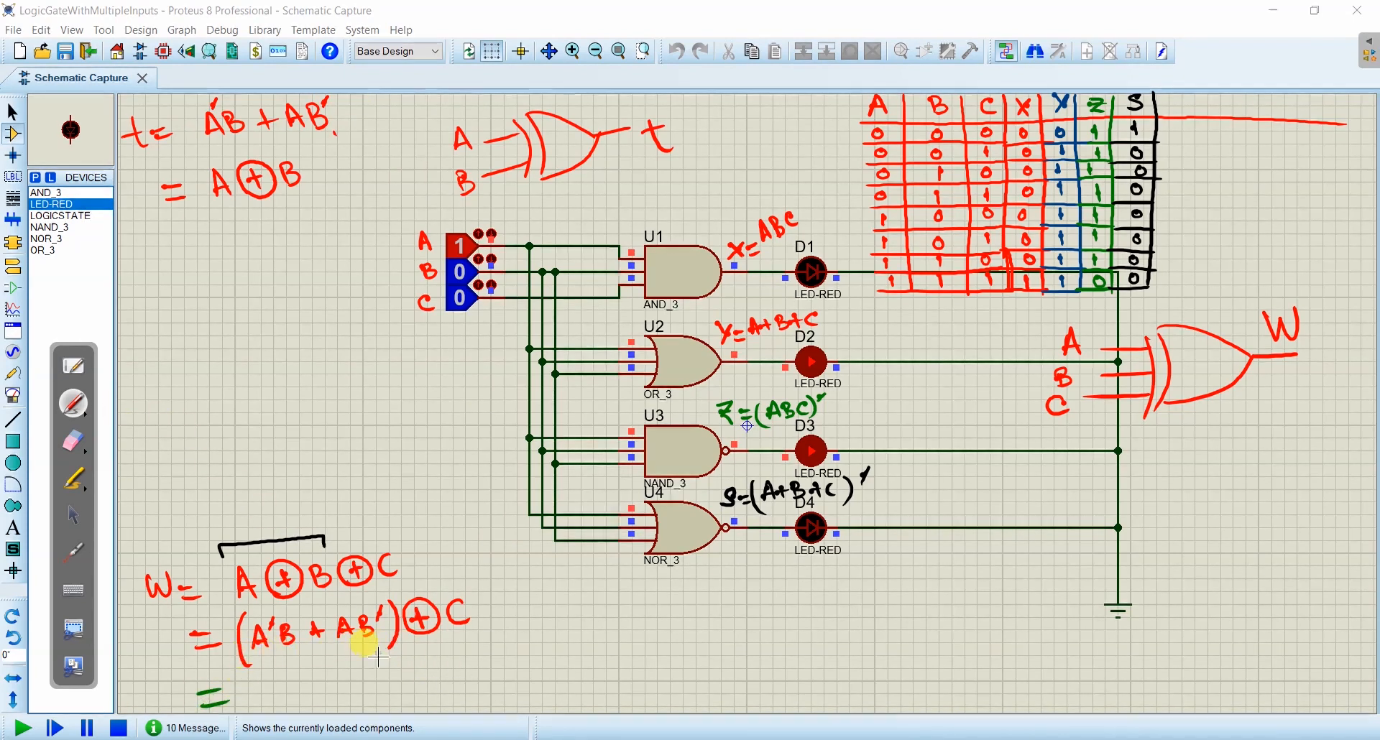
pyautogui.moveTo(272, 690); pyautogui.dragTo(283, 696)
pyautogui.moveTo(284, 673)
pyautogui.mouseDown()
pyautogui.moveTo(300, 703)
pyautogui.moveTo(345, 686)
pyautogui.mouseUp()
pyautogui.moveTo(335, 679)
pyautogui.mouseDown()
pyautogui.moveTo(334, 697)
pyautogui.moveTo(388, 691)
pyautogui.mouseUp()
pyautogui.moveTo(359, 684); pyautogui.dragTo(400, 673)
pyautogui.moveTo(407, 657); pyautogui.dragTo(407, 694)
pyautogui.moveTo(256, 672); pyautogui.dragTo(253, 711)
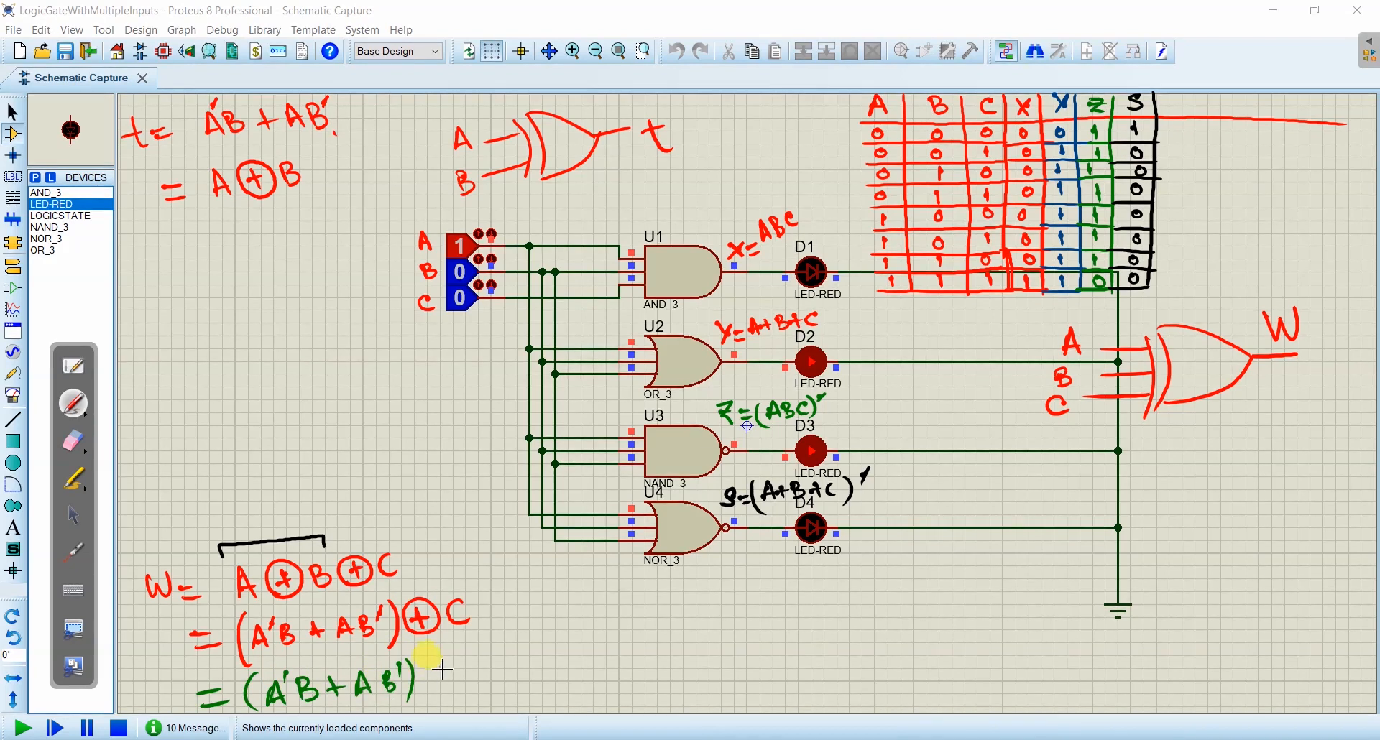
pyautogui.moveTo(445, 664); pyautogui.dragTo(438, 689)
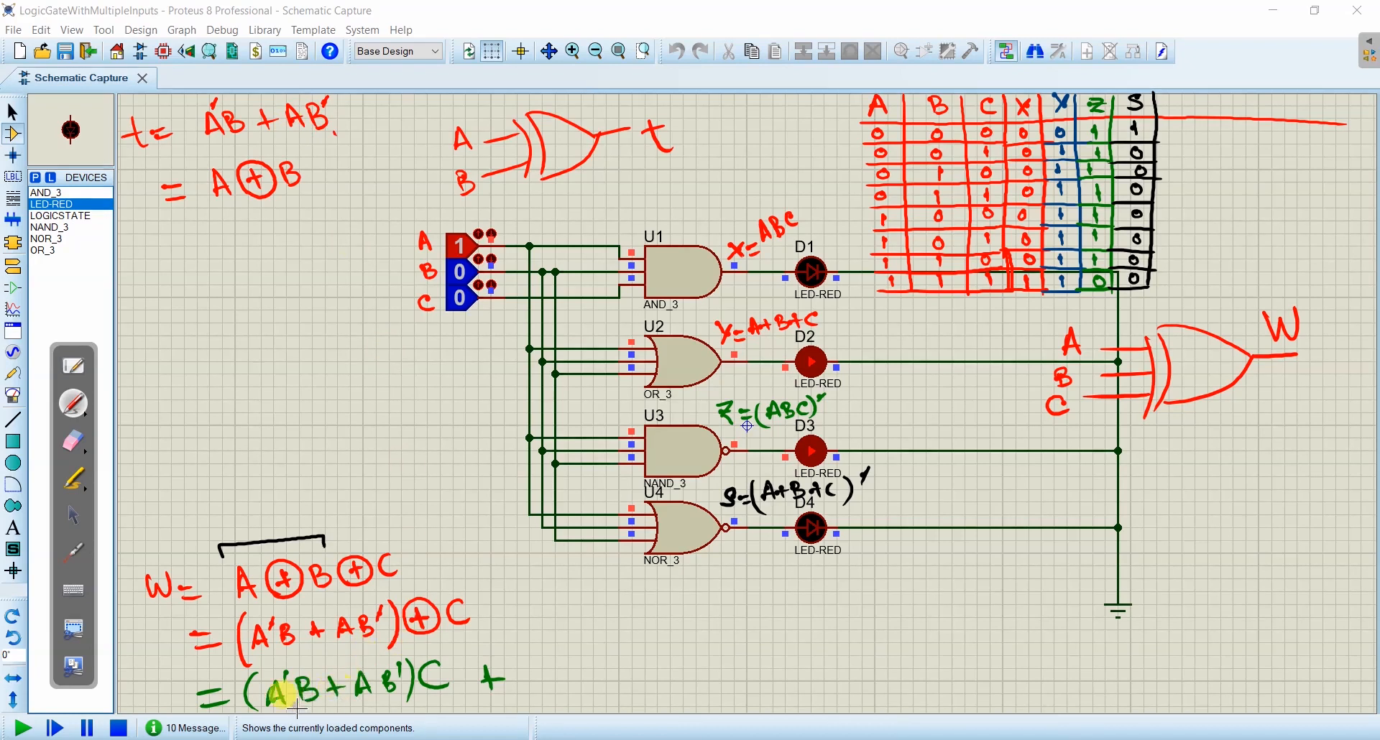
pyautogui.moveTo(540, 684)
pyautogui.mouseDown()
pyautogui.moveTo(553, 659)
pyautogui.moveTo(660, 668)
pyautogui.moveTo(674, 649)
pyautogui.moveTo(694, 686)
pyautogui.mouseUp()
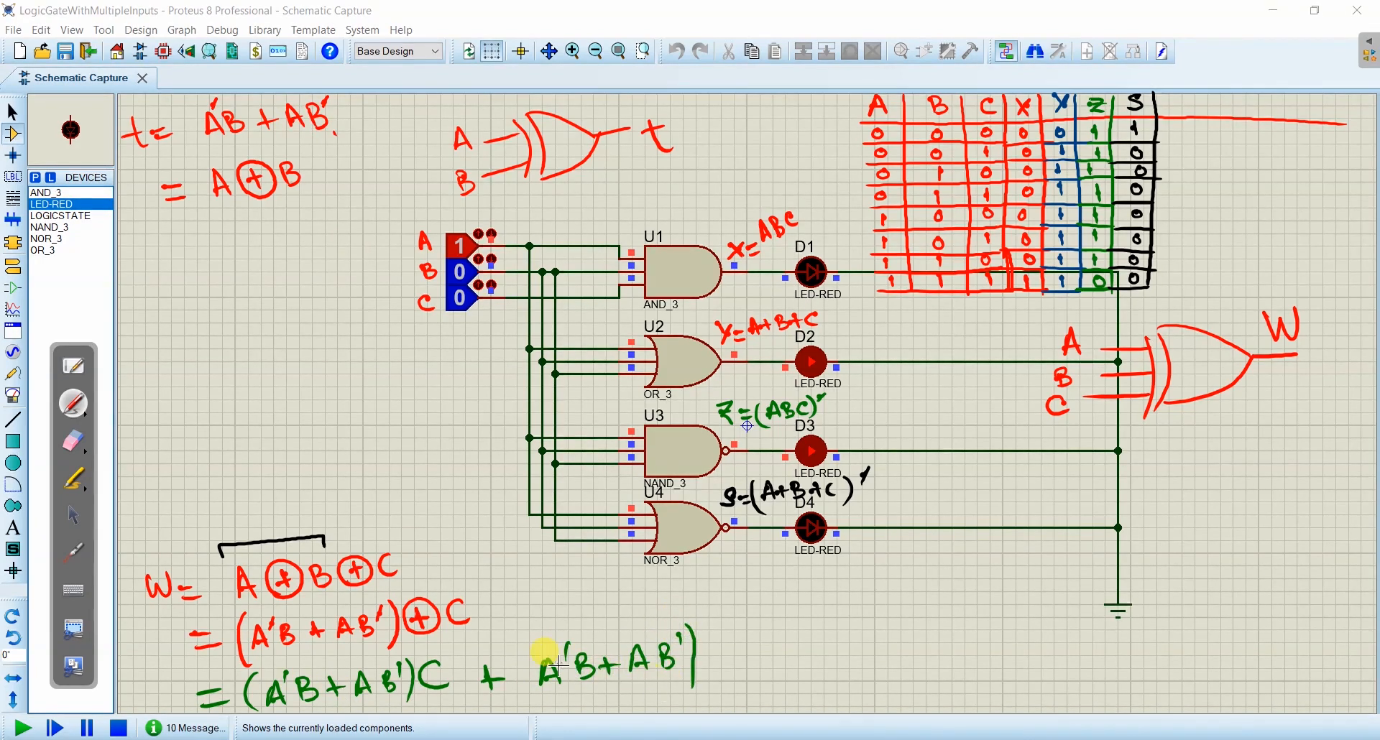
pyautogui.moveTo(550, 638); pyautogui.dragTo(535, 695)
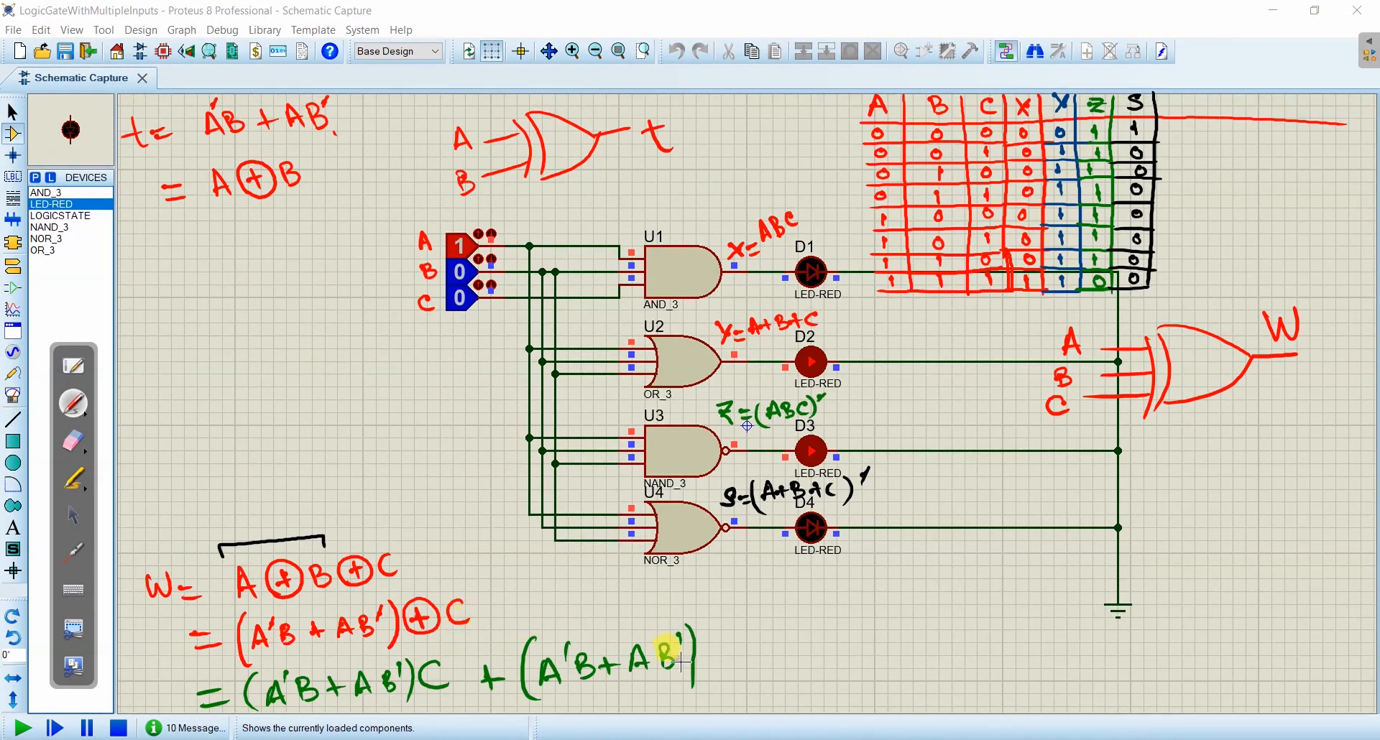
pyautogui.moveTo(724, 638)
pyautogui.mouseDown()
pyautogui.moveTo(709, 648)
pyautogui.moveTo(721, 658)
pyautogui.mouseUp()
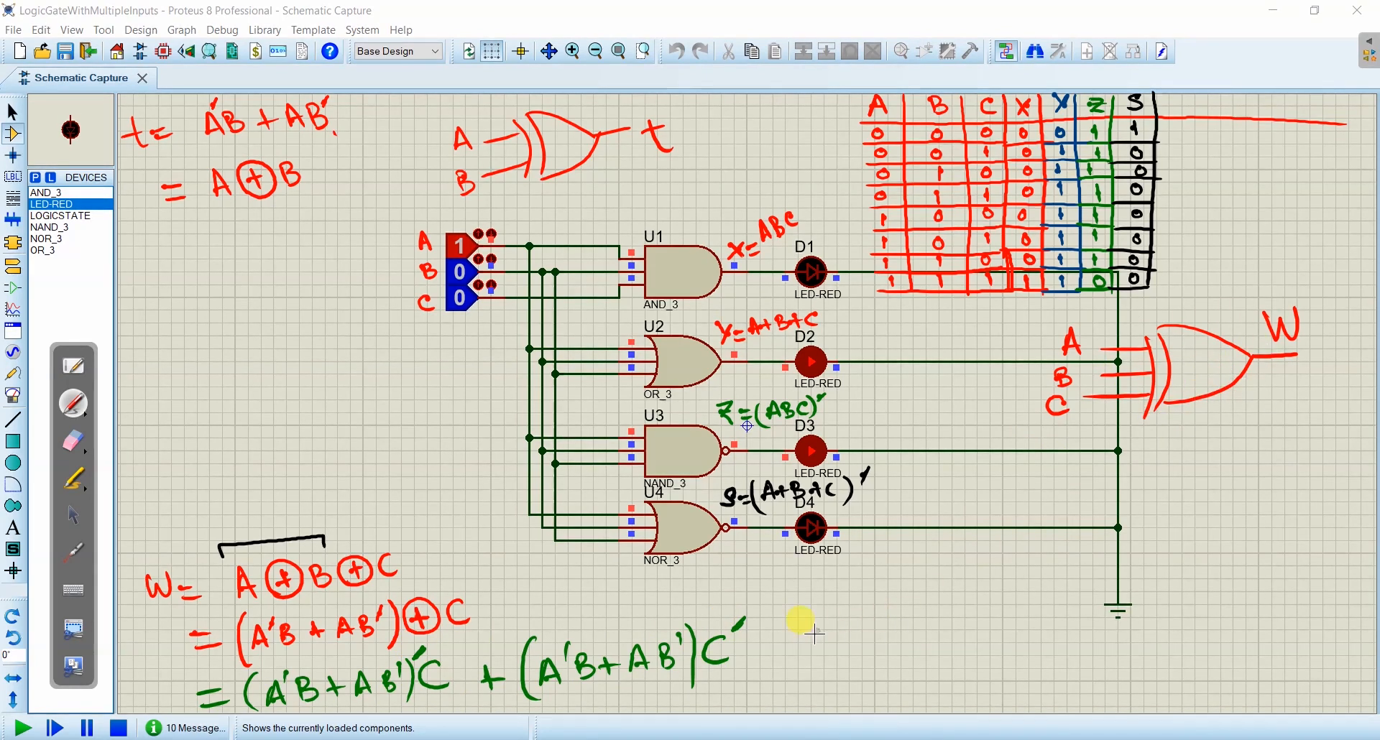
# - Draw green check marks beside the expression for t, the expanded W equation and the three-input XOR sketch
pyautogui.moveTo(357, 107); pyautogui.dragTo(414, 89)
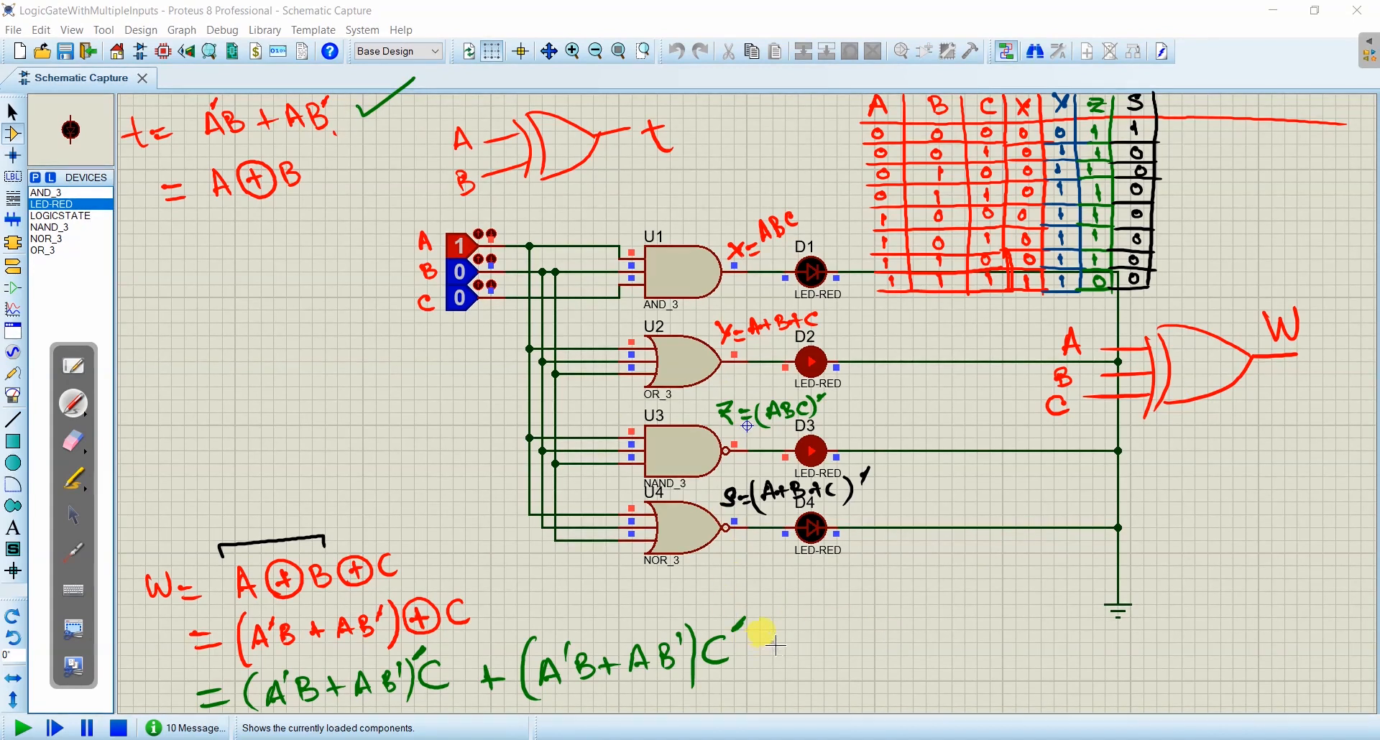
pyautogui.moveTo(772, 632); pyautogui.dragTo(862, 588)
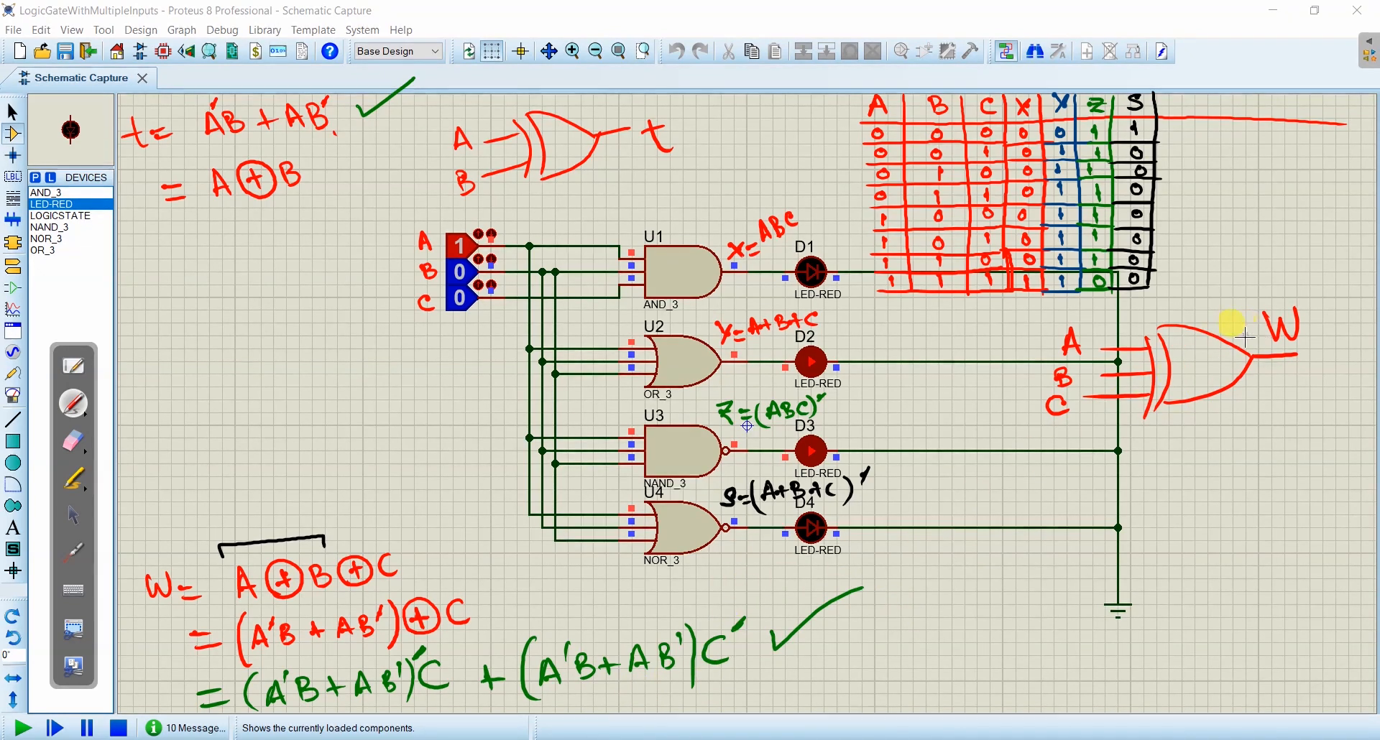
pyautogui.moveTo(1198, 302); pyautogui.dragTo(1271, 263)
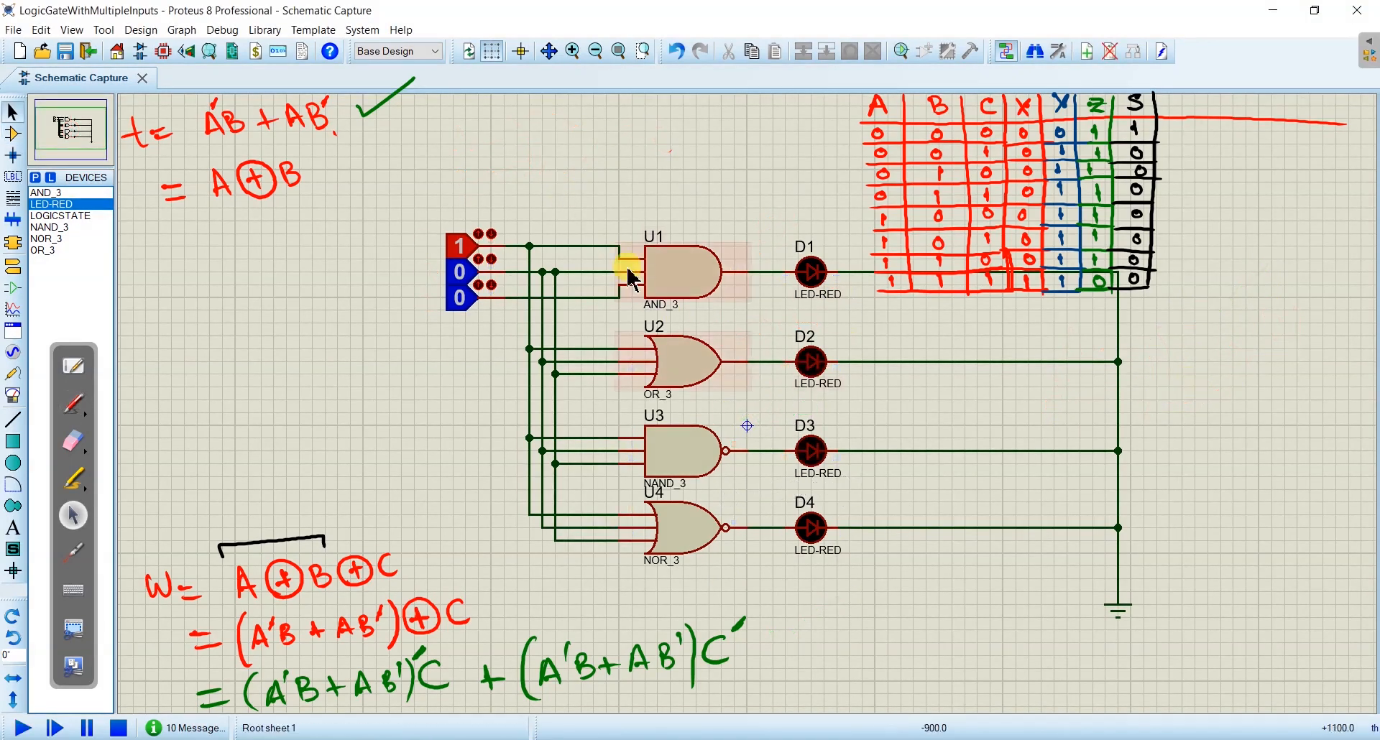
# - Delete the four gates, their LEDs and all remaining wires, keeping the three logic states and the ground
pyautogui.moveTo(543, 208); pyautogui.dragTo(1156, 566)
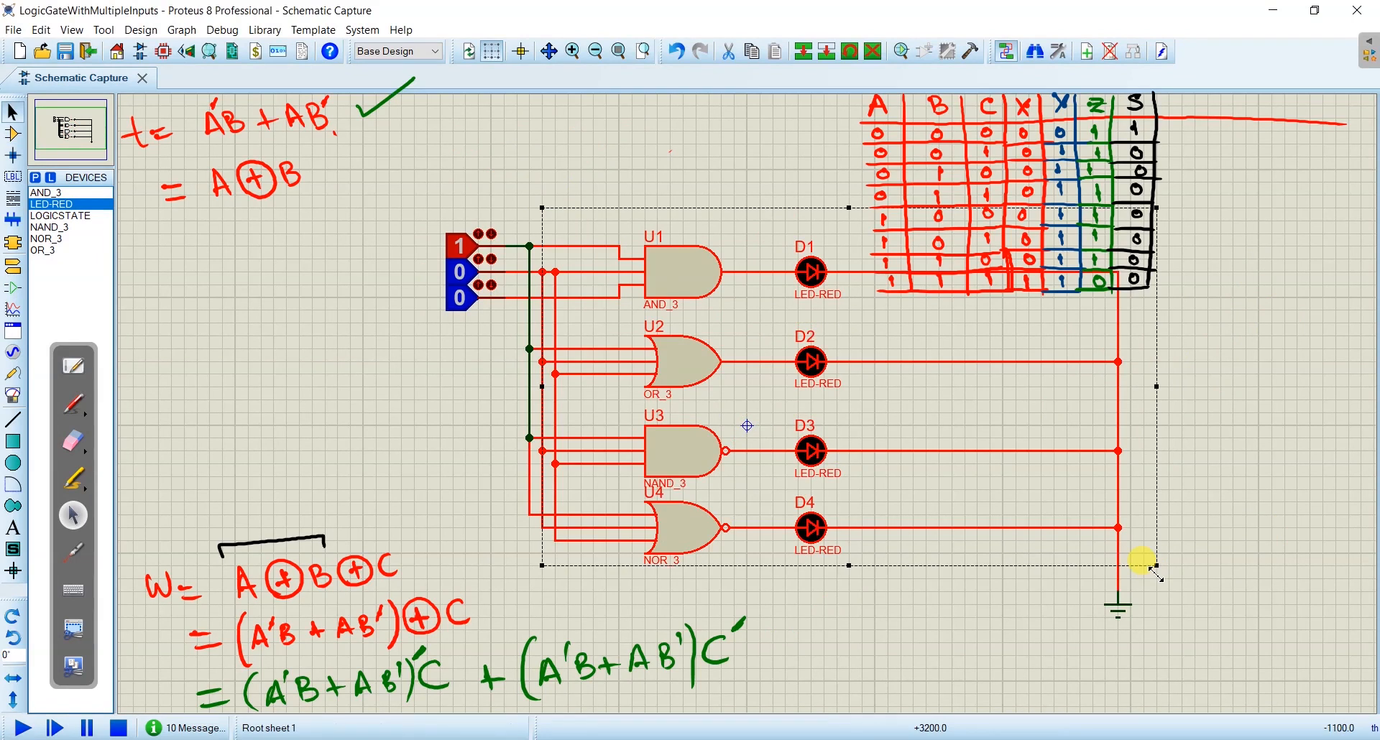
pyautogui.press('Delete')
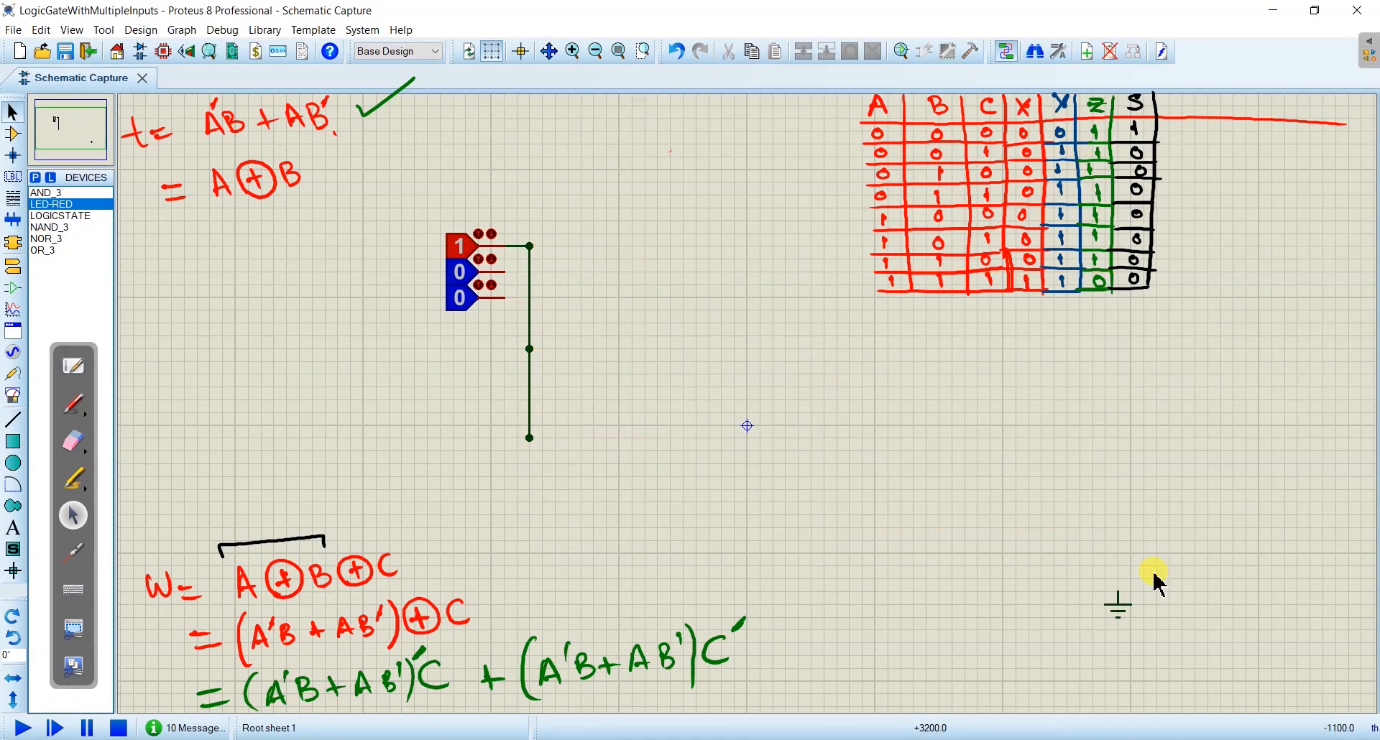
pyautogui.moveTo(554, 209); pyautogui.dragTo(517, 489)
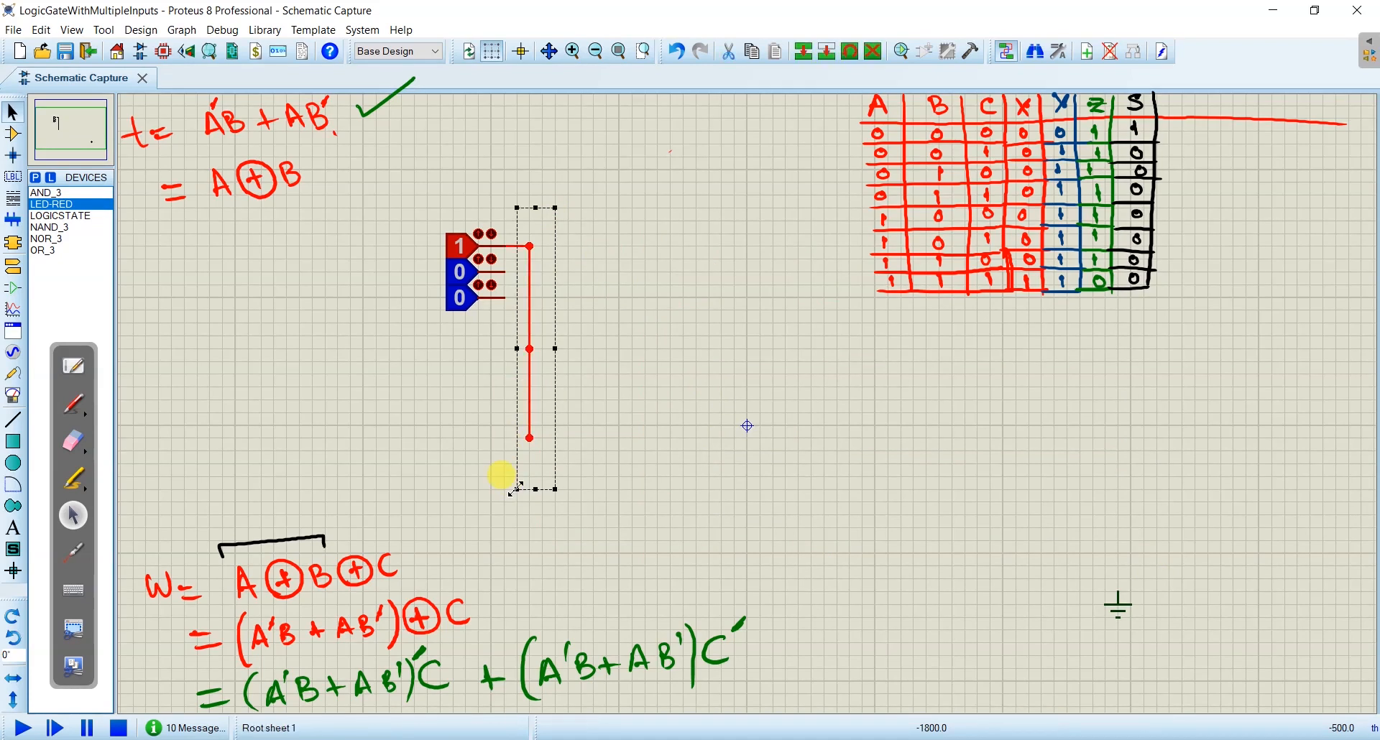
pyautogui.press('Delete')
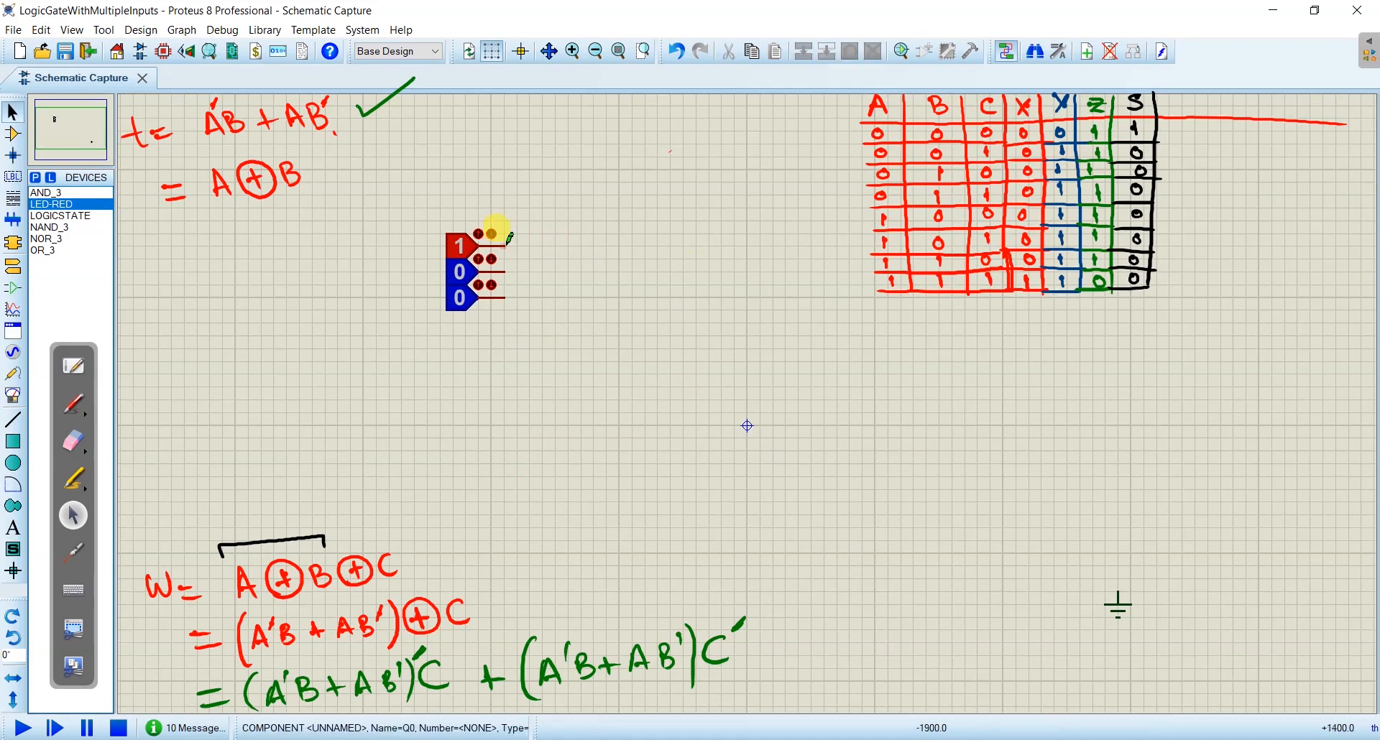
# - Move the three logic states together to the sheet's left side, below the expression for t
pyautogui.moveTo(542, 209); pyautogui.dragTo(440, 349)
pyautogui.moveTo(401, 250); pyautogui.dragTo(225, 247)
pyautogui.click(271, 162)
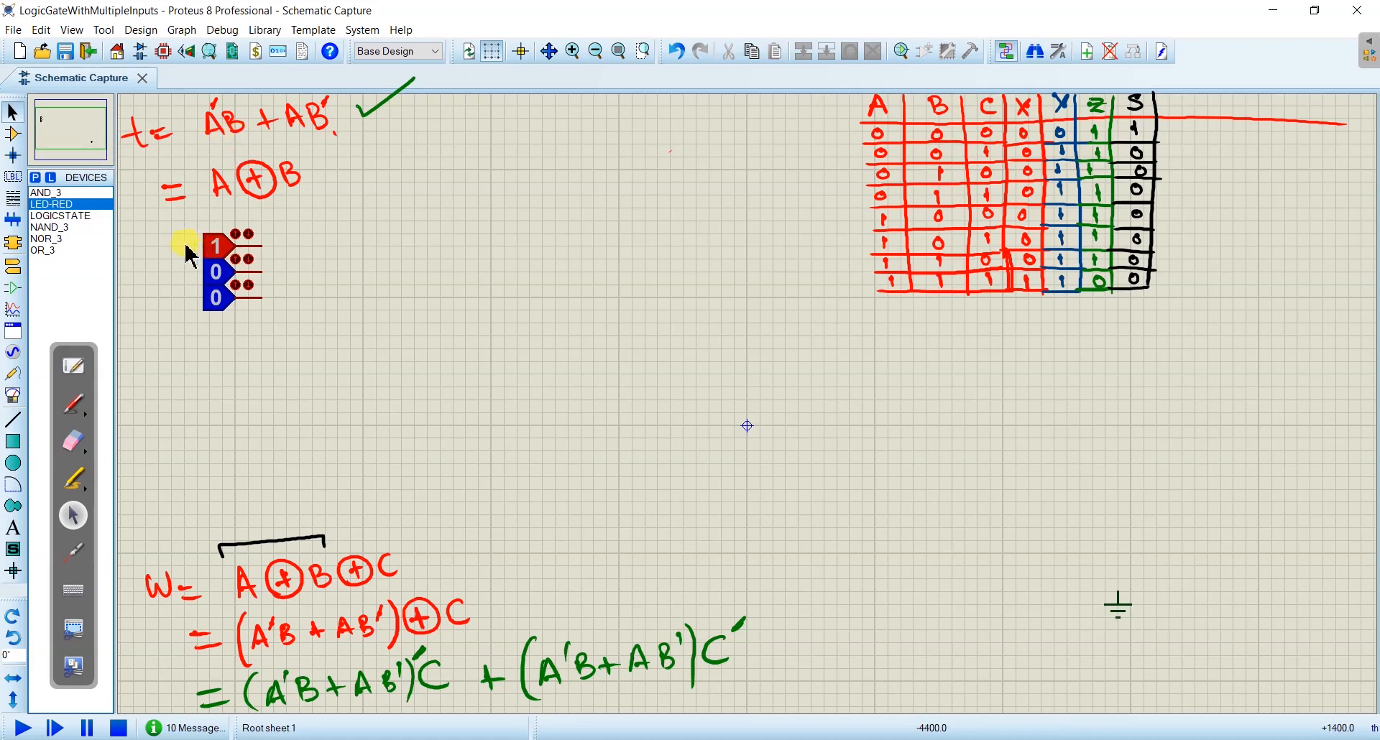
# - Label the moved logic states A, B and C in green handwriting
pyautogui.click(76, 404)
pyautogui.moveTo(176, 232); pyautogui.dragTo(185, 250)
pyautogui.moveTo(171, 245); pyautogui.dragTo(189, 245)
pyautogui.moveTo(174, 266); pyautogui.dragTo(175, 278)
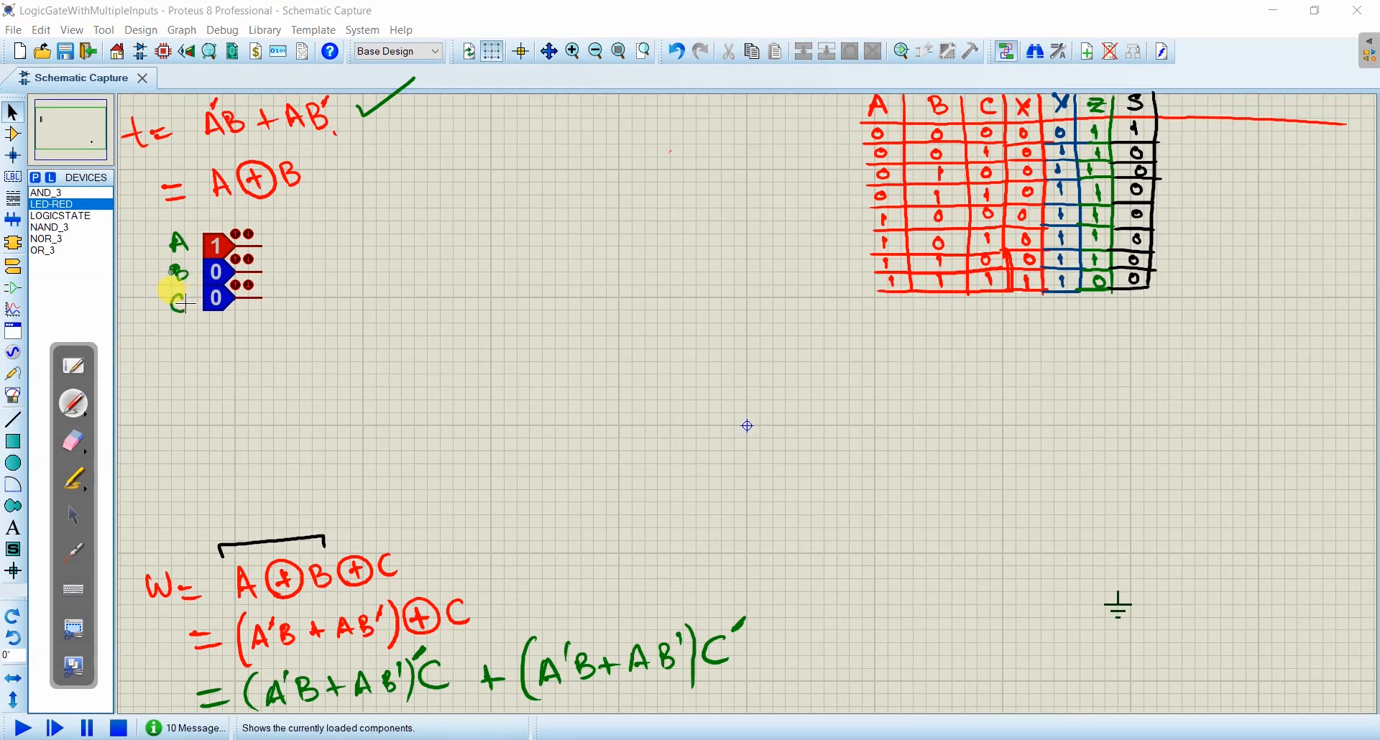
pyautogui.click(73, 515)
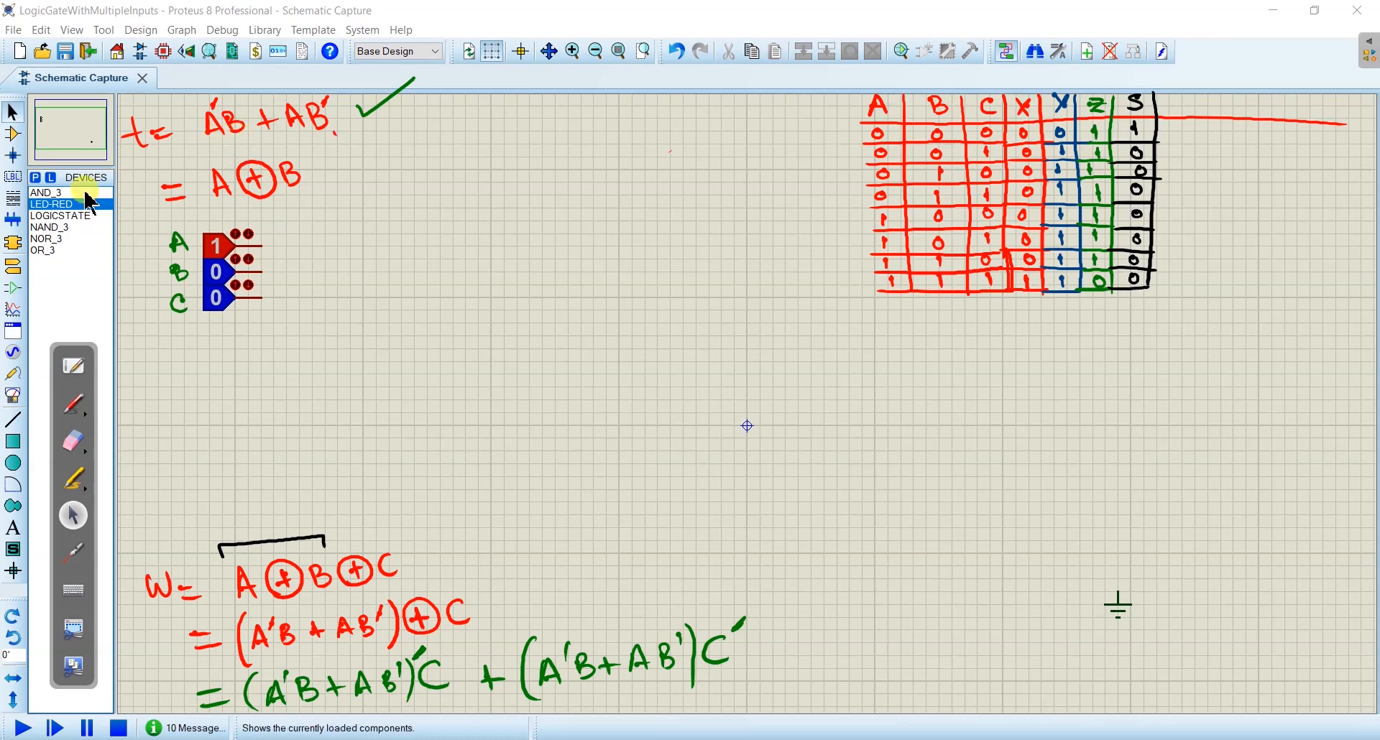
# - Search the device library for not and add the NOT simple digital inverter from the ACTIVE library
pyautogui.click(35, 178)
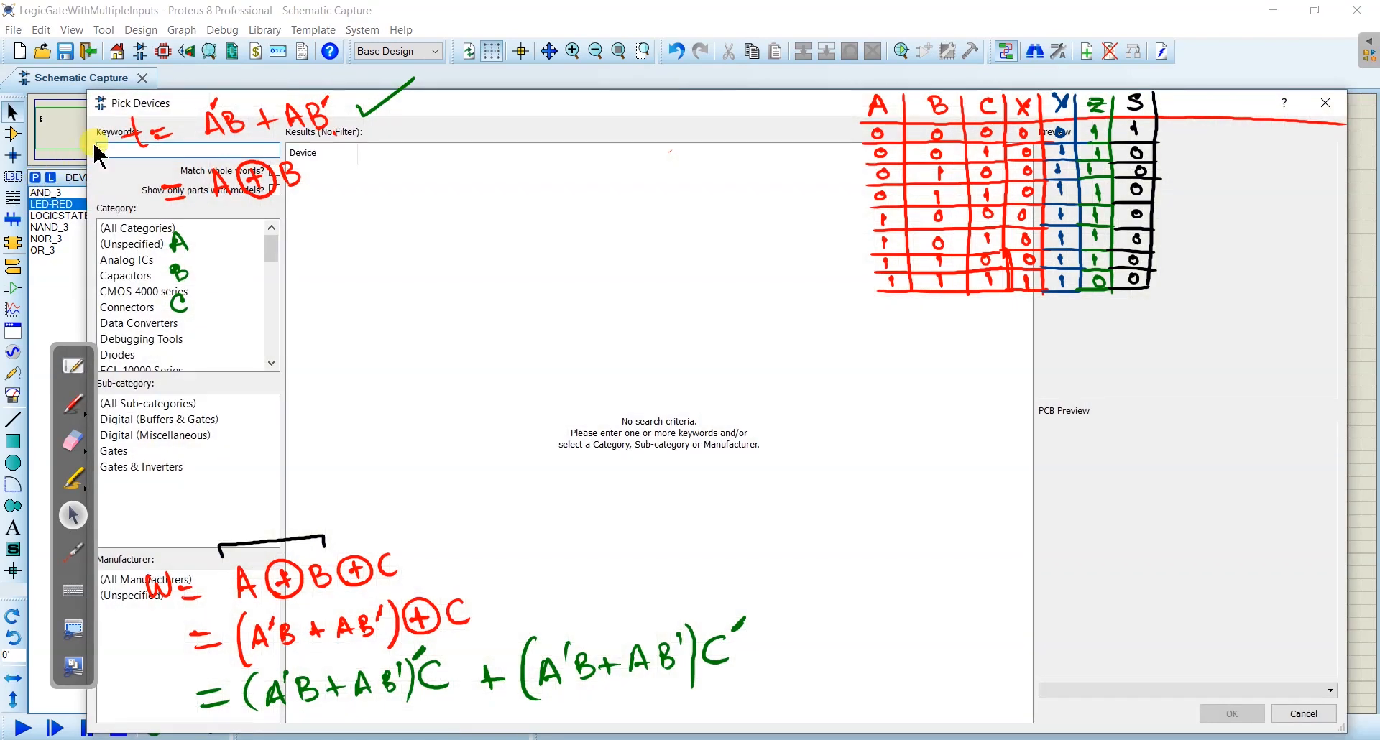
pyautogui.write('not')
pyautogui.click(440, 300)
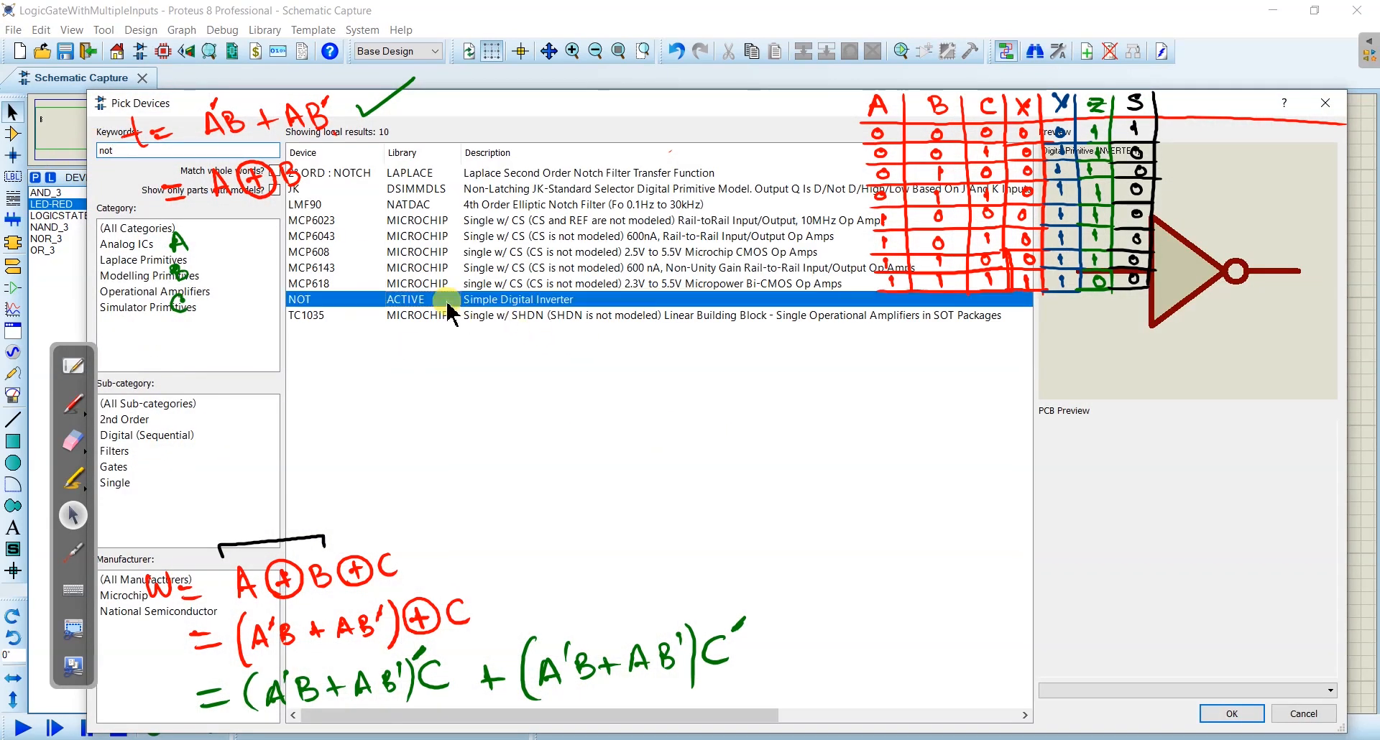
pyautogui.doubleClick(431, 301)
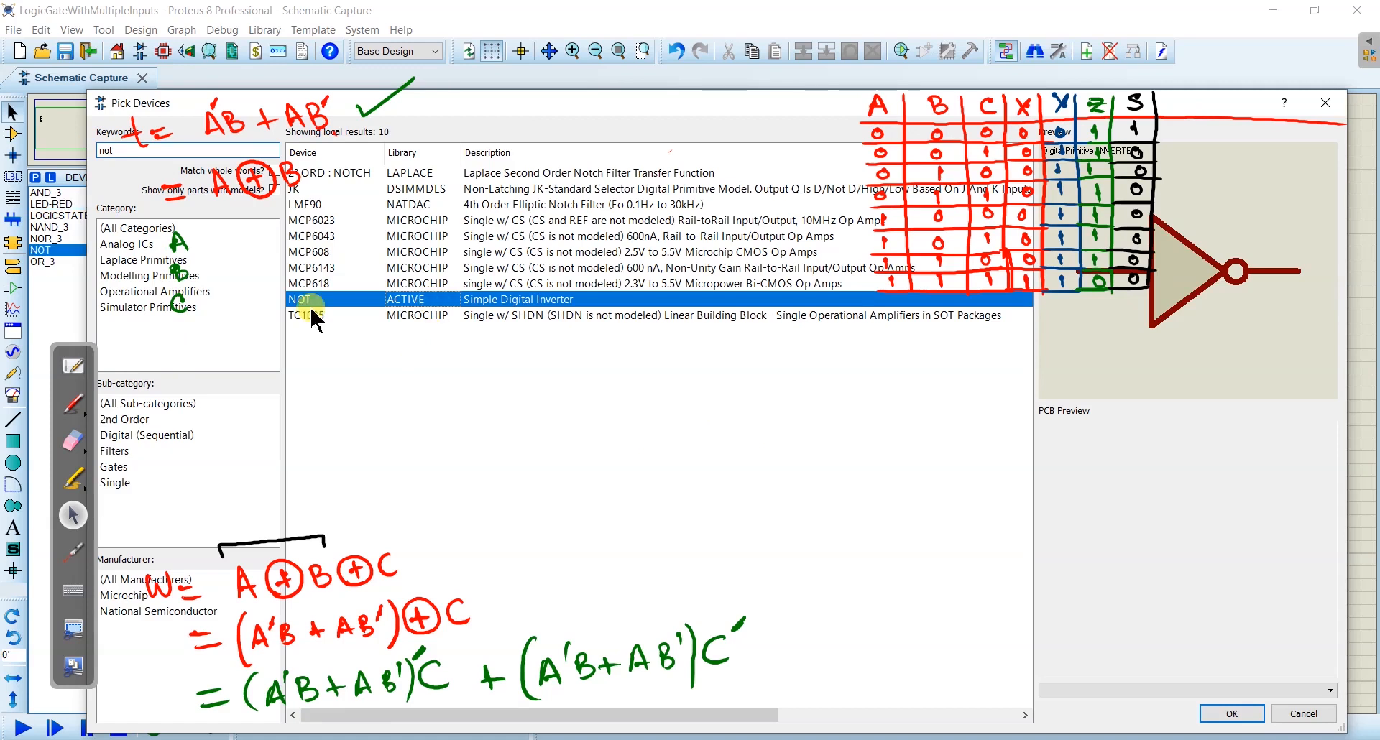
pyautogui.click(1227, 713)
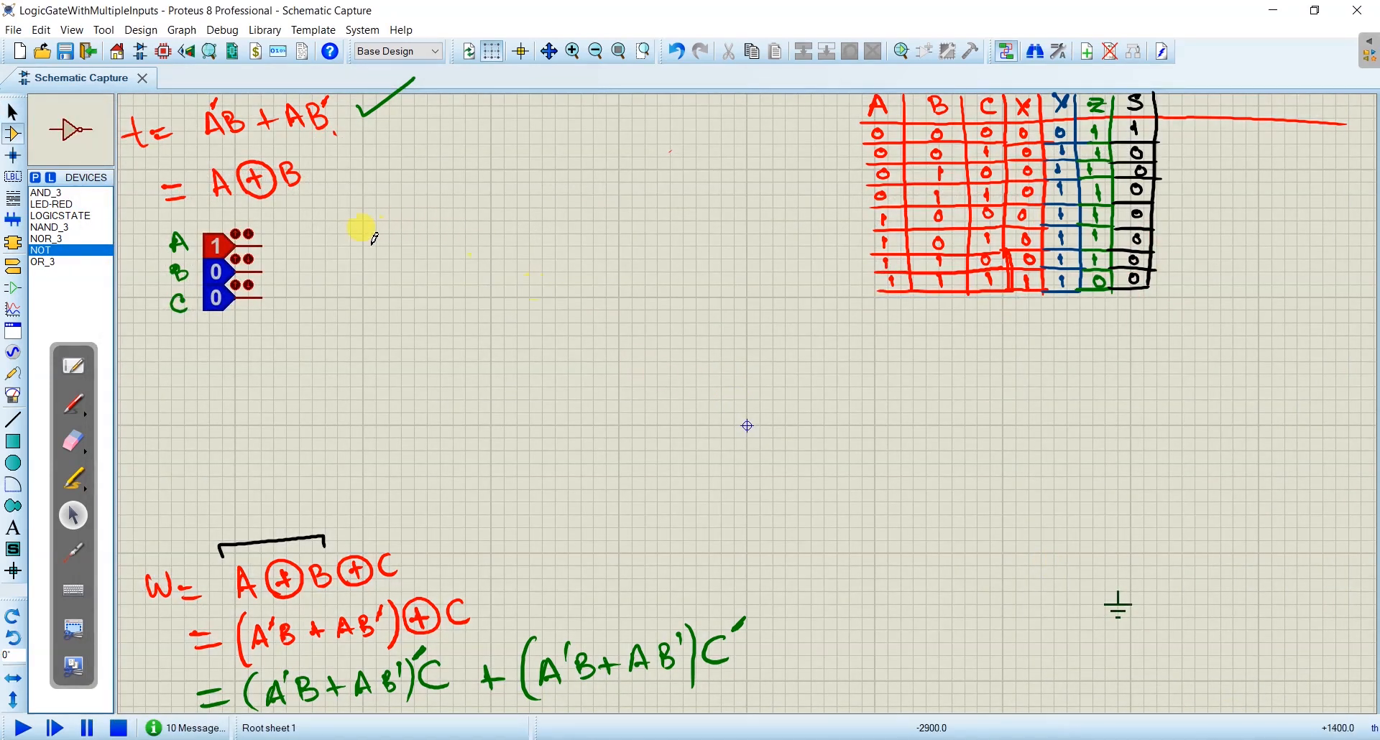
# - Place a NOT gate beside logic state A, wire A to its input and label its output A' in green
pyautogui.click(362, 228)
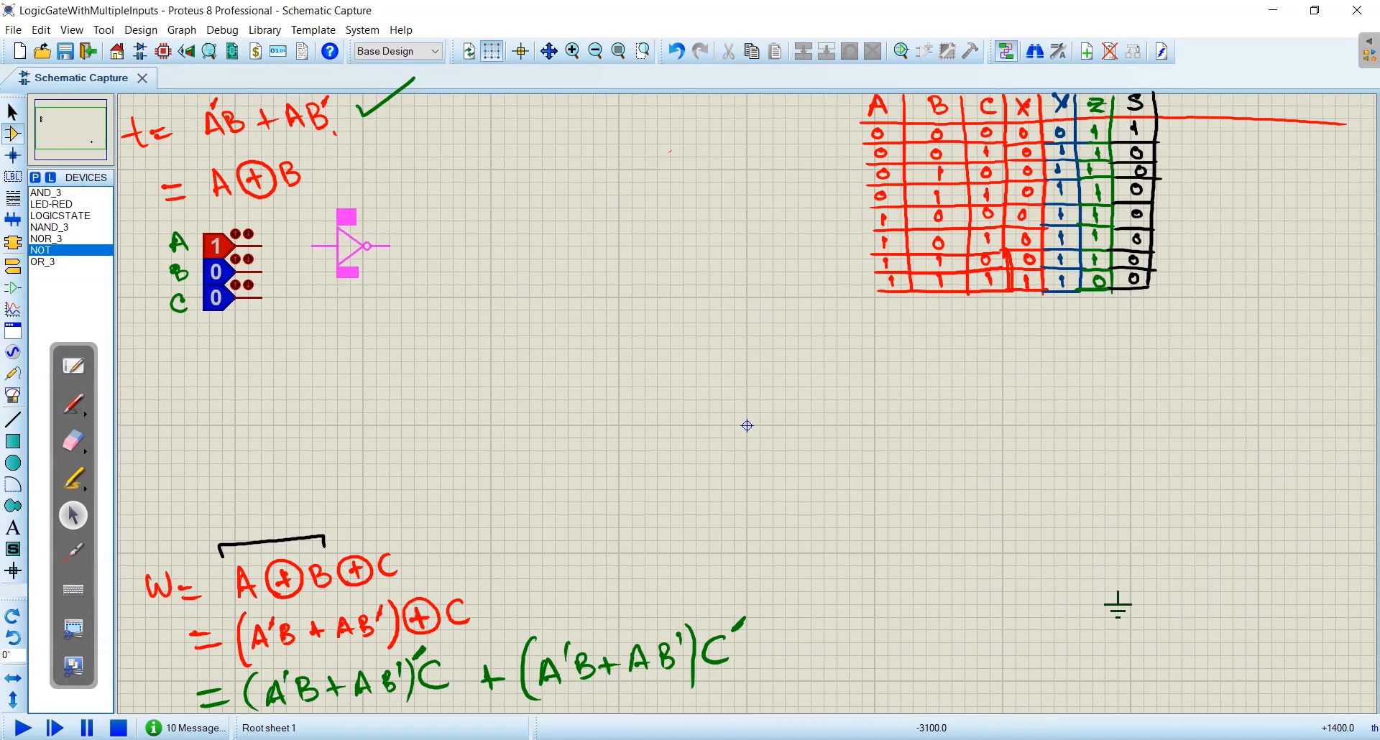
pyautogui.click(331, 243)
pyautogui.click(265, 245)
pyautogui.click(337, 245)
pyautogui.hotkey('ctrl', 'shift', 'p')
pyautogui.moveTo(385, 230); pyautogui.dragTo(397, 229)
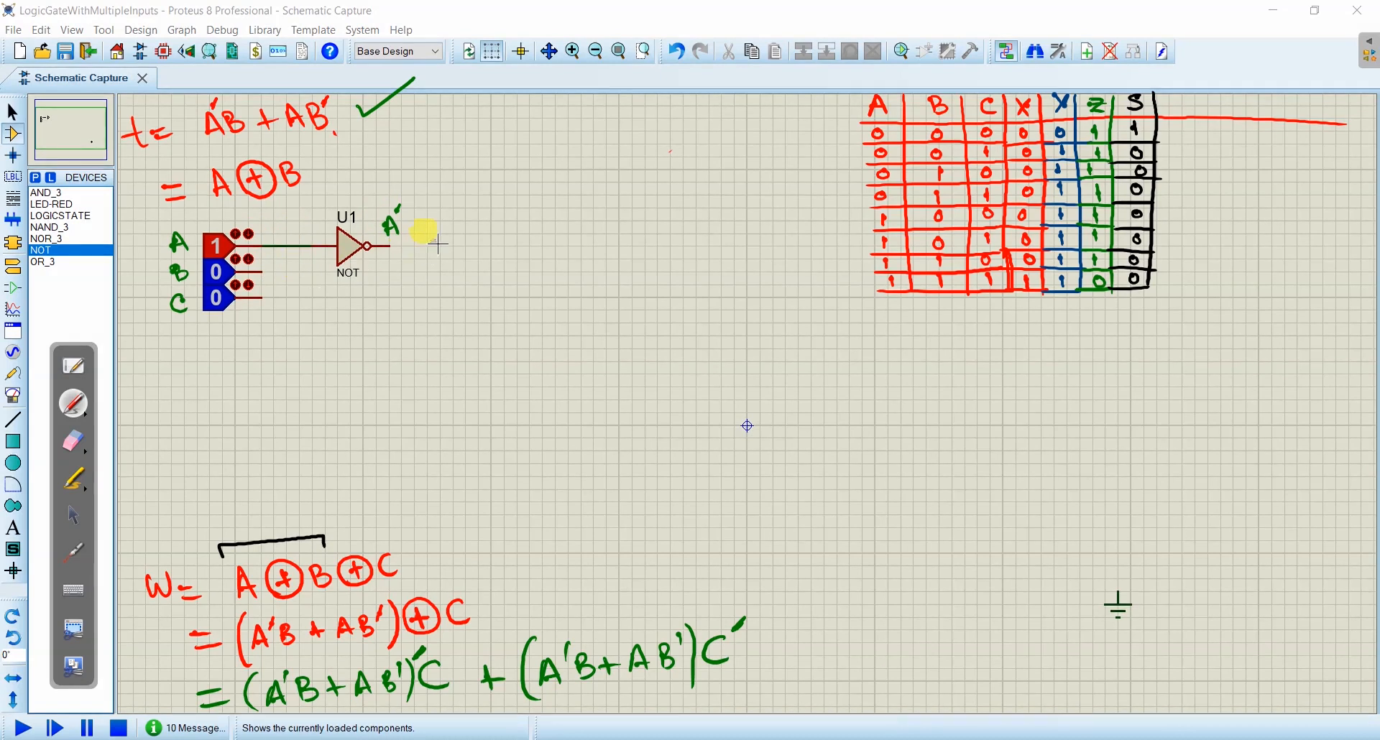
pyautogui.click(73, 516)
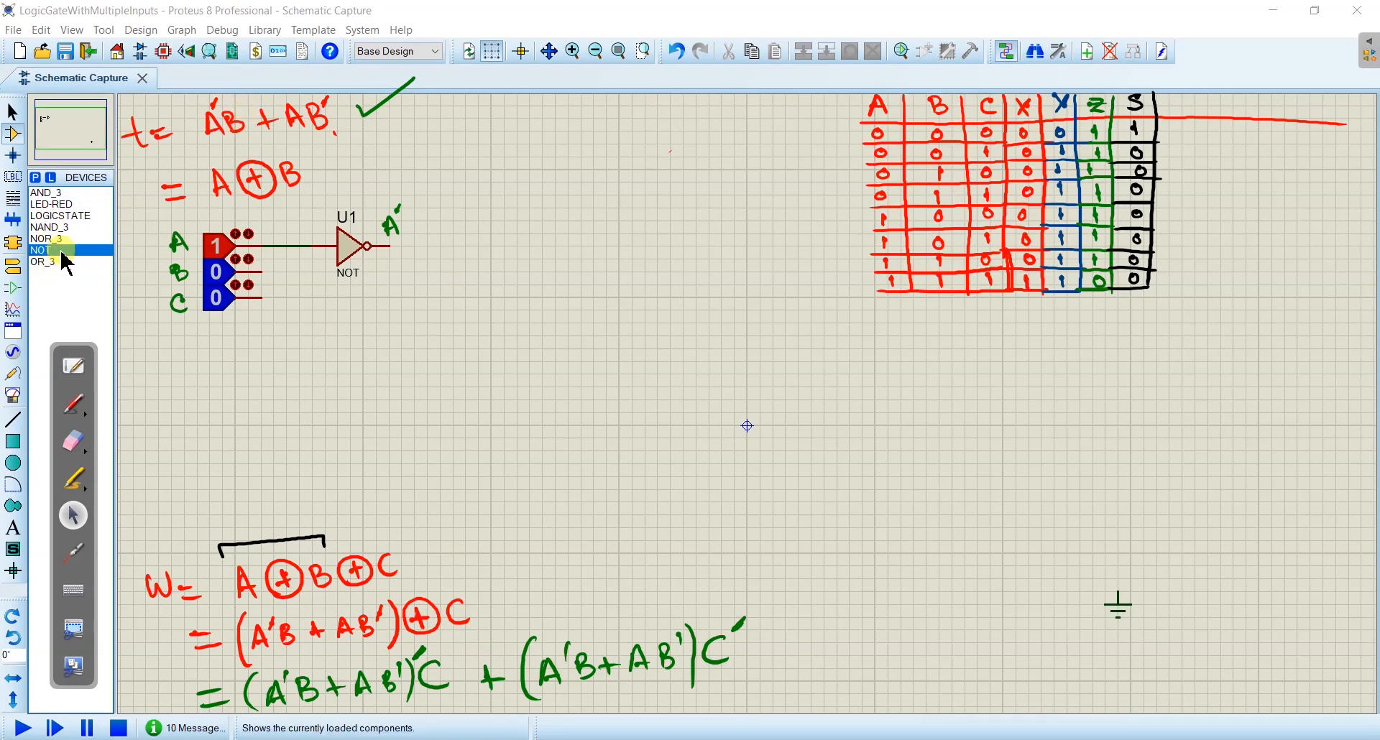
# - Search the device library for and, and add the AND simple two input gate from the ACTIVE library
pyautogui.click(35, 177)
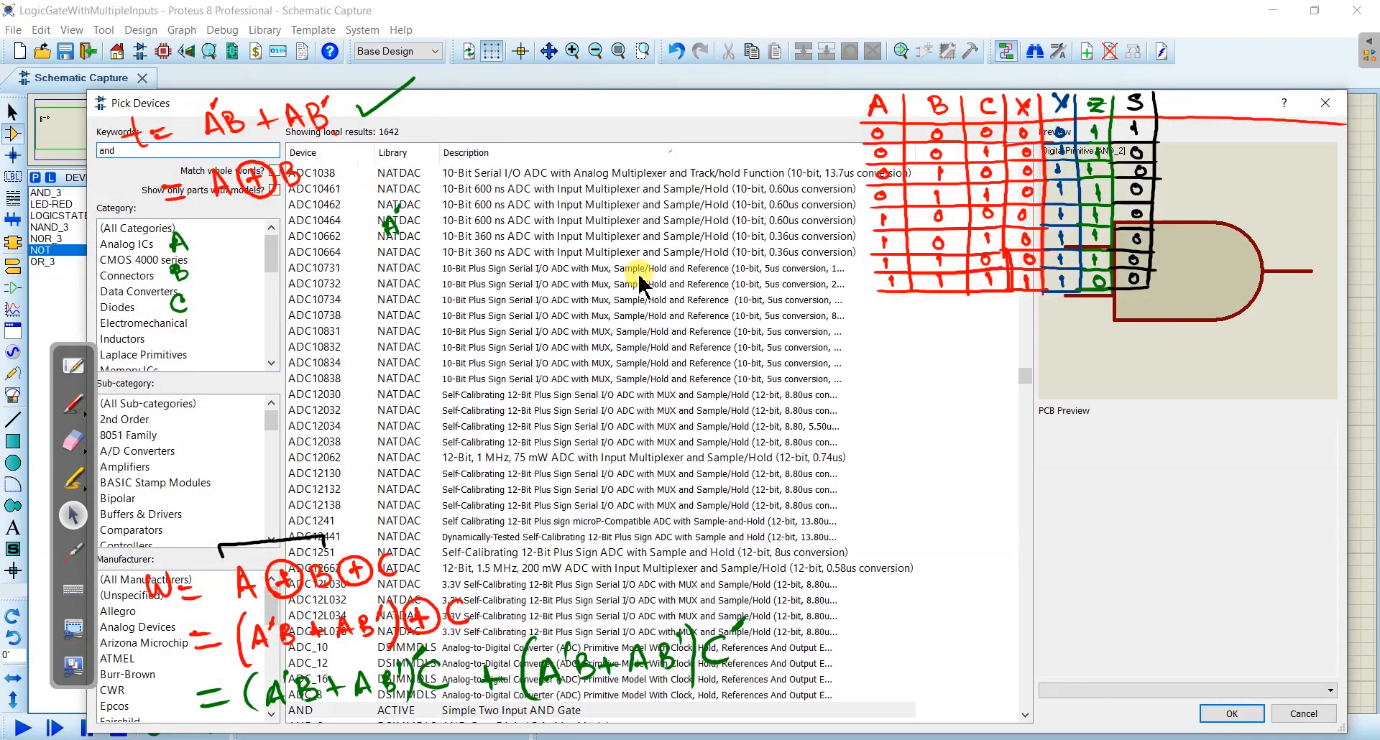
pyautogui.scroll(-5, 632, 420)
pyautogui.scroll(-1, 633, 424)
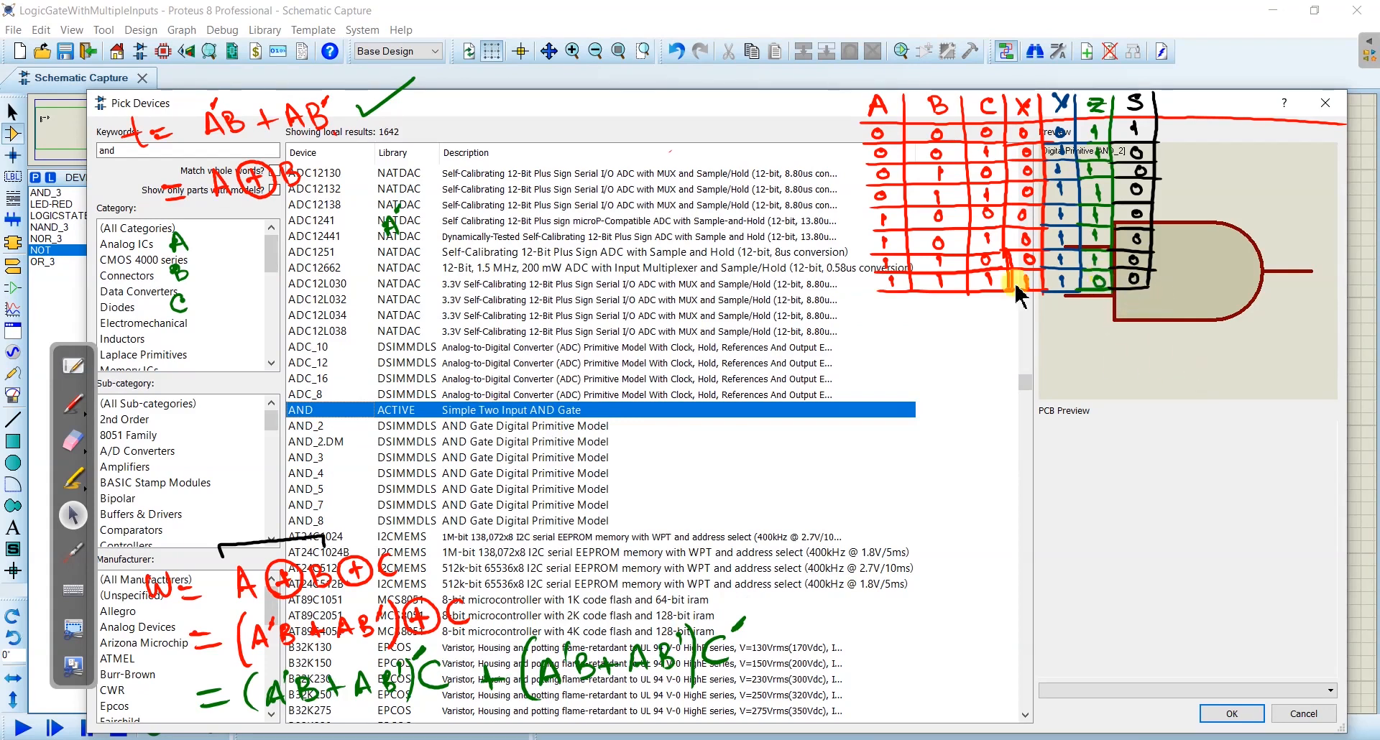
pyautogui.doubleClick(435, 411)
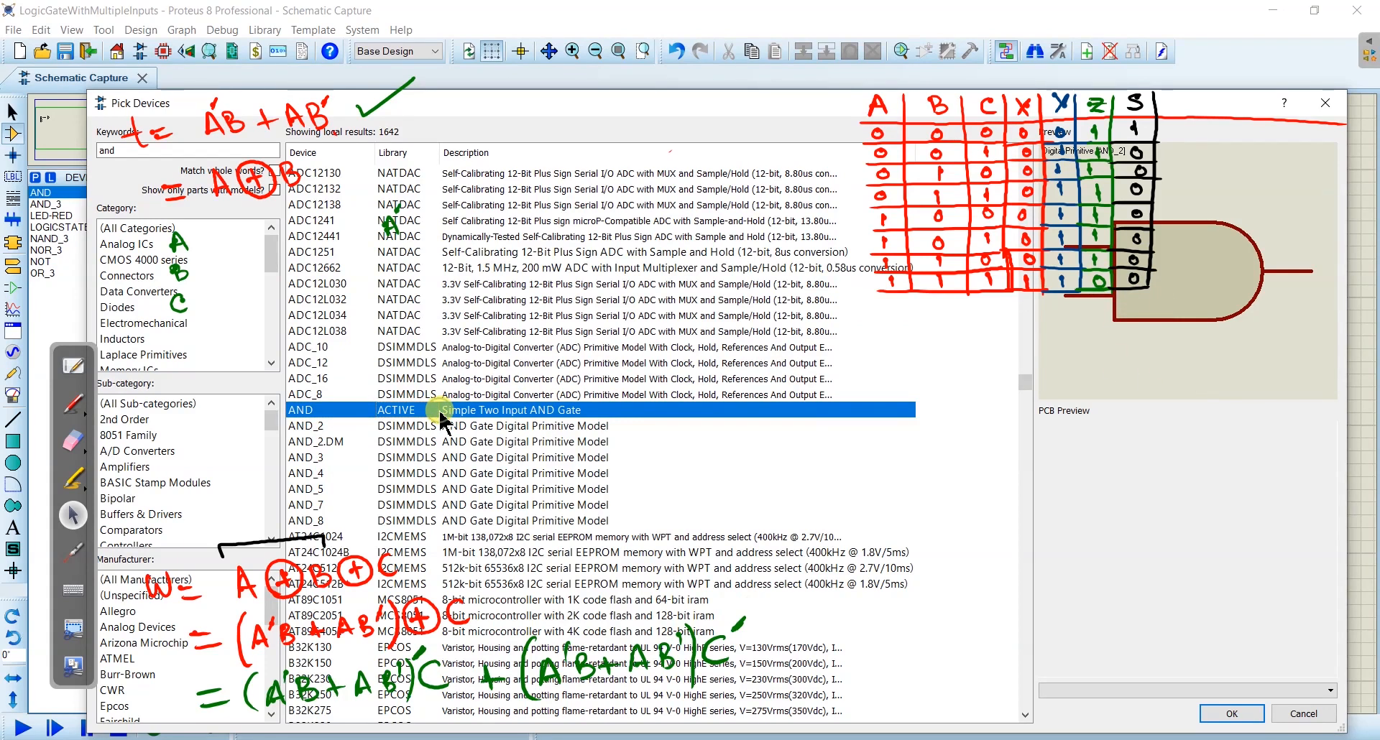
pyautogui.click(1234, 715)
# - Place an AND gate beside the NOT gate and wire the NOT output A' to its upper input
pyautogui.click(465, 255)
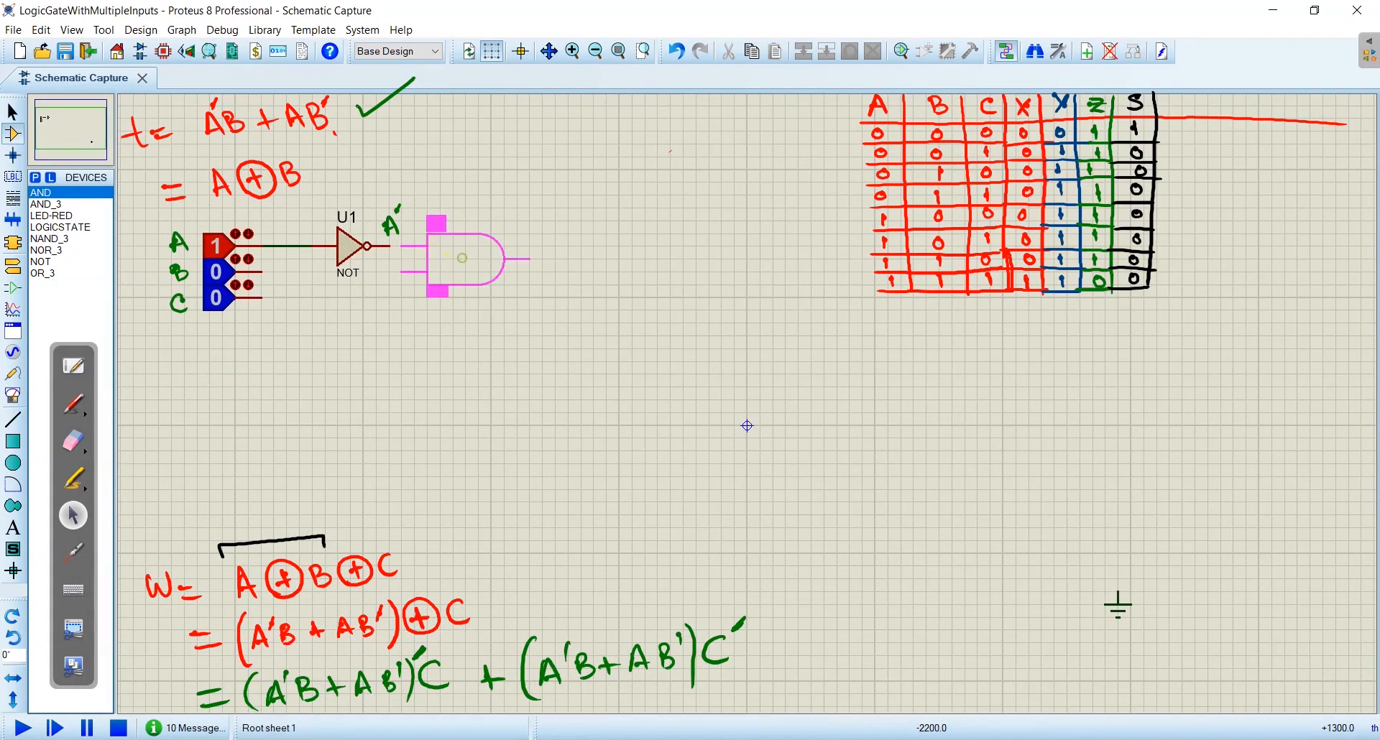
pyautogui.click(489, 258)
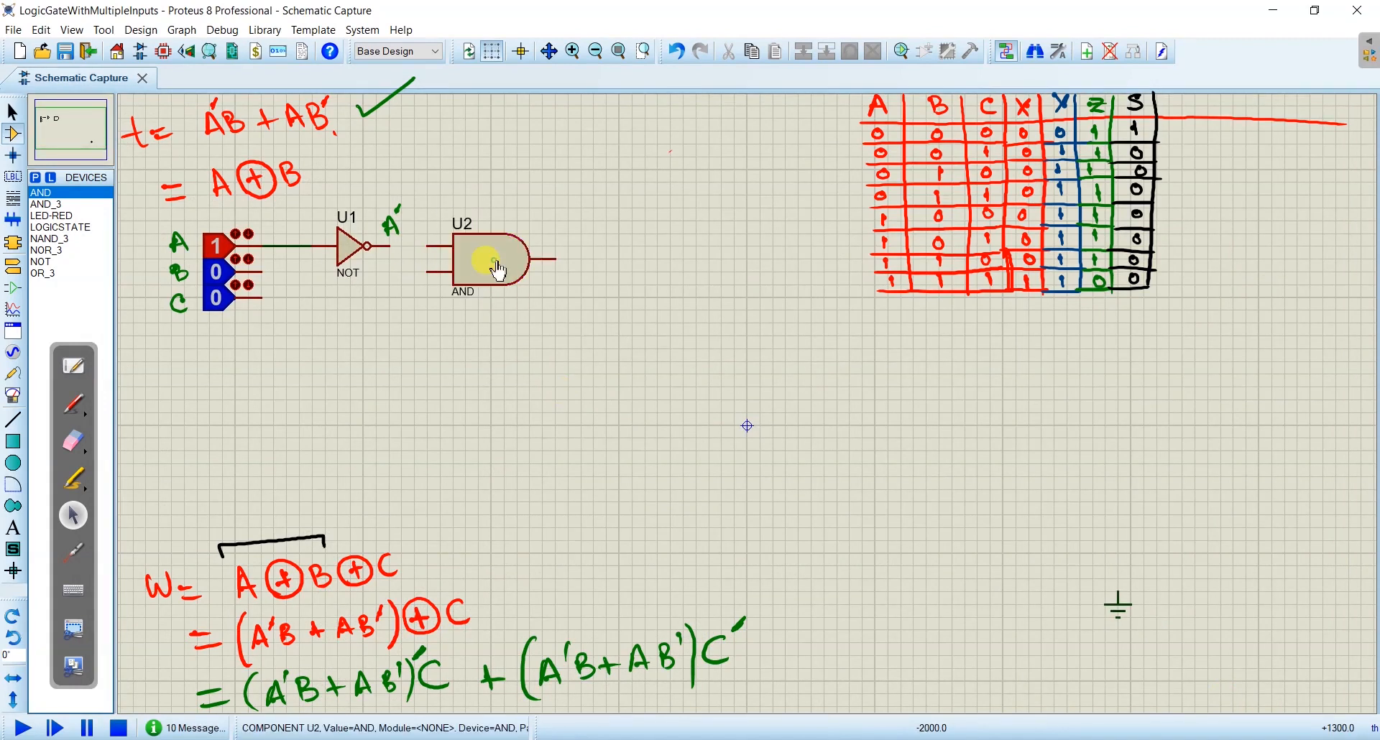
pyautogui.click(397, 245)
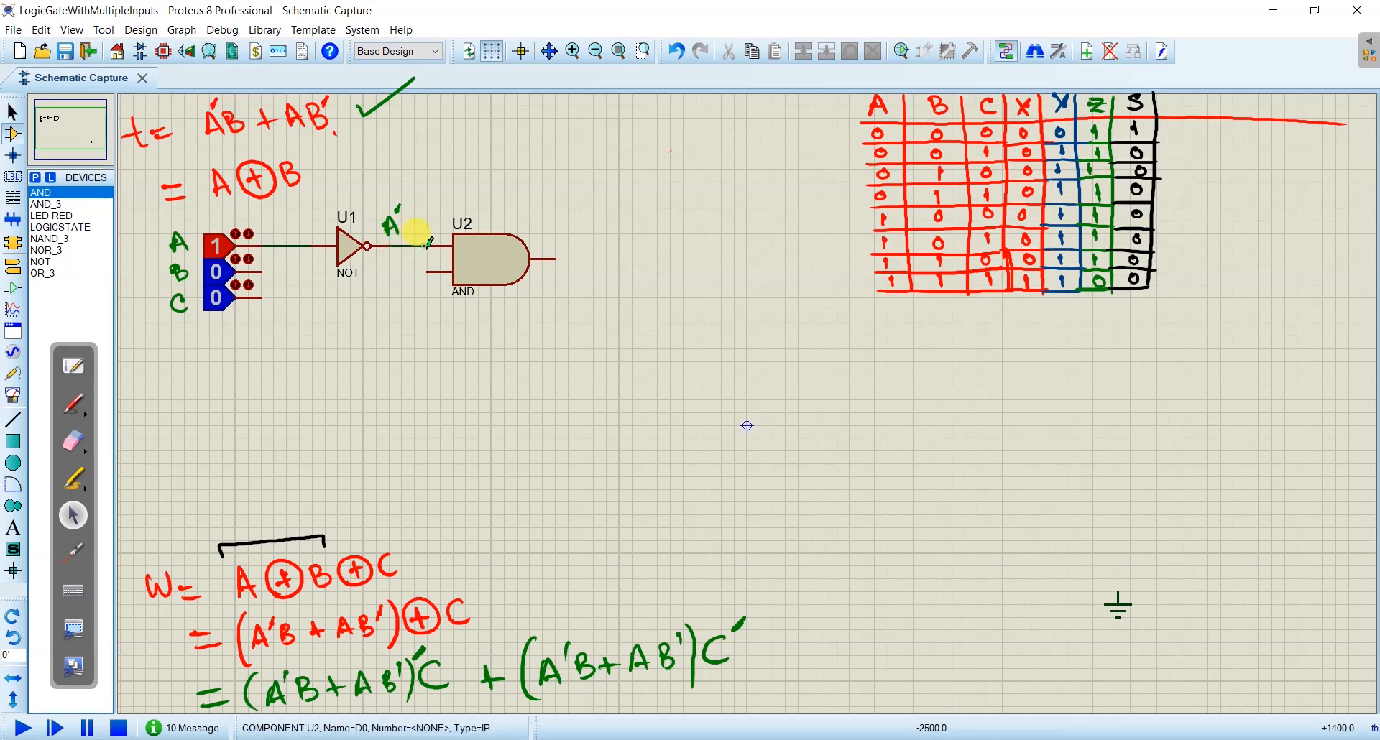
pyautogui.click(429, 245)
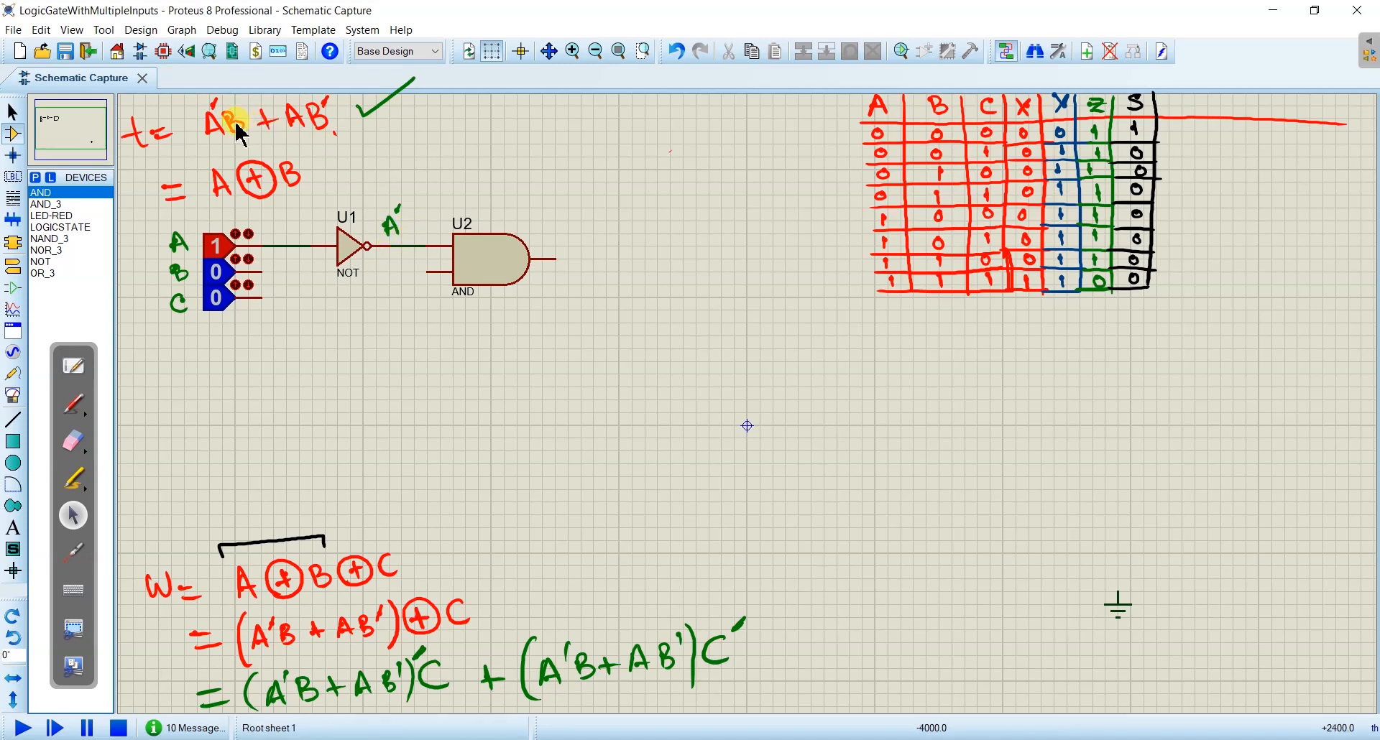
# - Wire logic state B to the AND gate's lower input, routing the wire beneath the NOT gate's name
pyautogui.click(262, 272)
pyautogui.click(426, 271)
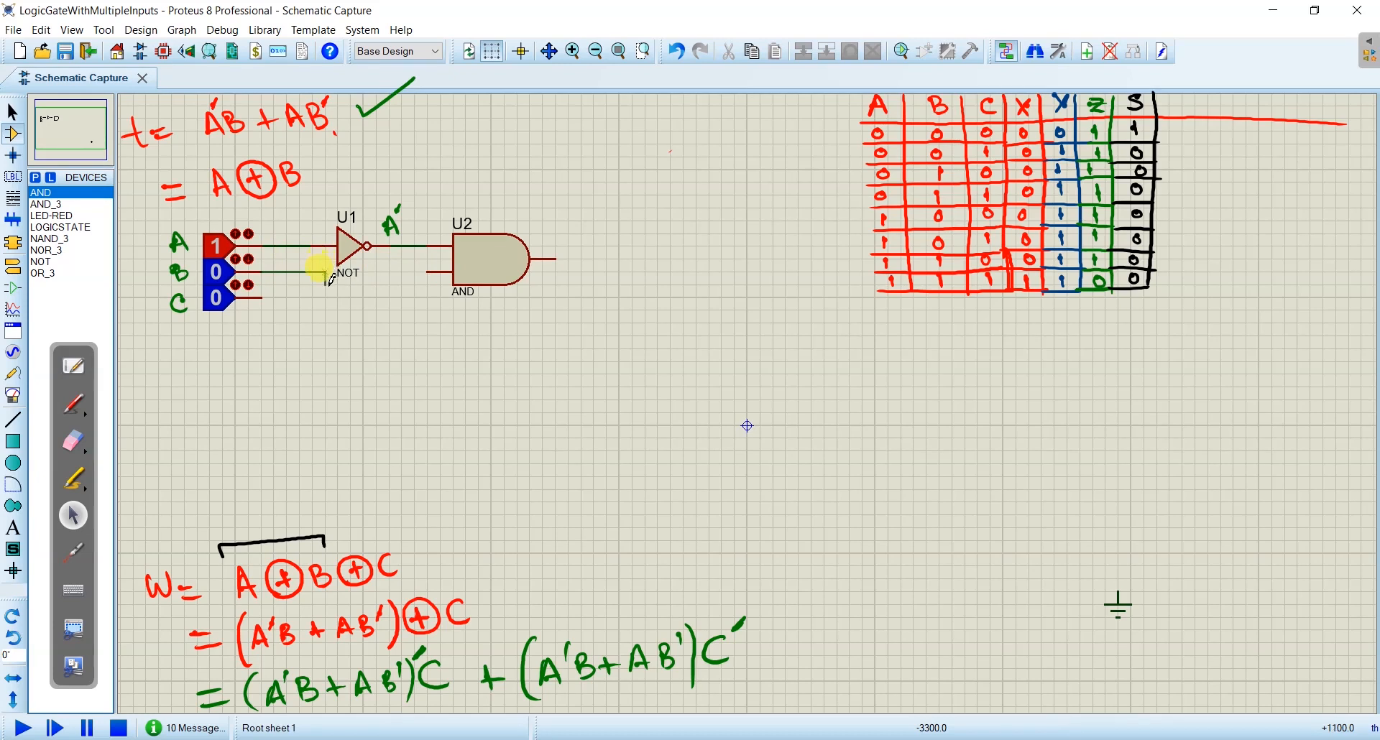
pyautogui.click(327, 283)
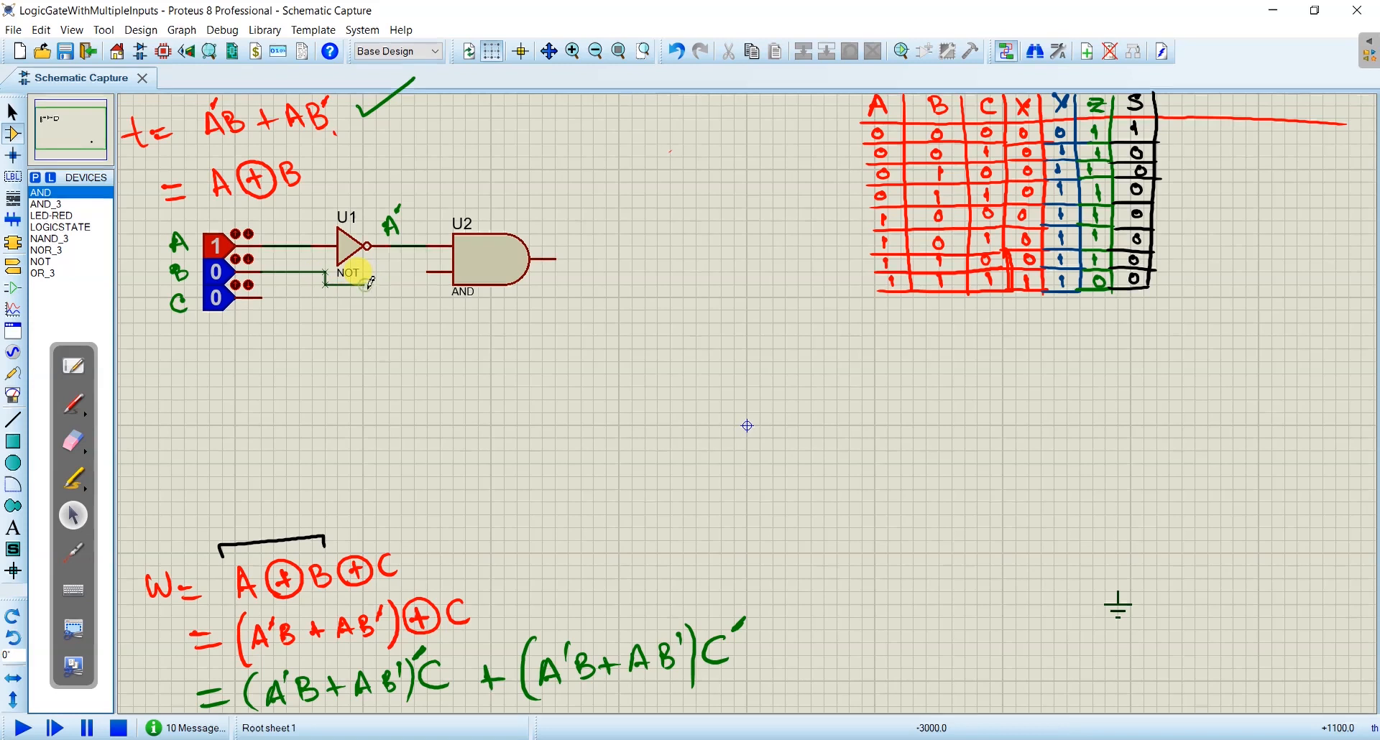
pyautogui.click(372, 272)
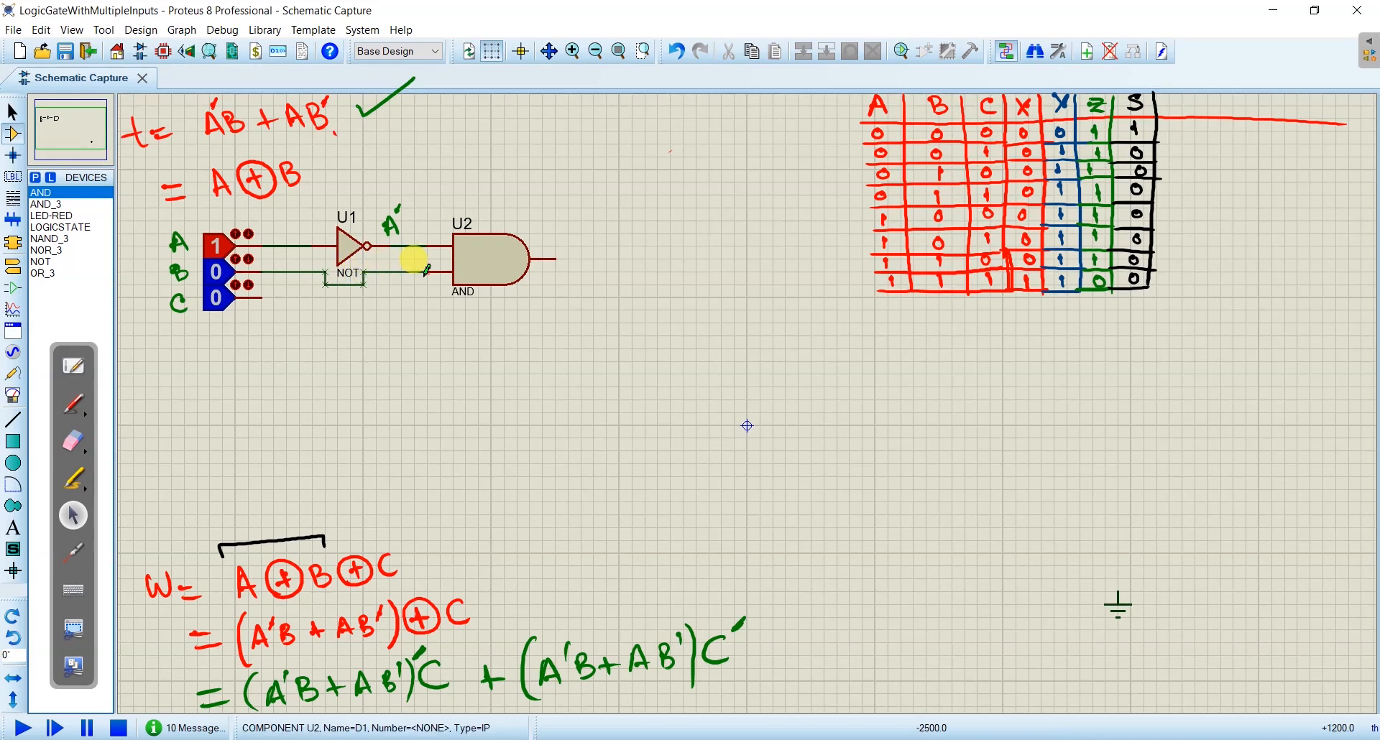
pyautogui.click(427, 271)
# - Label the AND gate's lower input B and its output A'B in green handwriting
pyautogui.click(74, 404)
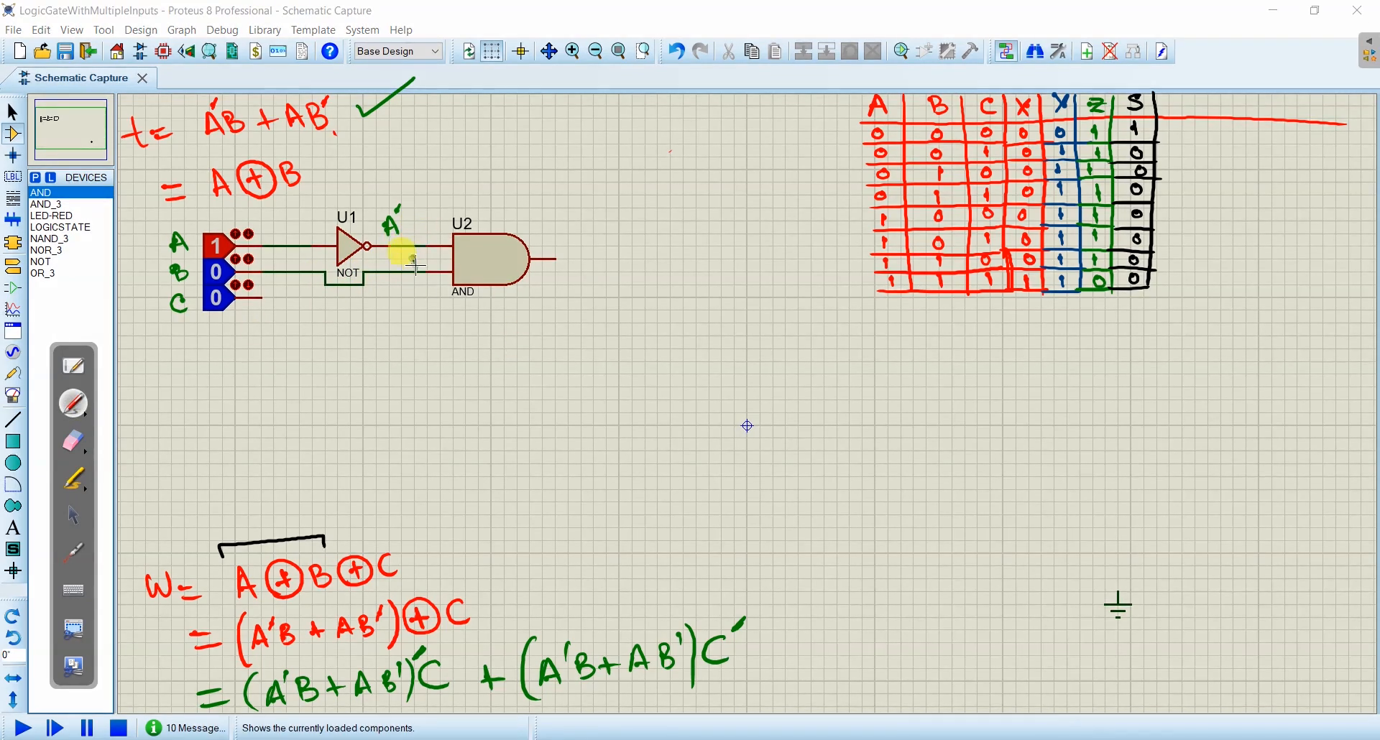
pyautogui.moveTo(415, 262); pyautogui.dragTo(431, 268)
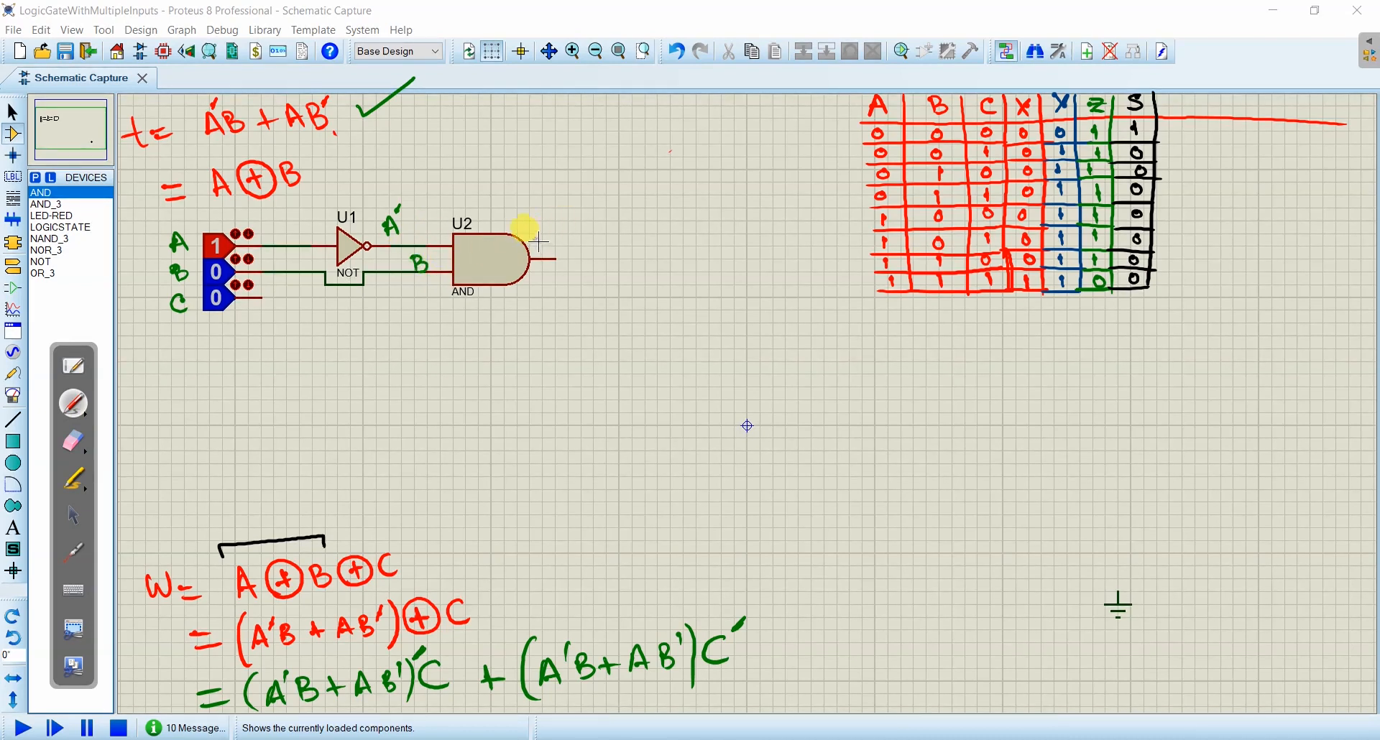
pyautogui.moveTo(538, 239)
pyautogui.mouseDown()
pyautogui.moveTo(546, 248)
pyautogui.moveTo(539, 223)
pyautogui.moveTo(554, 244)
pyautogui.mouseUp()
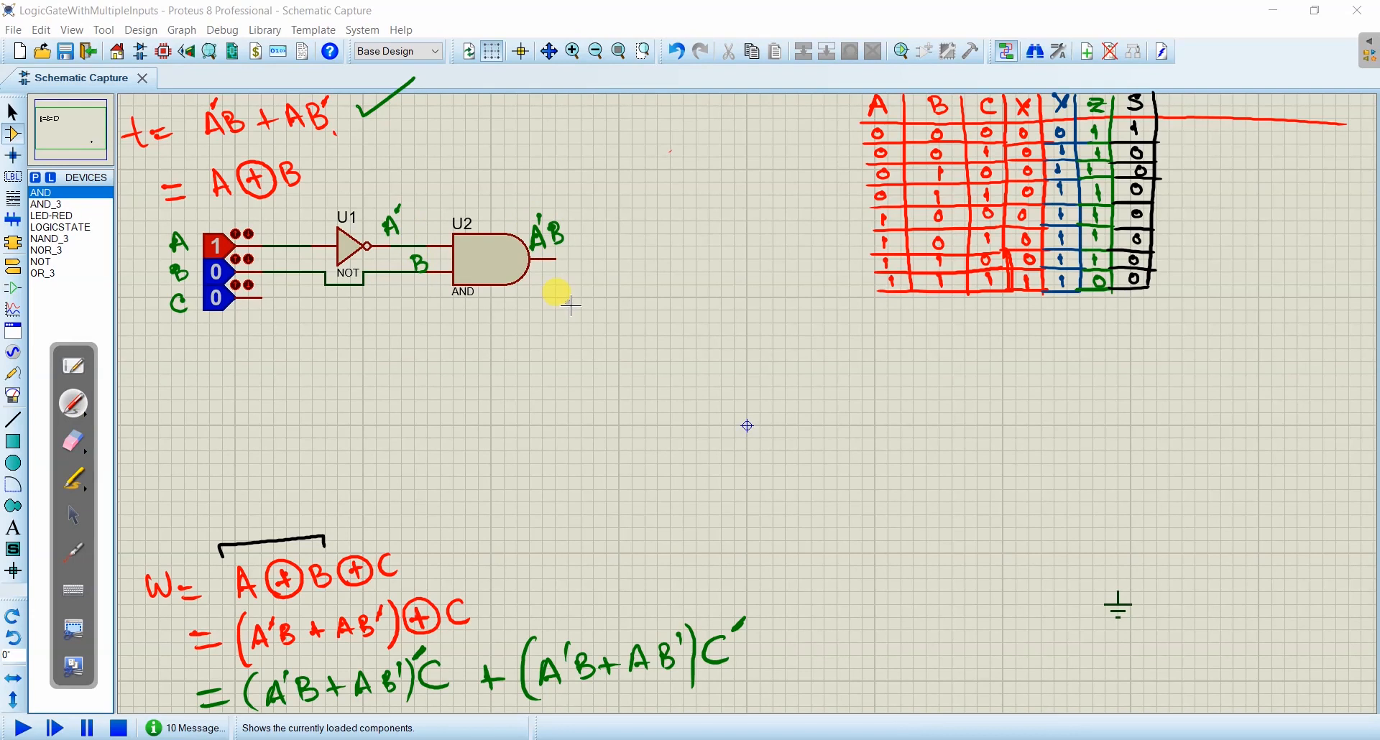
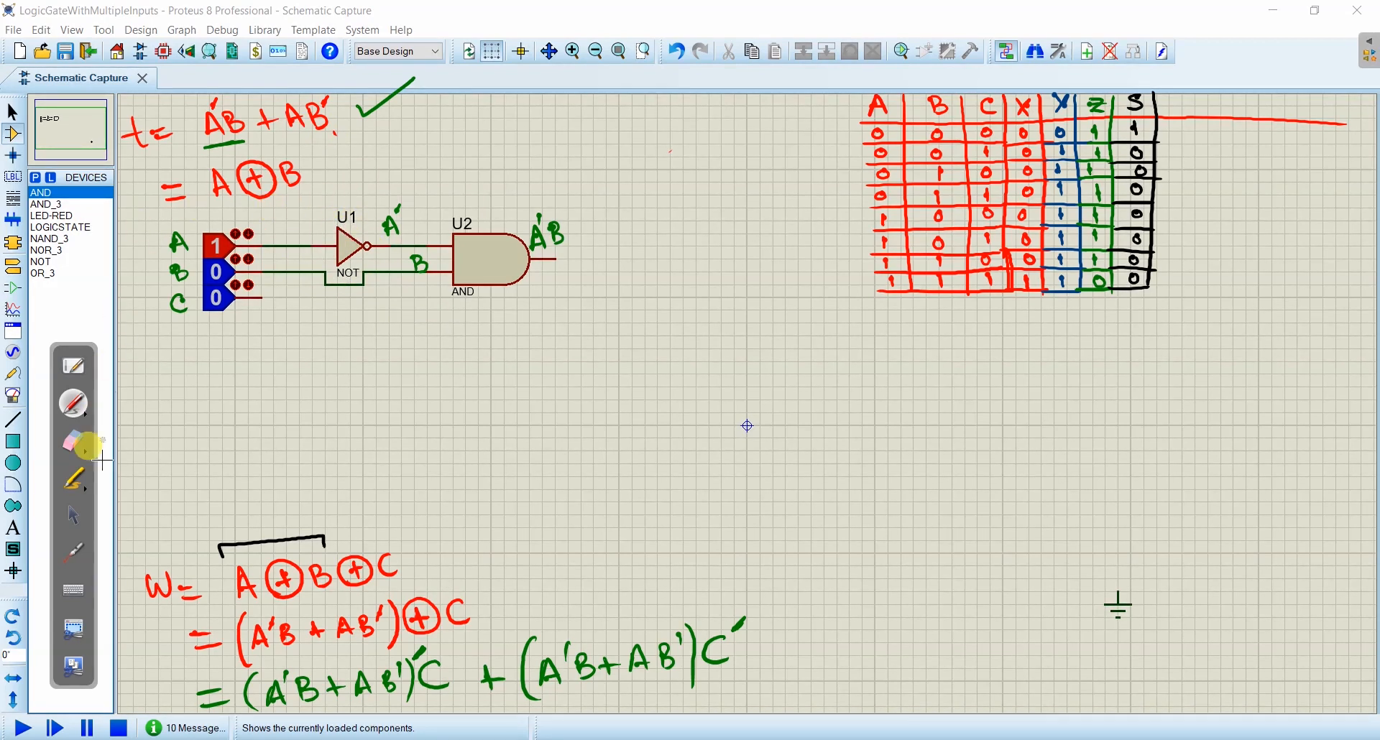
# - Place a second NOT gate beneath the first, wire its input from the B line and label its output B' in green
pyautogui.click(73, 515)
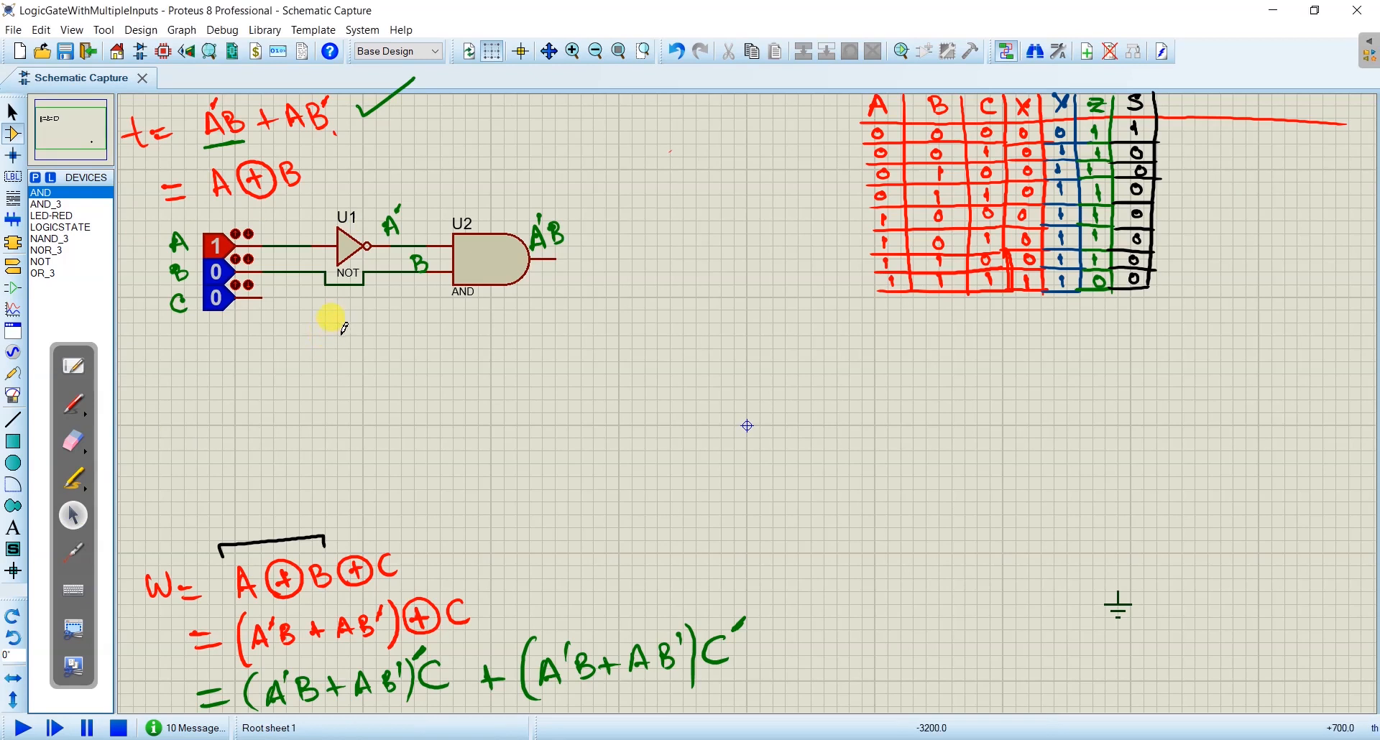
pyautogui.click(63, 262)
pyautogui.click(338, 308)
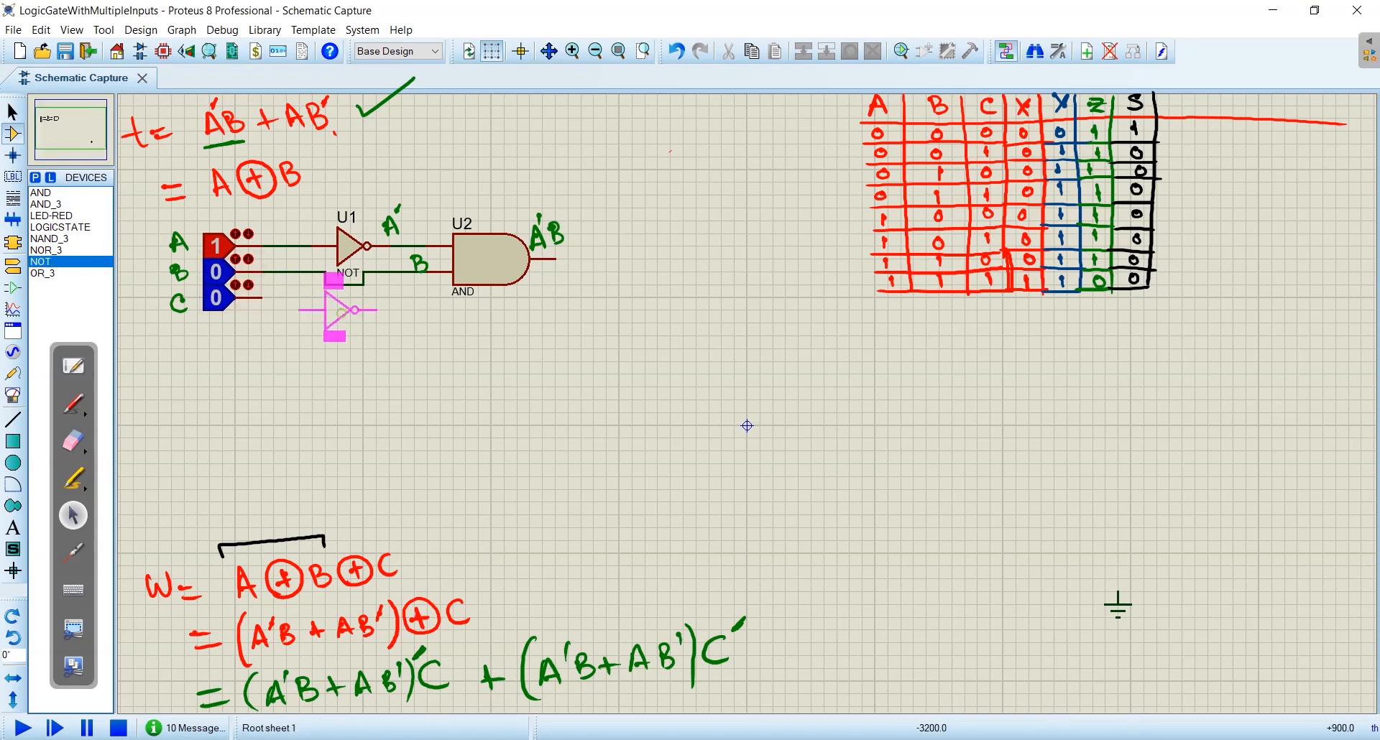
pyautogui.click(338, 327)
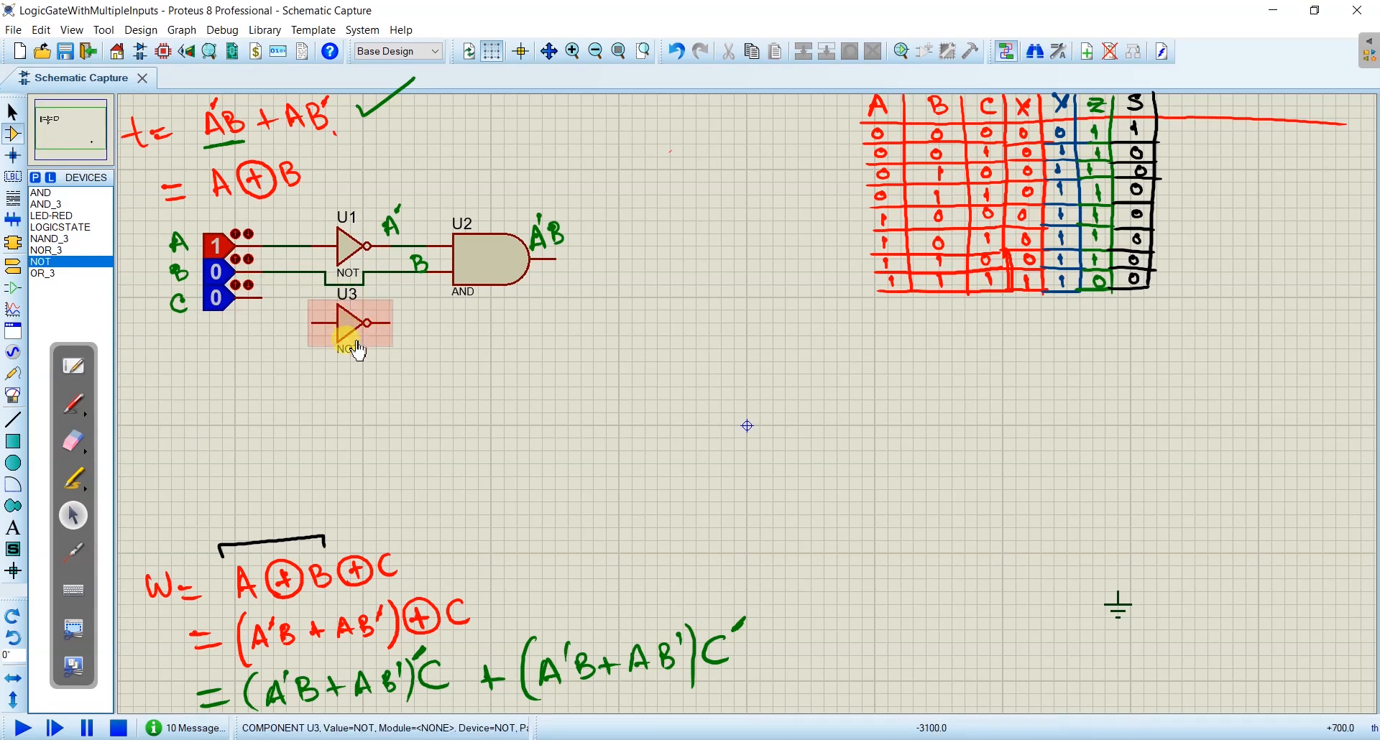
pyautogui.click(302, 272)
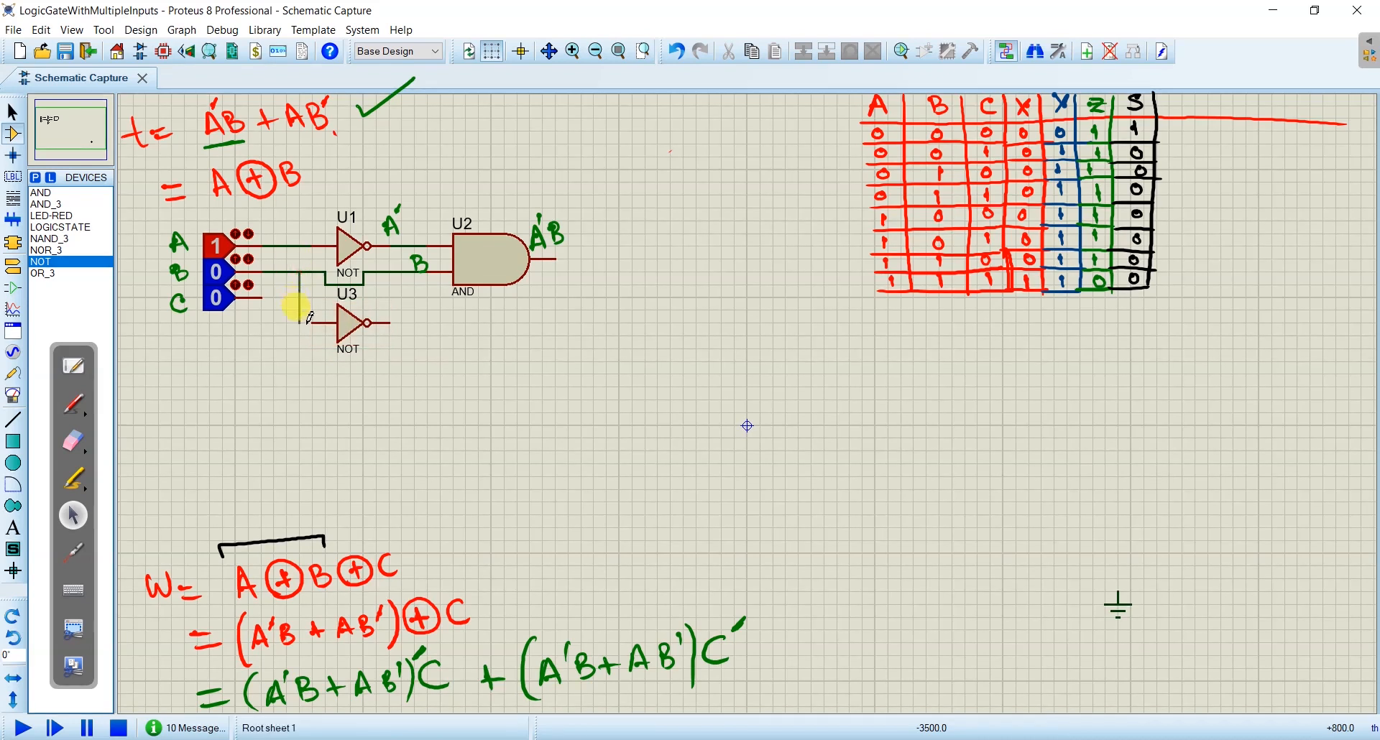
pyautogui.click(314, 322)
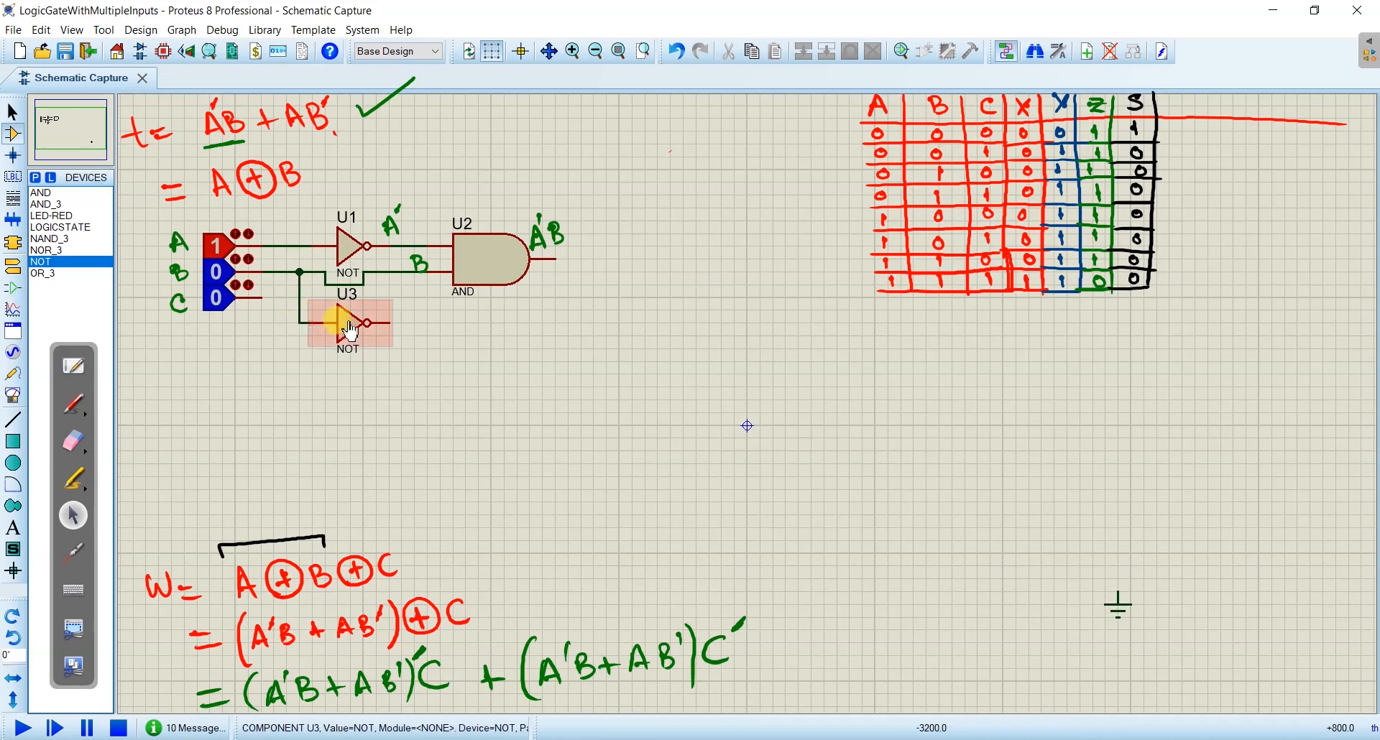
pyautogui.click(74, 404)
pyautogui.moveTo(384, 300)
pyautogui.mouseDown()
pyautogui.moveTo(388, 317)
pyautogui.moveTo(396, 296)
pyautogui.mouseUp()
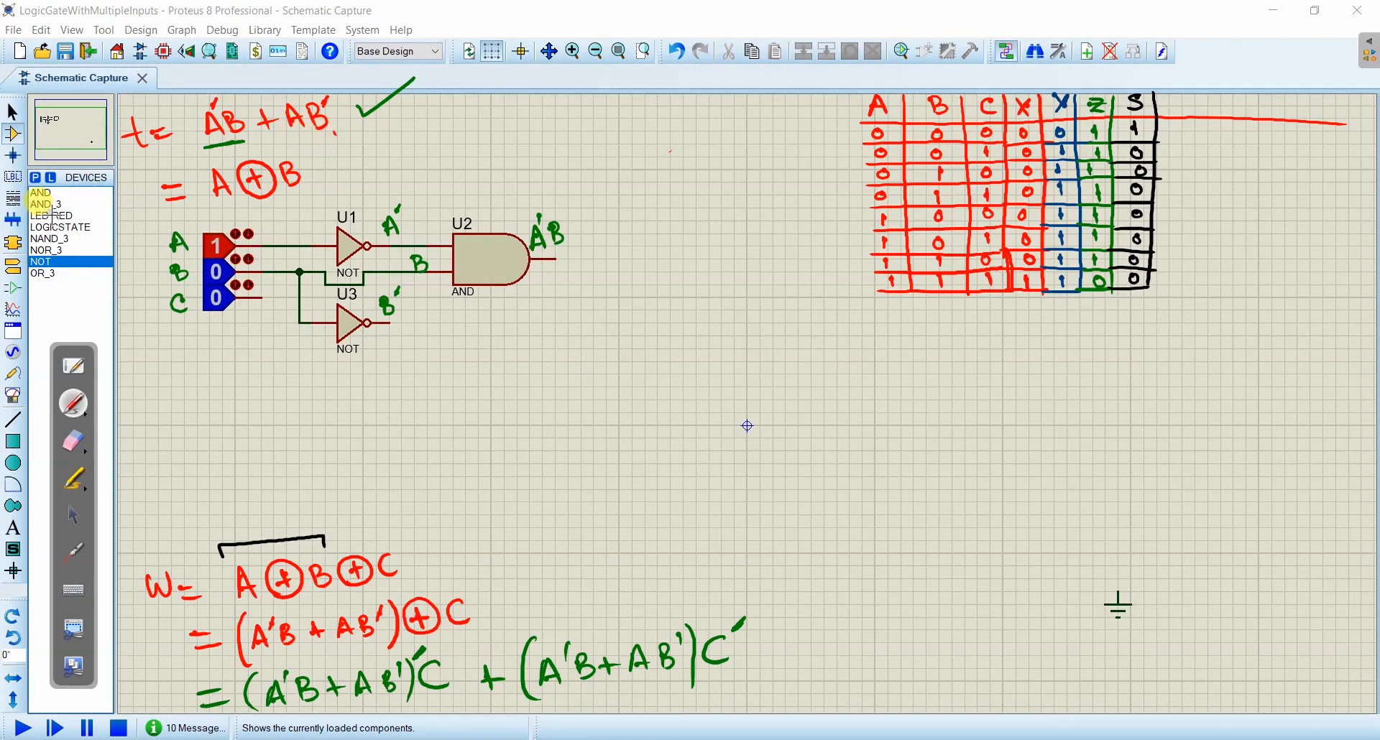
# - Place a second AND gate below the first, with B' on its upper input and a wire from line A to its lower input
pyautogui.hotkey('ctrl', 'f')
pyautogui.click(44, 192)
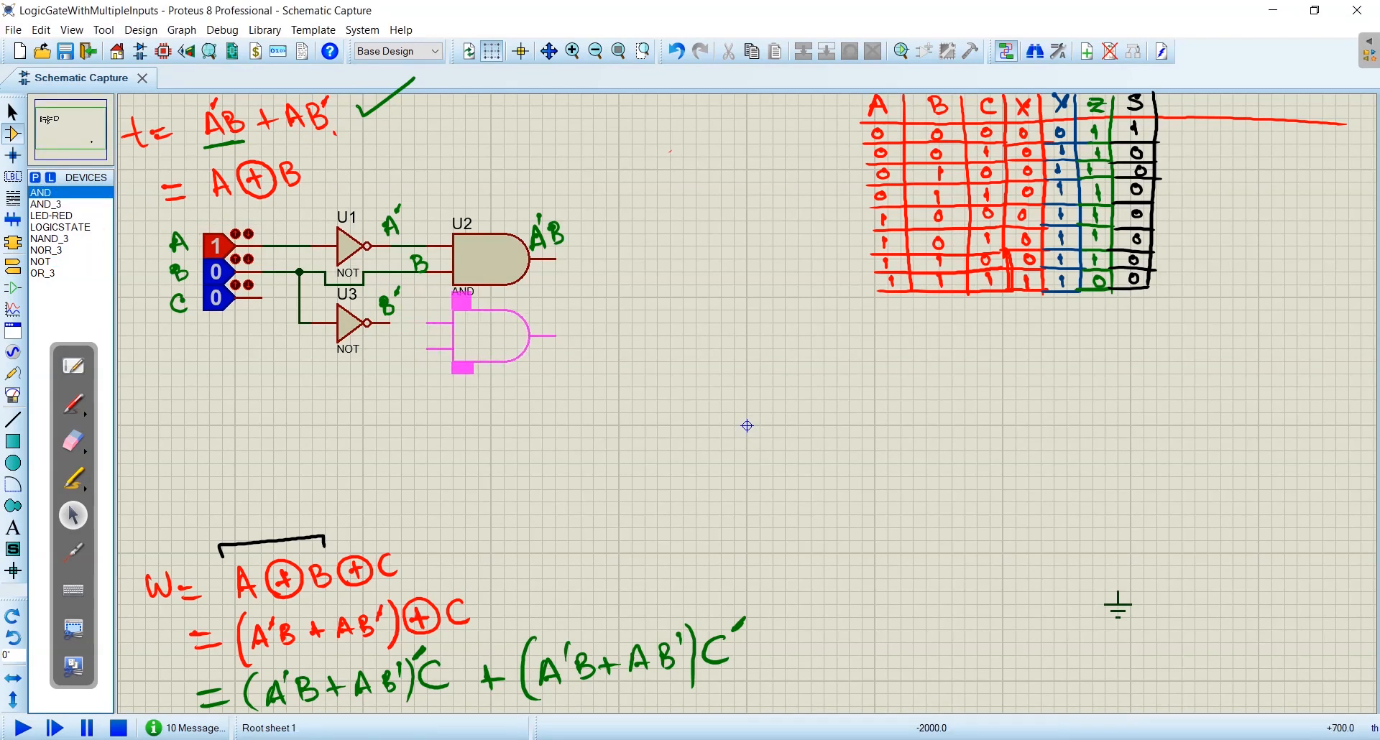
pyautogui.click(500, 336)
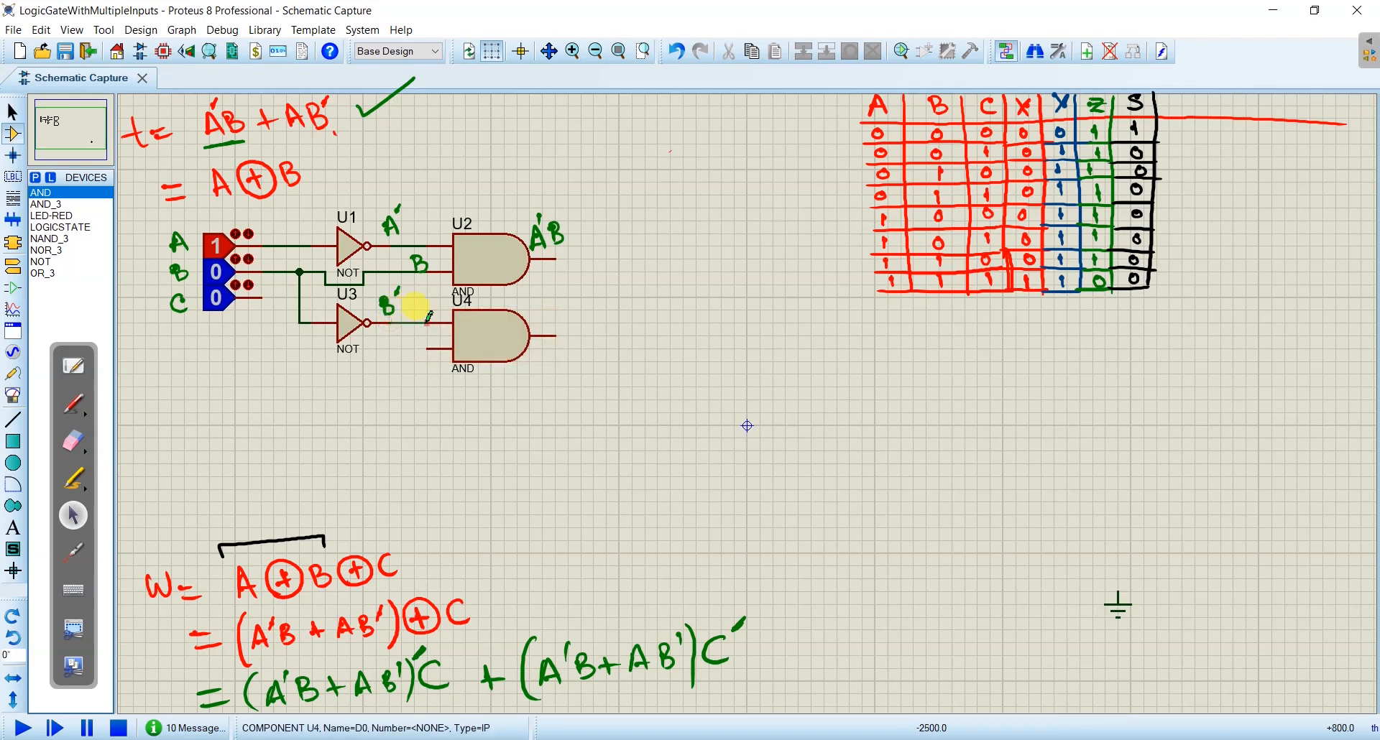
pyautogui.click(286, 245)
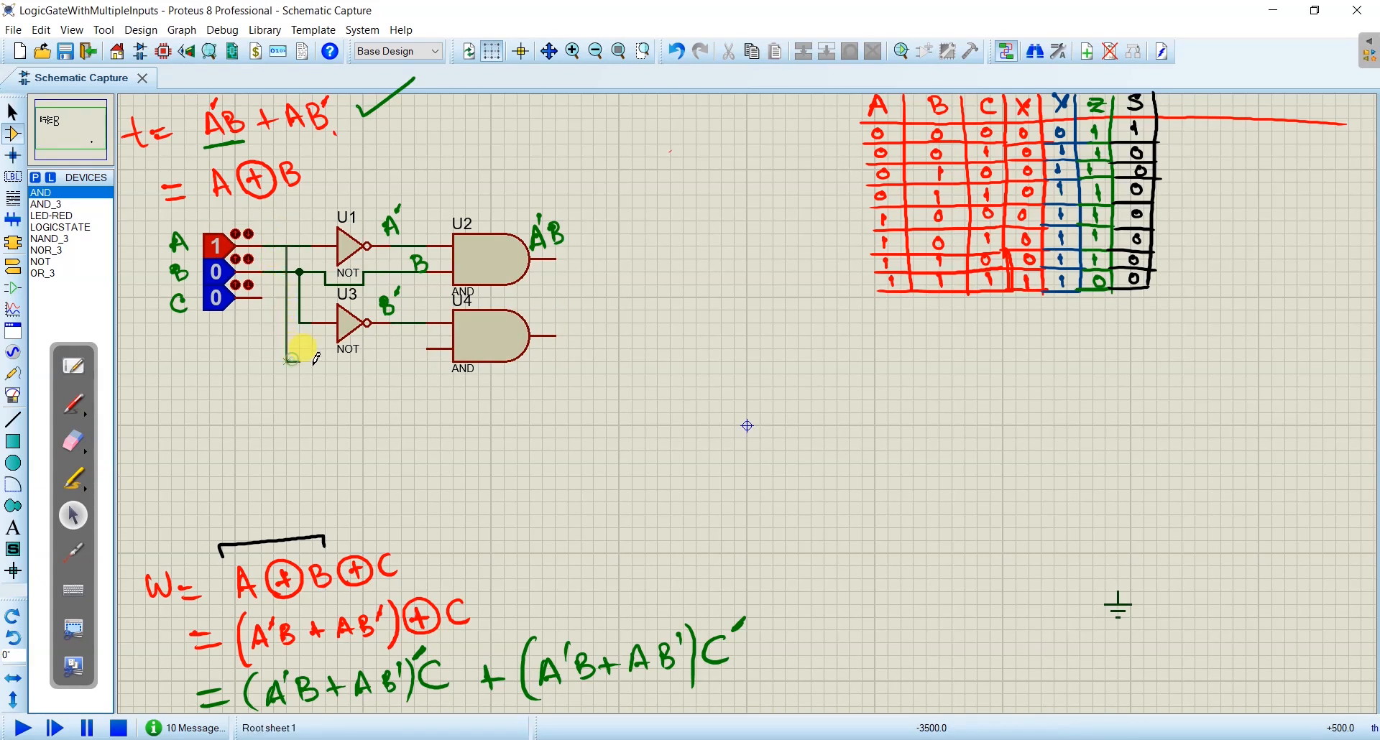
pyautogui.click(430, 350)
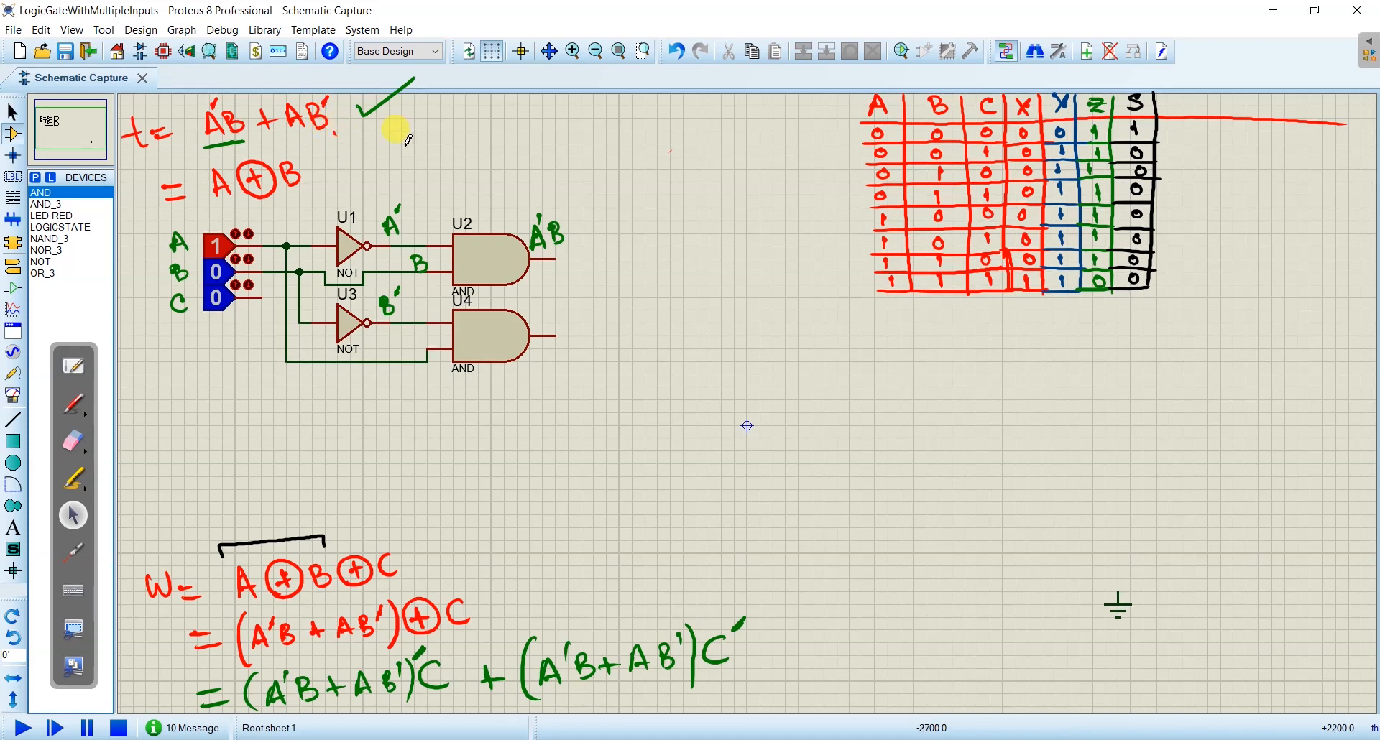
# - Write the AND examples 0 1 = 0 and 1 0 = 0 in green above the circuit
pyautogui.click(74, 404)
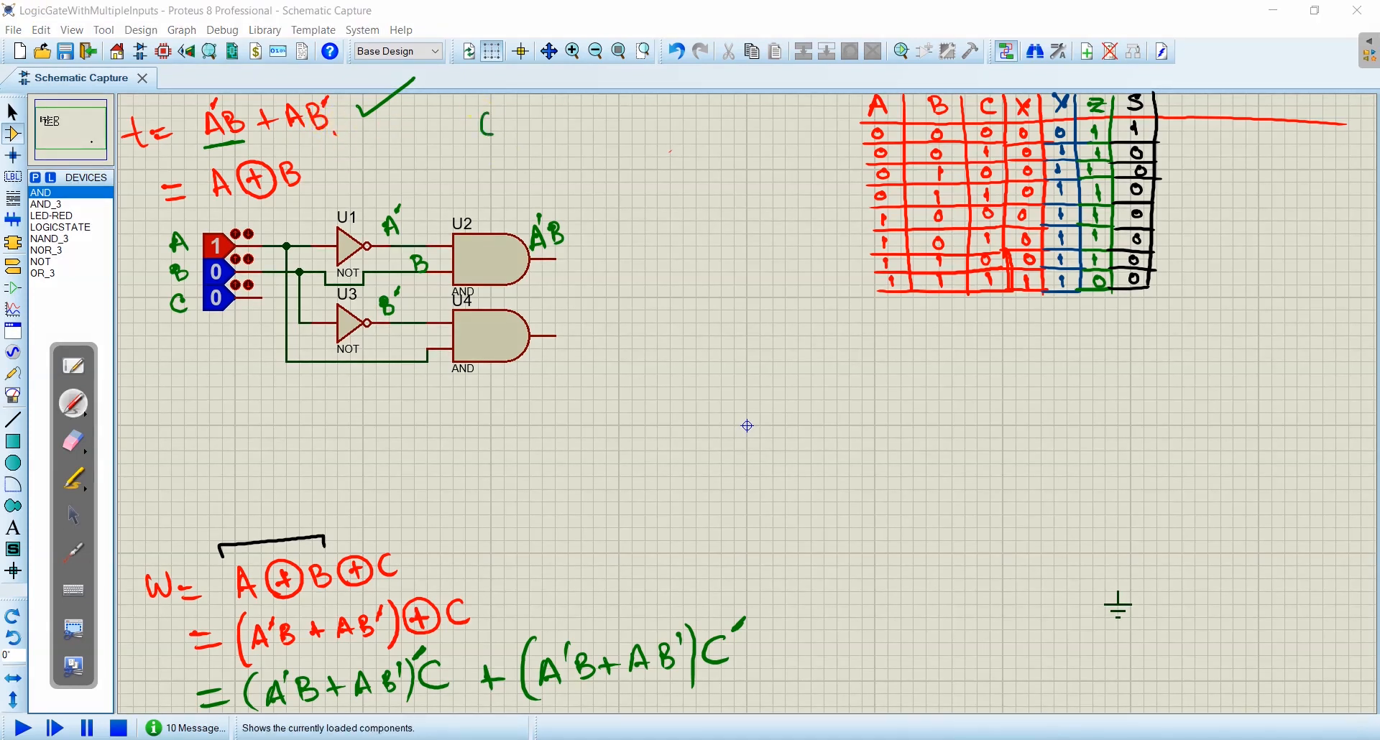
pyautogui.moveTo(492, 114); pyautogui.dragTo(494, 132)
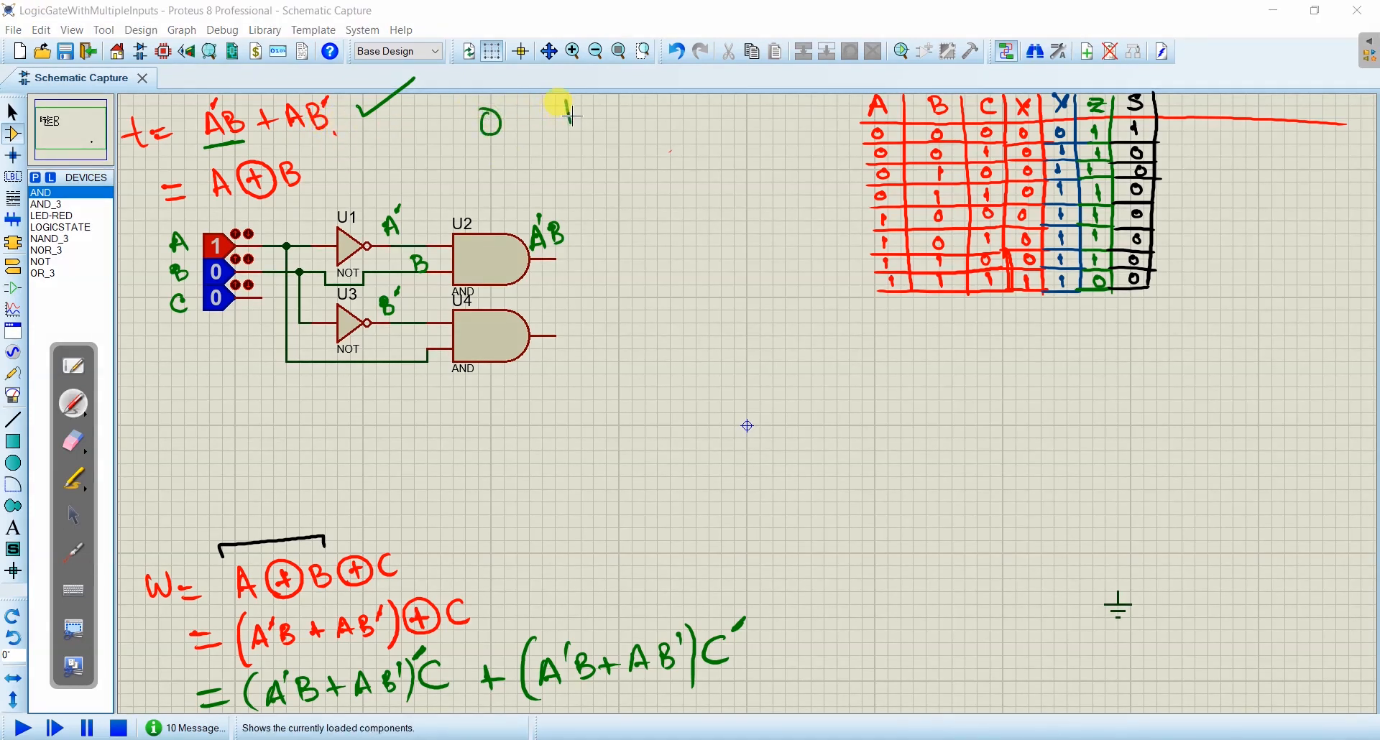
pyautogui.moveTo(505, 149); pyautogui.dragTo(502, 168)
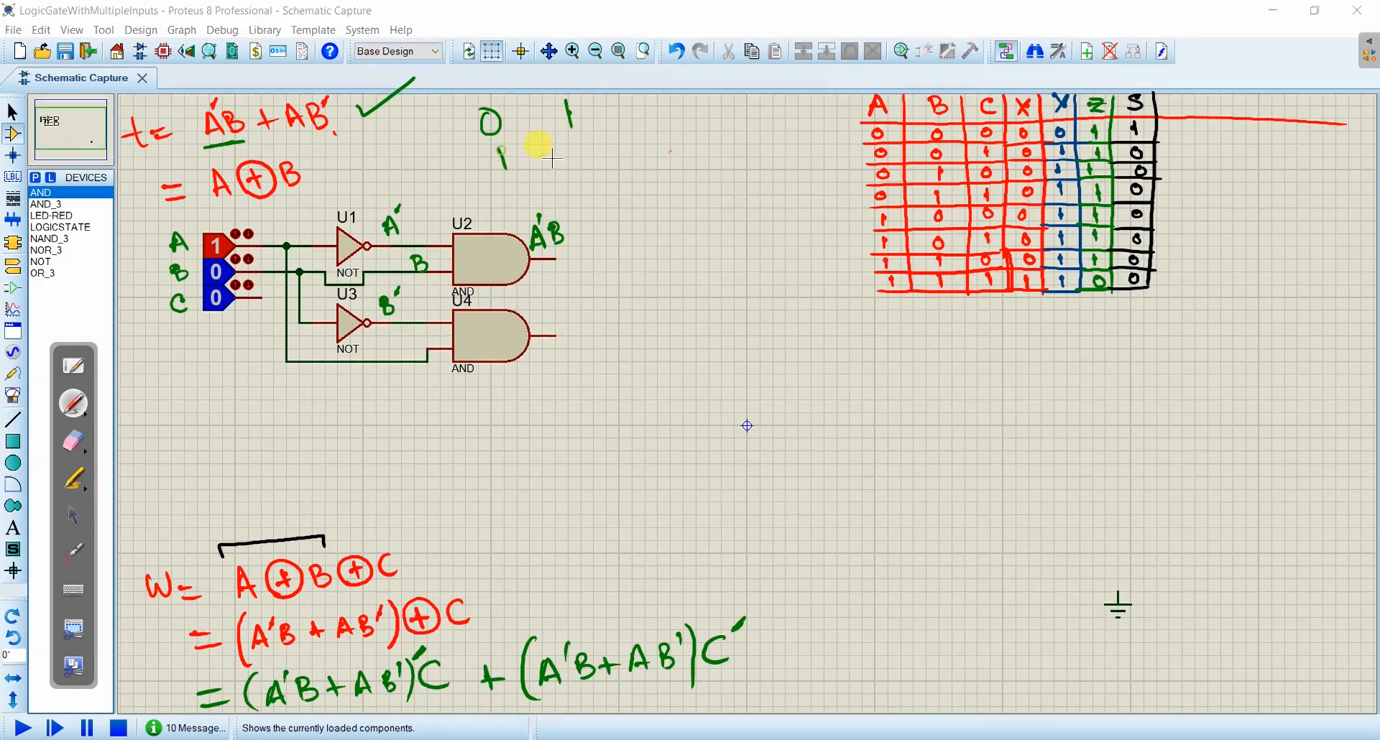
pyautogui.moveTo(569, 141); pyautogui.dragTo(629, 112)
pyautogui.moveTo(610, 124); pyautogui.dragTo(654, 101)
pyautogui.click(649, 149)
pyautogui.moveTo(628, 151); pyautogui.dragTo(650, 147)
pyautogui.moveTo(627, 159); pyautogui.dragTo(651, 155)
pyautogui.moveTo(676, 135); pyautogui.dragTo(670, 138)
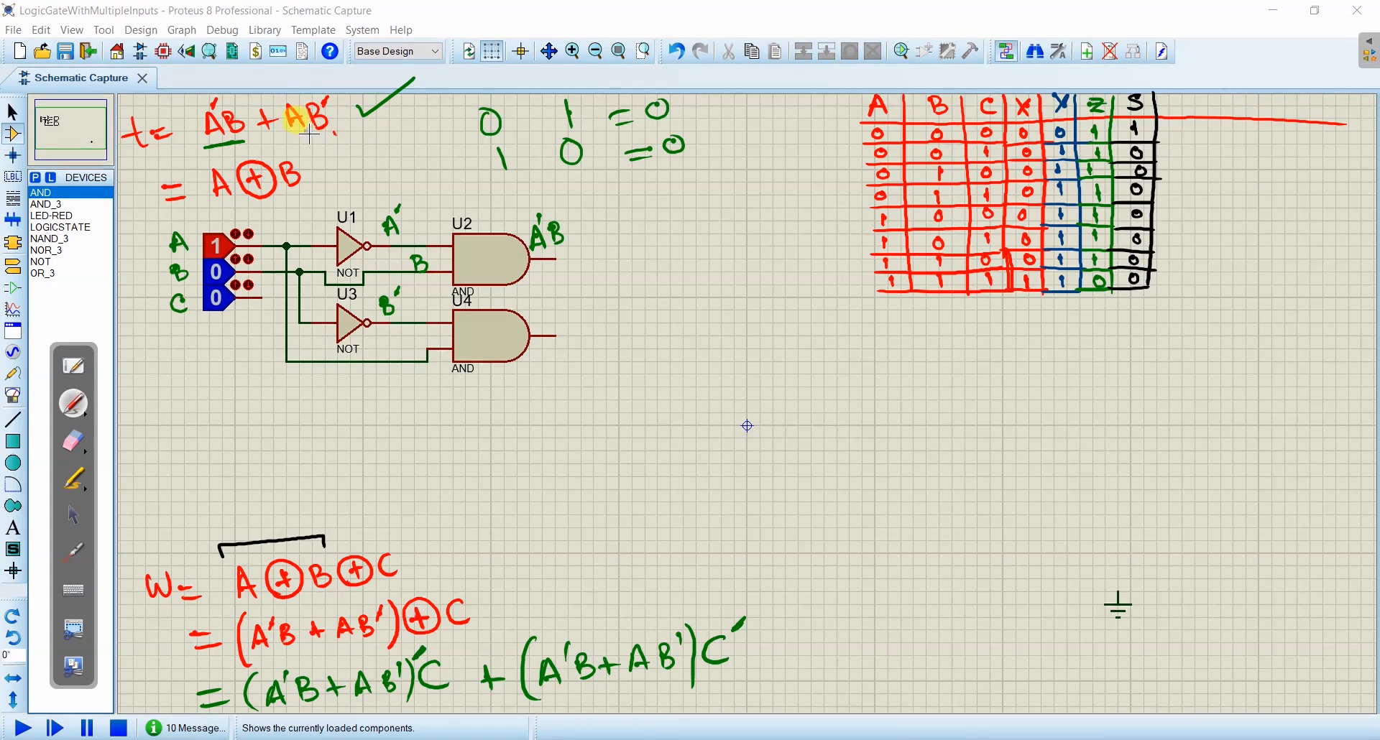
# - Write A . B' = – and B' . A = – in green beneath the numeric examples to illustrate input order
pyautogui.click(691, 207)
pyautogui.moveTo(654, 204); pyautogui.dragTo(710, 199)
pyautogui.moveTo(726, 146); pyautogui.dragTo(728, 155)
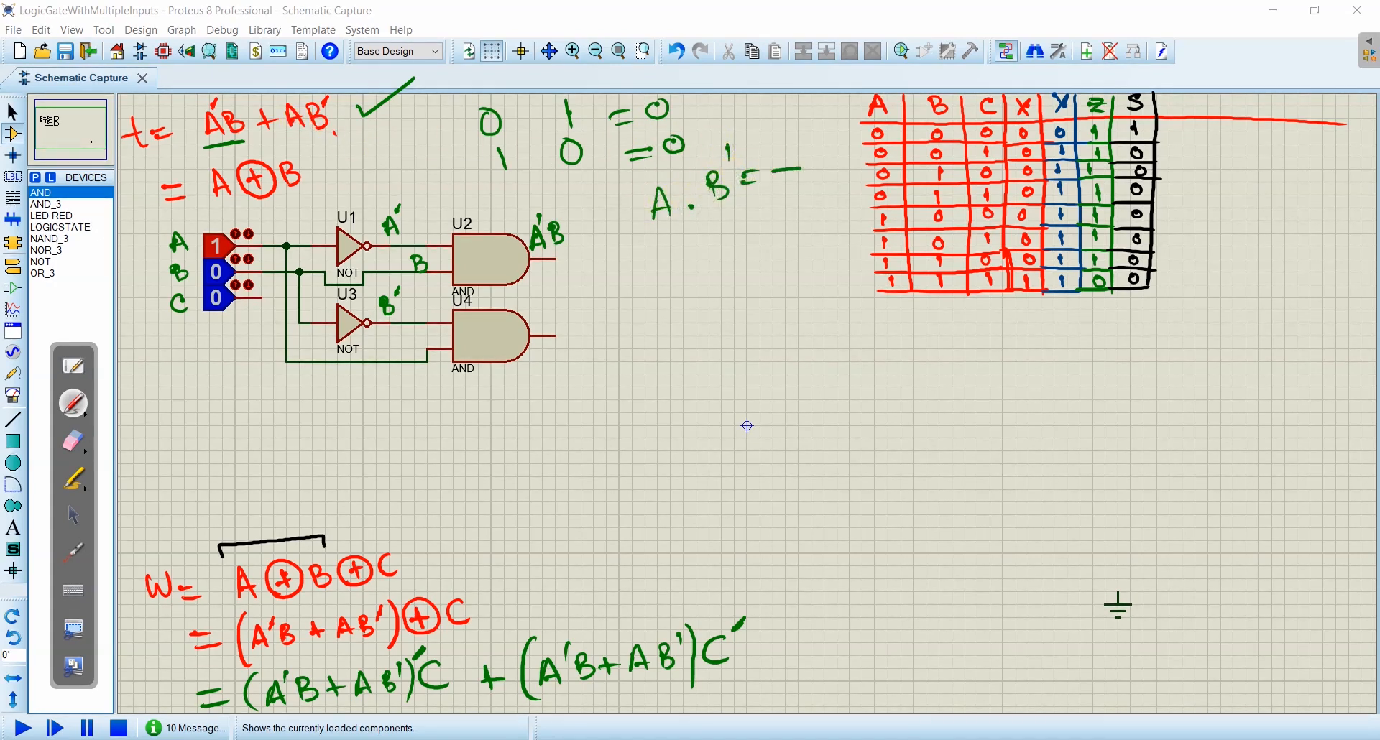
pyautogui.moveTo(666, 245); pyautogui.dragTo(673, 272)
pyautogui.moveTo(716, 243); pyautogui.dragTo(770, 229)
pyautogui.moveTo(758, 246); pyautogui.dragTo(819, 232)
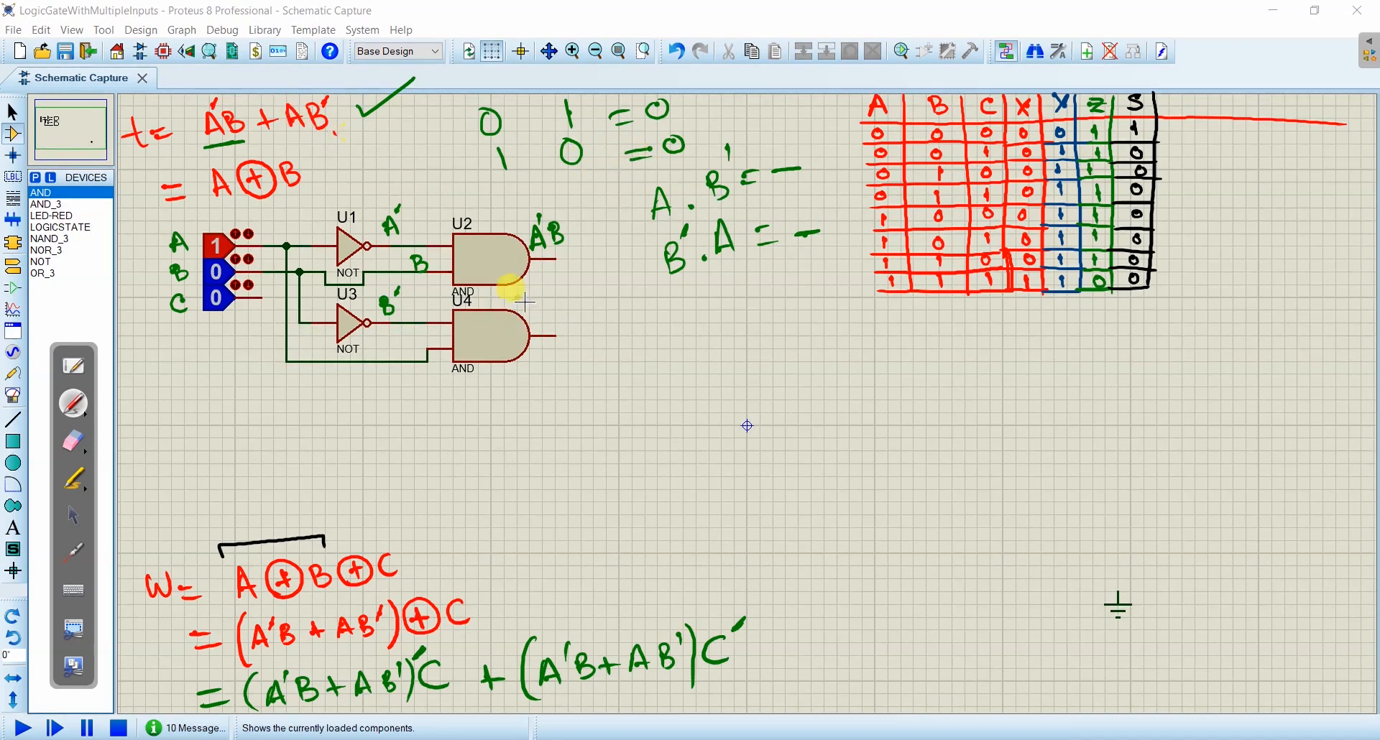
# - Label the lower AND gate's output AB' and underline AB' and A'B in the expression for t in green
pyautogui.moveTo(530, 317)
pyautogui.mouseDown()
pyautogui.moveTo(545, 322)
pyautogui.moveTo(557, 299)
pyautogui.mouseUp()
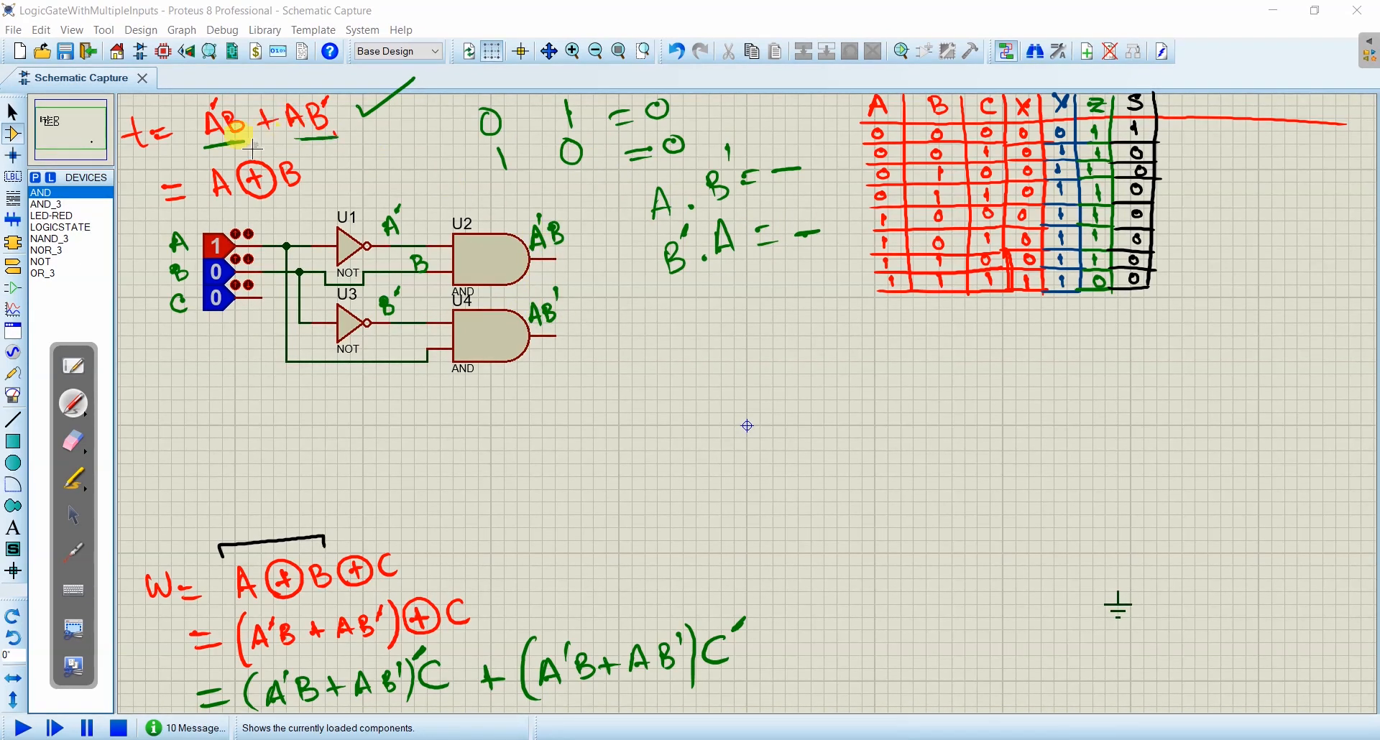
pyautogui.moveTo(207, 150); pyautogui.dragTo(241, 144)
pyautogui.click(73, 514)
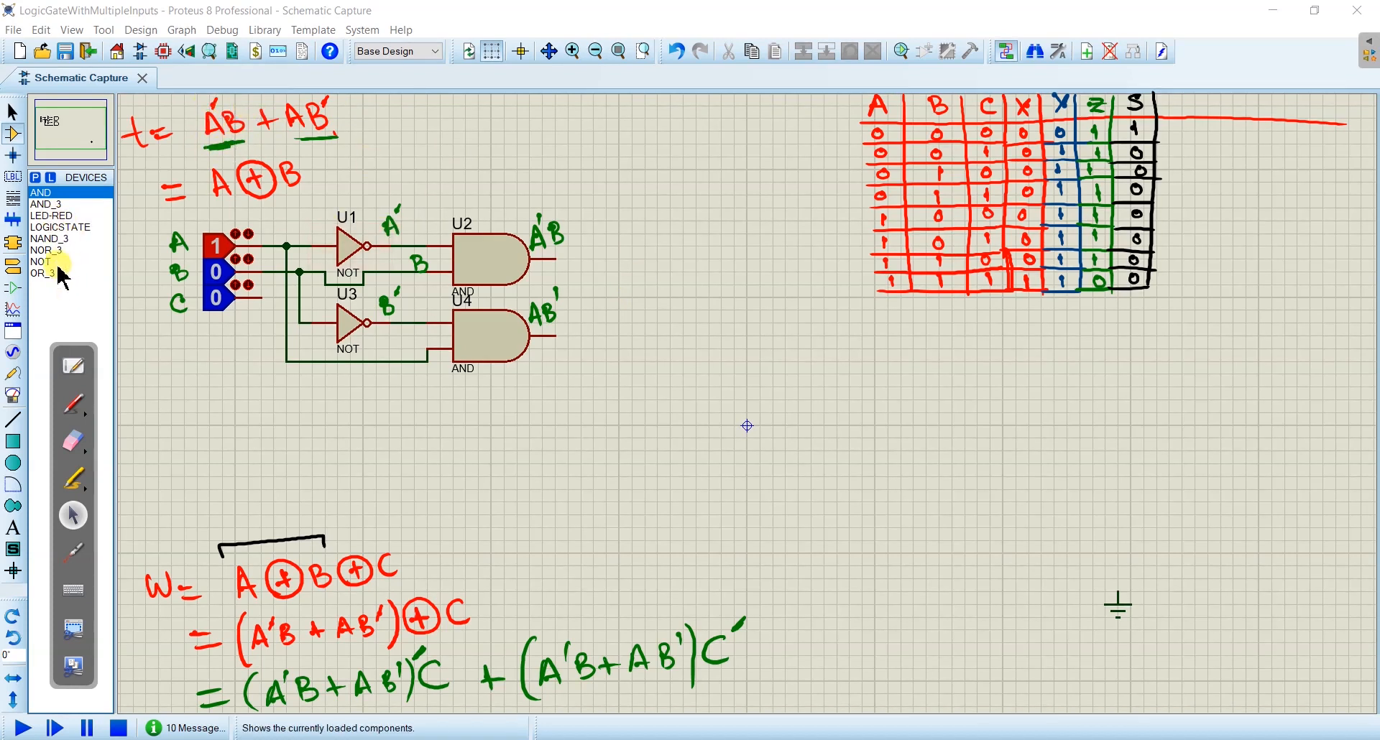
# - Search the device library for or, add the simple 2 input OR gate from the ACTIVE library and select it instead of OR_3
pyautogui.click(35, 177)
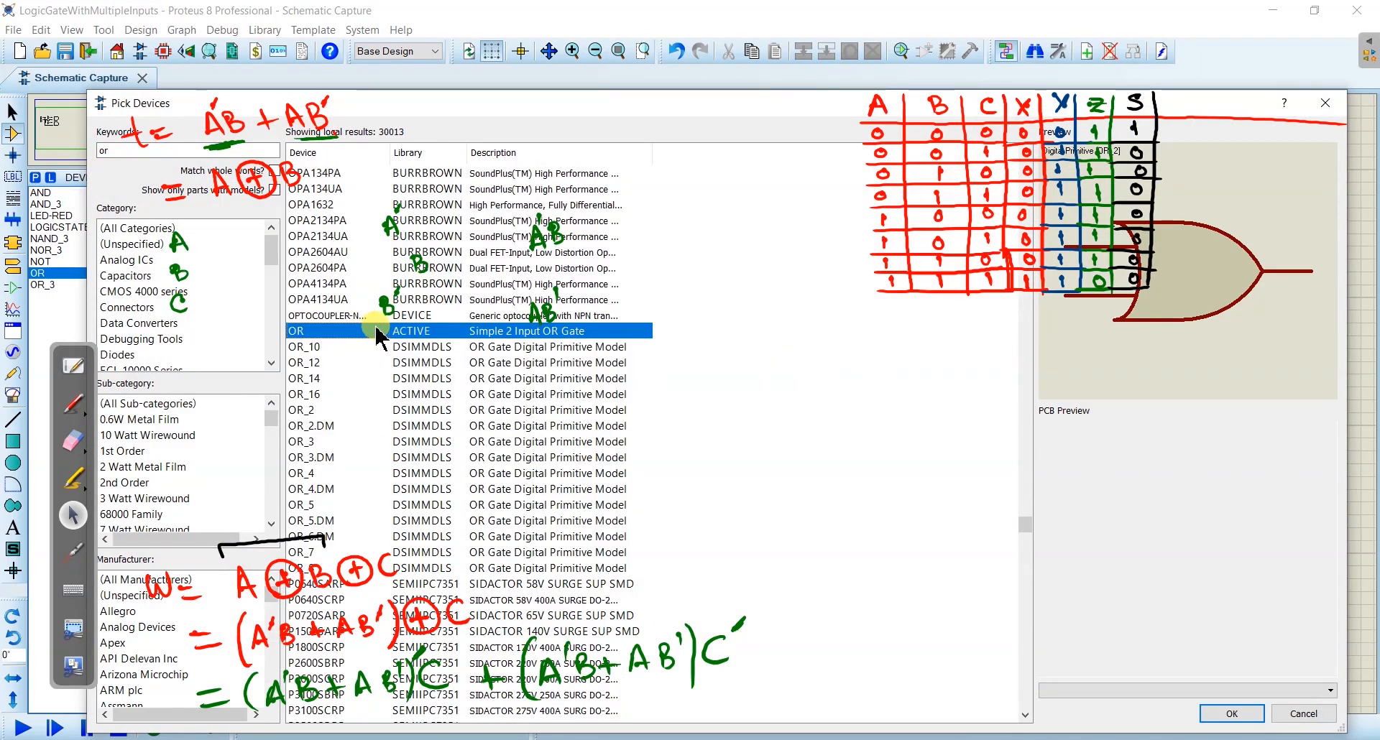
pyautogui.click(1229, 713)
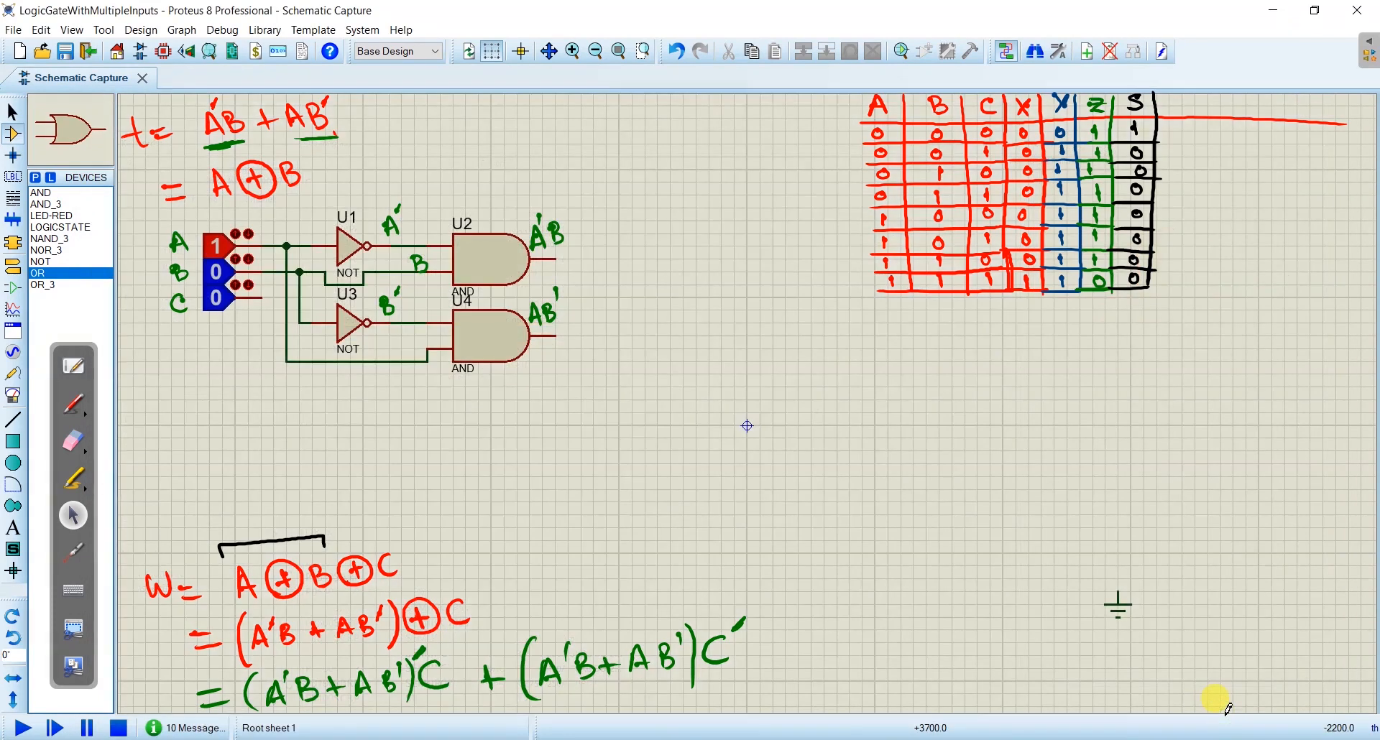
pyautogui.click(46, 285)
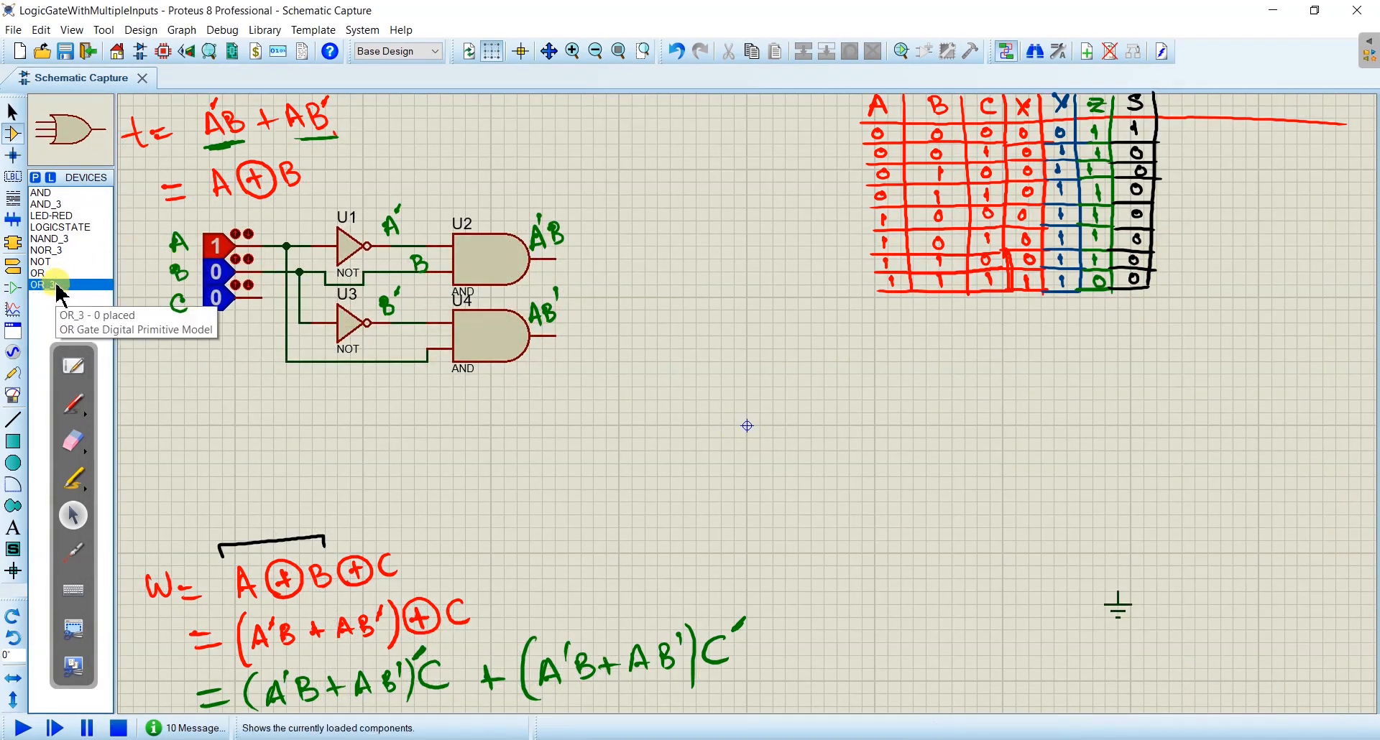
pyautogui.click(55, 277)
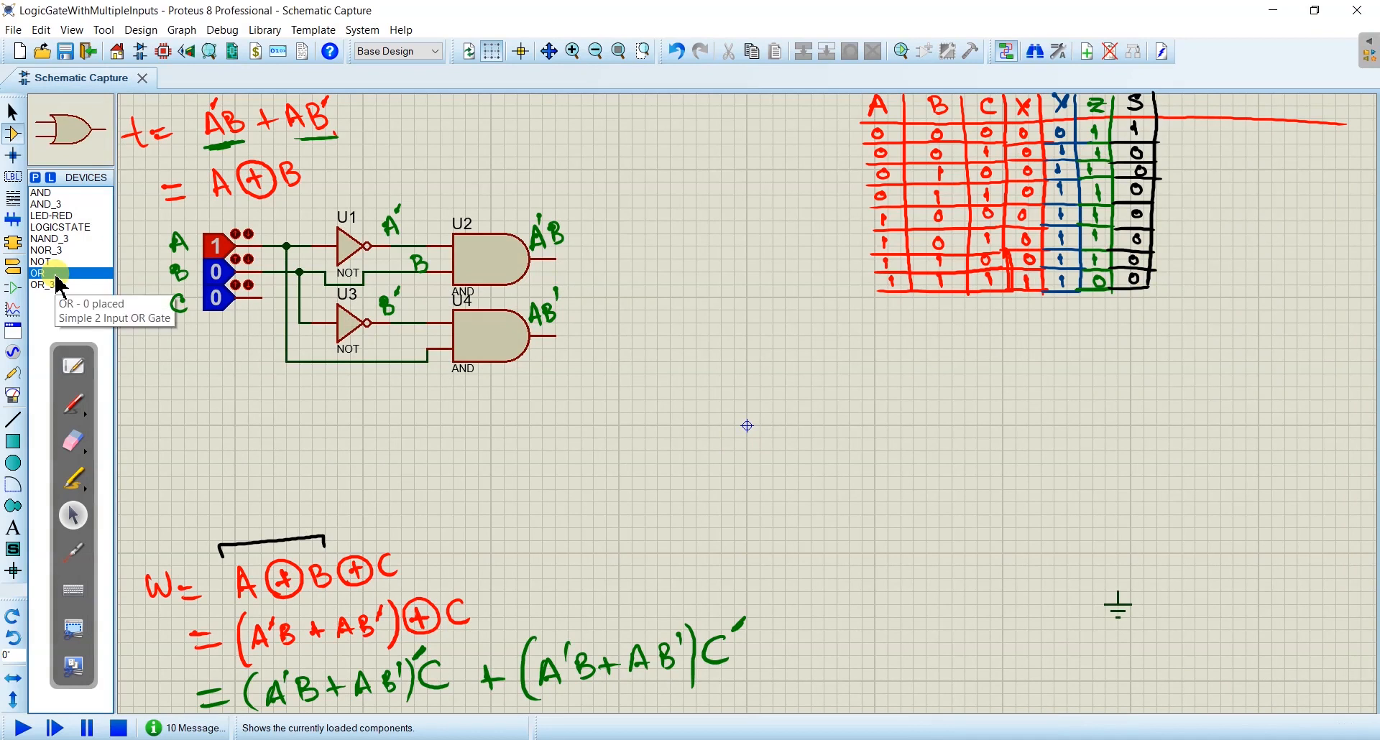
pyautogui.click(64, 287)
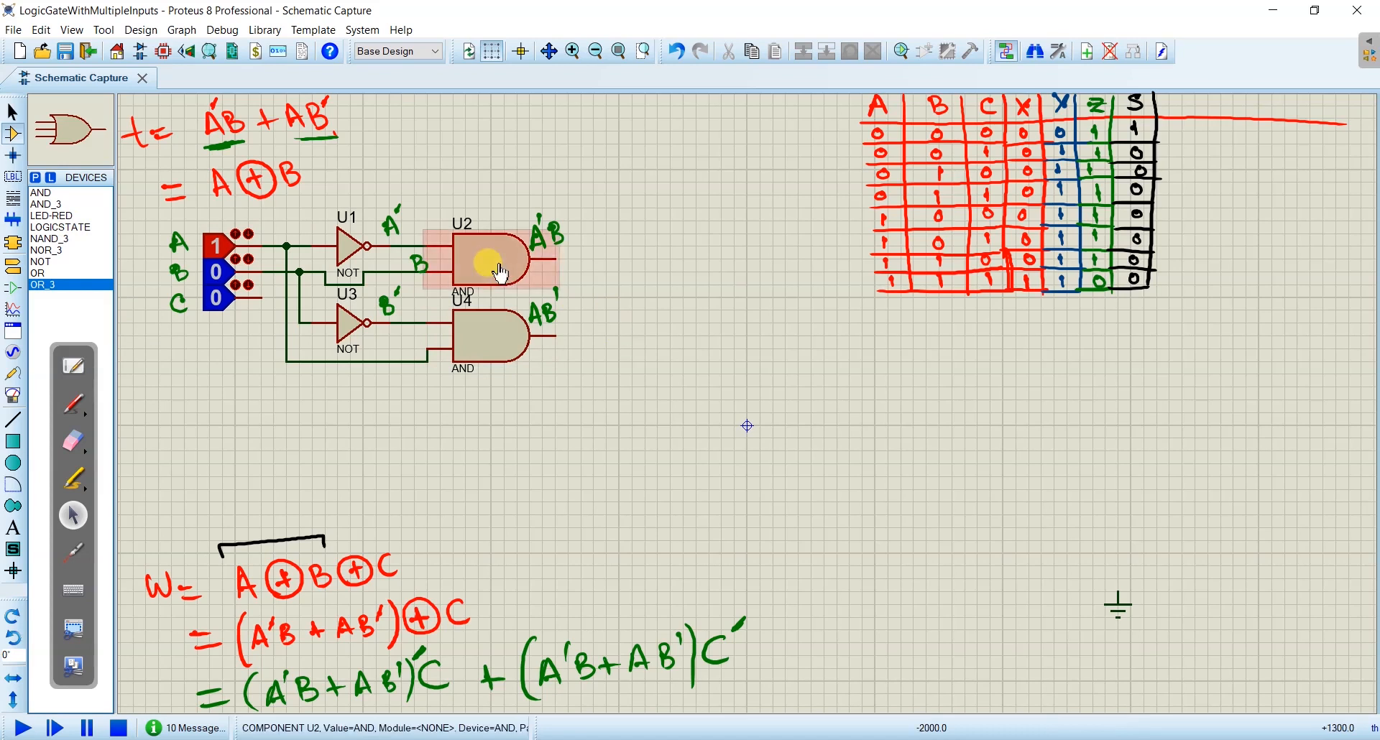
pyautogui.click(56, 273)
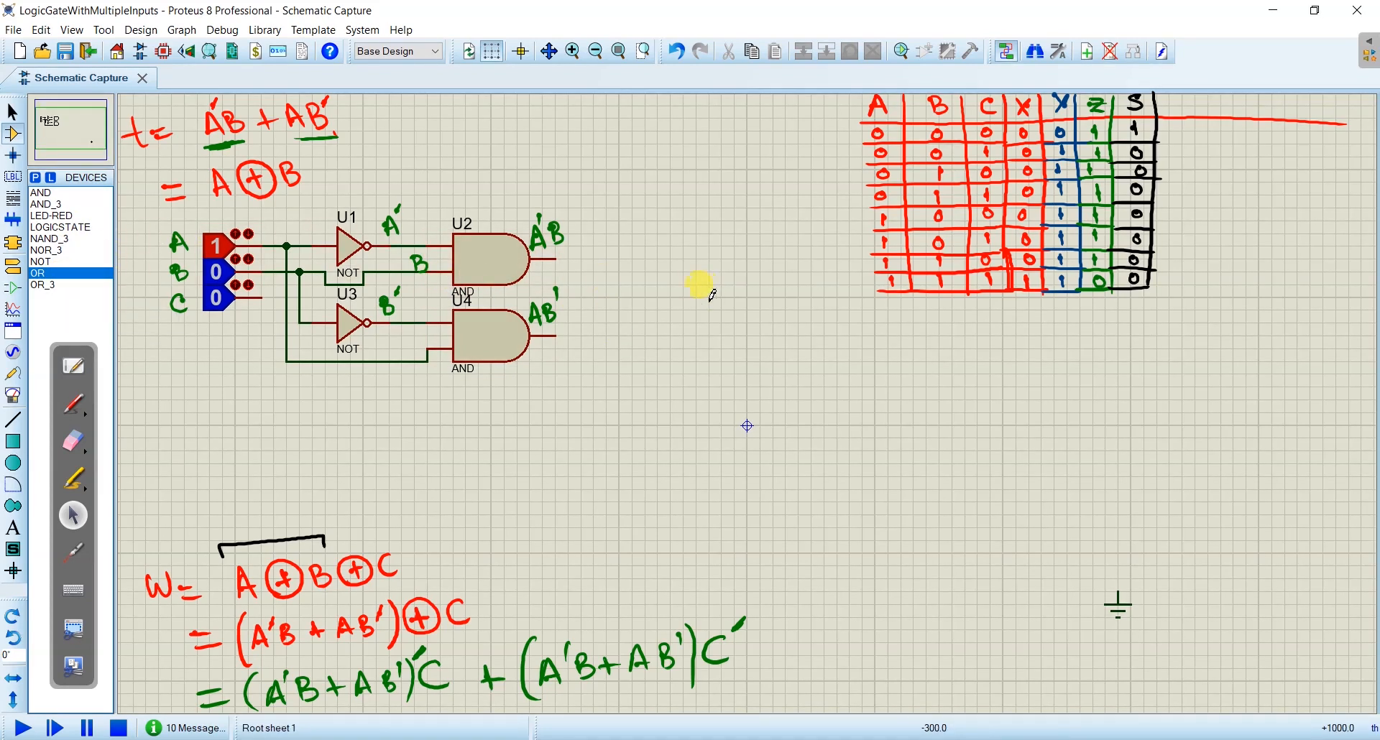
# - Place an OR gate beyond the AND gates, wire both AND outputs into it and label its output t in green
pyautogui.click(669, 291)
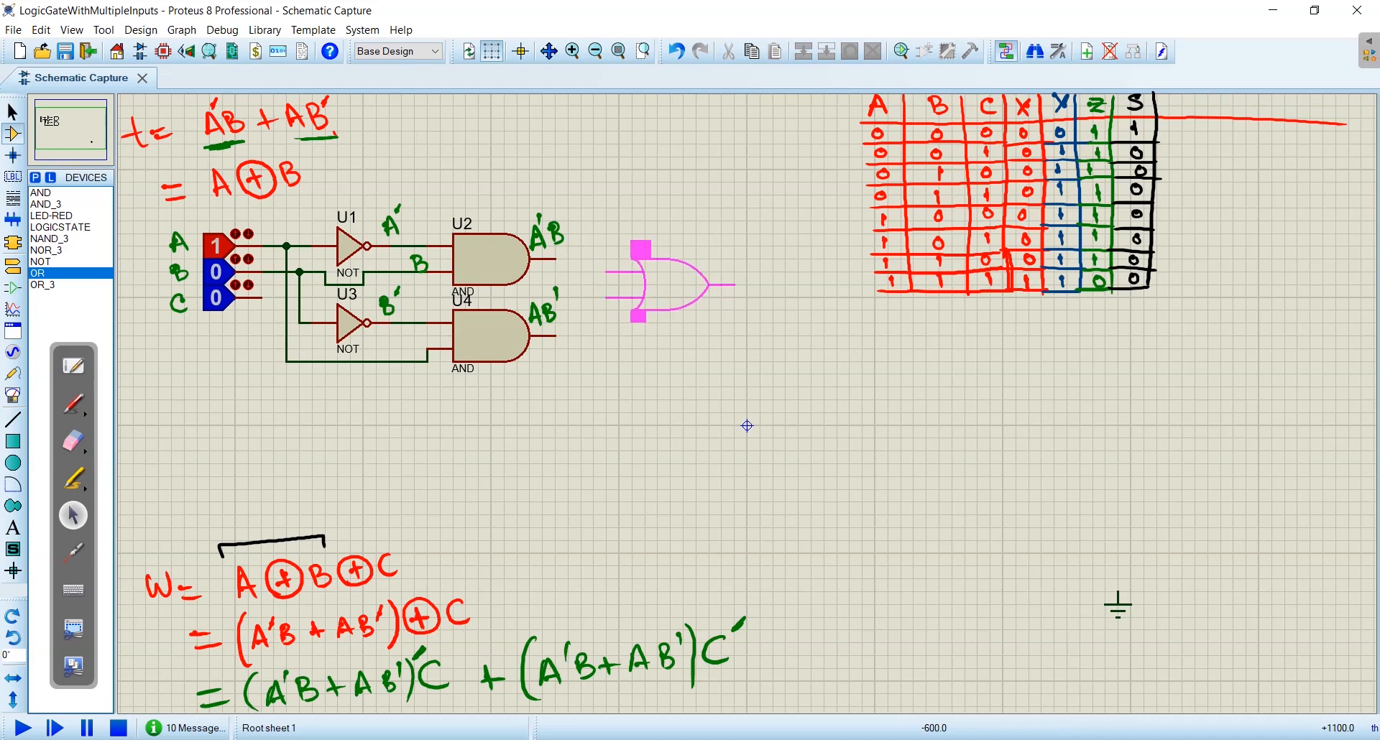
pyautogui.click(670, 291)
pyautogui.click(556, 259)
pyautogui.click(620, 283)
pyautogui.click(556, 336)
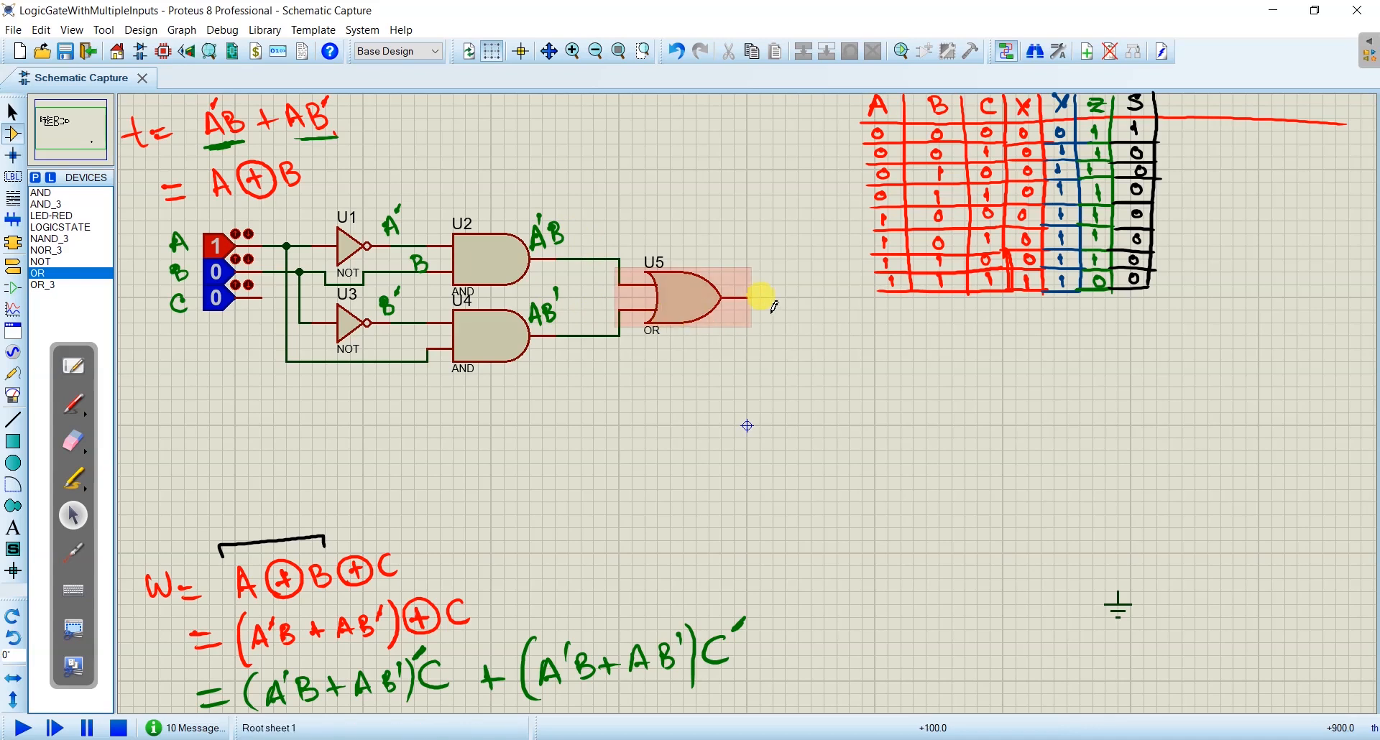
pyautogui.click(73, 404)
pyautogui.moveTo(738, 256); pyautogui.dragTo(749, 284)
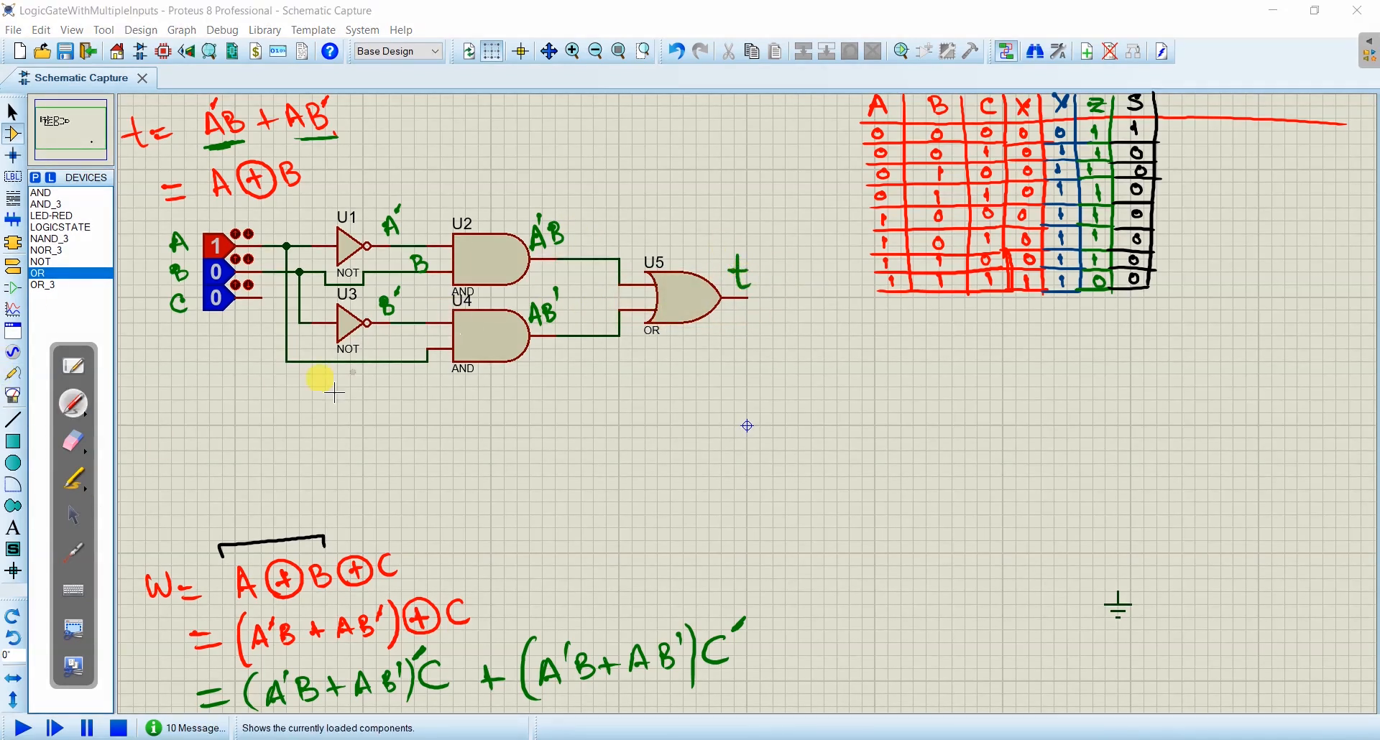
# - Run the simulation and toggle logic state B to test the two-input XOR output t
pyautogui.click(73, 515)
pyautogui.click(26, 729)
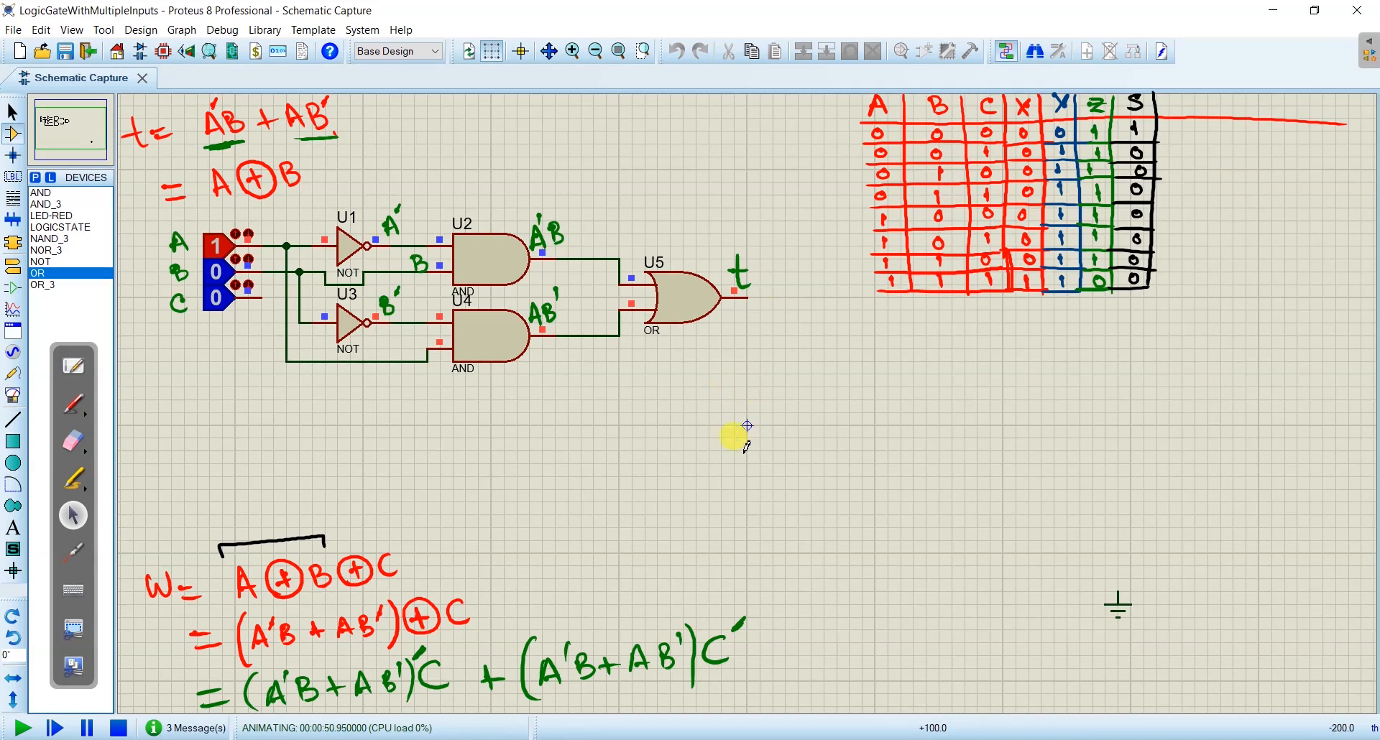
pyautogui.click(234, 272)
pyautogui.click(231, 277)
# - Stop the simulation, then delete the unused logic state C and erase its handwritten label
pyautogui.rightClick(218, 296)
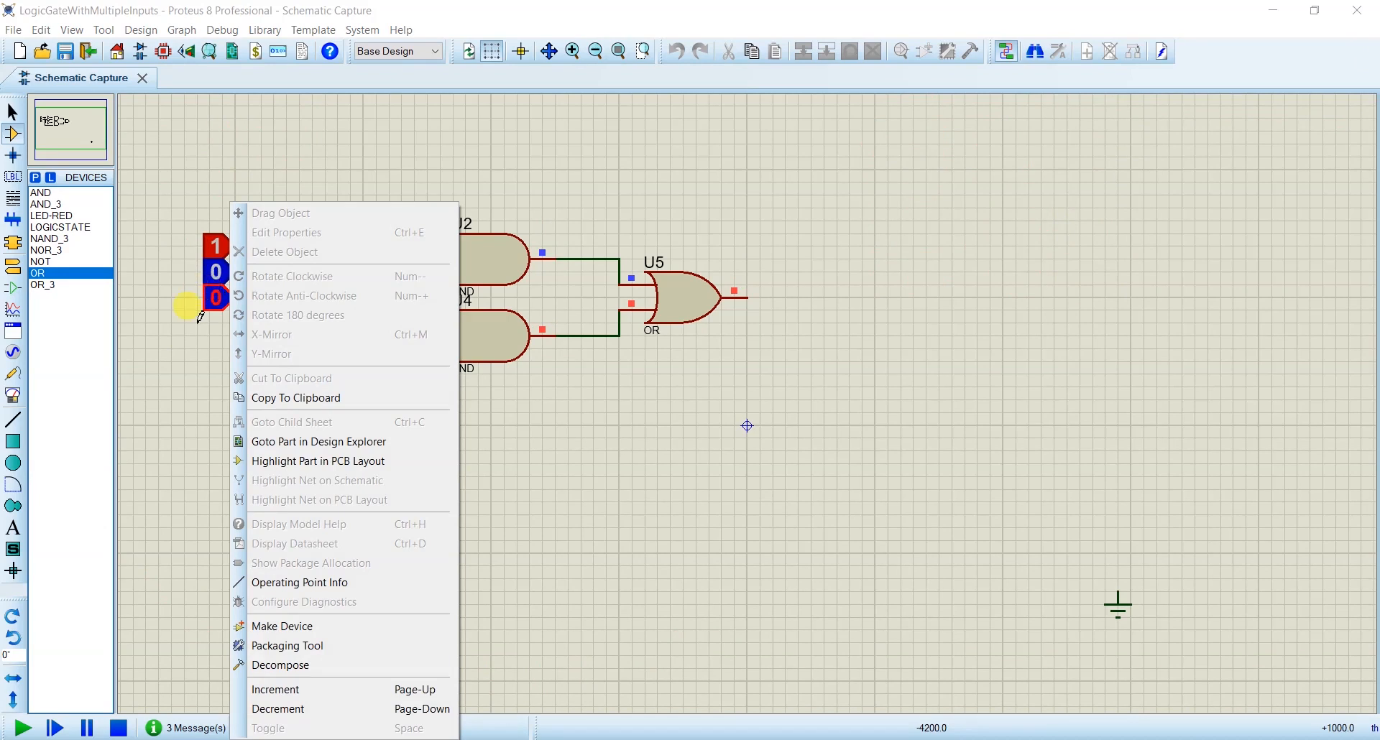
pyautogui.click(197, 321)
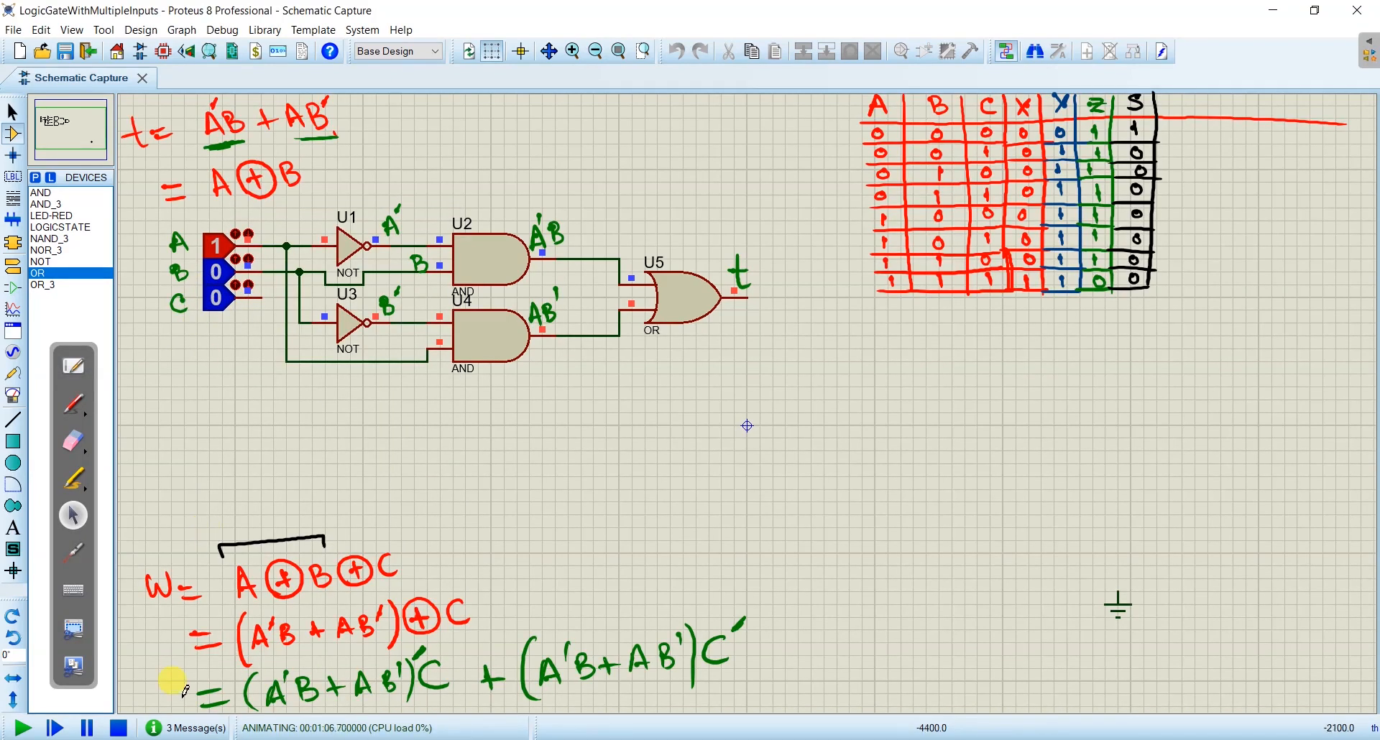
pyautogui.click(119, 728)
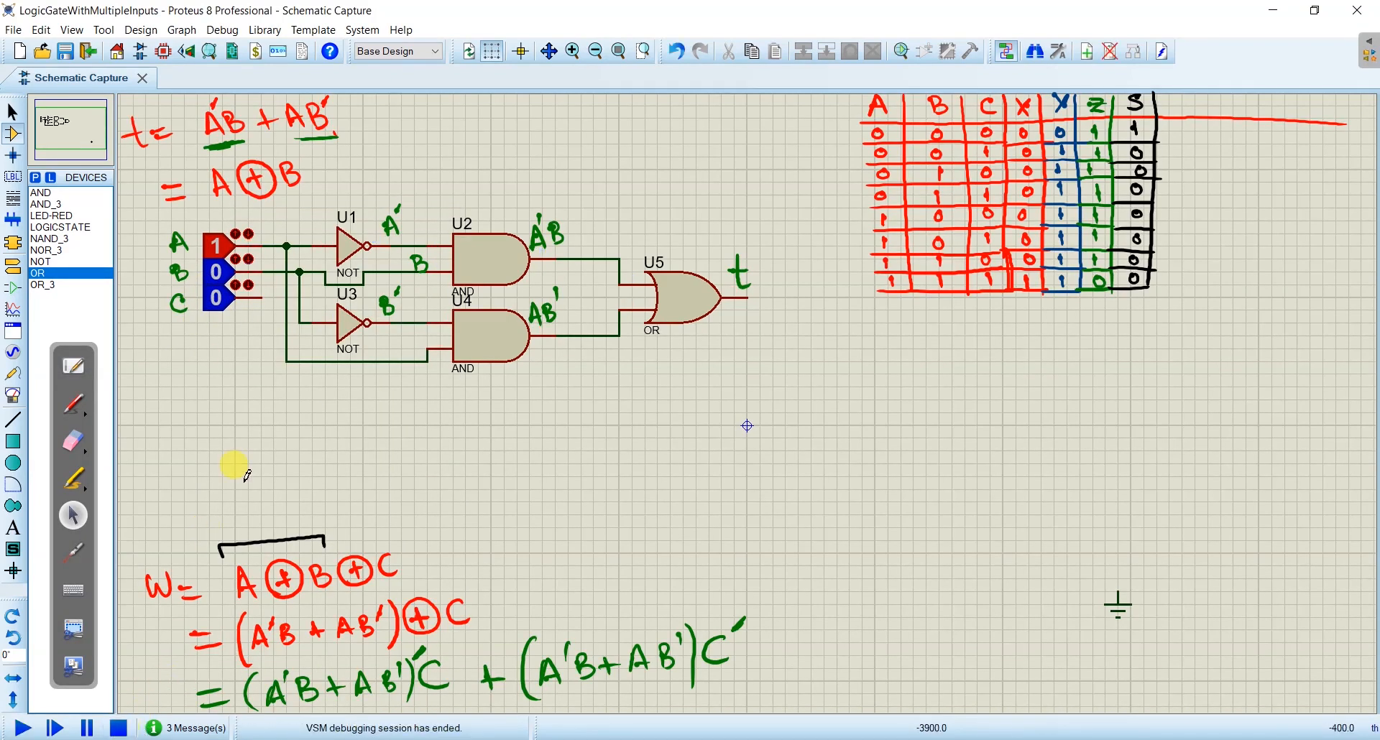
pyautogui.rightClick(218, 301)
pyautogui.rightClick(218, 302)
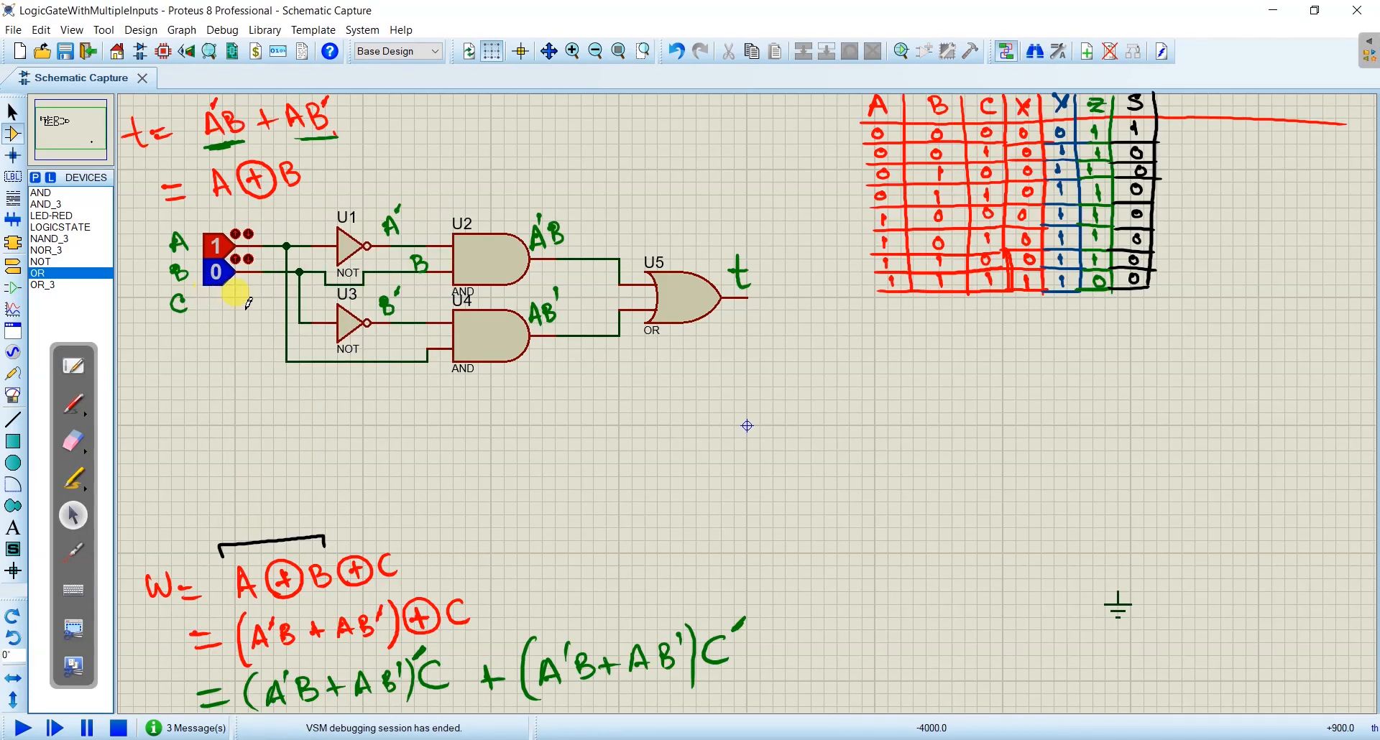
pyautogui.click(79, 443)
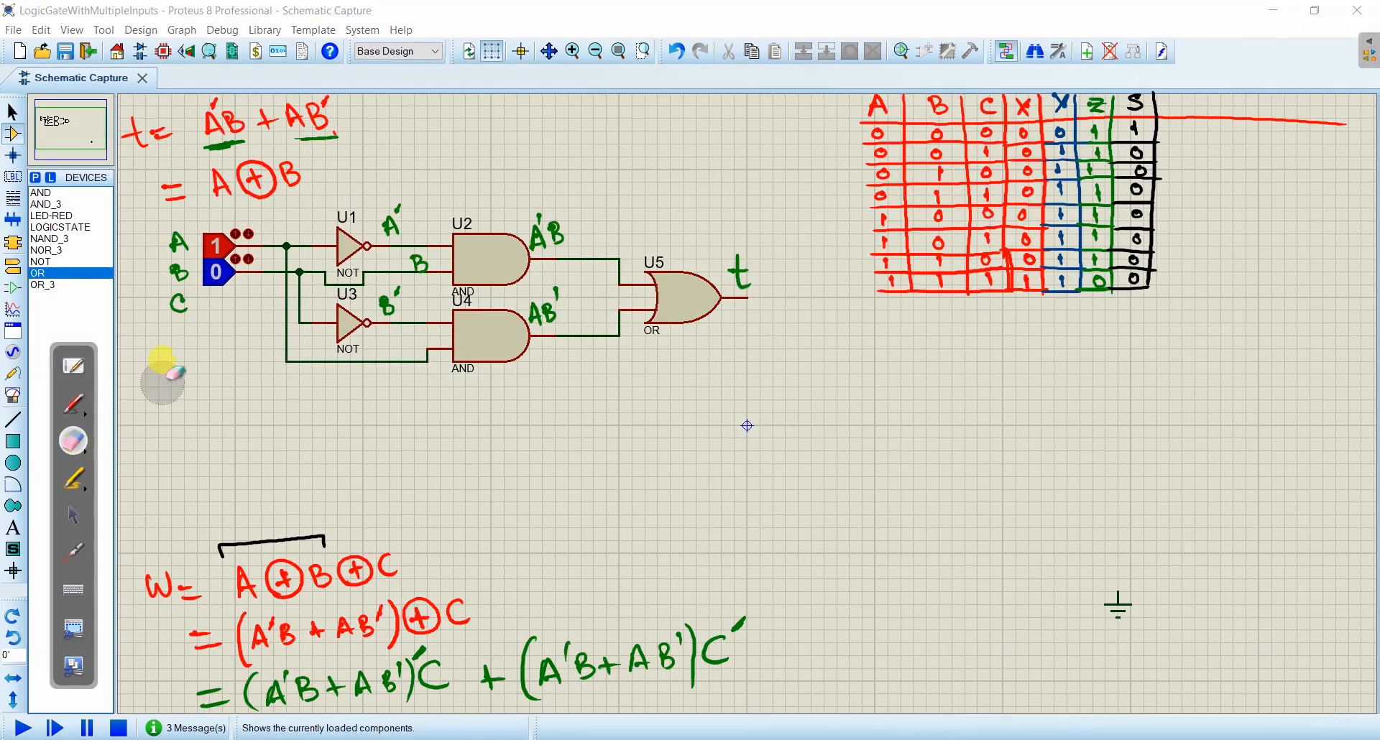
pyautogui.click(176, 302)
# - Run the simulation again and toggle logic states B and A to test output t, finishing with both inputs at 0
pyautogui.click(73, 515)
pyautogui.click(20, 727)
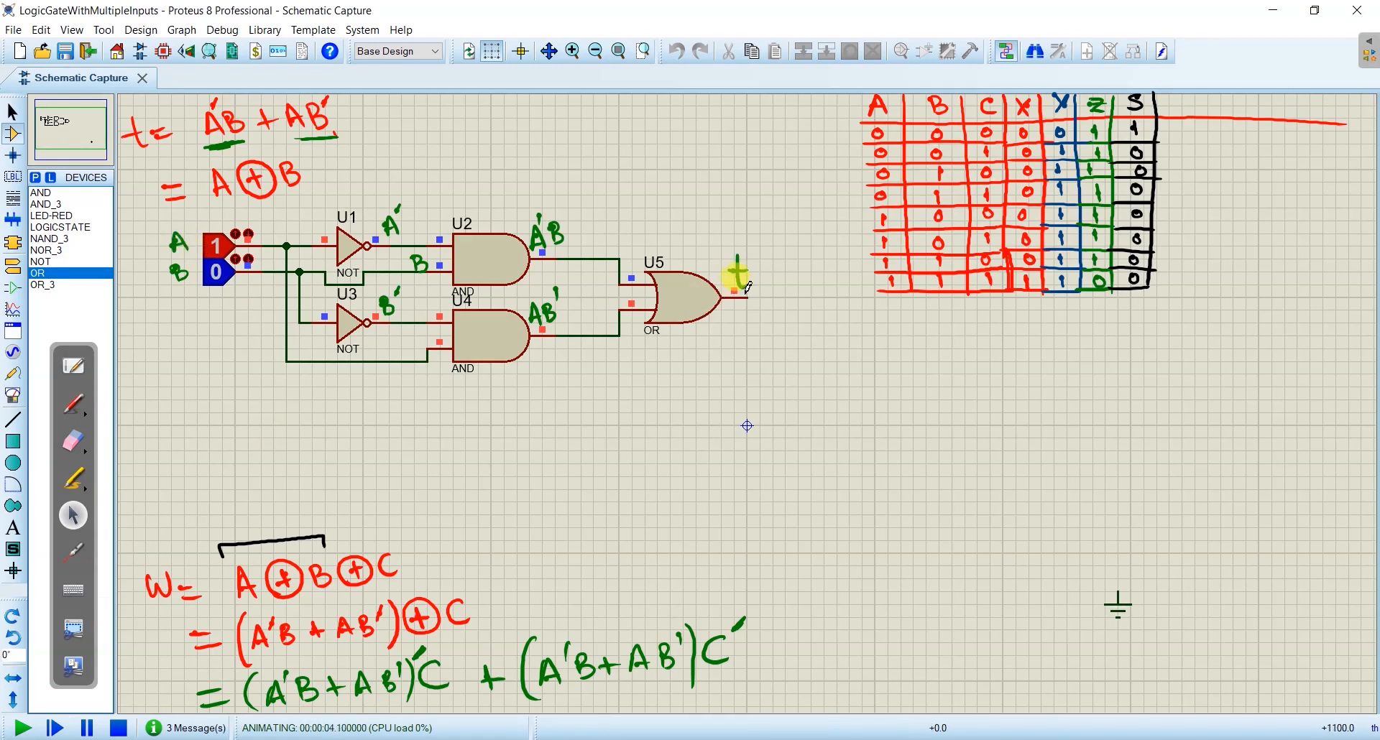
pyautogui.click(219, 277)
pyautogui.click(216, 246)
pyautogui.click(216, 271)
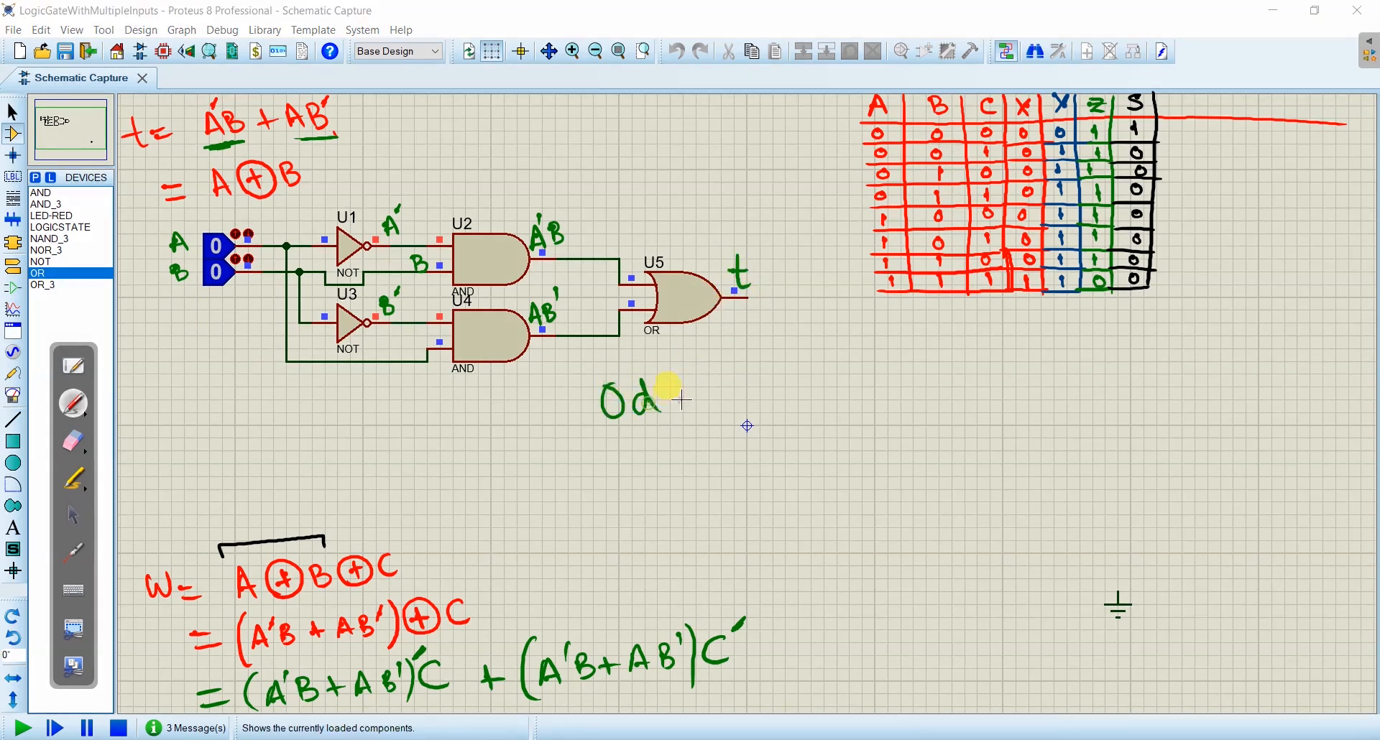
# - Write Odd function in green below the circuit and circle the t in the expression t = A'B + AB'
pyautogui.moveTo(722, 367); pyautogui.dragTo(733, 456)
pyautogui.moveTo(711, 418)
pyautogui.mouseDown()
pyautogui.moveTo(810, 357)
pyautogui.moveTo(868, 358)
pyautogui.moveTo(913, 379)
pyautogui.mouseUp()
pyautogui.moveTo(139, 129)
pyautogui.mouseDown()
pyautogui.moveTo(117, 129)
pyautogui.moveTo(129, 157)
pyautogui.mouseUp()
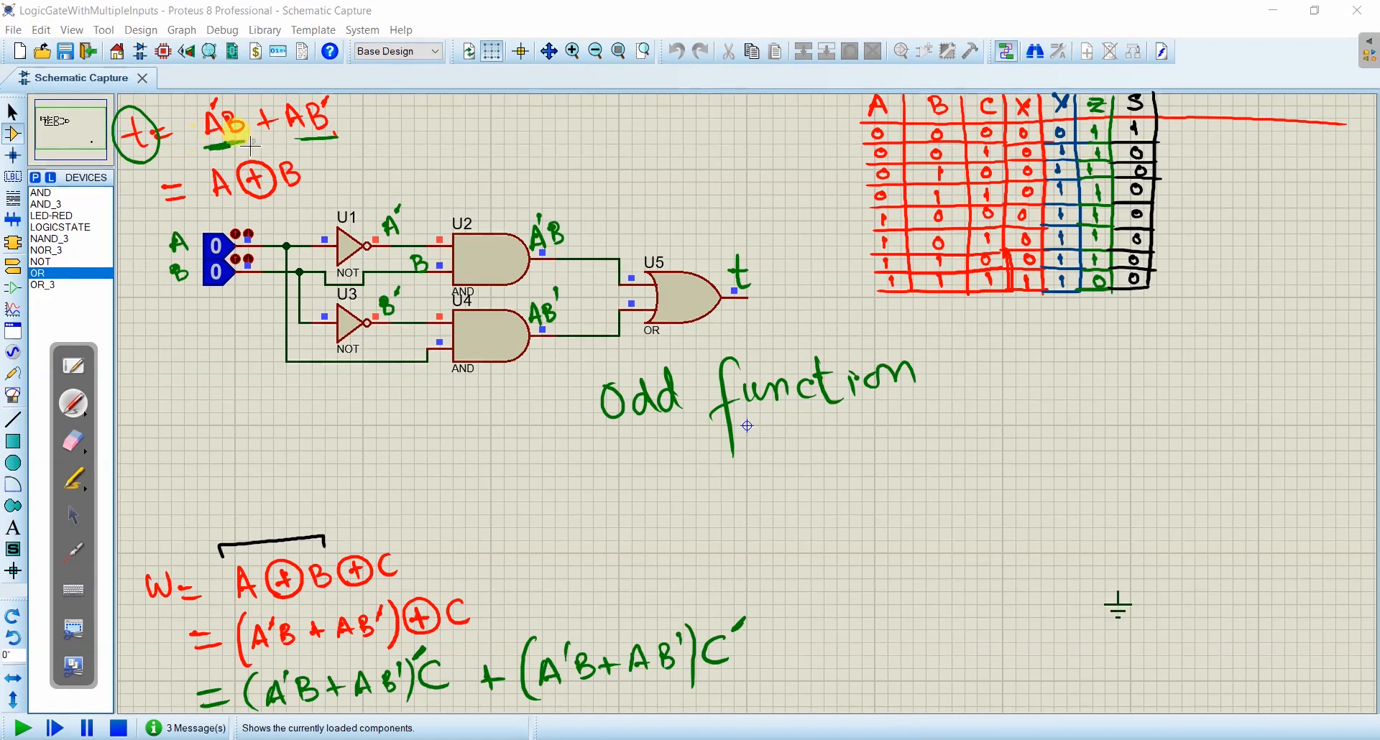
# - Underline the expression A'B + AB' in green and add a check mark above the words Odd function
pyautogui.moveTo(291, 147); pyautogui.dragTo(204, 153)
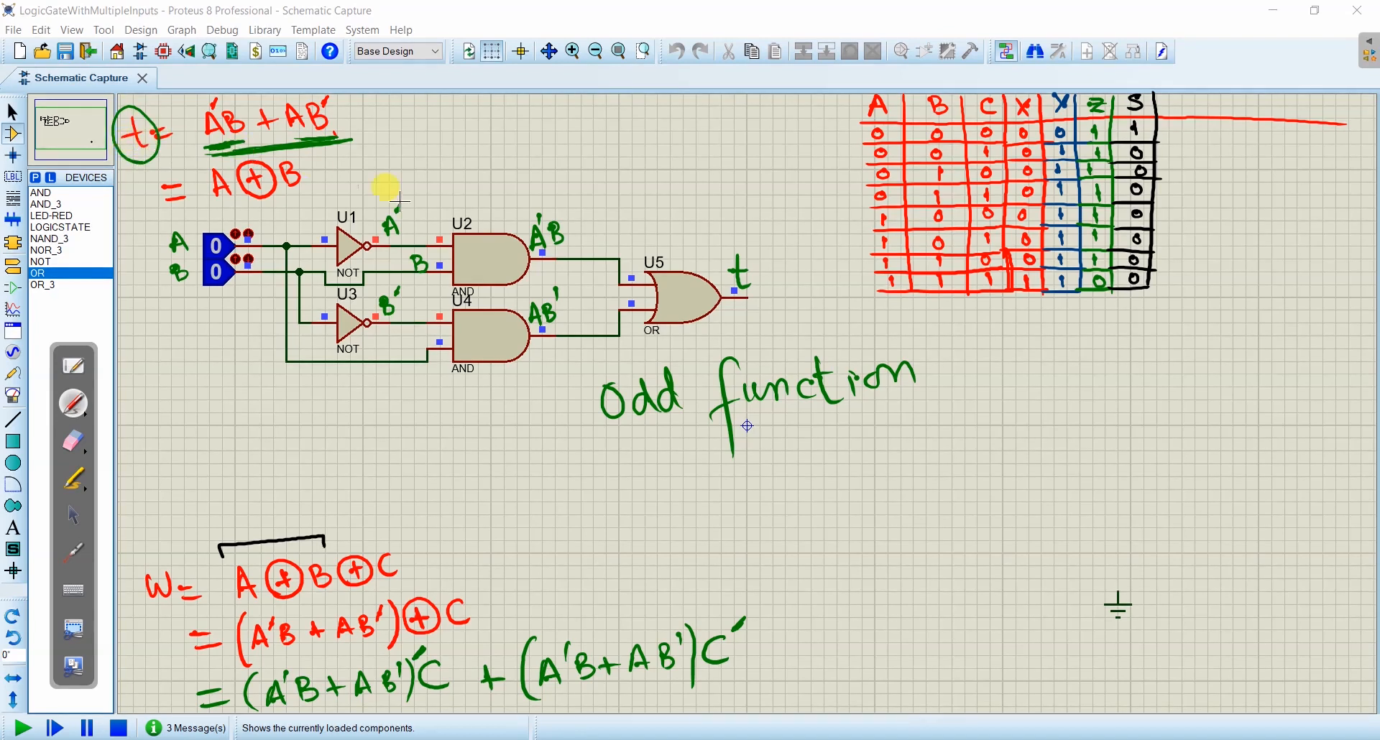
pyautogui.moveTo(784, 331); pyautogui.dragTo(836, 302)
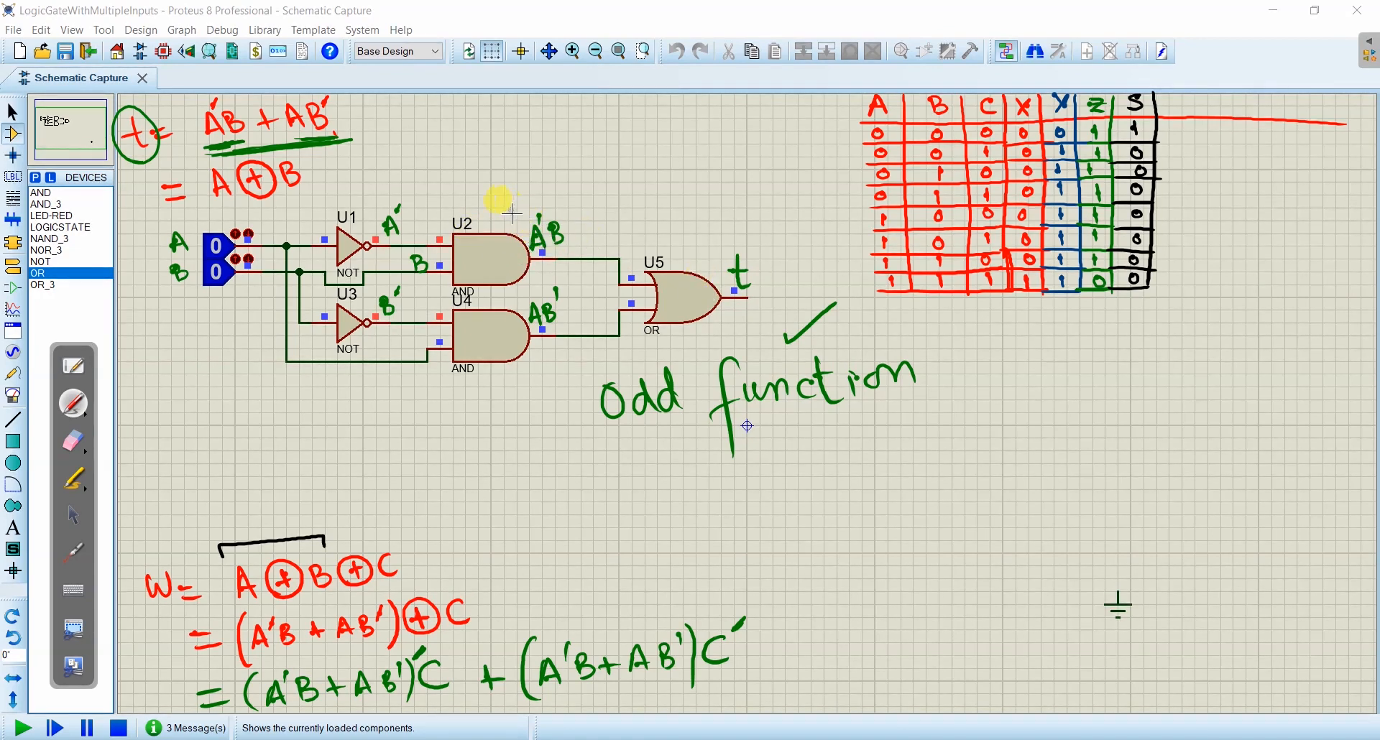
# - Sketch a green XOR gate symbol with inputs A and B and output t, circle its inside, and check-mark the w expression
pyautogui.moveTo(592, 127)
pyautogui.mouseDown()
pyautogui.moveTo(615, 183)
pyautogui.moveTo(634, 171)
pyautogui.mouseUp()
pyautogui.moveTo(684, 129); pyautogui.dragTo(636, 176)
pyautogui.moveTo(541, 171); pyautogui.dragTo(563, 158)
pyautogui.moveTo(596, 178); pyautogui.dragTo(622, 161)
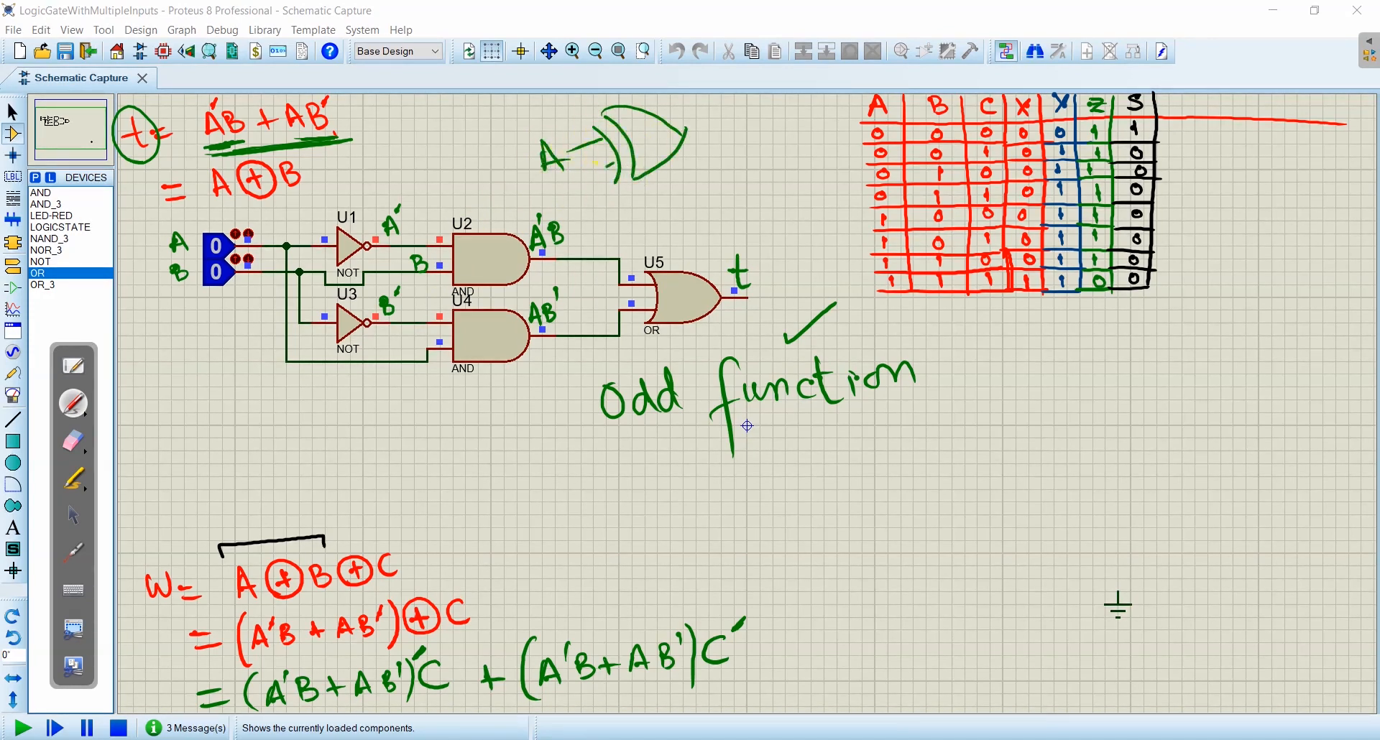
pyautogui.moveTo(544, 180); pyautogui.dragTo(553, 206)
pyautogui.moveTo(686, 135)
pyautogui.mouseDown()
pyautogui.moveTo(775, 135)
pyautogui.moveTo(763, 120)
pyautogui.mouseUp()
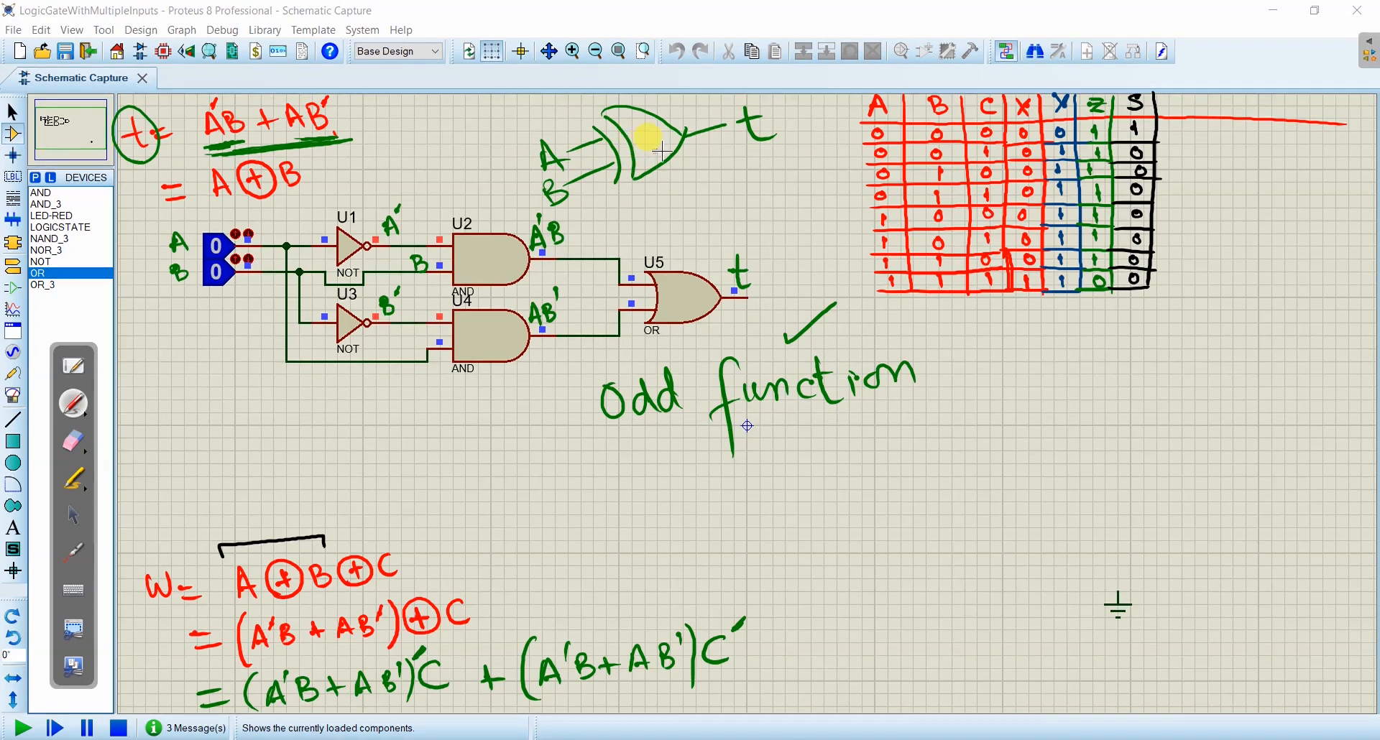
pyautogui.moveTo(661, 142)
pyautogui.mouseDown()
pyautogui.moveTo(647, 126)
pyautogui.moveTo(665, 143)
pyautogui.mouseUp()
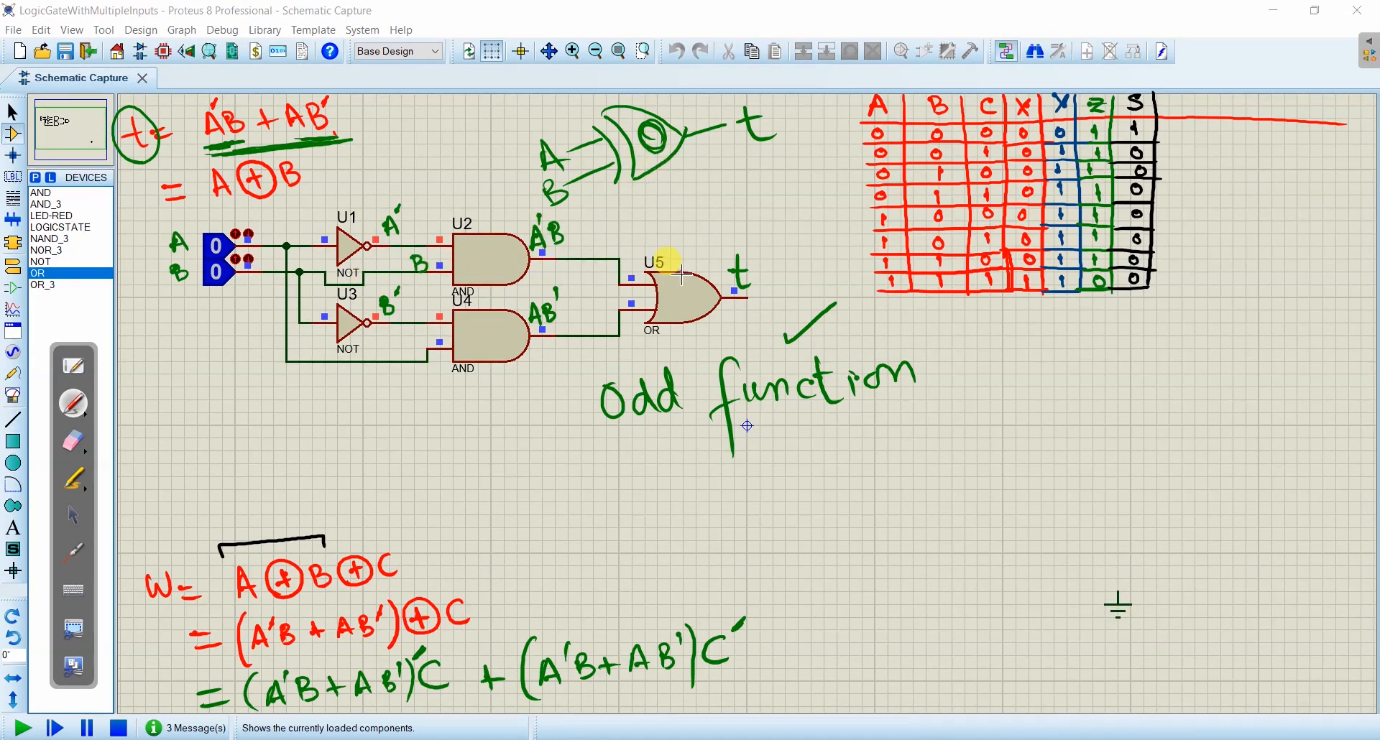
pyautogui.moveTo(393, 525); pyautogui.dragTo(483, 465)
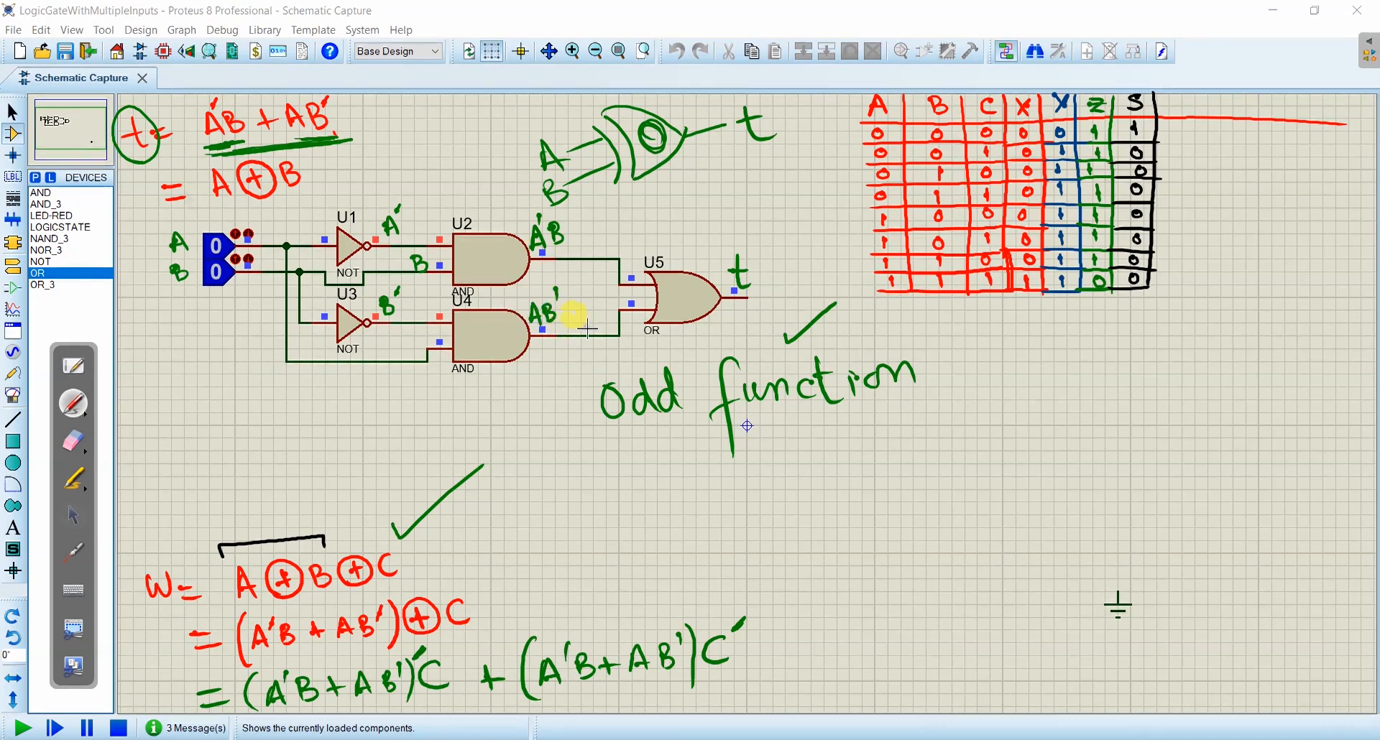
# - Stop the simulation and delete the whole two-input XOR circuit
pyautogui.moveTo(184, 181); pyautogui.dragTo(764, 354)
pyautogui.moveTo(764, 354); pyautogui.dragTo(785, 386)
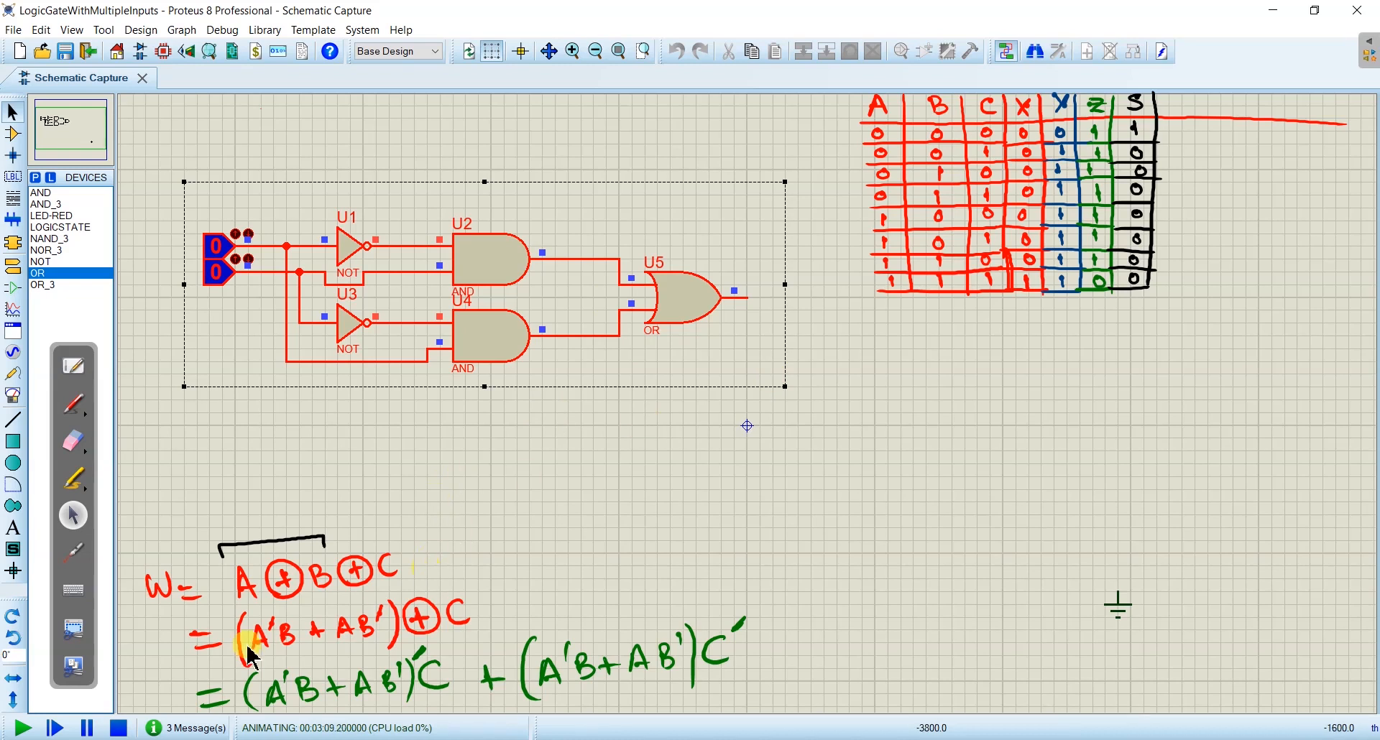
pyautogui.click(122, 727)
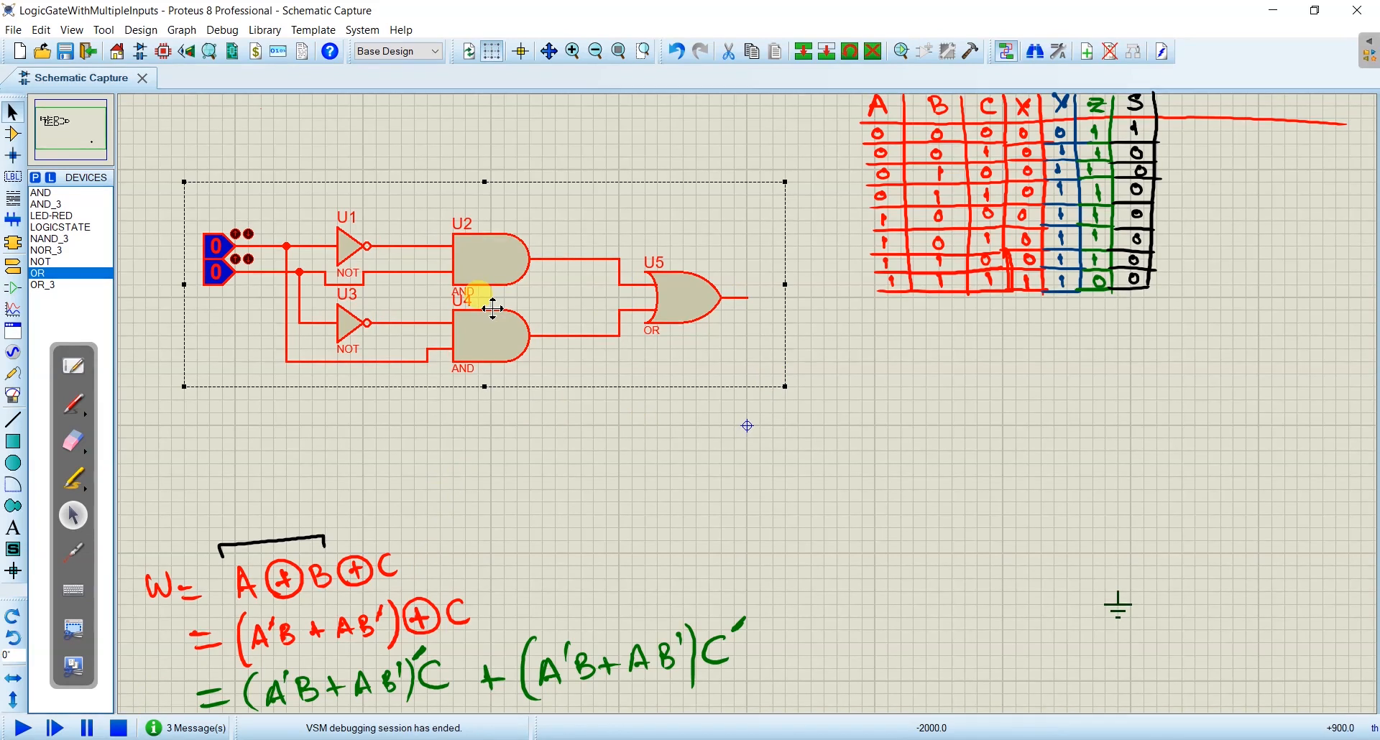
pyautogui.press('Delete')
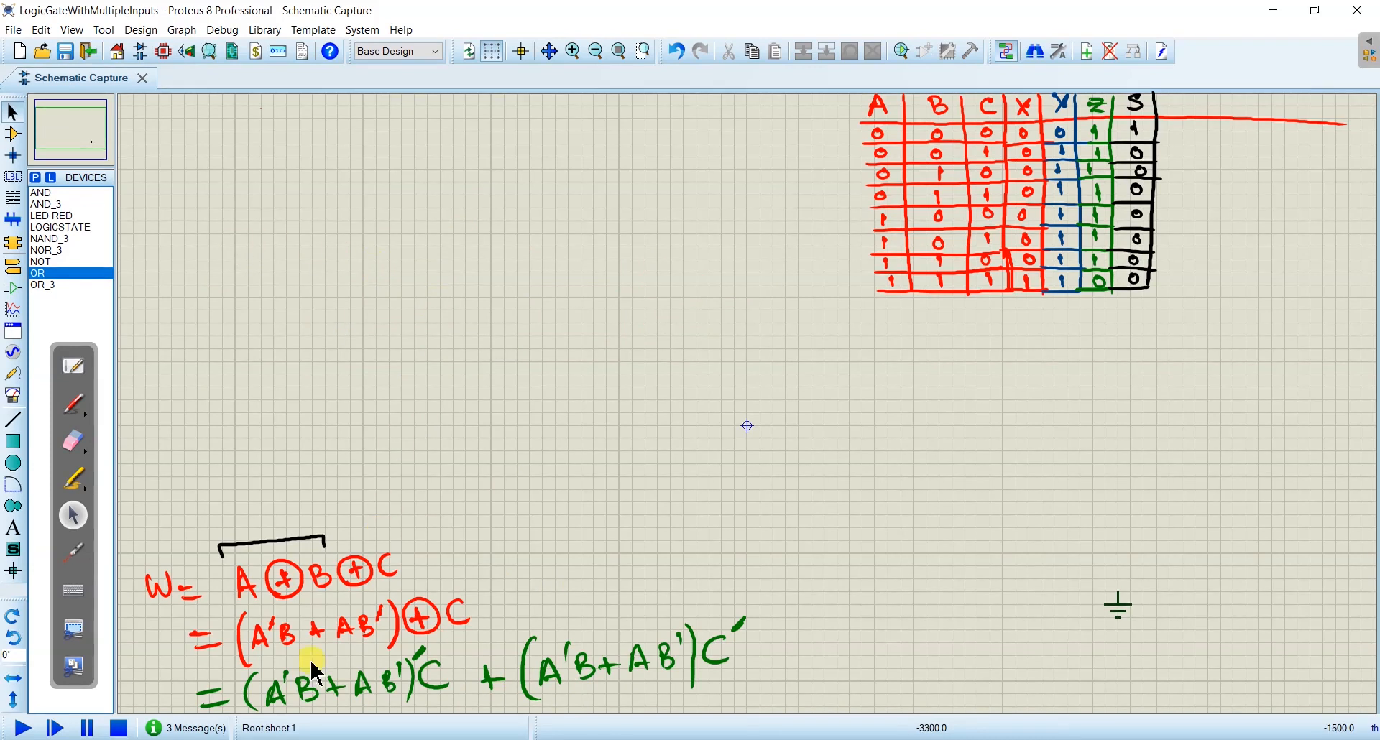
# - Place three logic states in a vertical column near the sheet's upper-left corner
pyautogui.click(52, 227)
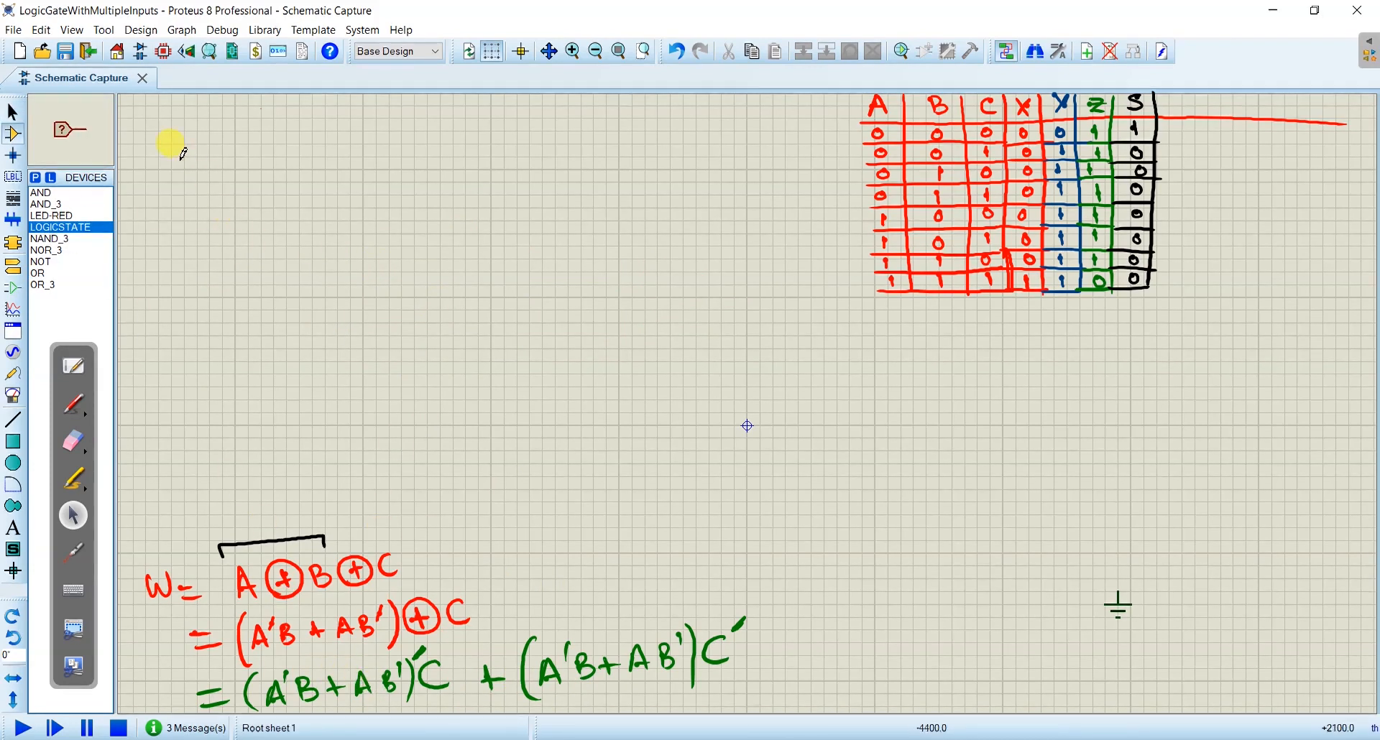
pyautogui.click(165, 135)
pyautogui.click(189, 119)
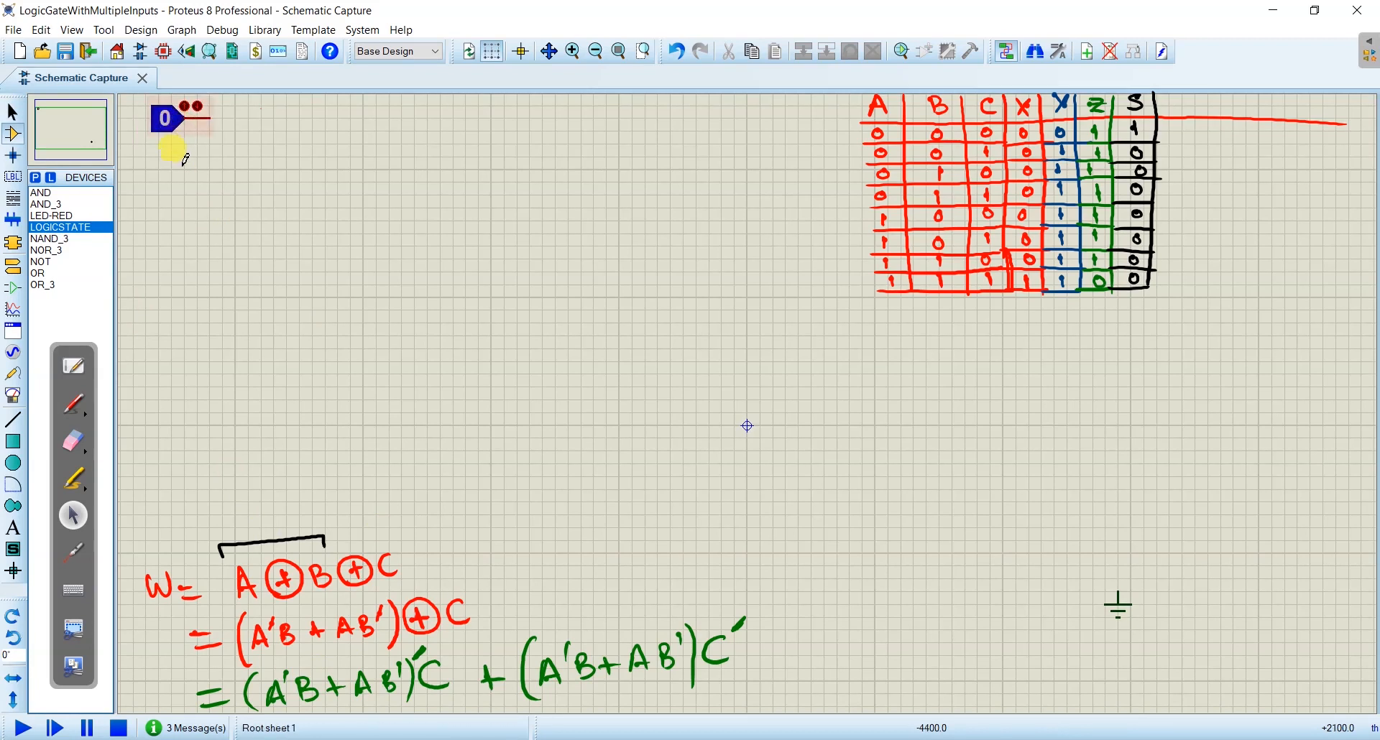
pyautogui.click(183, 157)
pyautogui.click(183, 197)
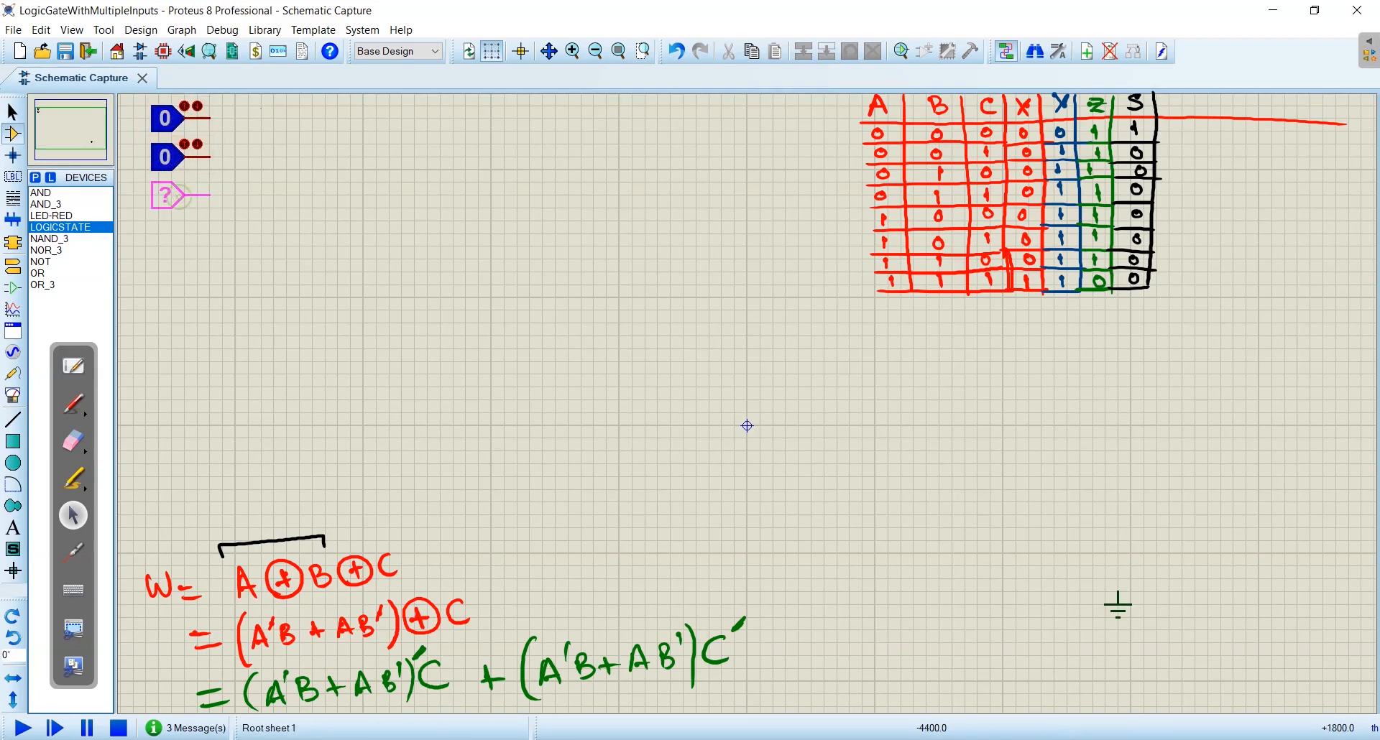
pyautogui.click(181, 196)
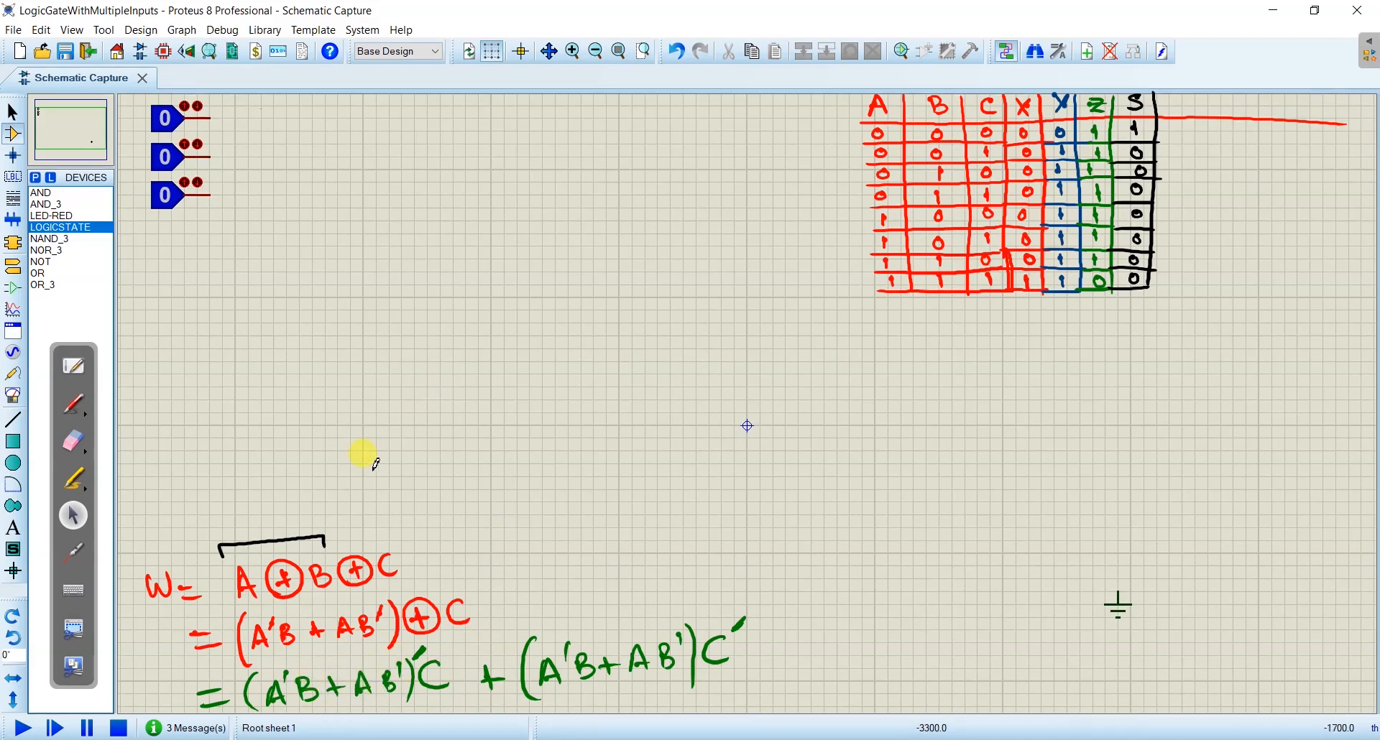
# - Undo the logic state placements and the deletion of the two-input XOR circuit
pyautogui.hotkey('ctrl', 'z')
pyautogui.hotkey('ctrl', 'z')
pyautogui.hotkey('ctrl', 'z')
pyautogui.hotkey('ctrl', 'z')
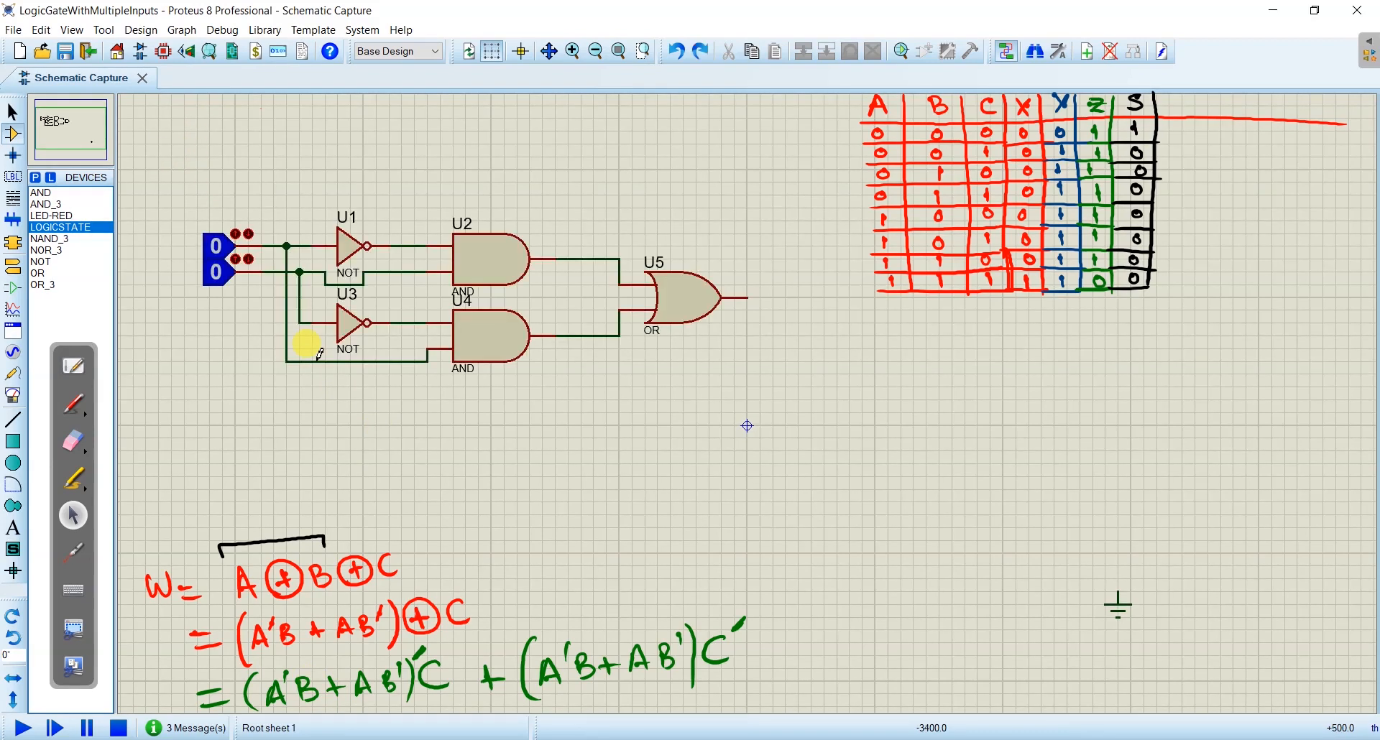
# - Write A'B + AB' in green at the output of OR gate U5
pyautogui.click(73, 404)
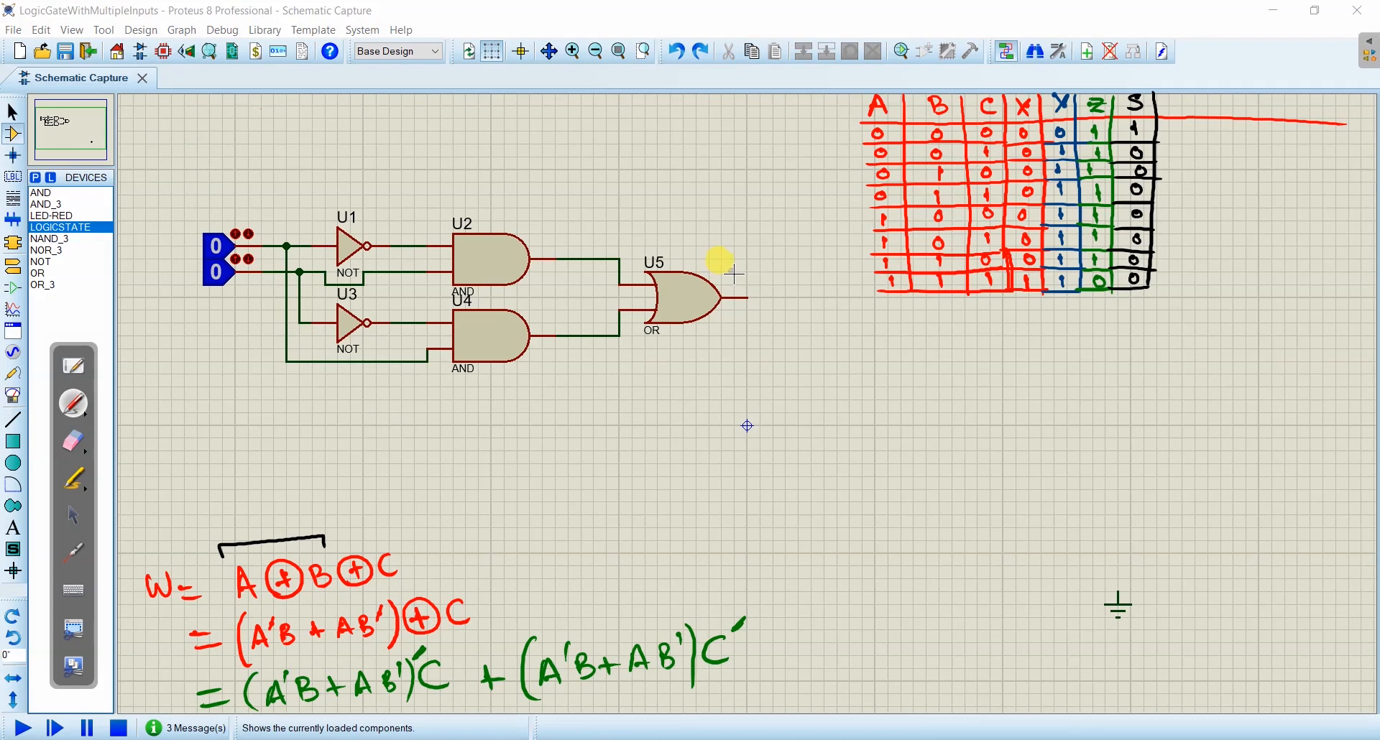
pyautogui.moveTo(725, 263); pyautogui.dragTo(719, 281)
pyautogui.moveTo(725, 263); pyautogui.dragTo(733, 281)
pyautogui.moveTo(754, 263)
pyautogui.mouseDown()
pyautogui.moveTo(753, 276)
pyautogui.moveTo(782, 275)
pyautogui.mouseUp()
pyautogui.moveTo(773, 268); pyautogui.dragTo(788, 274)
pyautogui.moveTo(799, 239); pyautogui.dragTo(801, 256)
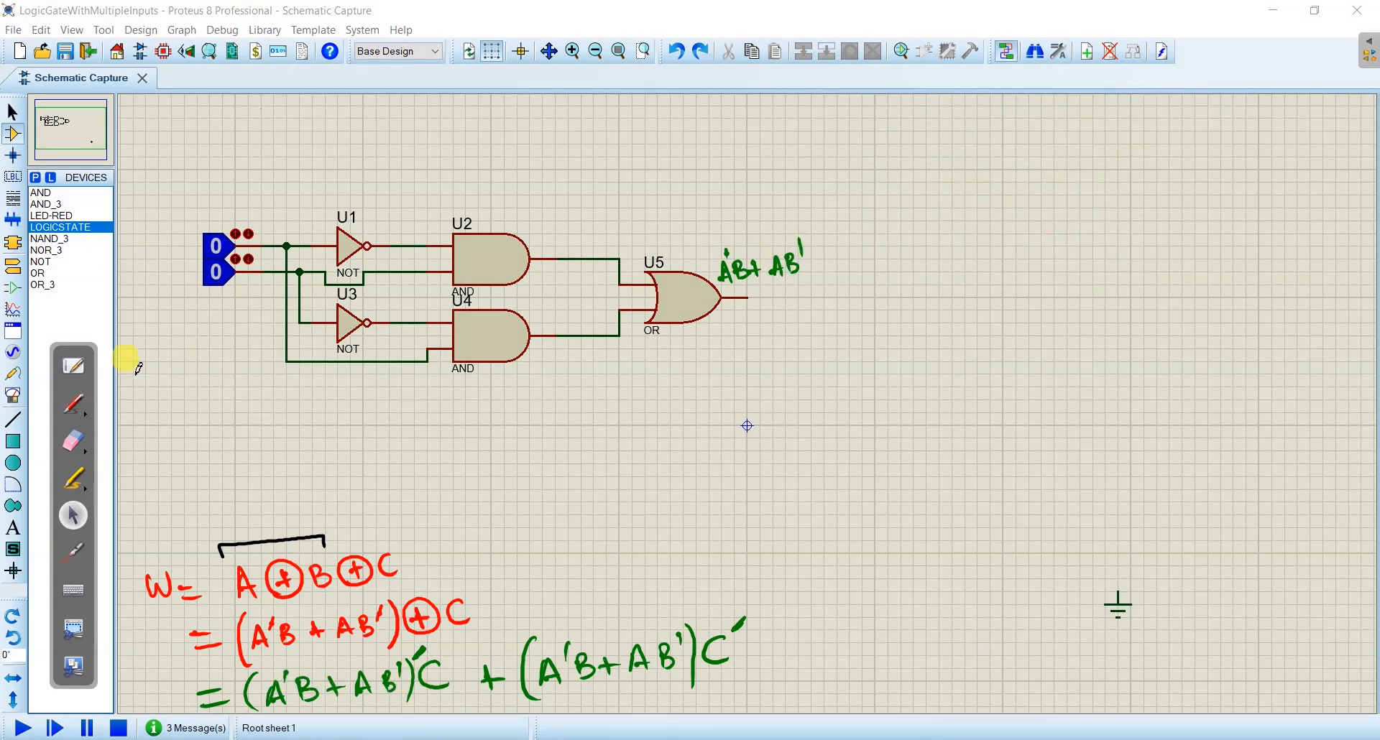
# - Place a third logic state below the other two and label the three inputs A, B and C in green
pyautogui.click(60, 227)
pyautogui.click(220, 313)
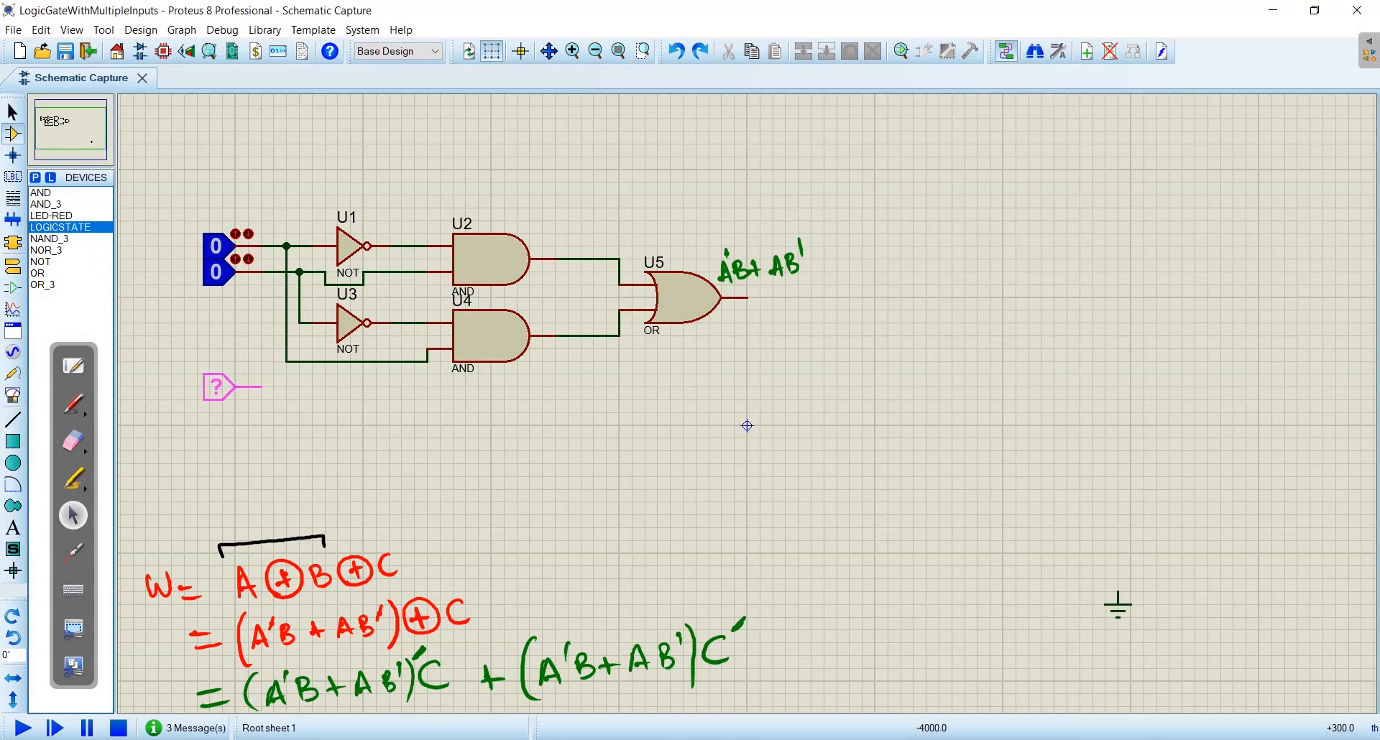
pyautogui.click(230, 387)
pyautogui.click(77, 403)
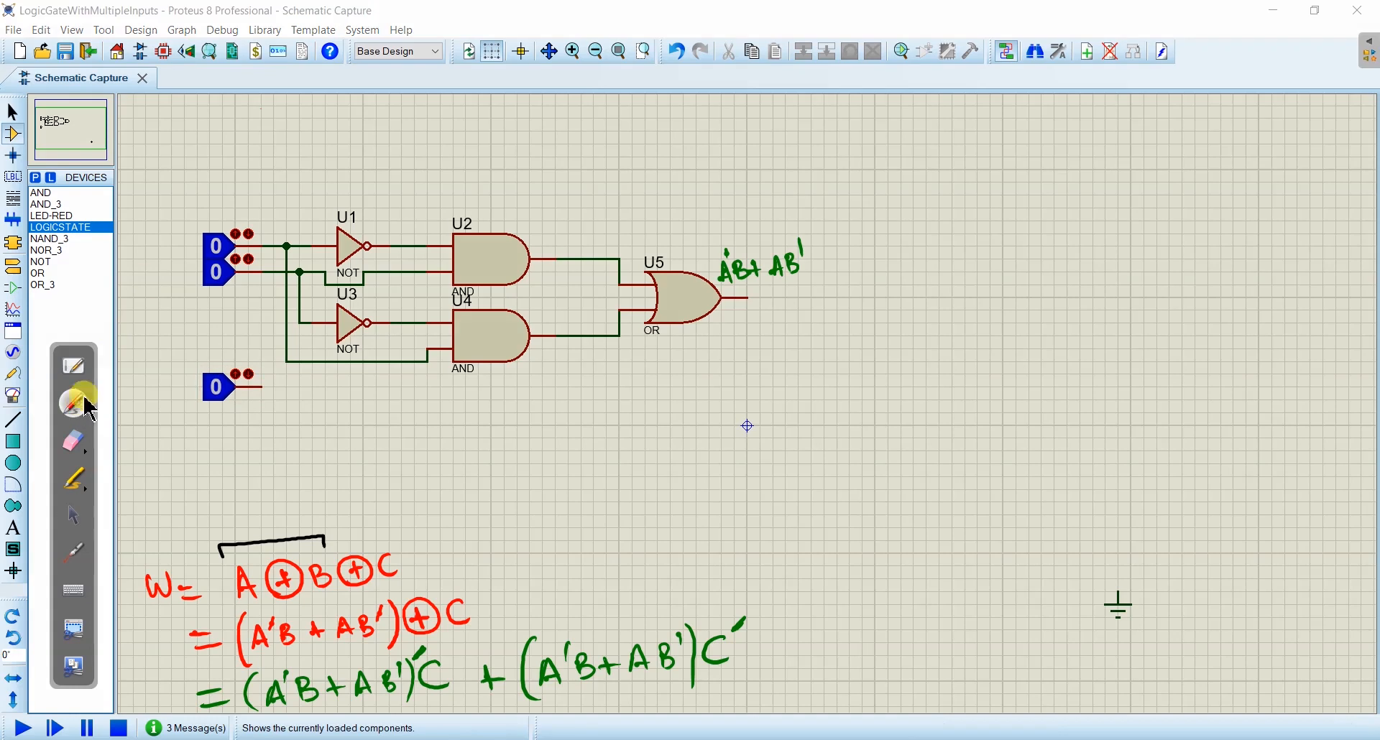
pyautogui.moveTo(179, 272); pyautogui.dragTo(185, 280)
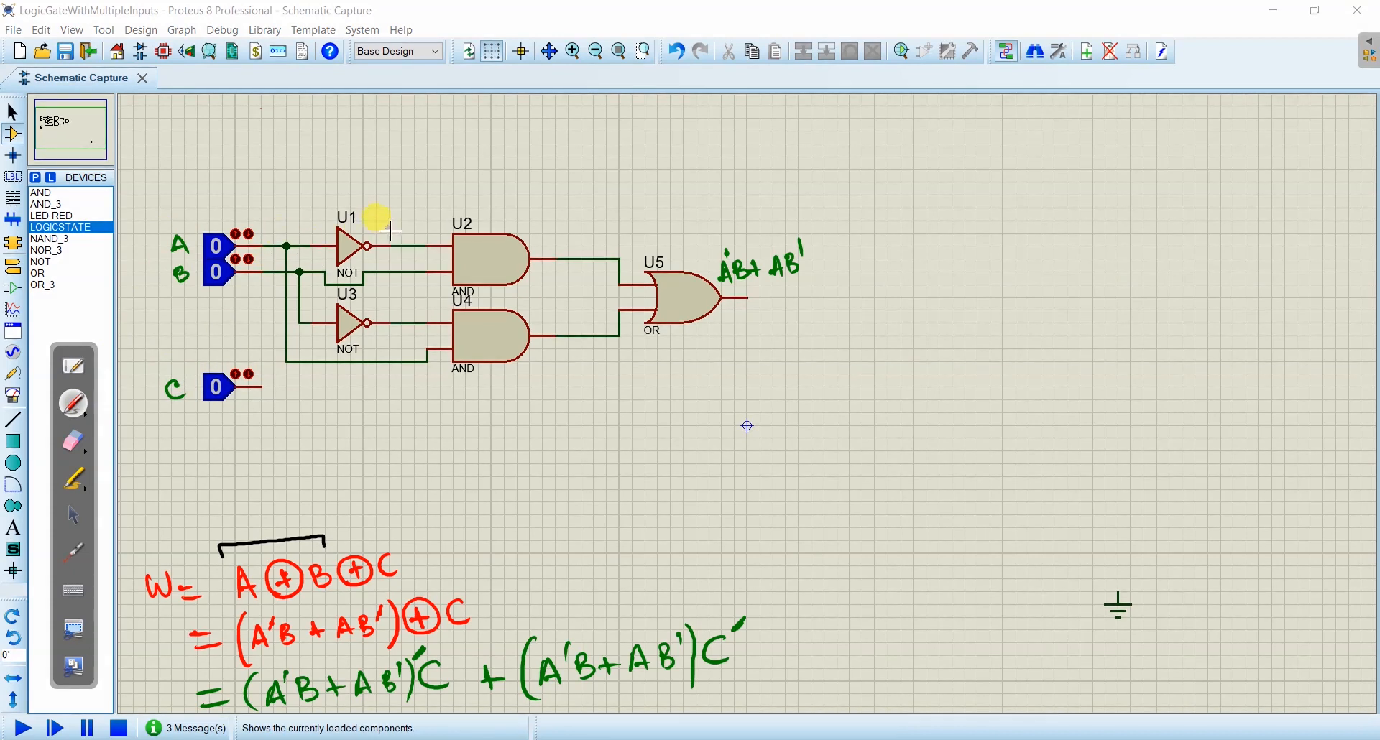
# - Label the AND gate inputs A', B, B' and A, and the AND outputs A'B and AB', in green handwriting
pyautogui.moveTo(383, 225)
pyautogui.mouseDown()
pyautogui.moveTo(391, 231)
pyautogui.moveTo(393, 216)
pyautogui.mouseUp()
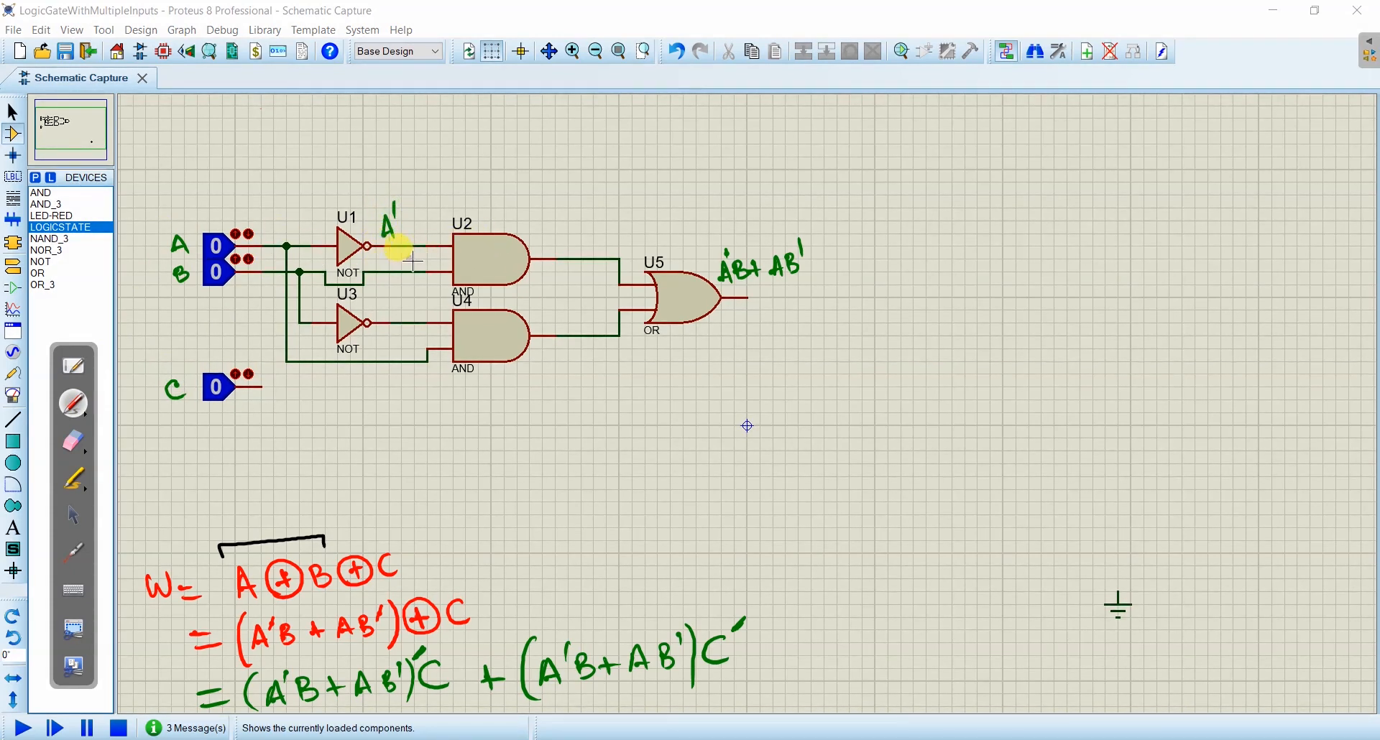
pyautogui.moveTo(412, 266); pyautogui.dragTo(412, 272)
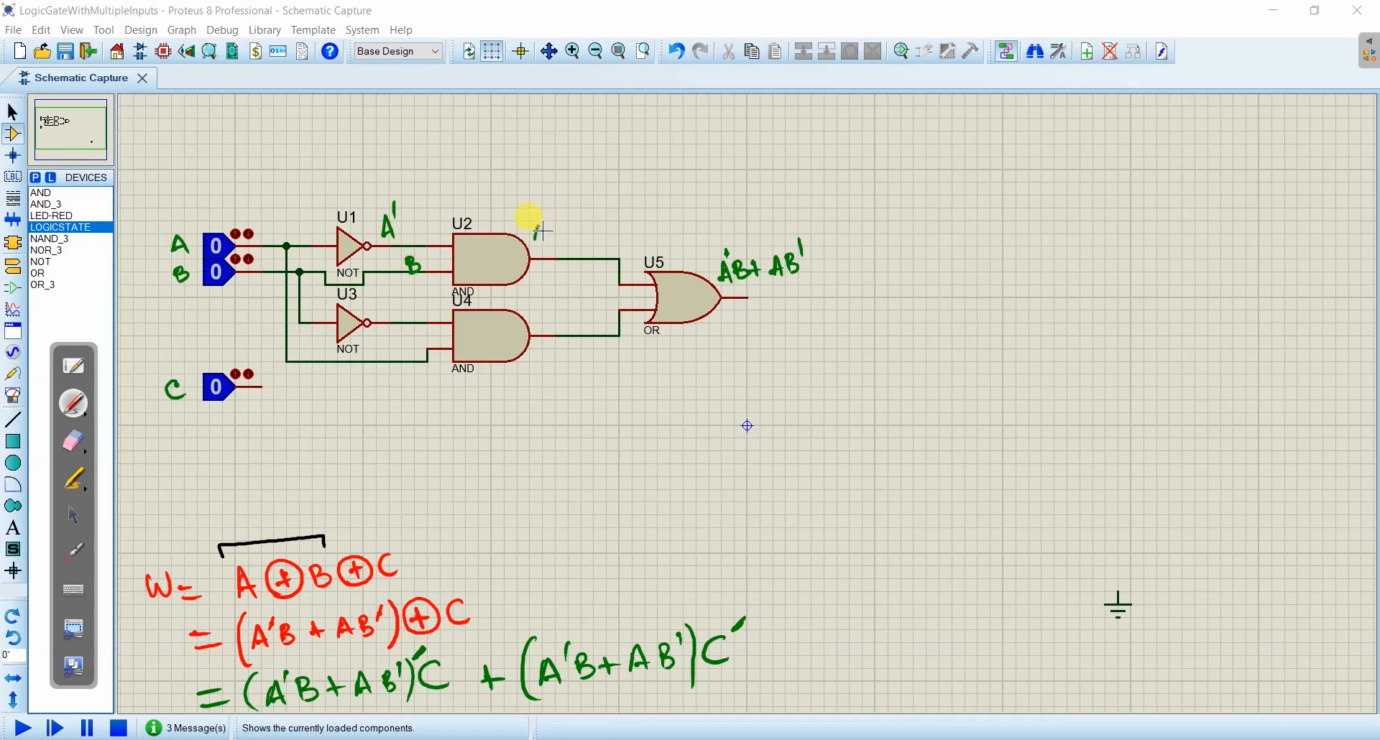
pyautogui.moveTo(551, 204); pyautogui.dragTo(562, 239)
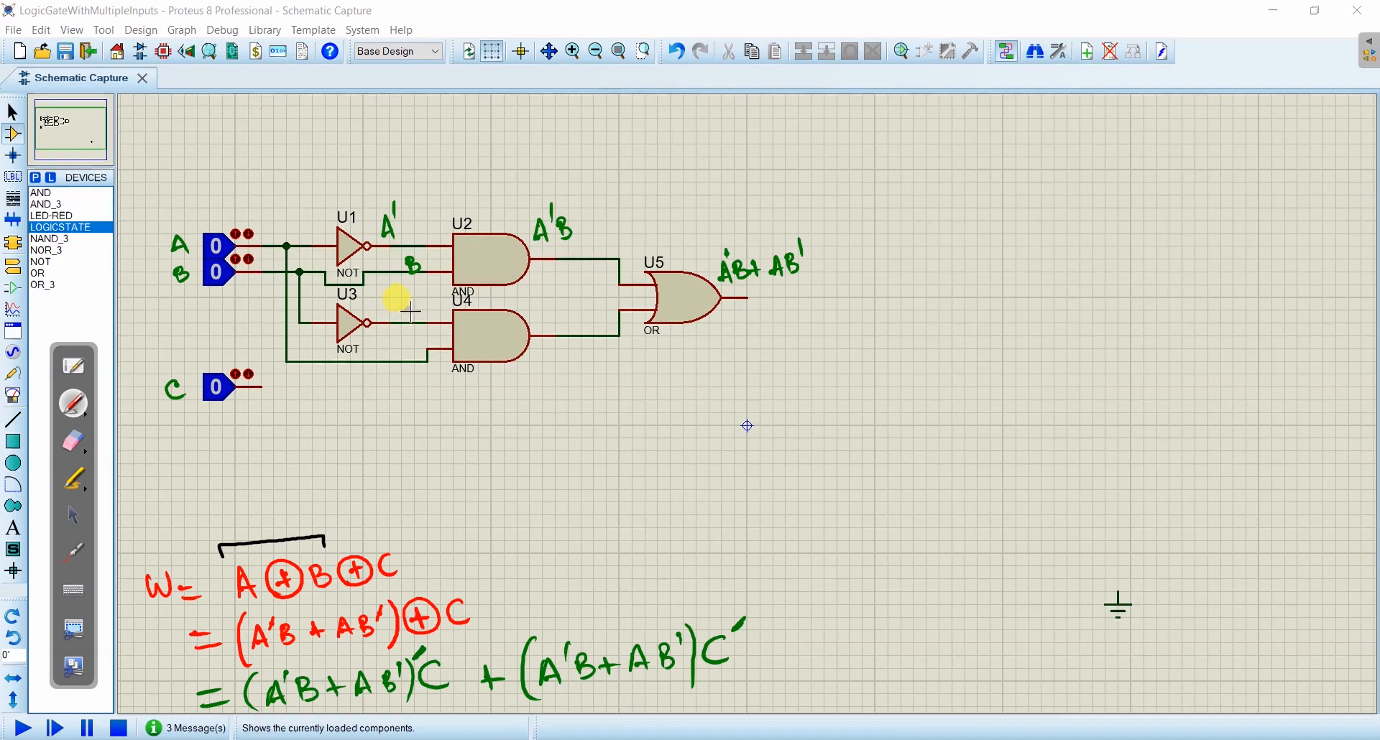
pyautogui.moveTo(424, 293); pyautogui.dragTo(422, 305)
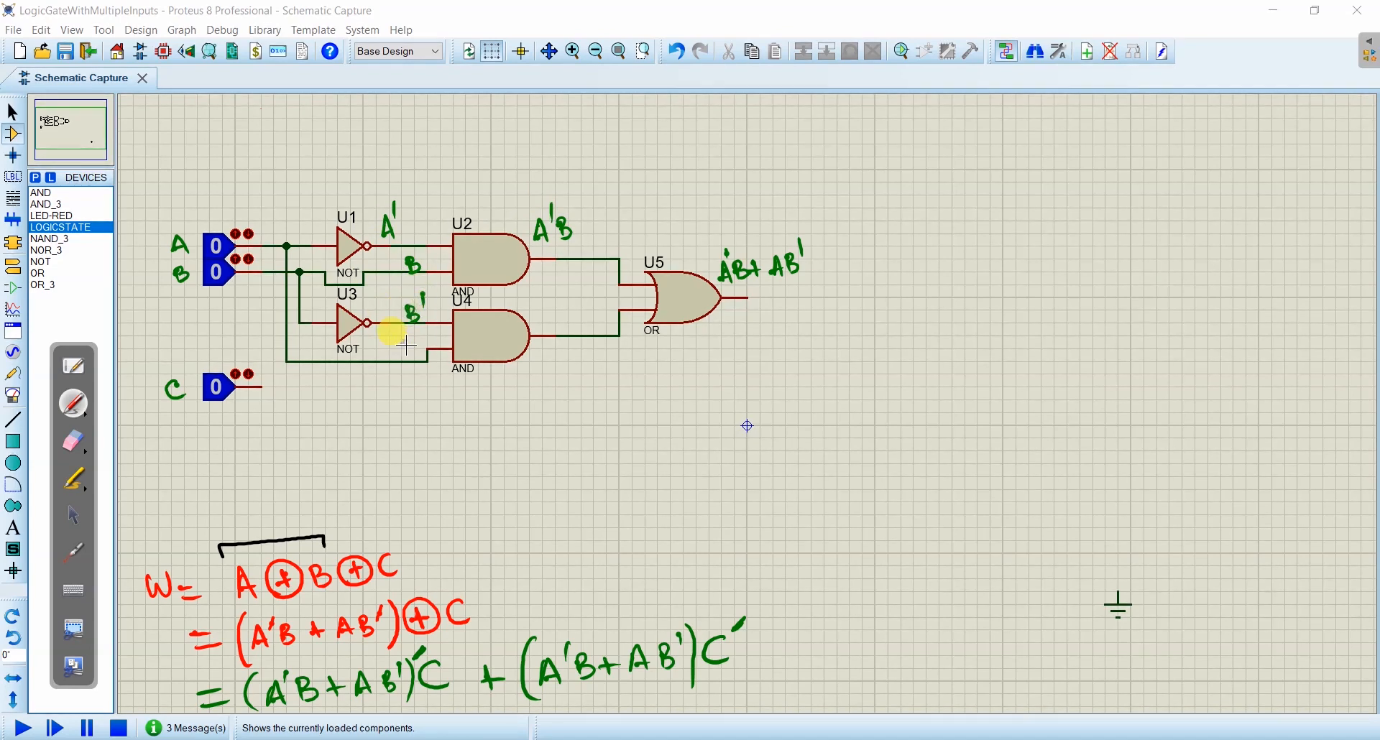
pyautogui.moveTo(408, 355); pyautogui.dragTo(411, 351)
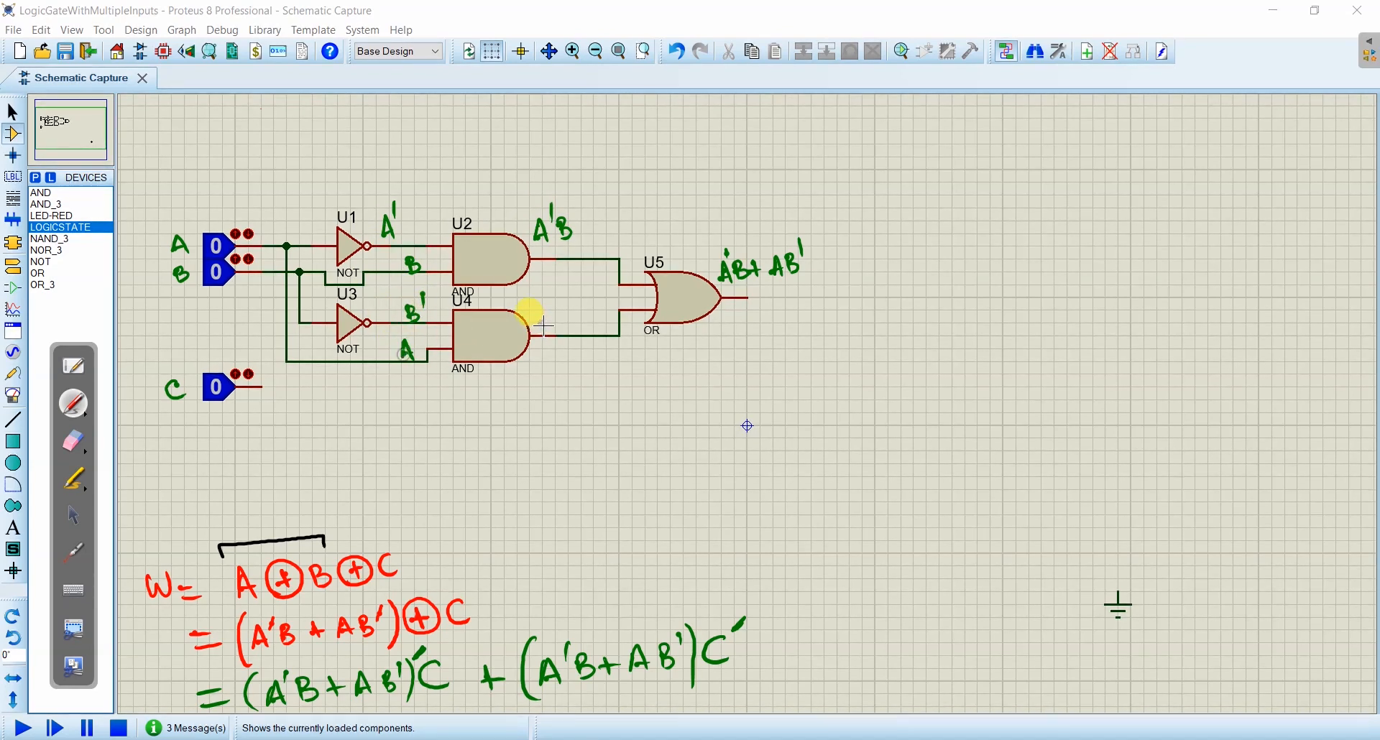
pyautogui.moveTo(537, 330); pyautogui.dragTo(549, 330)
pyautogui.moveTo(539, 325); pyautogui.dragTo(564, 311)
# - Place a NOT gate after OR gate U5 and wire the OR output to its input
pyautogui.click(74, 515)
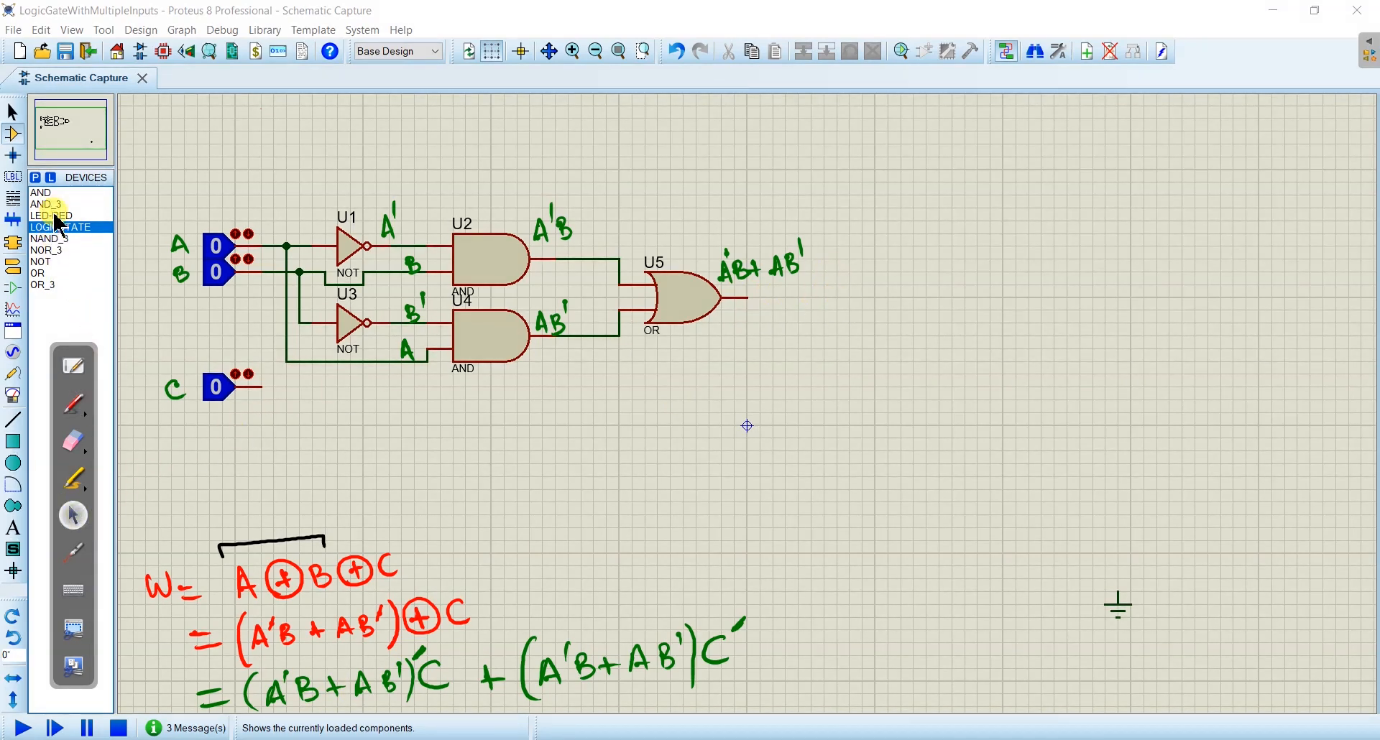
pyautogui.click(40, 261)
pyautogui.click(832, 298)
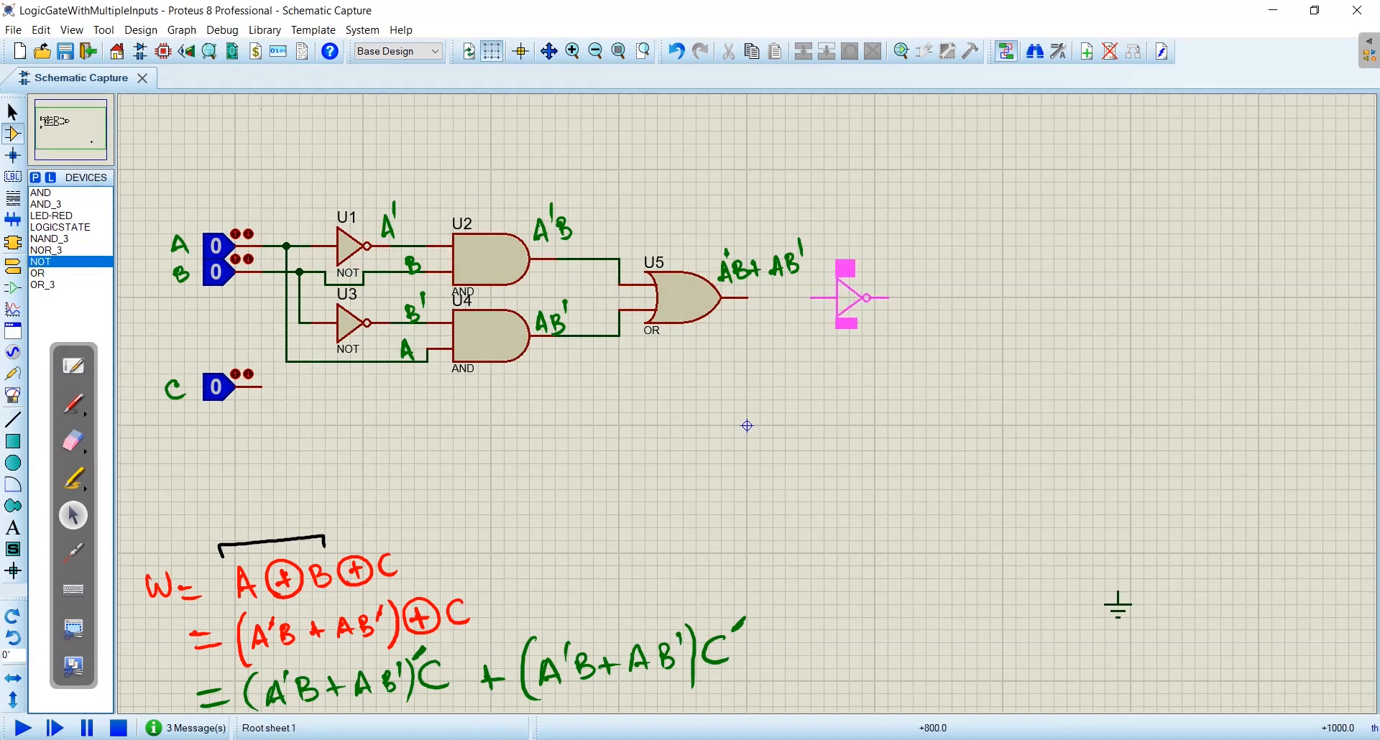
pyautogui.click(851, 297)
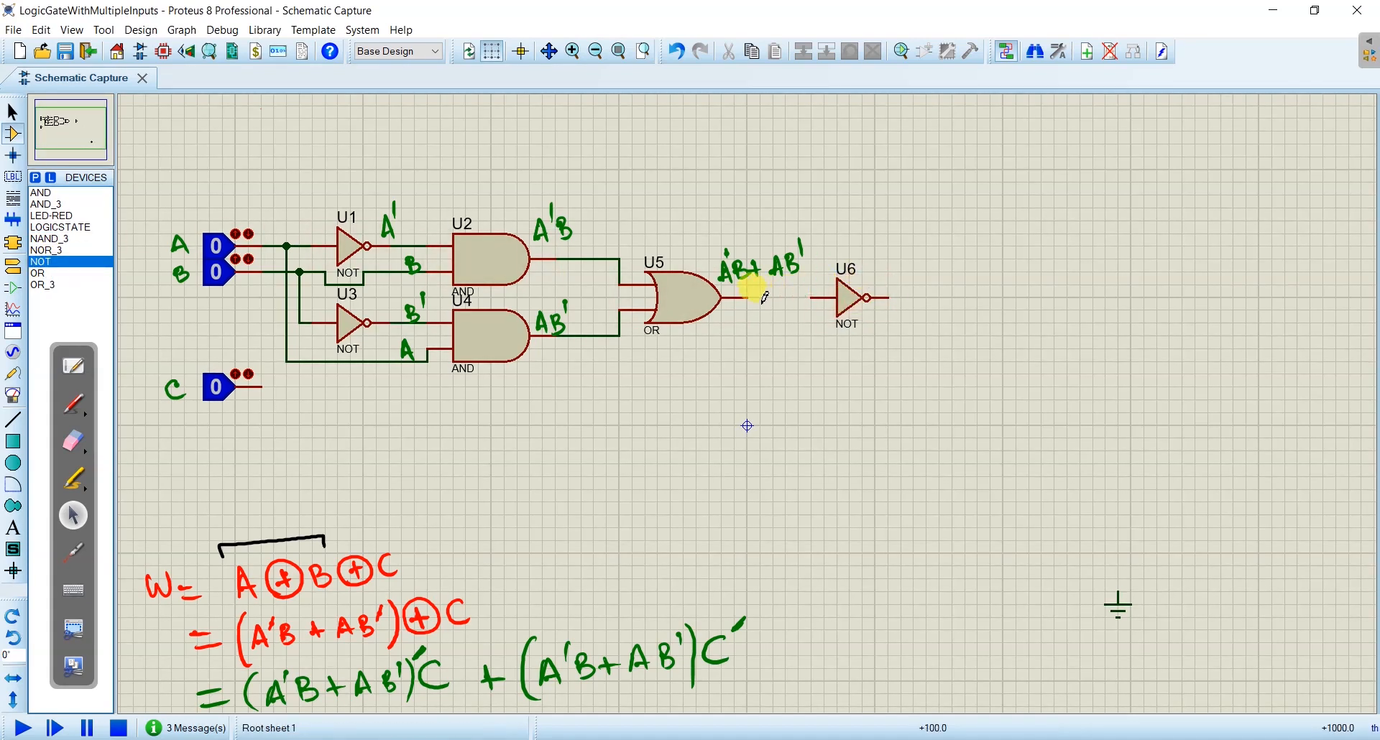
pyautogui.click(747, 297)
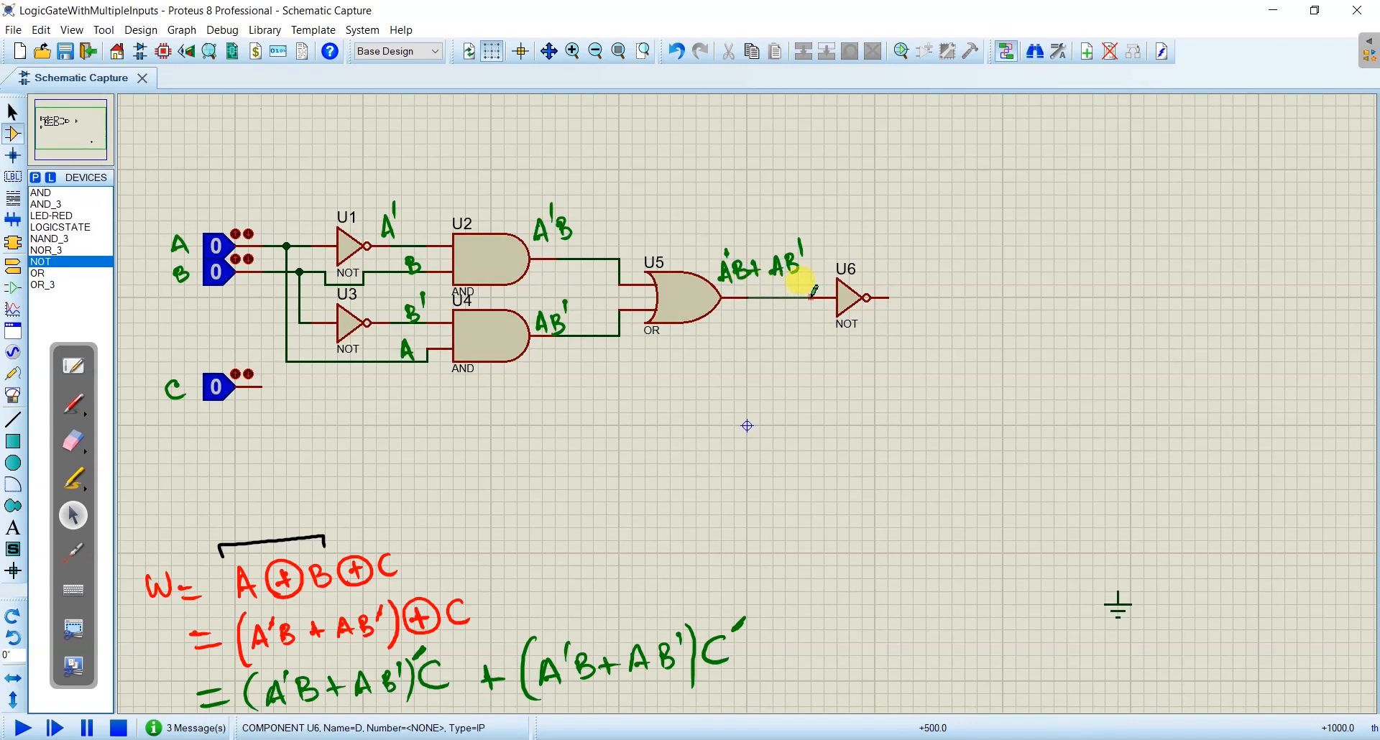
pyautogui.click(836, 298)
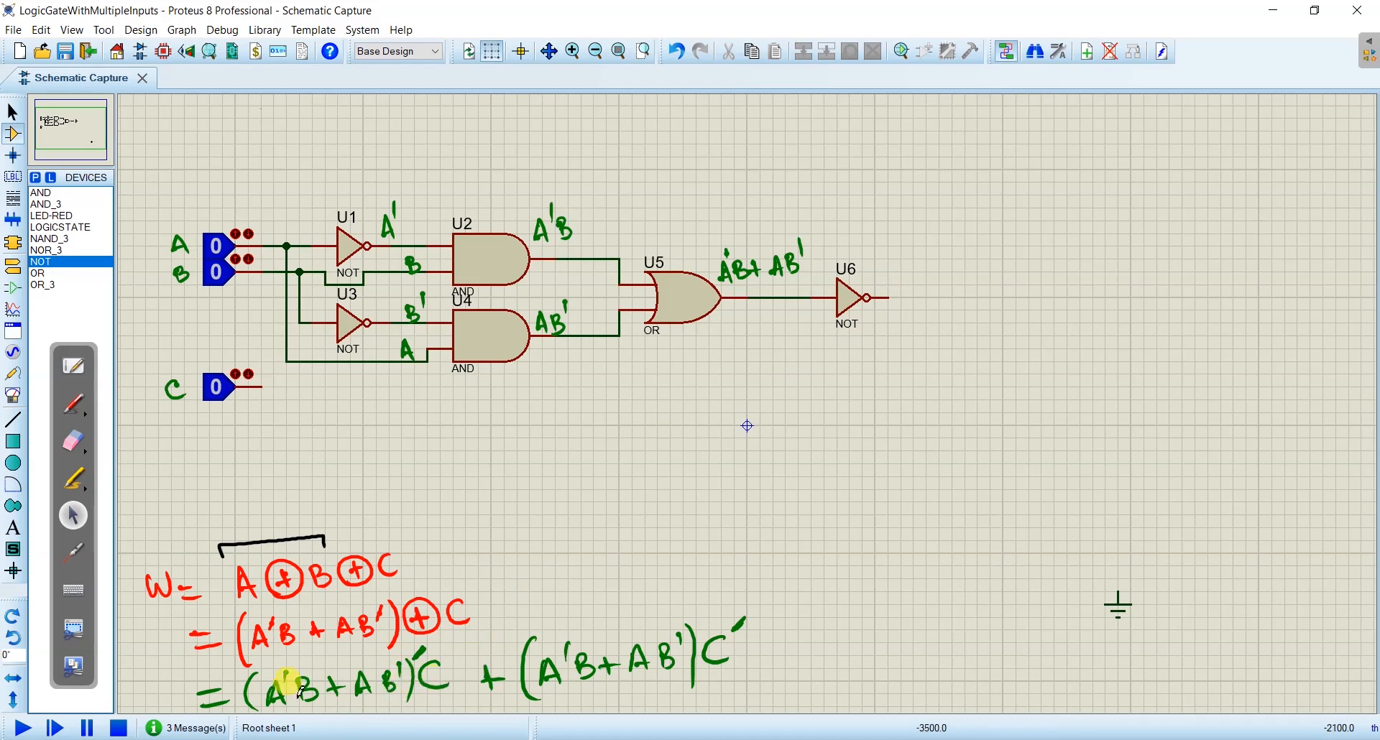
# - Write (A'B + AB')' in green at the output of NOT gate U6
pyautogui.click(74, 404)
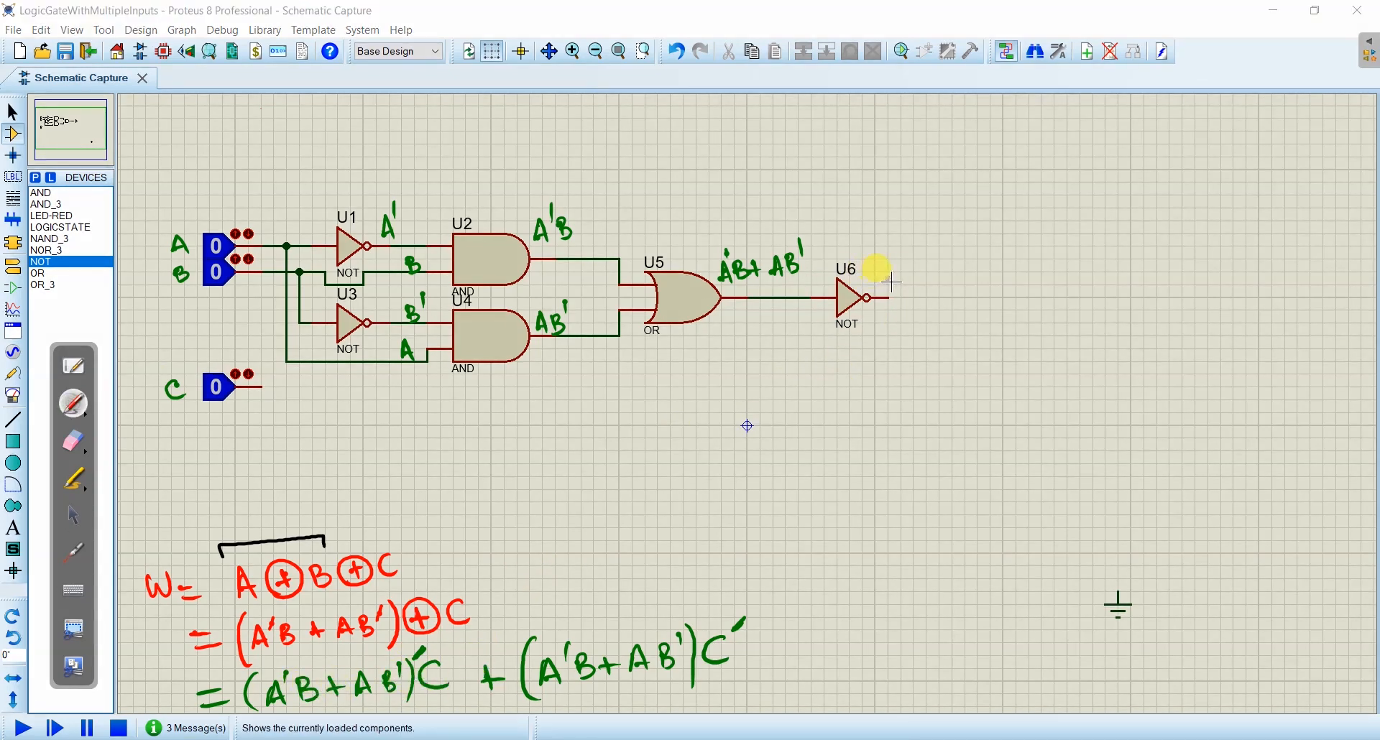
pyautogui.moveTo(886, 280); pyautogui.dragTo(897, 278)
pyautogui.moveTo(894, 248)
pyautogui.mouseDown()
pyautogui.moveTo(904, 278)
pyautogui.moveTo(938, 271)
pyautogui.mouseUp()
pyautogui.moveTo(947, 260); pyautogui.dragTo(955, 270)
pyautogui.moveTo(965, 257)
pyautogui.mouseDown()
pyautogui.moveTo(964, 276)
pyautogui.moveTo(983, 258)
pyautogui.moveTo(986, 284)
pyautogui.mouseUp()
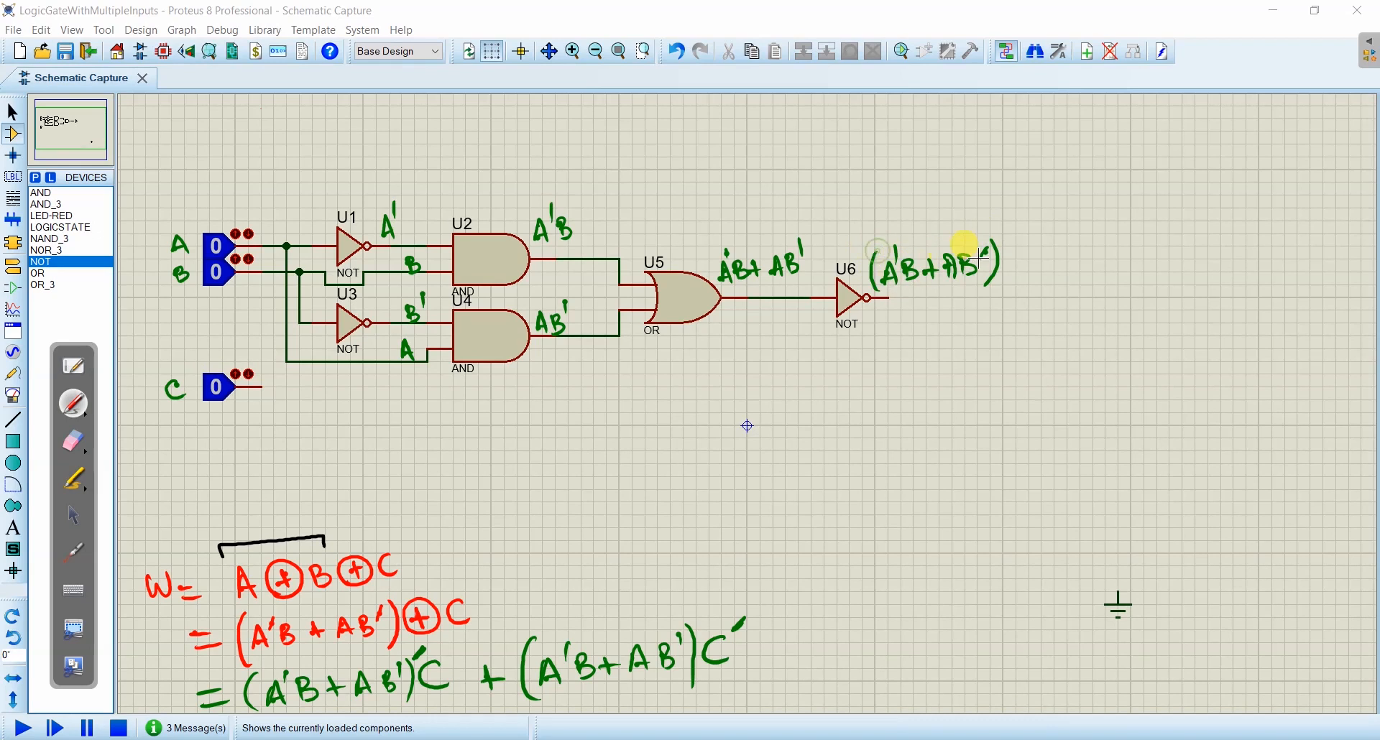
pyautogui.moveTo(1010, 230); pyautogui.dragTo(1001, 242)
# - Place an AND gate after NOT gate U6 and wire U6's output and logic state C to its two inputs
pyautogui.click(73, 515)
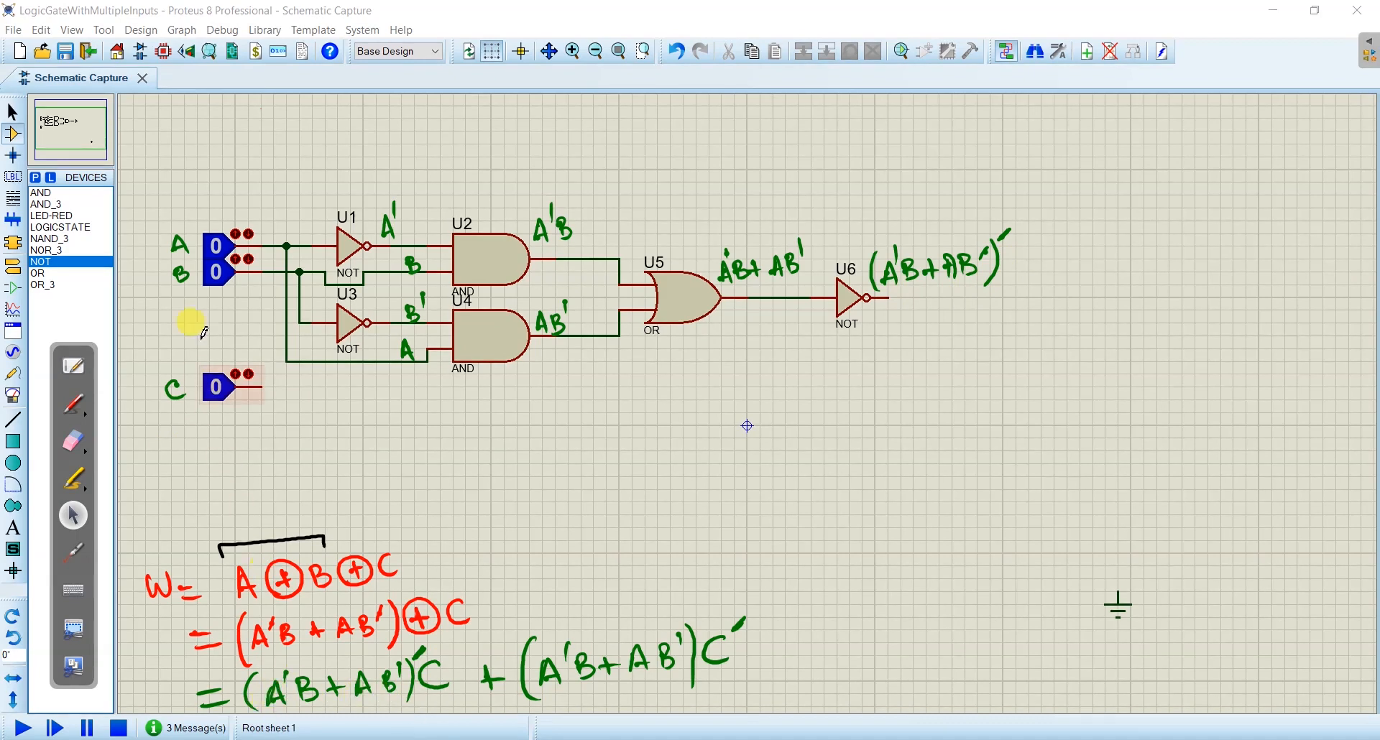
pyautogui.click(43, 194)
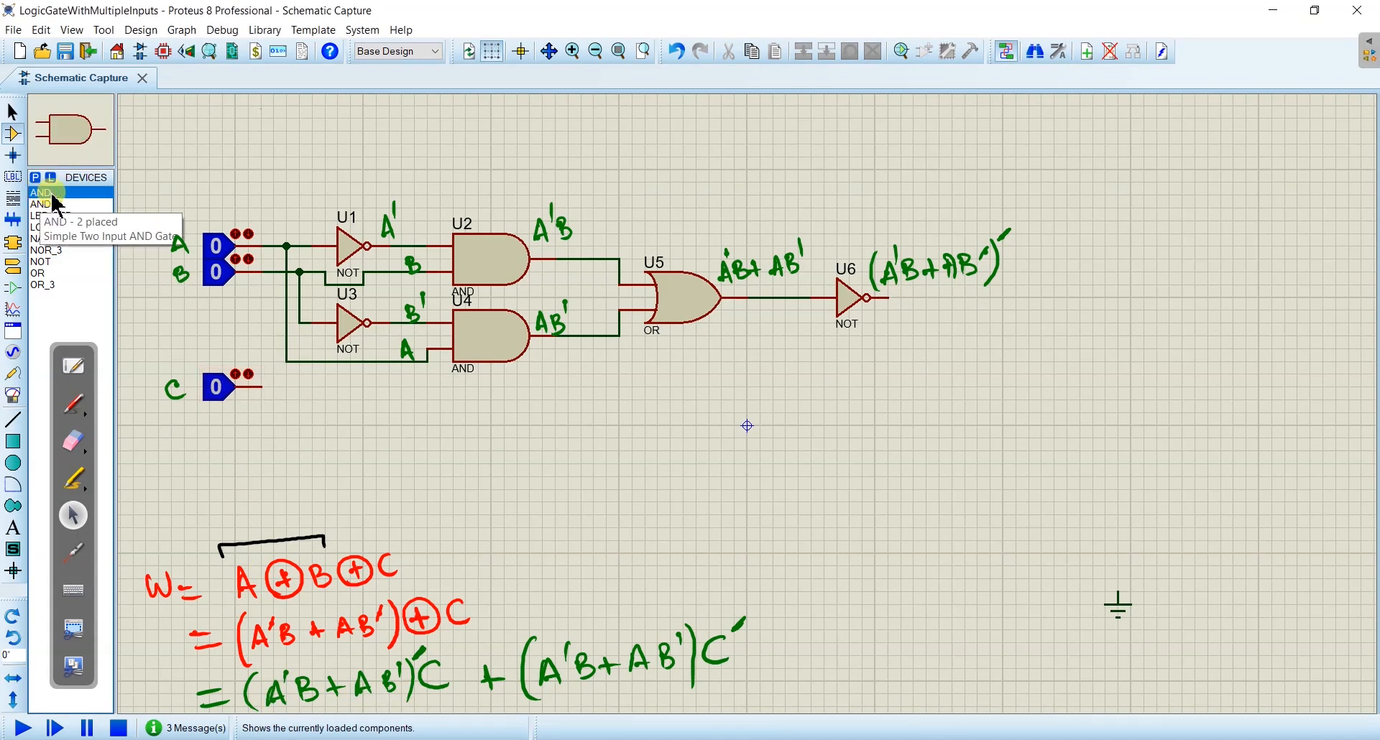
pyautogui.click(1016, 353)
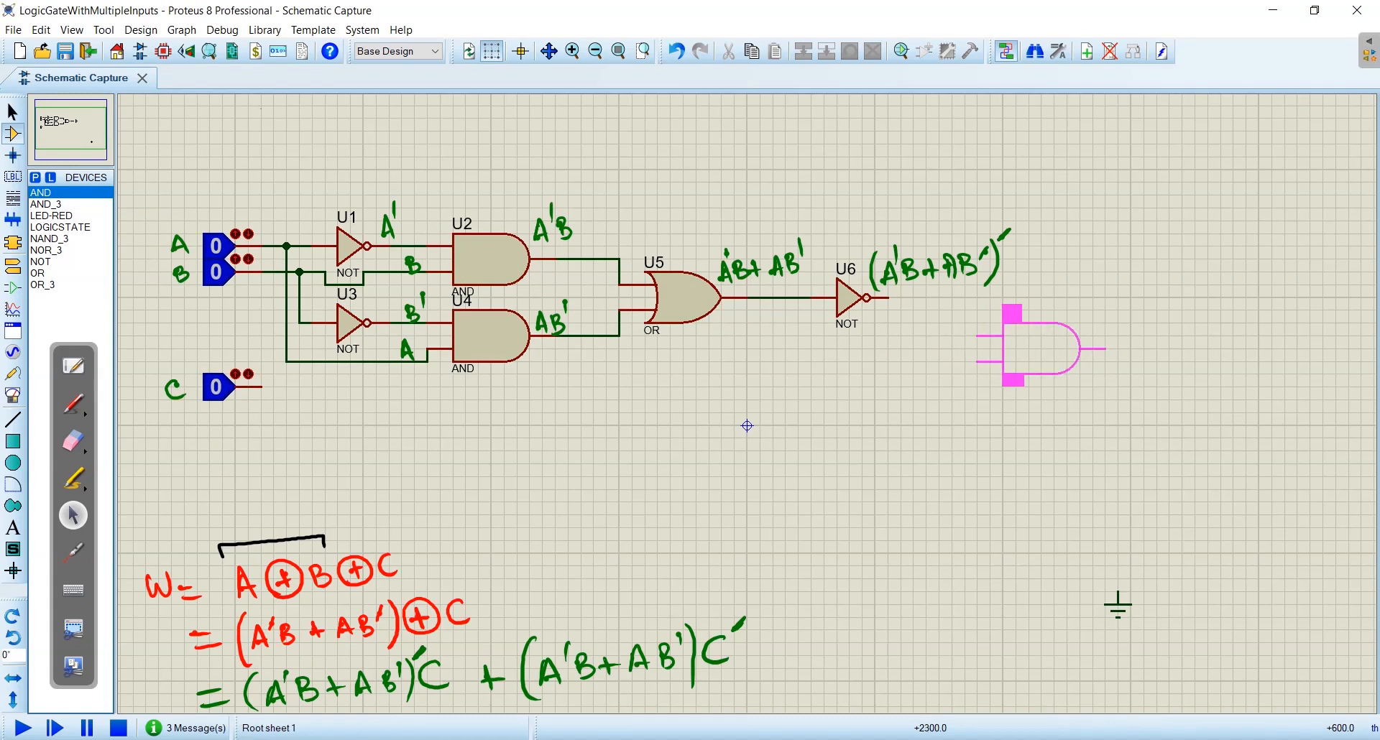
pyautogui.click(1046, 360)
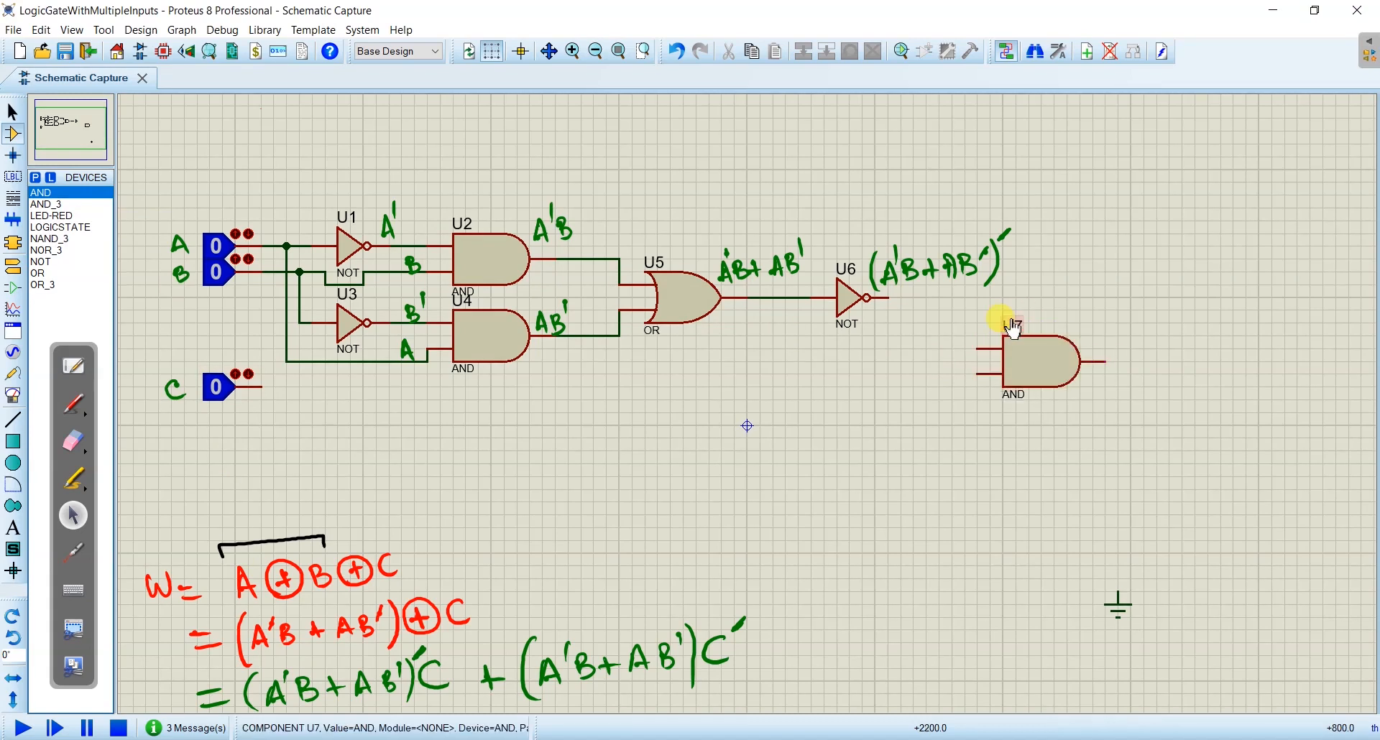
pyautogui.click(886, 297)
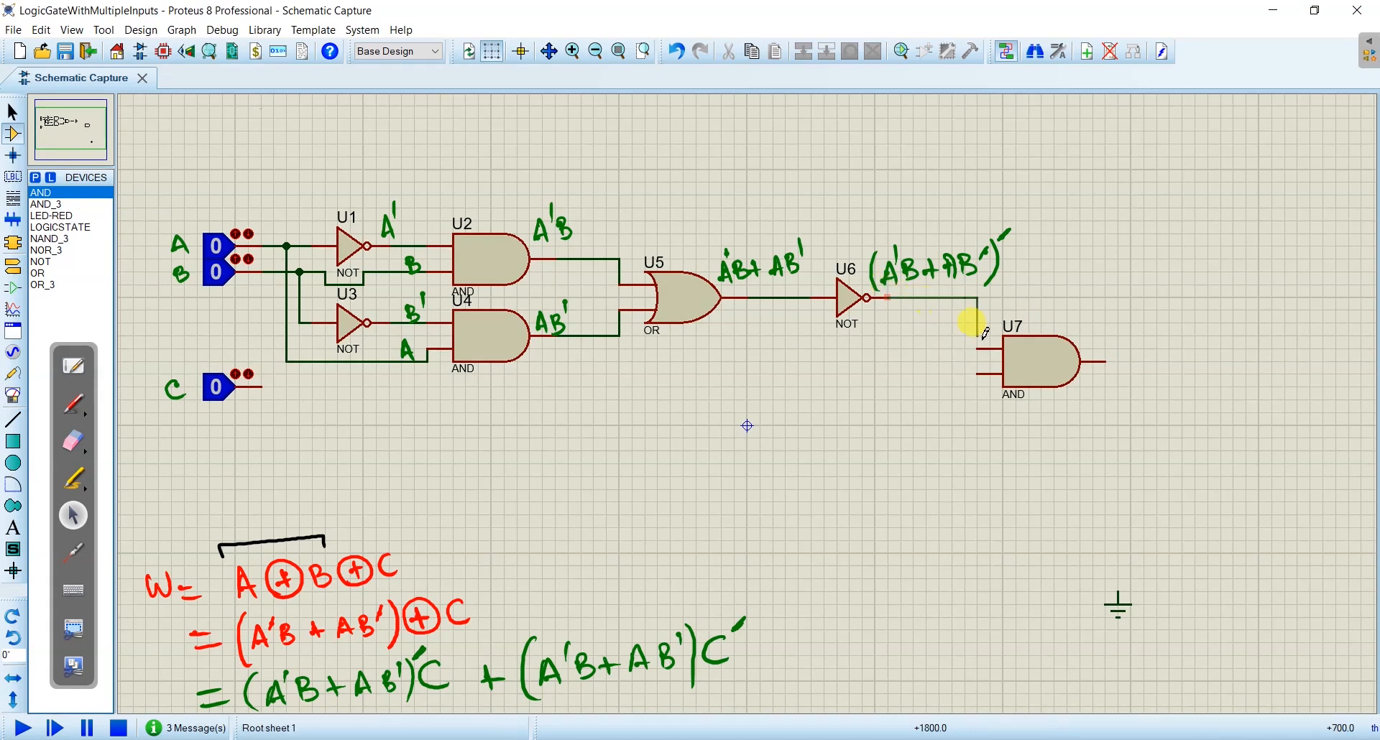
pyautogui.click(980, 349)
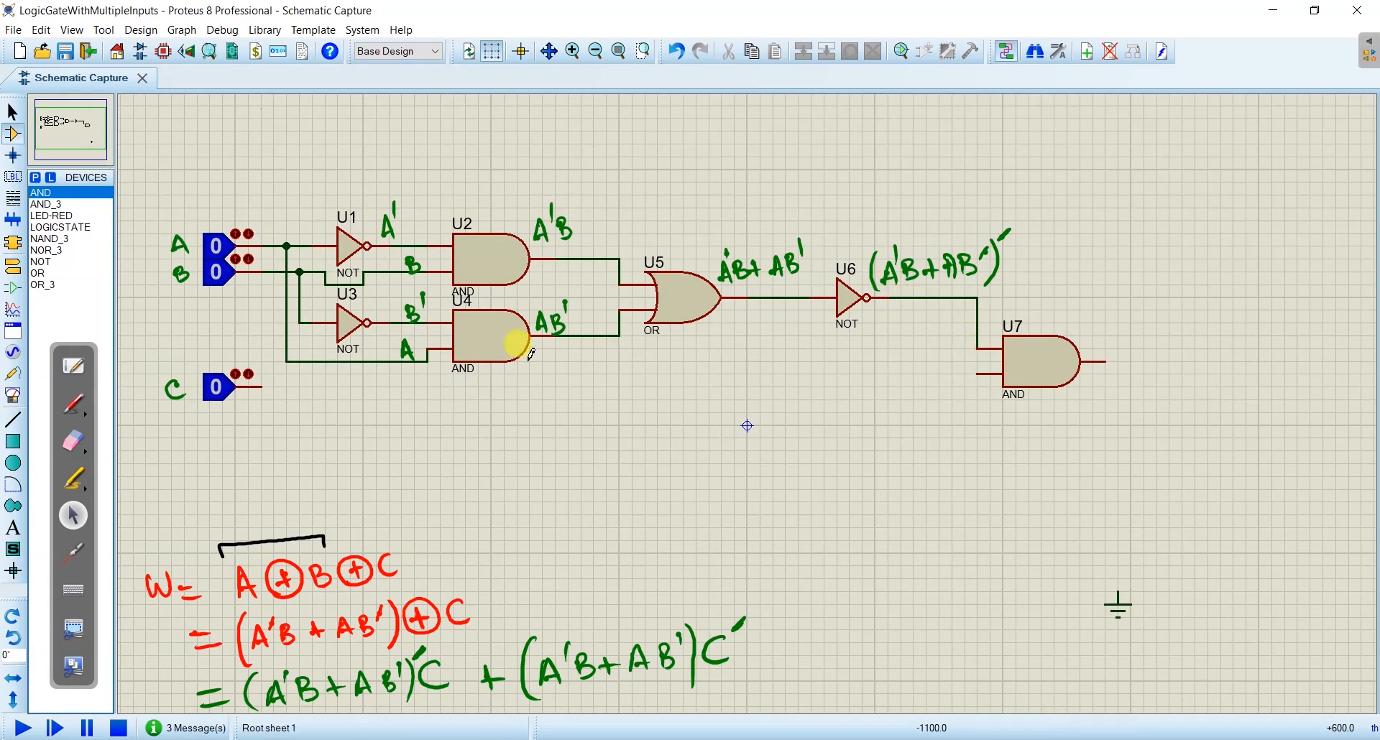
pyautogui.click(270, 385)
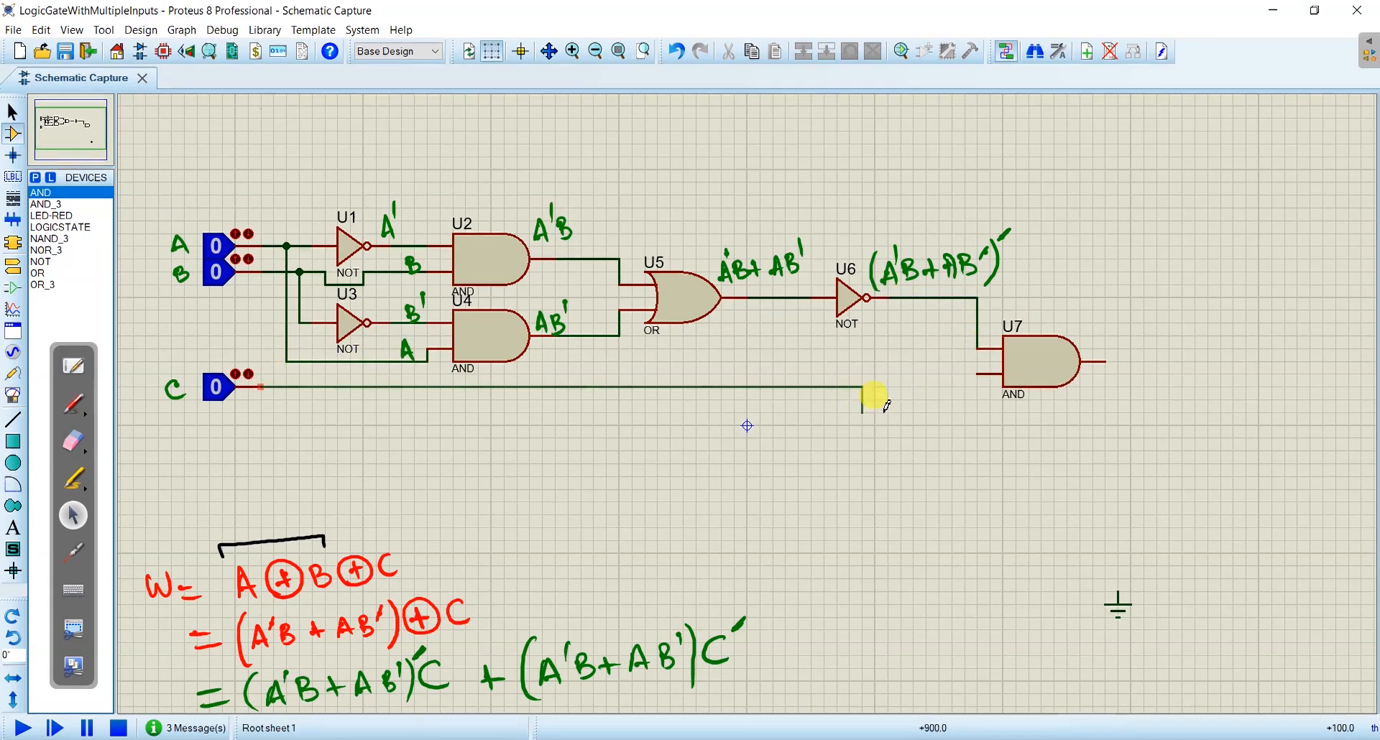
pyautogui.click(980, 373)
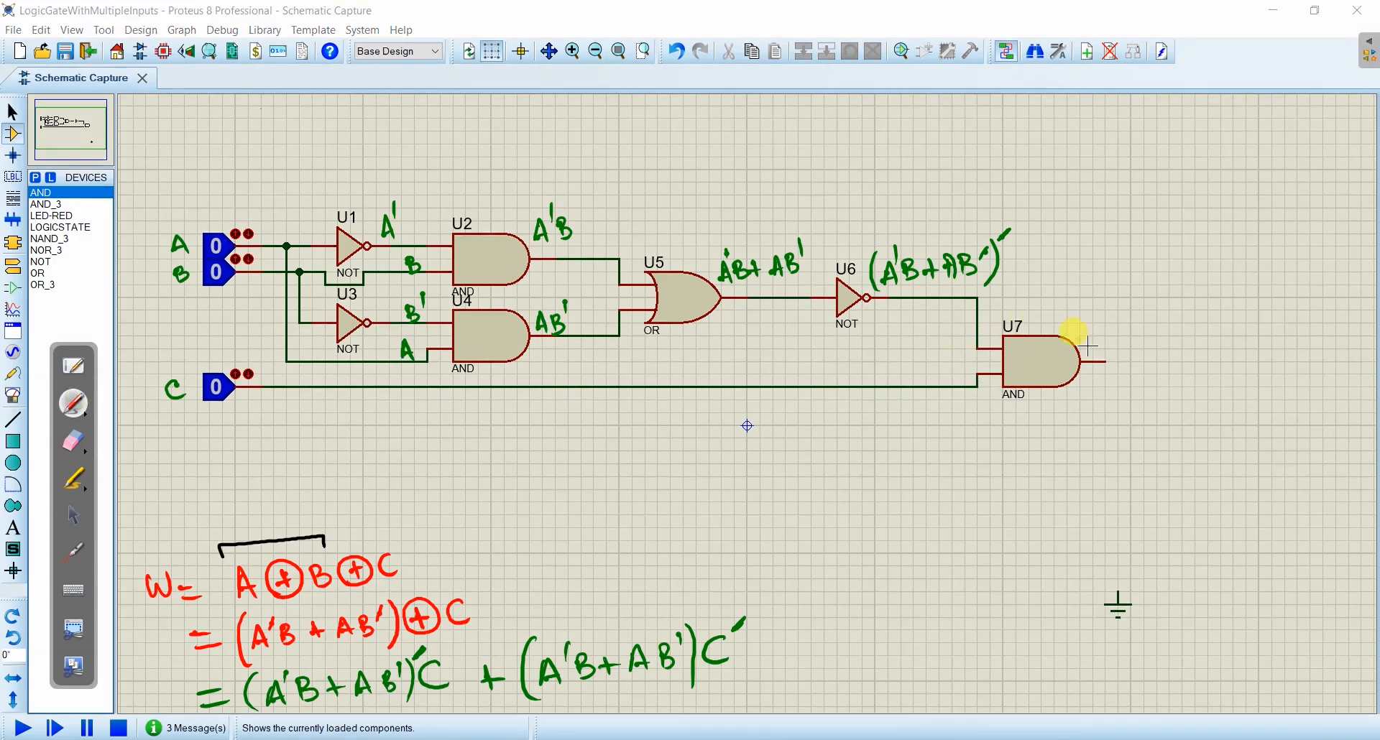
# - Write (A'B + AB')'C in green at the output of AND gate U7
pyautogui.moveTo(1096, 334)
pyautogui.mouseDown()
pyautogui.moveTo(1102, 309)
pyautogui.moveTo(1175, 316)
pyautogui.moveTo(1171, 330)
pyautogui.mouseUp()
pyautogui.moveTo(1187, 294); pyautogui.dragTo(1187, 332)
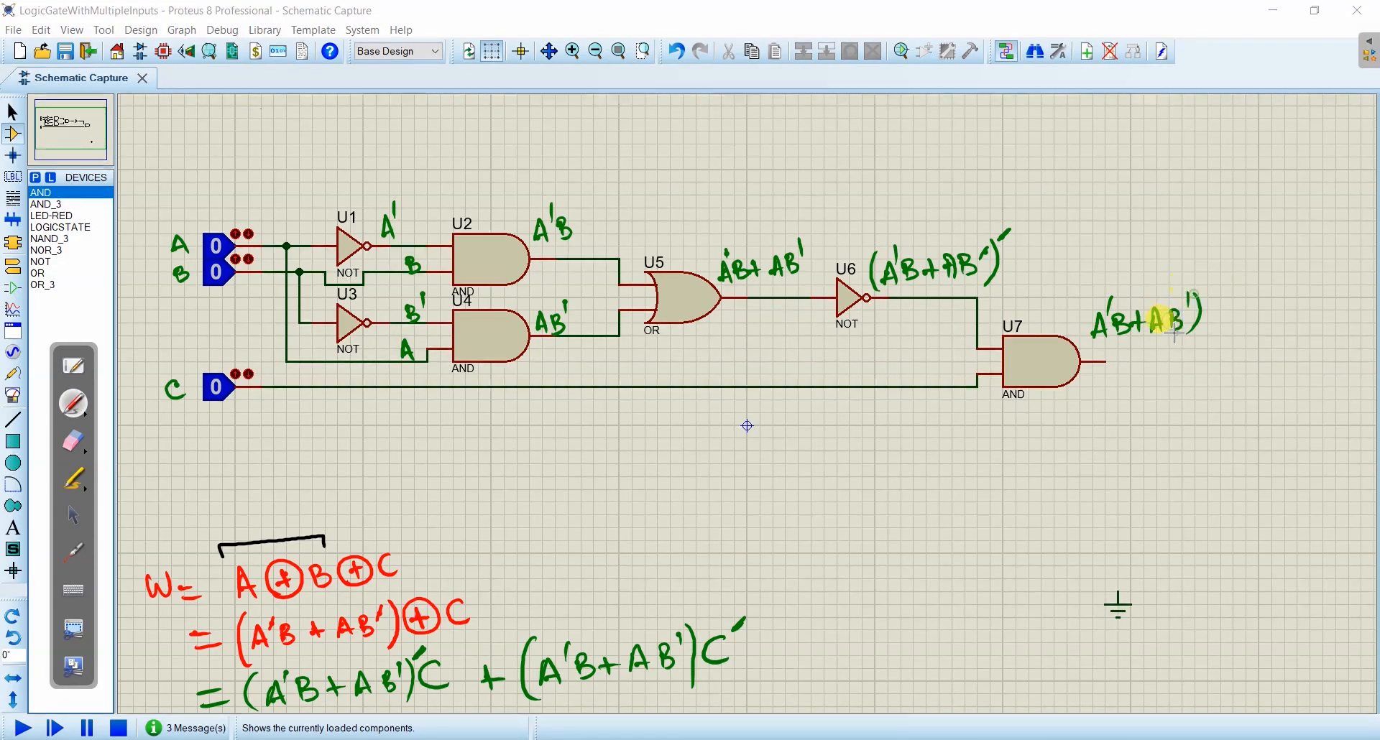
pyautogui.moveTo(1089, 304); pyautogui.dragTo(1093, 343)
pyautogui.moveTo(1216, 287); pyautogui.dragTo(1236, 324)
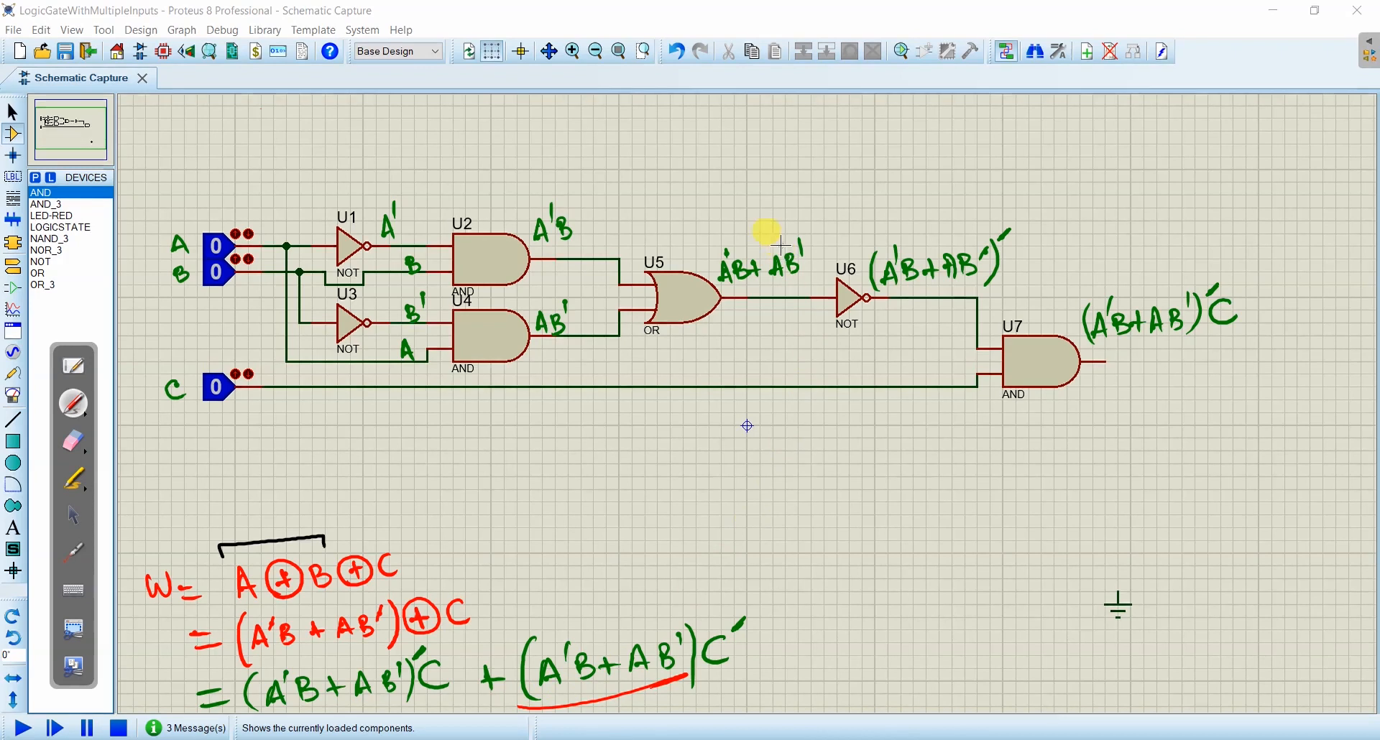
# - In red, tick the A'B + AB' output of OR gate U5 and underline (A'B + AB') and C' in the equation's second term
pyautogui.moveTo(744, 207); pyautogui.dragTo(785, 174)
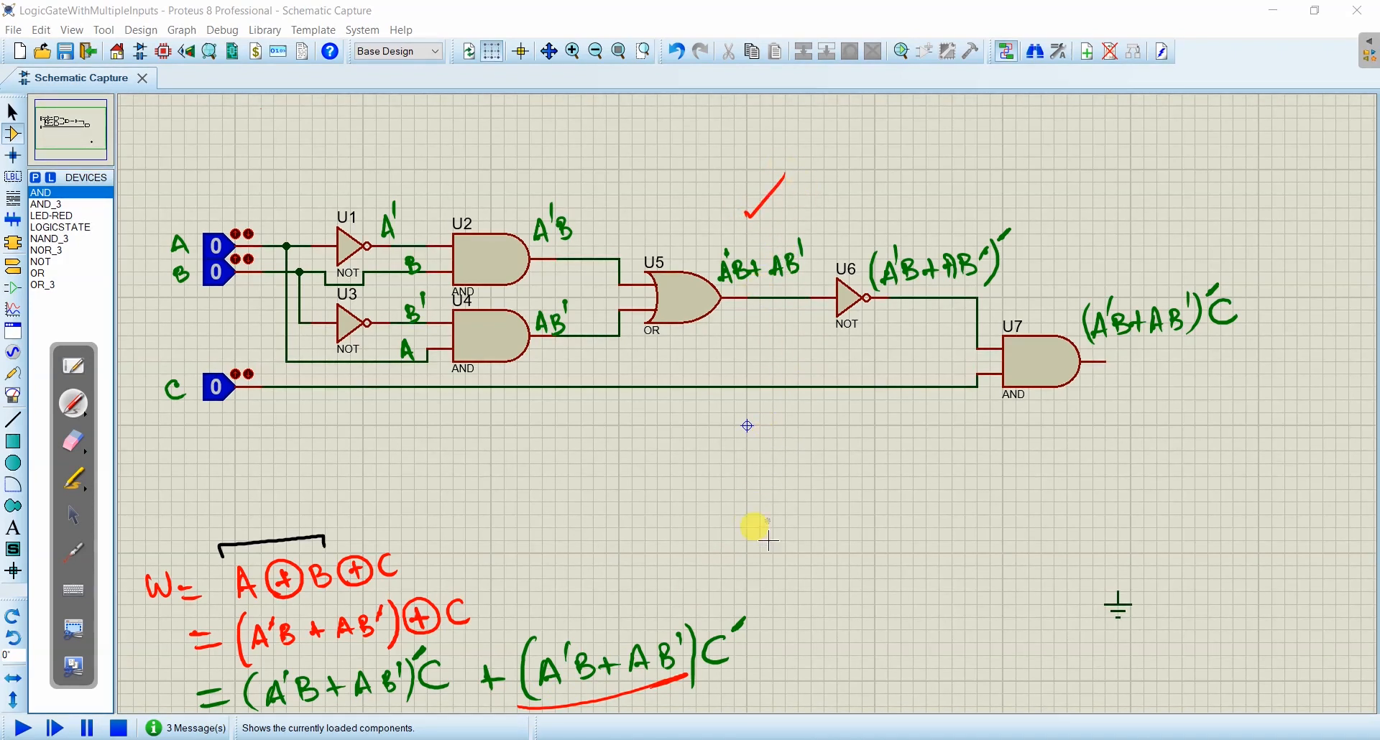
pyautogui.moveTo(737, 620); pyautogui.dragTo(730, 638)
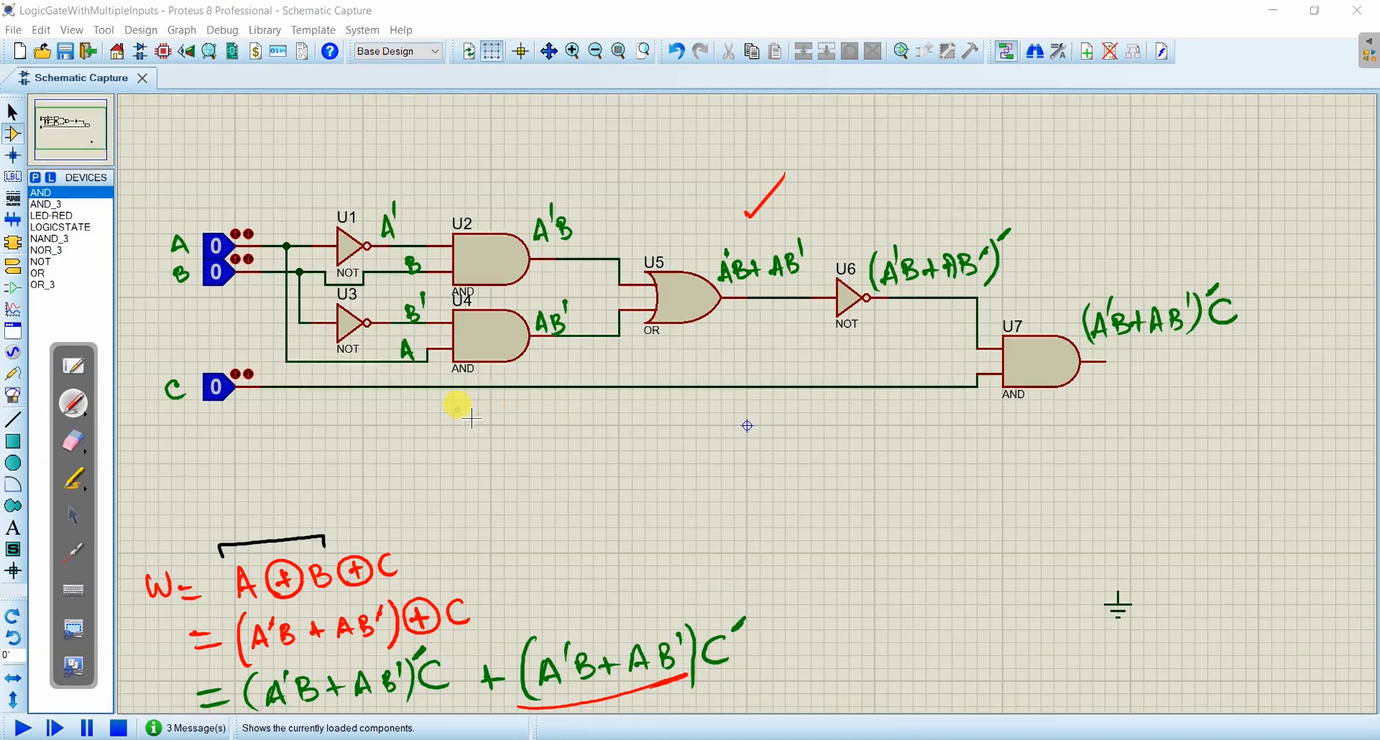
pyautogui.moveTo(758, 662); pyautogui.dragTo(719, 676)
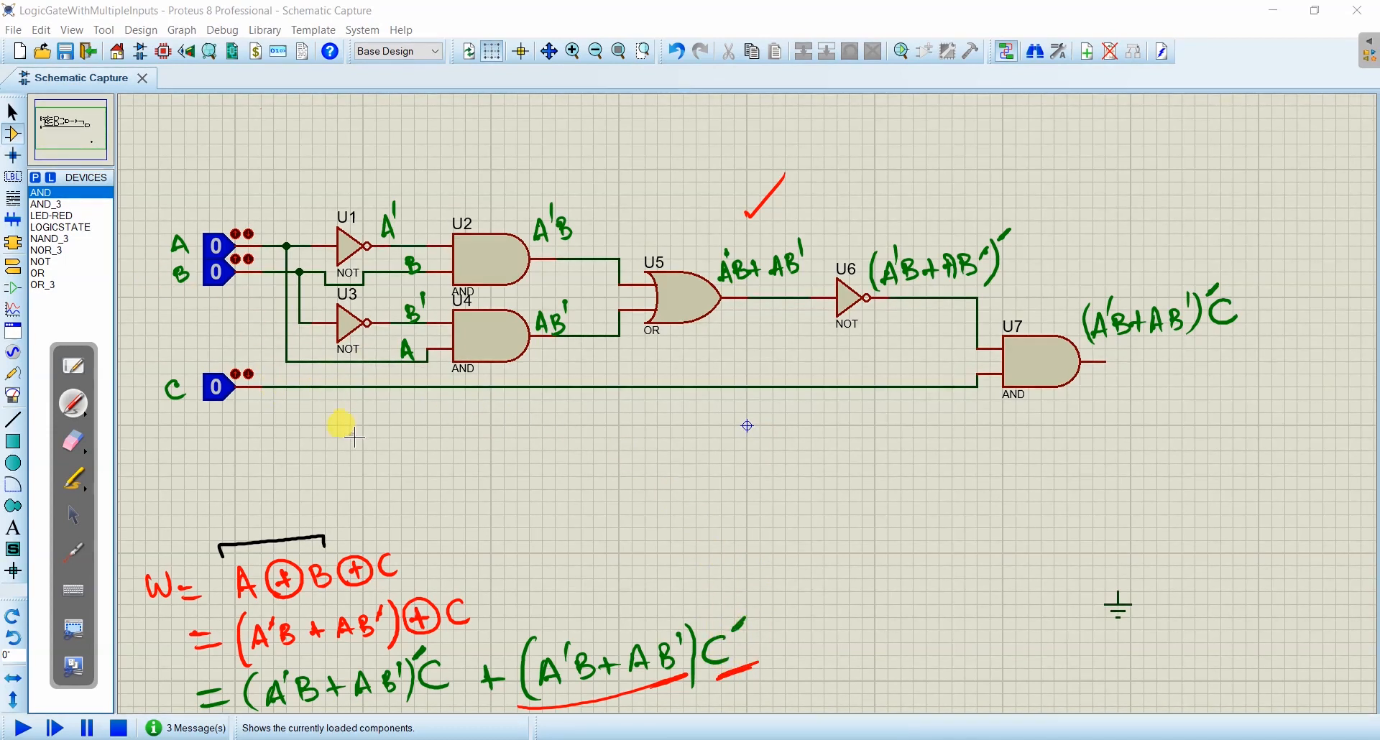
# - Place a NOT gate below the C line and wire its input to that line
pyautogui.click(36, 261)
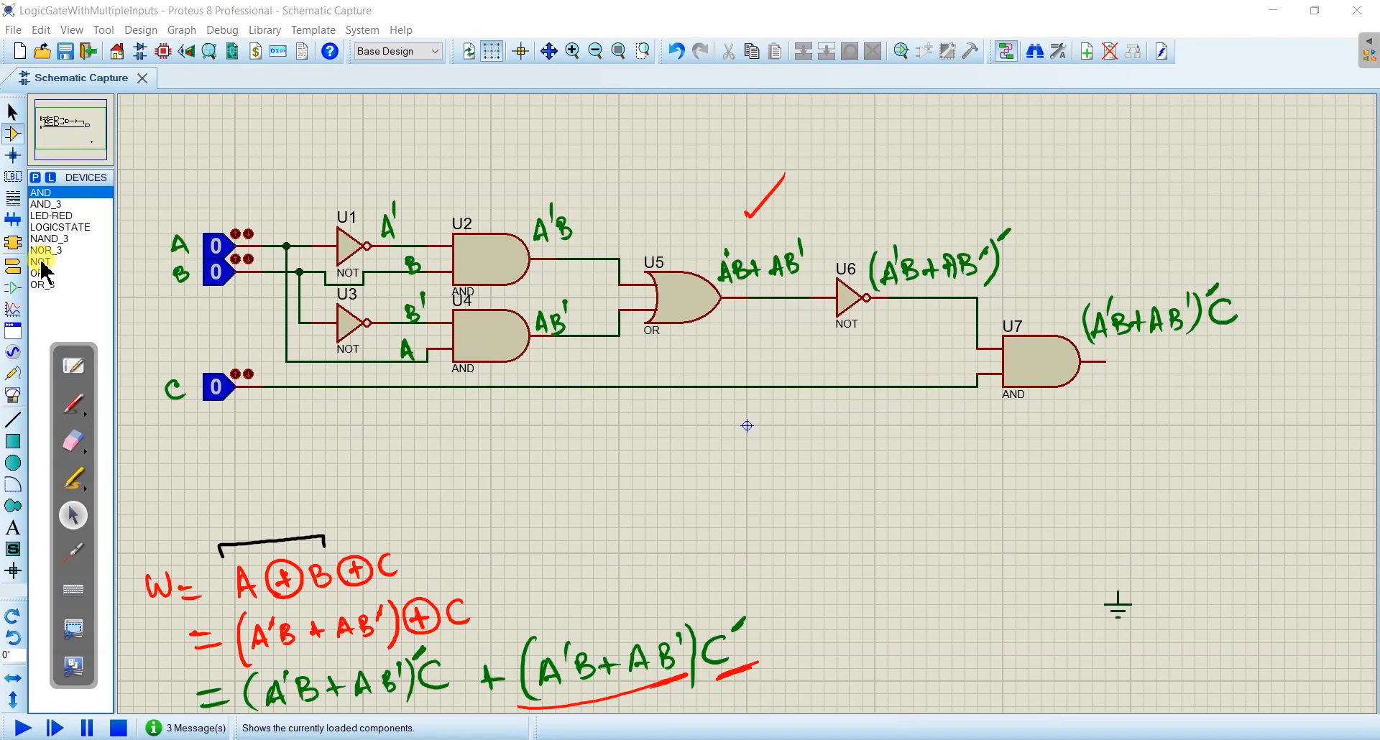
pyautogui.click(41, 266)
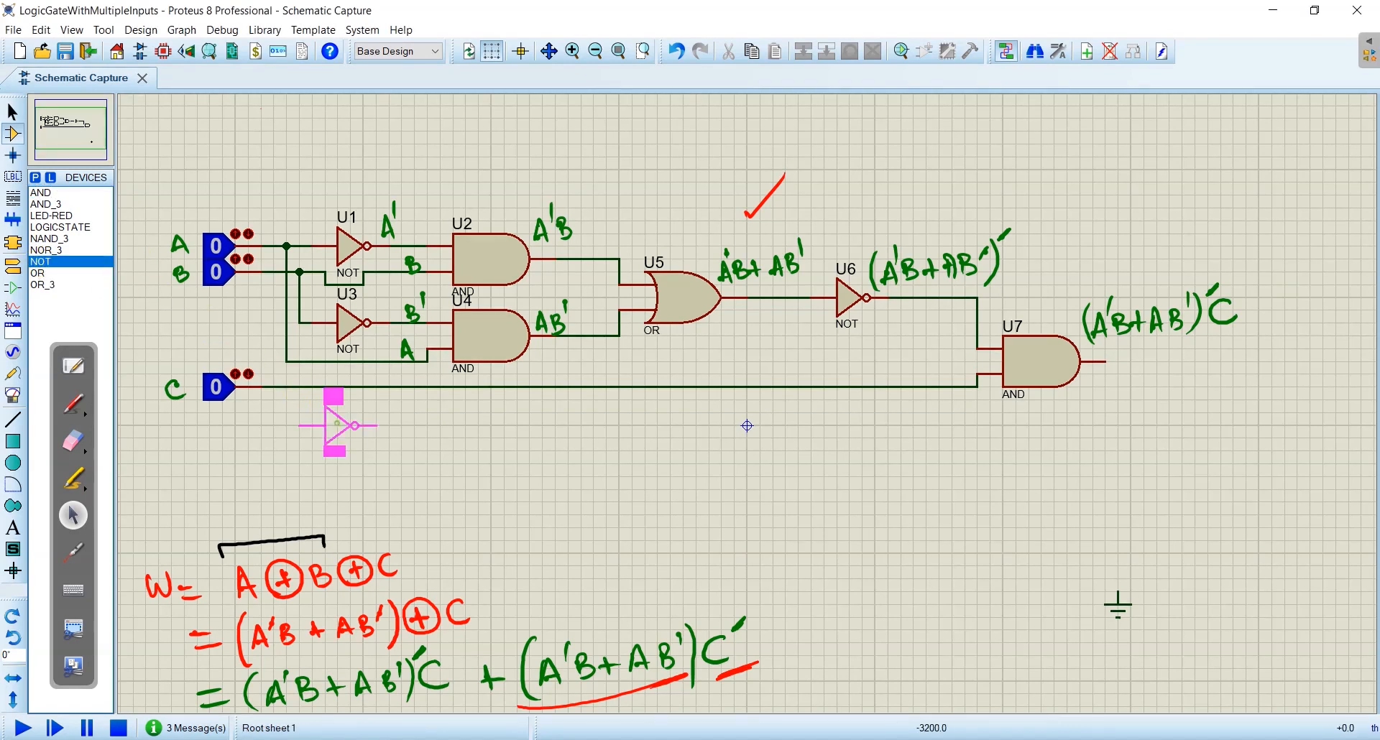
pyautogui.click(373, 407)
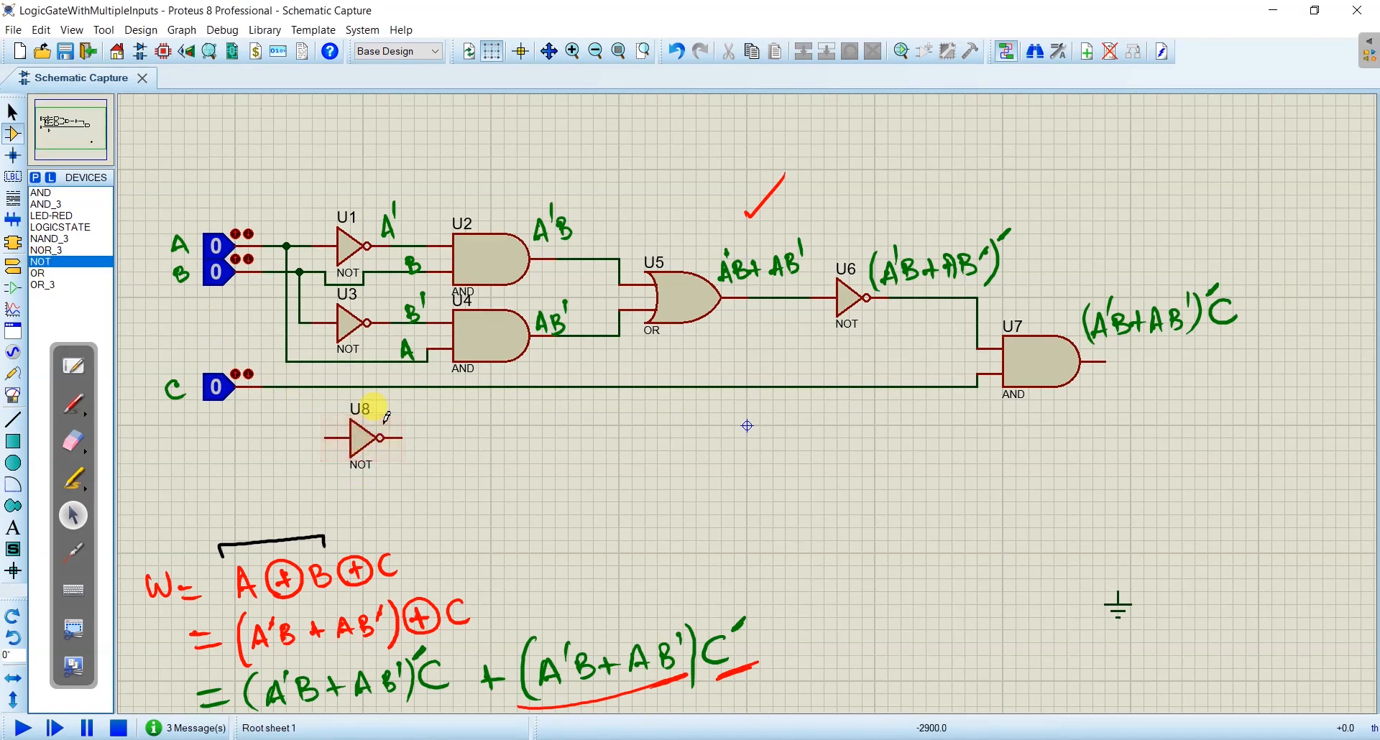
pyautogui.moveTo(314, 384); pyautogui.dragTo(326, 434)
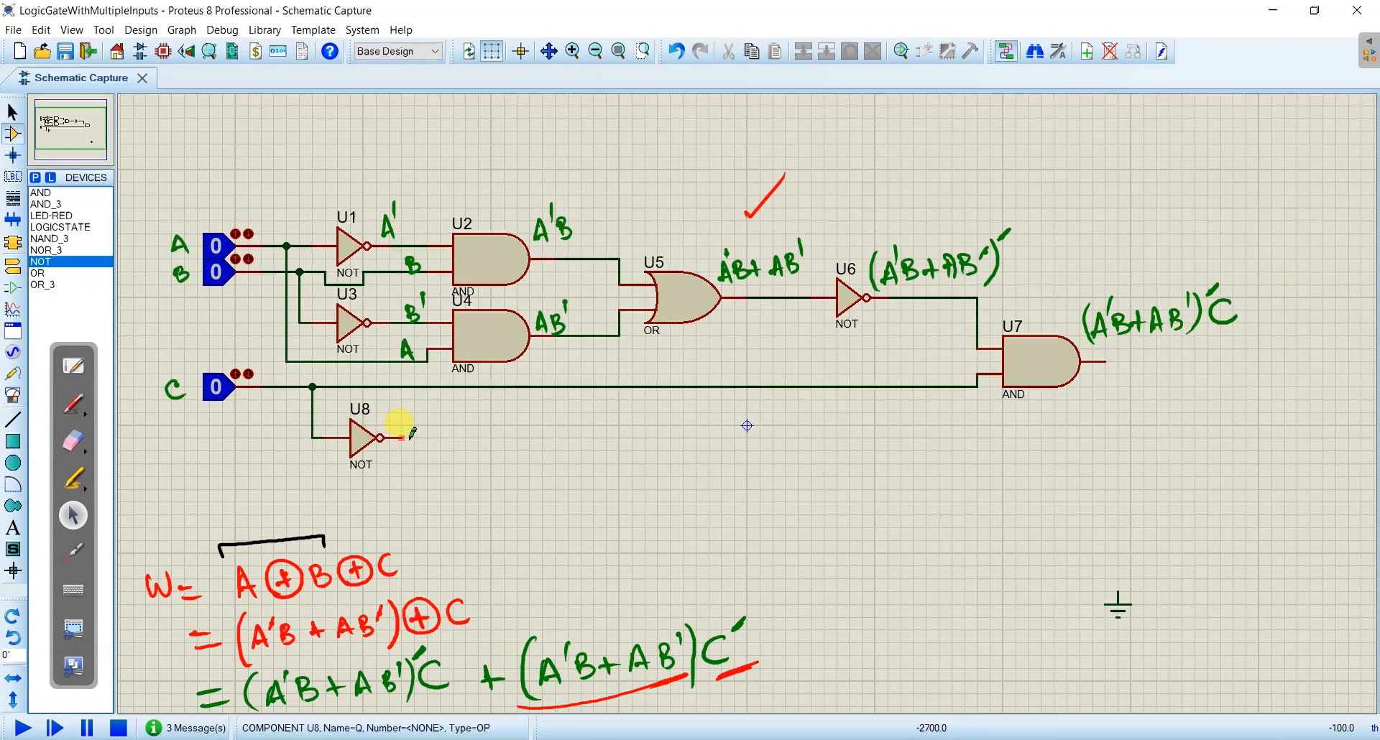
# - Write C' in red at the output of NOT gate U8 and tick both factors of the equation's second term
pyautogui.click(72, 404)
pyautogui.moveTo(399, 409)
pyautogui.mouseDown()
pyautogui.moveTo(403, 428)
pyautogui.moveTo(406, 407)
pyautogui.mouseUp()
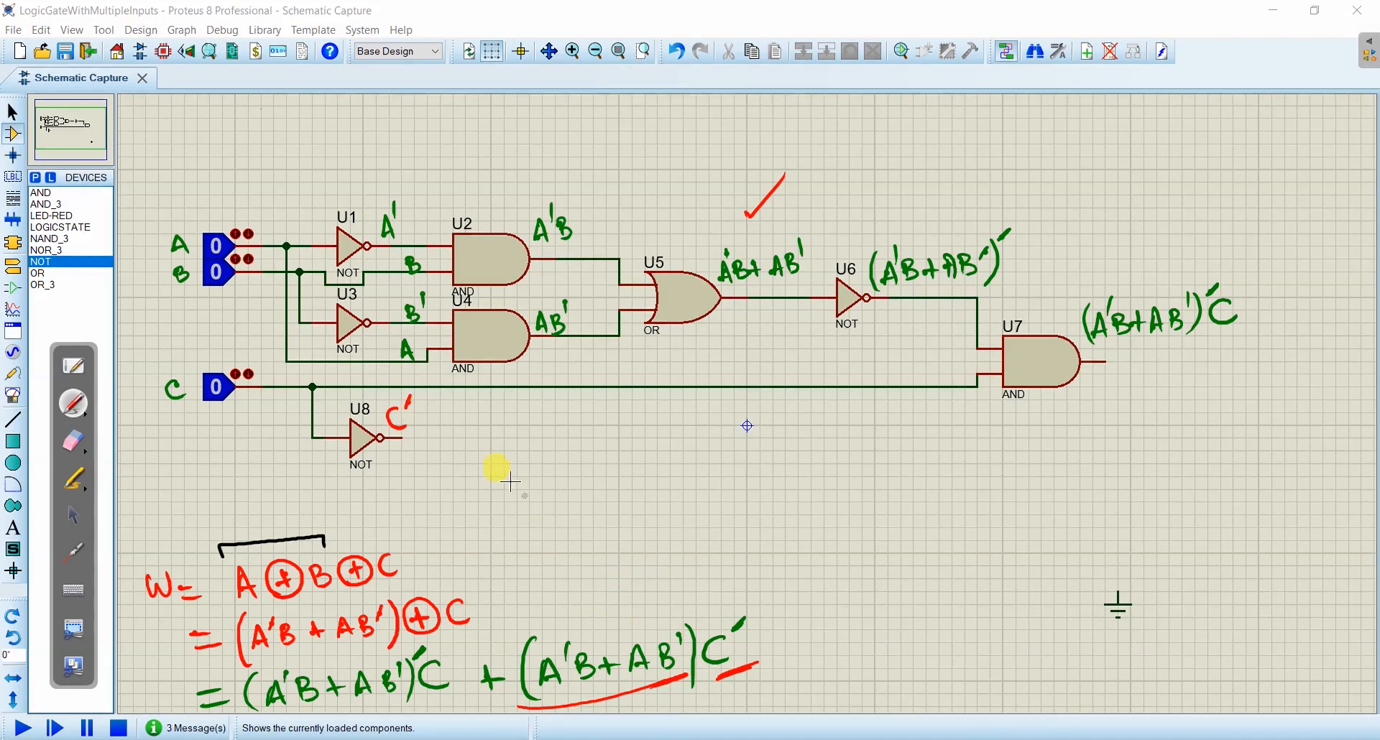
pyautogui.moveTo(600, 600); pyautogui.dragTo(647, 566)
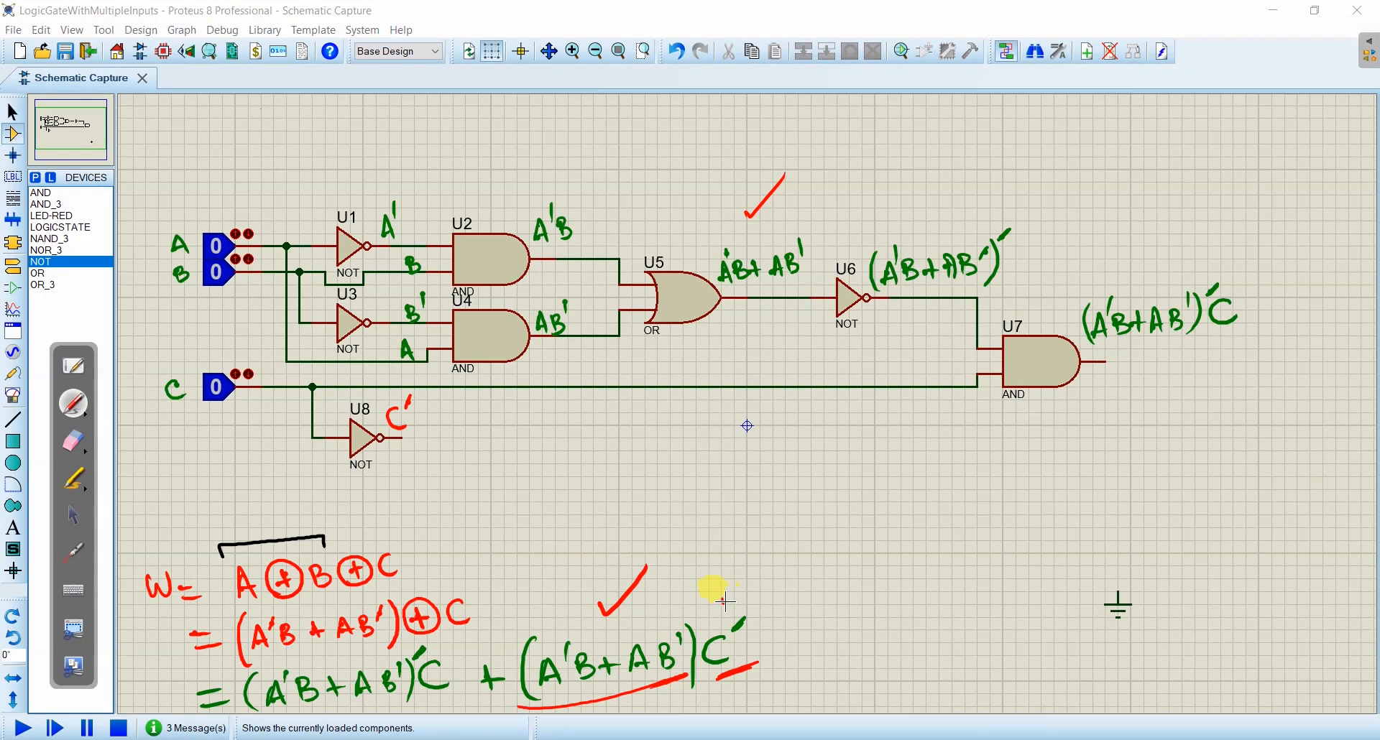
pyautogui.moveTo(721, 599); pyautogui.dragTo(768, 568)
# - Place an AND gate below NOT gate U6 and the C line, and move it up slightly
pyautogui.click(81, 513)
pyautogui.click(41, 192)
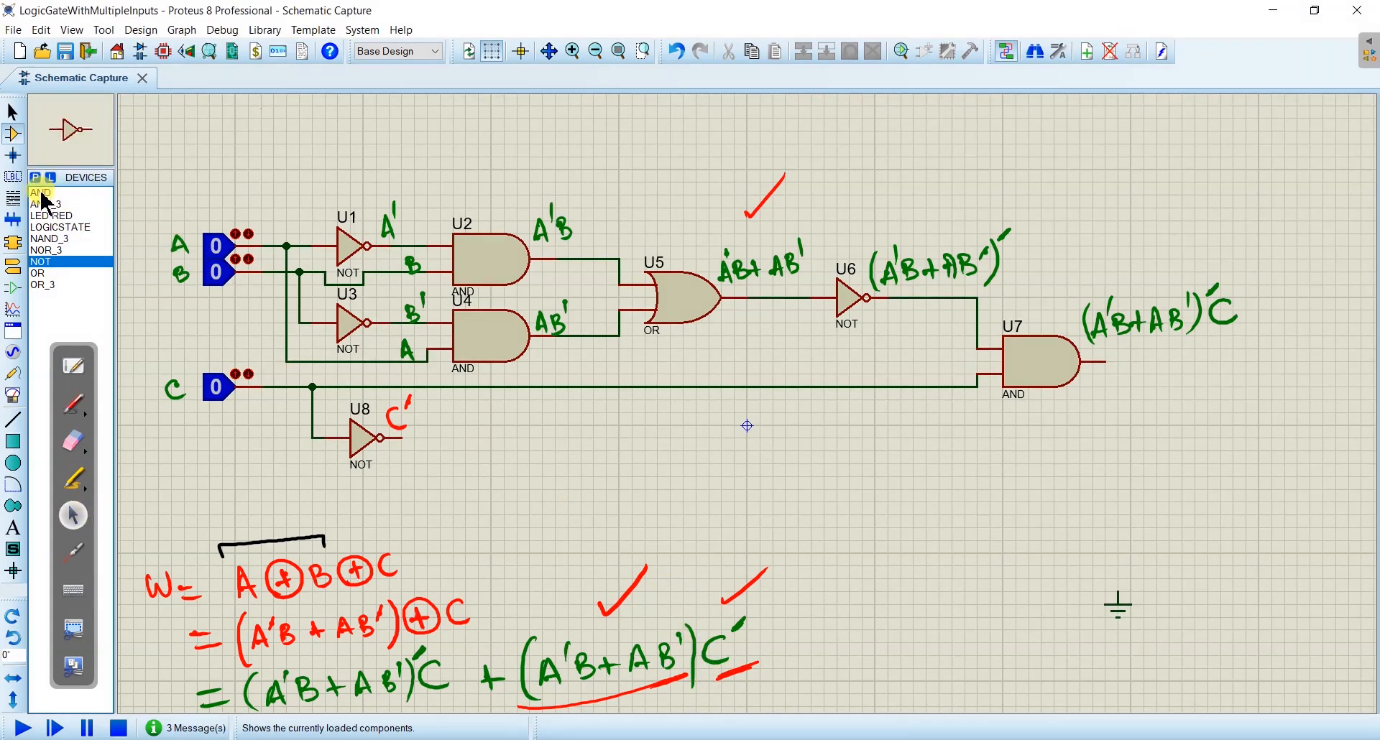
pyautogui.click(794, 431)
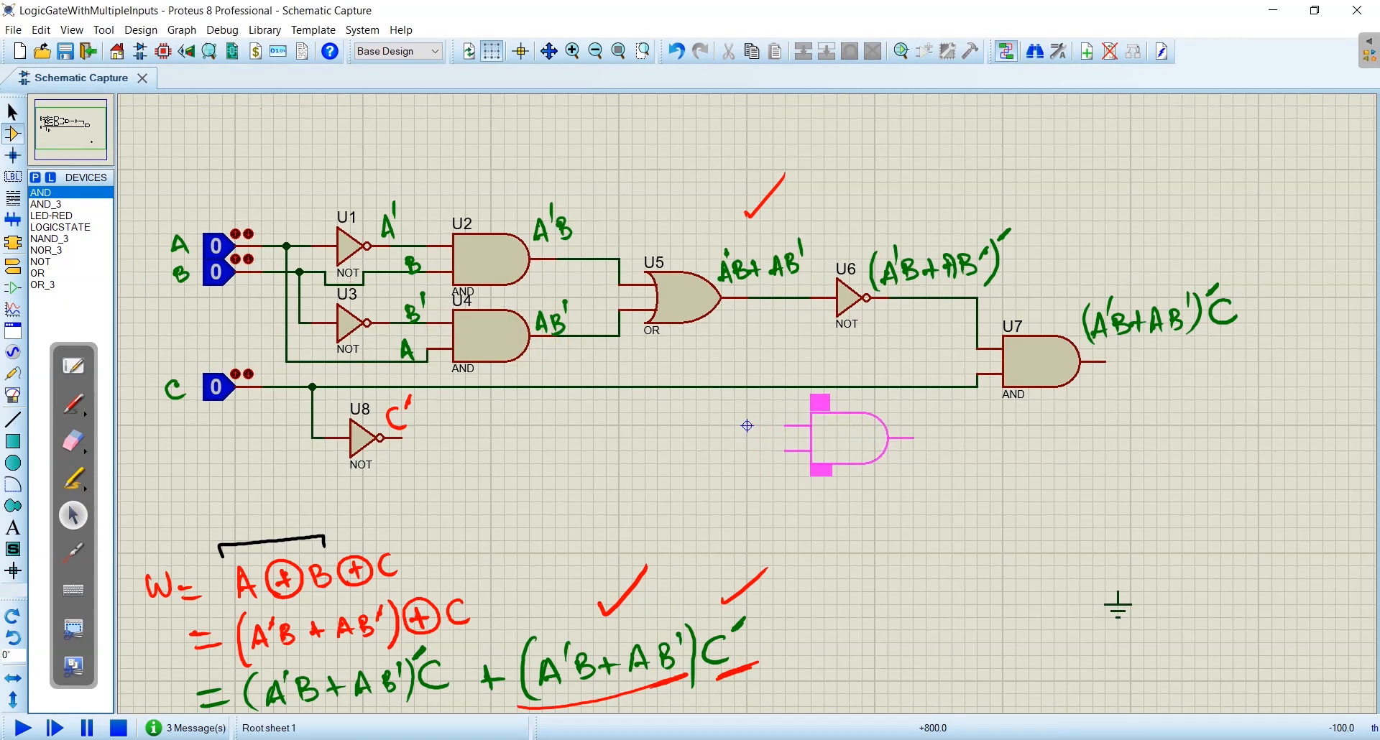
pyautogui.click(846, 436)
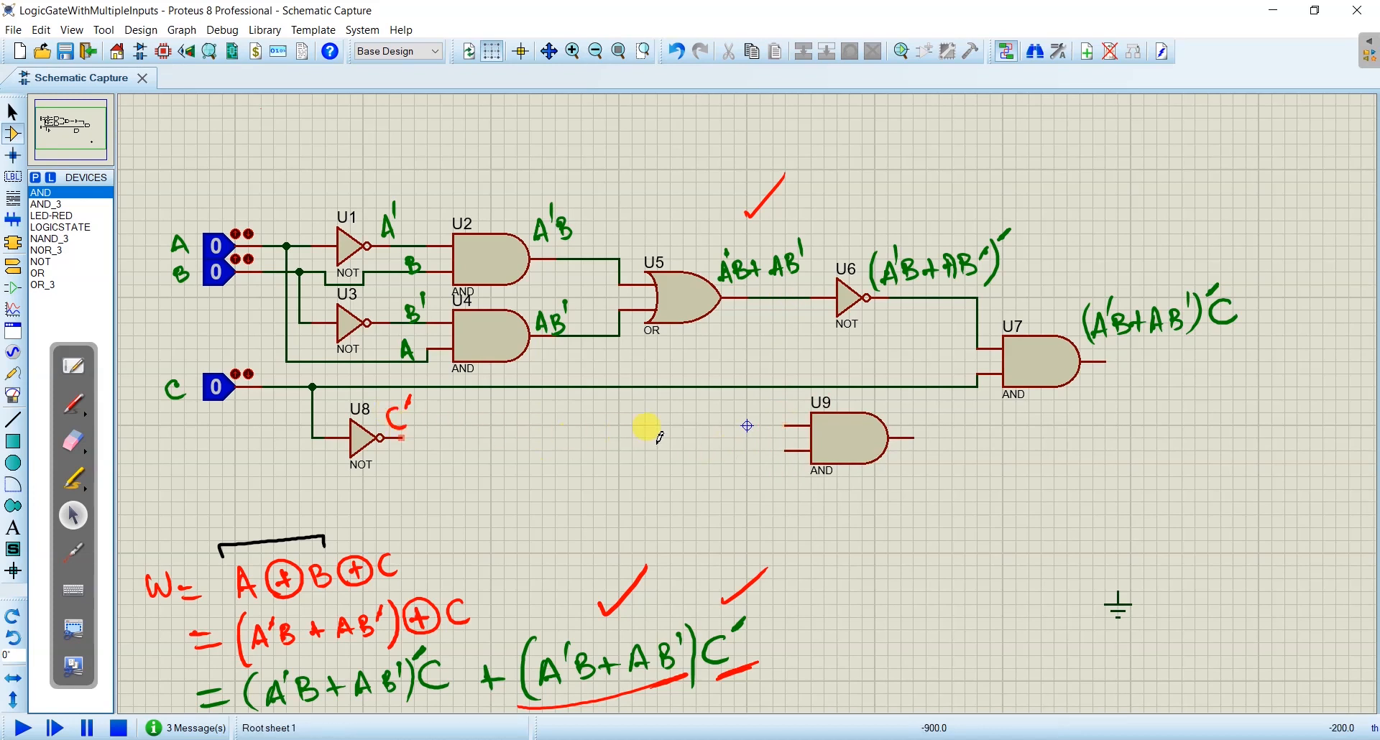
pyautogui.rightClick(837, 437)
pyautogui.click(886, 279)
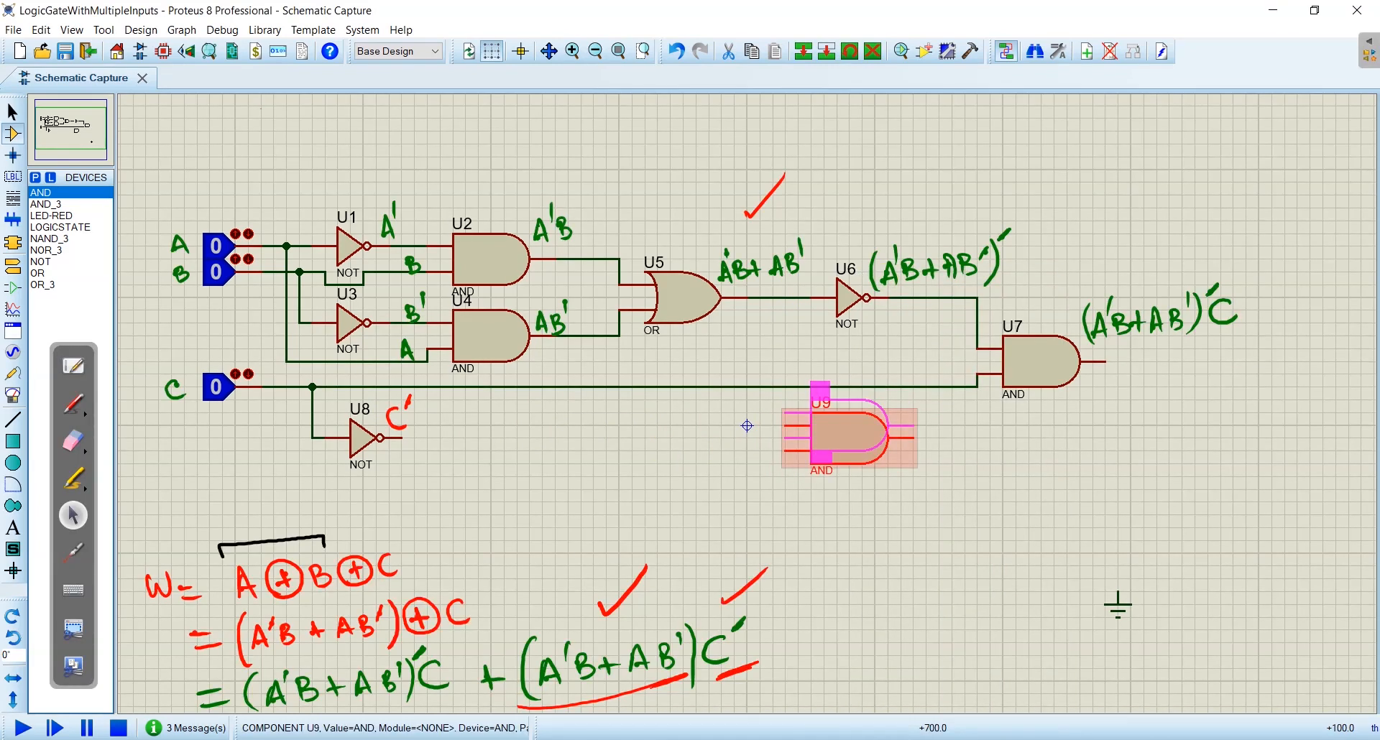
pyautogui.click(839, 417)
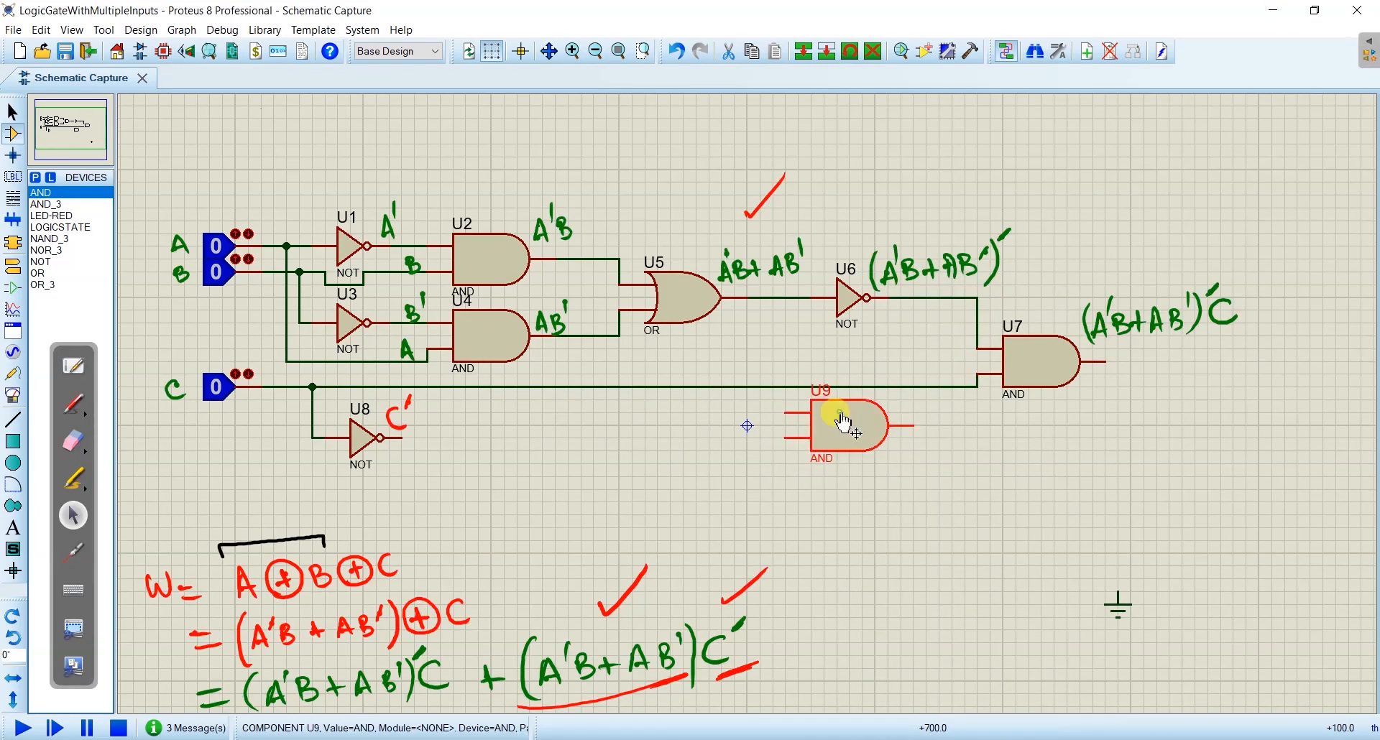
# - Wire NOT gate U8's output to the lower input of AND gate U9 and OR gate U5's output to its upper input
pyautogui.click(410, 437)
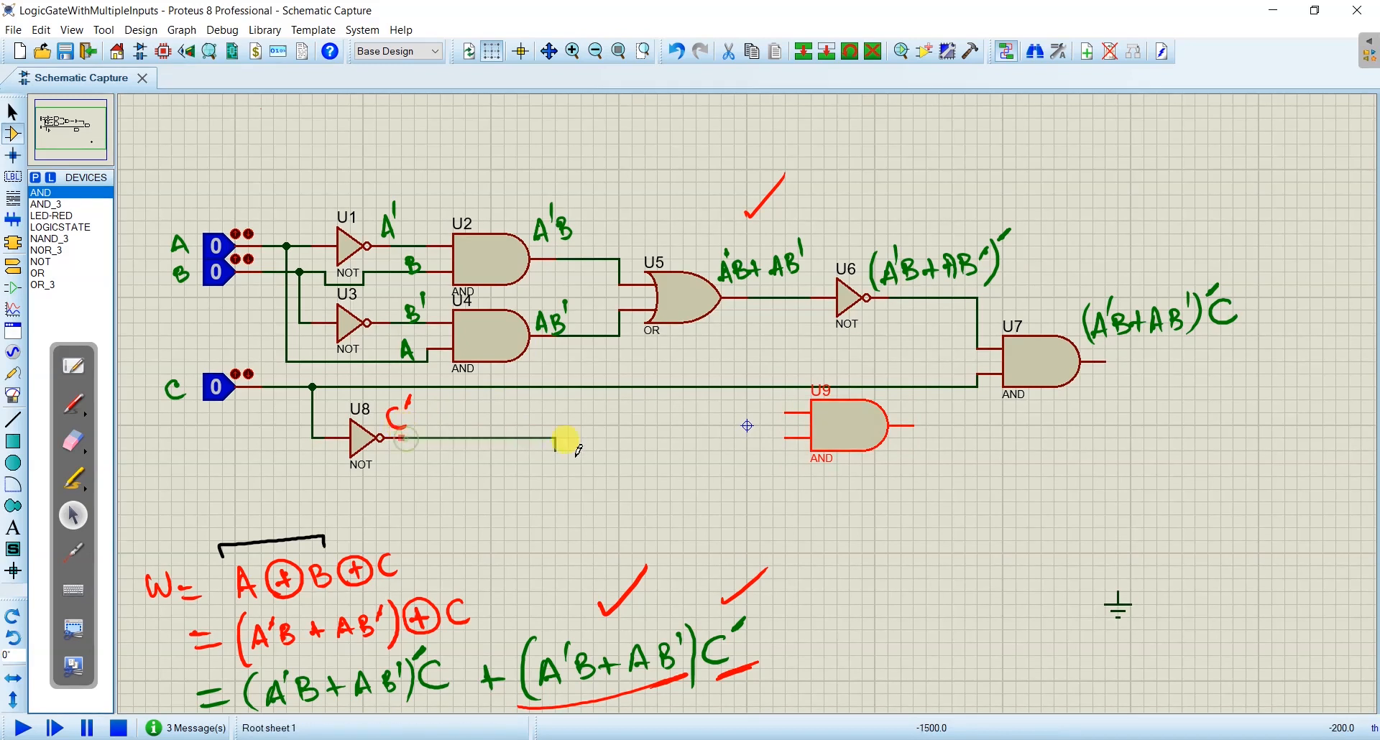
pyautogui.click(786, 436)
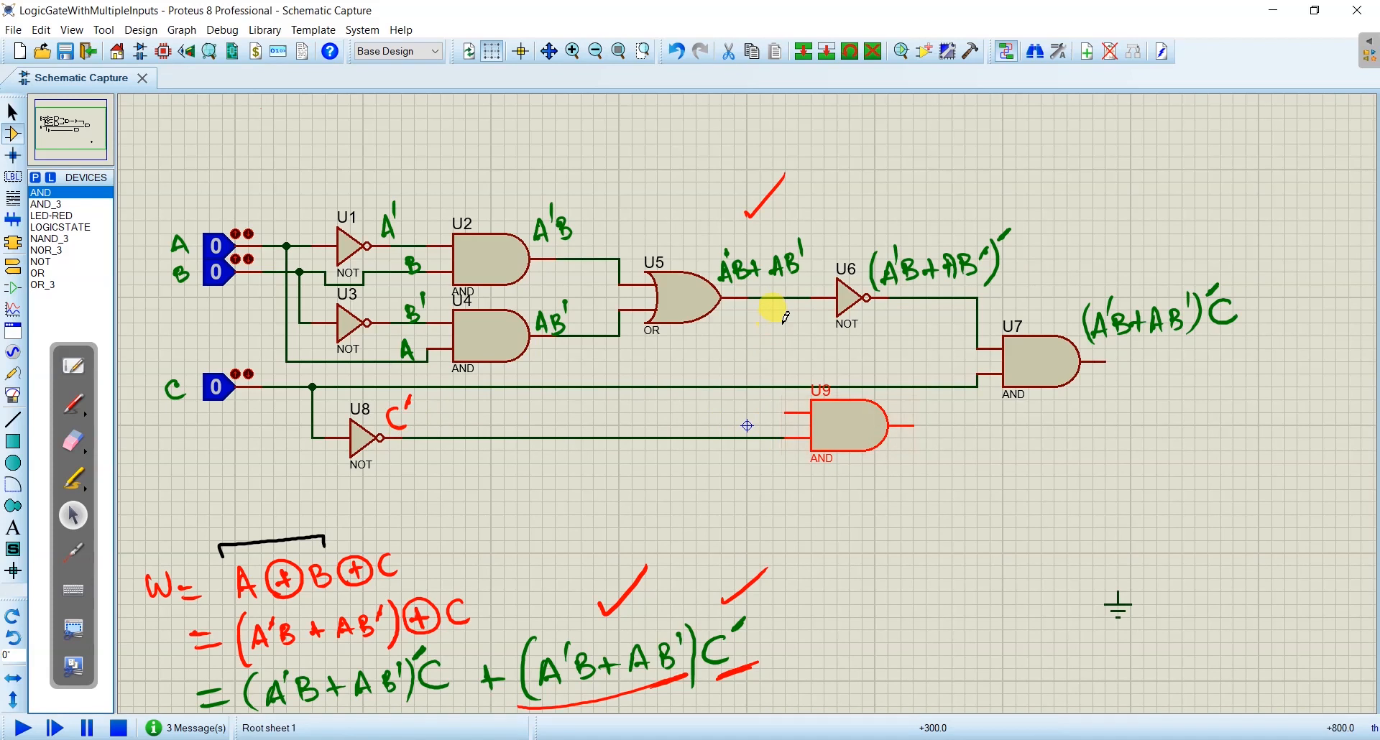
pyautogui.click(784, 296)
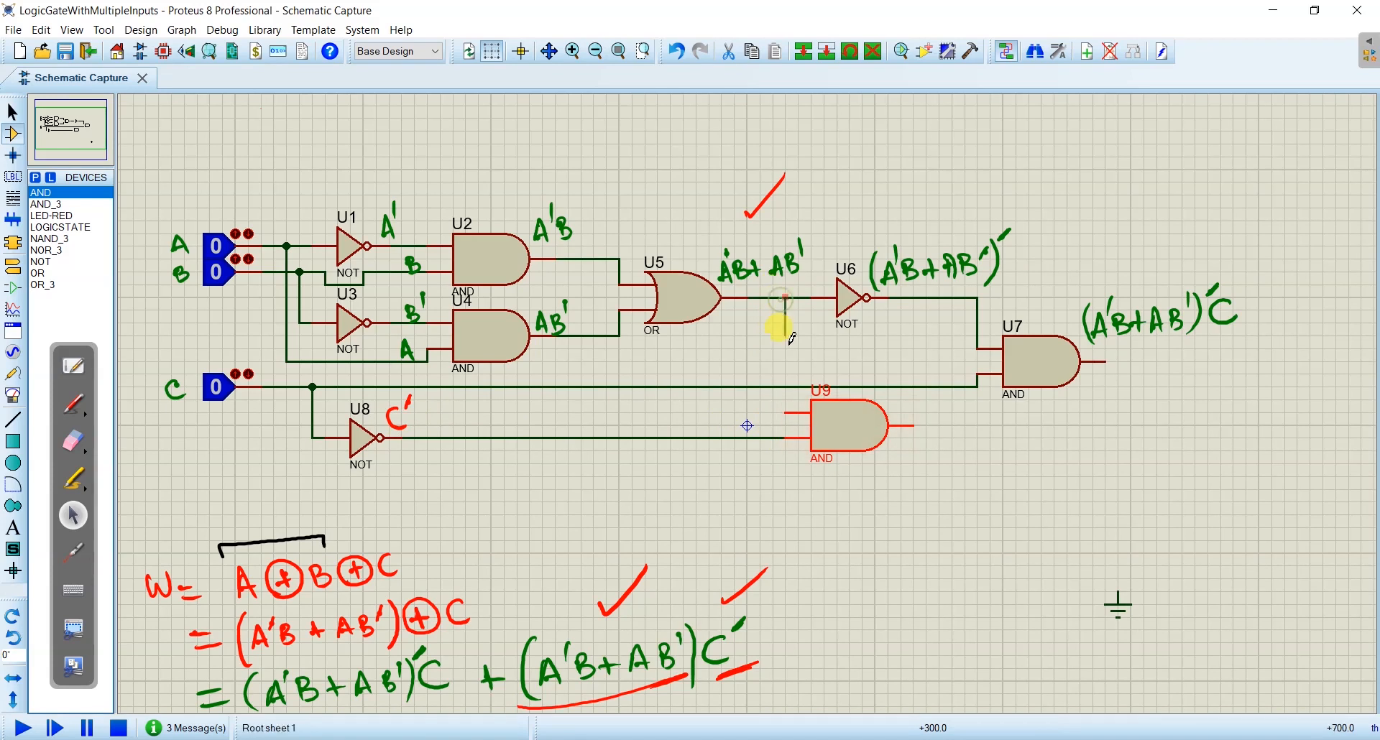
pyautogui.click(786, 410)
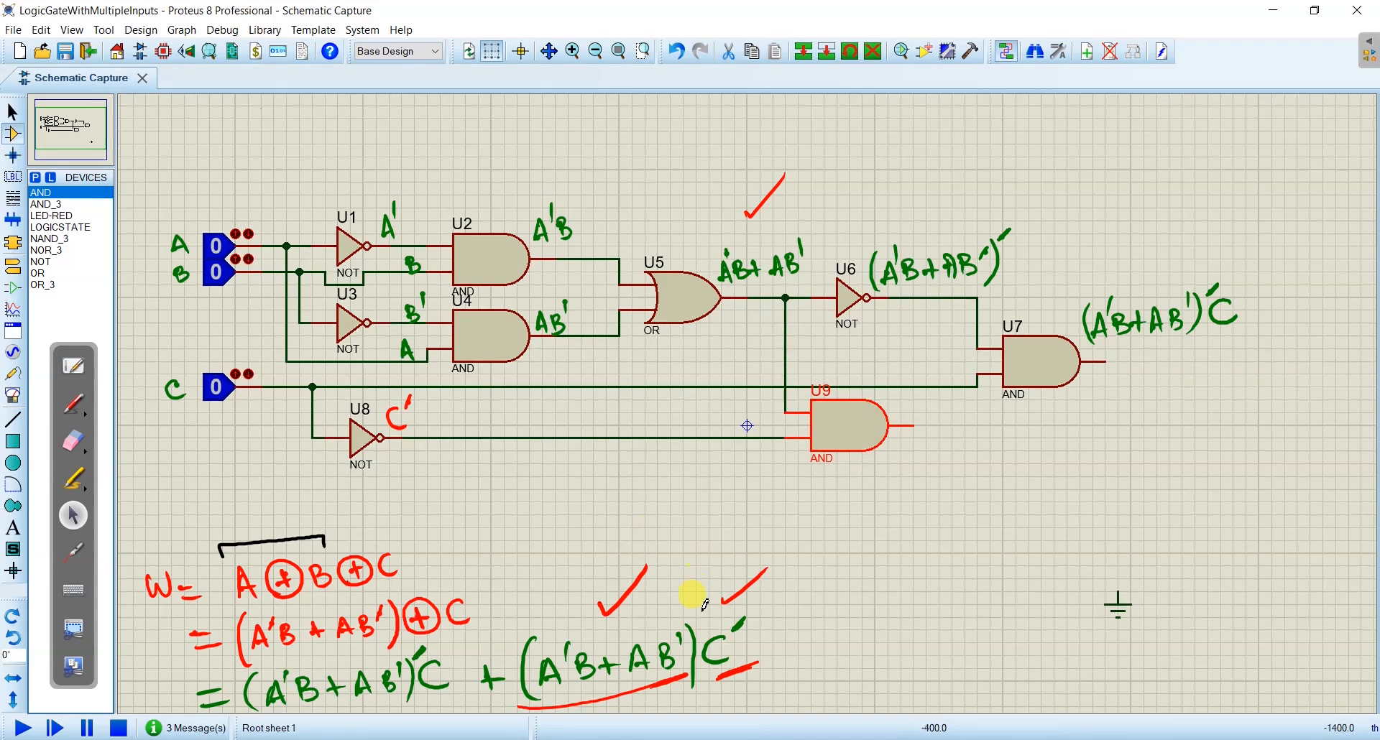
# - Write (A'B + AB')C' in red at the output of AND gate U9
pyautogui.click(74, 404)
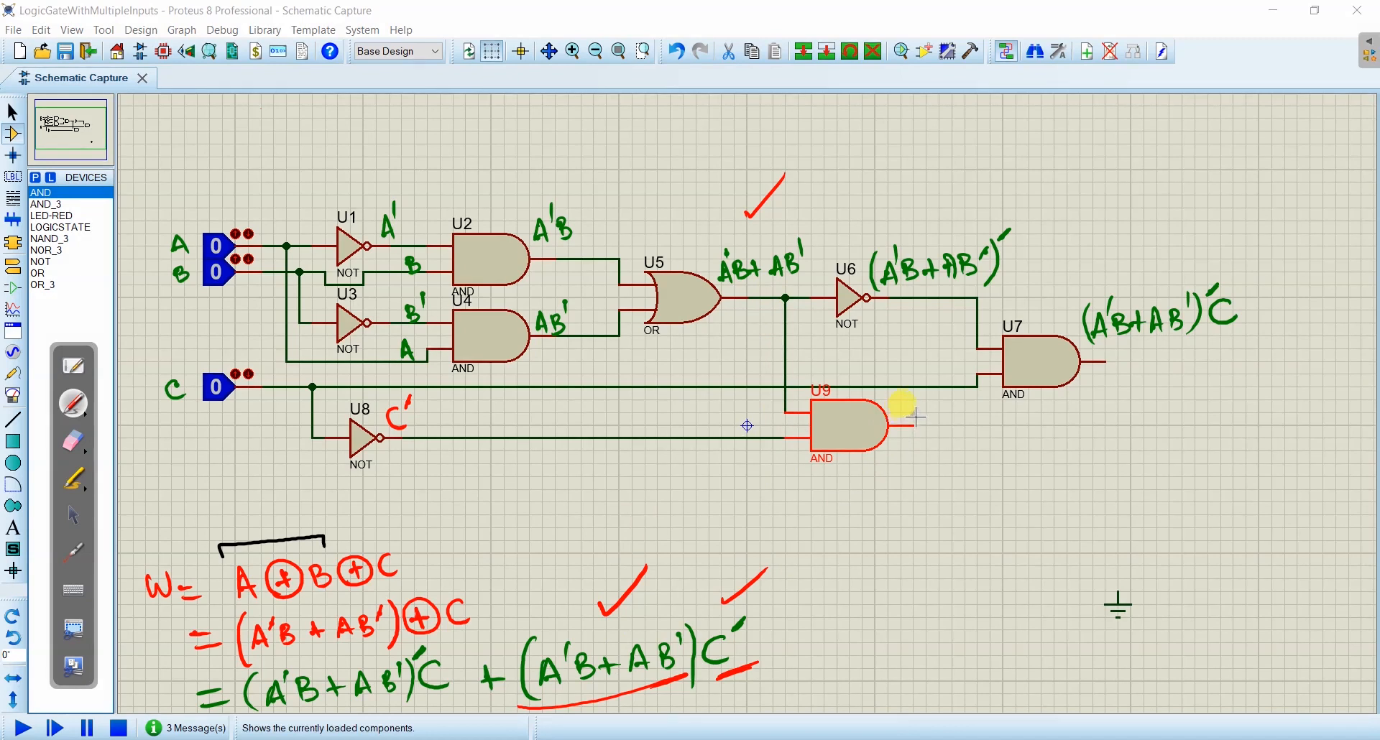
pyautogui.moveTo(908, 411)
pyautogui.mouseDown()
pyautogui.moveTo(986, 388)
pyautogui.moveTo(1001, 416)
pyautogui.mouseUp()
pyautogui.moveTo(895, 396); pyautogui.dragTo(890, 423)
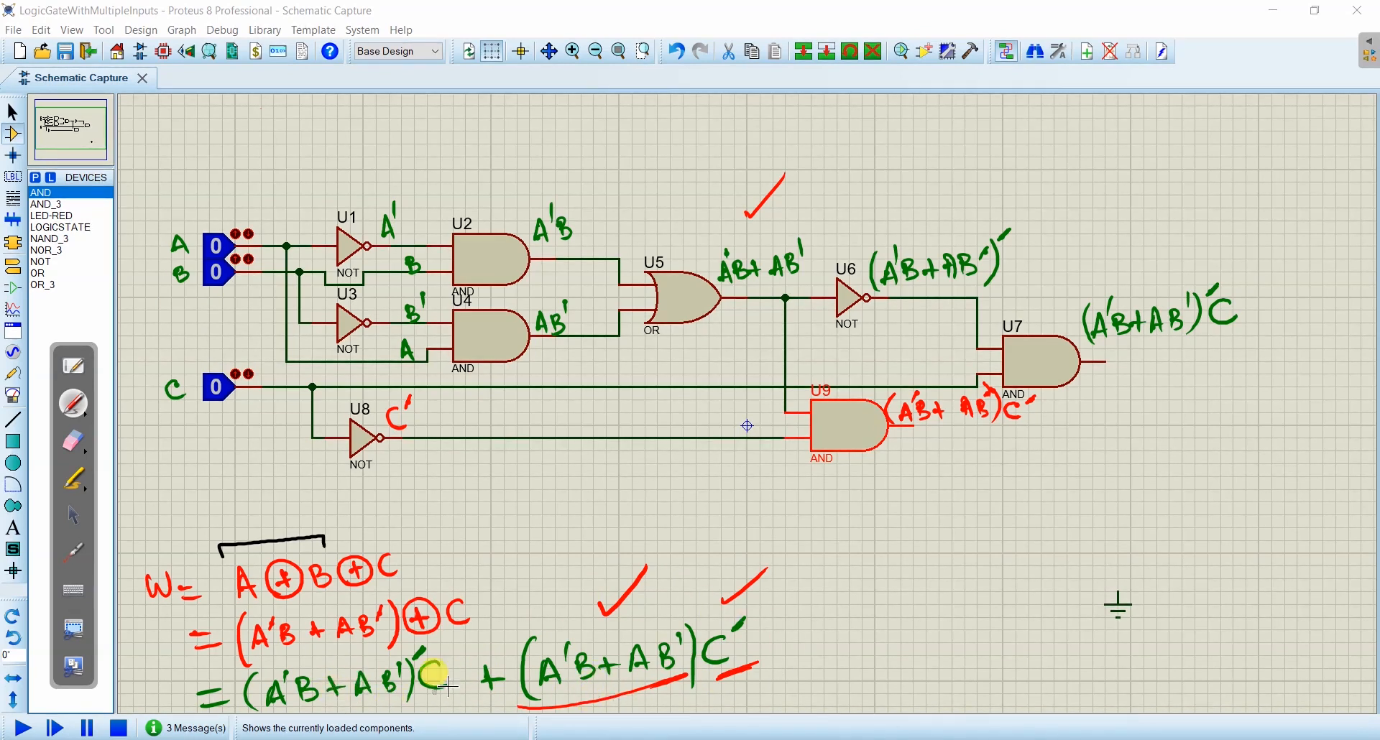
# - Place a two-input OR gate to the lower right of AND gate U7
pyautogui.click(73, 515)
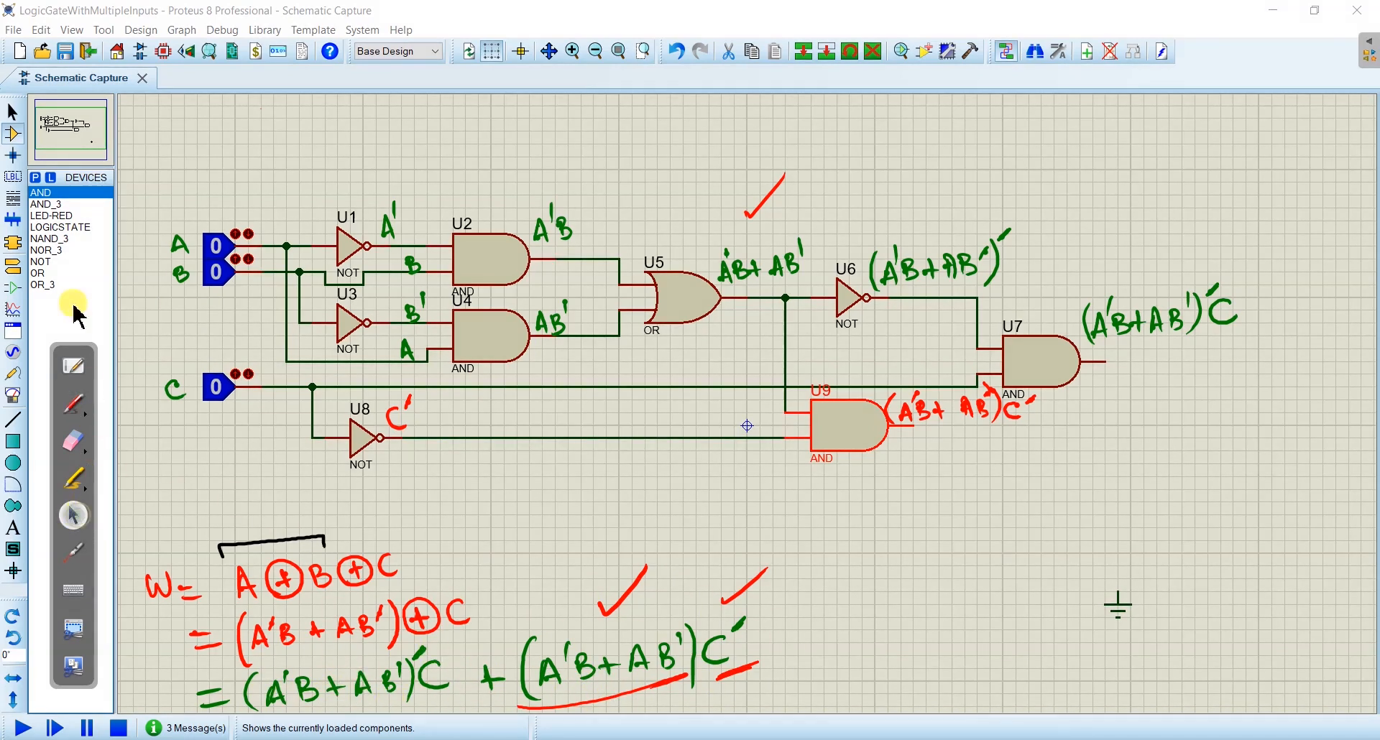
pyautogui.click(41, 274)
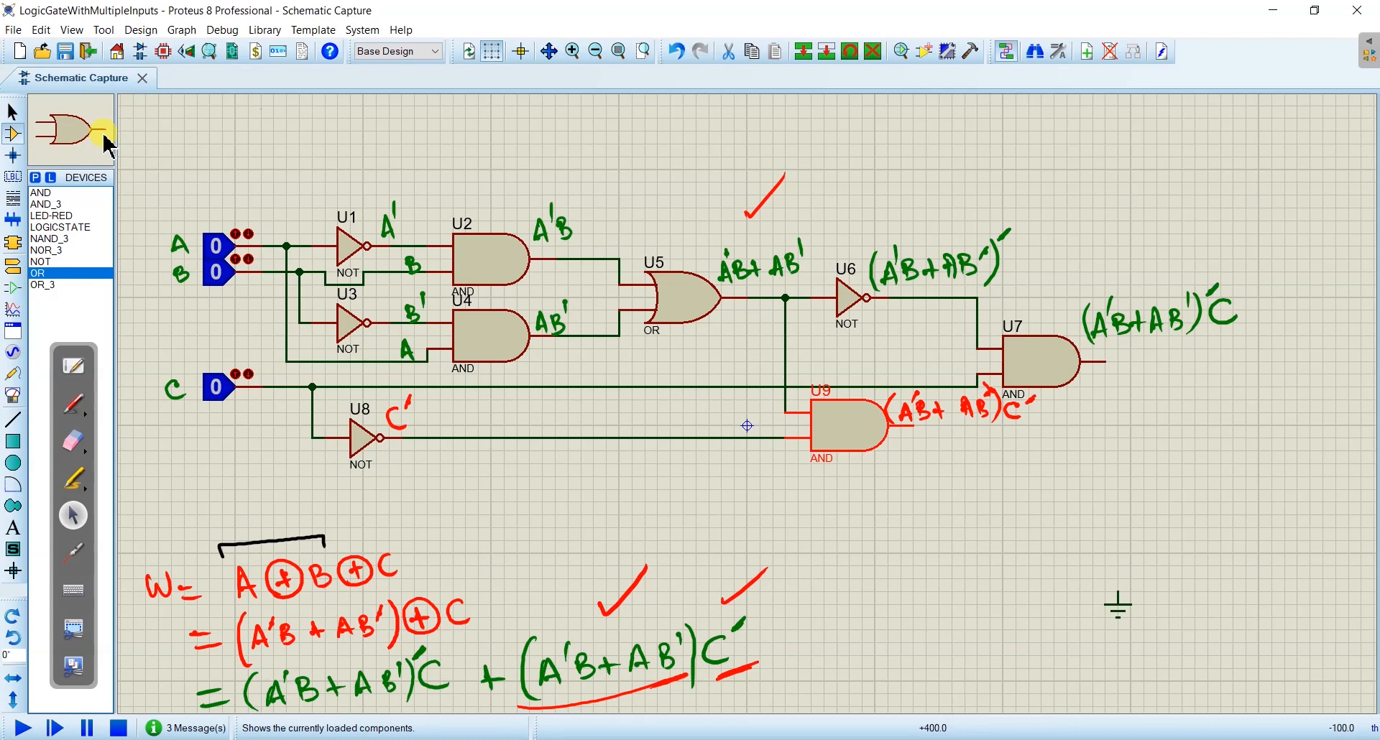
pyautogui.click(1176, 453)
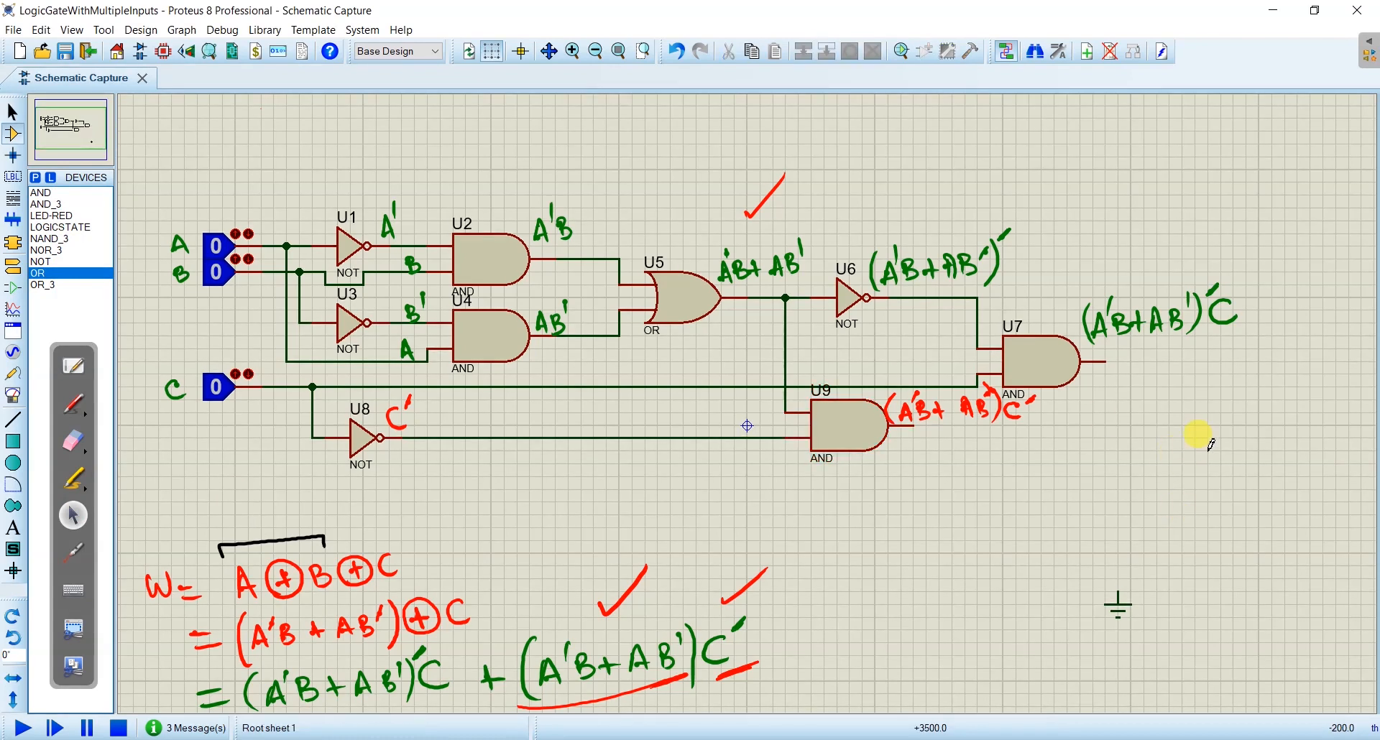
pyautogui.click(1225, 436)
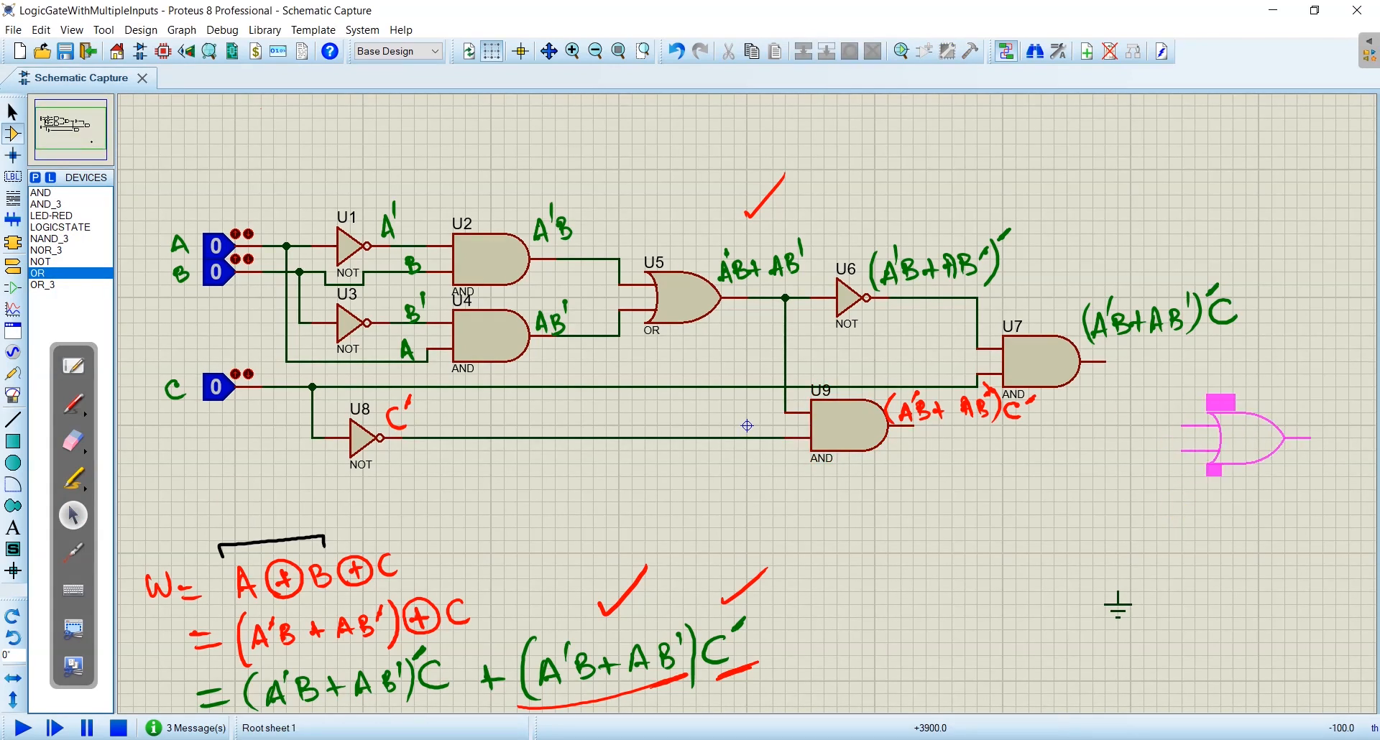
pyautogui.click(1226, 436)
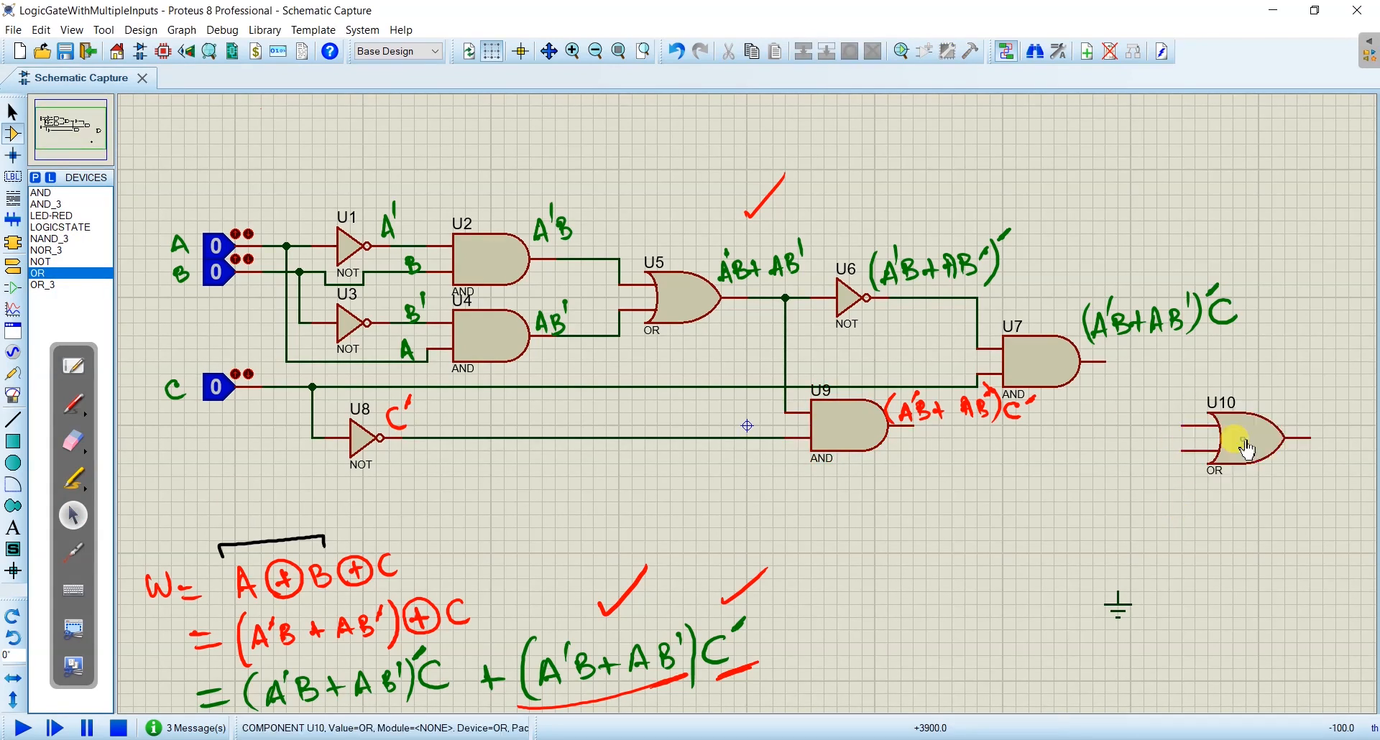
# - Wire AND gate U7's output to the upper input of OR gate U10 and AND gate U9's output to its lower input
pyautogui.click(1109, 361)
pyautogui.click(1182, 424)
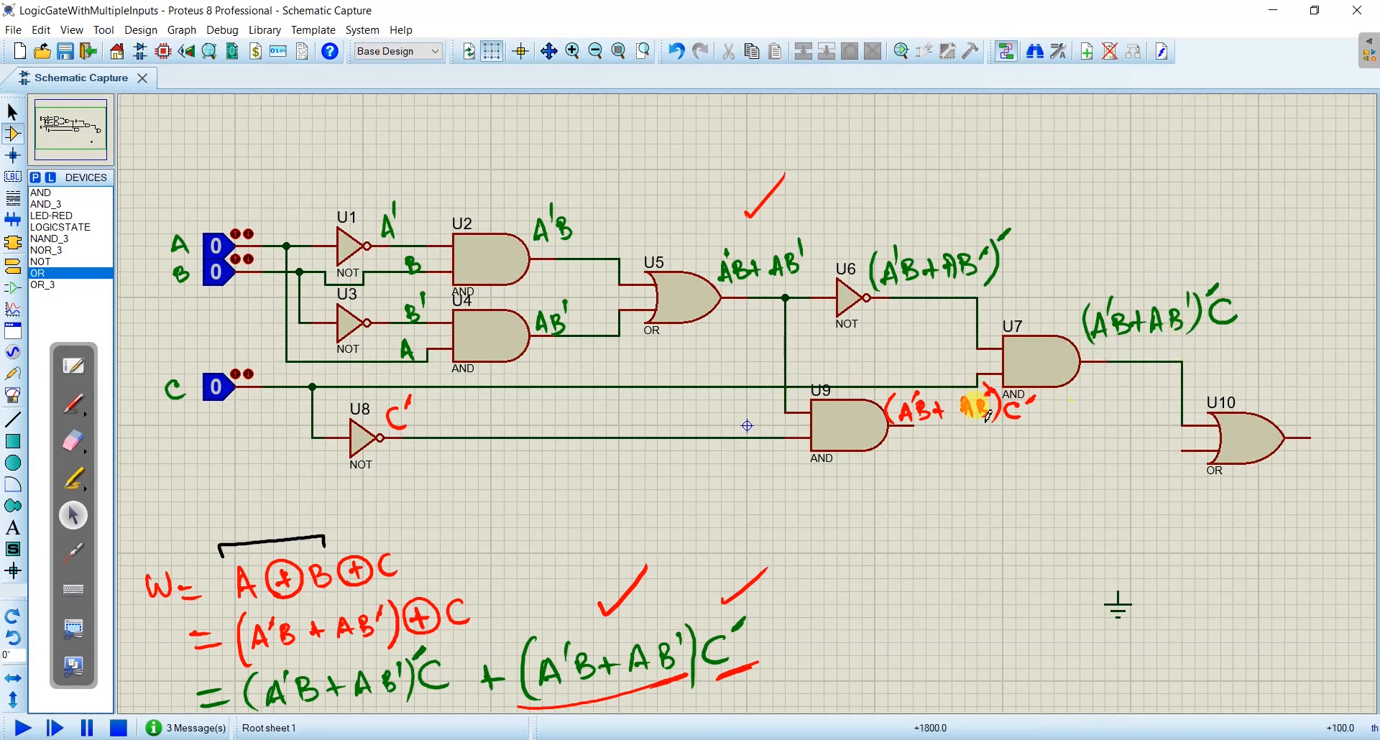
pyautogui.click(913, 426)
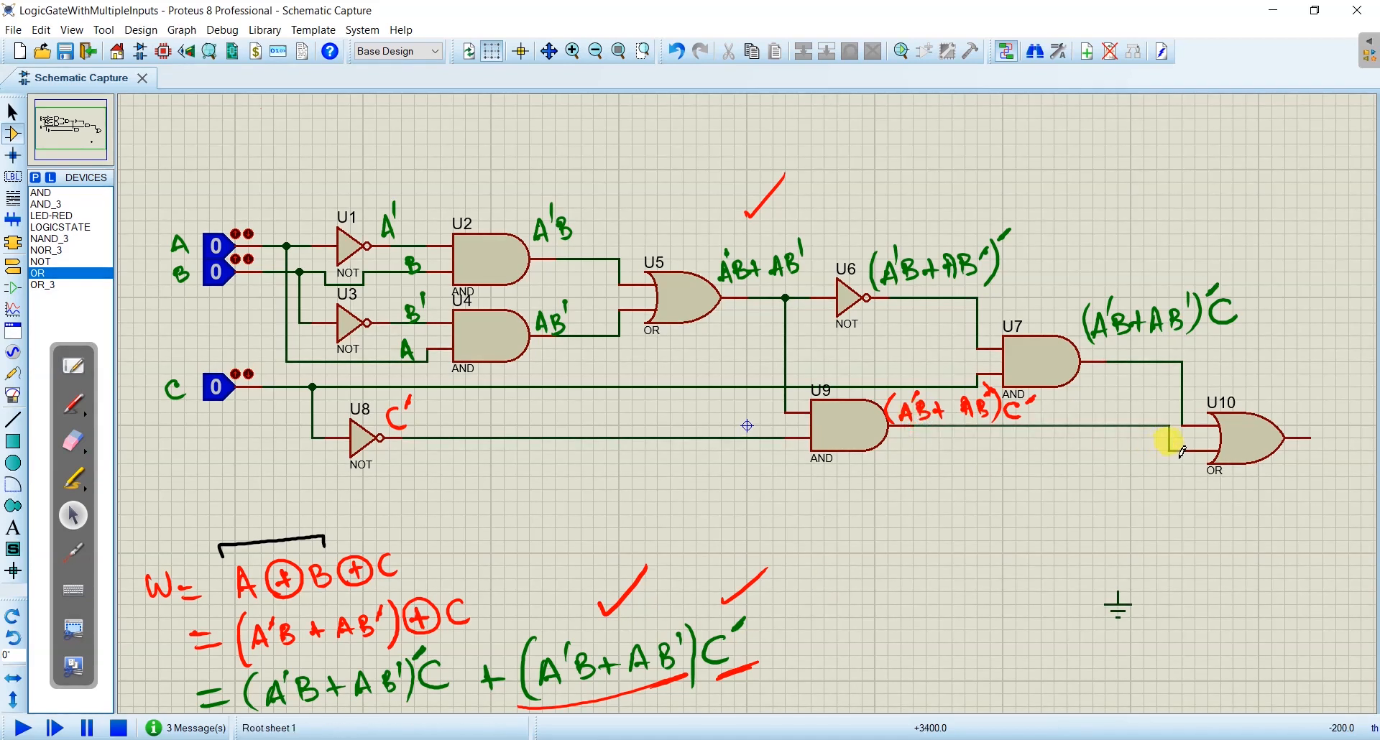
pyautogui.click(1179, 451)
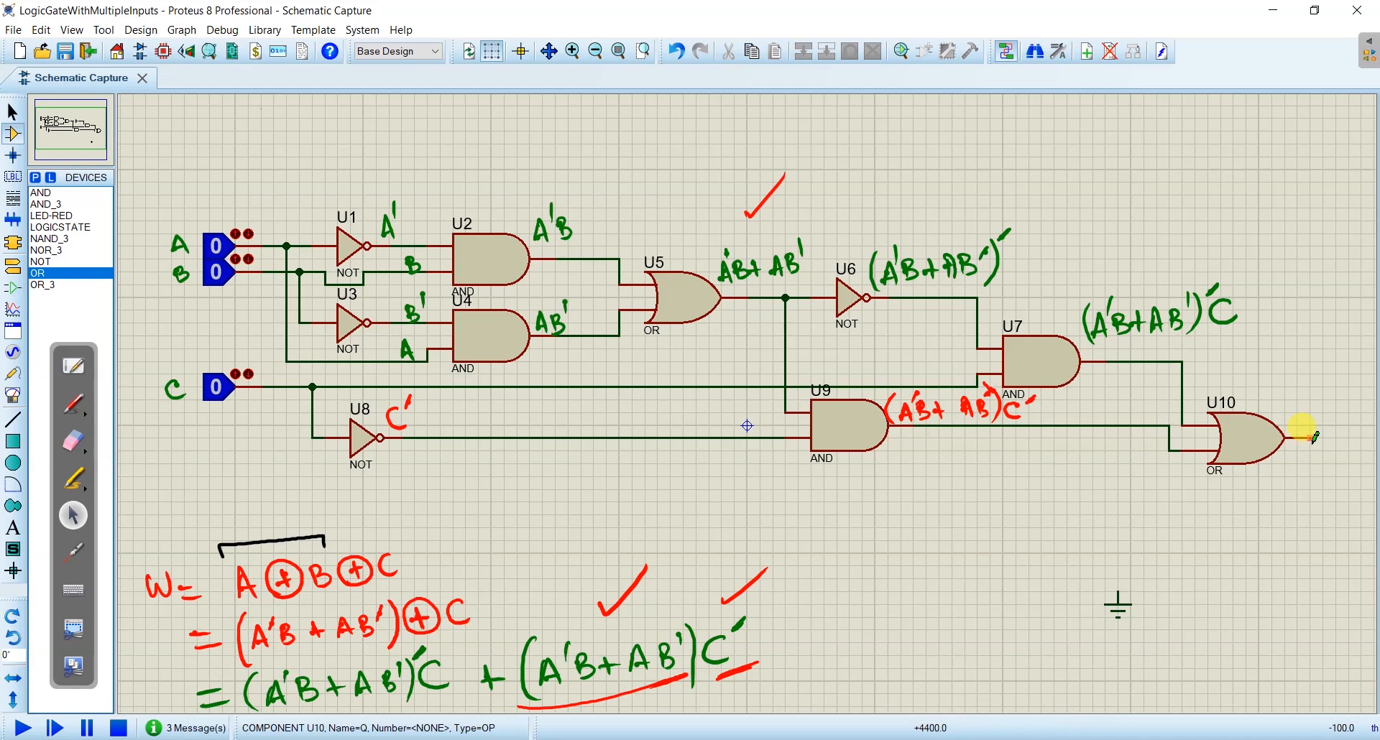
# - Write W in red at the output of OR gate U10 and draw a large red check mark beside the final expression
pyautogui.click(73, 403)
pyautogui.moveTo(1299, 406); pyautogui.dragTo(1302, 413)
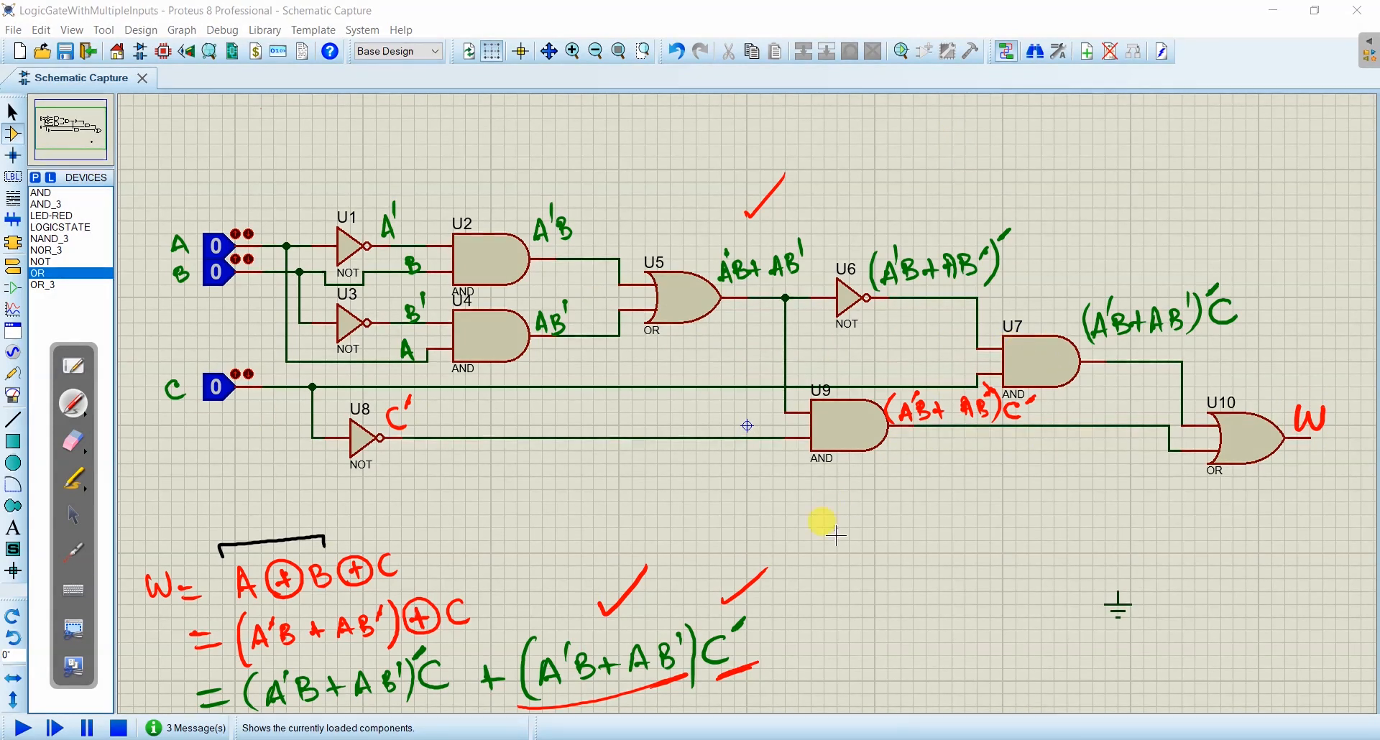
pyautogui.moveTo(797, 602)
pyautogui.mouseDown()
pyautogui.moveTo(806, 615)
pyautogui.moveTo(932, 522)
pyautogui.mouseUp()
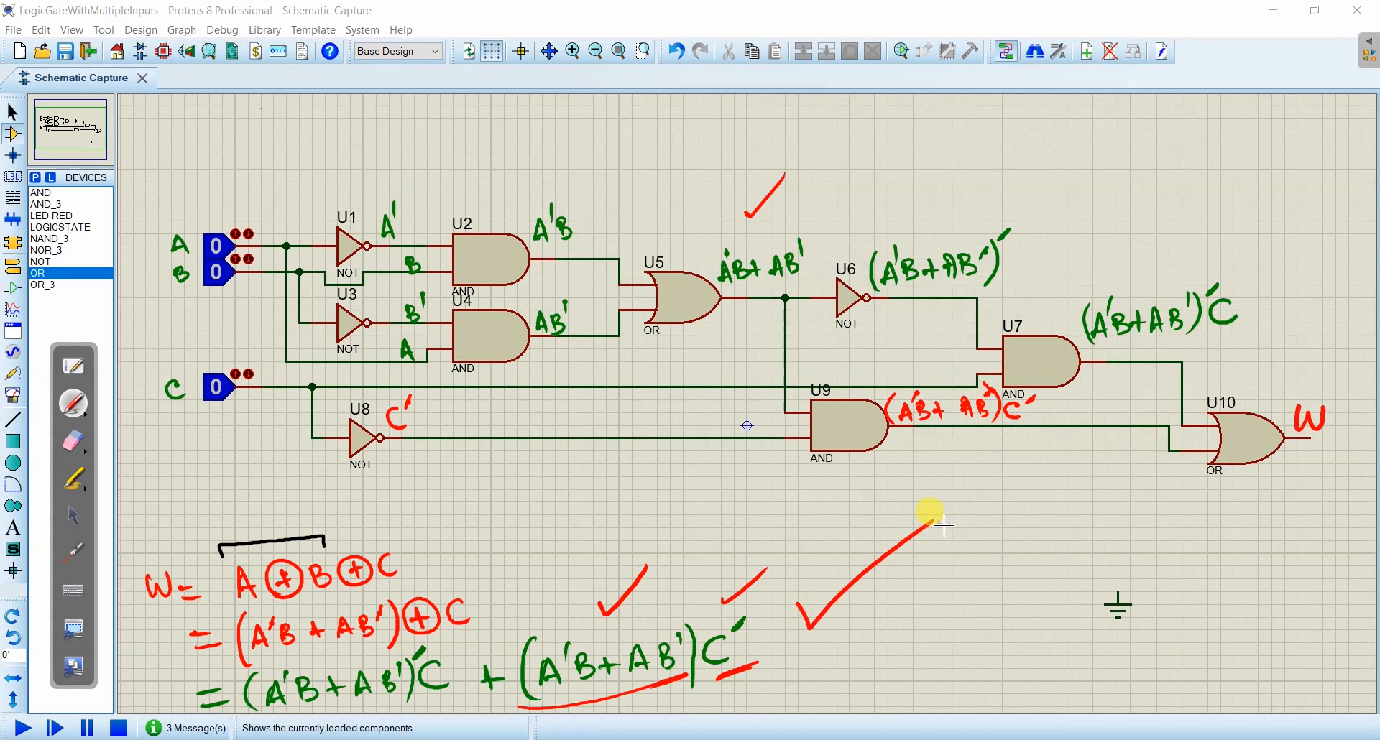
pyautogui.click(76, 523)
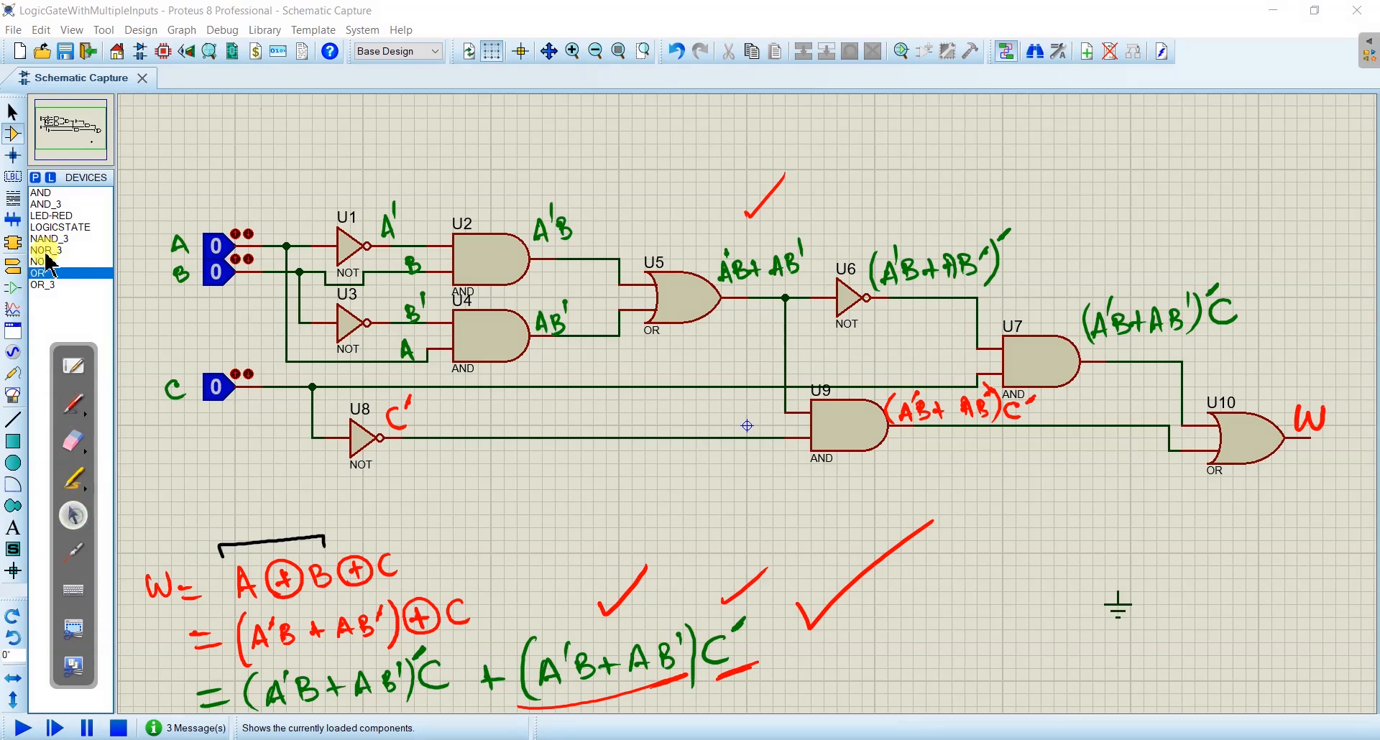
# - Place a red LED below the output of OR gate U10 and wire the gate's output to the LED's anode
pyautogui.click(46, 229)
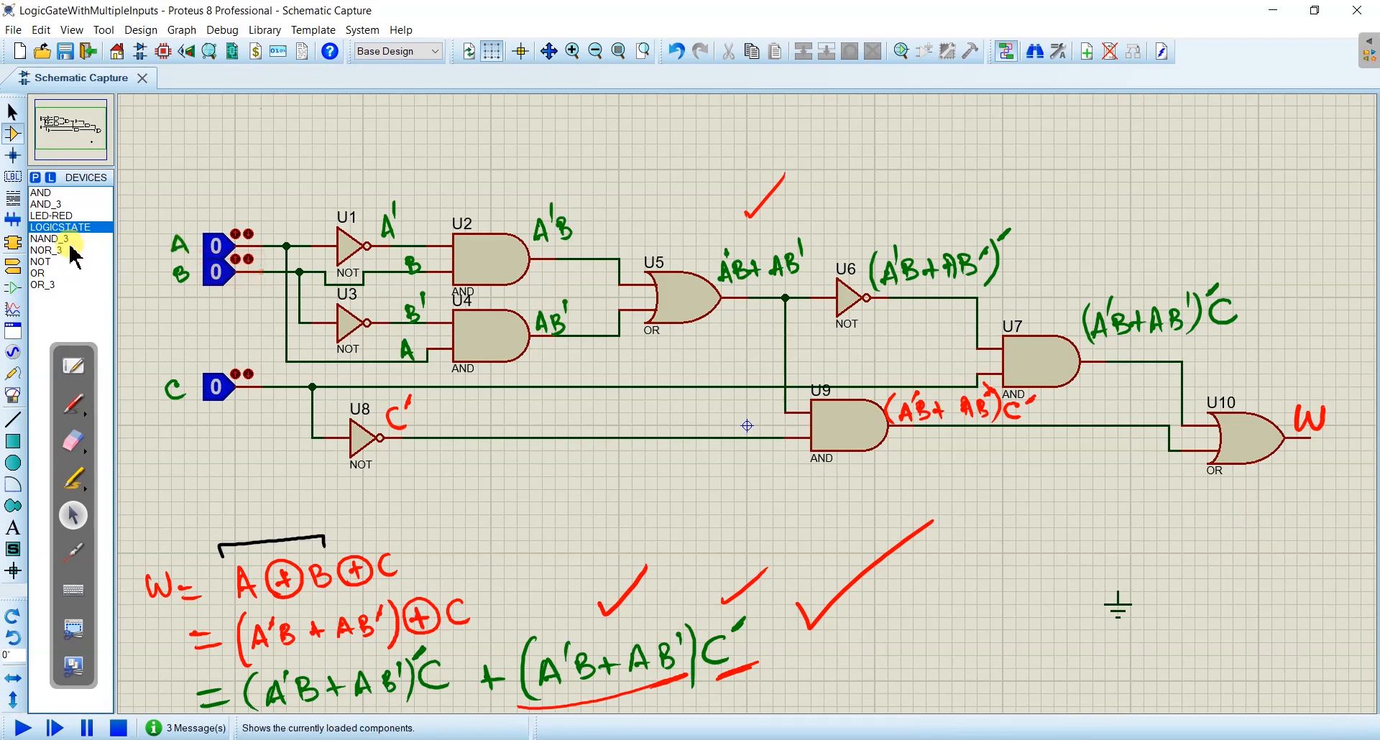
pyautogui.click(86, 215)
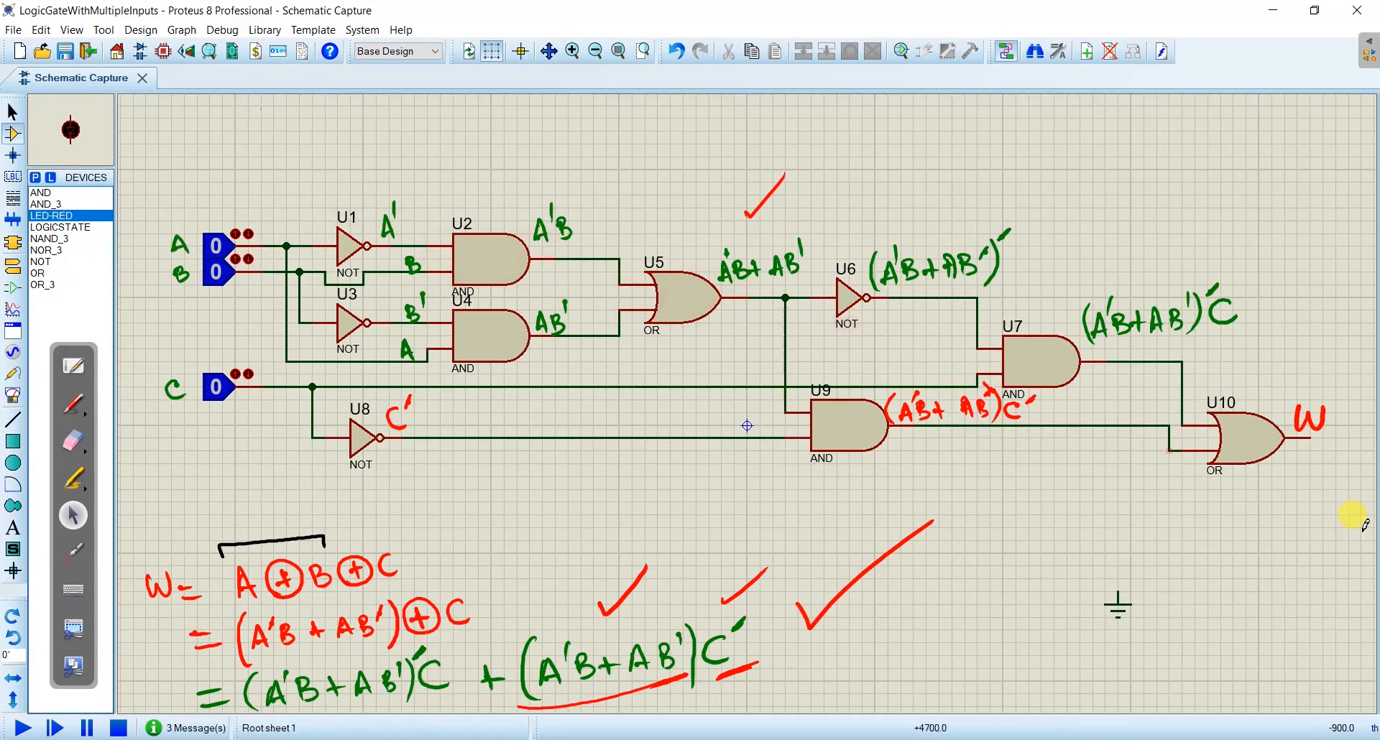
pyautogui.click(1322, 490)
pyautogui.click(1310, 437)
pyautogui.click(1321, 460)
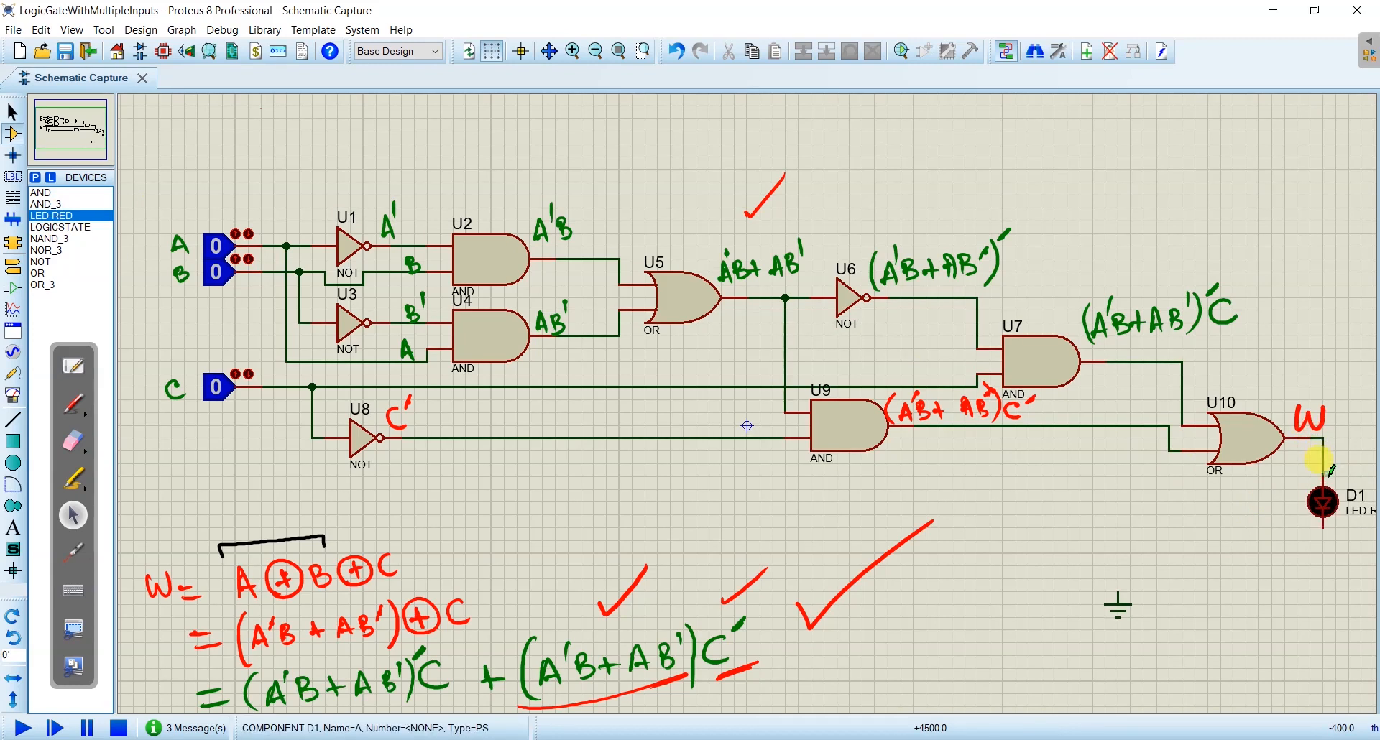
# - Move the ground terminal directly below the red LED and wire the LED's cathode to it
pyautogui.rightClick(1125, 612)
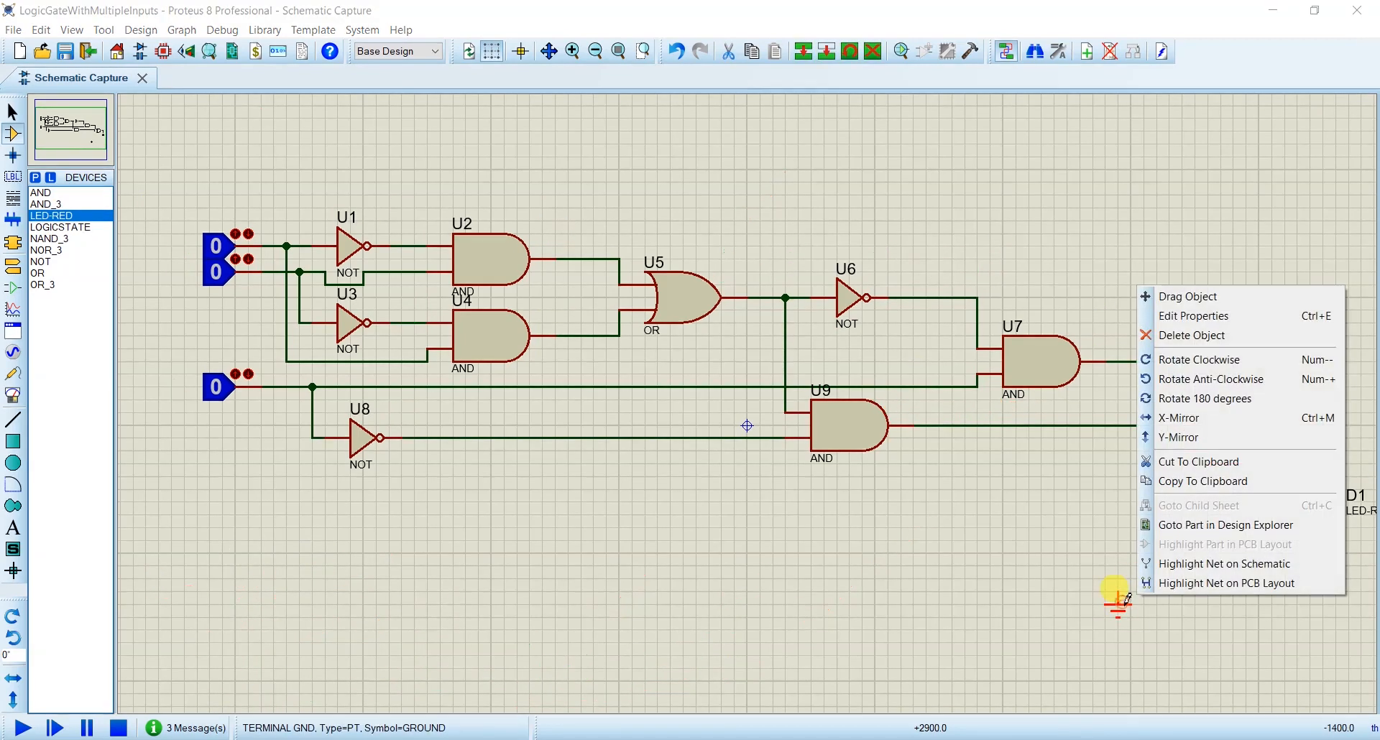
pyautogui.click(1171, 294)
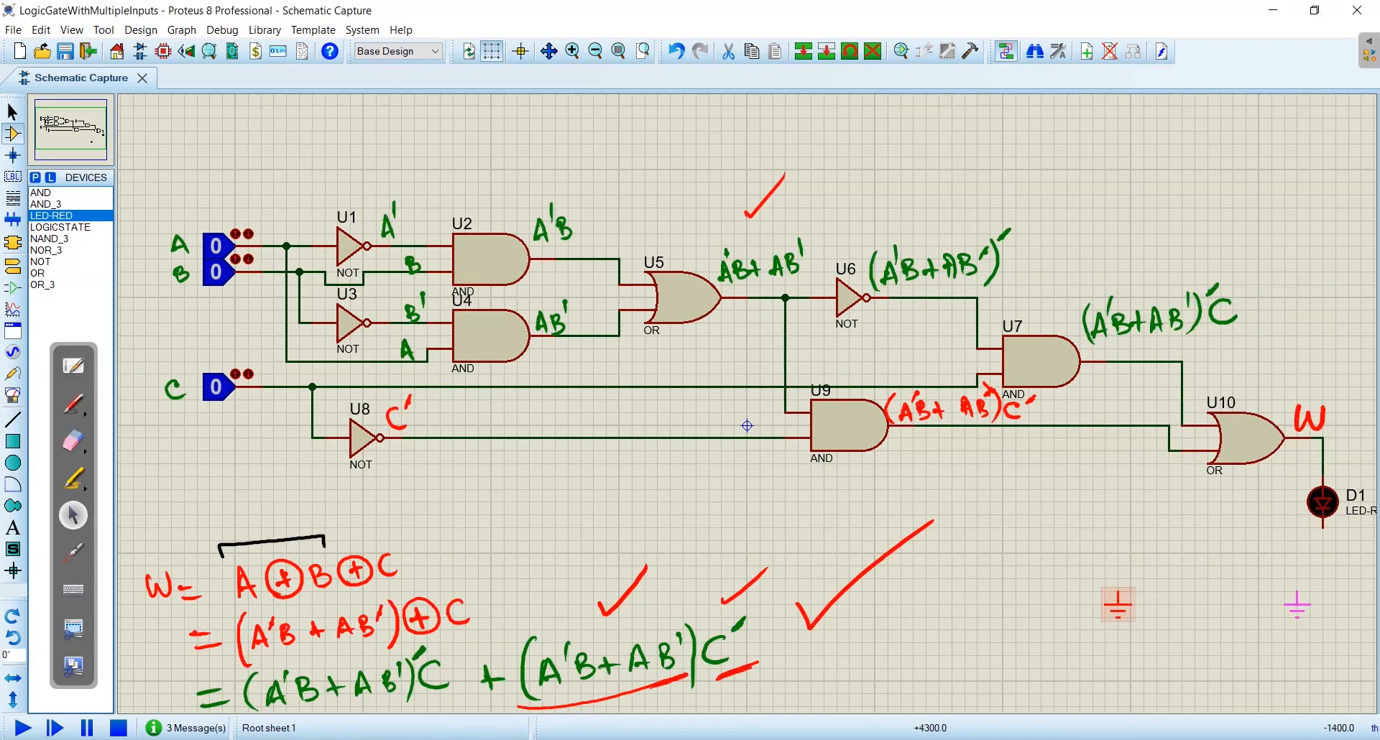
pyautogui.click(1322, 616)
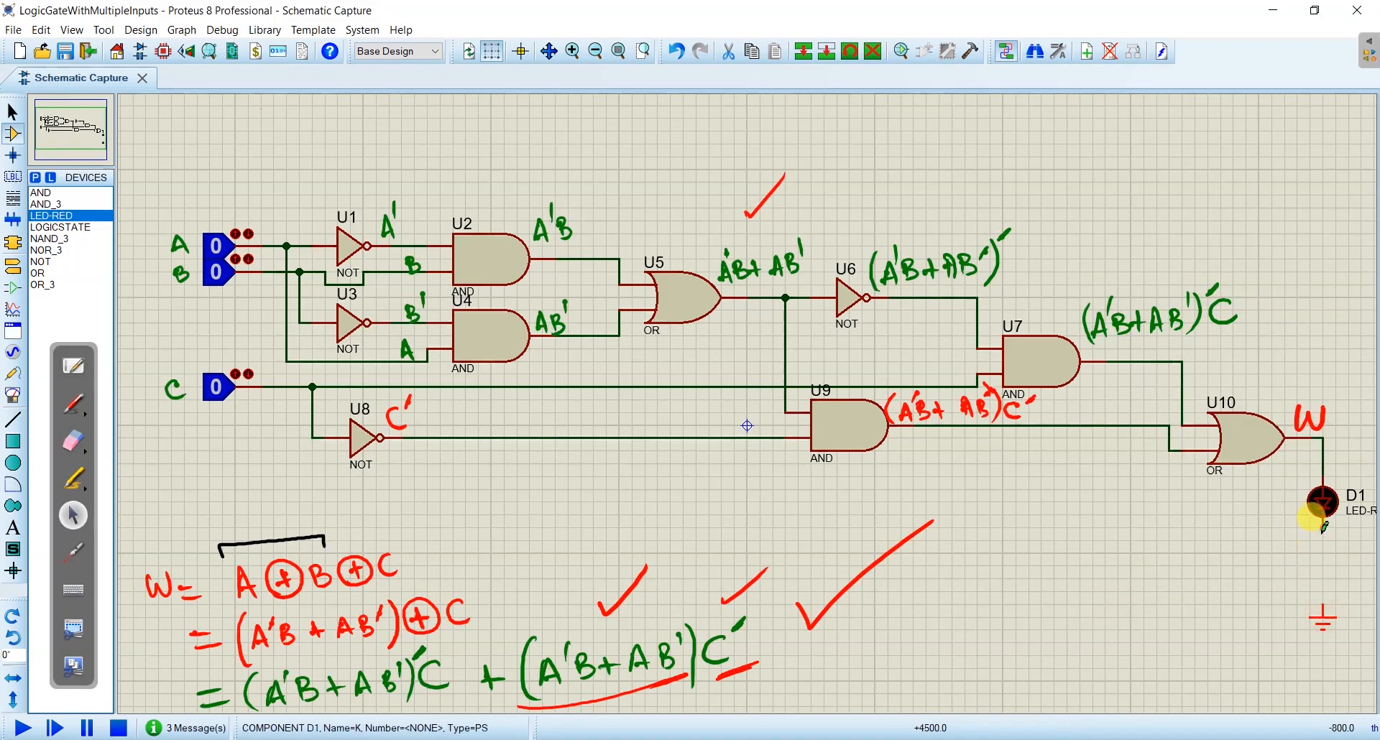
pyautogui.click(1323, 530)
pyautogui.click(1327, 598)
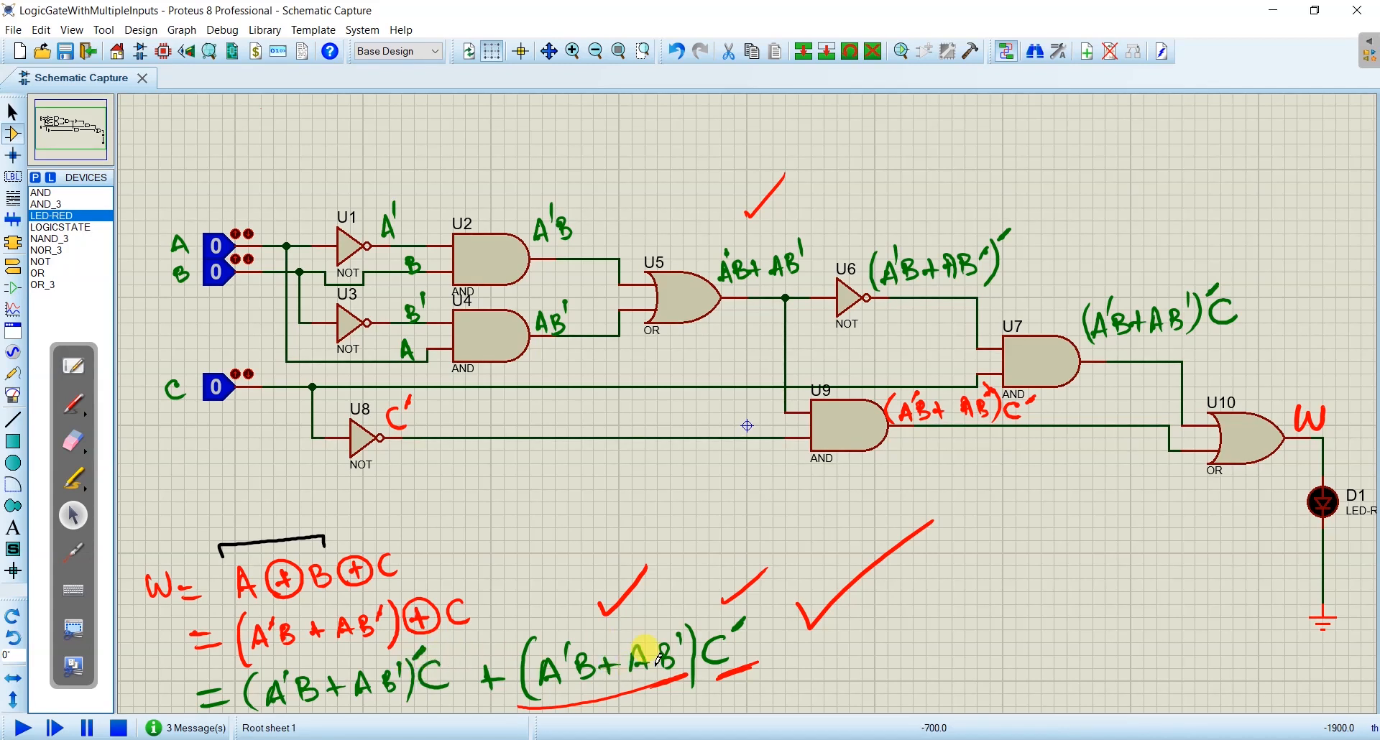
# - Run the simulation and set logic inputs B, C and A to 1 in turn to test the XOR output
pyautogui.click(75, 515)
pyautogui.click(21, 728)
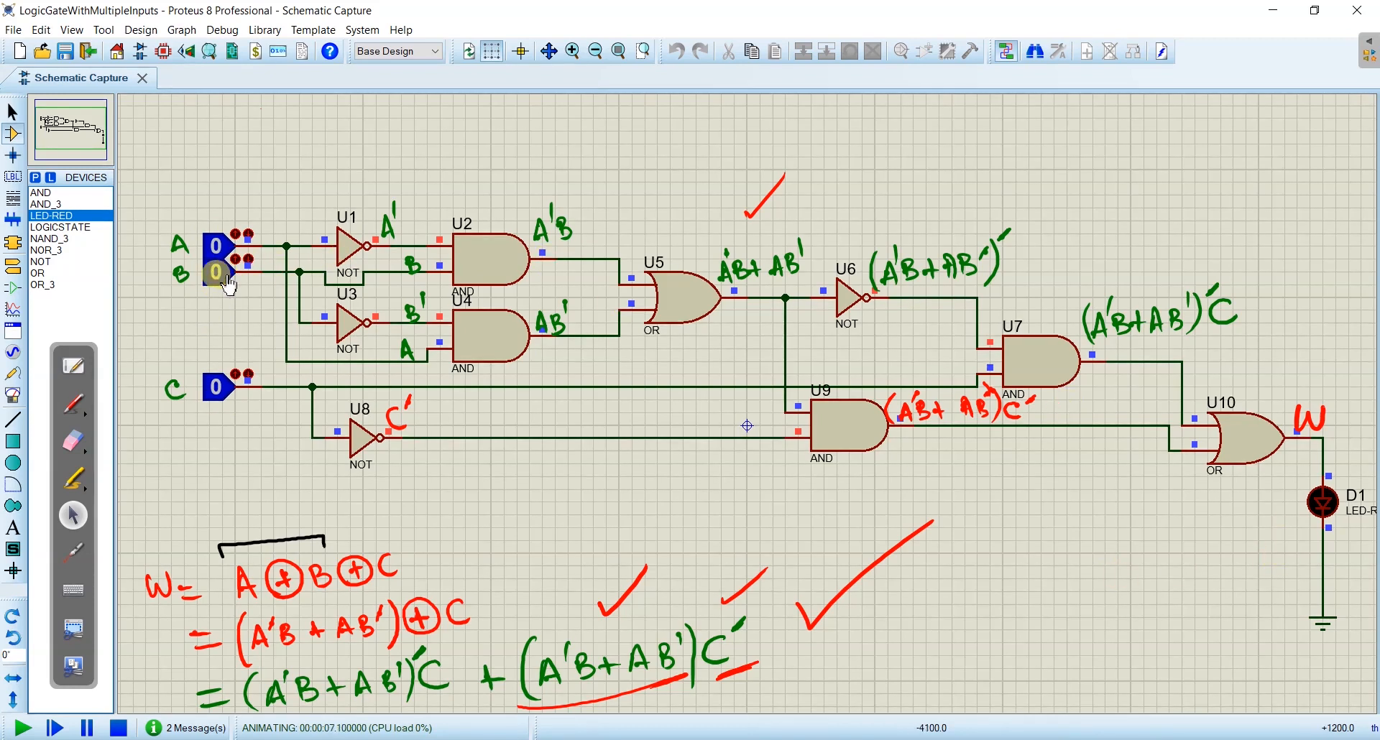
pyautogui.click(216, 272)
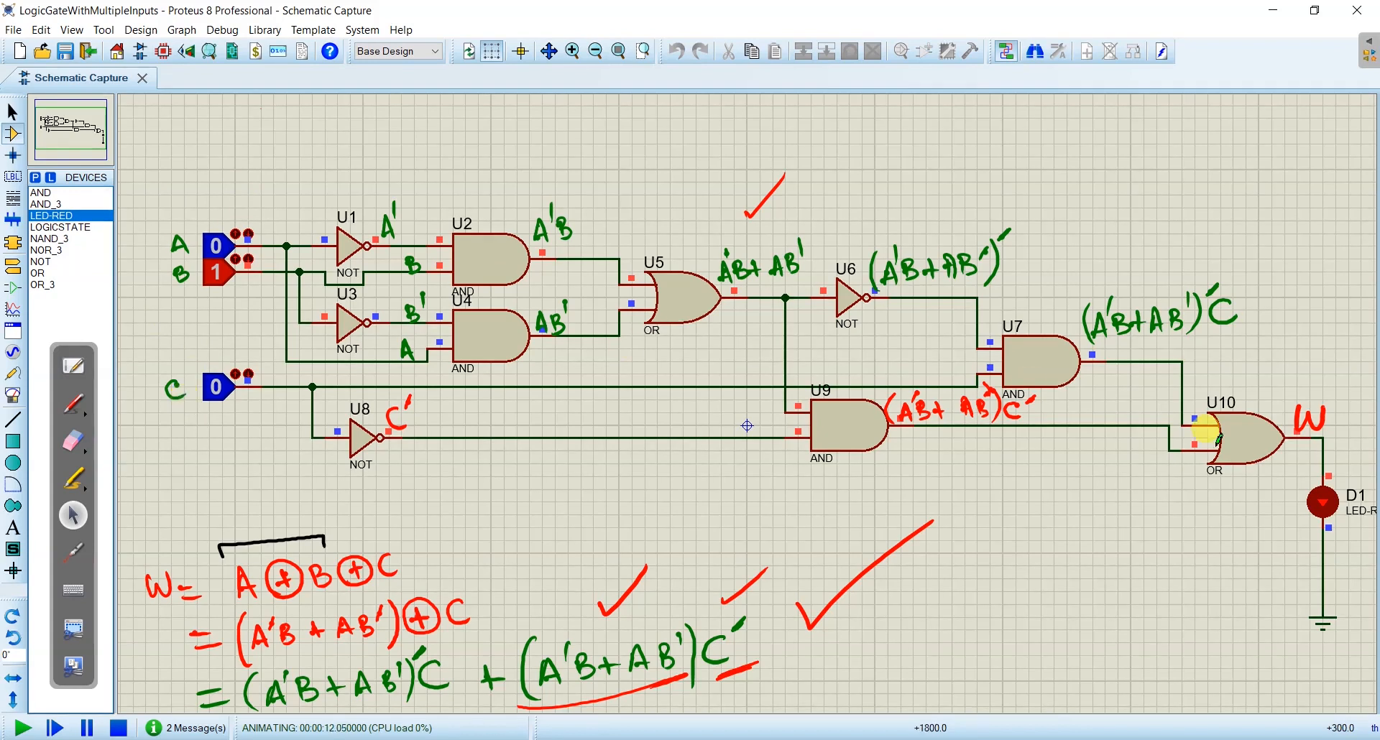
pyautogui.click(218, 389)
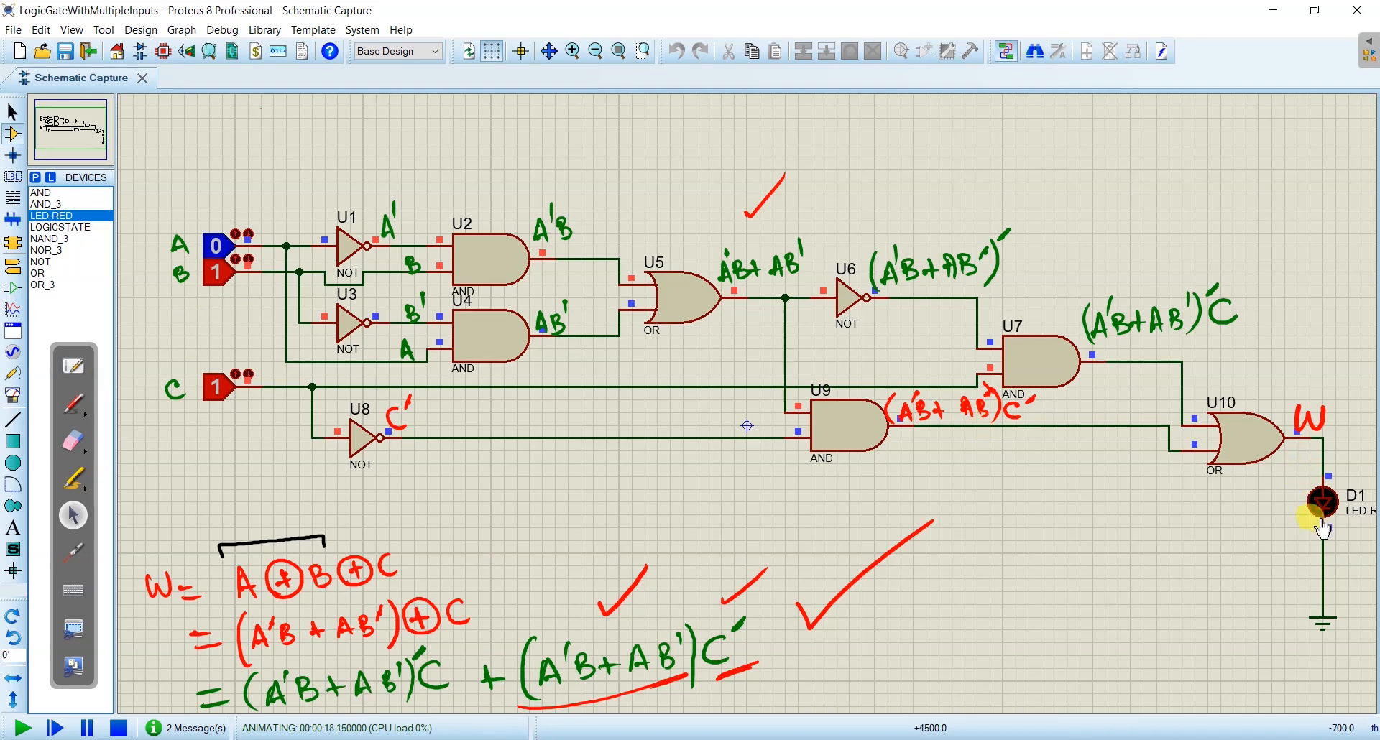
pyautogui.click(217, 246)
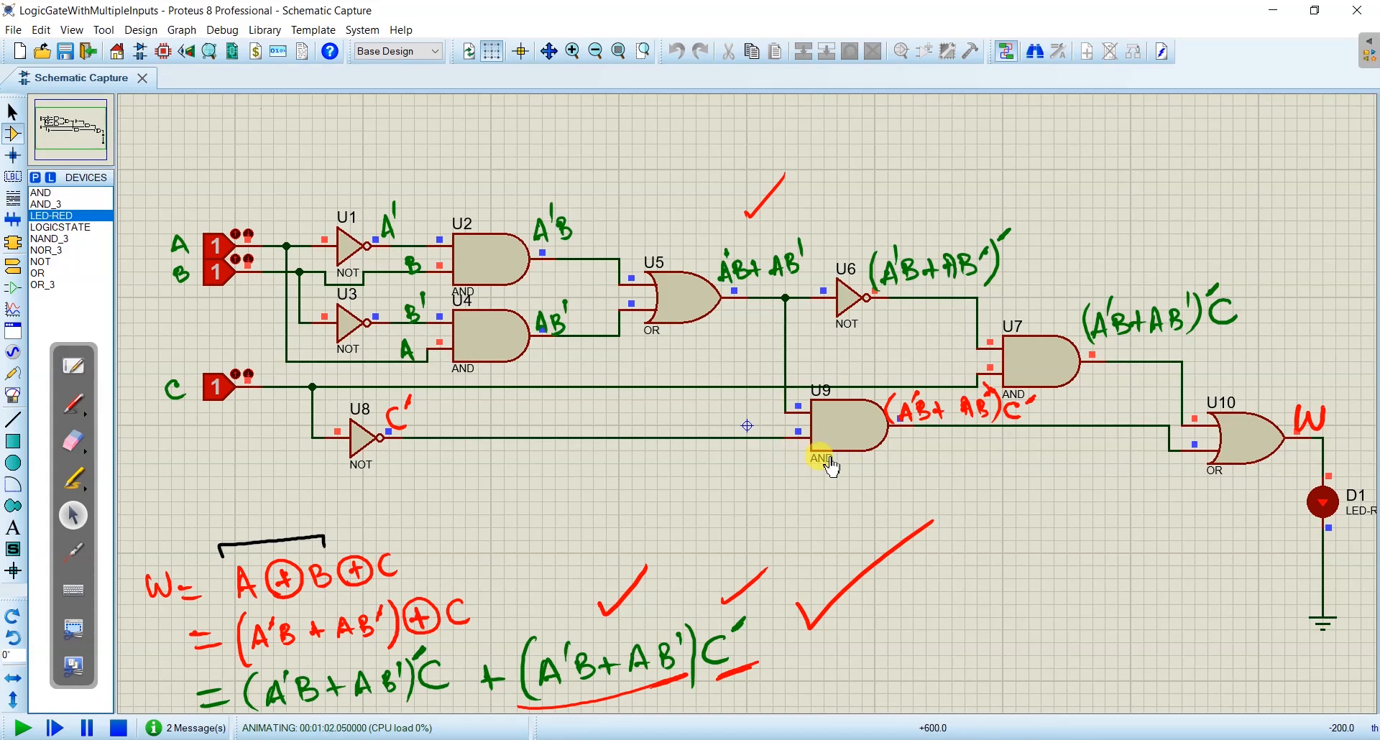
# - Draw a red arrow from the A⊕B bracket to C and erase the check marks and underlines around the final expression
pyautogui.click(73, 442)
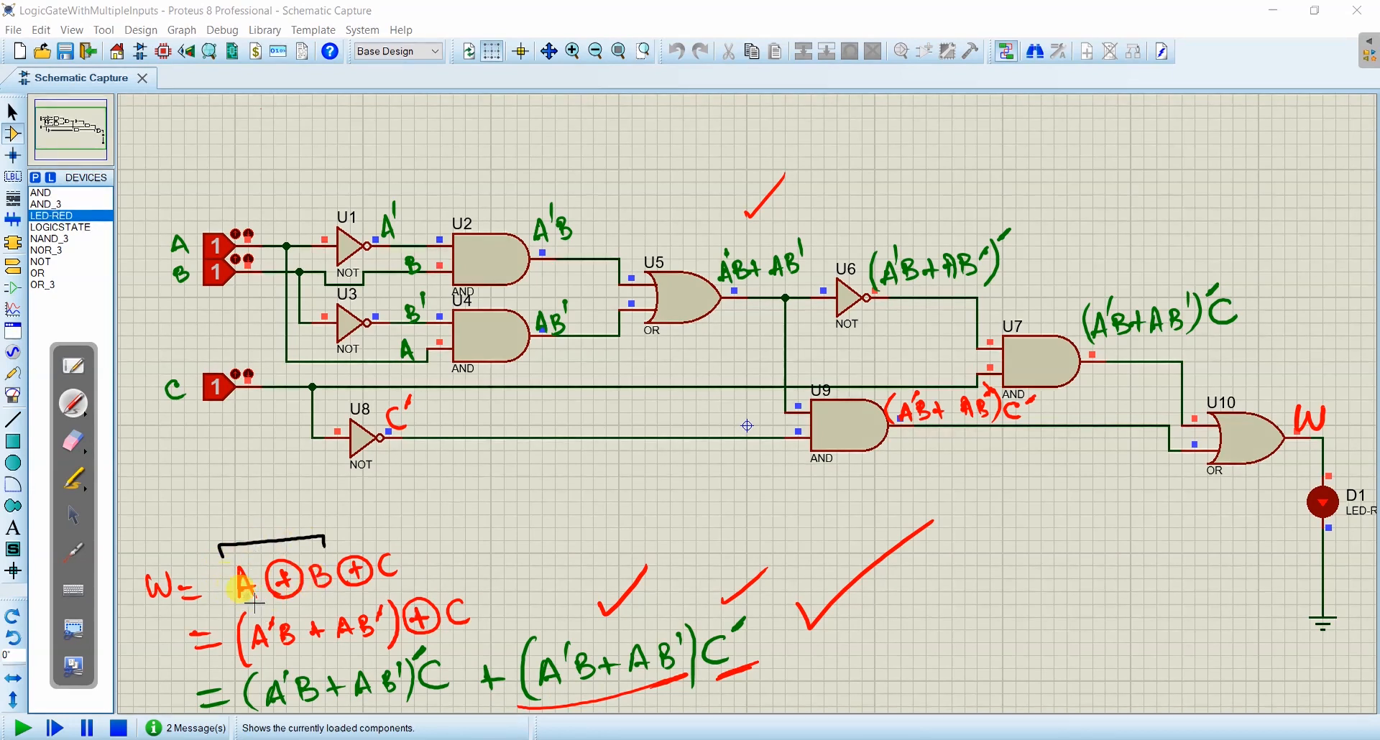
pyautogui.moveTo(296, 530); pyautogui.dragTo(338, 506)
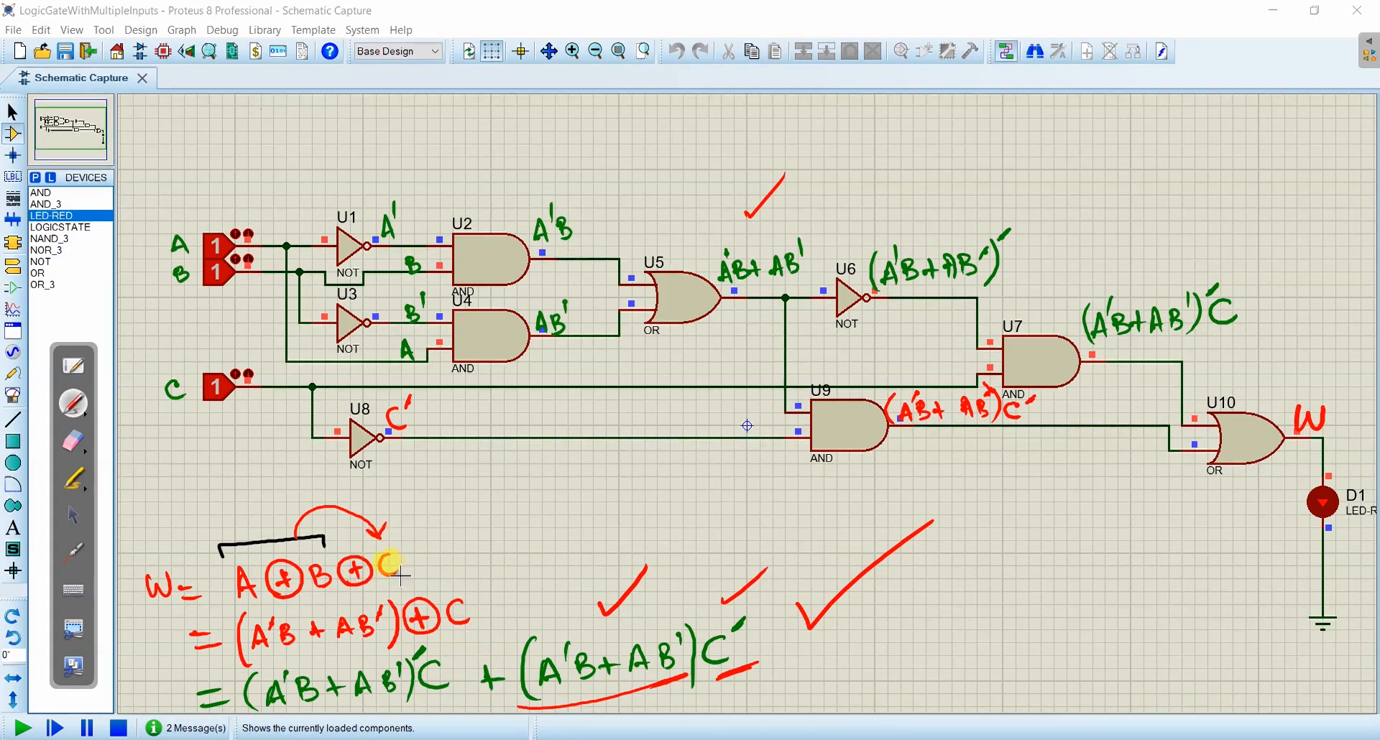
pyautogui.click(73, 515)
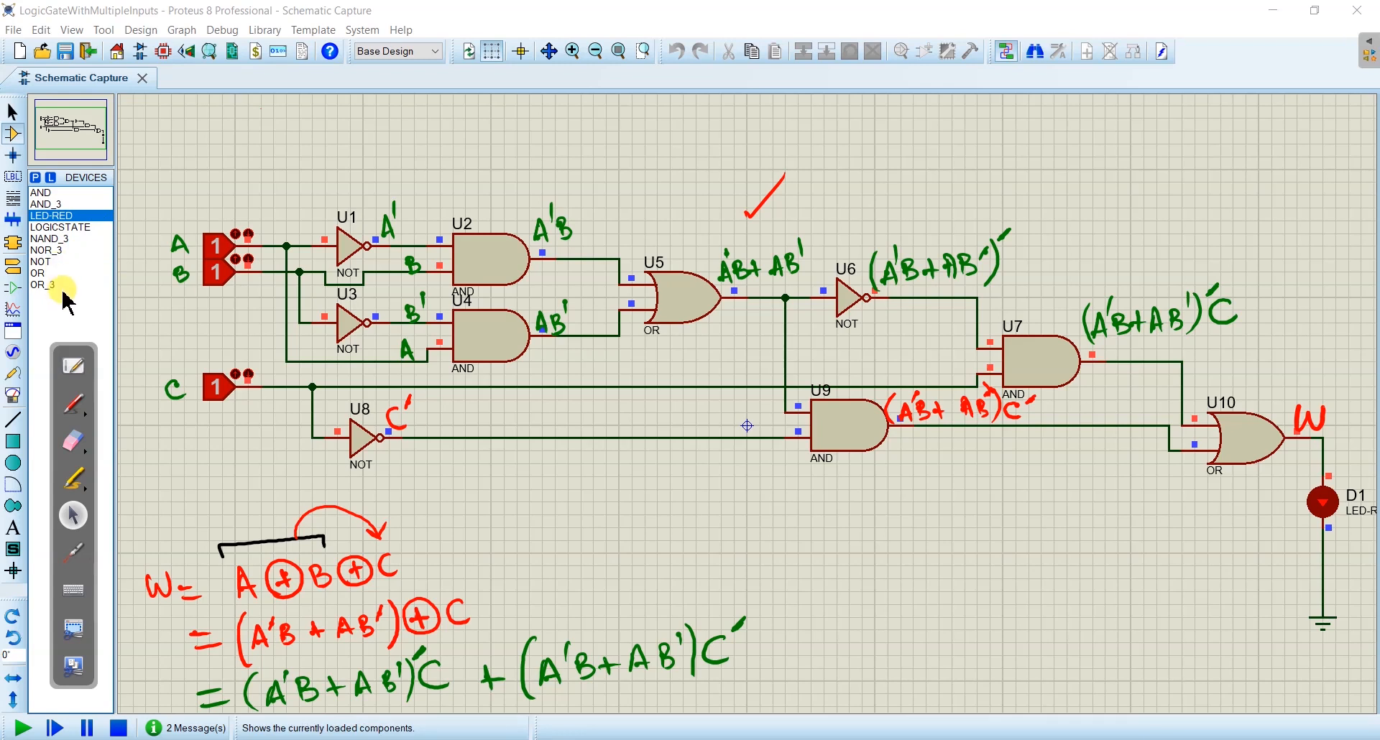
# - Add the simple two-input XOR gate from the ACTIVE library to the devices and place one below AND gate U9
pyautogui.click(36, 177)
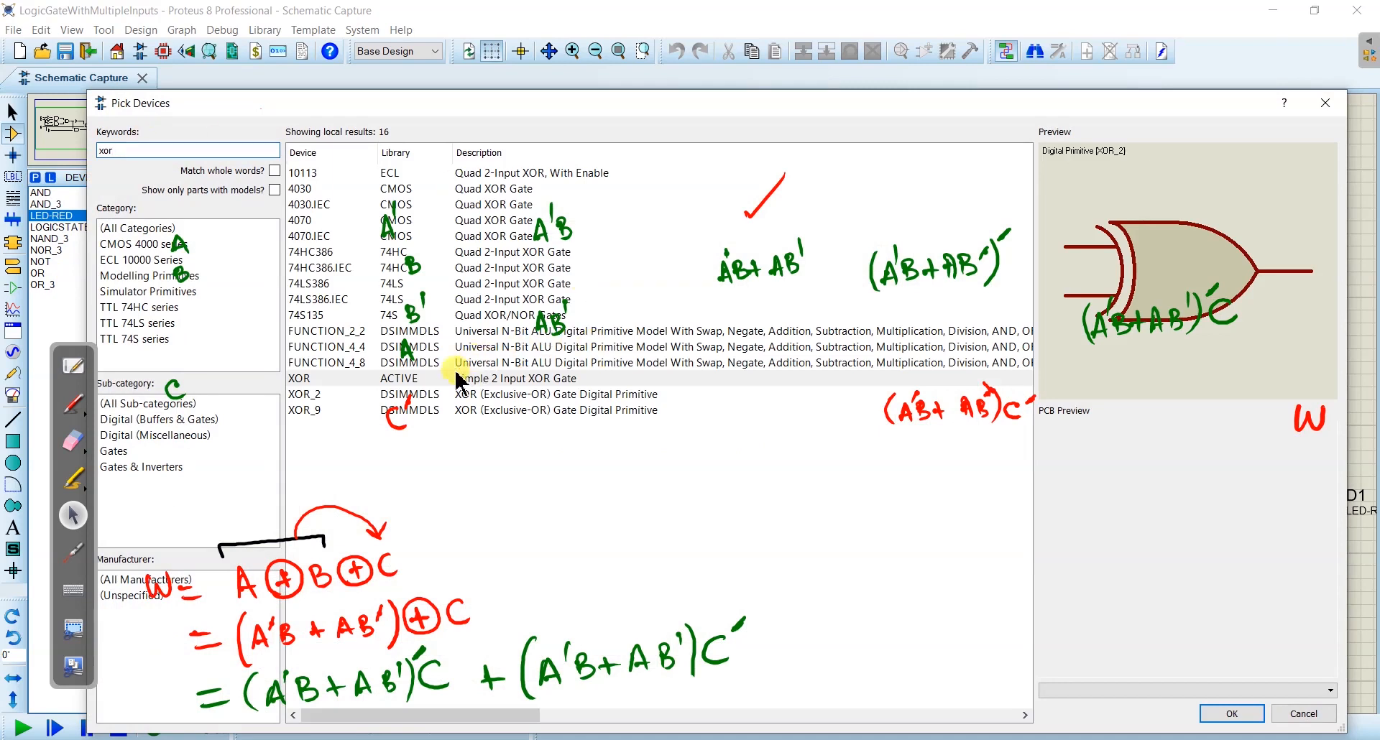
pyautogui.click(452, 380)
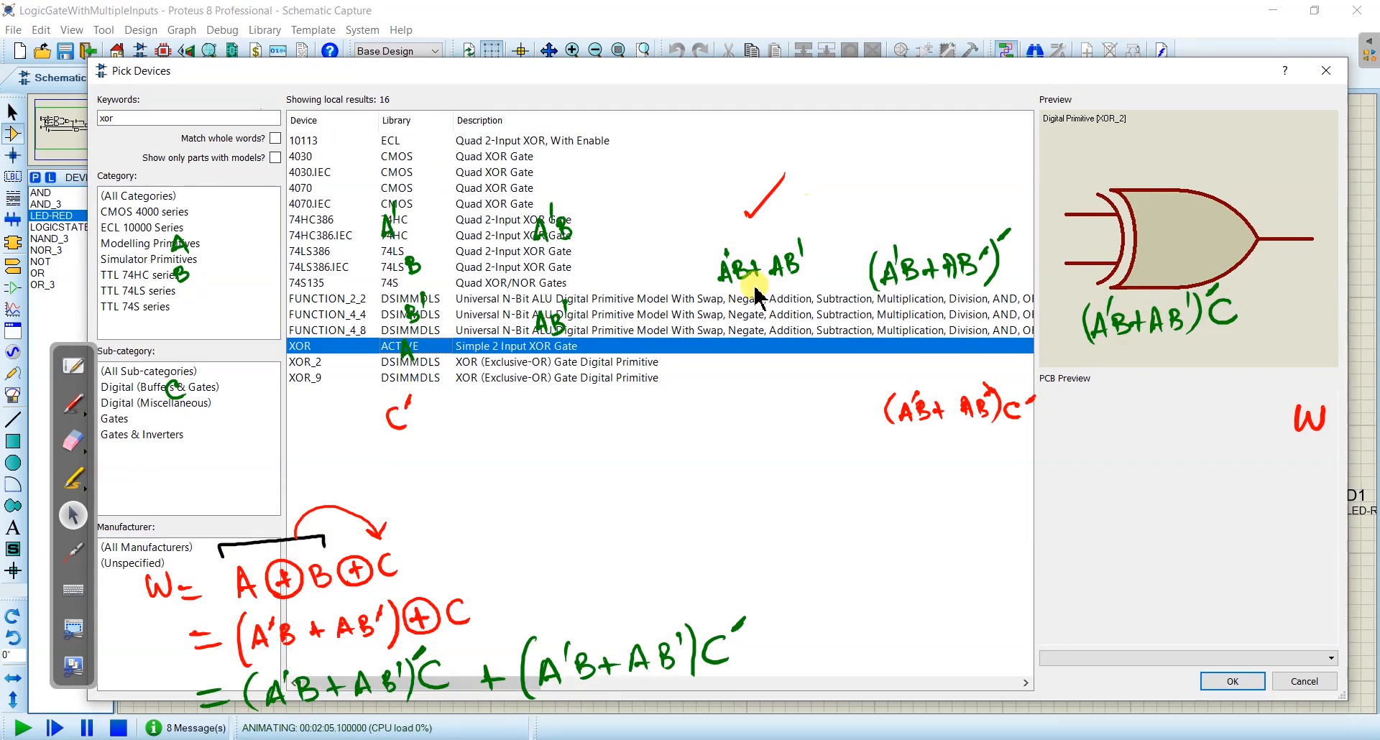
pyautogui.doubleClick(548, 347)
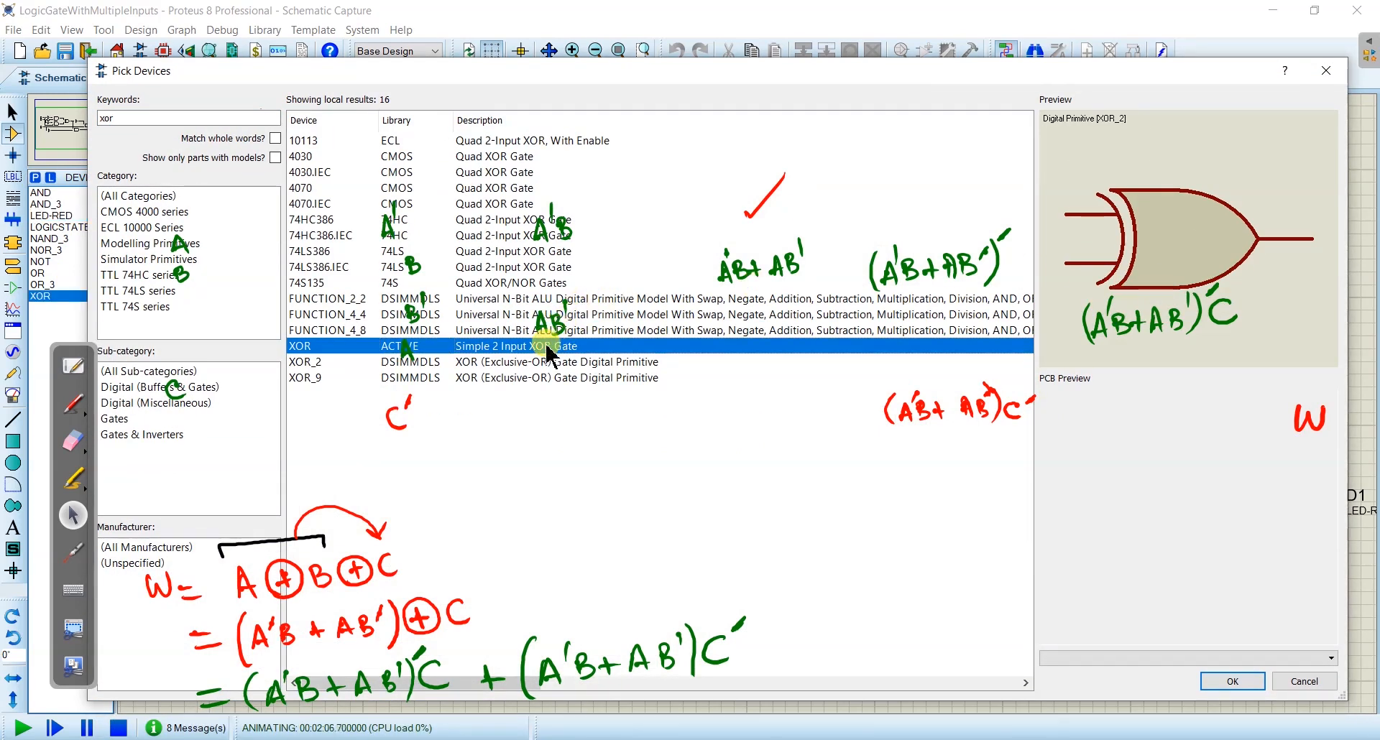
pyautogui.click(1234, 681)
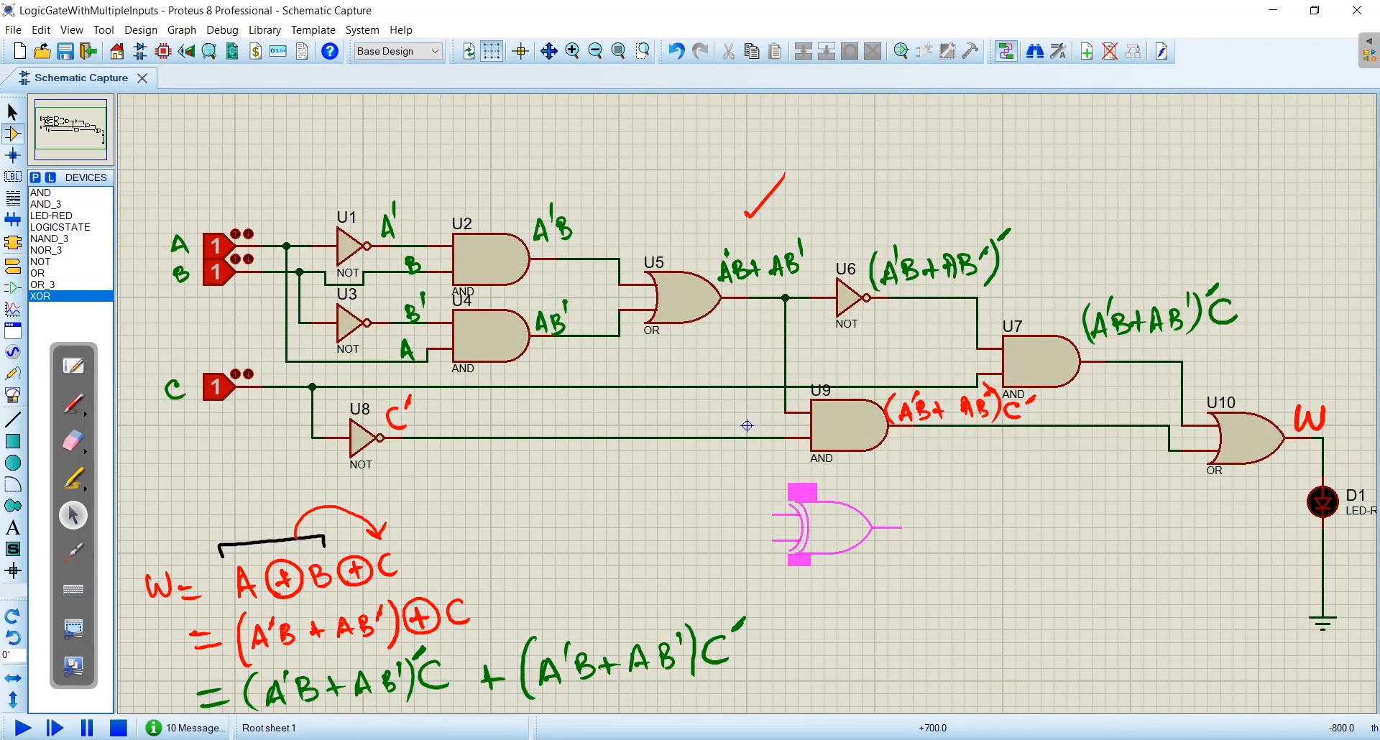
pyautogui.click(826, 528)
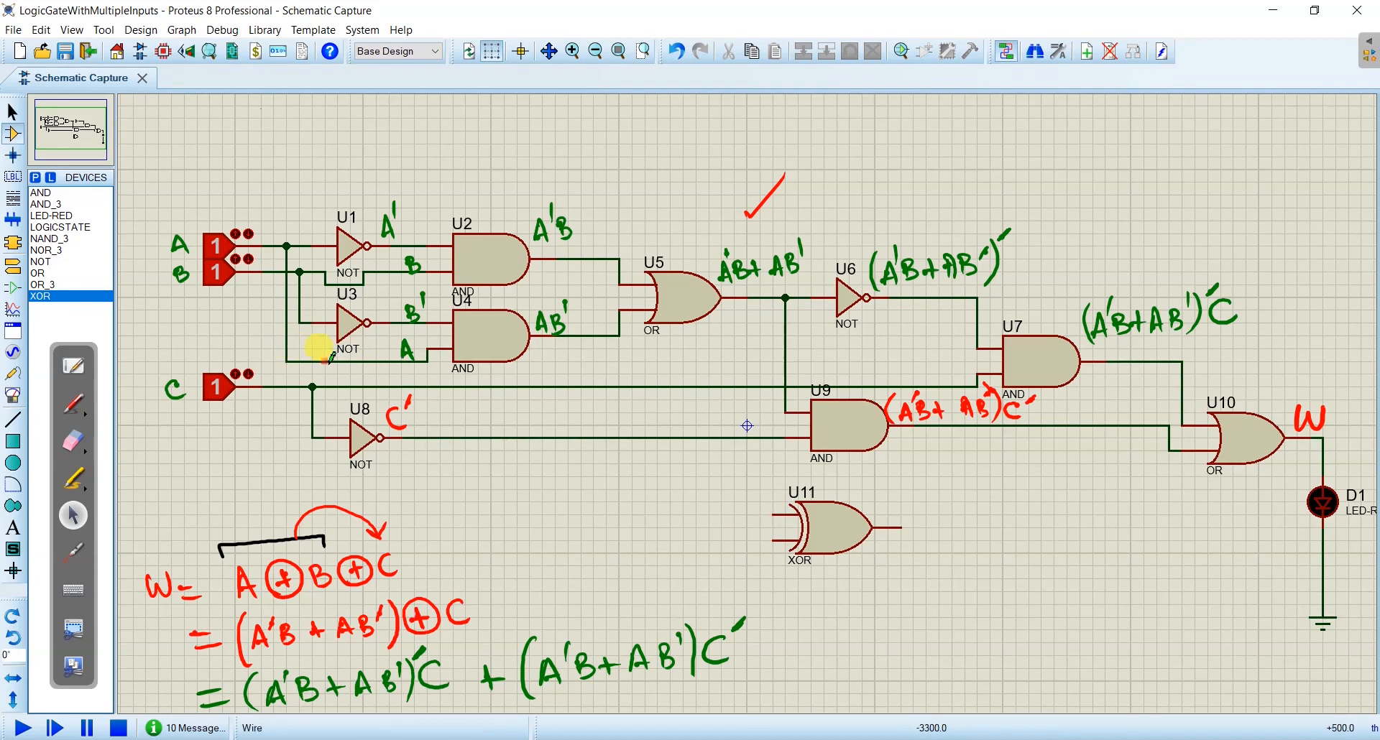
# - Wire input A's line to the upper input of XOR gate U11 and input B's line to its lower input
pyautogui.click(430, 357)
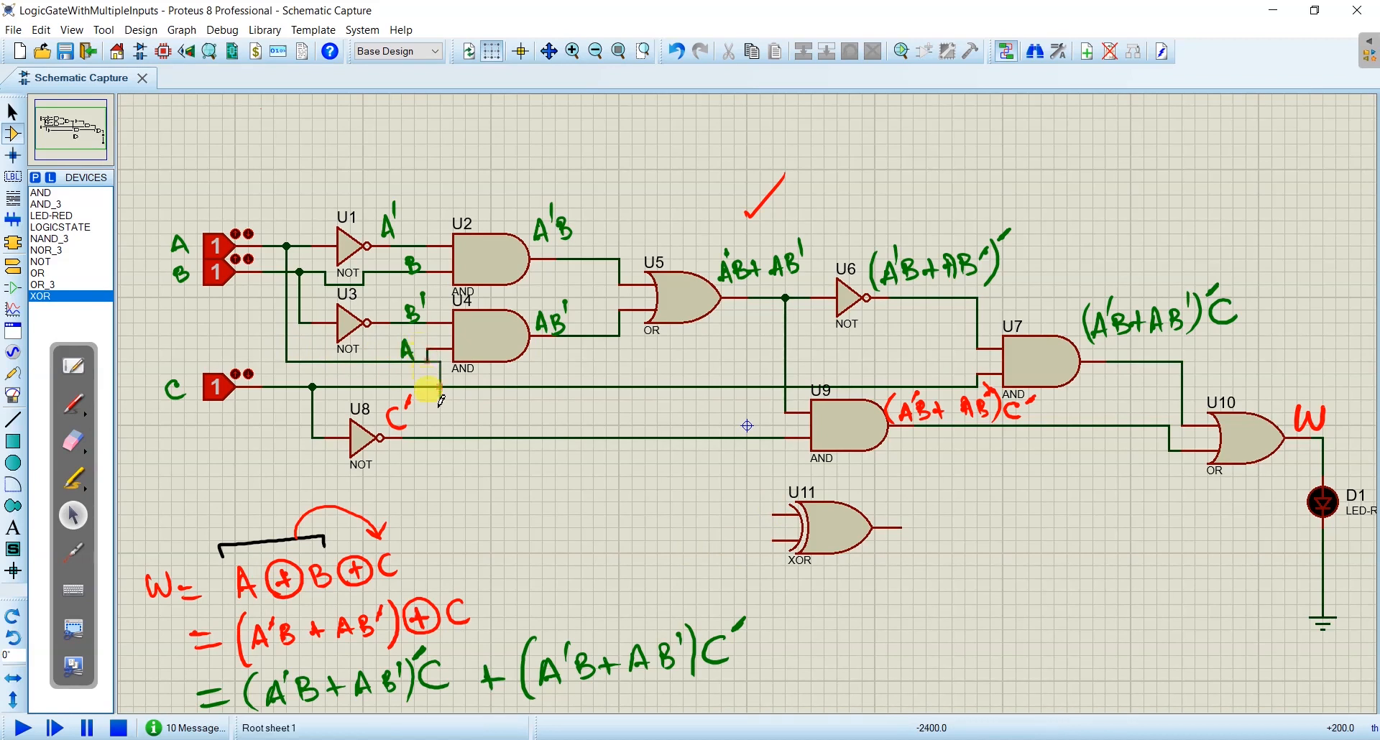
pyautogui.click(428, 514)
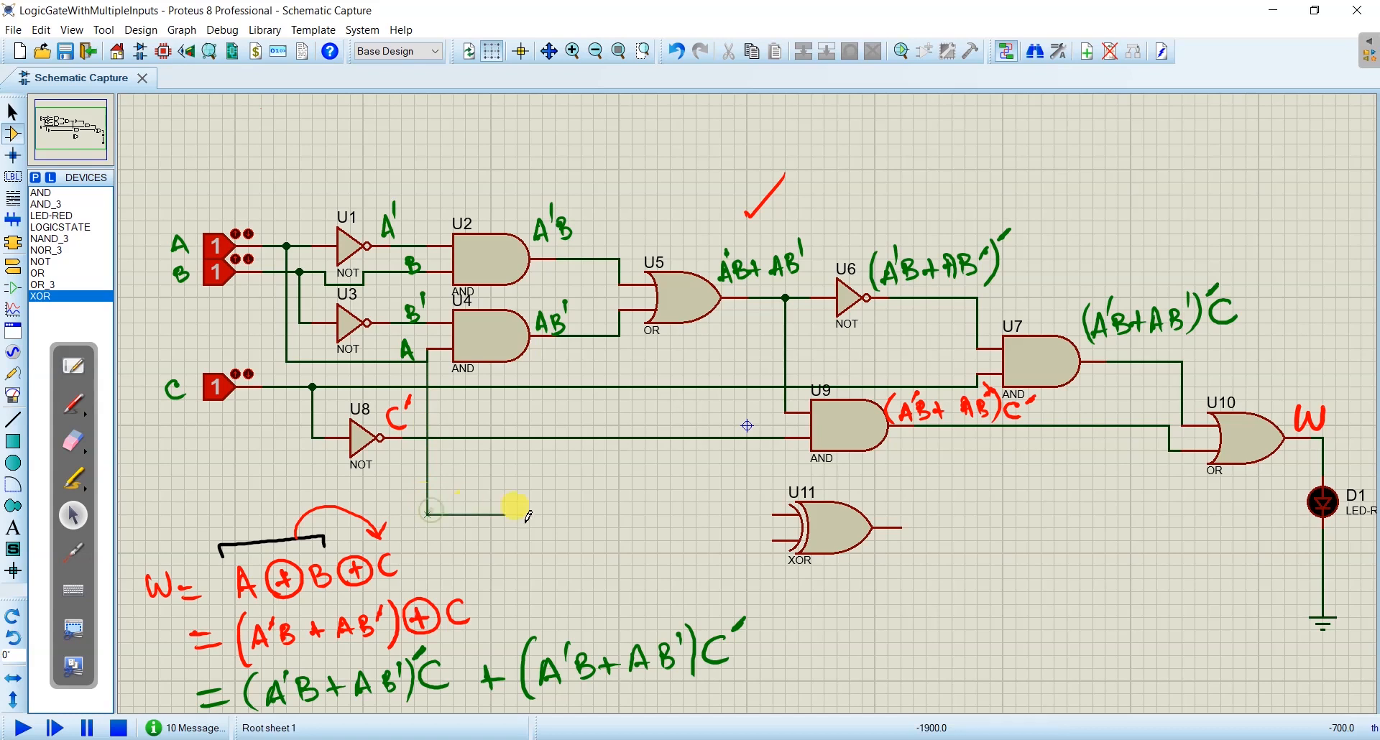
pyautogui.click(772, 511)
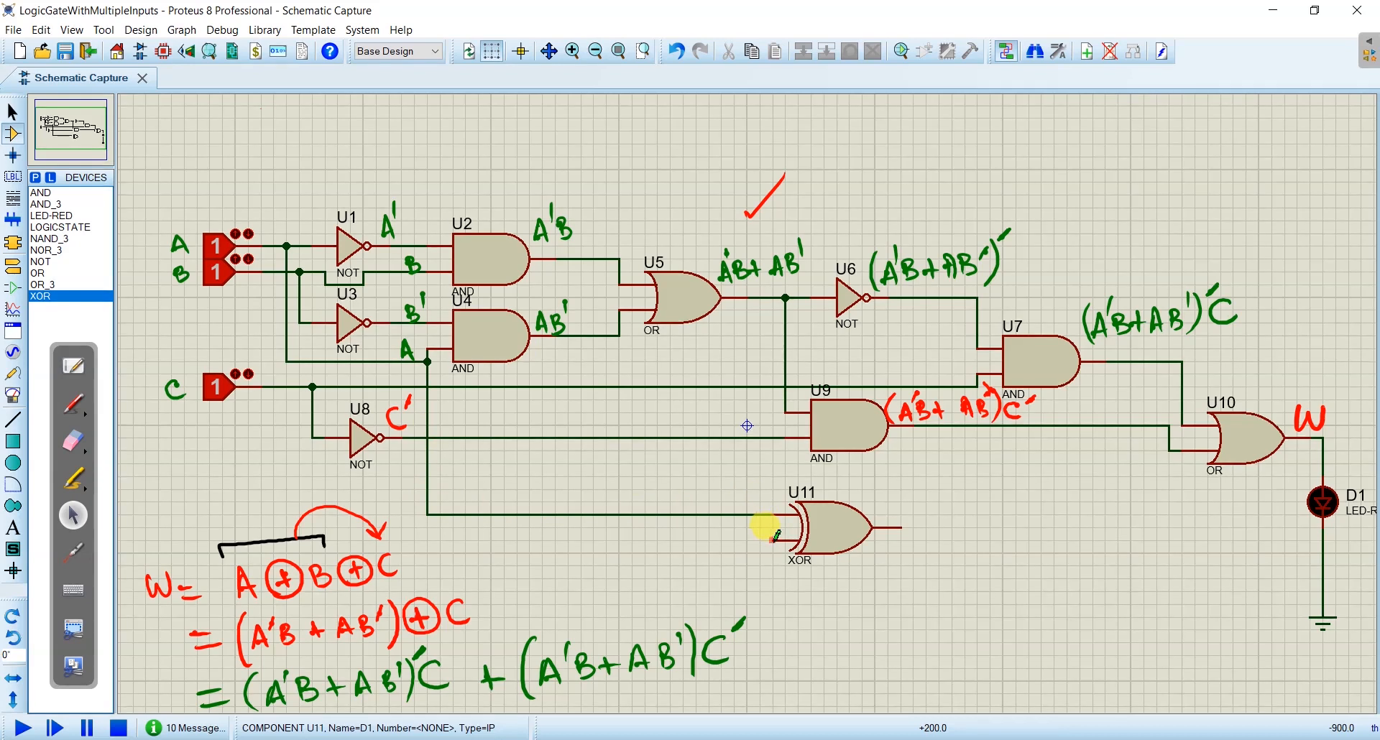
pyautogui.click(298, 321)
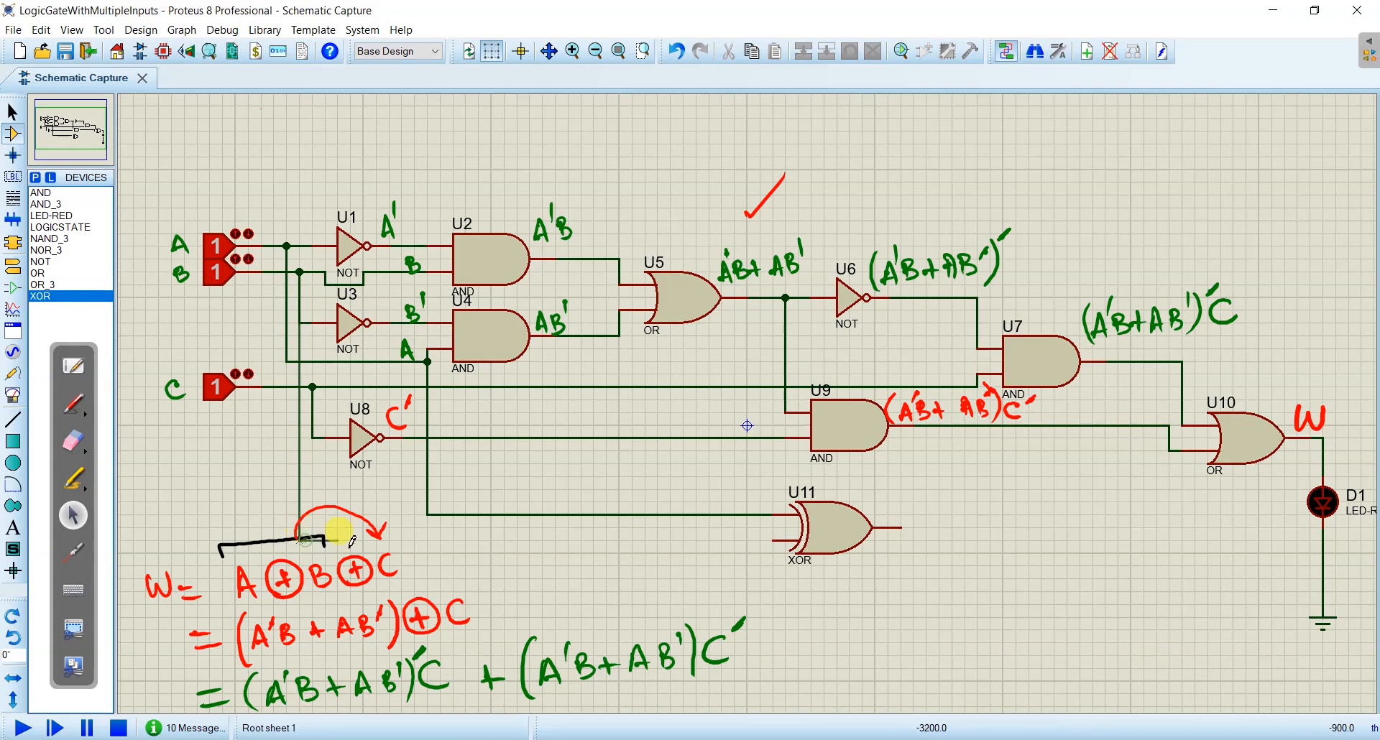
pyautogui.click(770, 538)
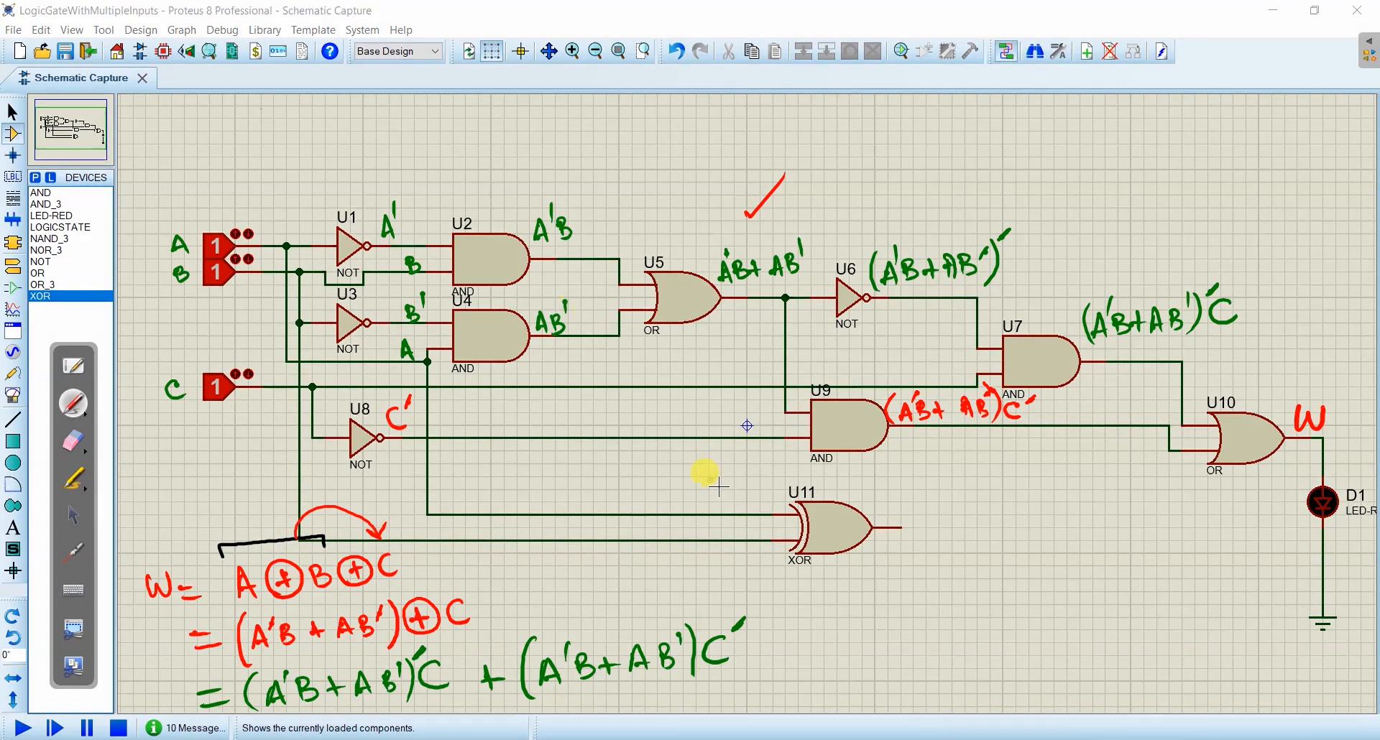
# - Label XOR gate U11 in red with A and B at its inputs and A⊕B at its output
pyautogui.moveTo(759, 487); pyautogui.dragTo(752, 507)
pyautogui.moveTo(760, 487); pyautogui.dragTo(762, 539)
pyautogui.moveTo(876, 511)
pyautogui.mouseDown()
pyautogui.moveTo(917, 501)
pyautogui.moveTo(899, 509)
pyautogui.mouseUp()
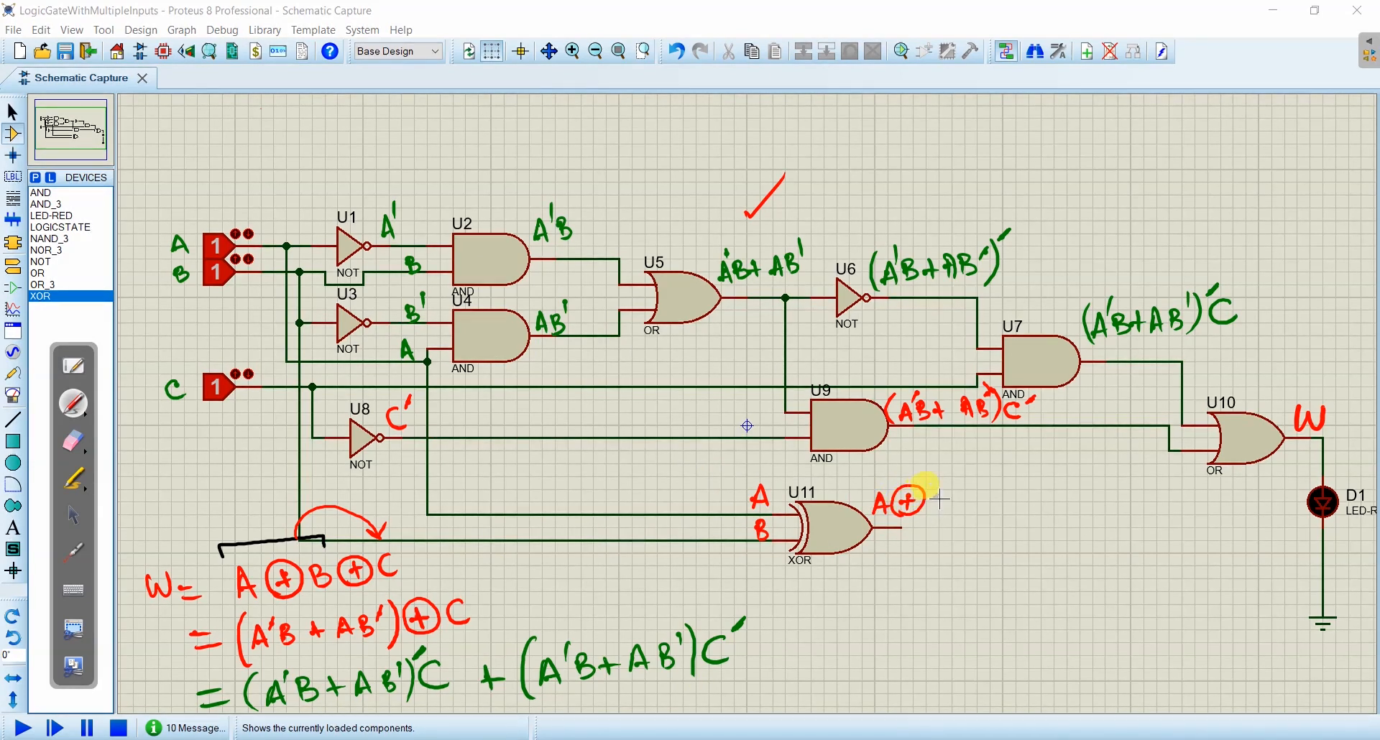
pyautogui.moveTo(934, 489); pyautogui.dragTo(936, 511)
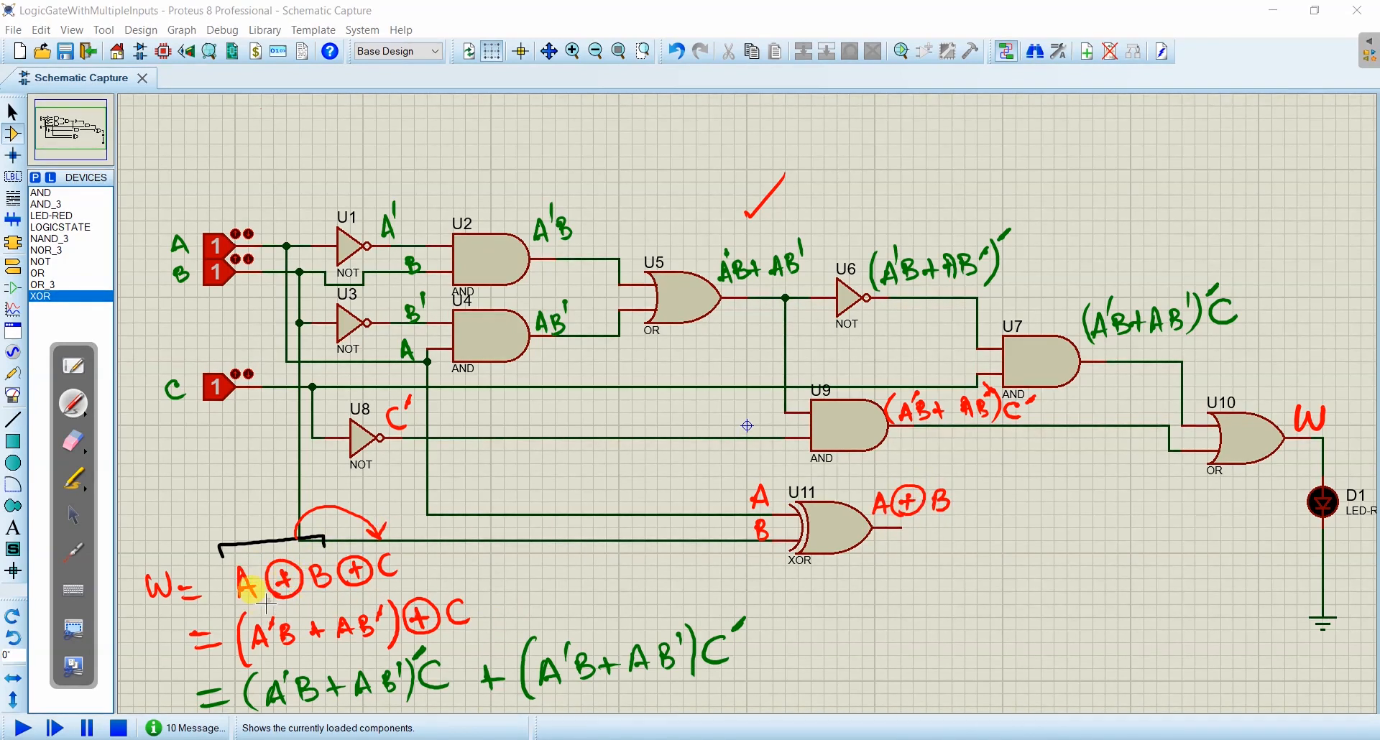
pyautogui.click(72, 514)
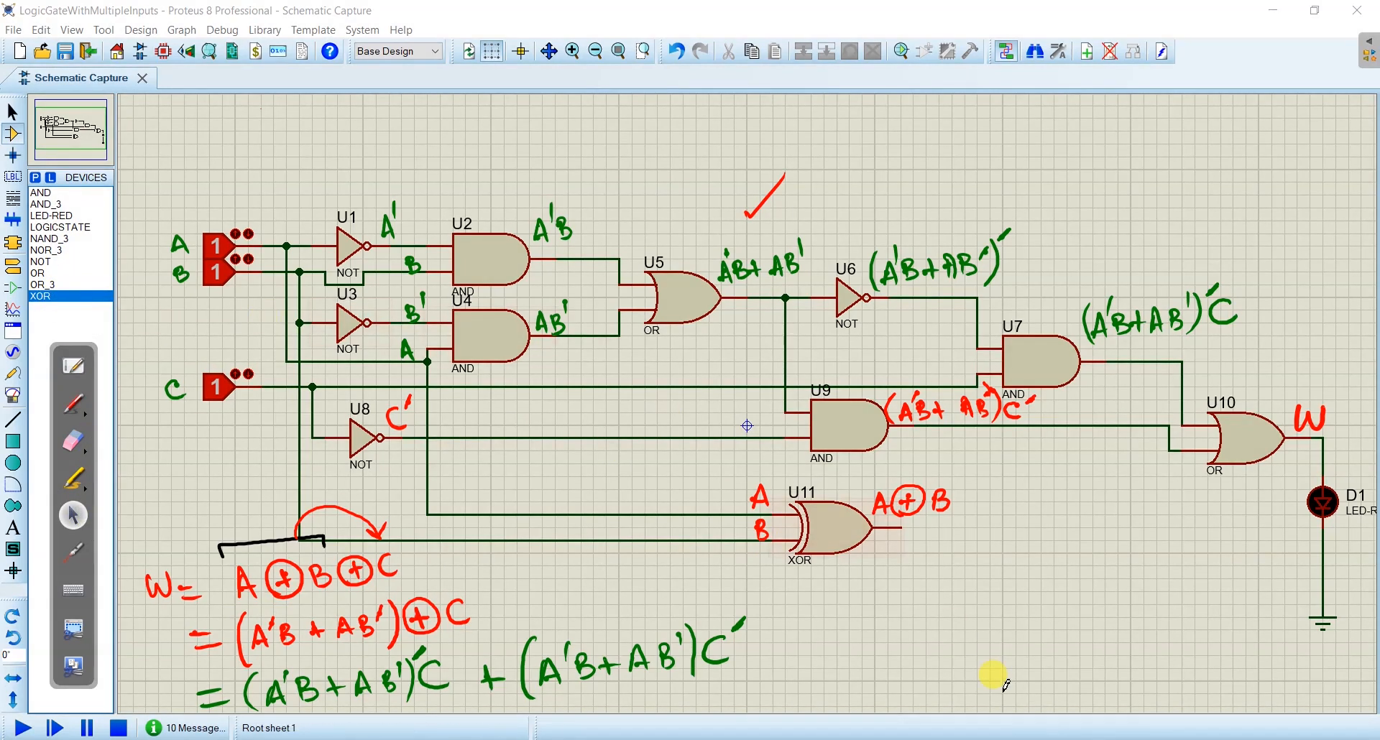
# - Place a second two-input XOR gate to the lower right of U11 and wire U11's output to its upper input
pyautogui.click(986, 572)
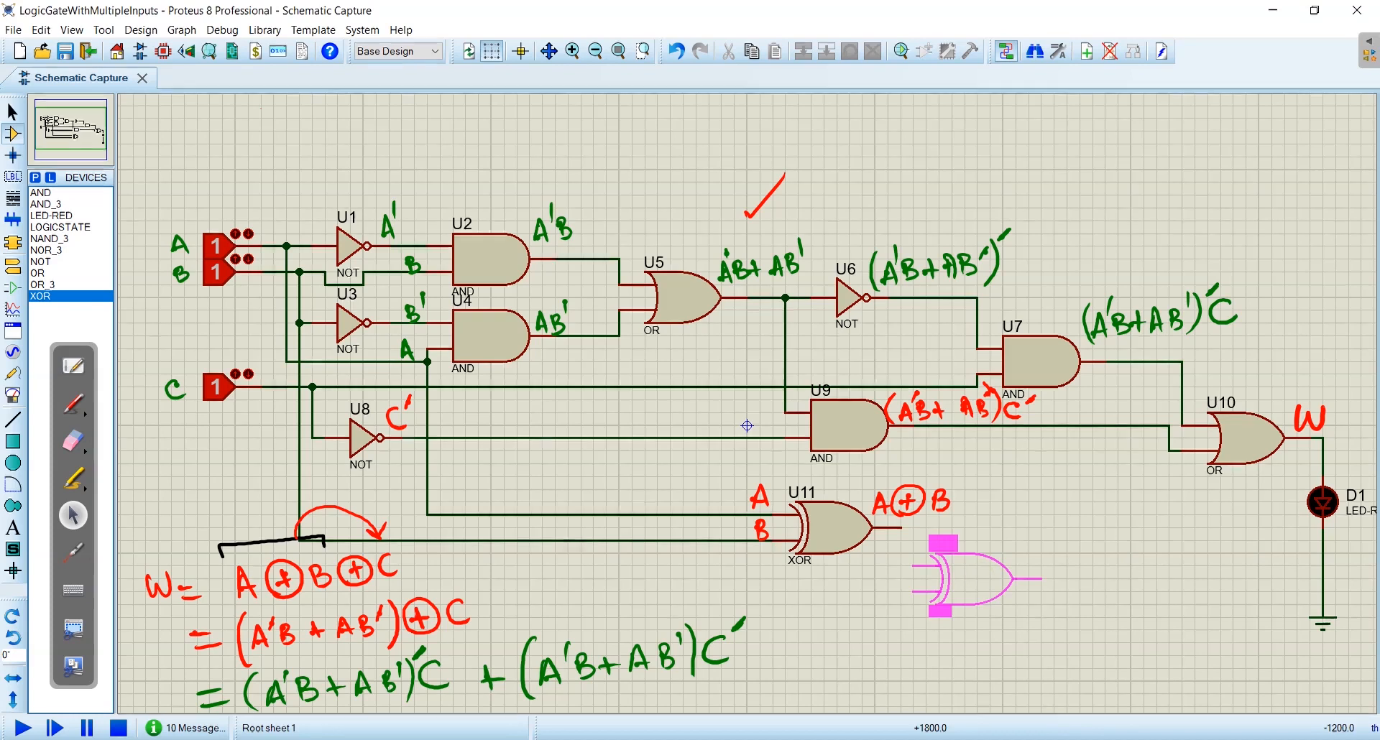
pyautogui.click(988, 577)
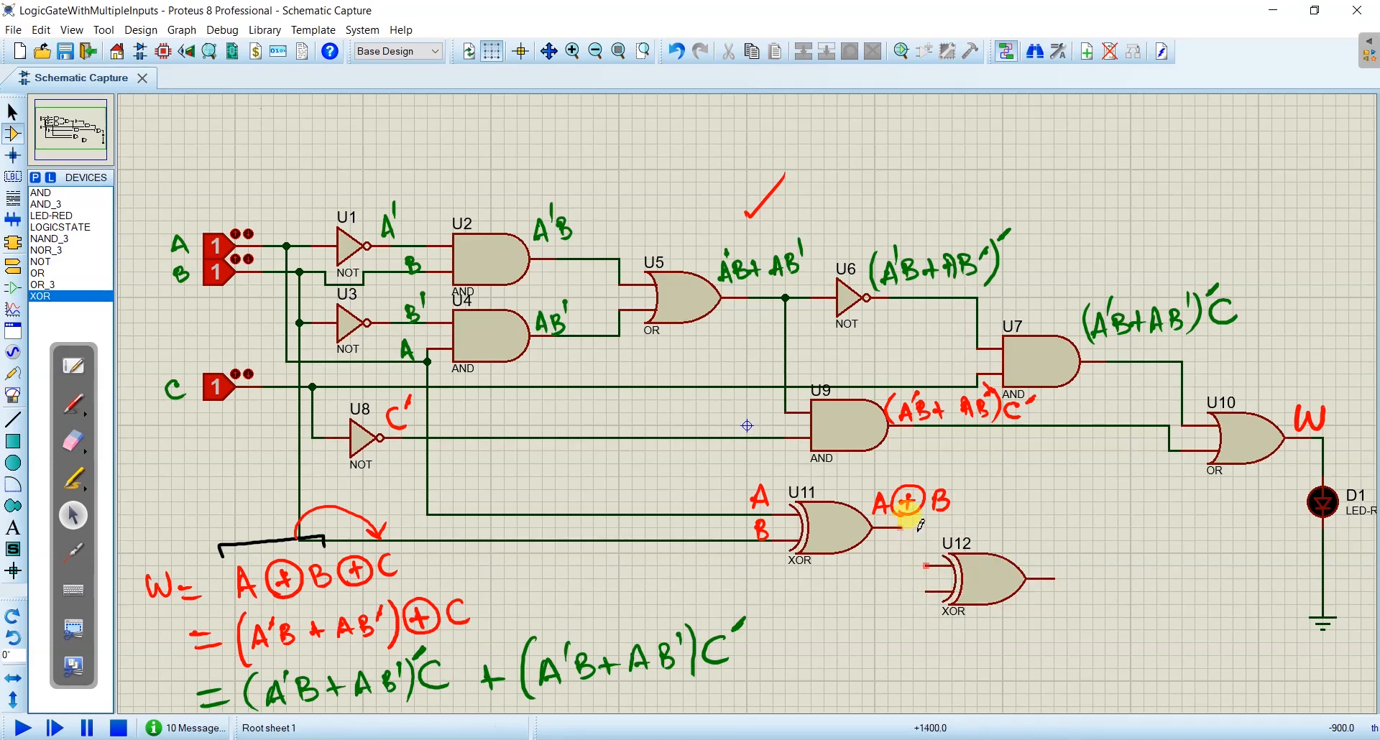
pyautogui.click(904, 528)
pyautogui.click(927, 565)
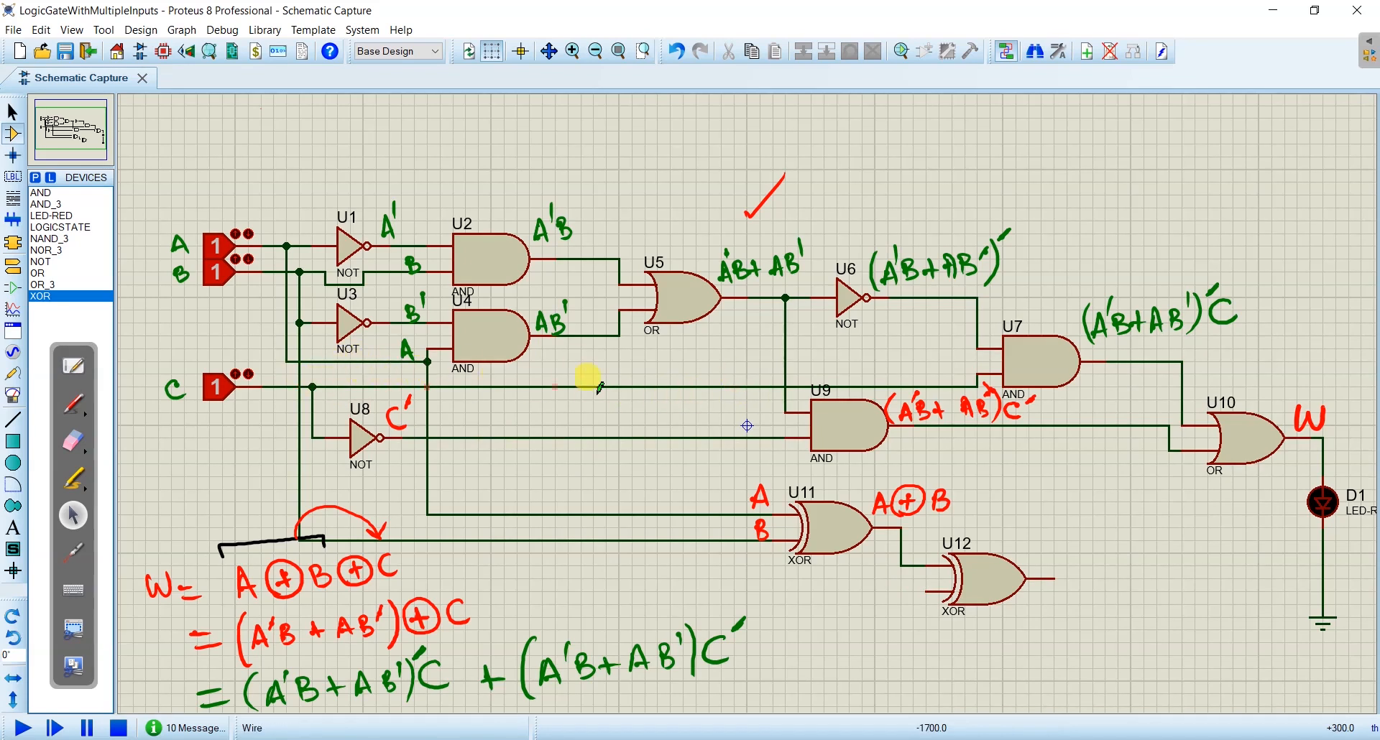
# - Wire input C's line to the lower input of XOR gate U12 and label that input C in red
pyautogui.click(721, 387)
pyautogui.click(720, 591)
pyautogui.click(928, 590)
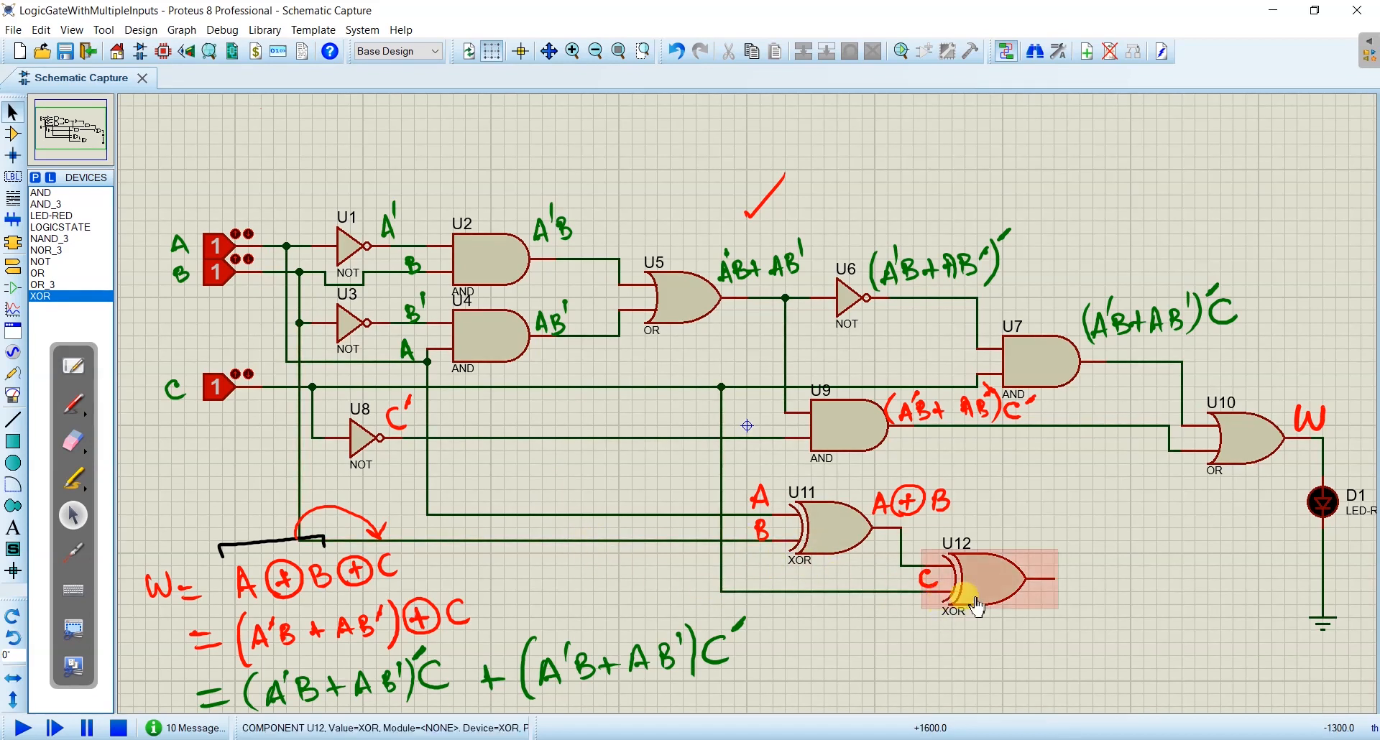
pyautogui.click(902, 566)
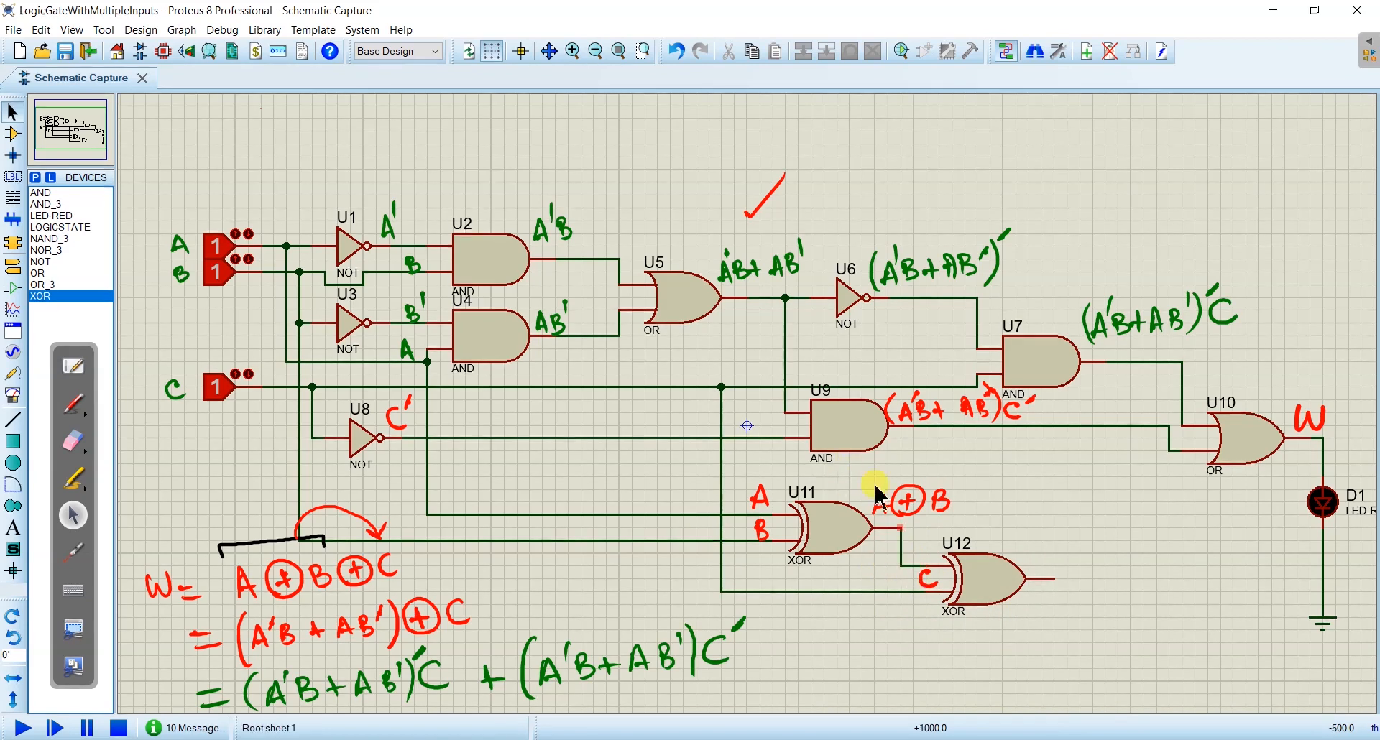
pyautogui.click(19, 532)
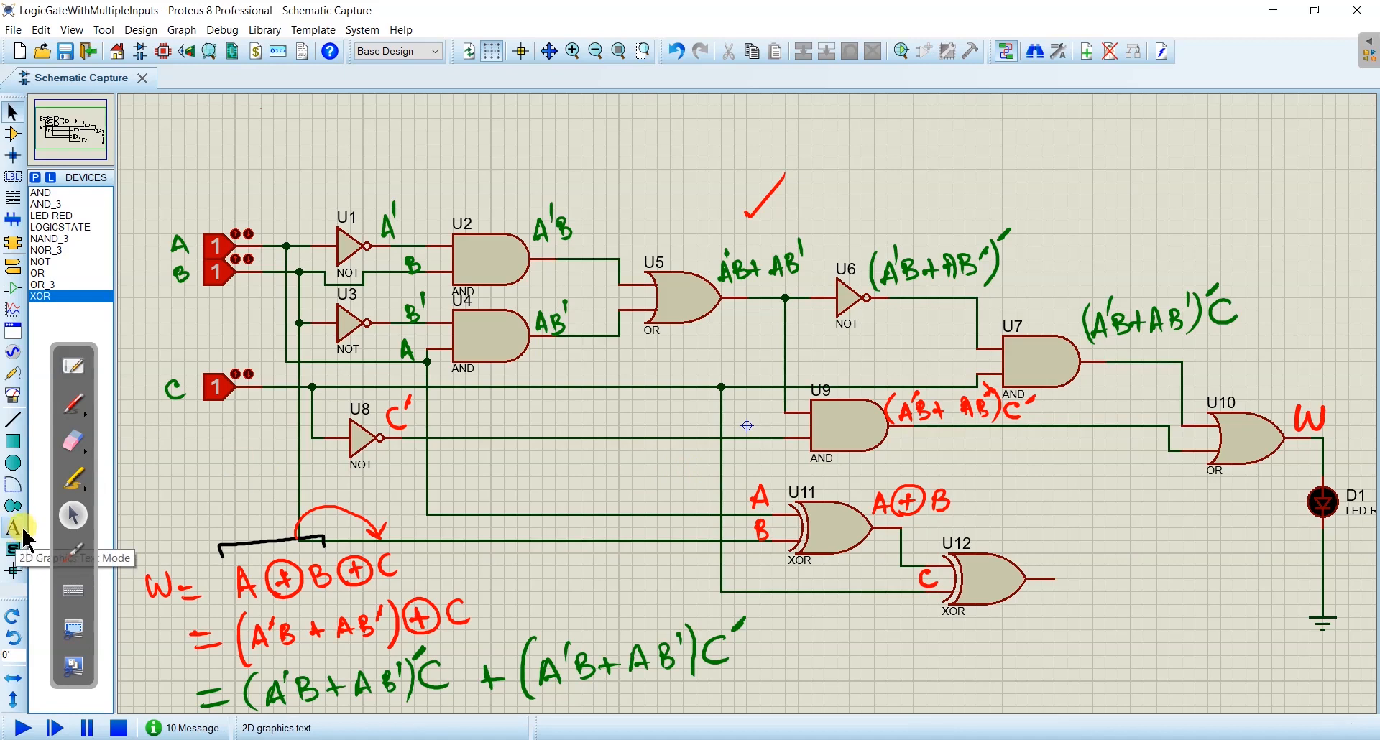
# - Place the graphics text "A" with a height of 0.2in above NOT gate U1
pyautogui.click(20, 532)
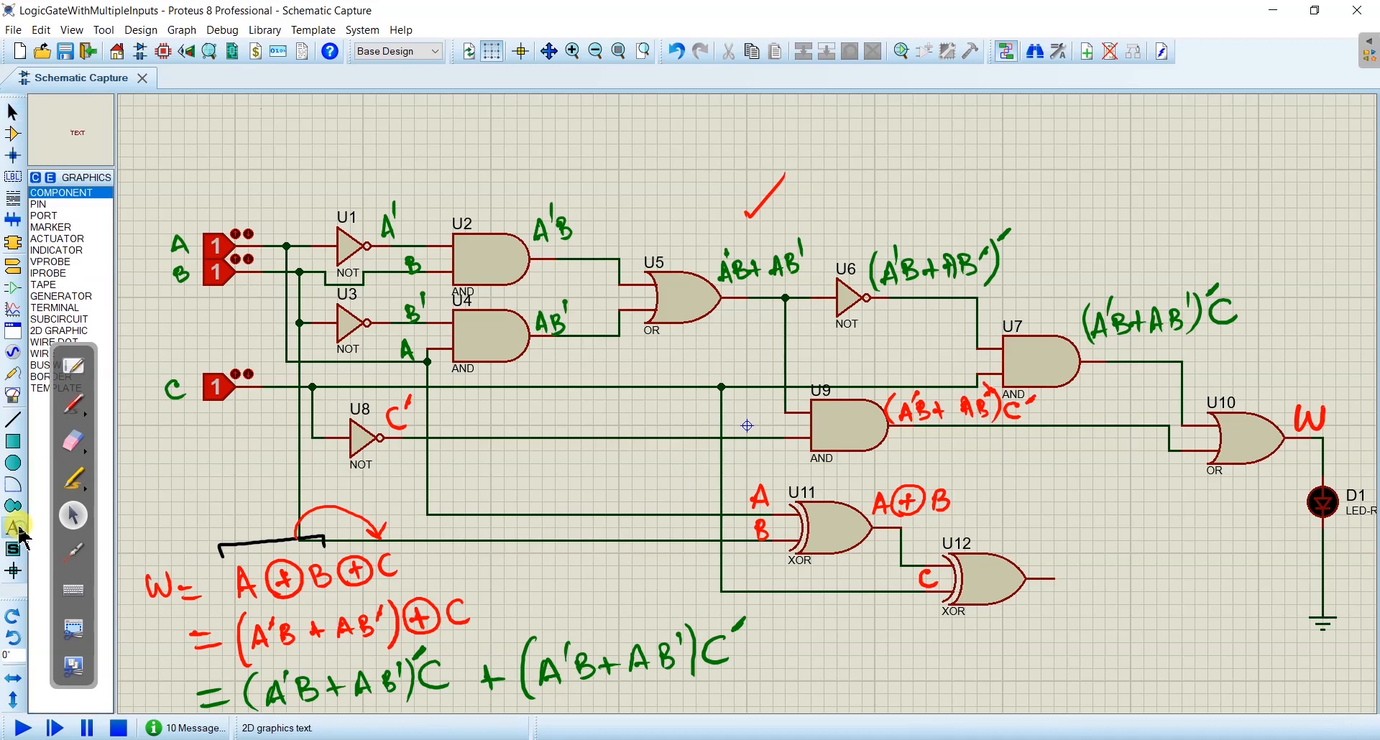
pyautogui.click(381, 151)
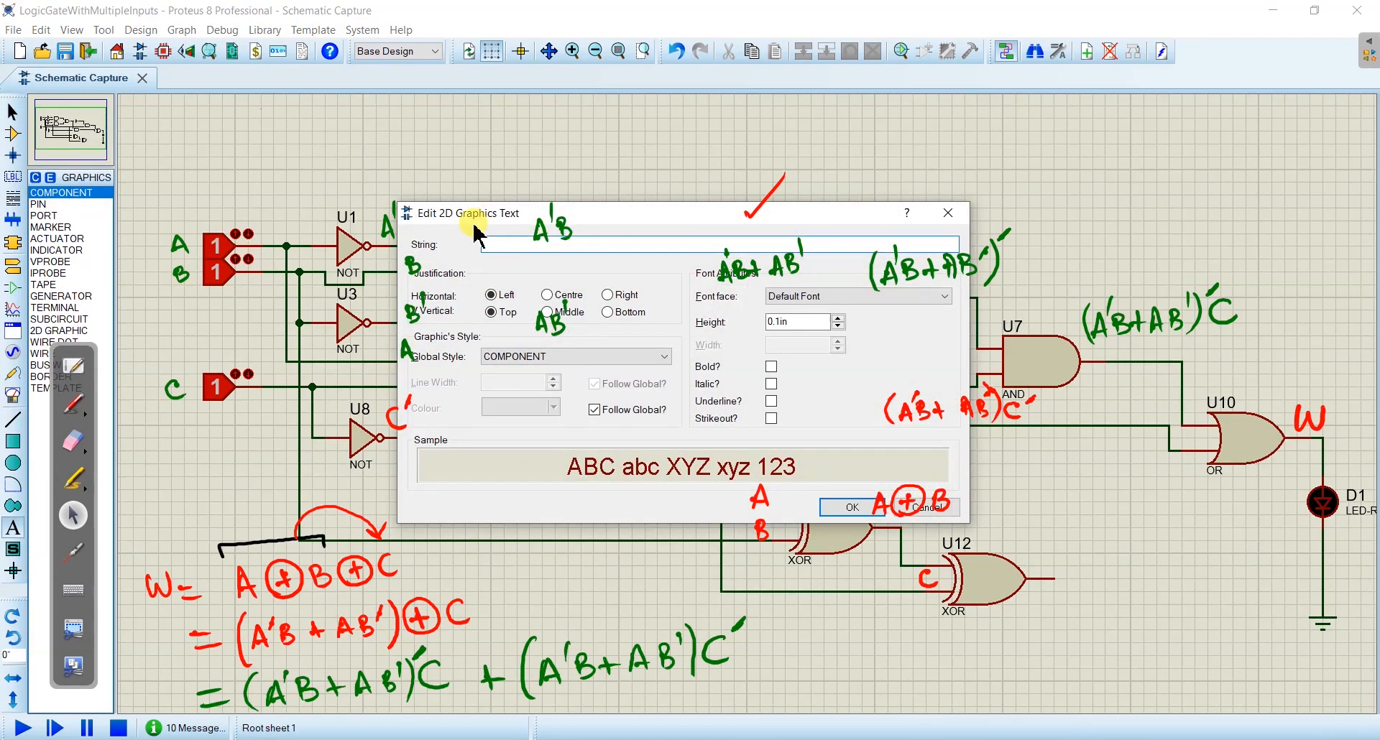
pyautogui.write('A')
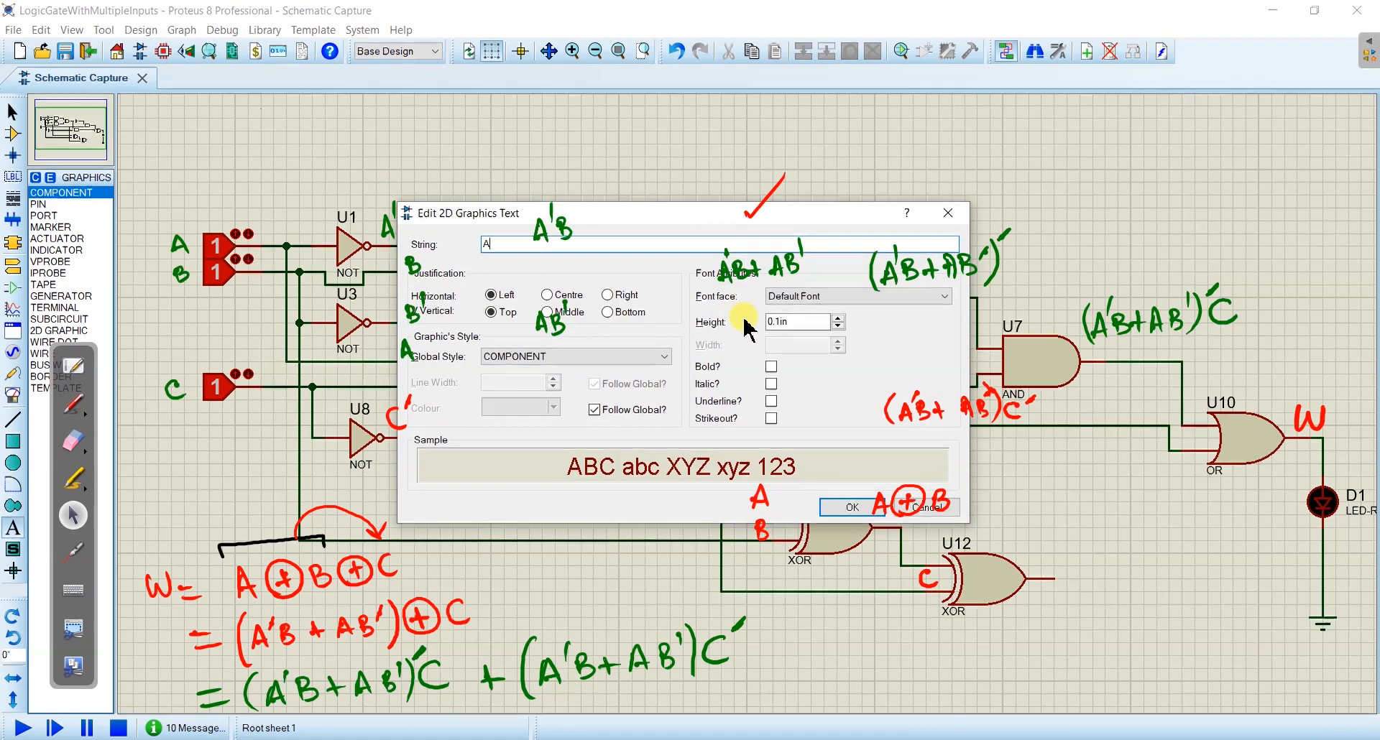
pyautogui.click(837, 319)
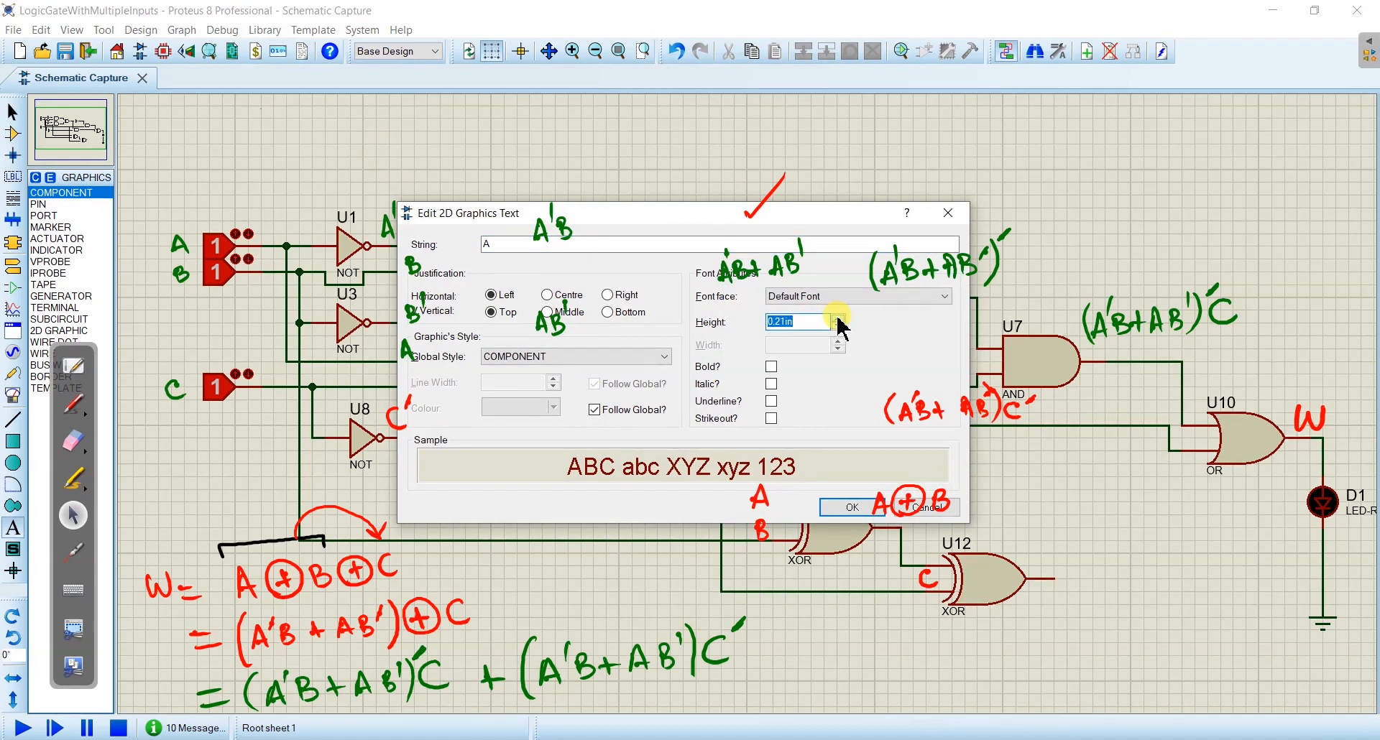
pyautogui.click(837, 327)
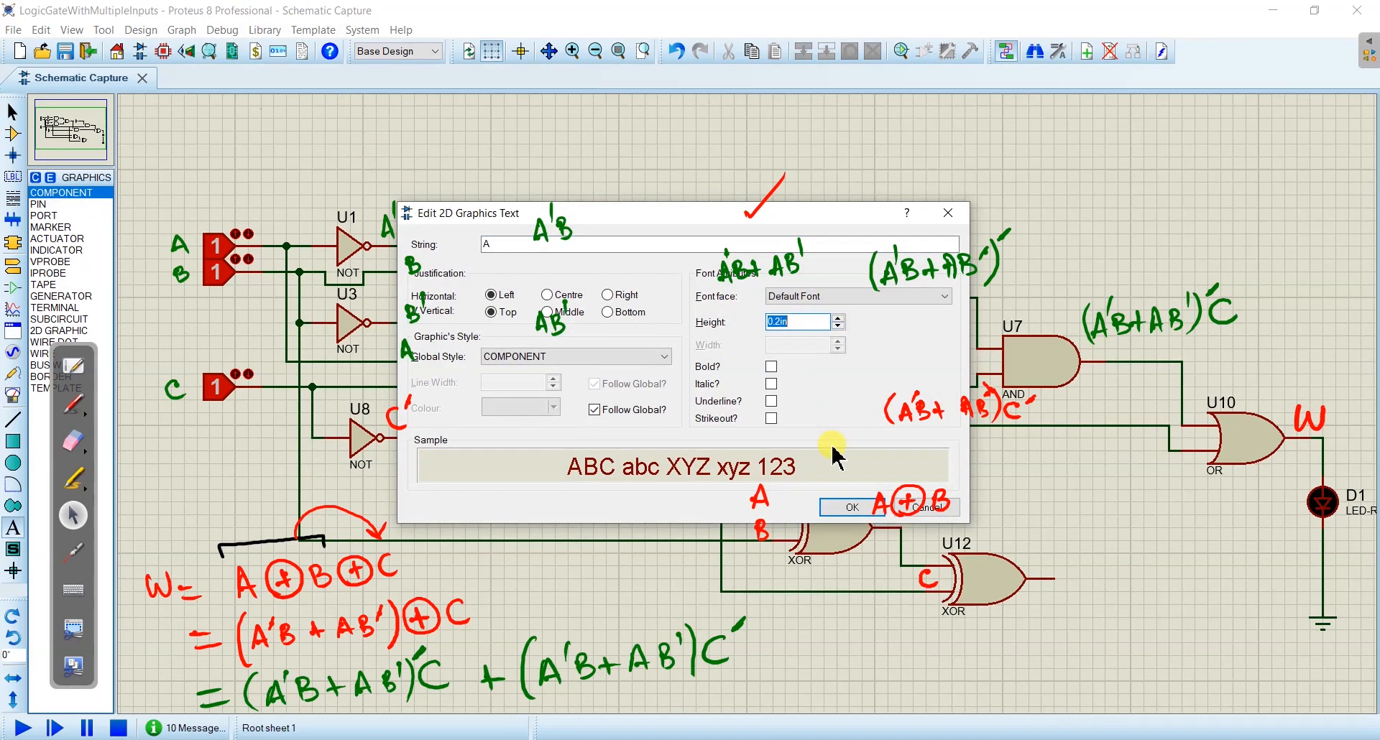
pyautogui.click(850, 507)
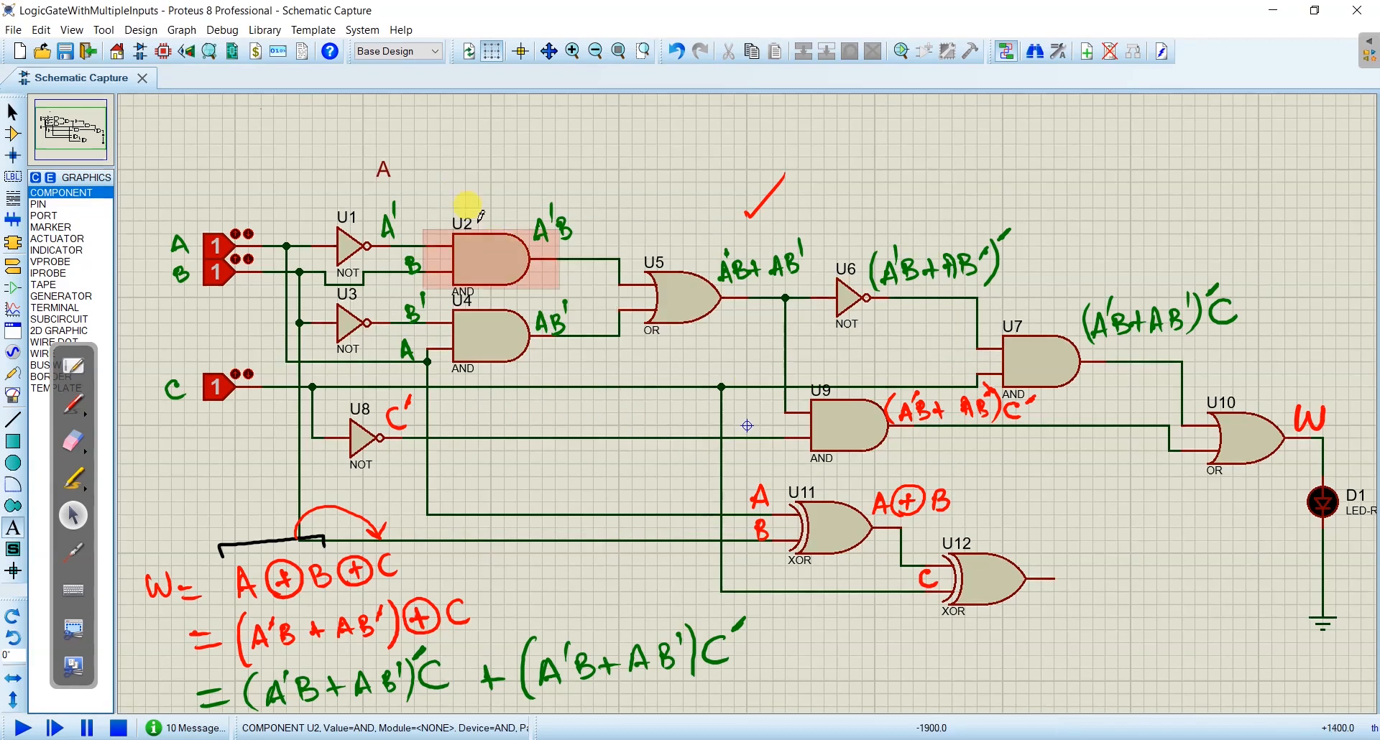
# - Move the text label A from above U1 to beside the logic state of input A
pyautogui.rightClick(388, 167)
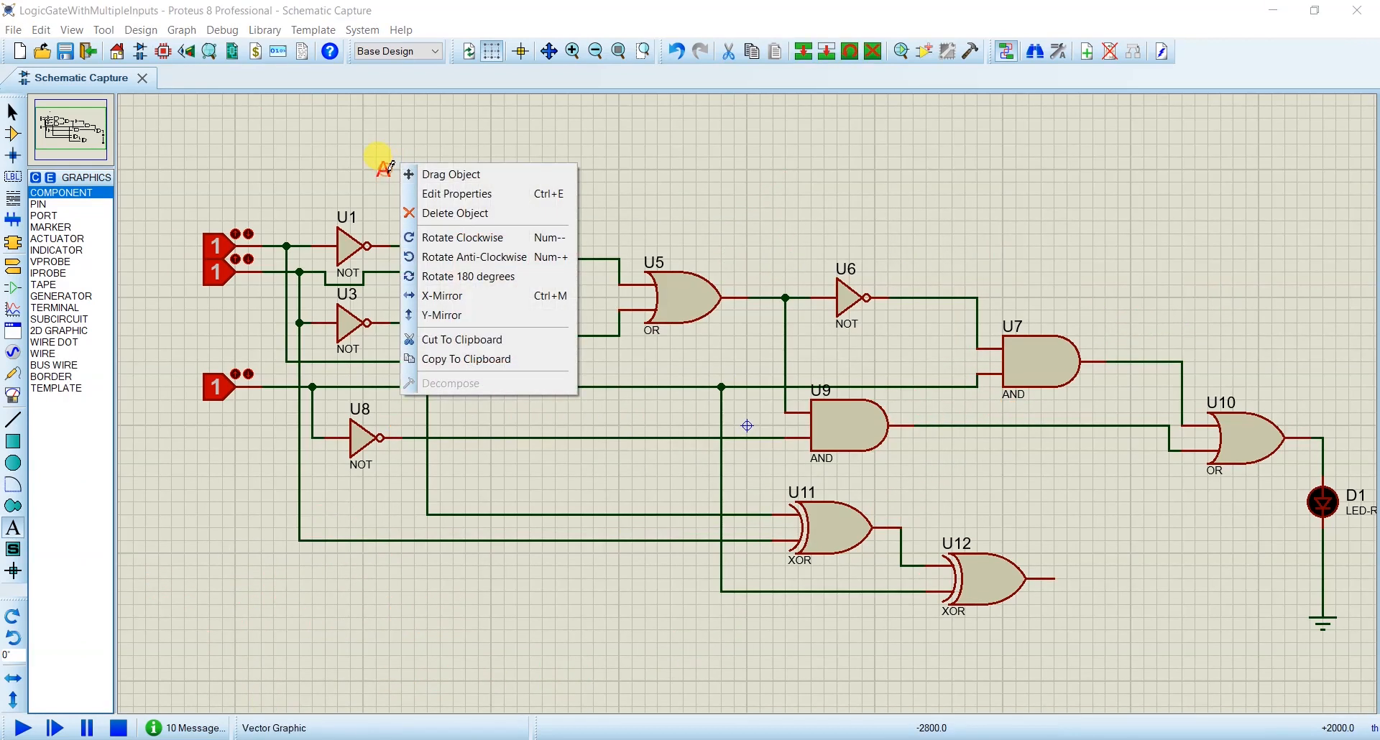
pyautogui.click(453, 179)
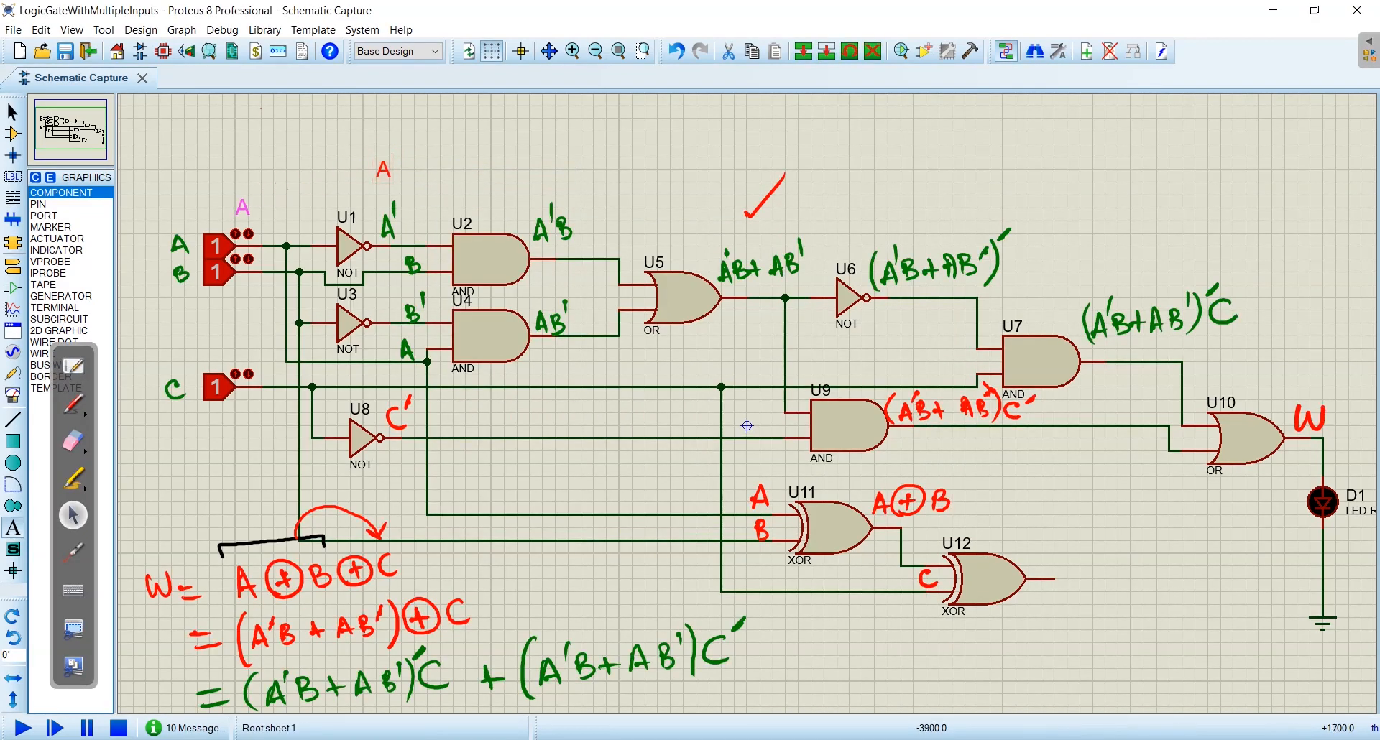
pyautogui.click(149, 230)
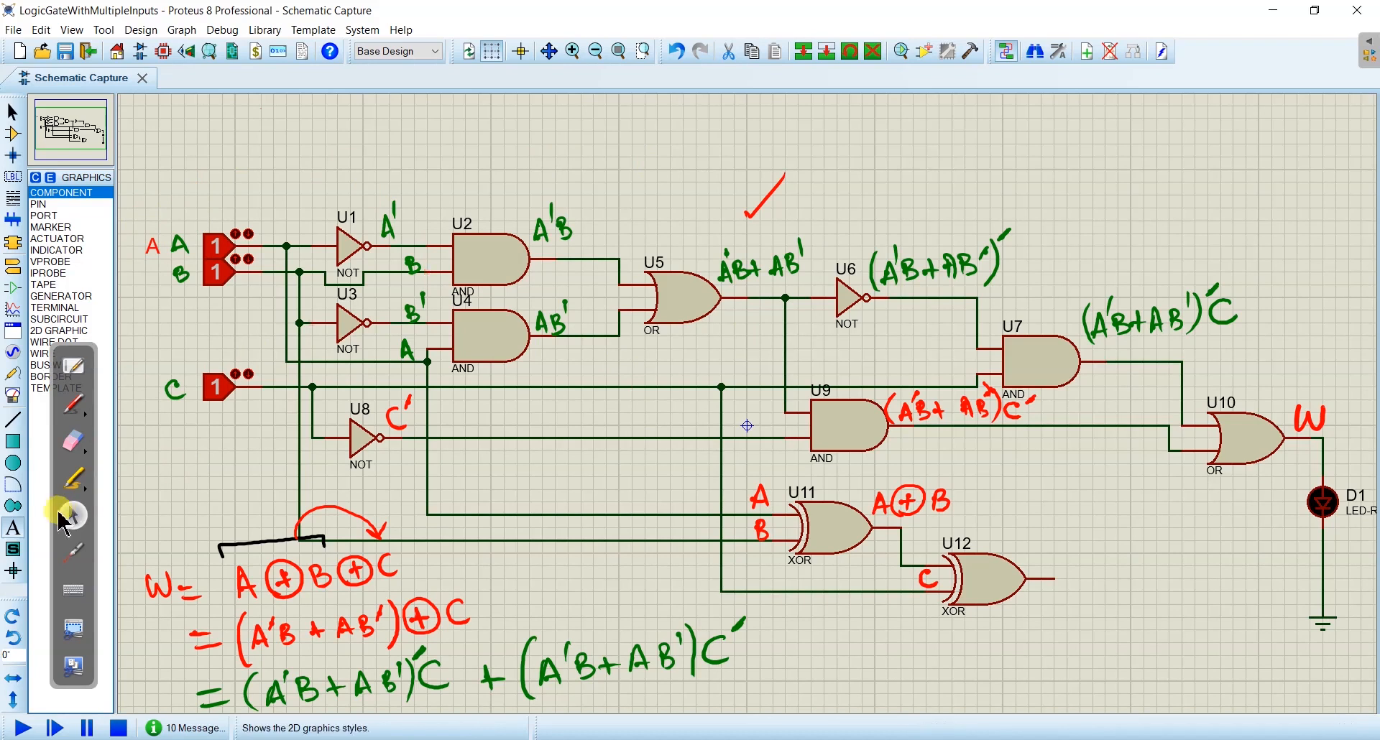
pyautogui.click(14, 529)
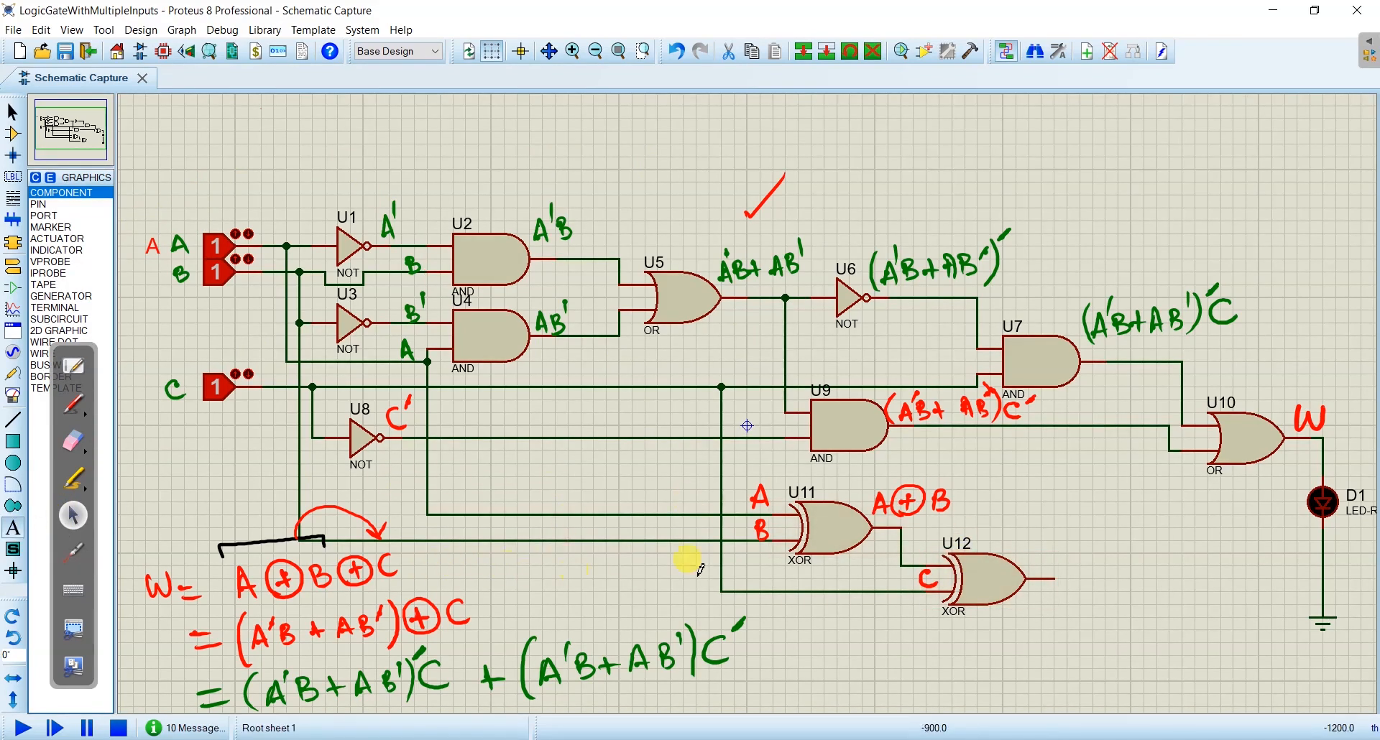
# - Write A⊕B⊕C in red at U12's output and add red check marks beside U11's A⊕B label and the W = A⊕B⊕C expression
pyautogui.click(74, 404)
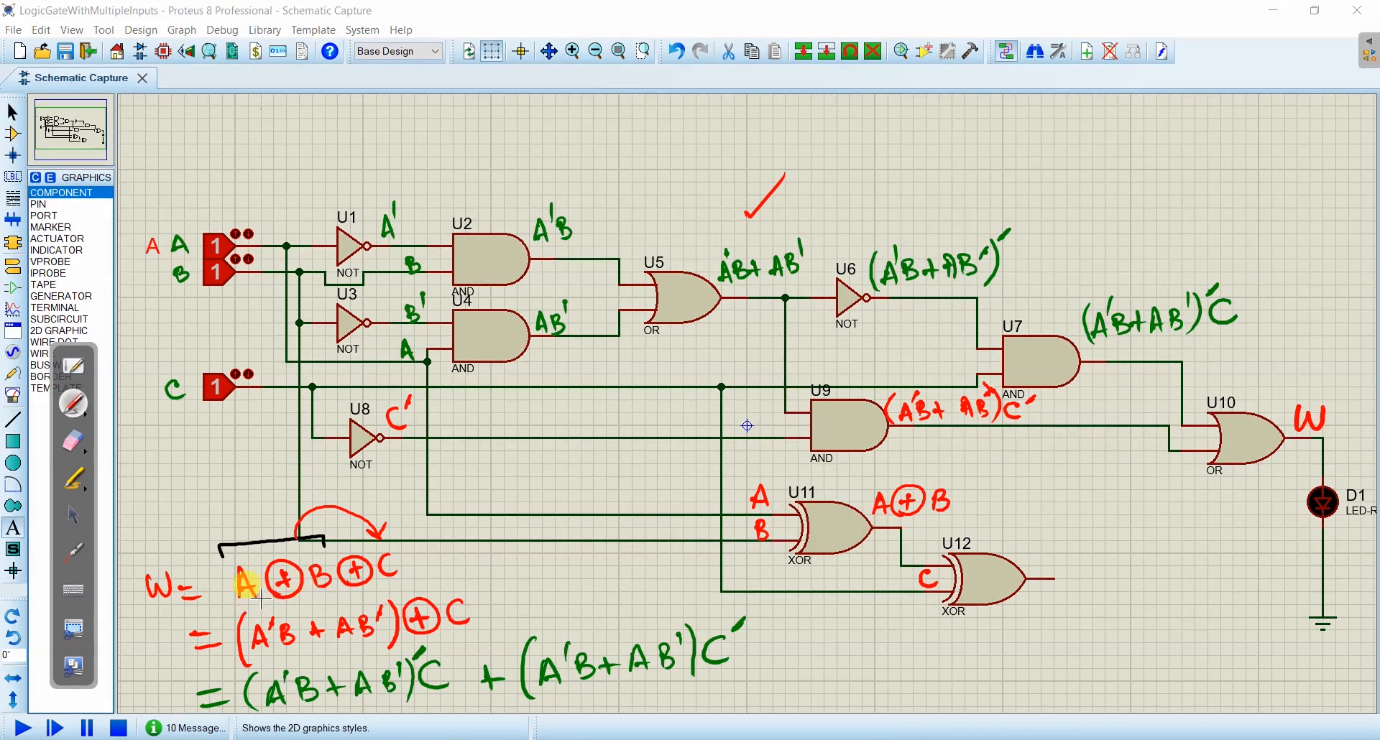
pyautogui.moveTo(913, 468); pyautogui.dragTo(955, 448)
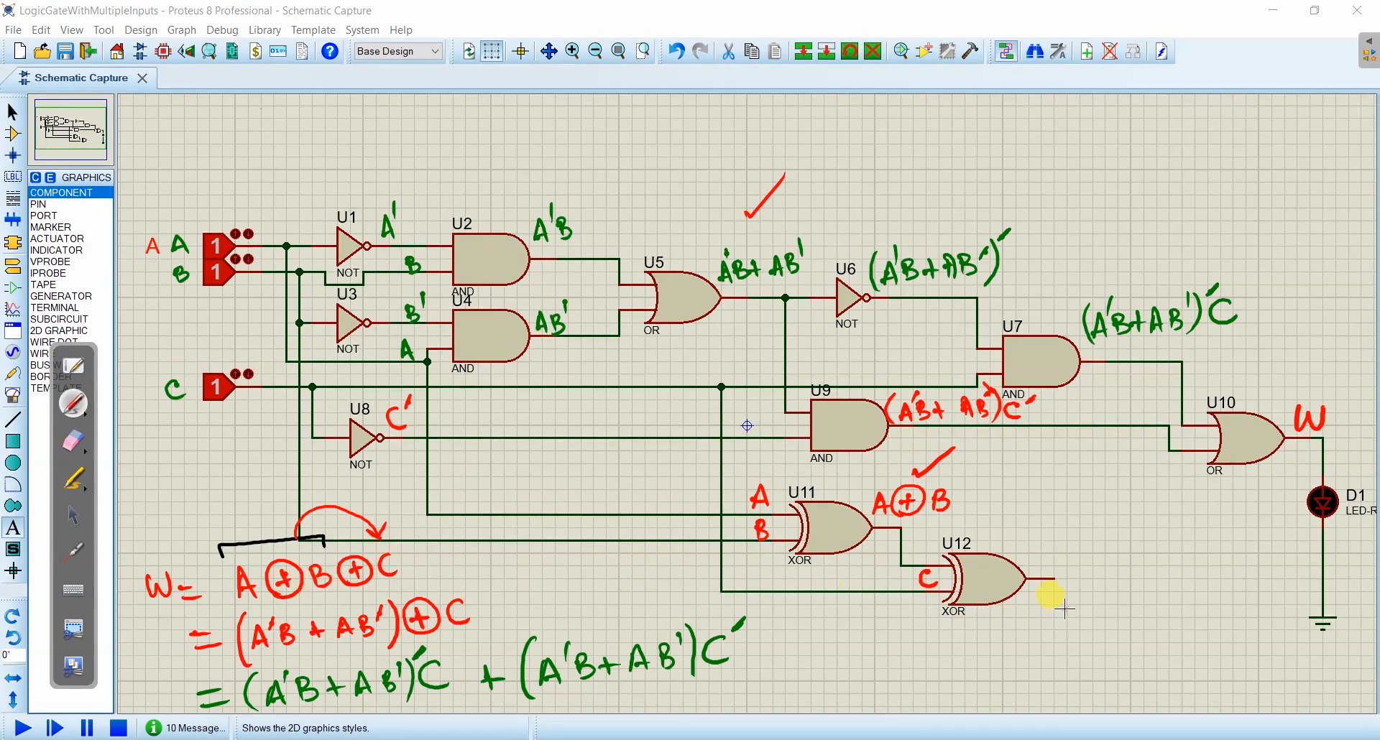
pyautogui.moveTo(1028, 546); pyautogui.dragTo(1043, 544)
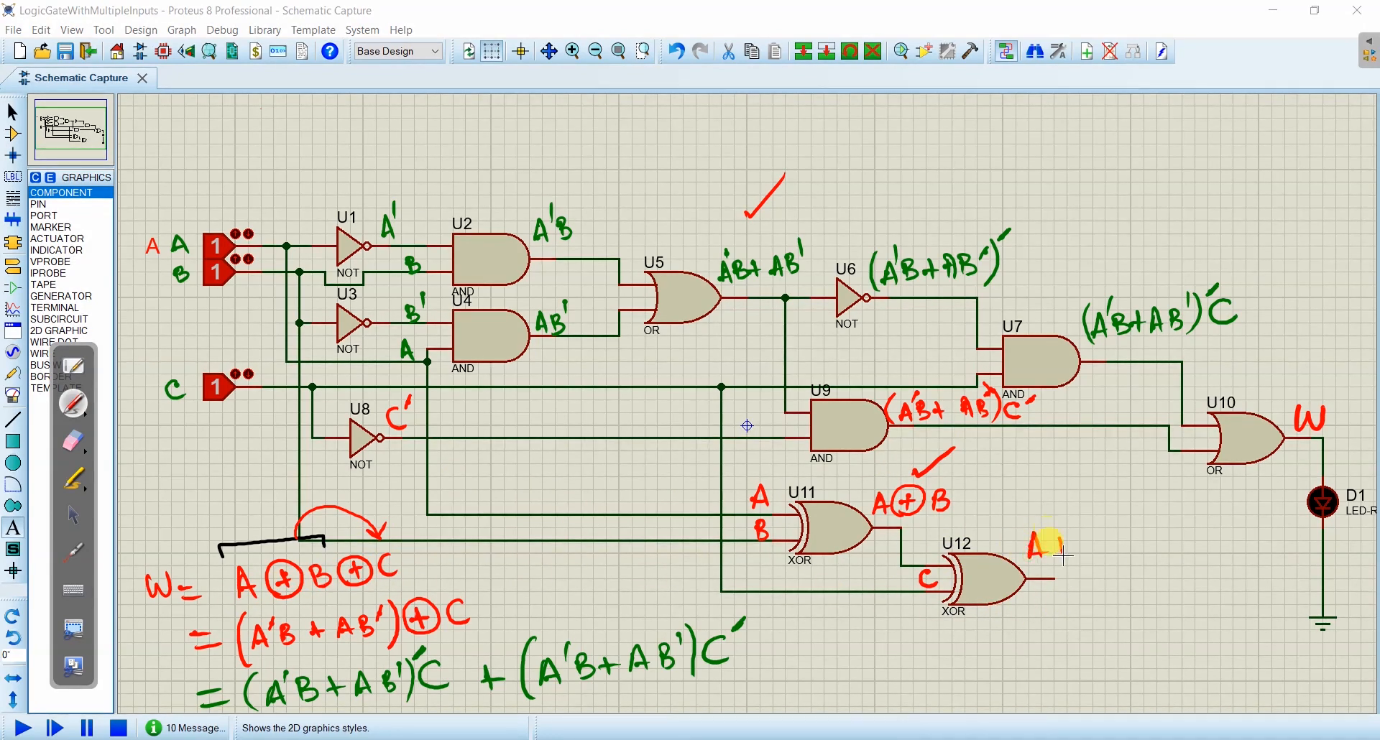
pyautogui.moveTo(1084, 533)
pyautogui.mouseDown()
pyautogui.moveTo(1086, 553)
pyautogui.moveTo(1115, 533)
pyautogui.moveTo(1110, 546)
pyautogui.moveTo(1150, 551)
pyautogui.mouseUp()
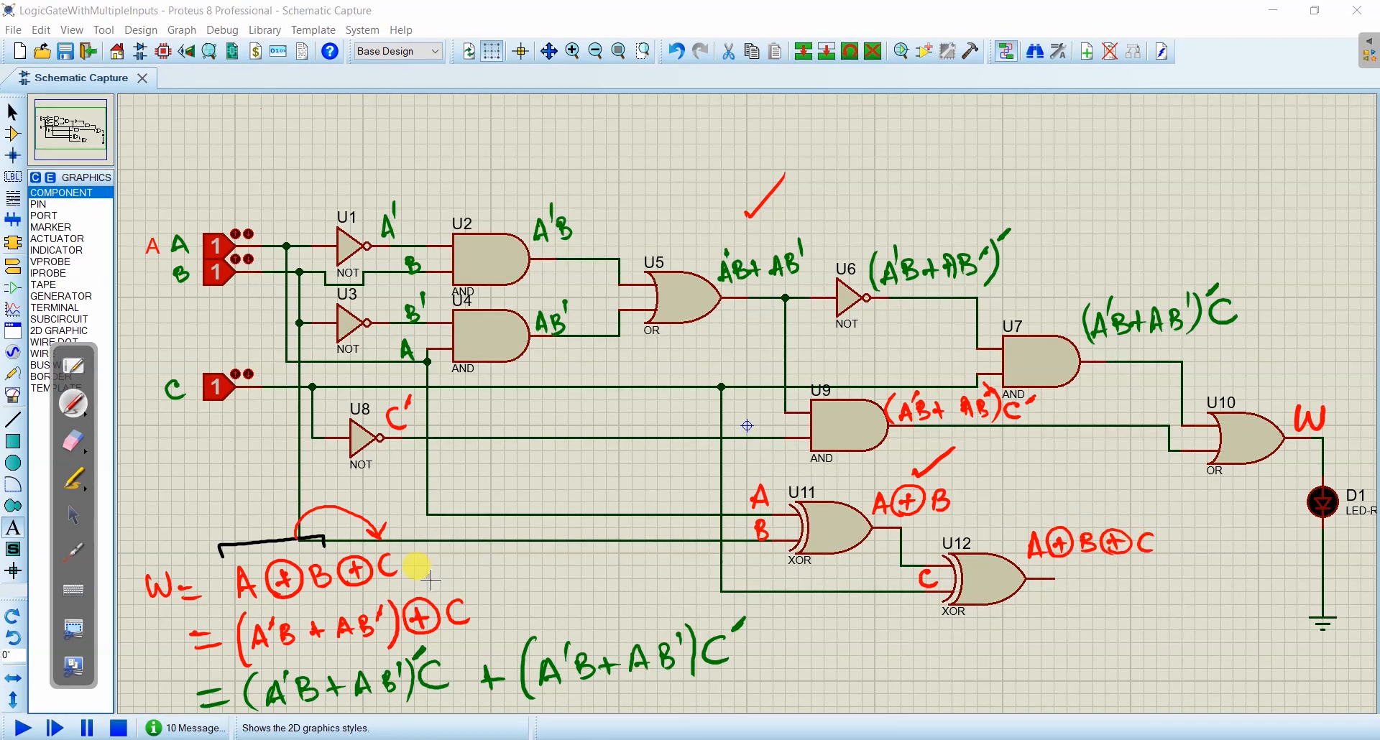
pyautogui.moveTo(428, 551); pyautogui.dragTo(481, 521)
pyautogui.click(73, 516)
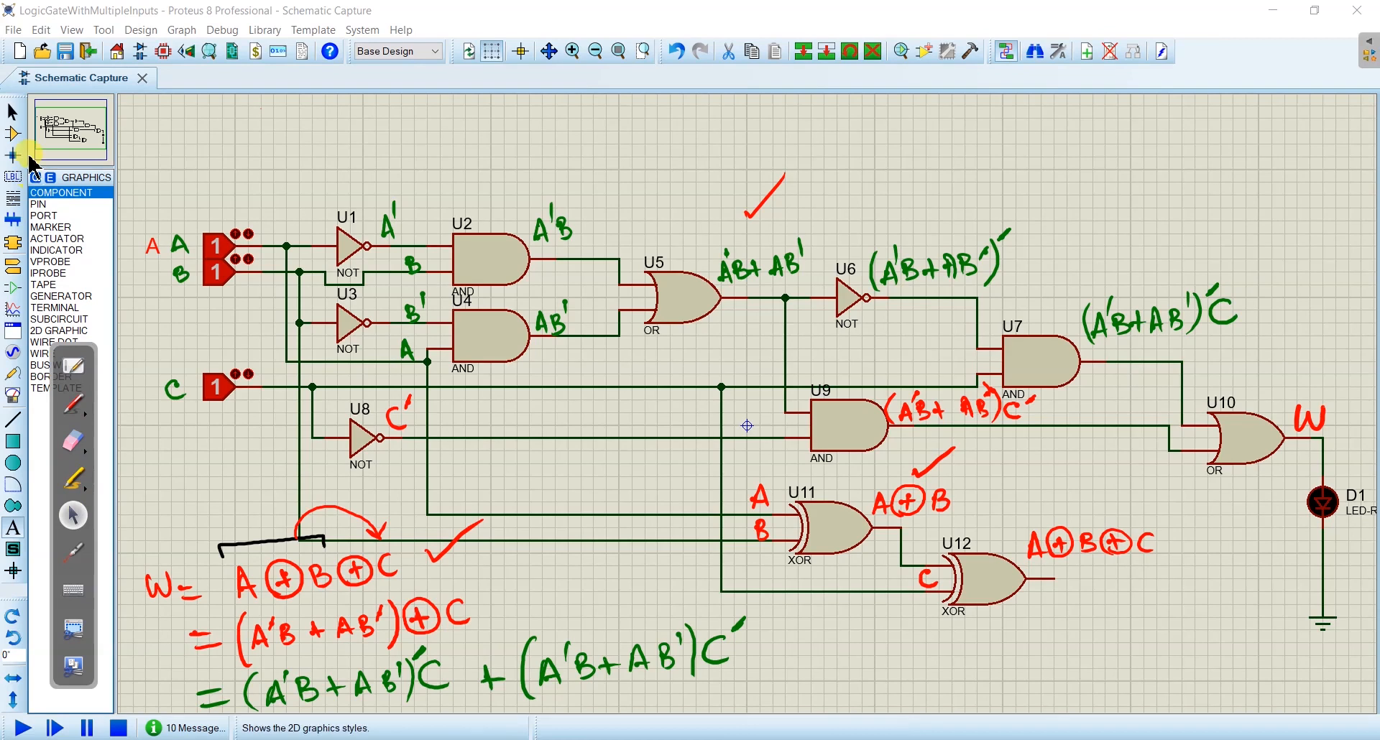
# - Place a LED-RED component beside the output of XOR gate U12
pyautogui.click(12, 134)
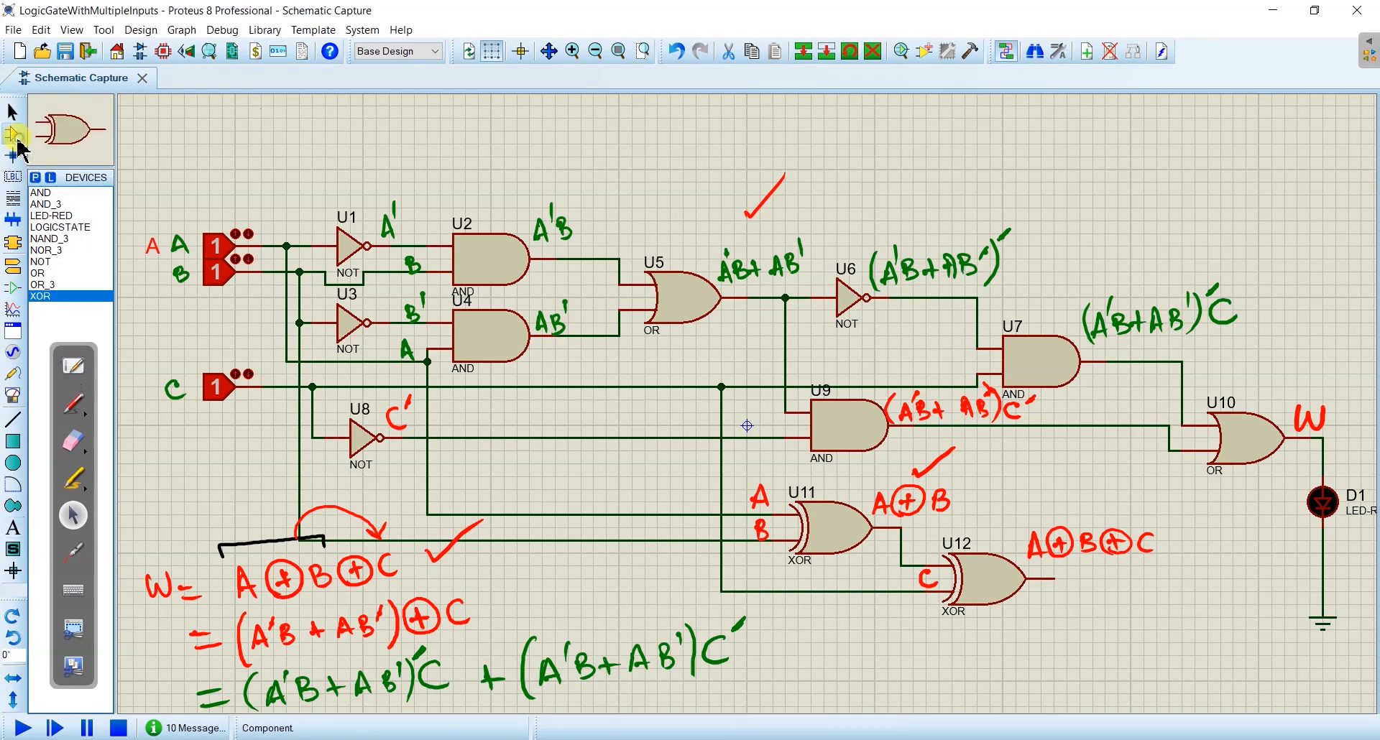
pyautogui.click(52, 215)
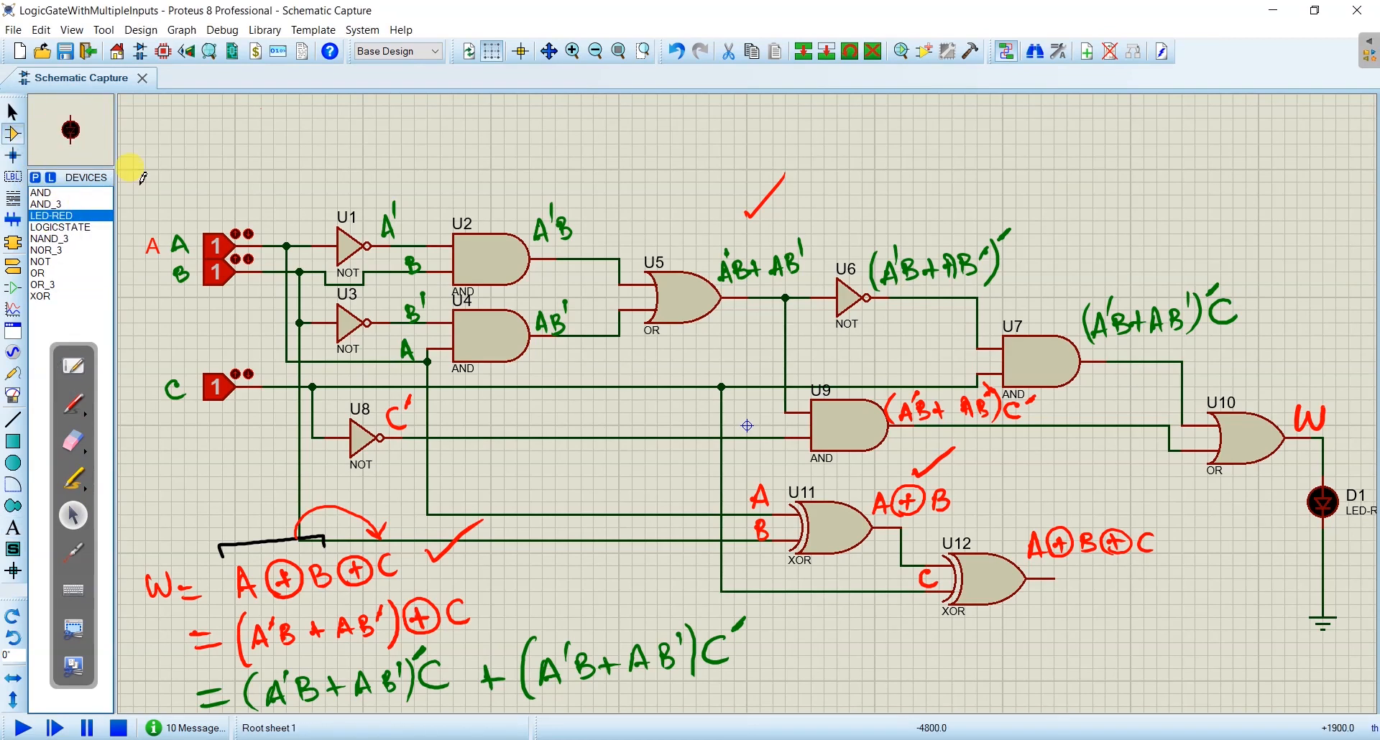
pyautogui.click(1181, 574)
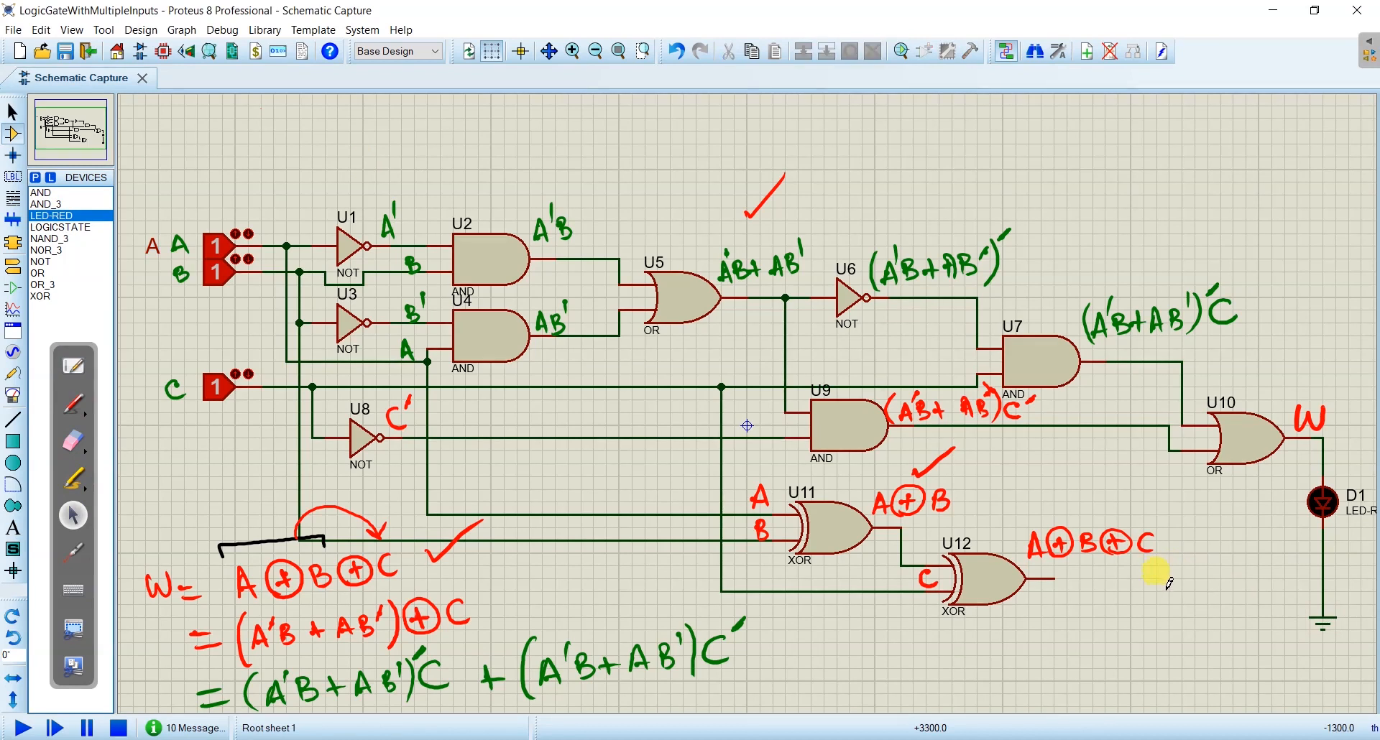
pyautogui.click(1166, 585)
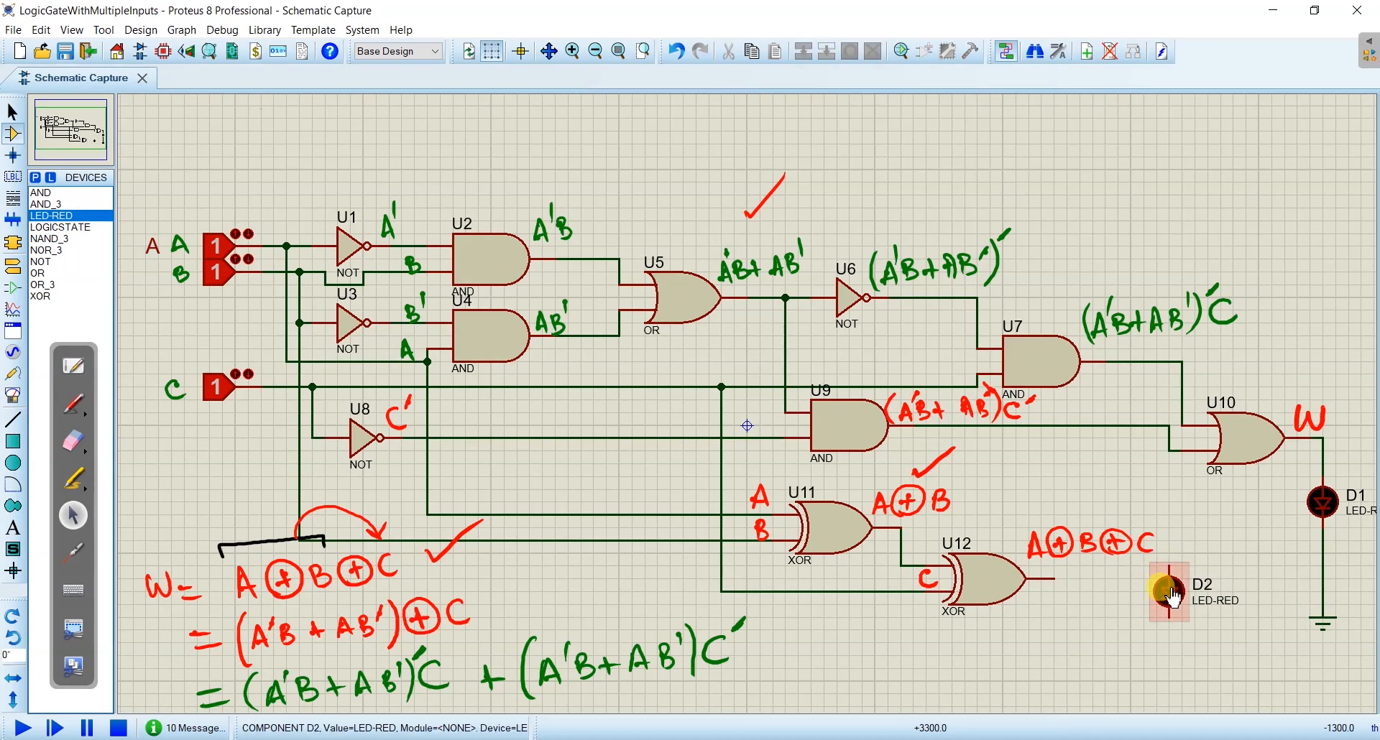
# - Rotate the new red LED anti-clockwise and move it in line with U12's output
pyautogui.rightClick(1168, 592)
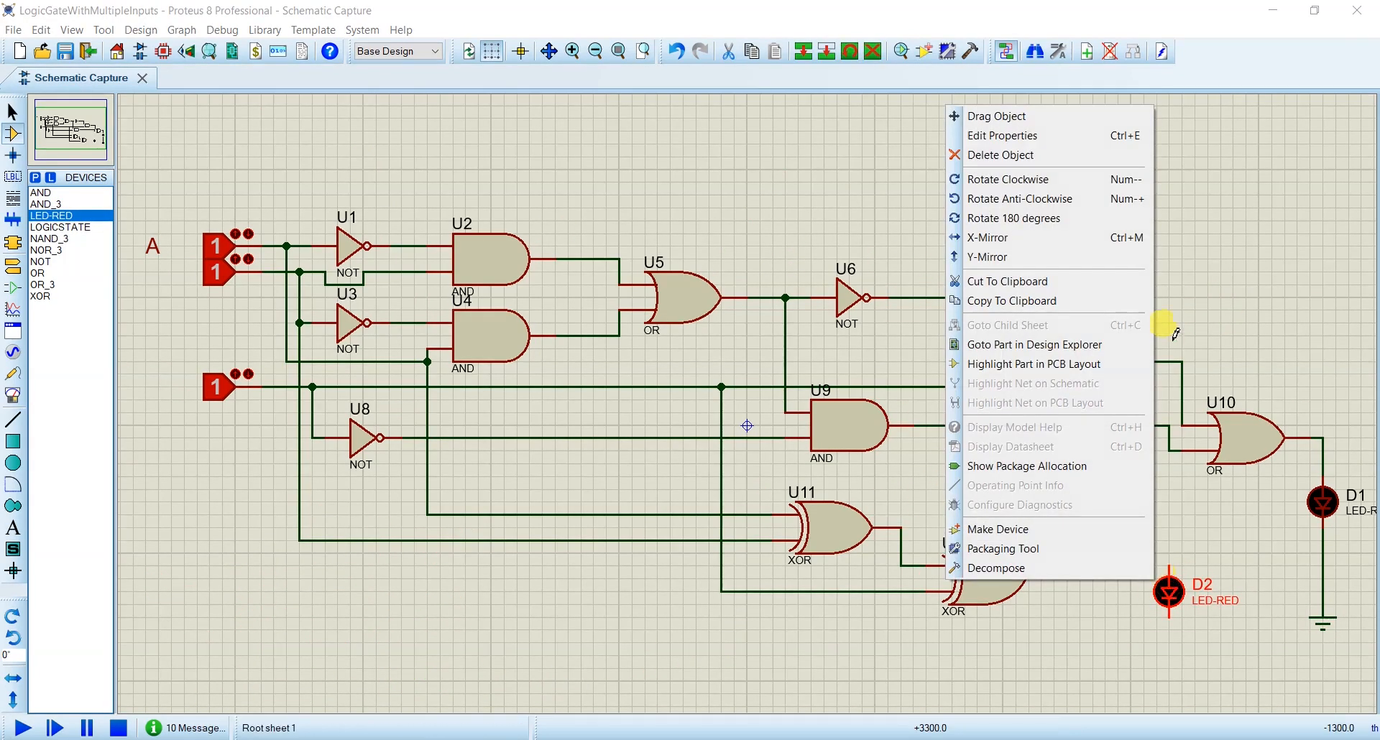
pyautogui.click(1027, 116)
pyautogui.click(1140, 619)
pyautogui.rightClick(1138, 617)
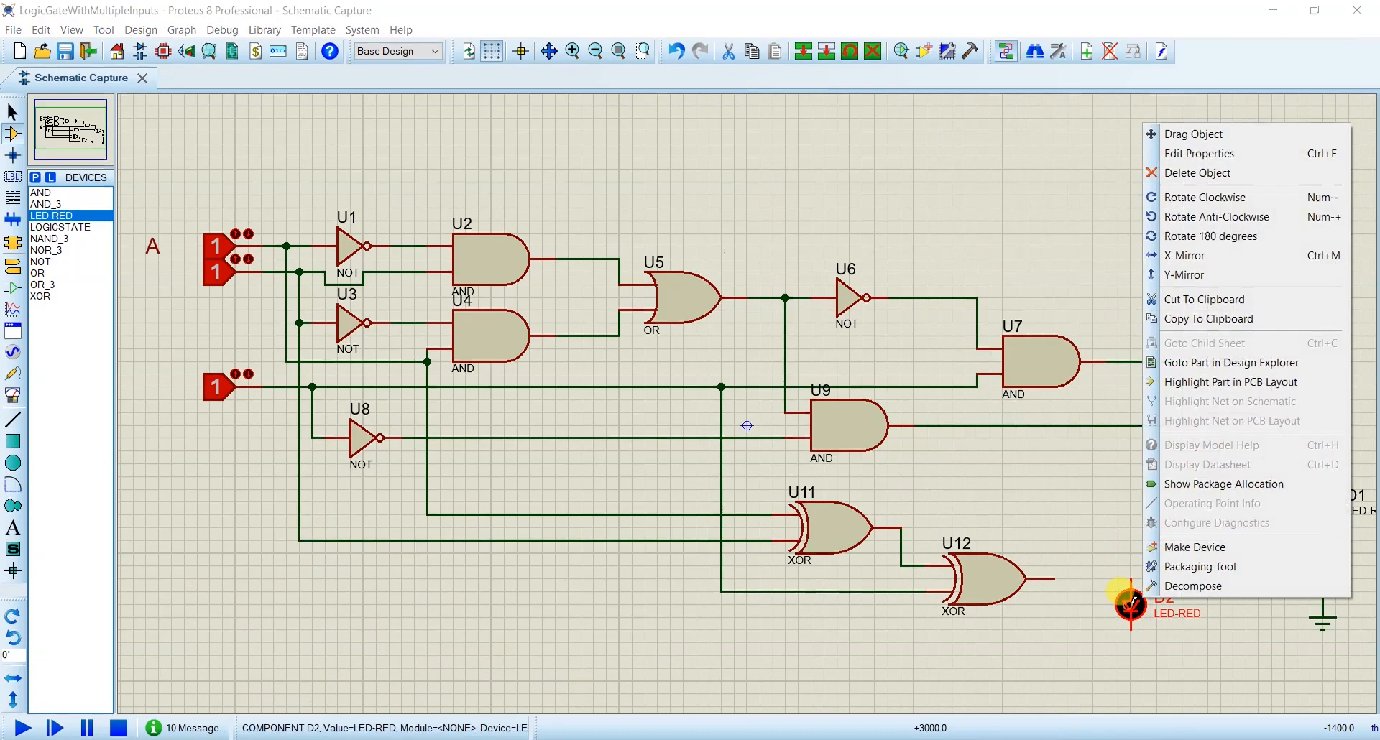
pyautogui.click(1204, 217)
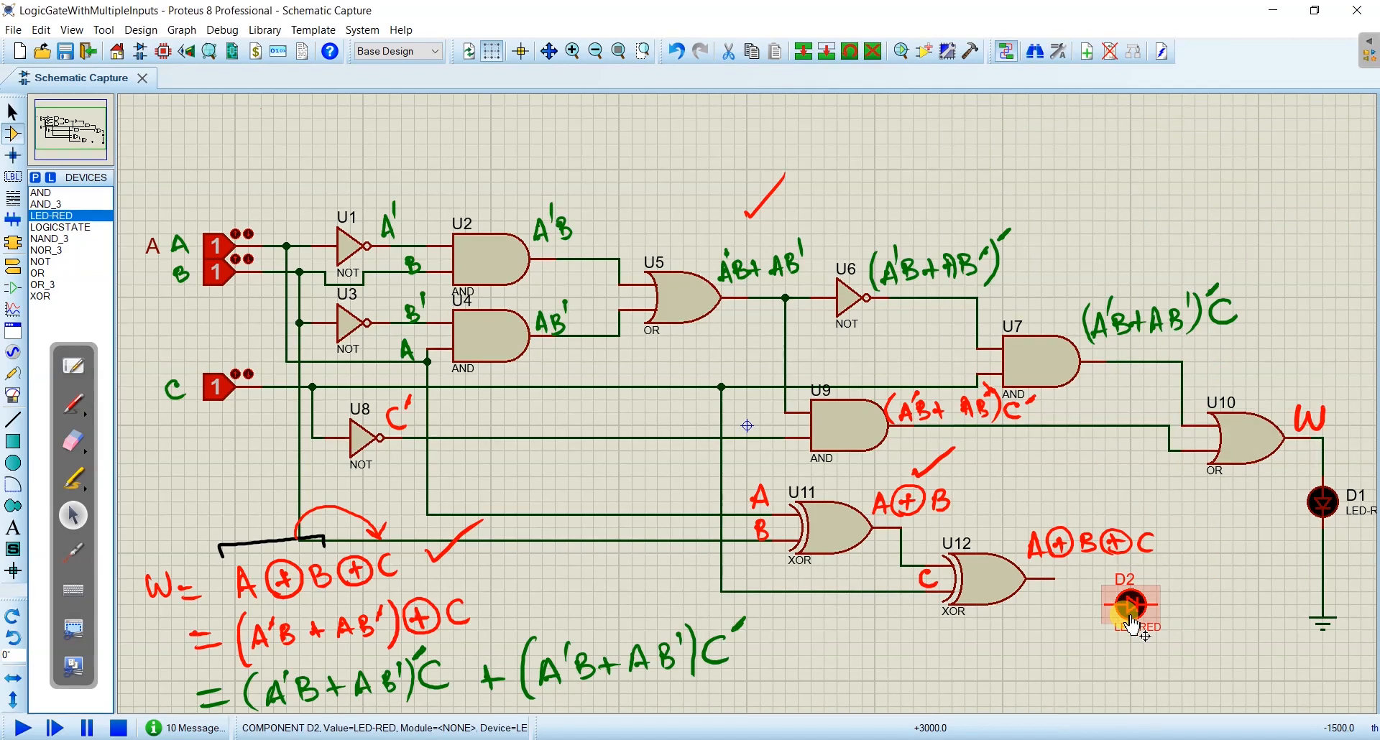
pyautogui.rightClick(1137, 605)
pyautogui.click(1192, 144)
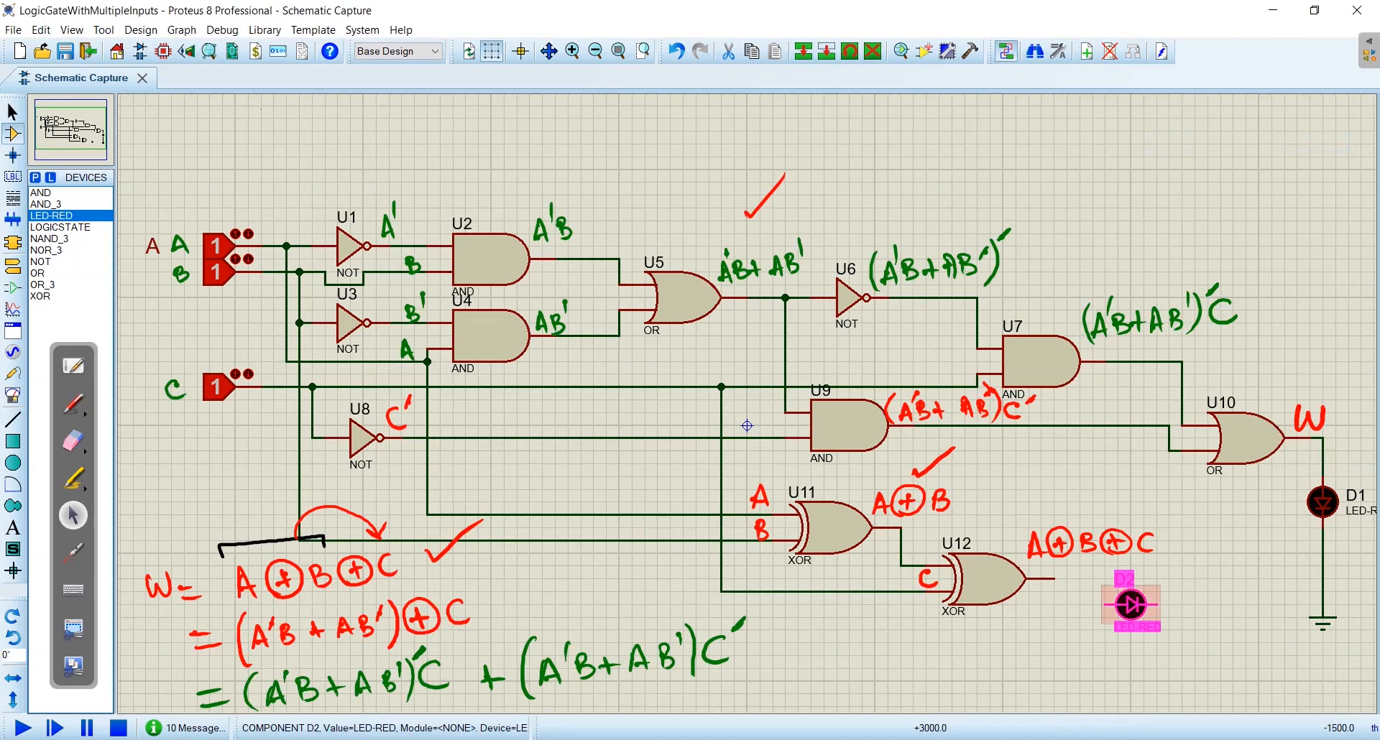
pyautogui.click(1137, 564)
# - Wire U12's output to the new LED's anode and the LED's cathode to the existing ground line below D1
pyautogui.click(1052, 578)
pyautogui.click(1115, 578)
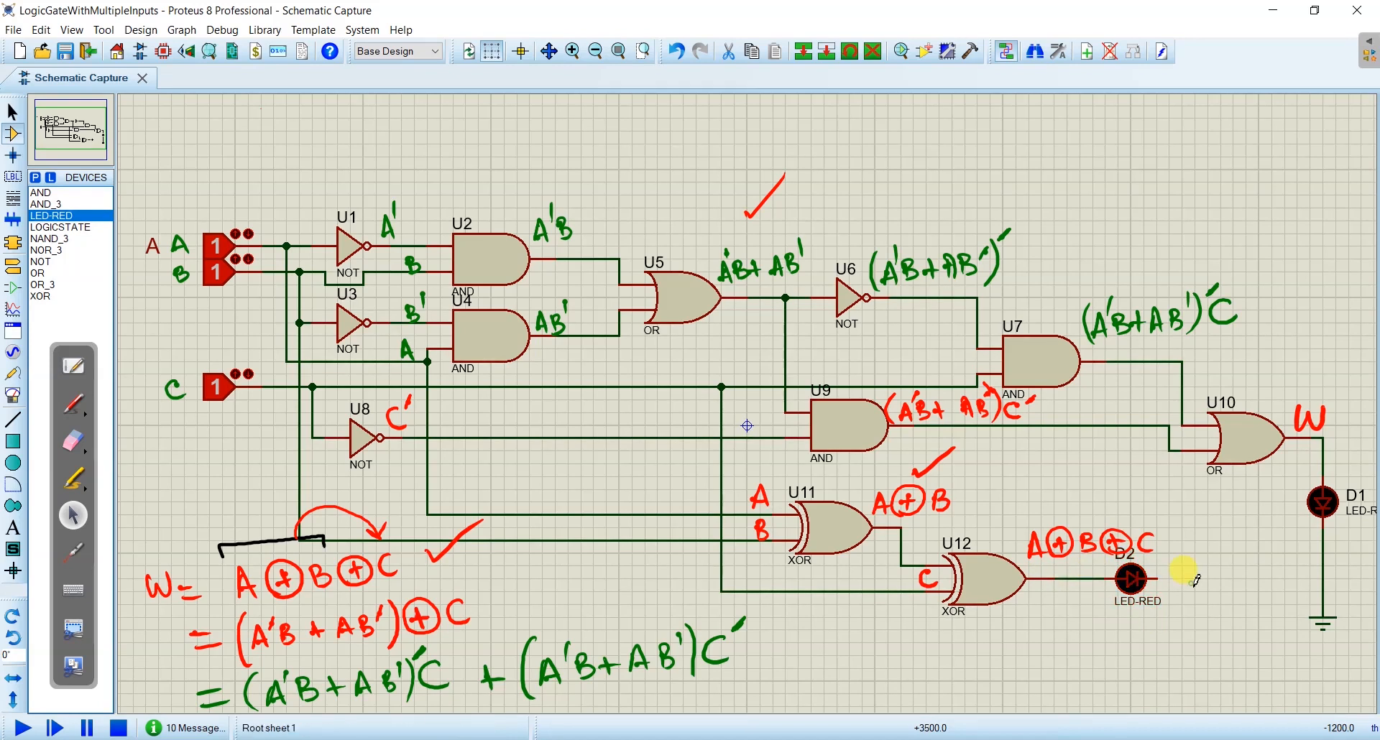
pyautogui.click(1158, 578)
pyautogui.click(1323, 578)
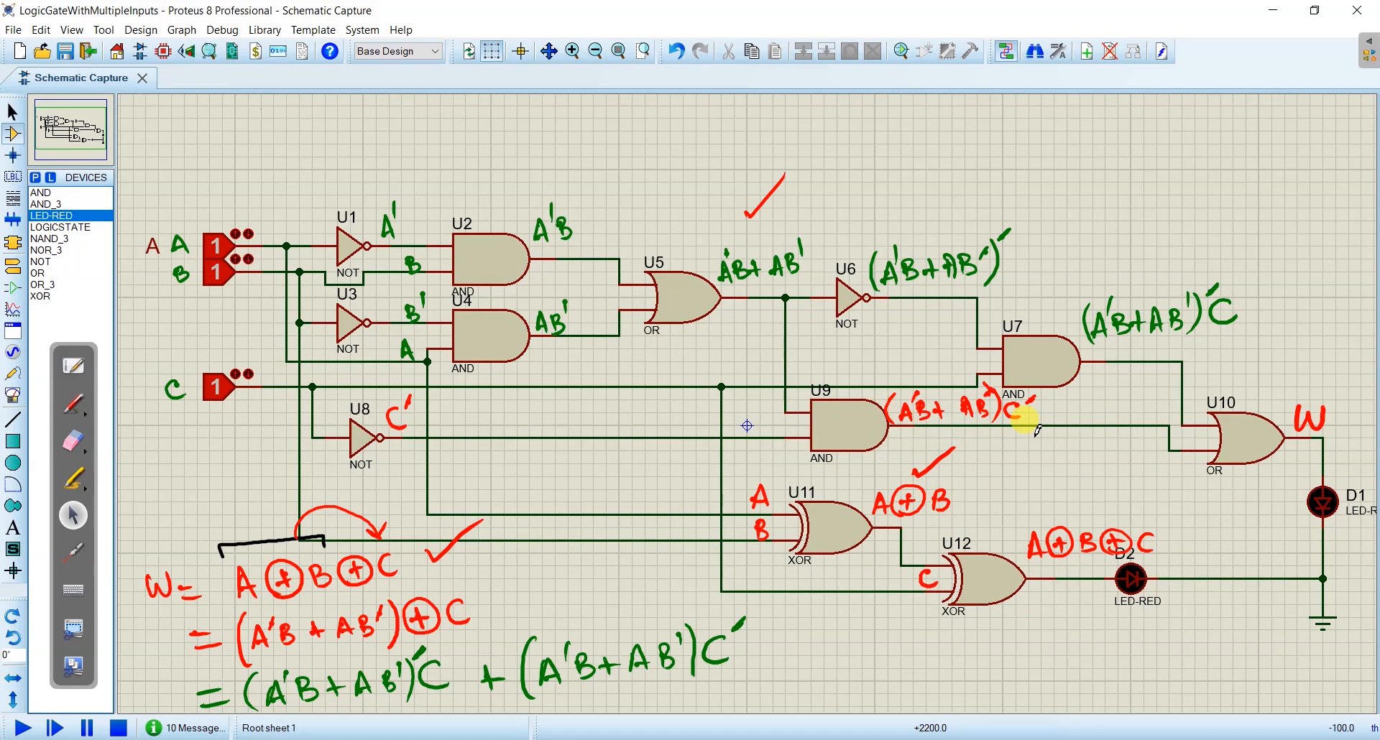
# - Run the simulation and switch input B to 0 to compare the two LEDs
pyautogui.click(23, 728)
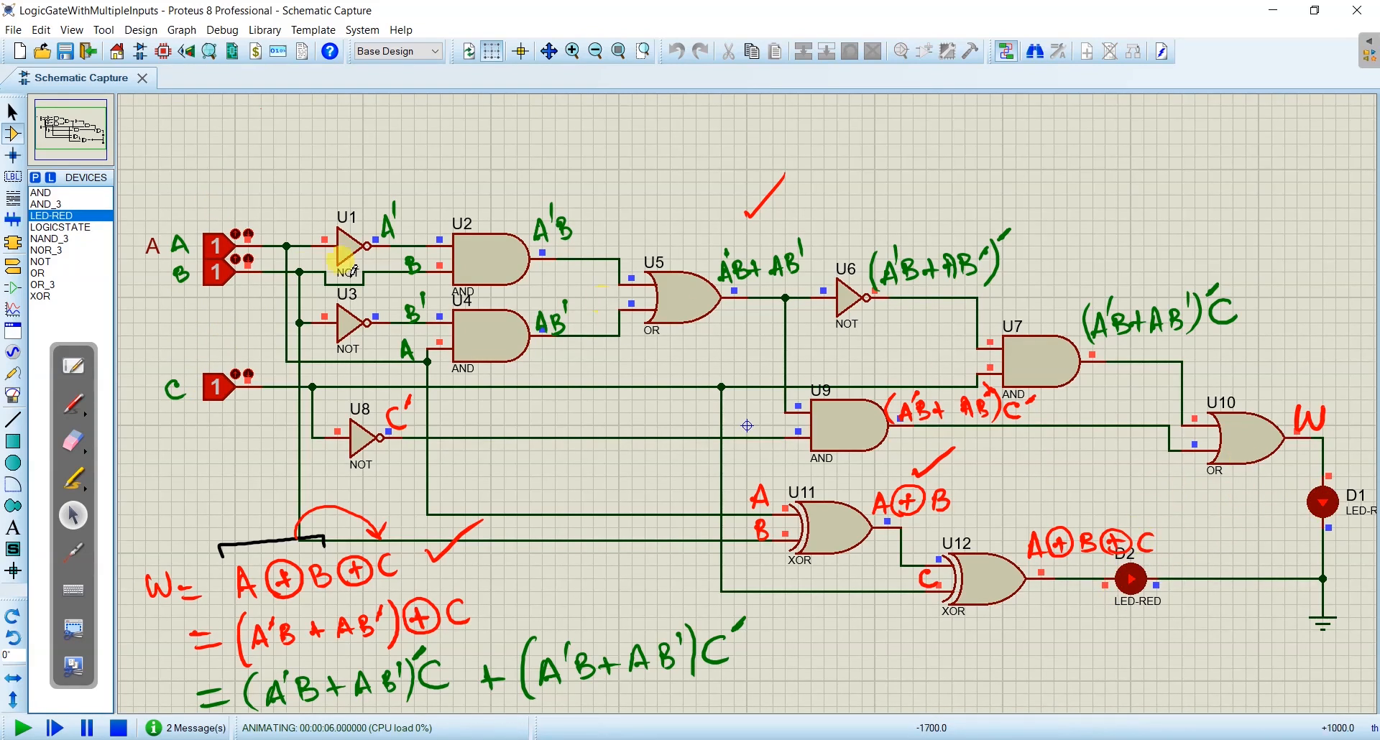
pyautogui.click(225, 274)
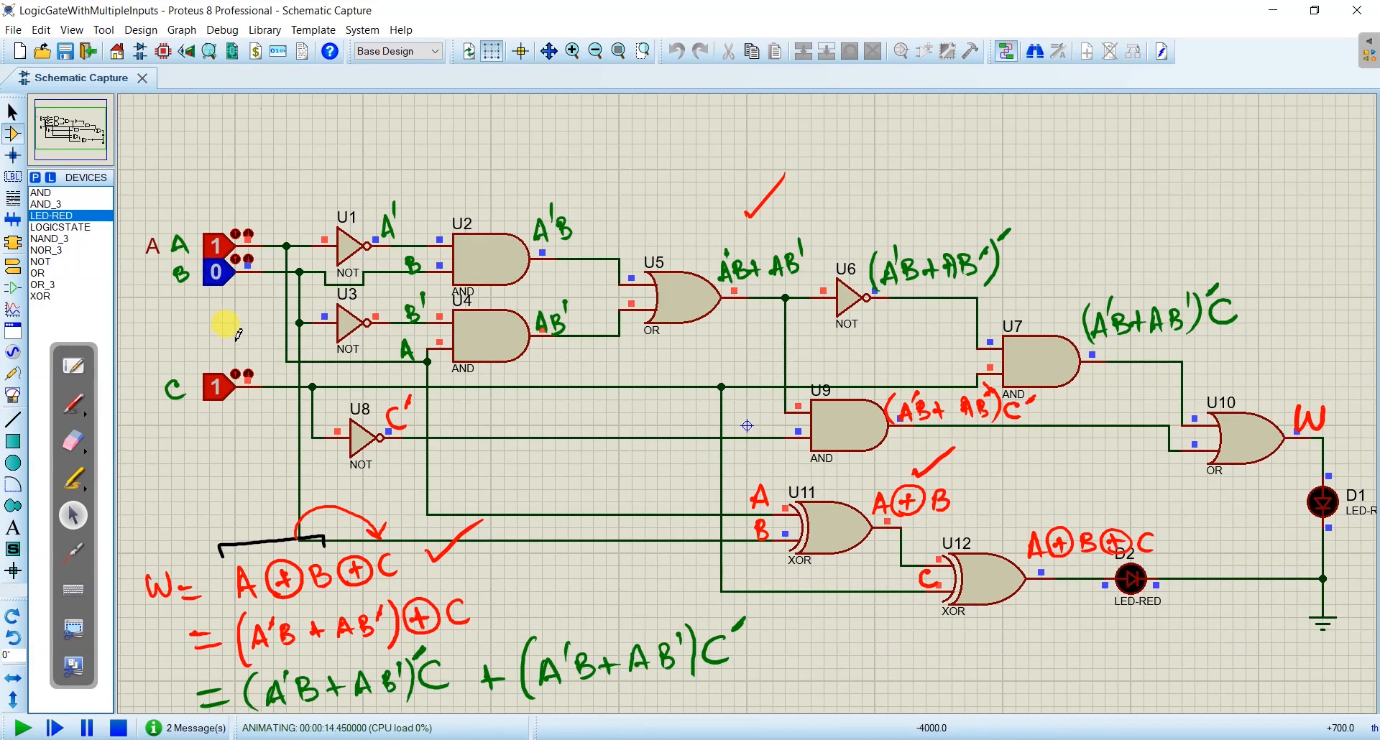